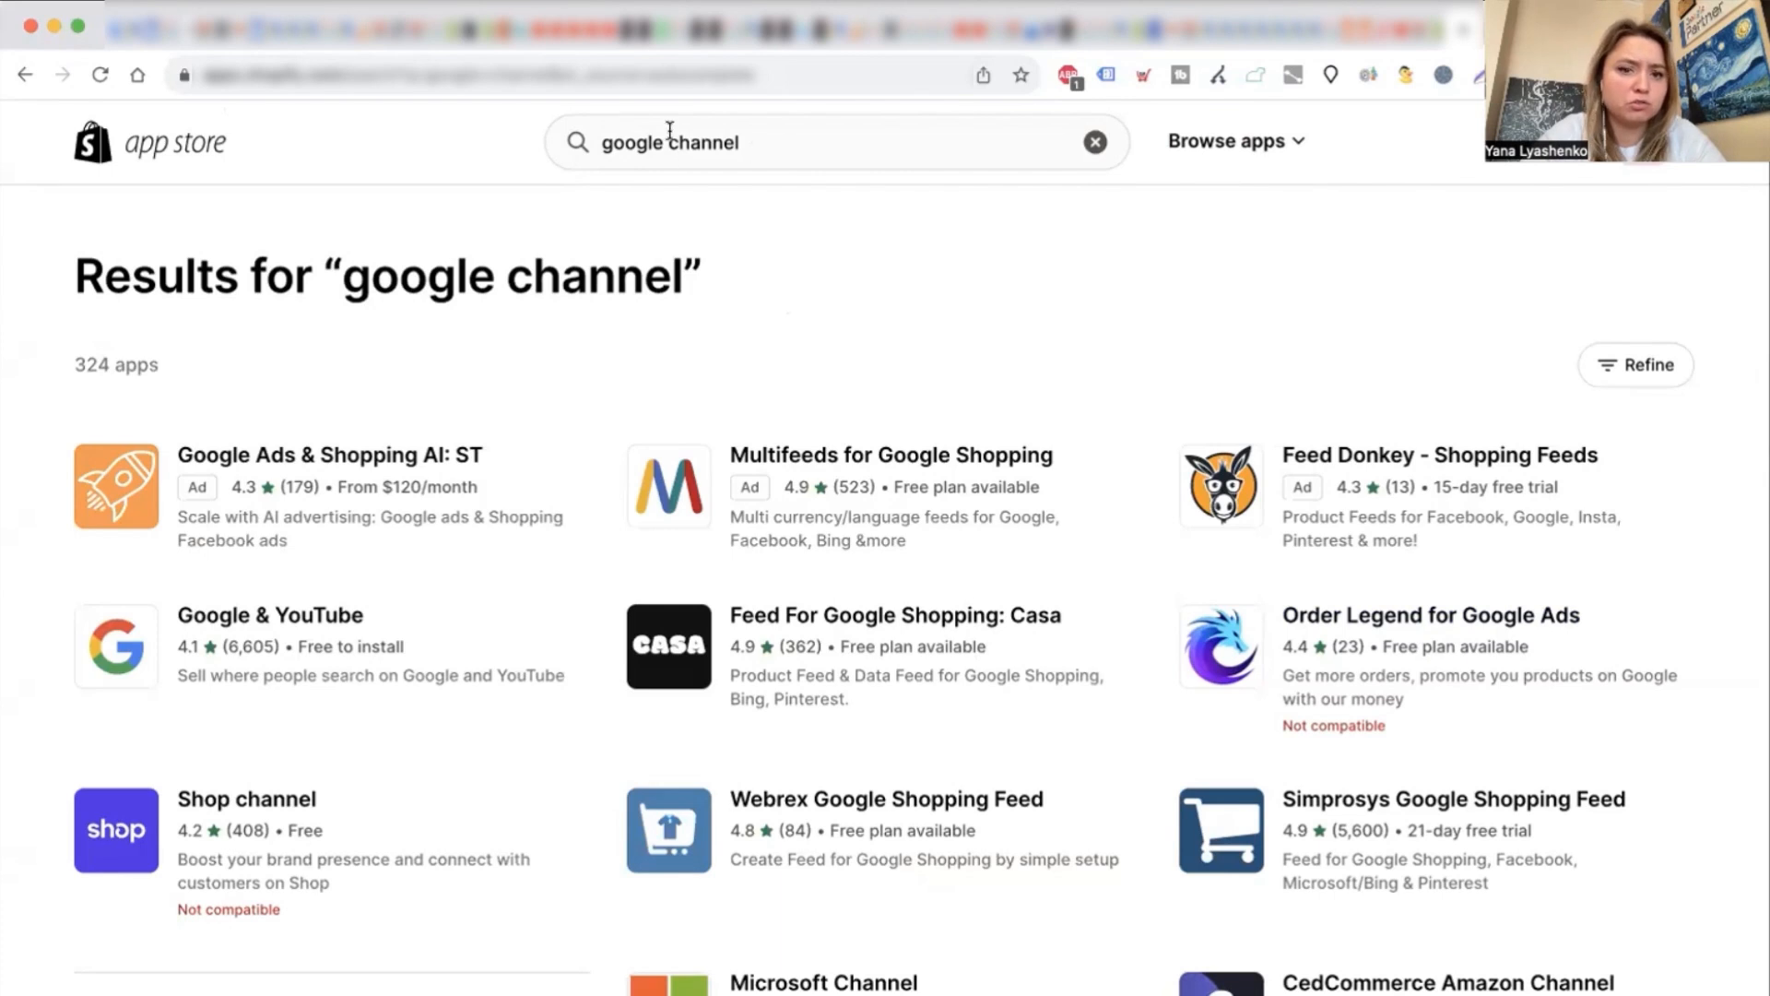
Check the signed-in store on the Google & YouTube app page, then start installing the app
left_click(238, 619)
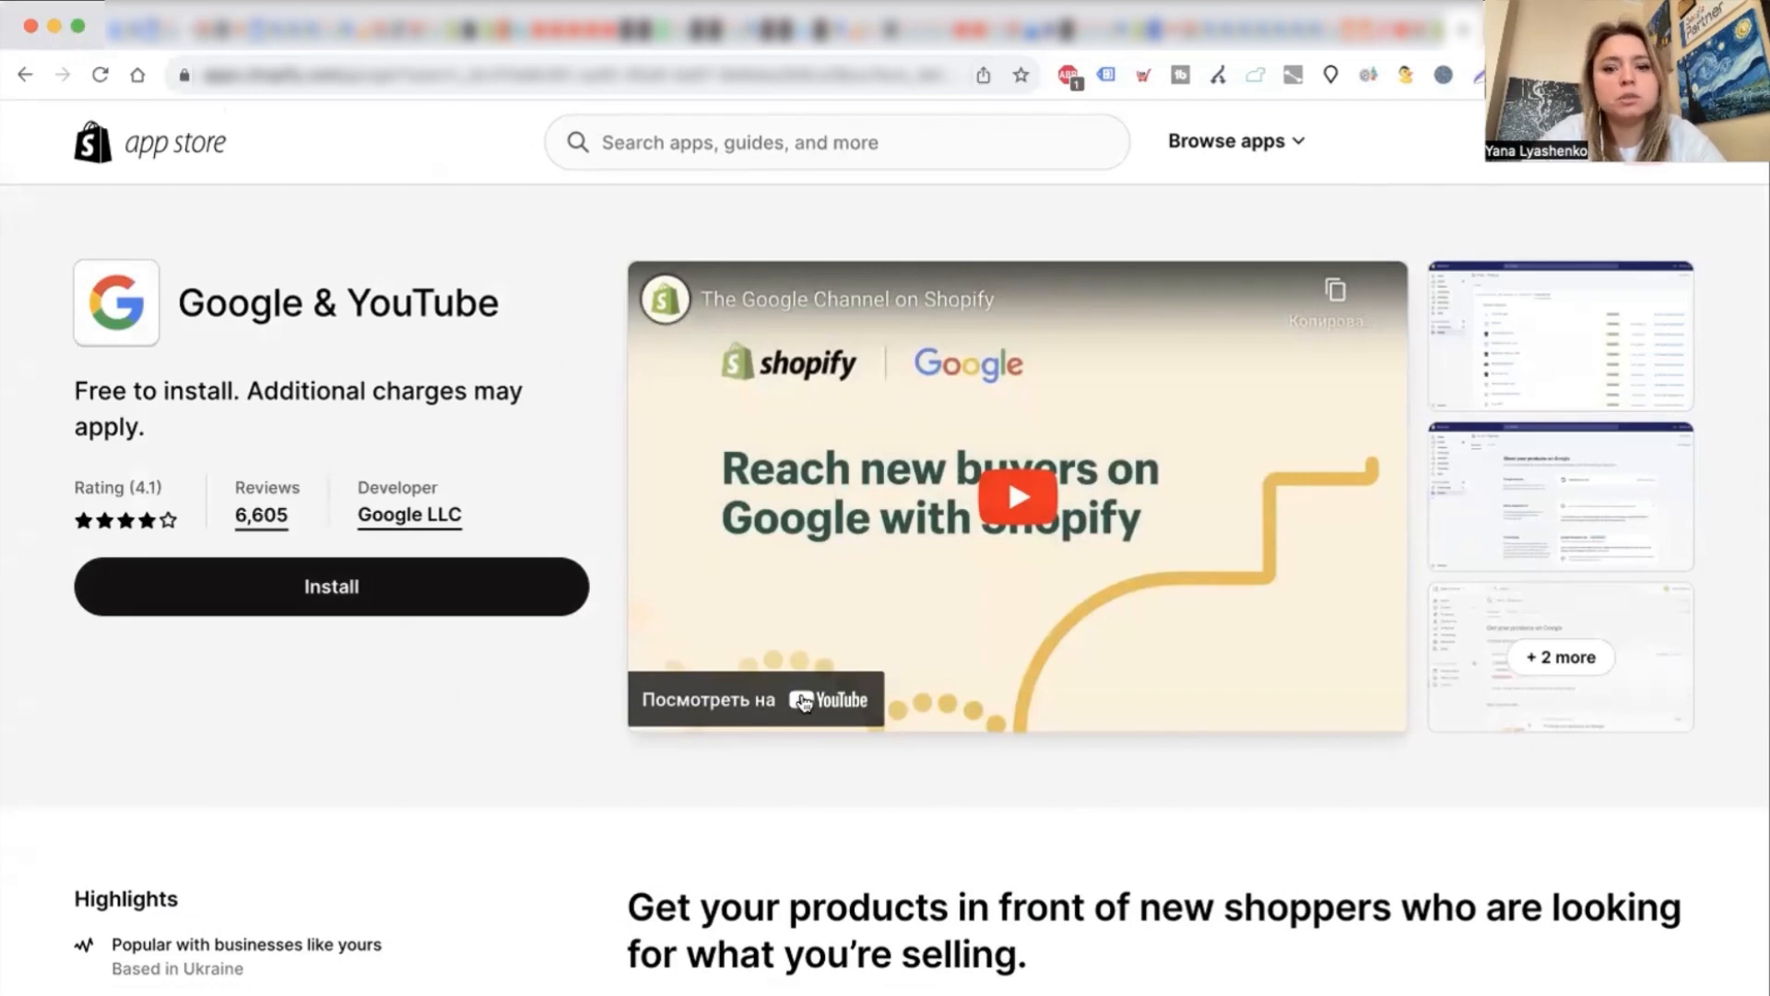
left_click(1637, 162)
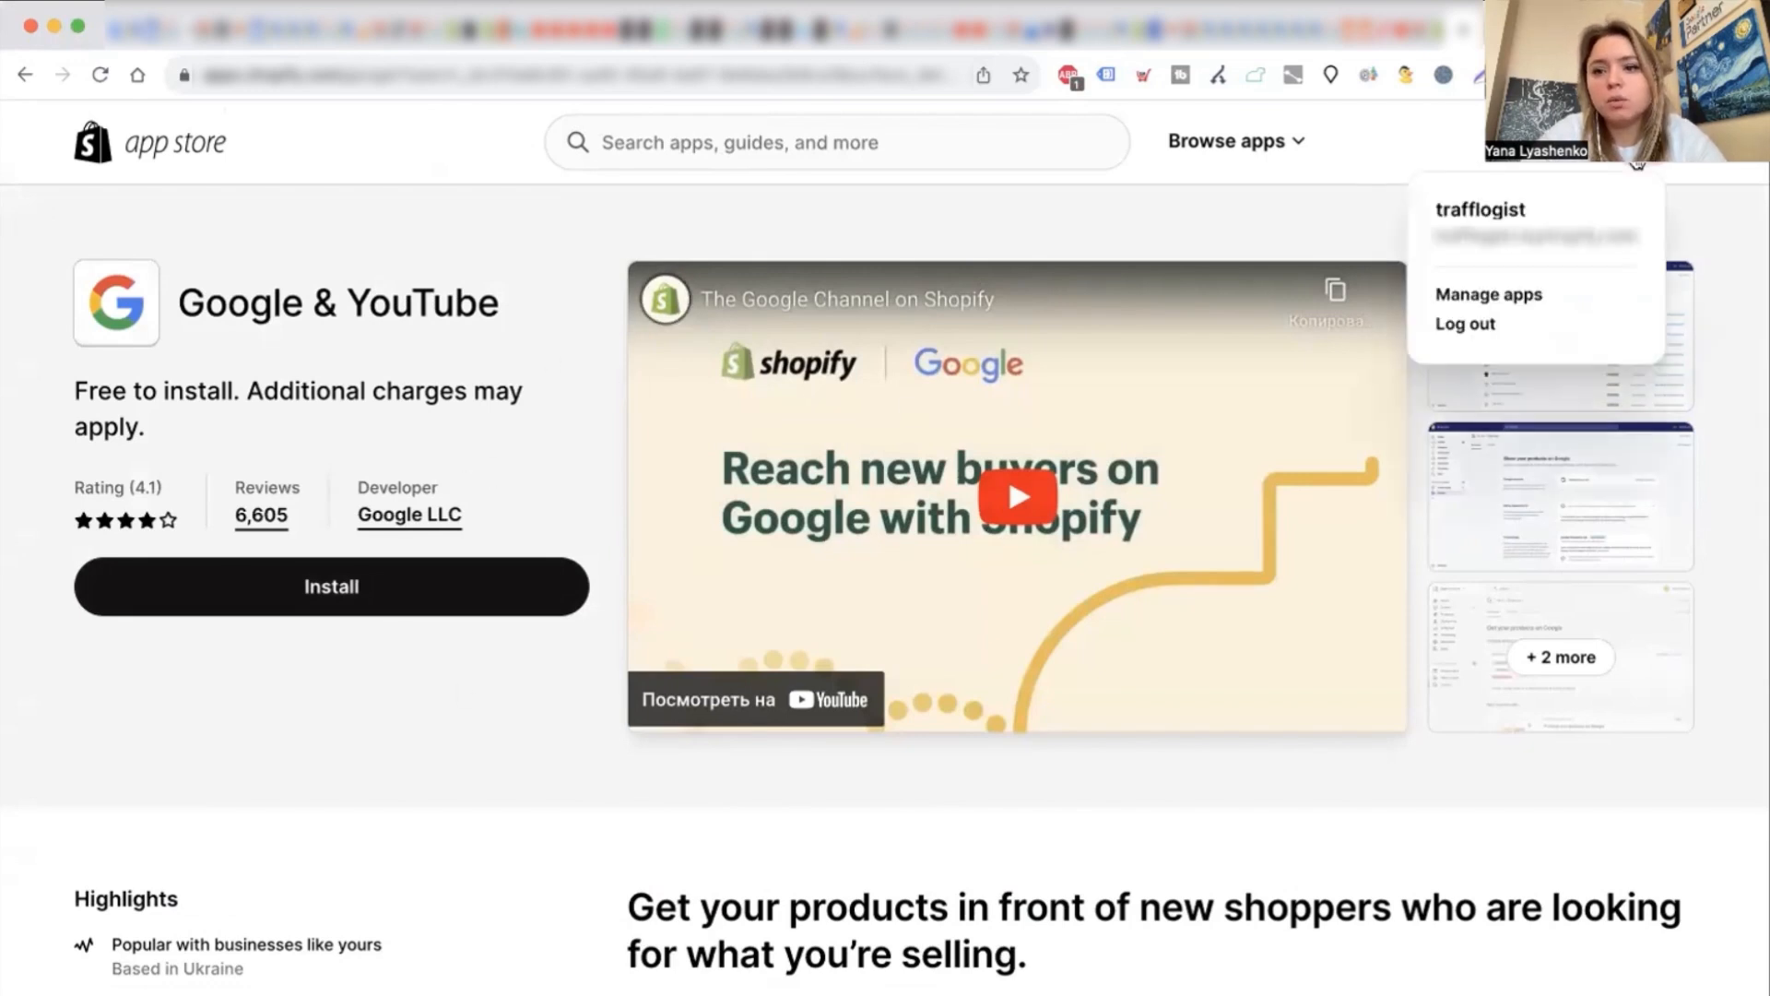
left_click_drag(1434, 208, 1544, 238)
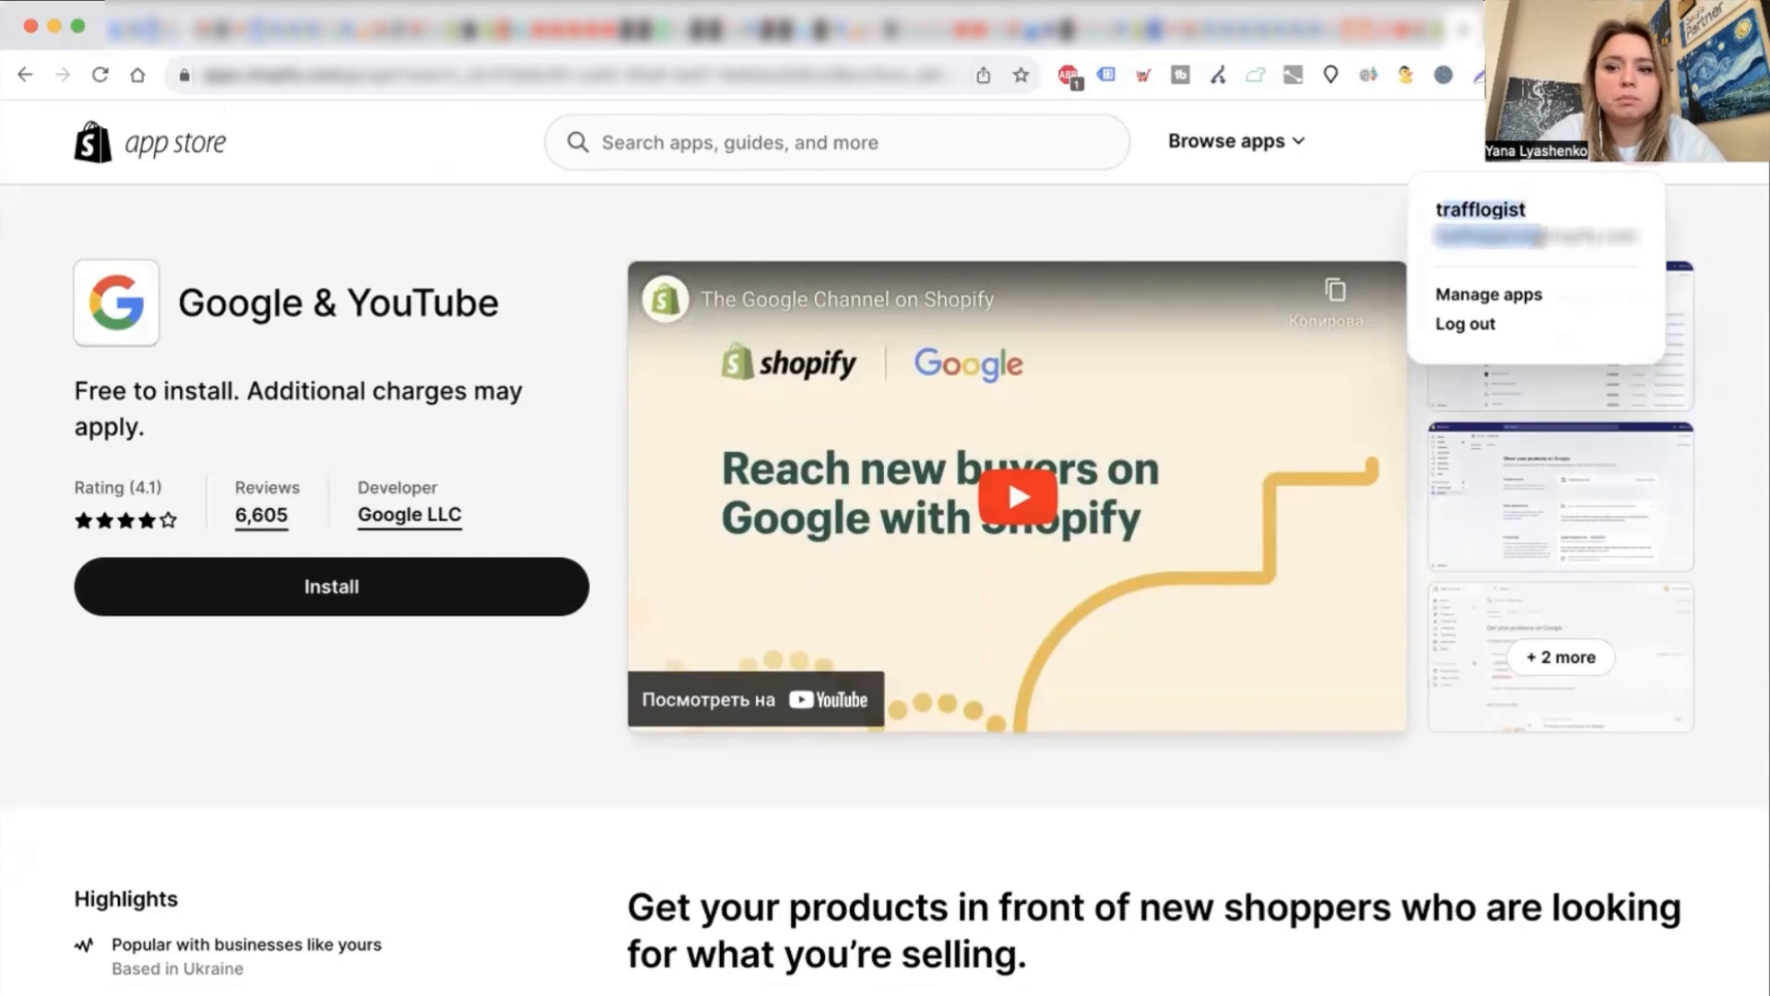
left_click(1285, 236)
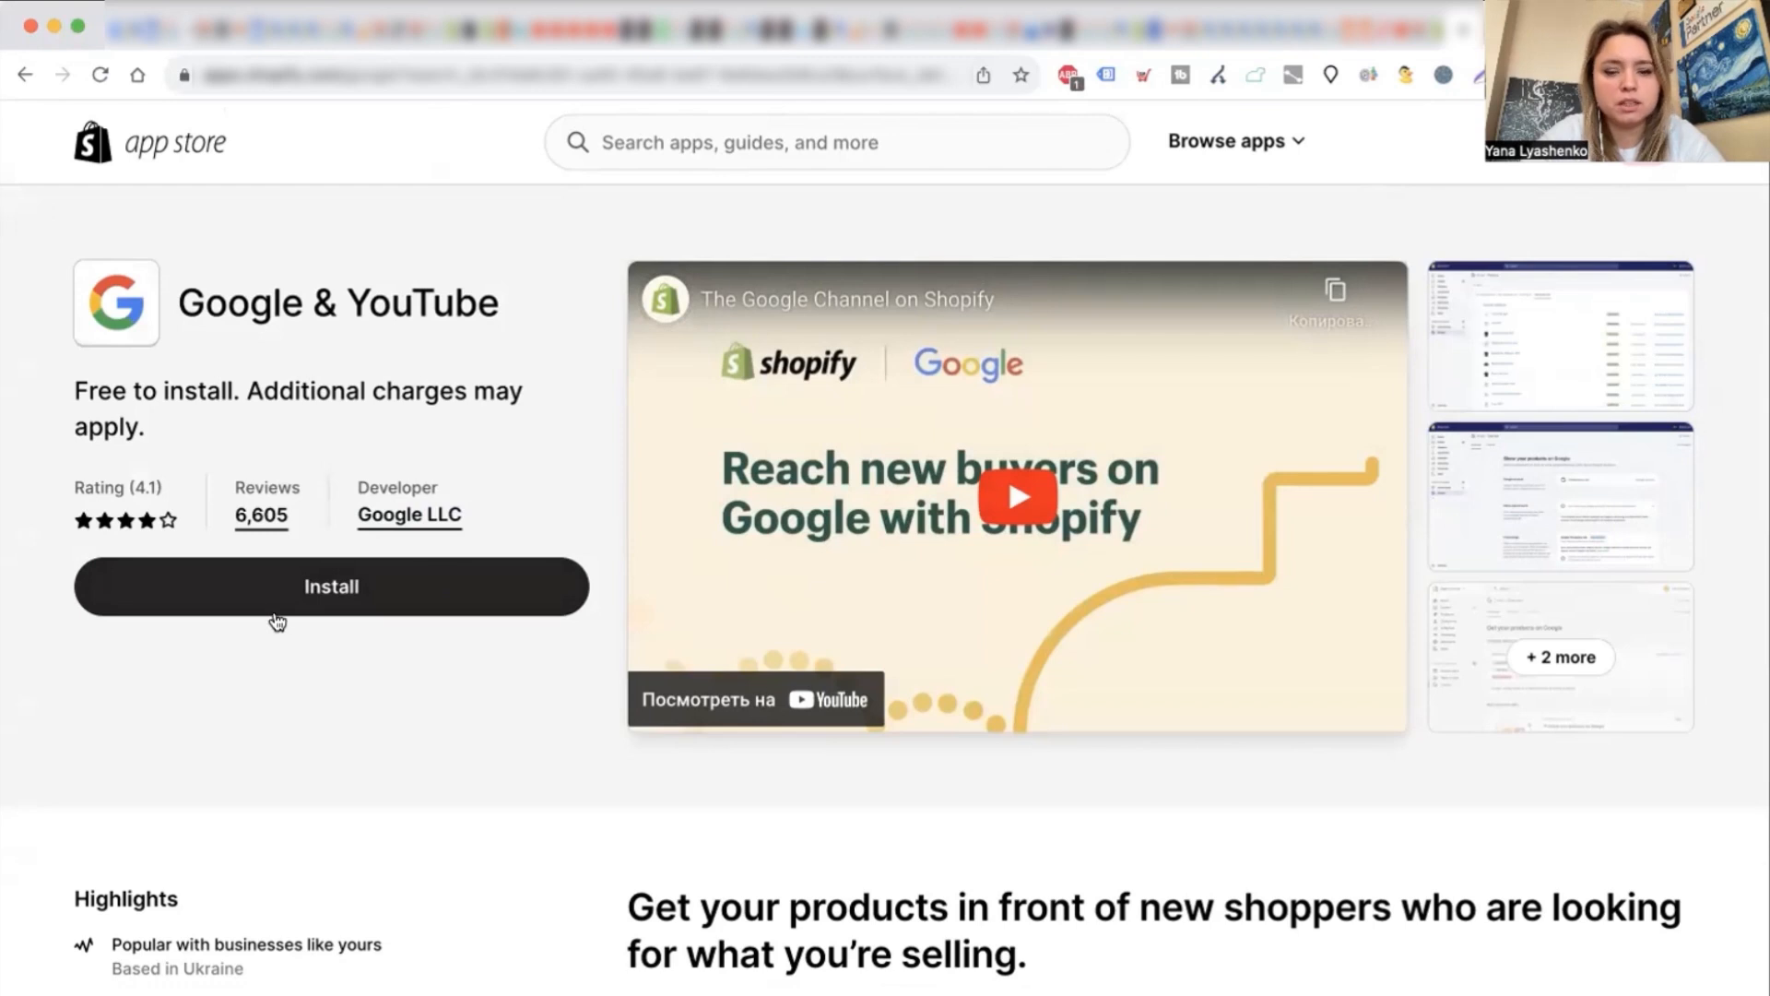
left_click(358, 591)
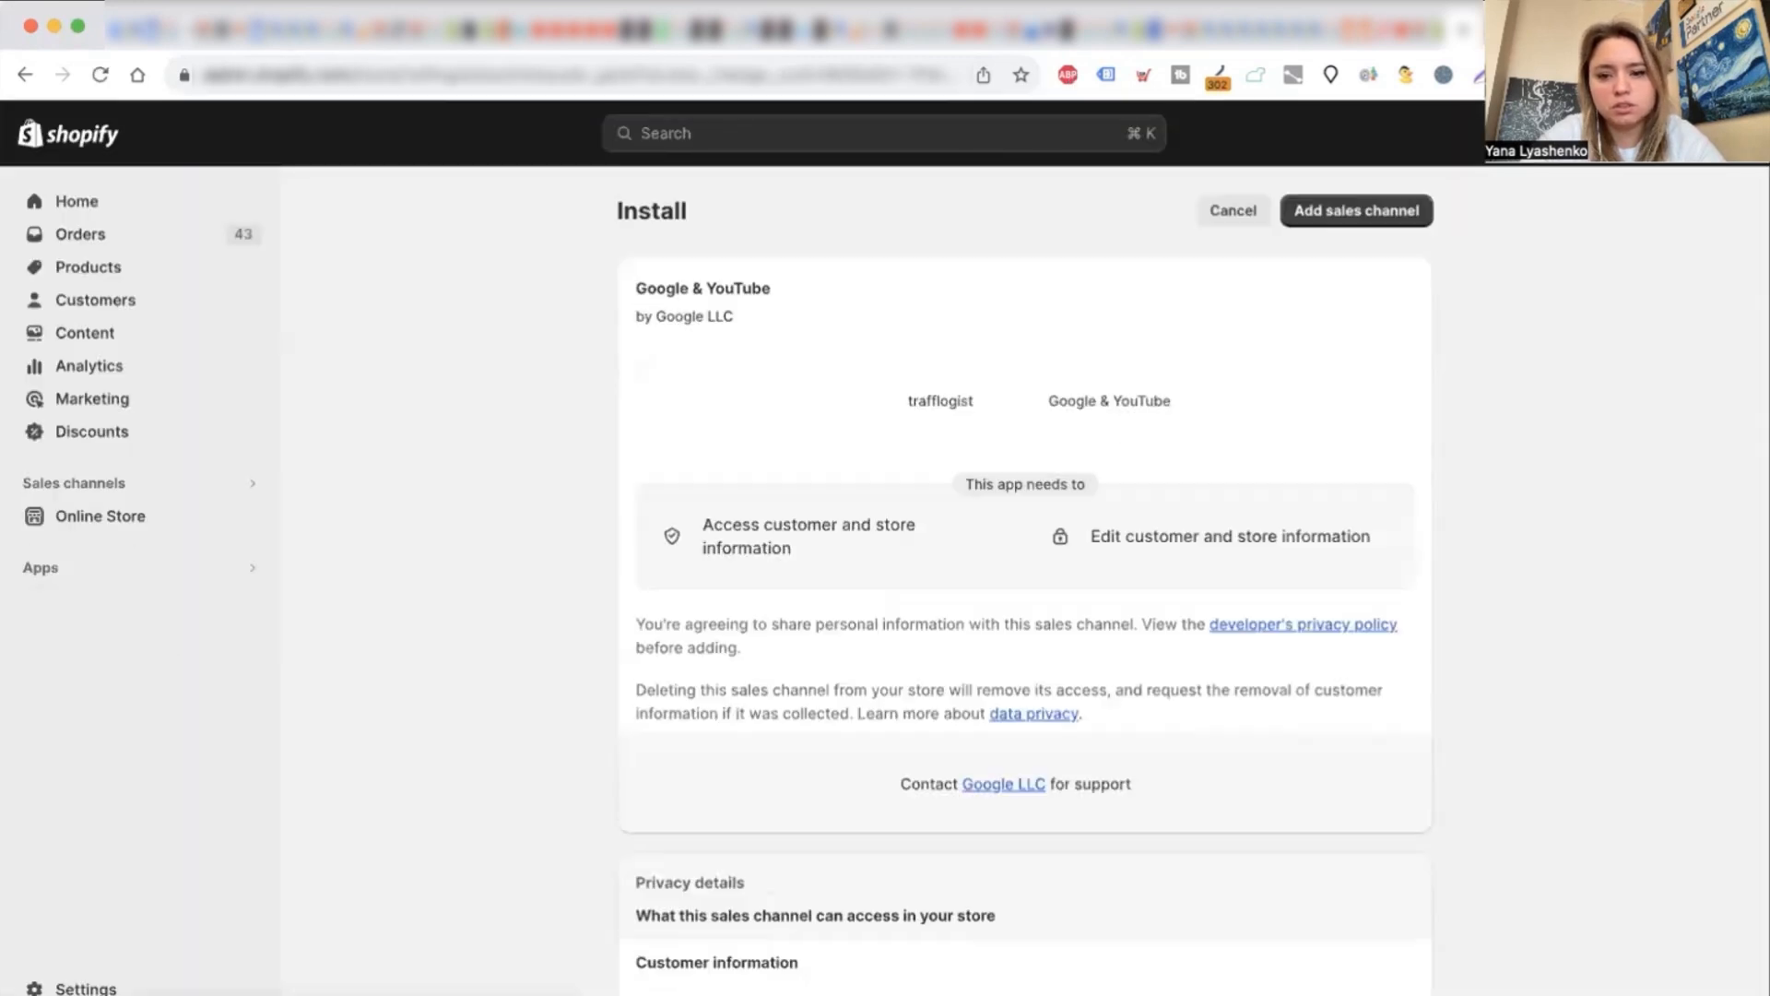
Review the requested permissions and add Google & YouTube as a sales channel
scroll(1000, 645, "down", 3)
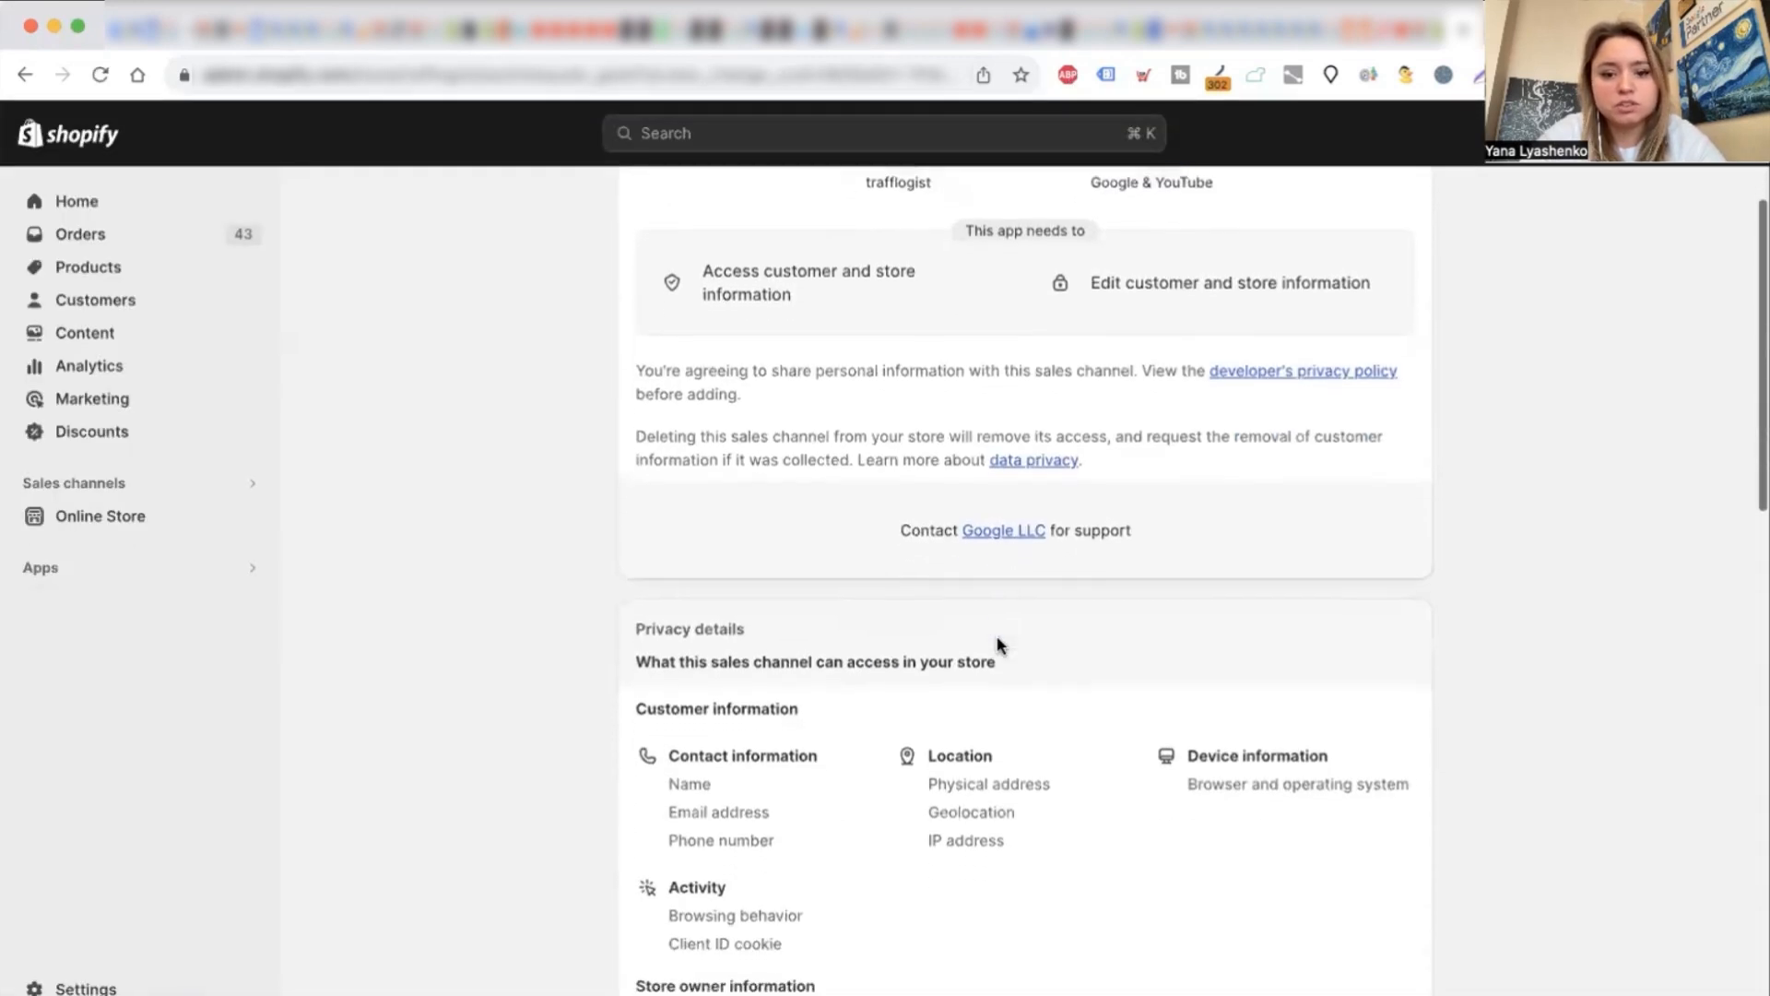
scroll(1000, 646, "down", 12)
scroll(890, 597, "down", 3)
scroll(892, 593, "up", 20)
left_click(1334, 216)
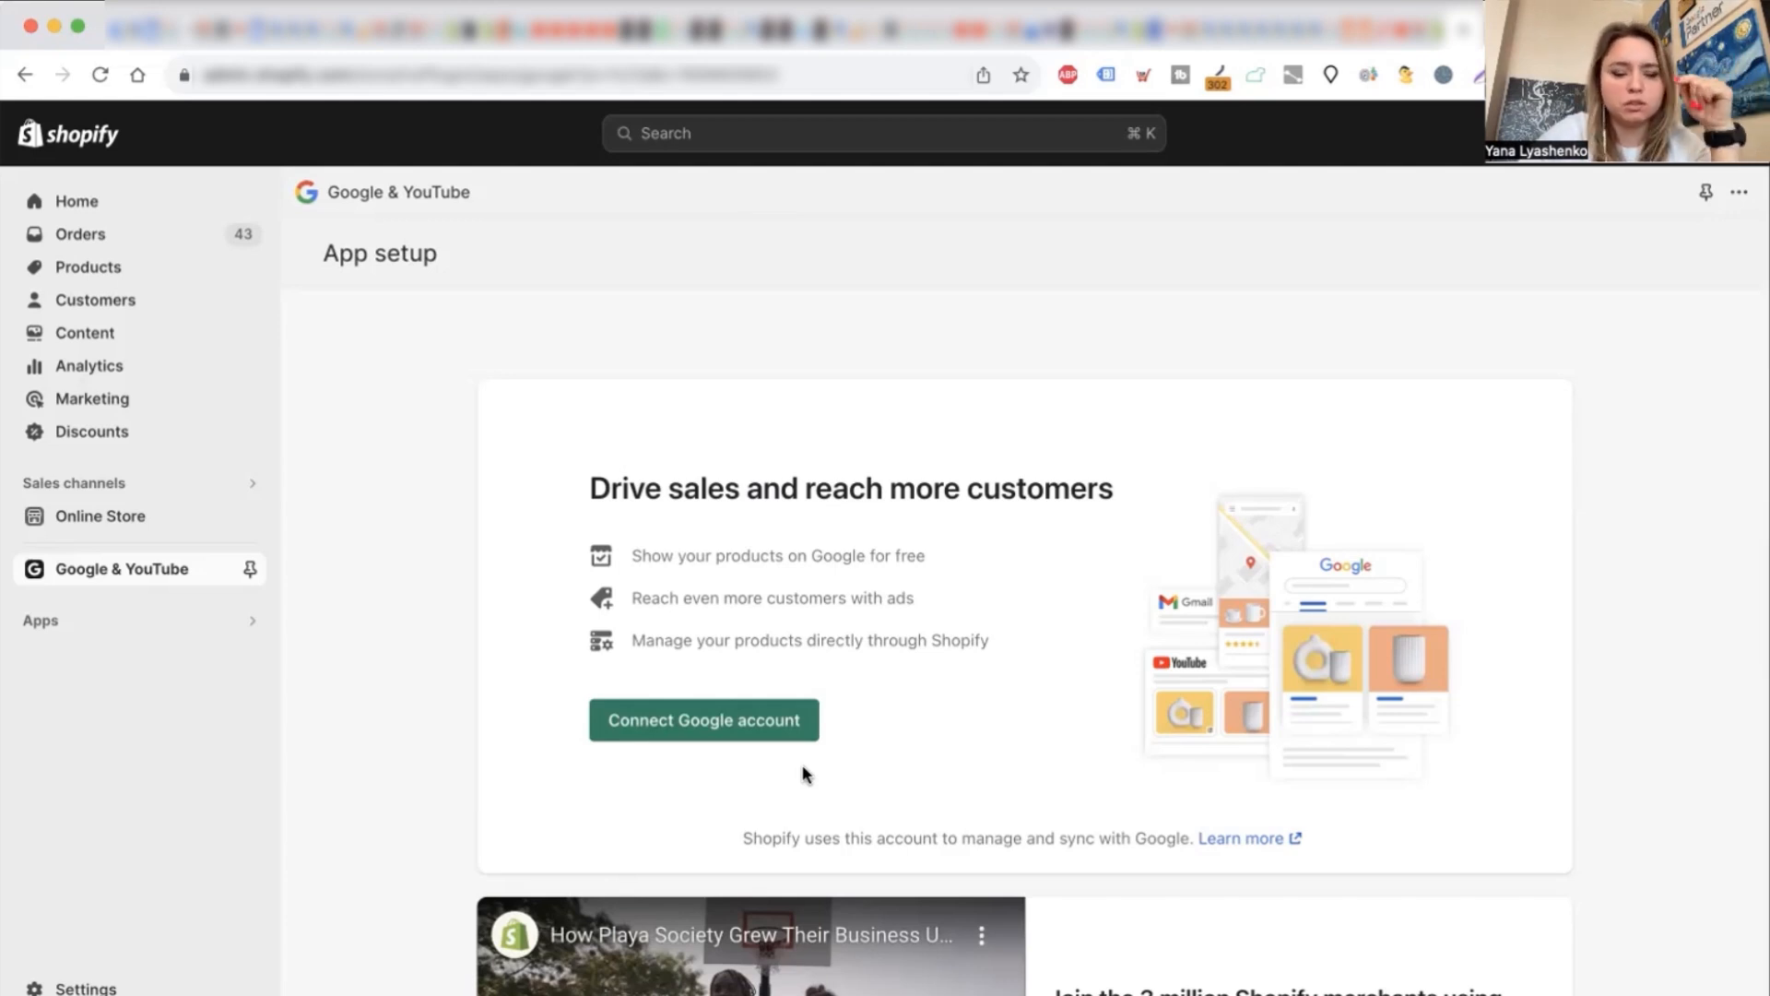
Sign in with the chosen Google account and allow the Shopify channel access to it
left_click(671, 731)
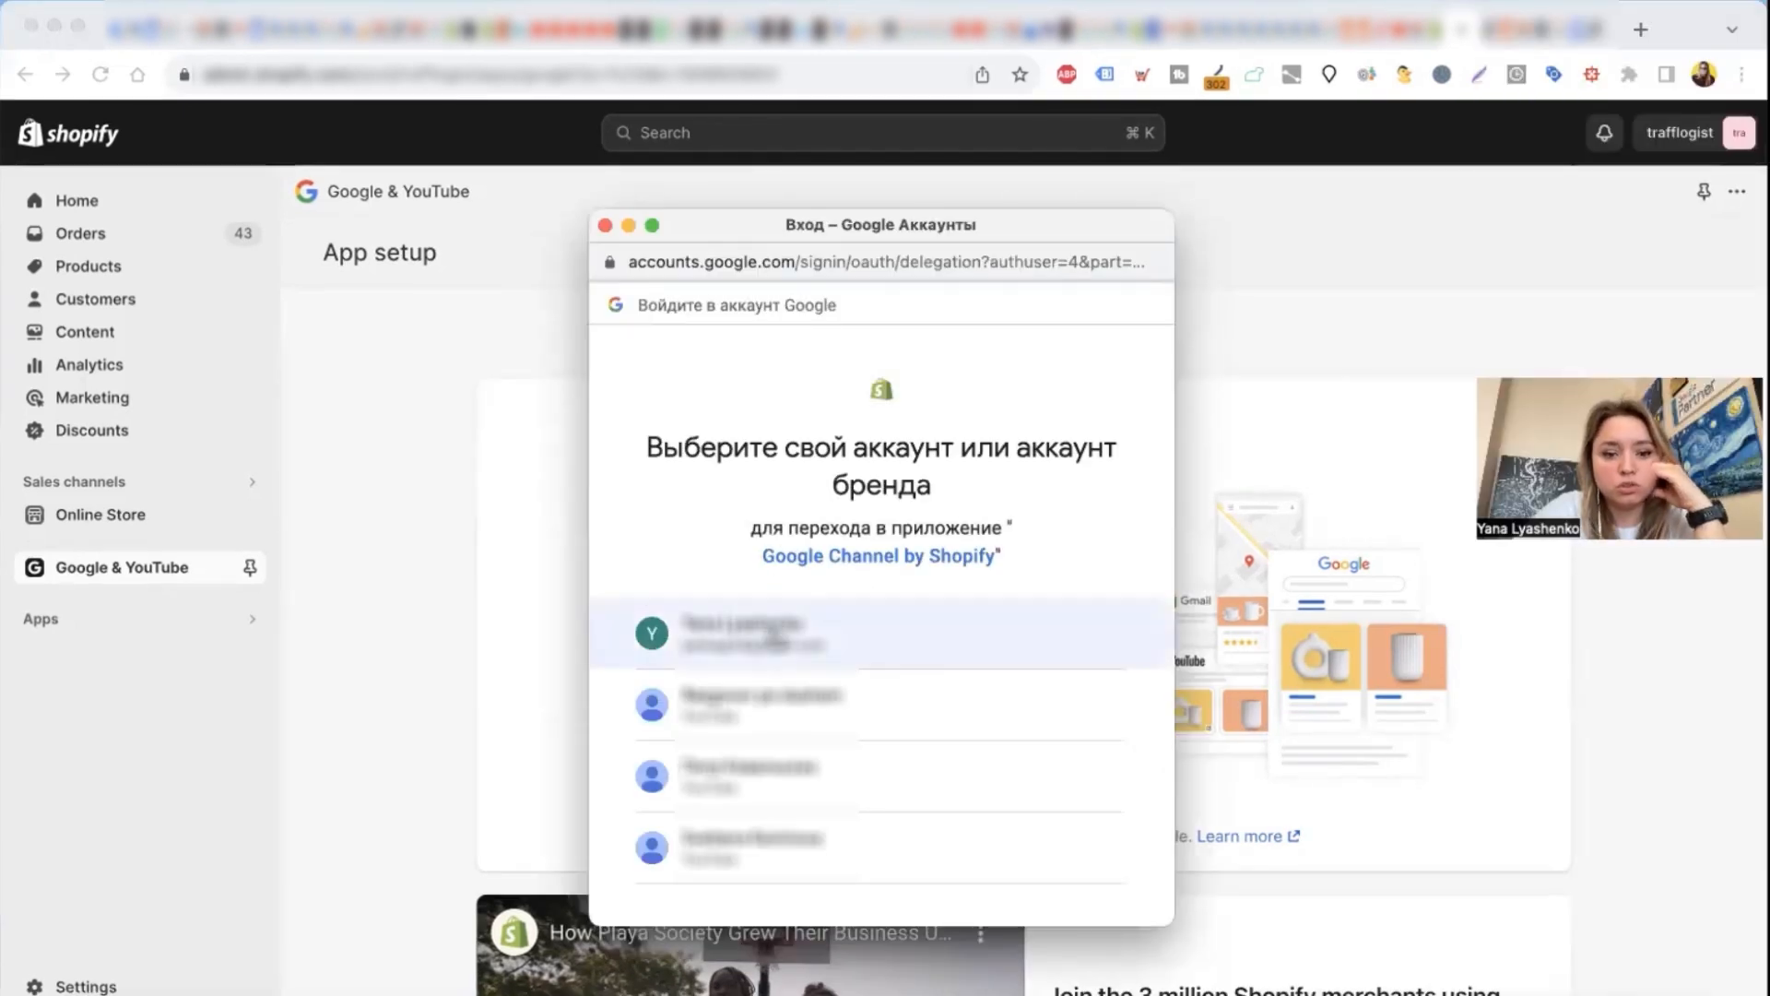
left_click(777, 636)
scroll(965, 653, "down", 7)
left_click(984, 721)
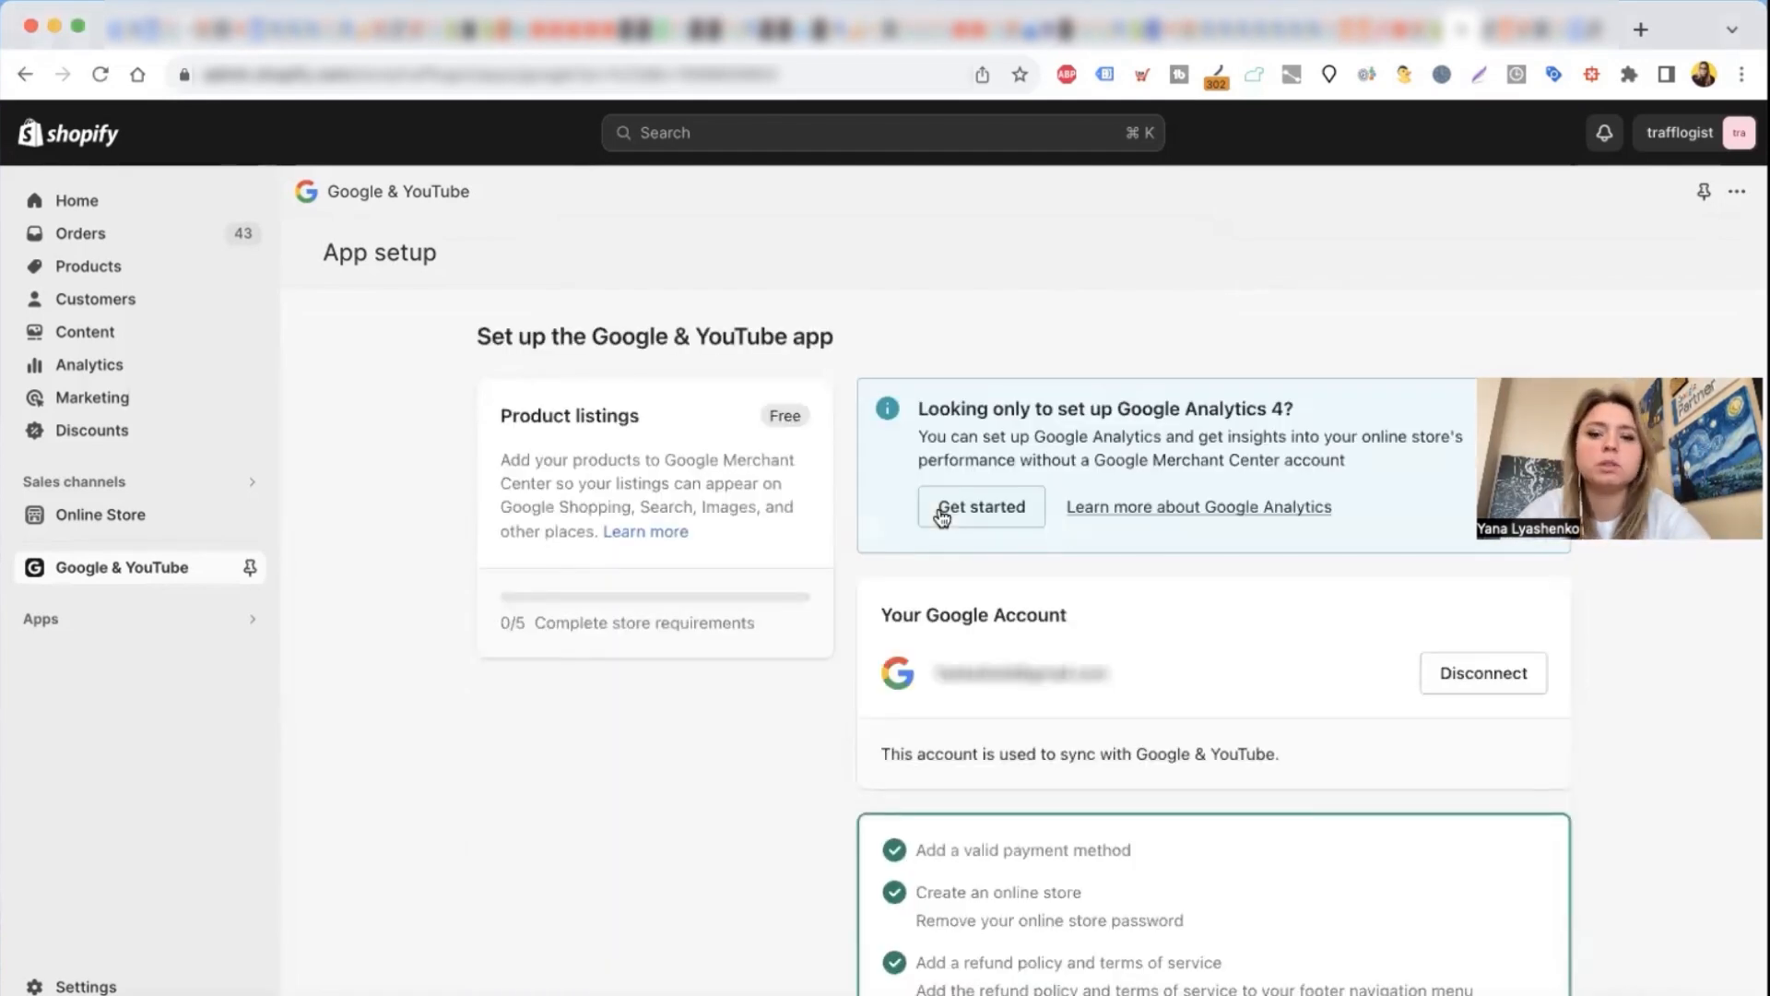
Review the payment method, refund policy and terms of service requirements, then confirm the contact information
scroll(964, 617, "down", 3)
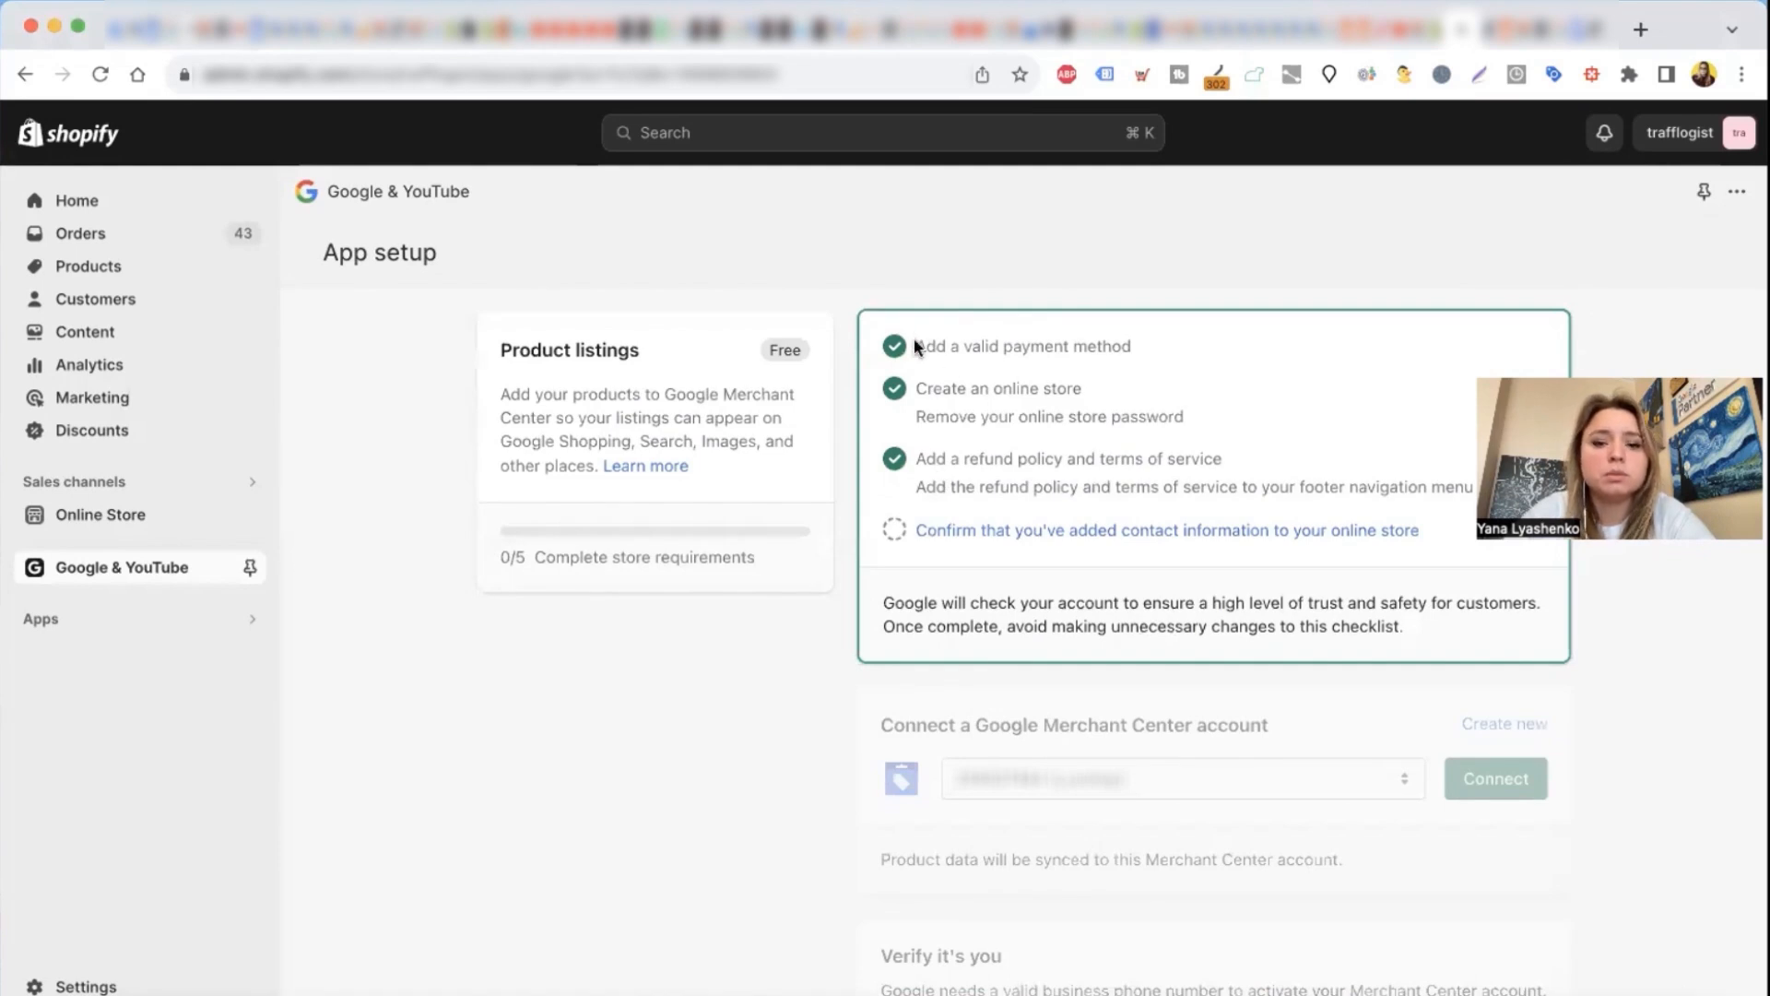
left_click_drag(914, 339, 1115, 352)
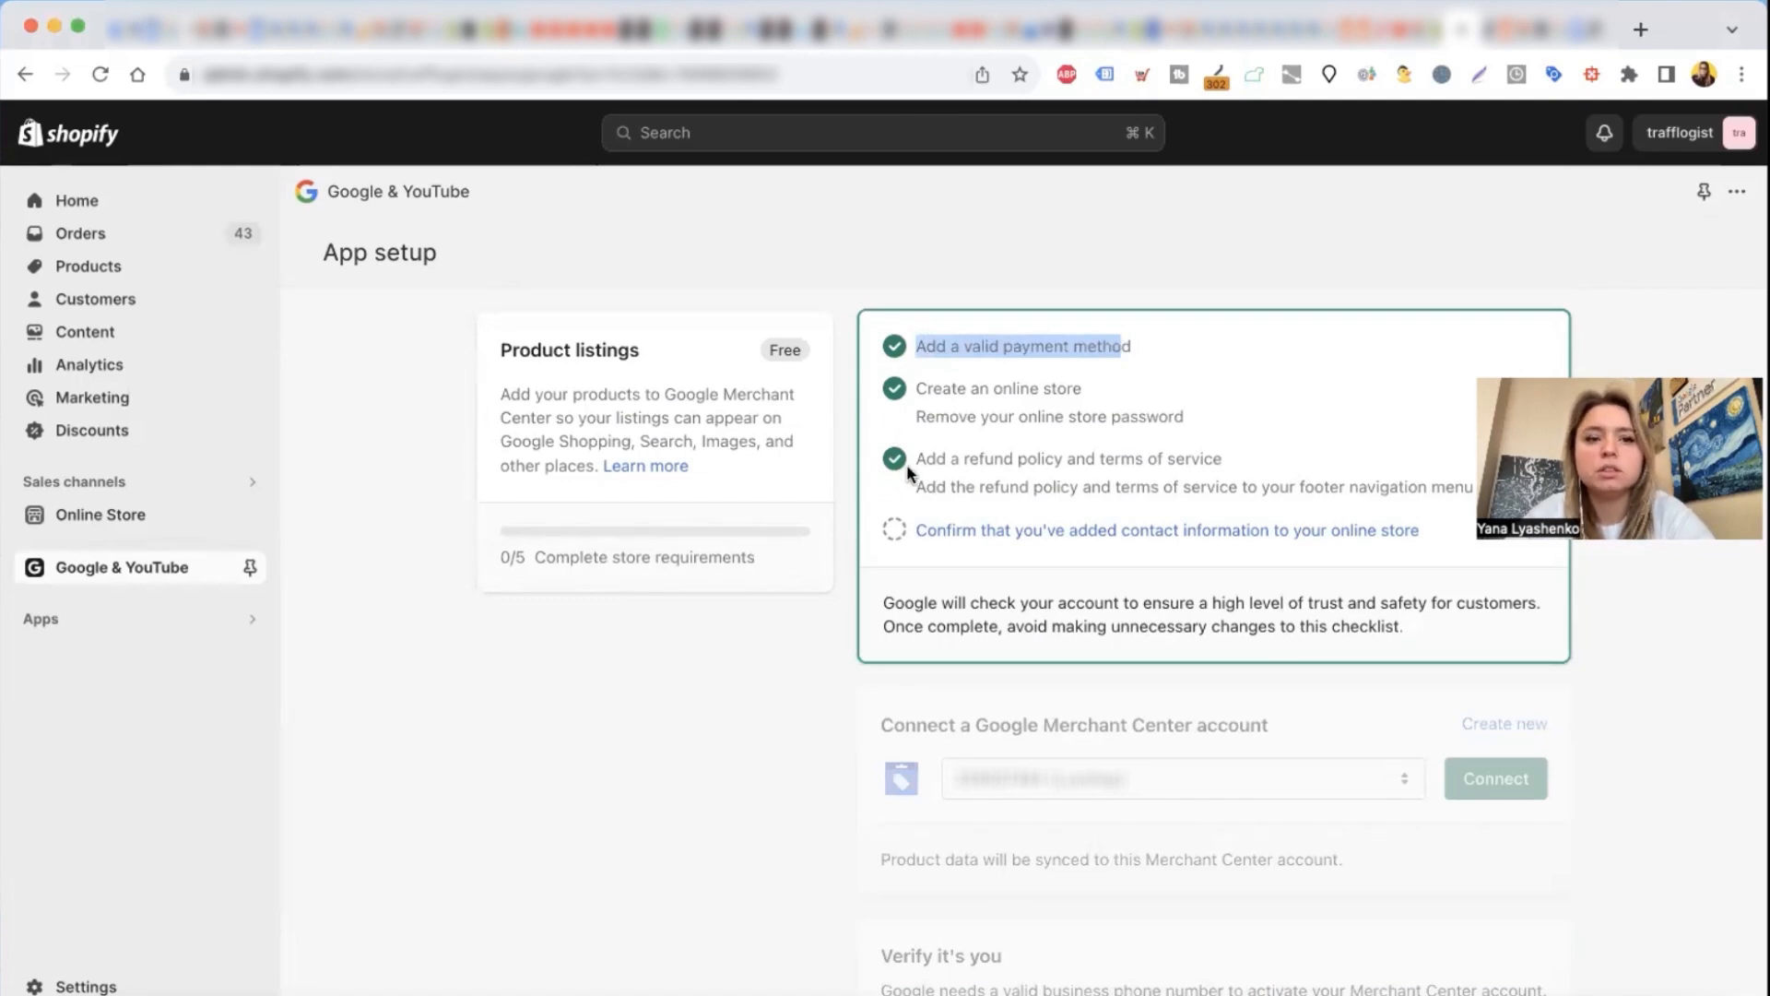
left_click_drag(915, 459, 1230, 456)
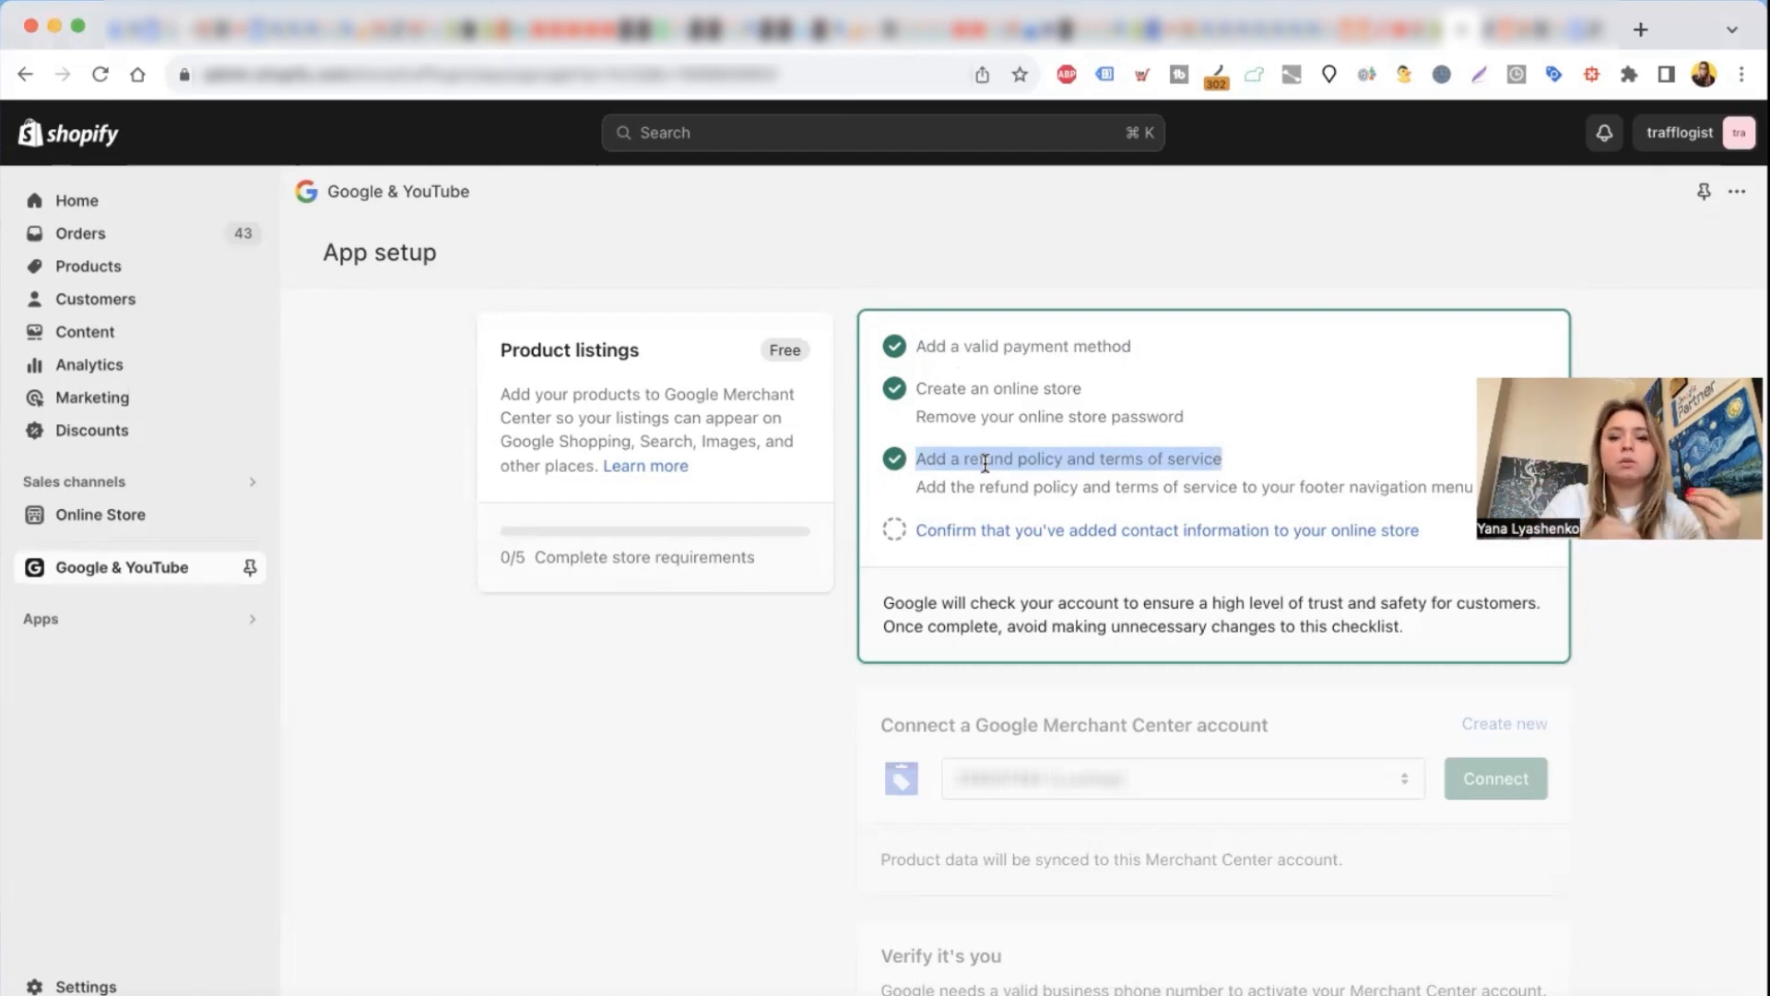
left_click(1118, 472)
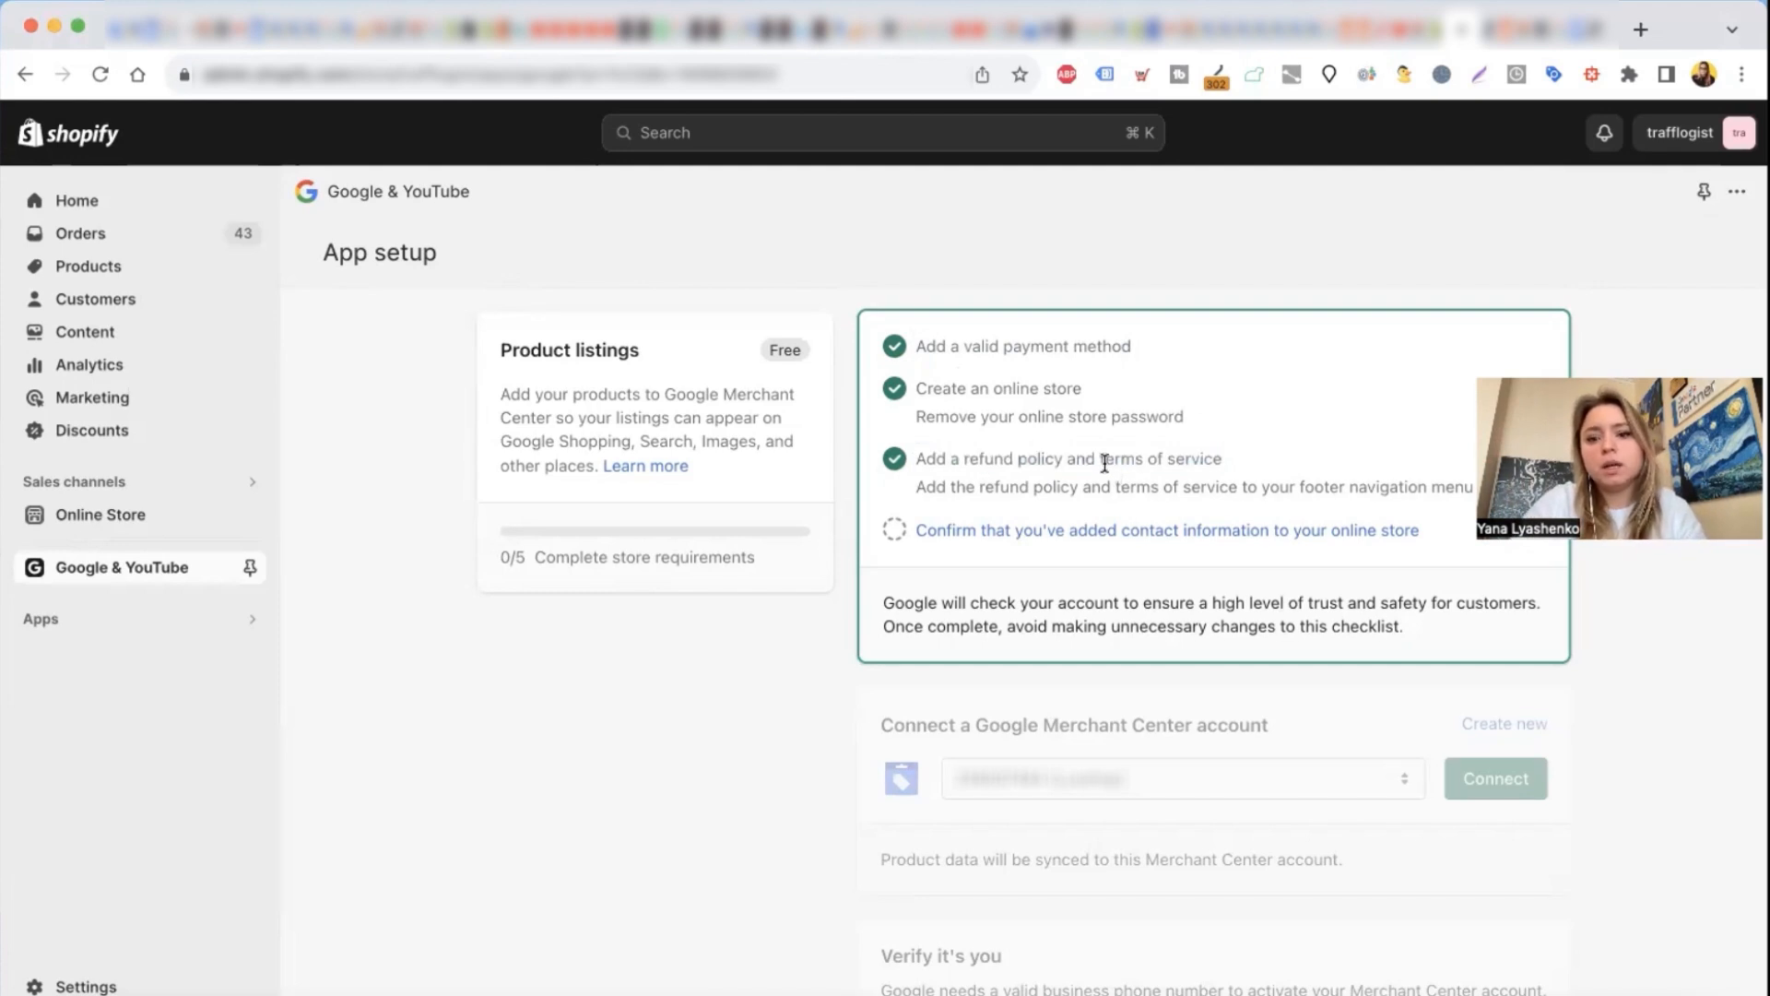
left_click_drag(1104, 458, 1227, 460)
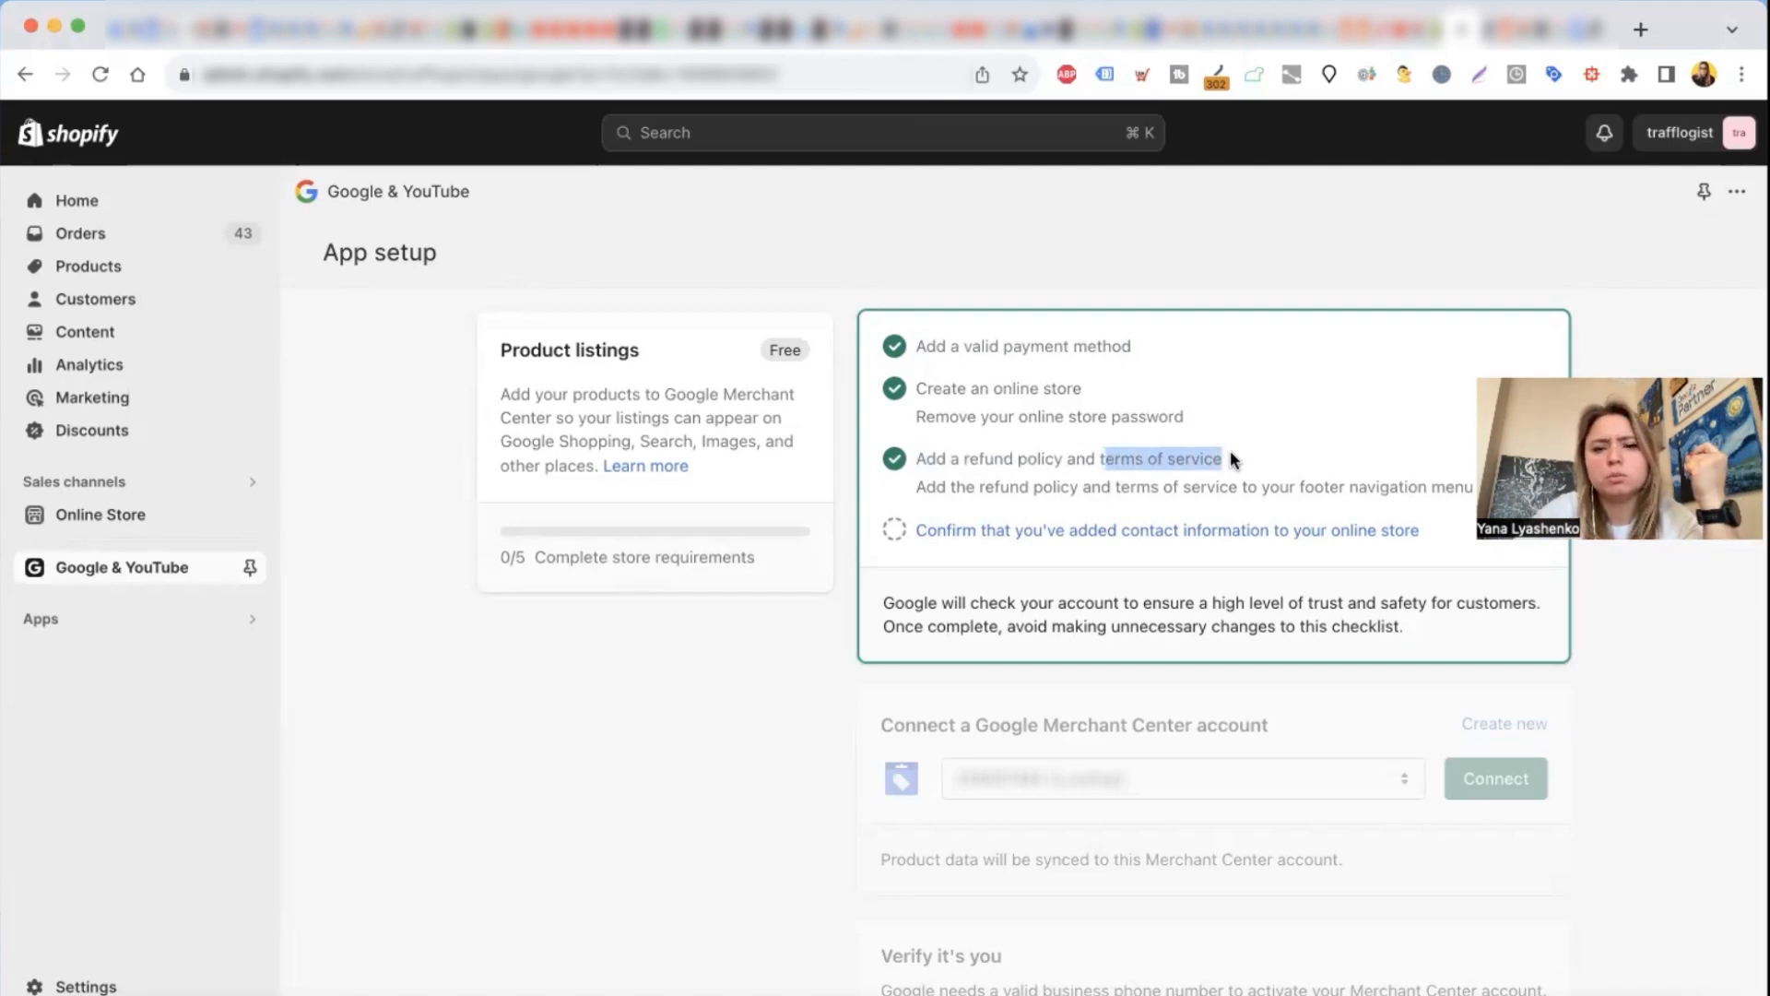
left_click_drag(963, 461, 1065, 461)
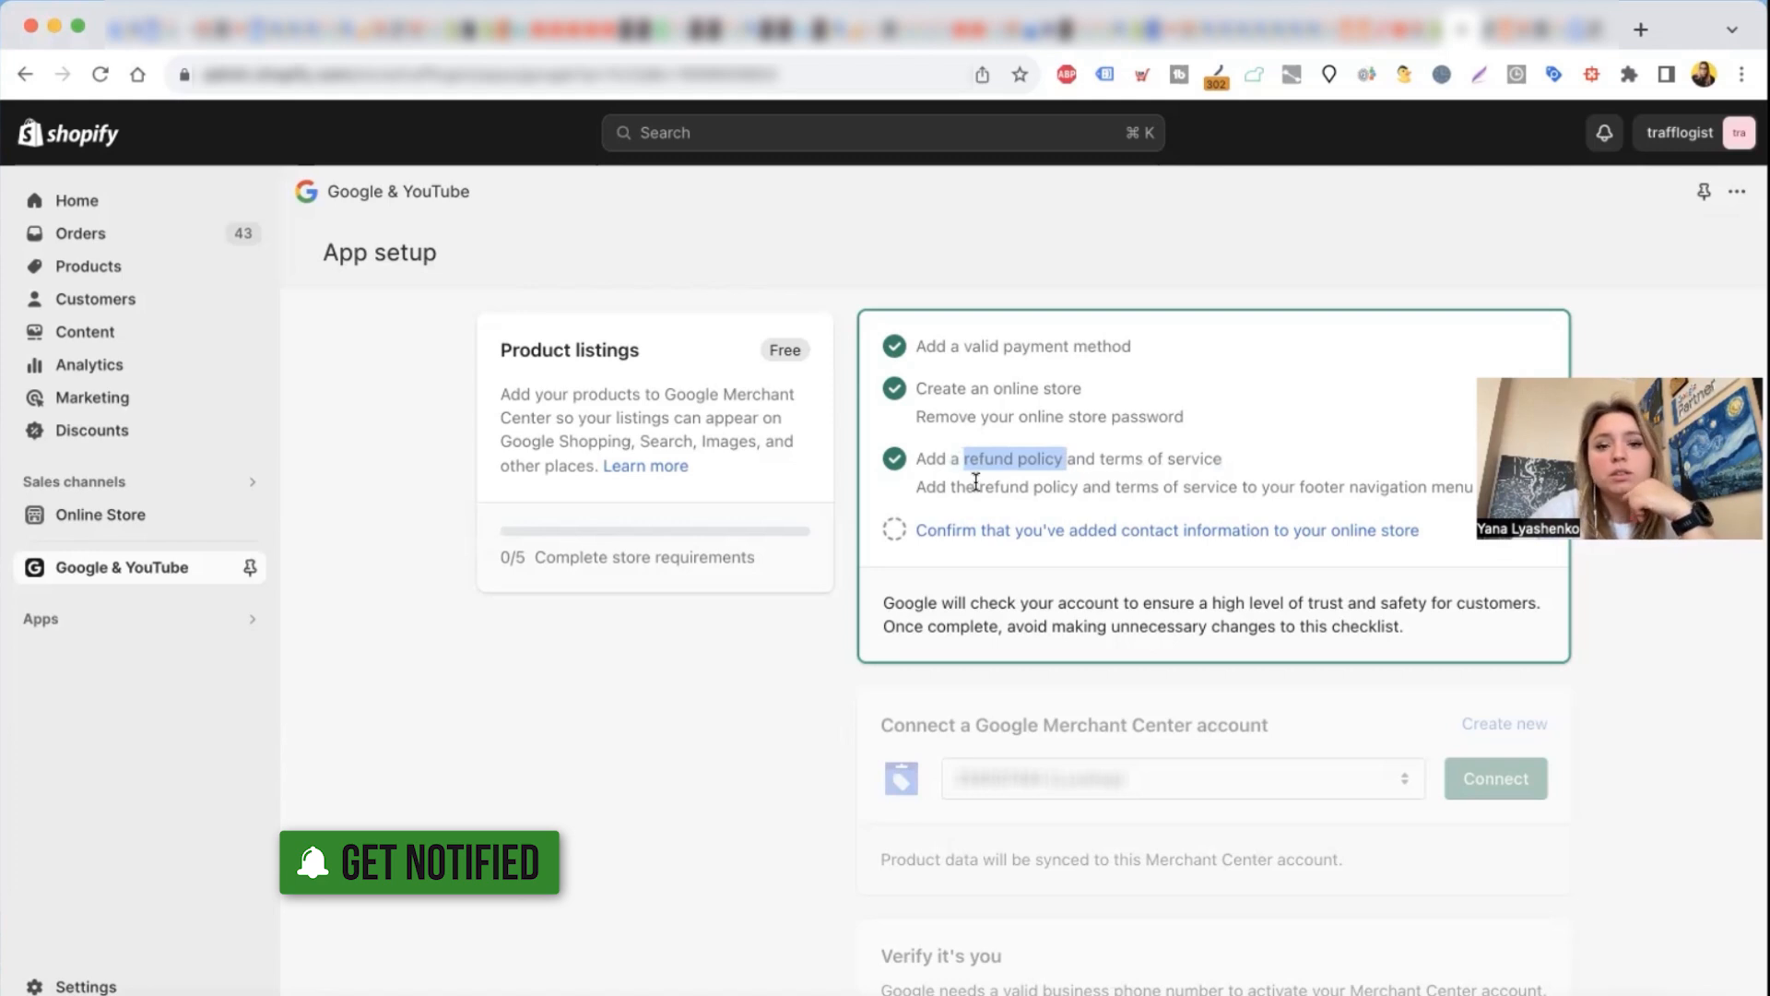
left_click(979, 533)
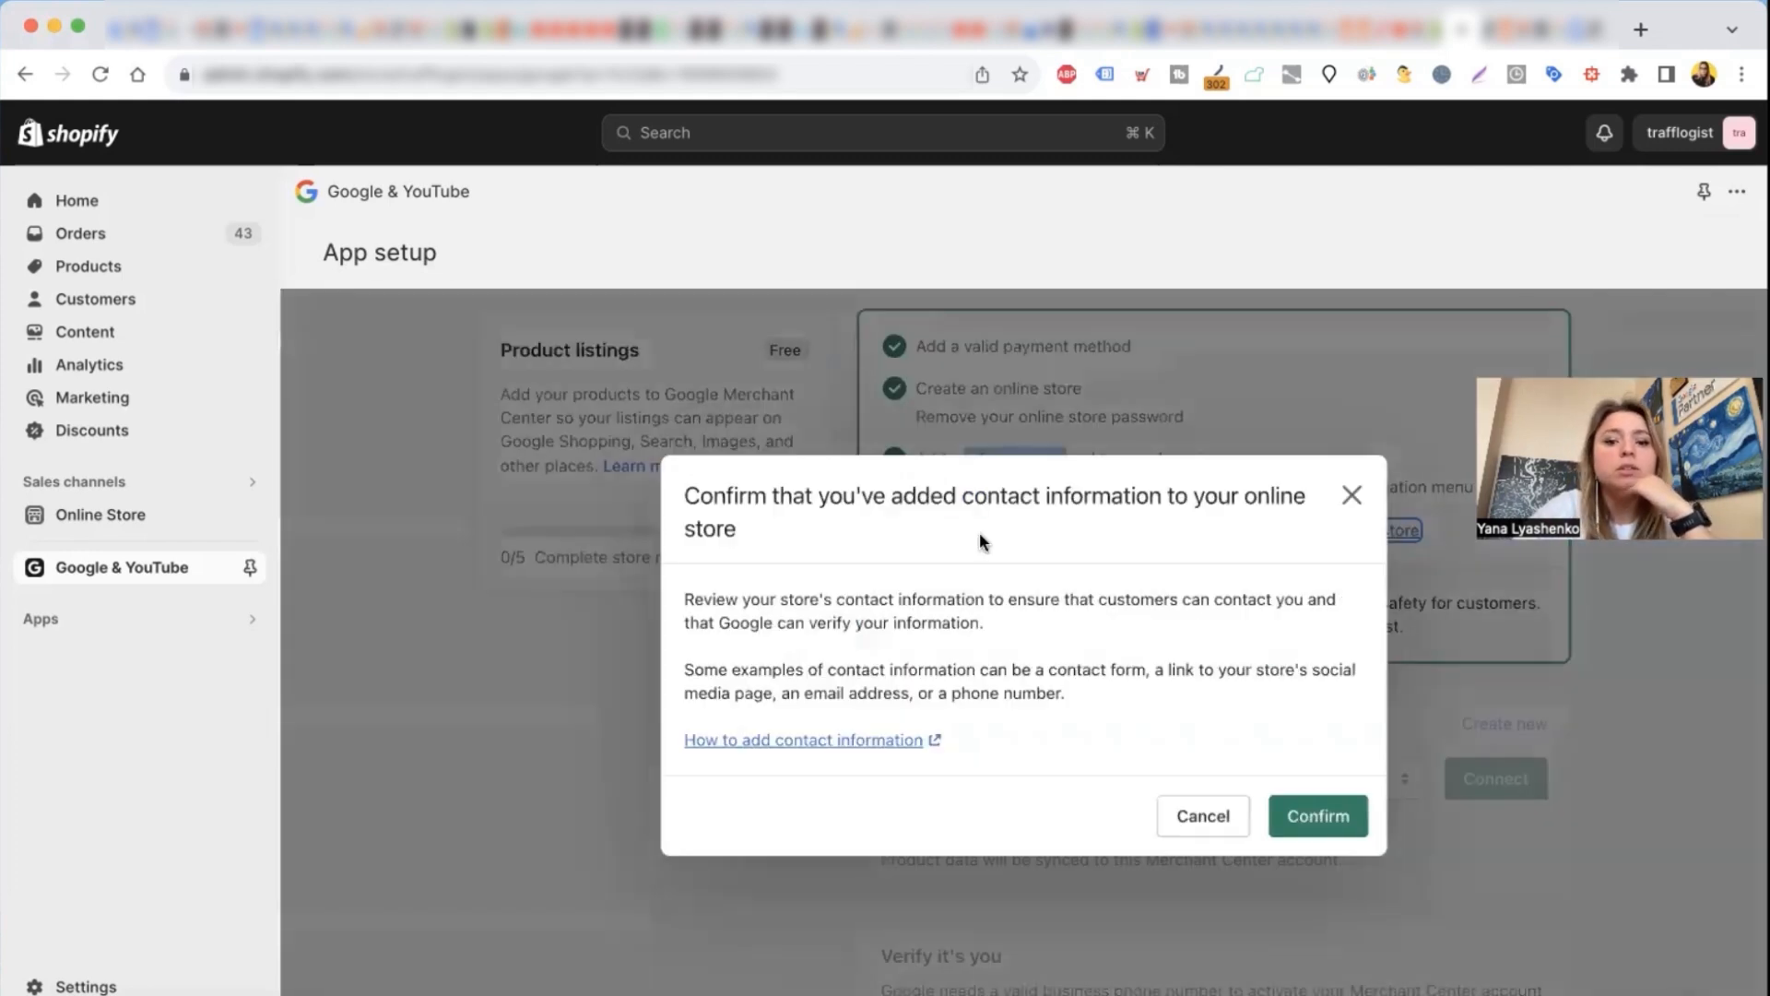
left_click(1320, 815)
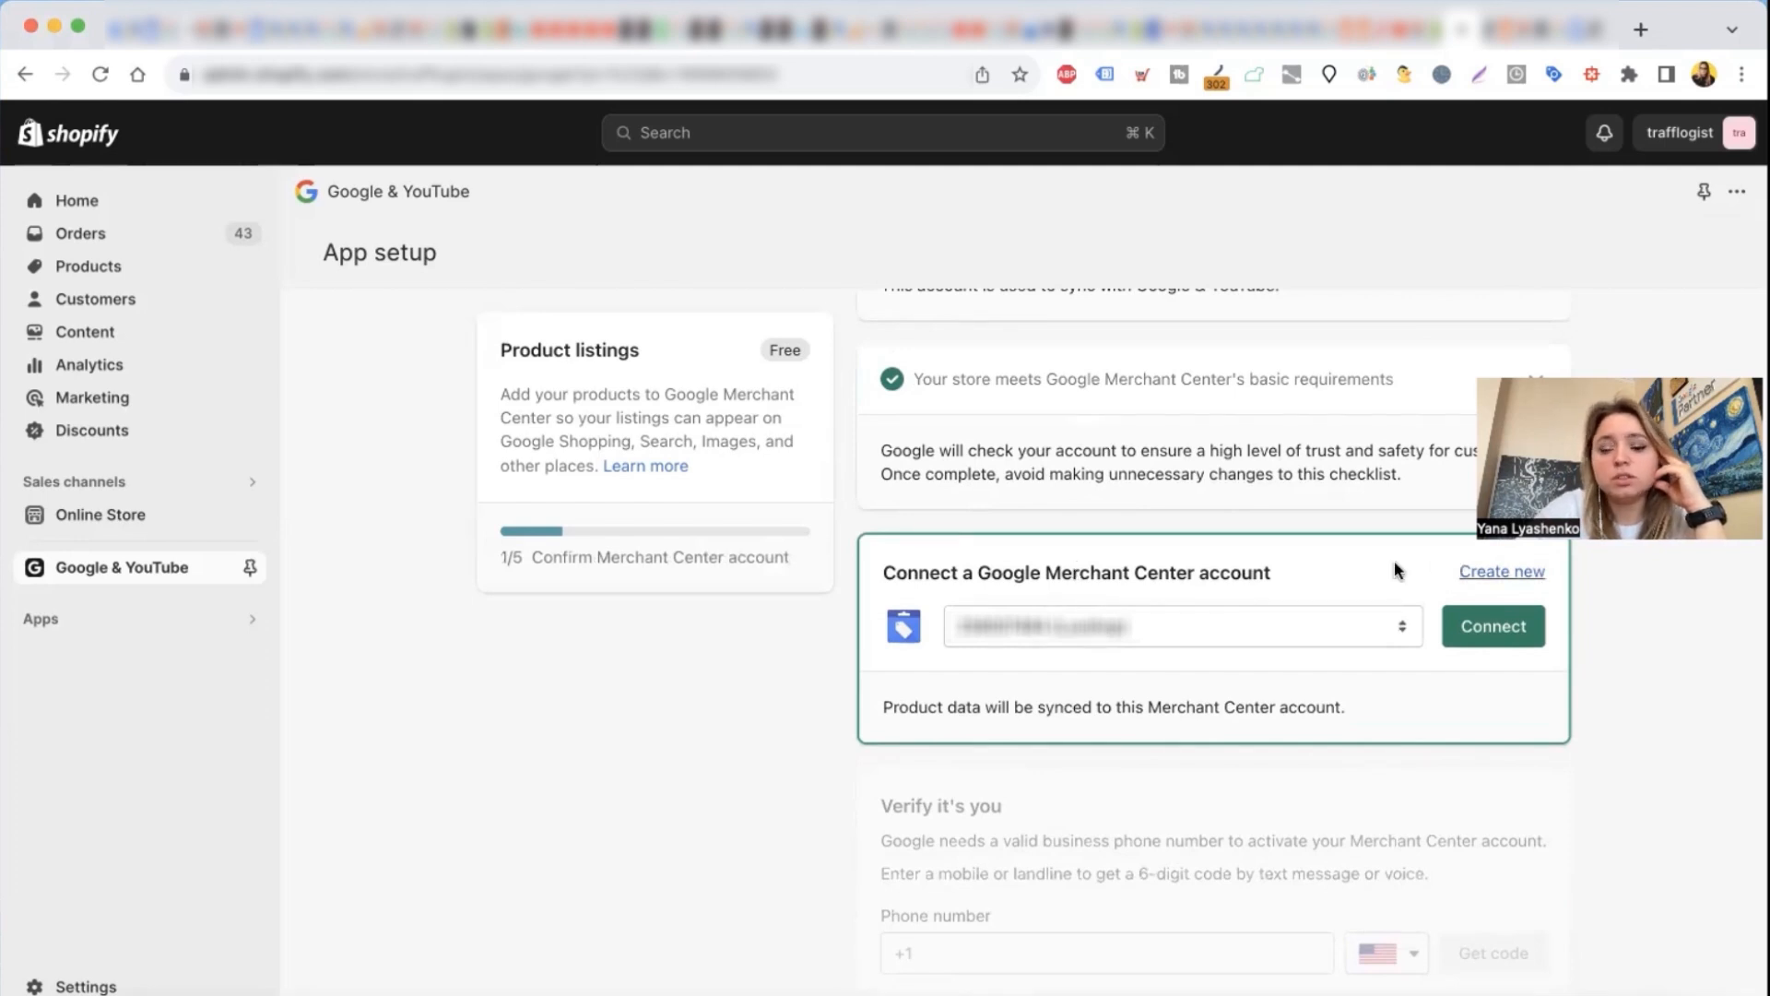
Create a new Merchant Center account from the account dropdown and connect it
left_click(1130, 632)
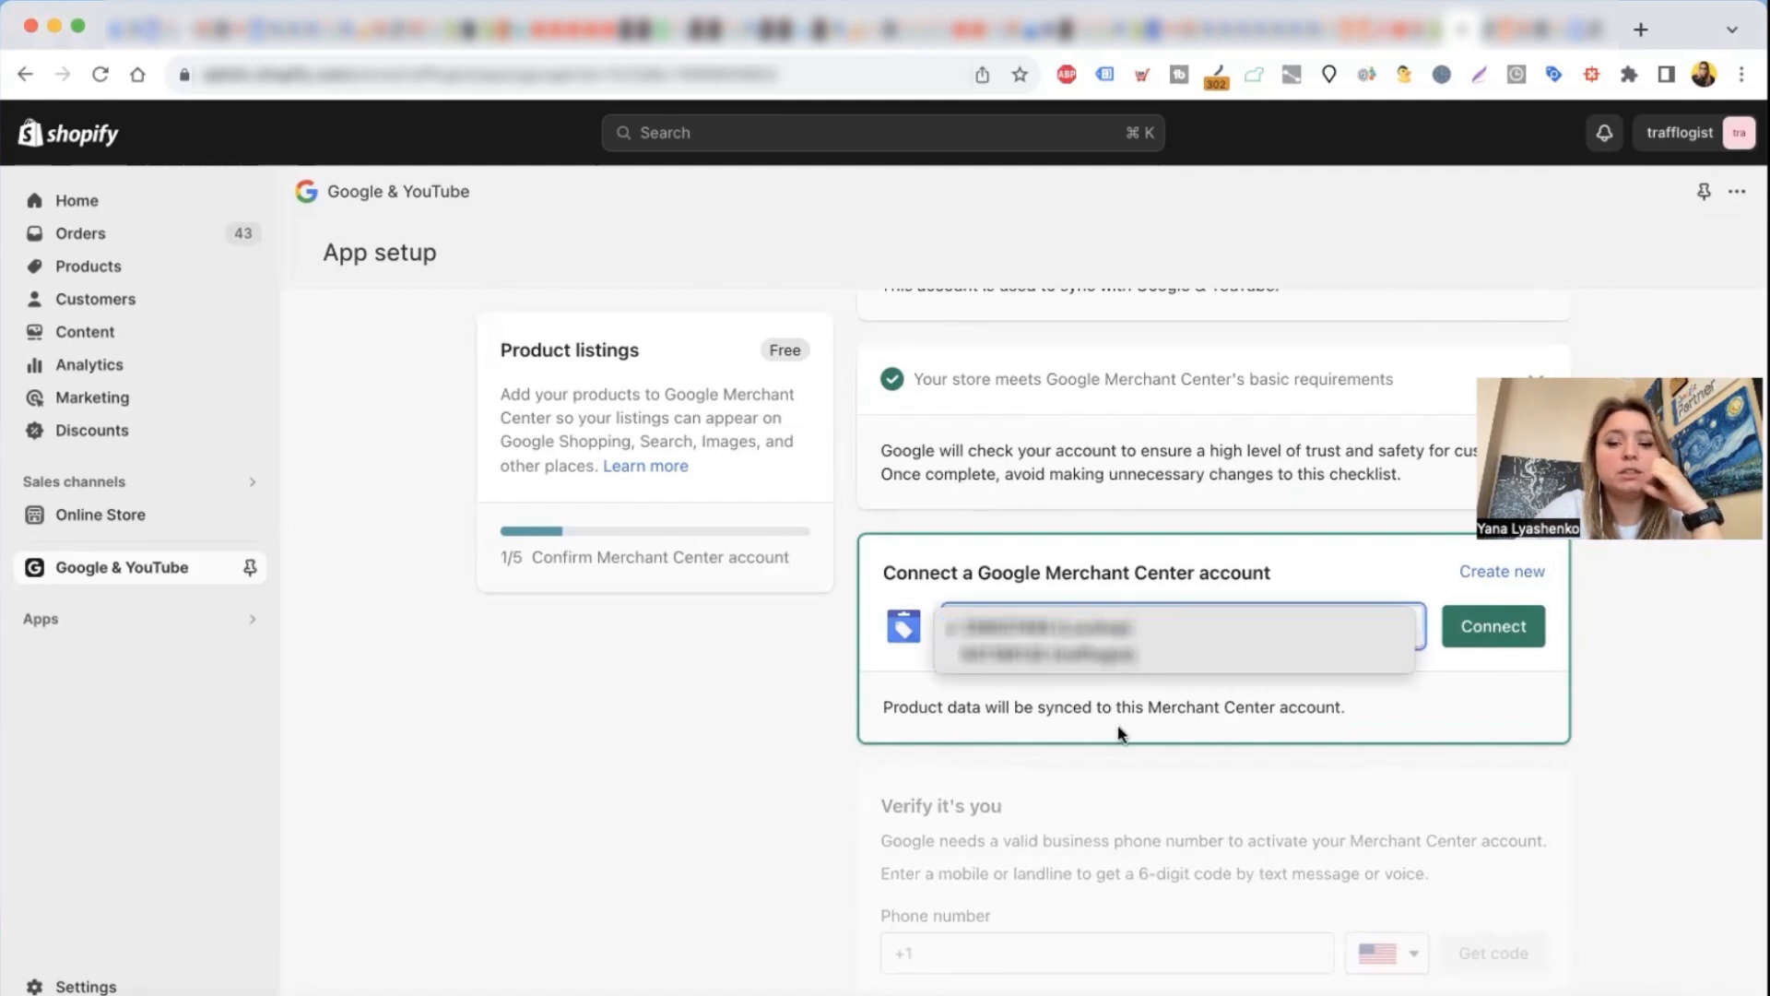
left_click(1337, 563)
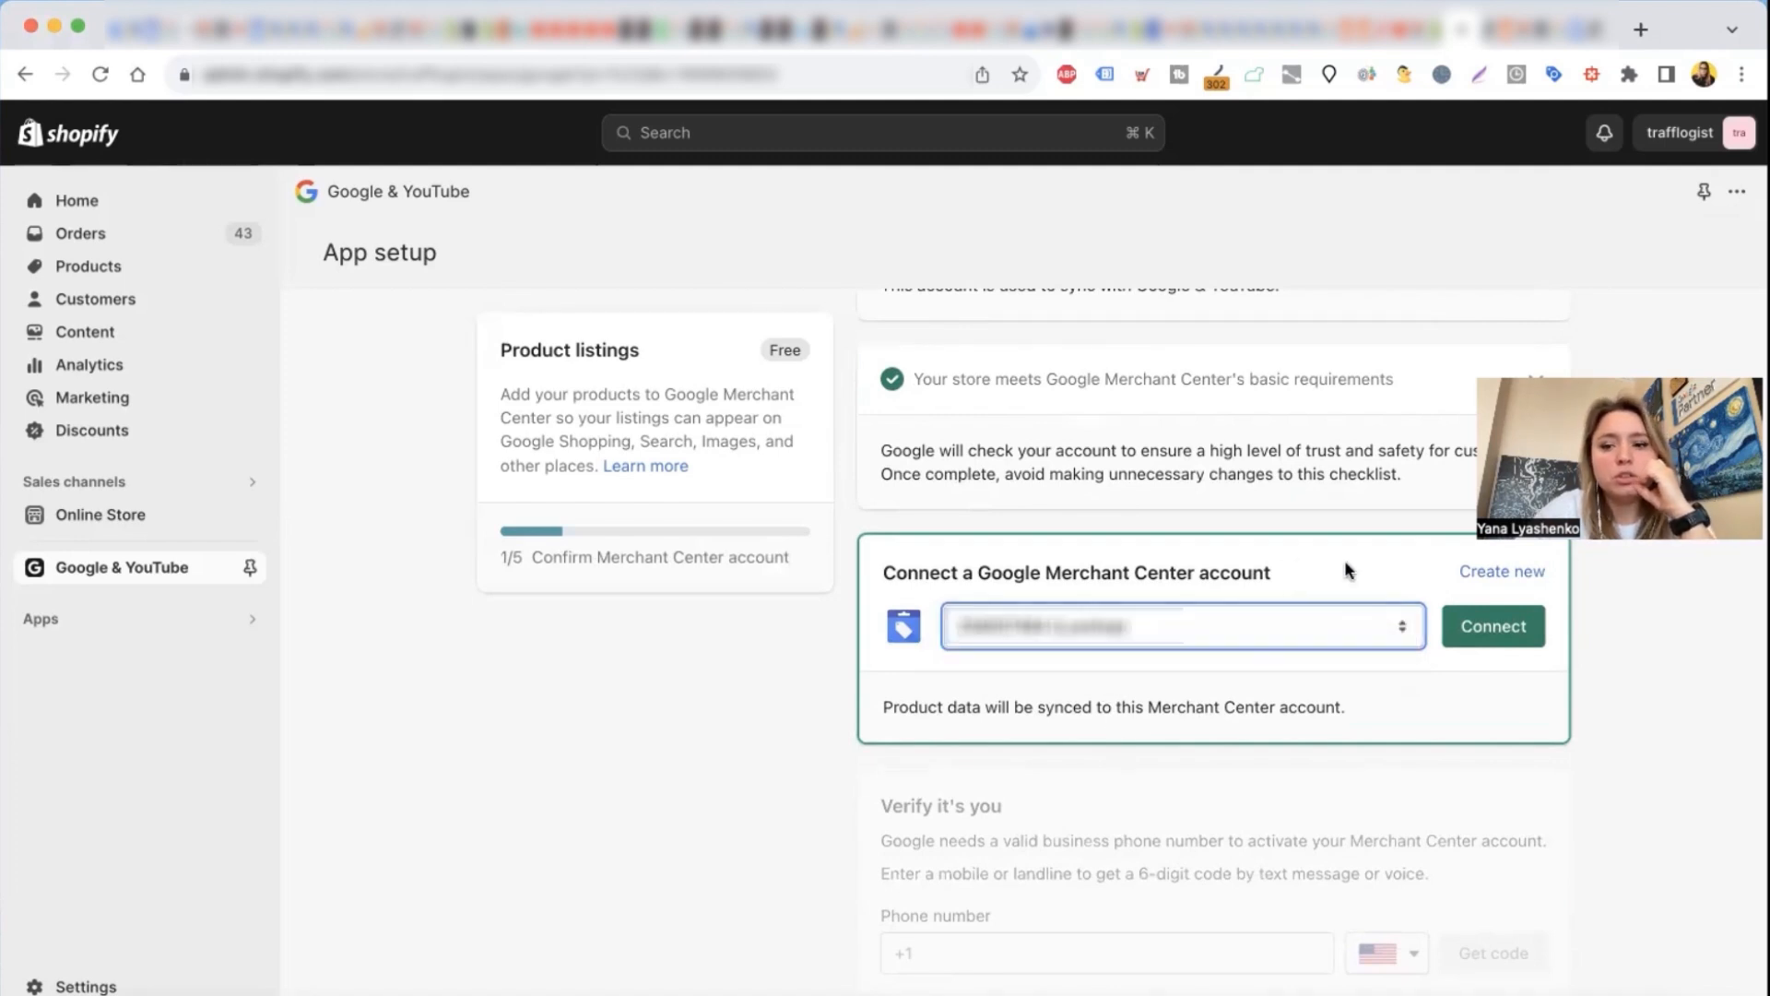
left_click(1475, 573)
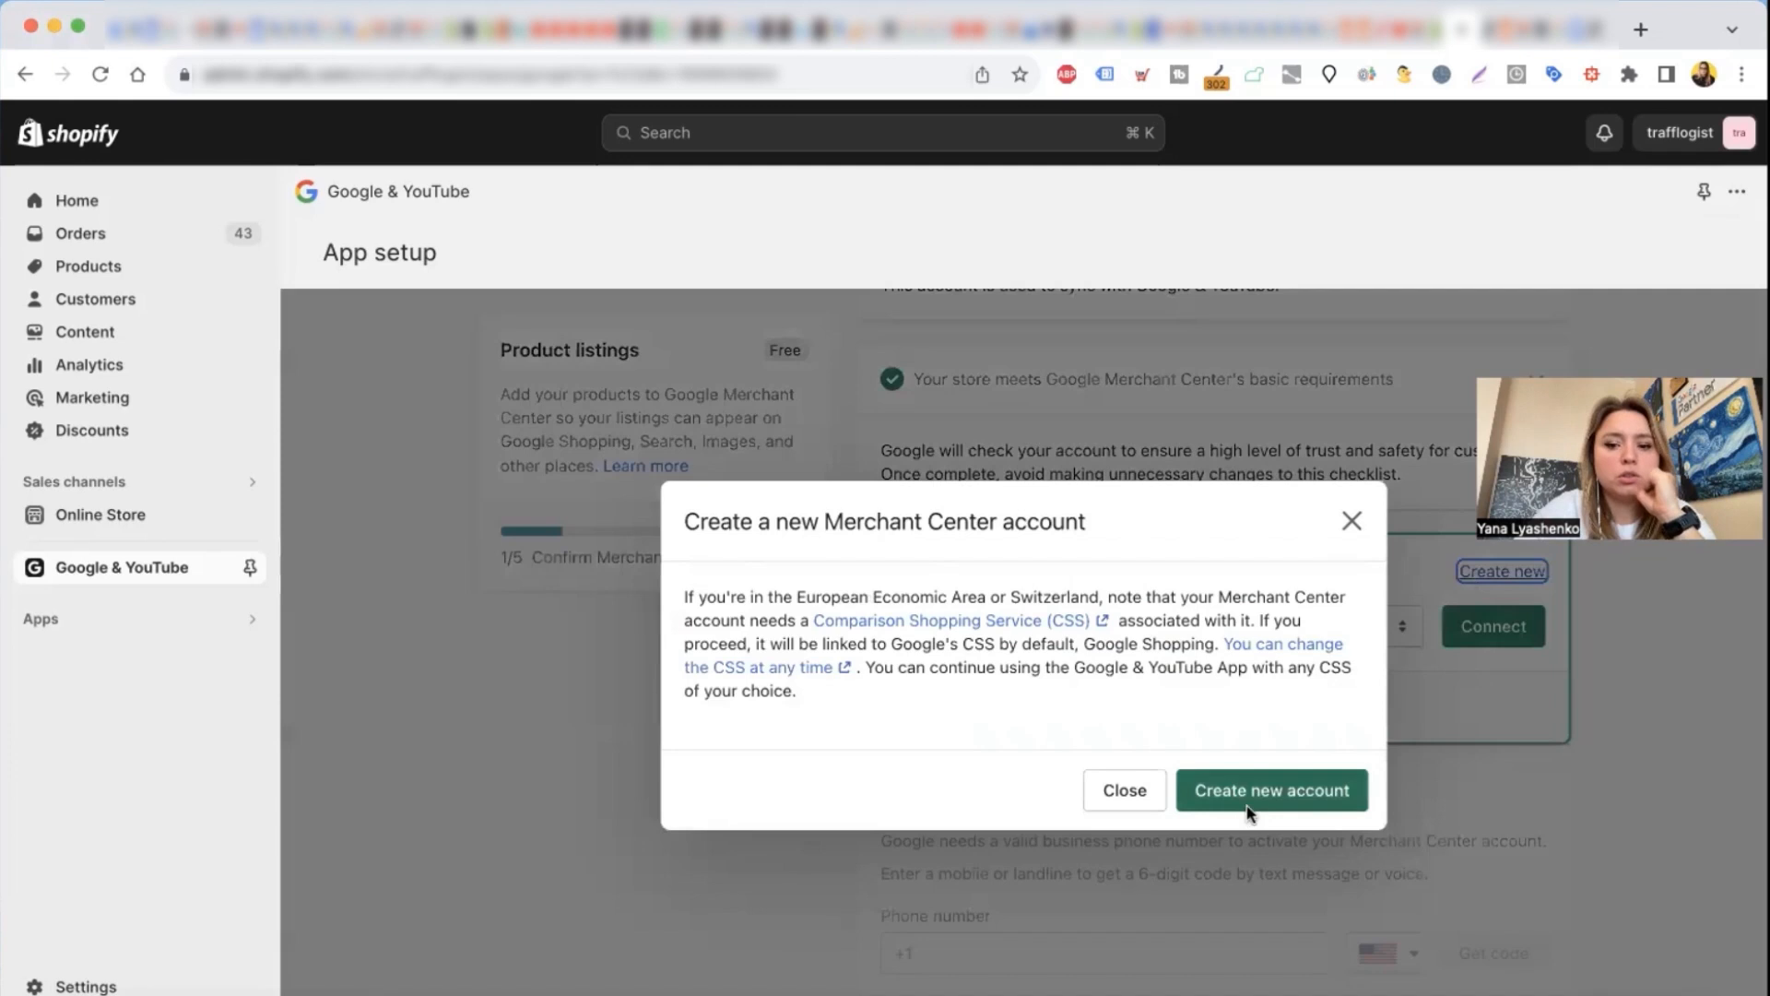
left_click(1250, 807)
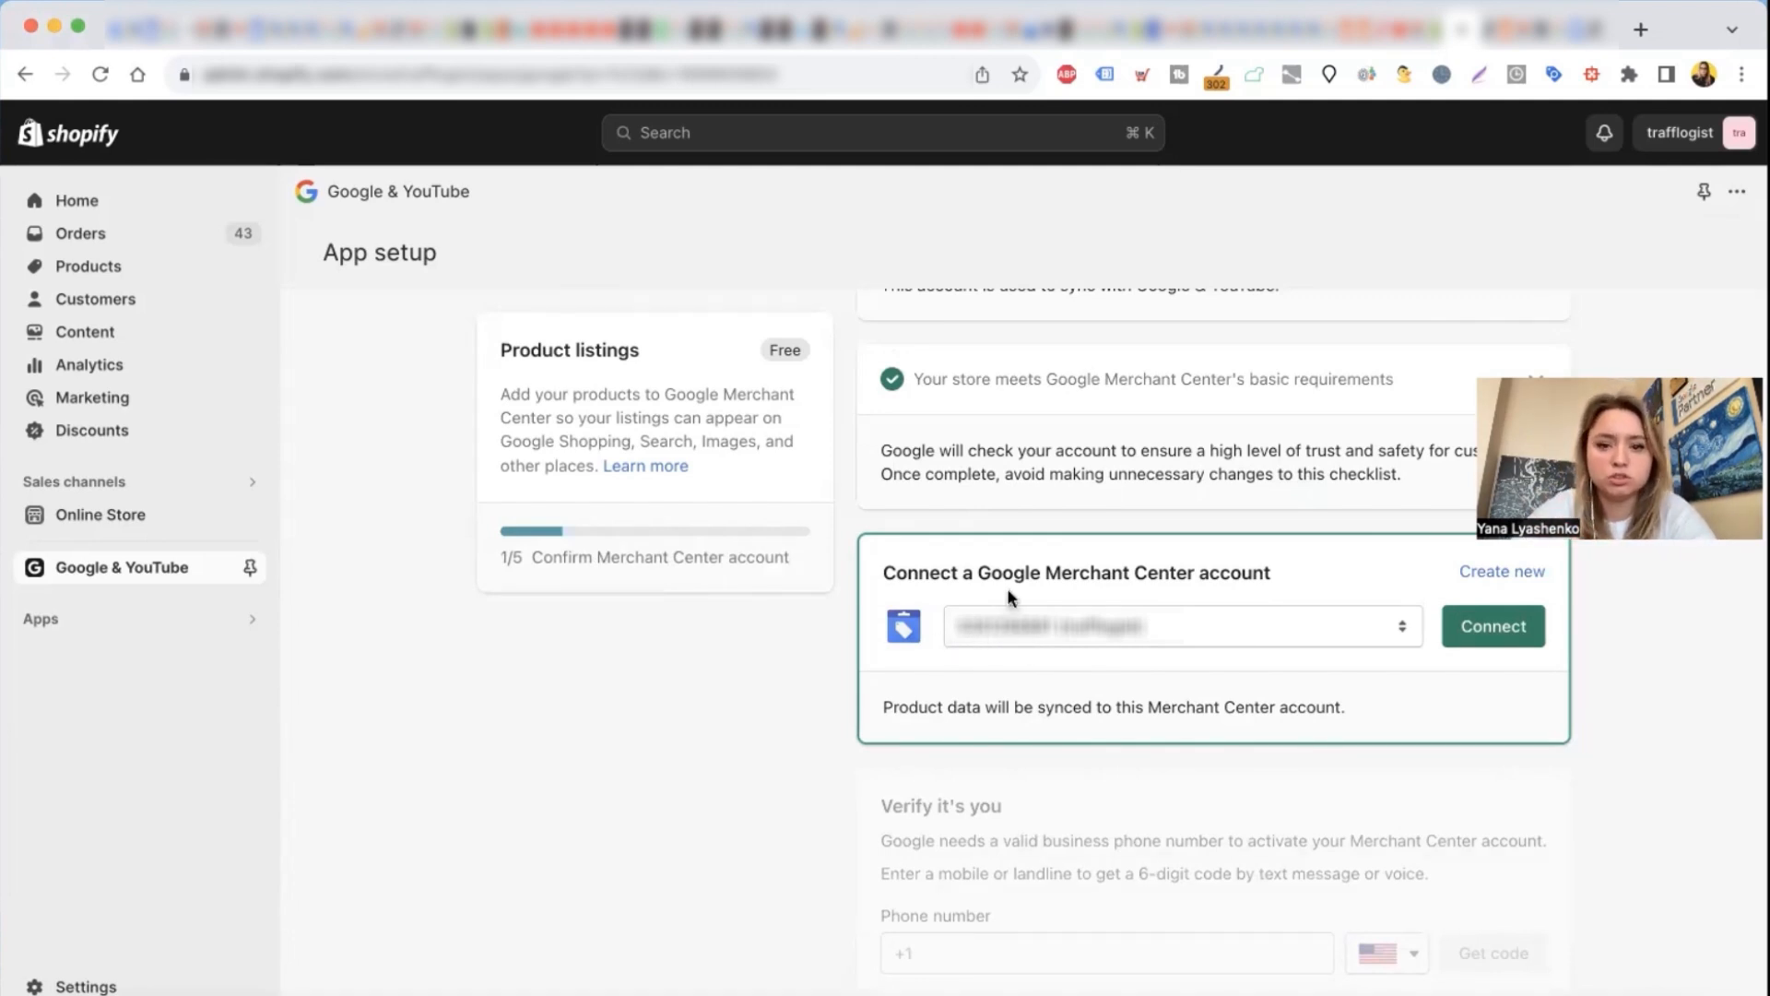
scroll(1006, 586, "up", 5)
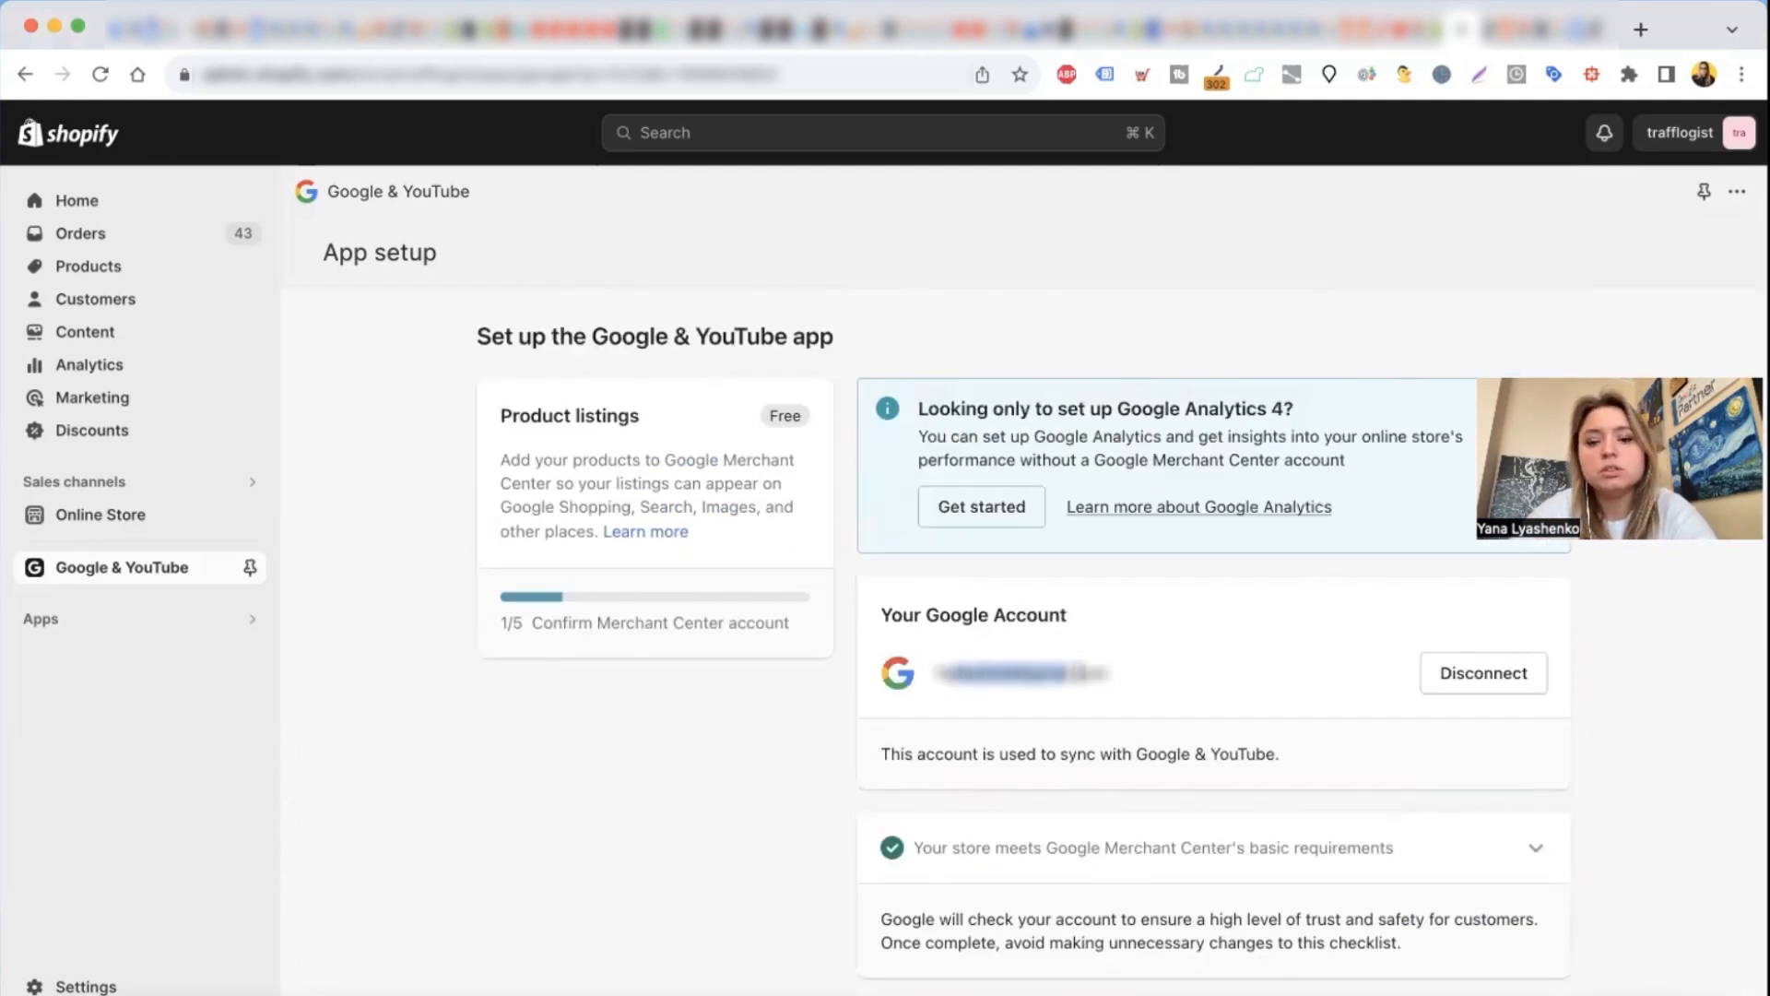
scroll(1049, 741, "down", 1)
scroll(1051, 743, "down", 6)
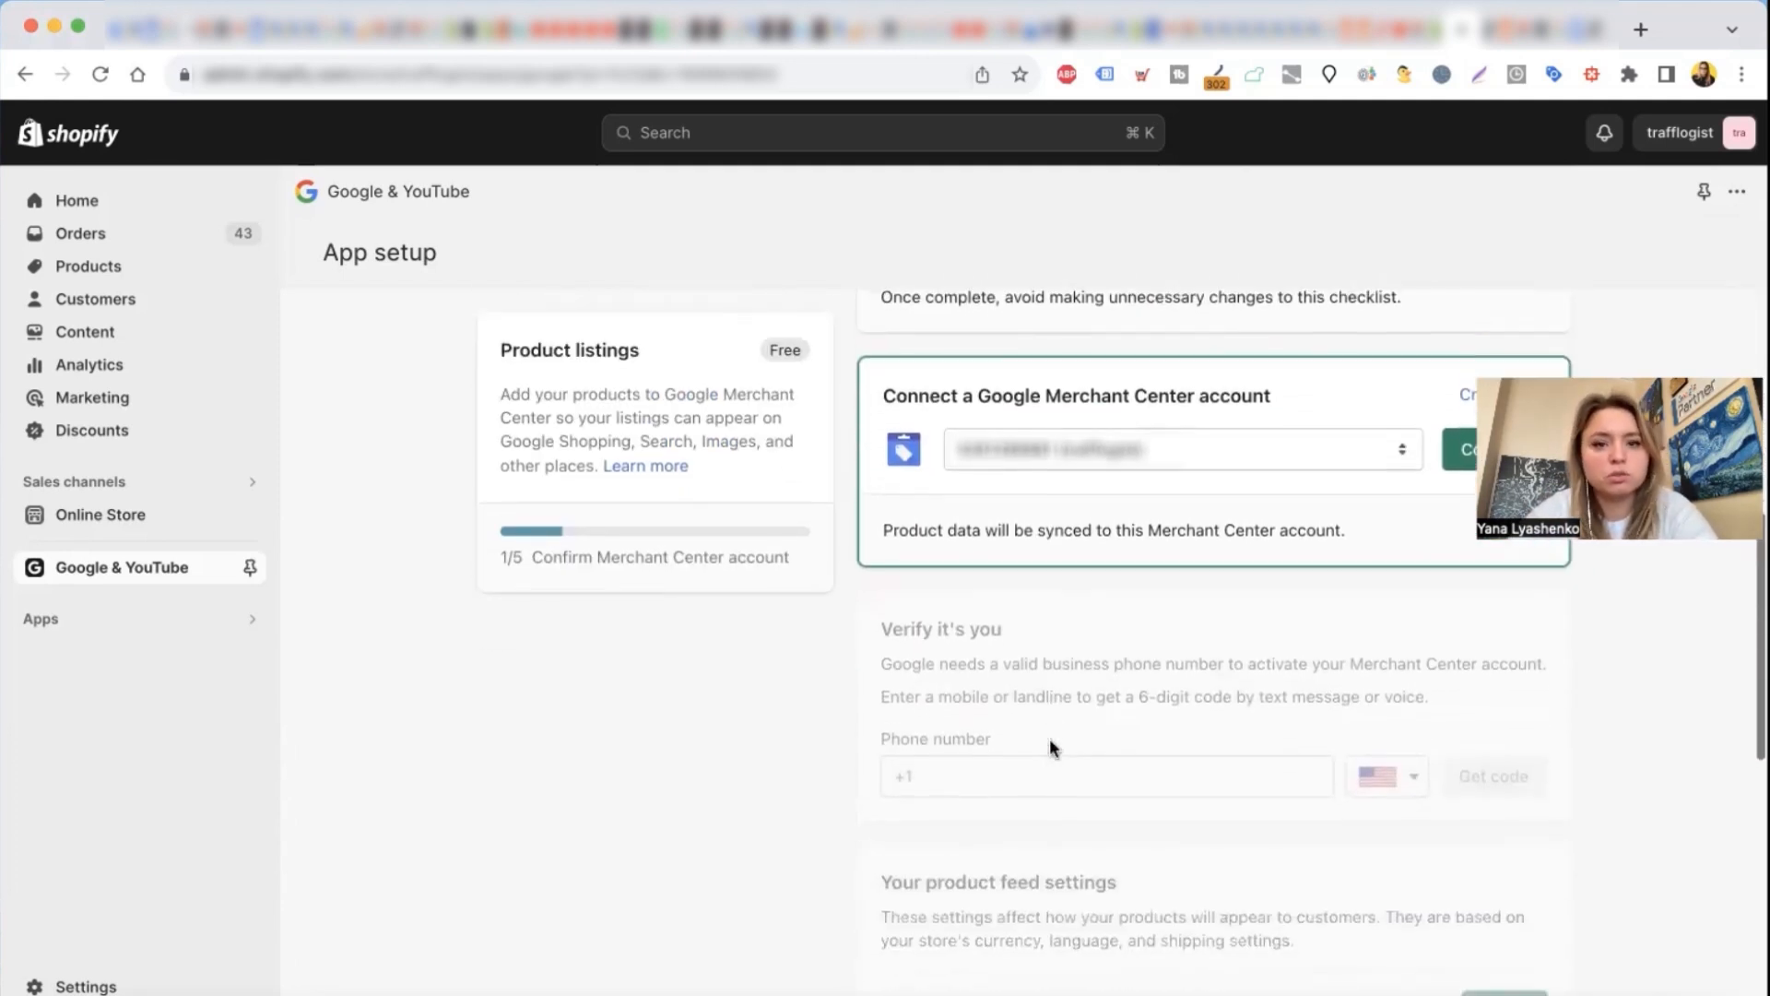
scroll(1284, 757, "up", 2)
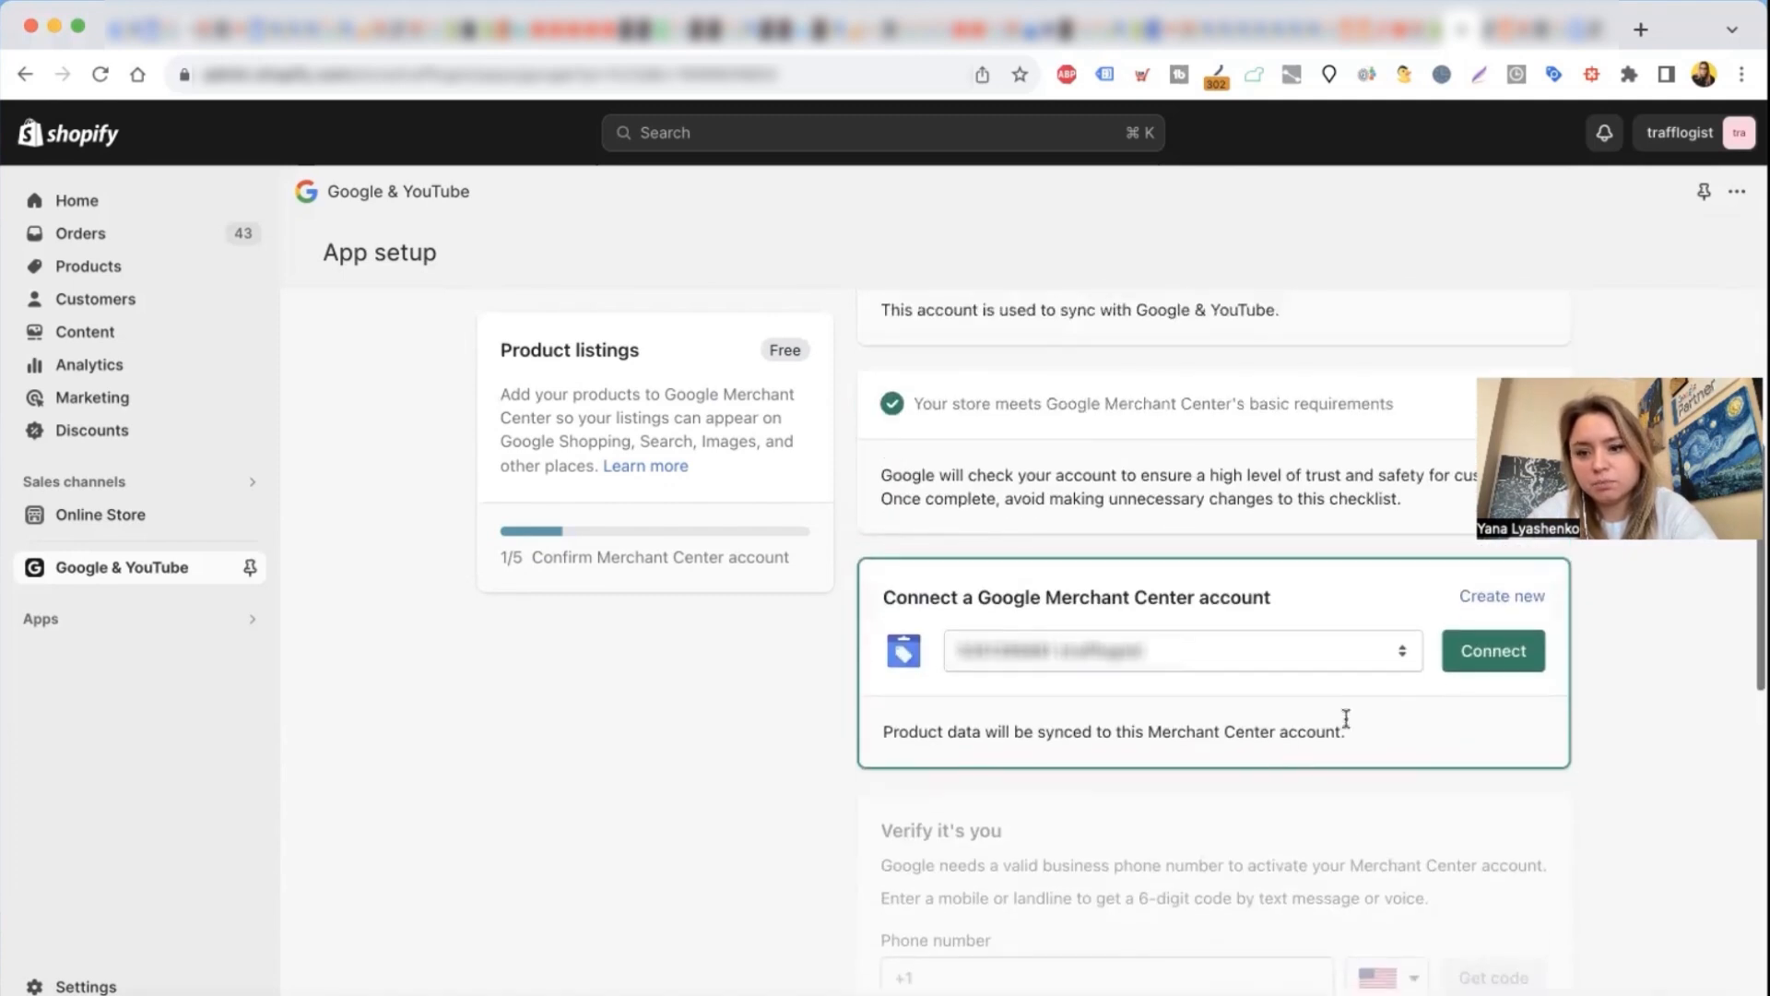
left_click(1493, 649)
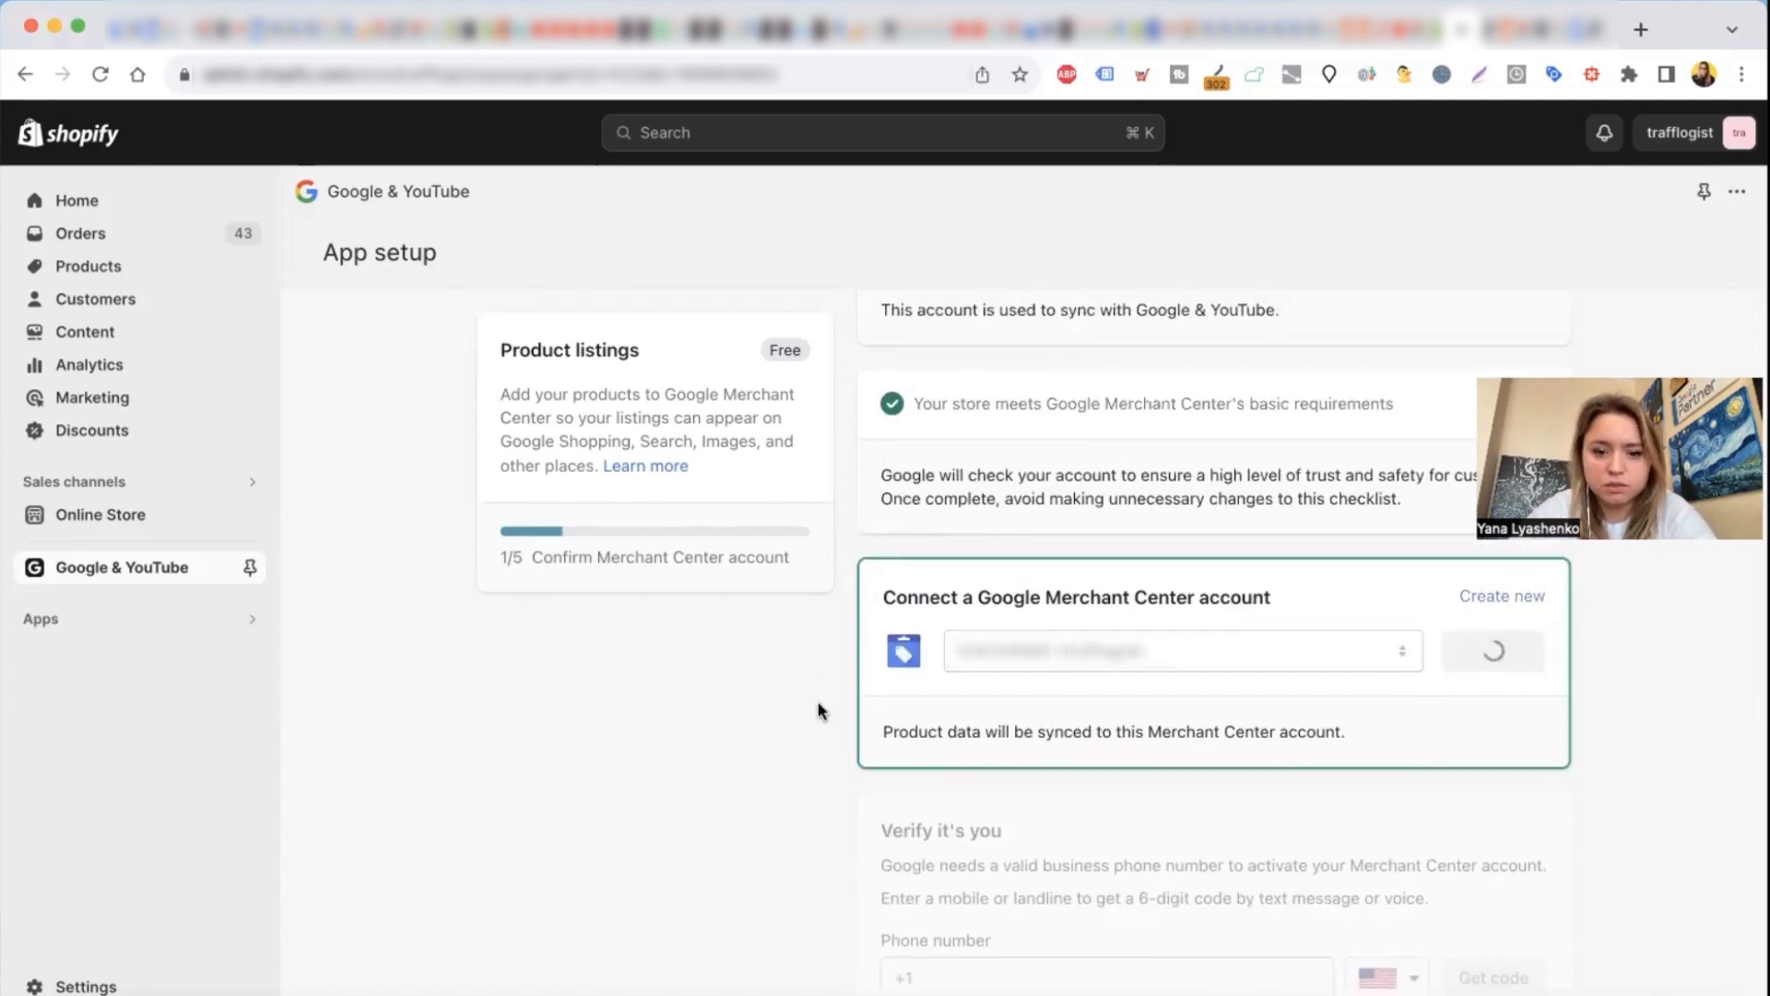
scroll(818, 712, "down", 2)
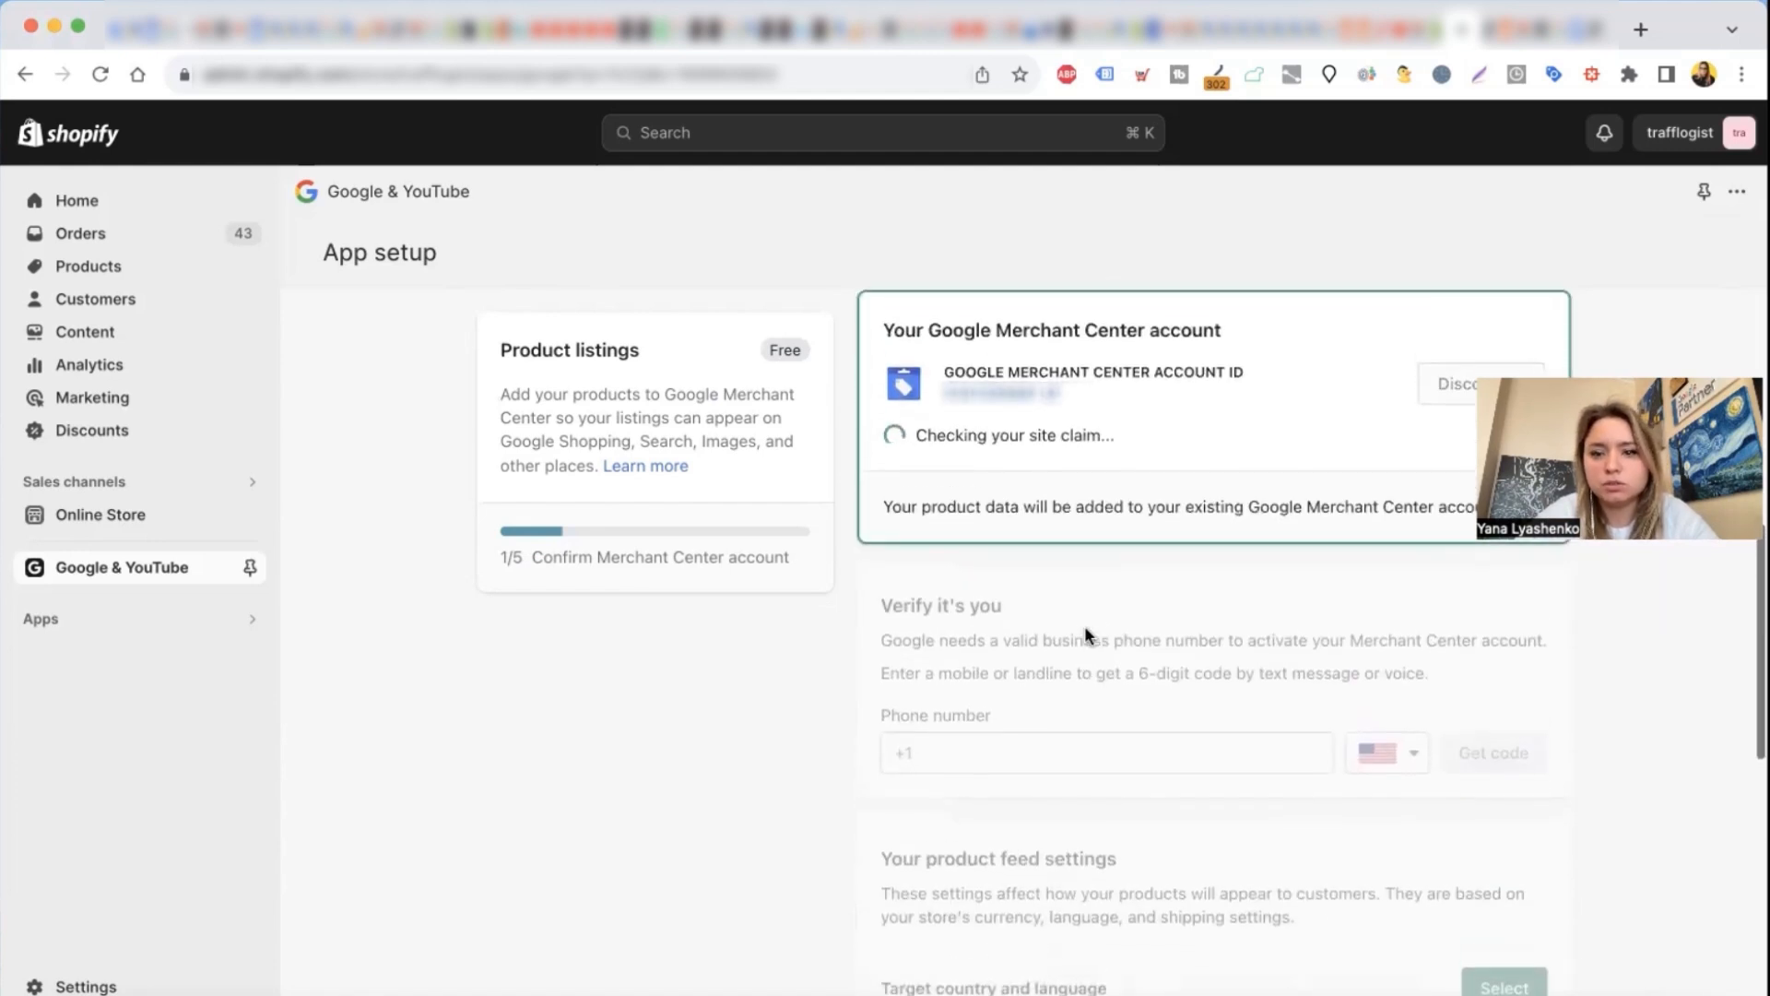
Transfer the store domain's existing claim to this Merchant Center account
left_click_drag(947, 449, 1109, 452)
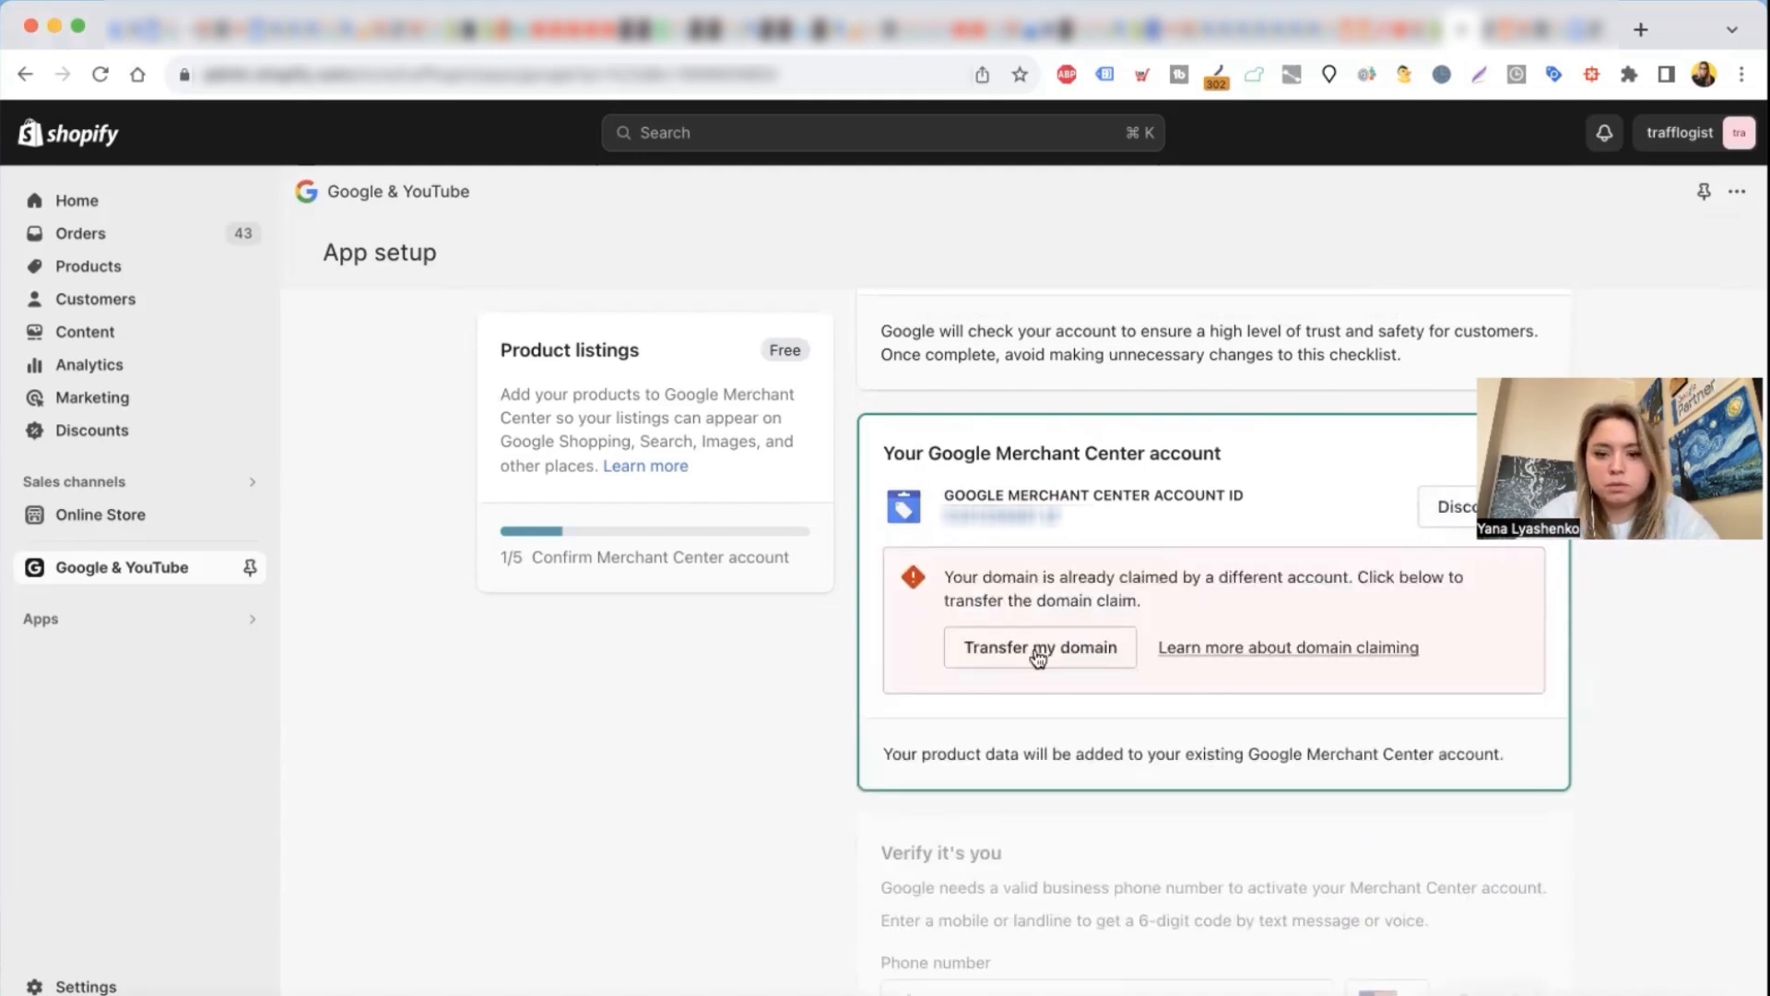
left_click(1040, 650)
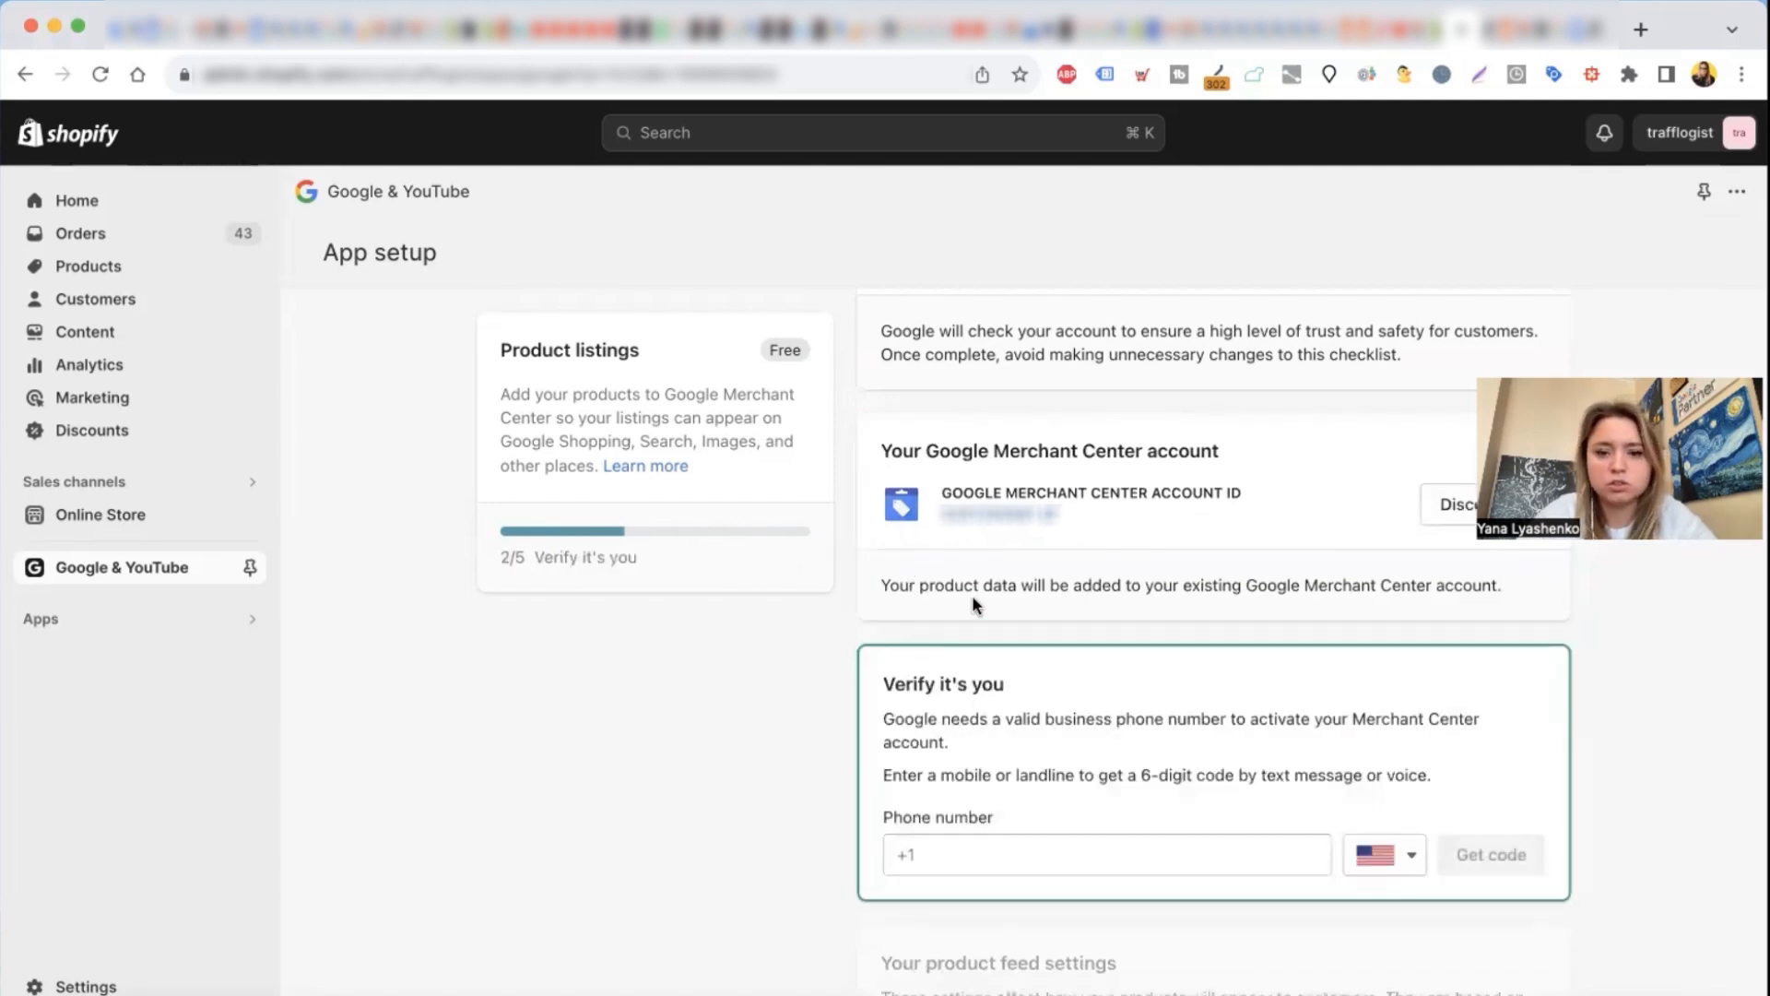
Note the Merchant Center account ID and begin entering the business phone number
scroll(911, 641, "down", 2)
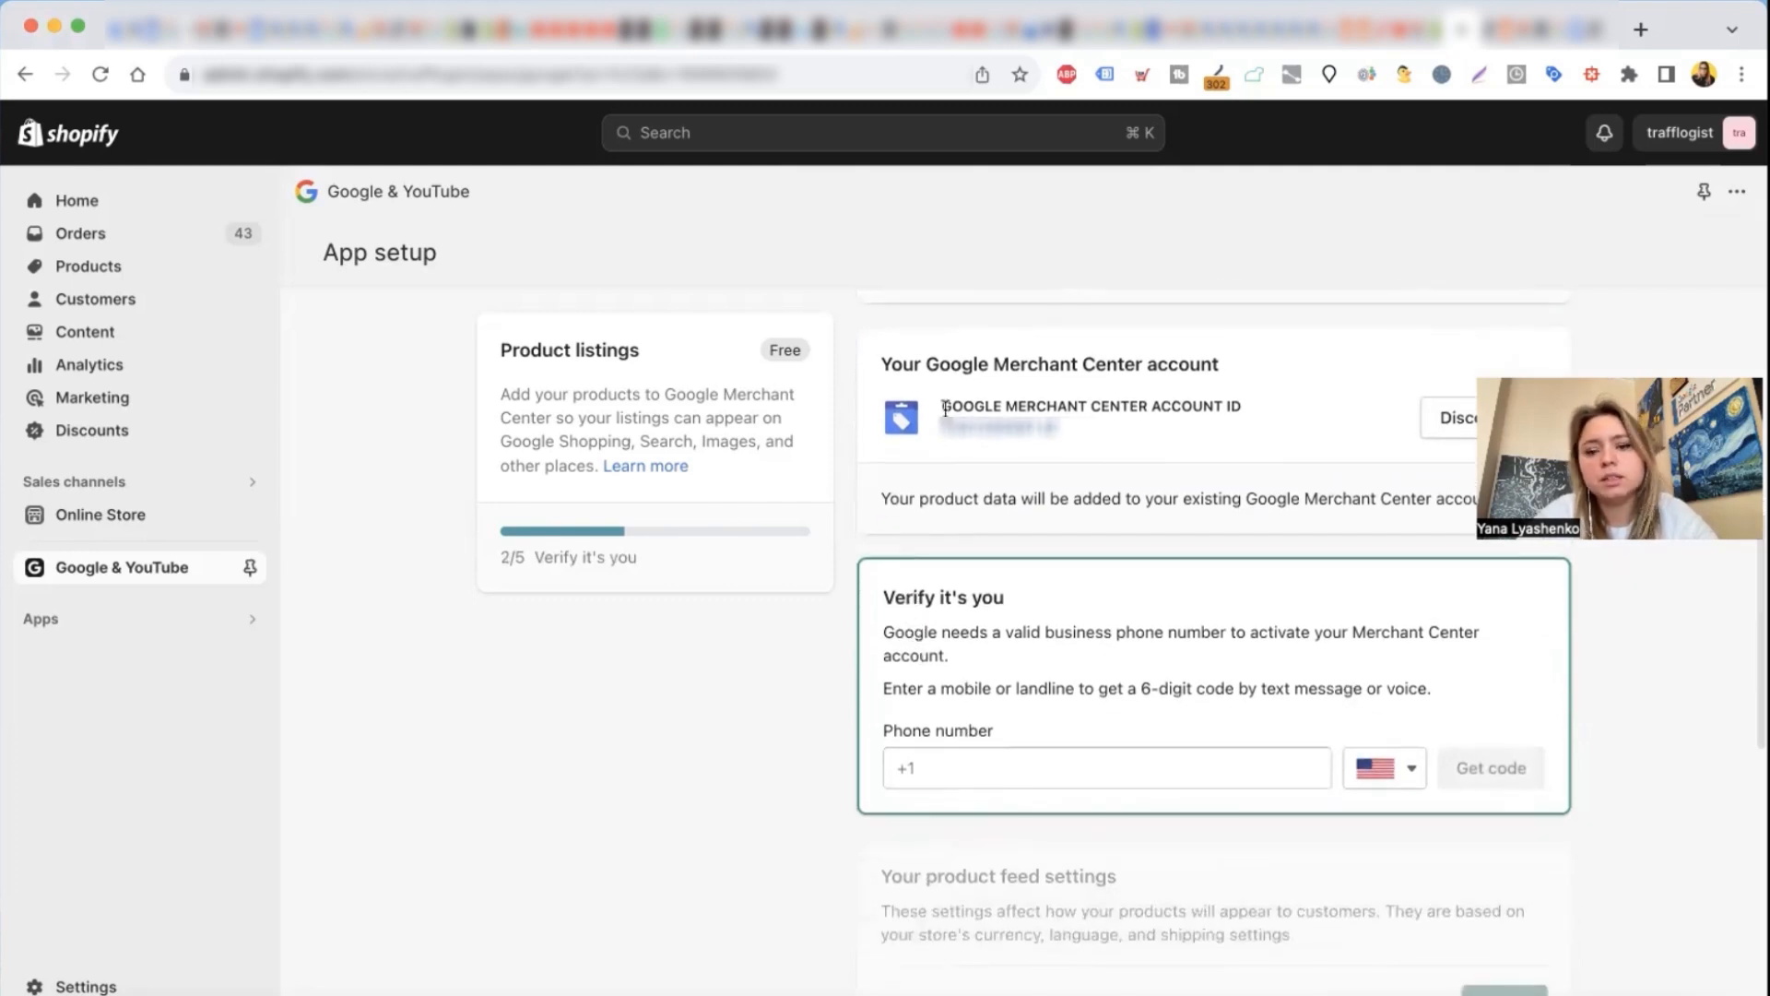
left_click_drag(929, 400, 1100, 443)
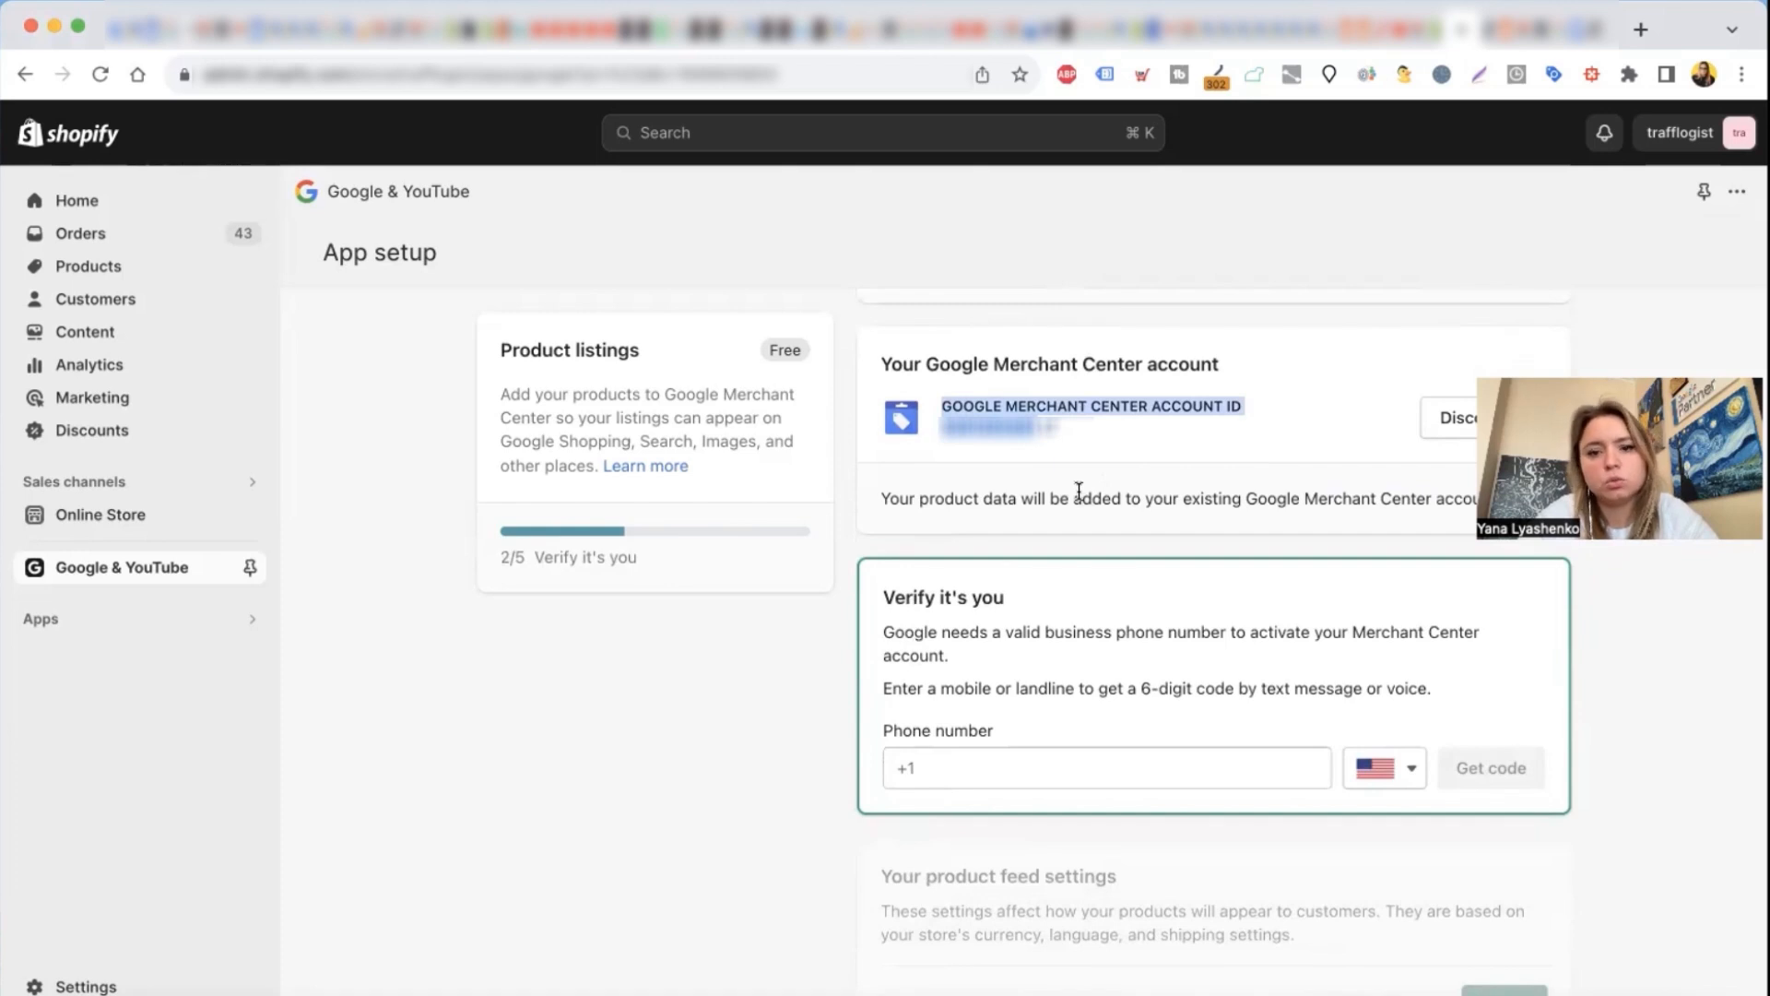
scroll(1049, 577, "down", 4)
left_click(972, 586)
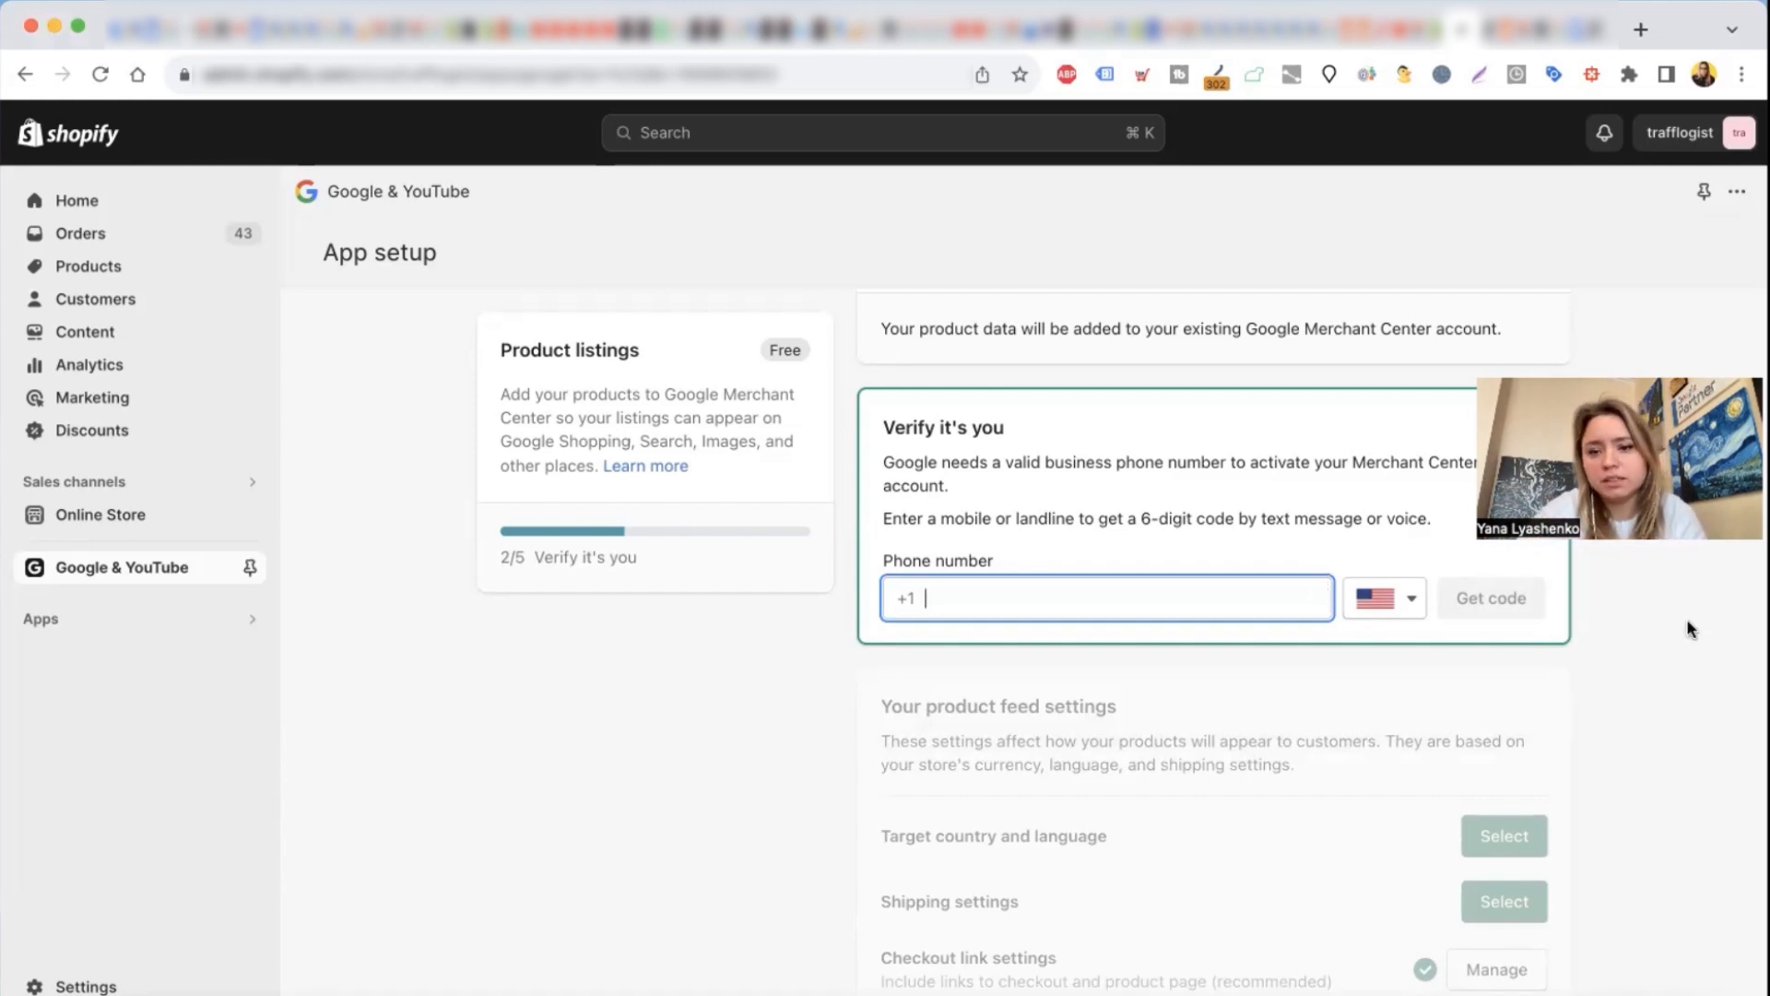
Set the phone country to Ukraine (+380), request an SMS code, and verify with the 6-digit code
left_click(1384, 597)
scroll(1370, 706, "down", 3)
scroll(1372, 715, "down", 2)
scroll(1320, 784, "up", 5)
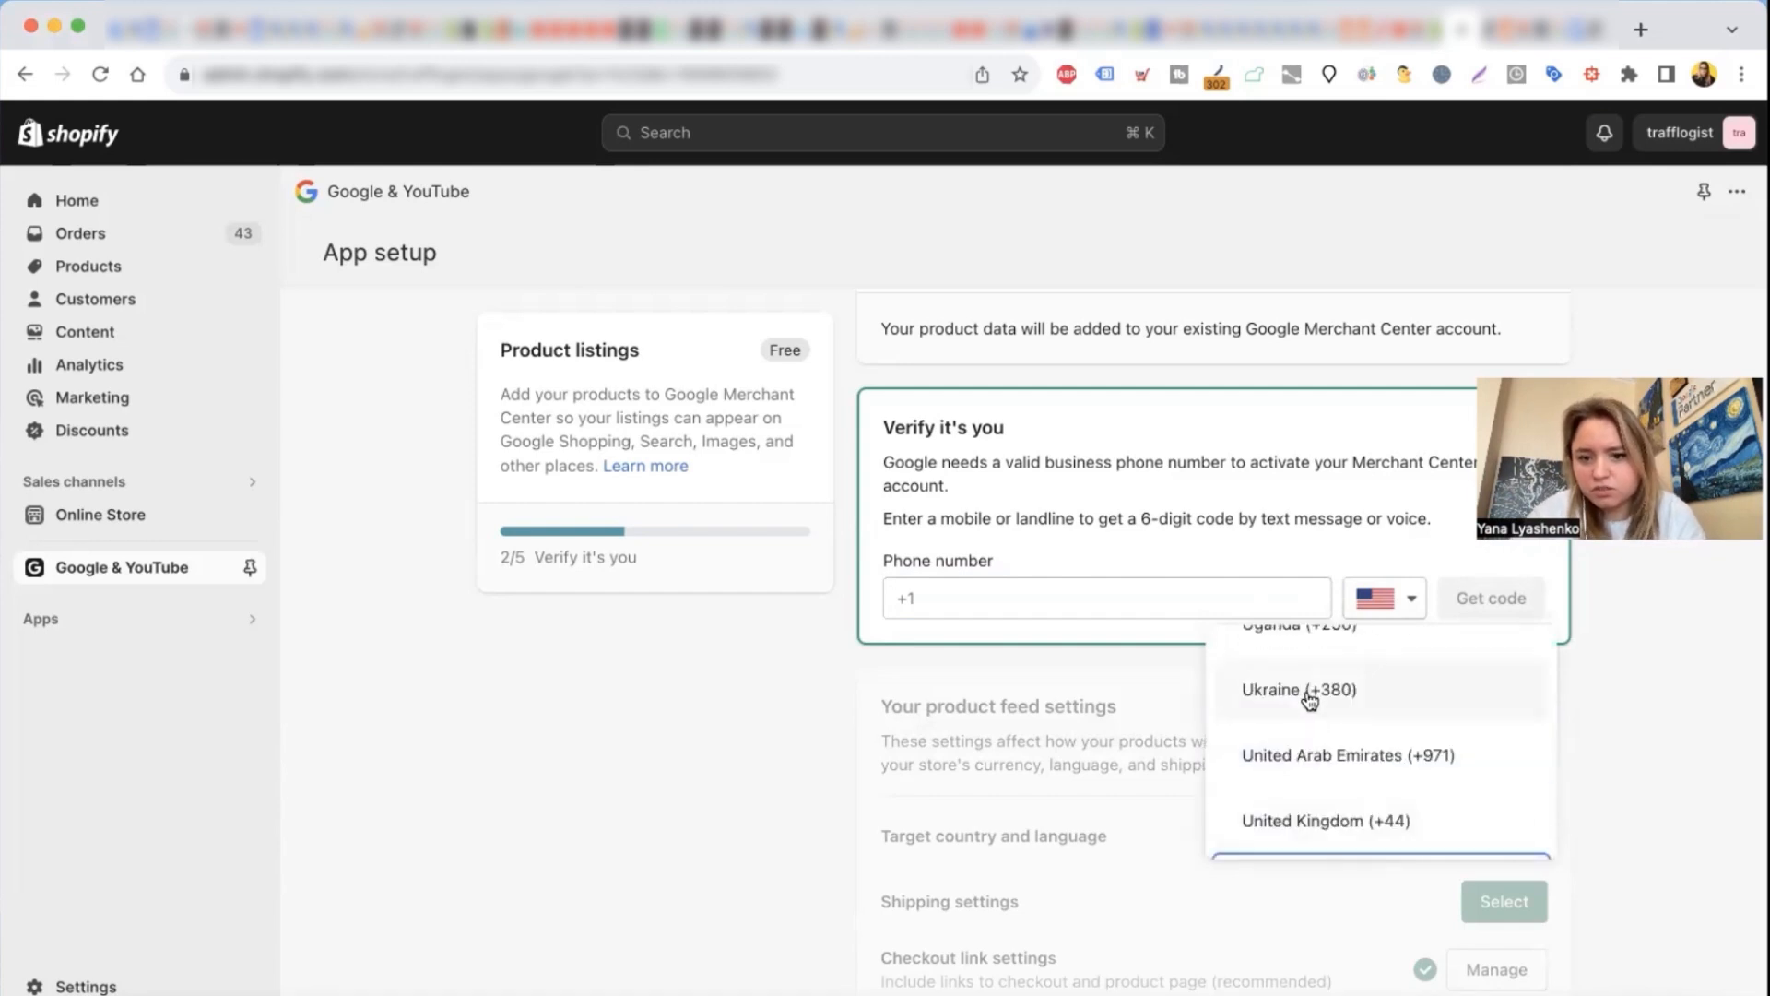
left_click(1309, 699)
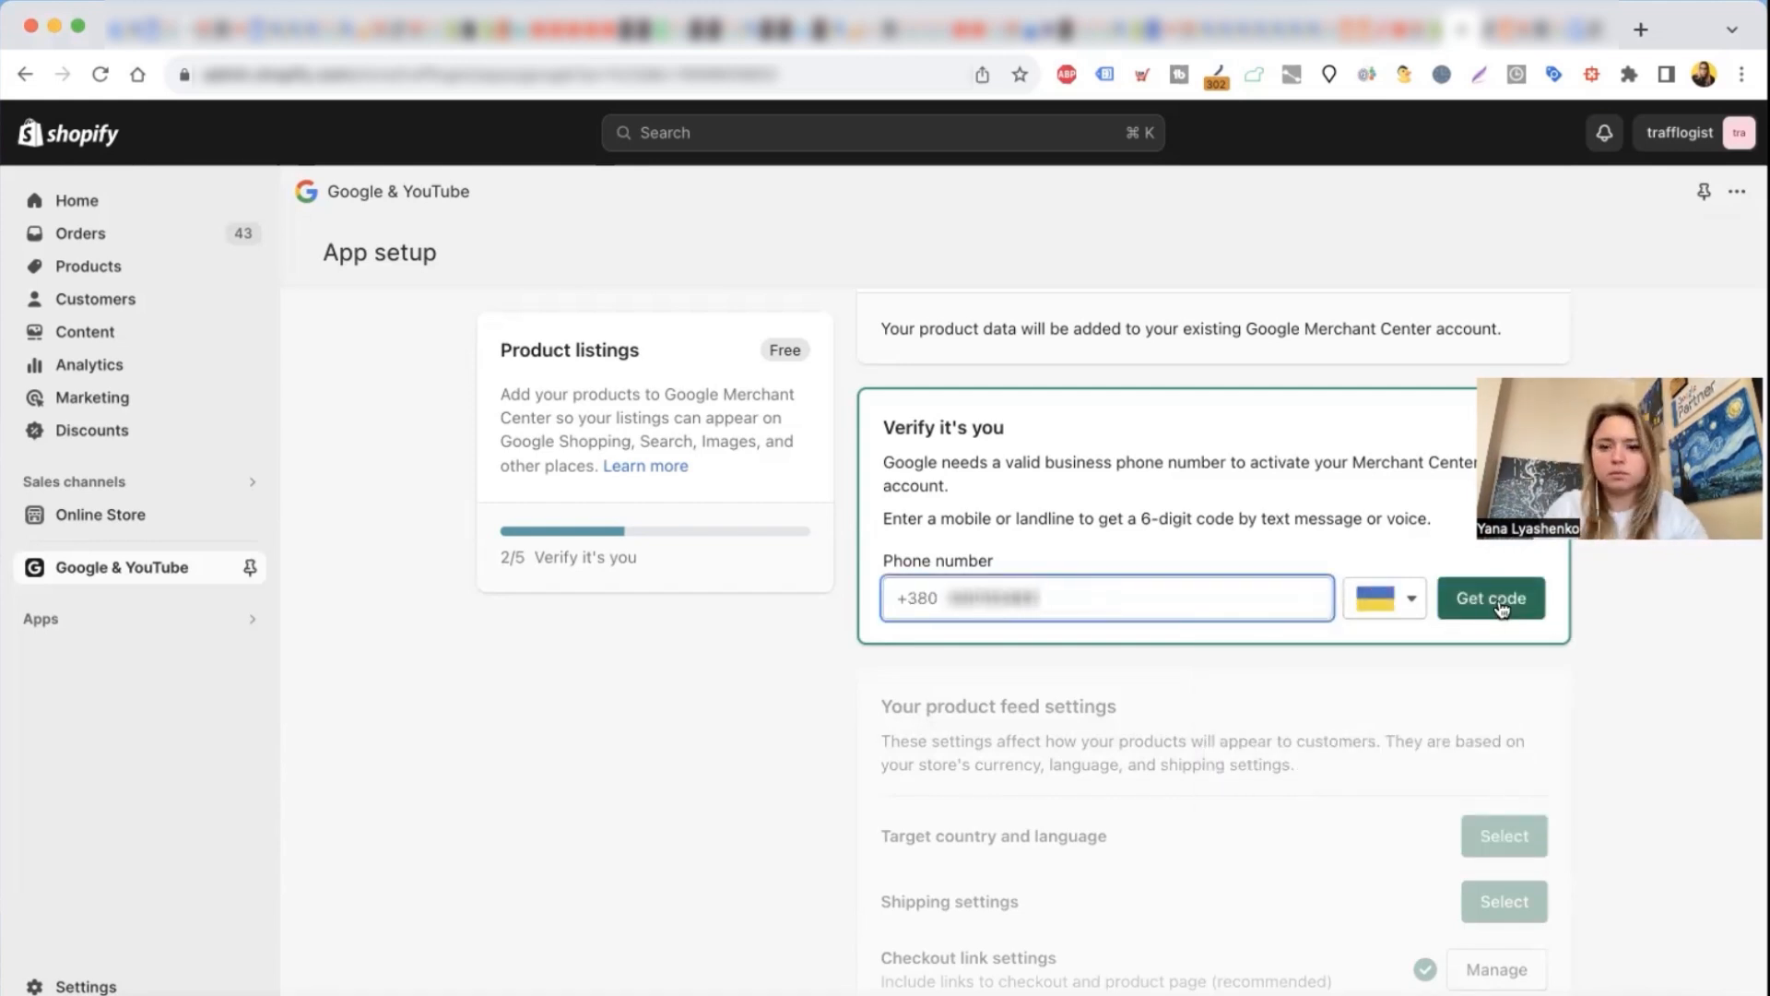
left_click(1499, 605)
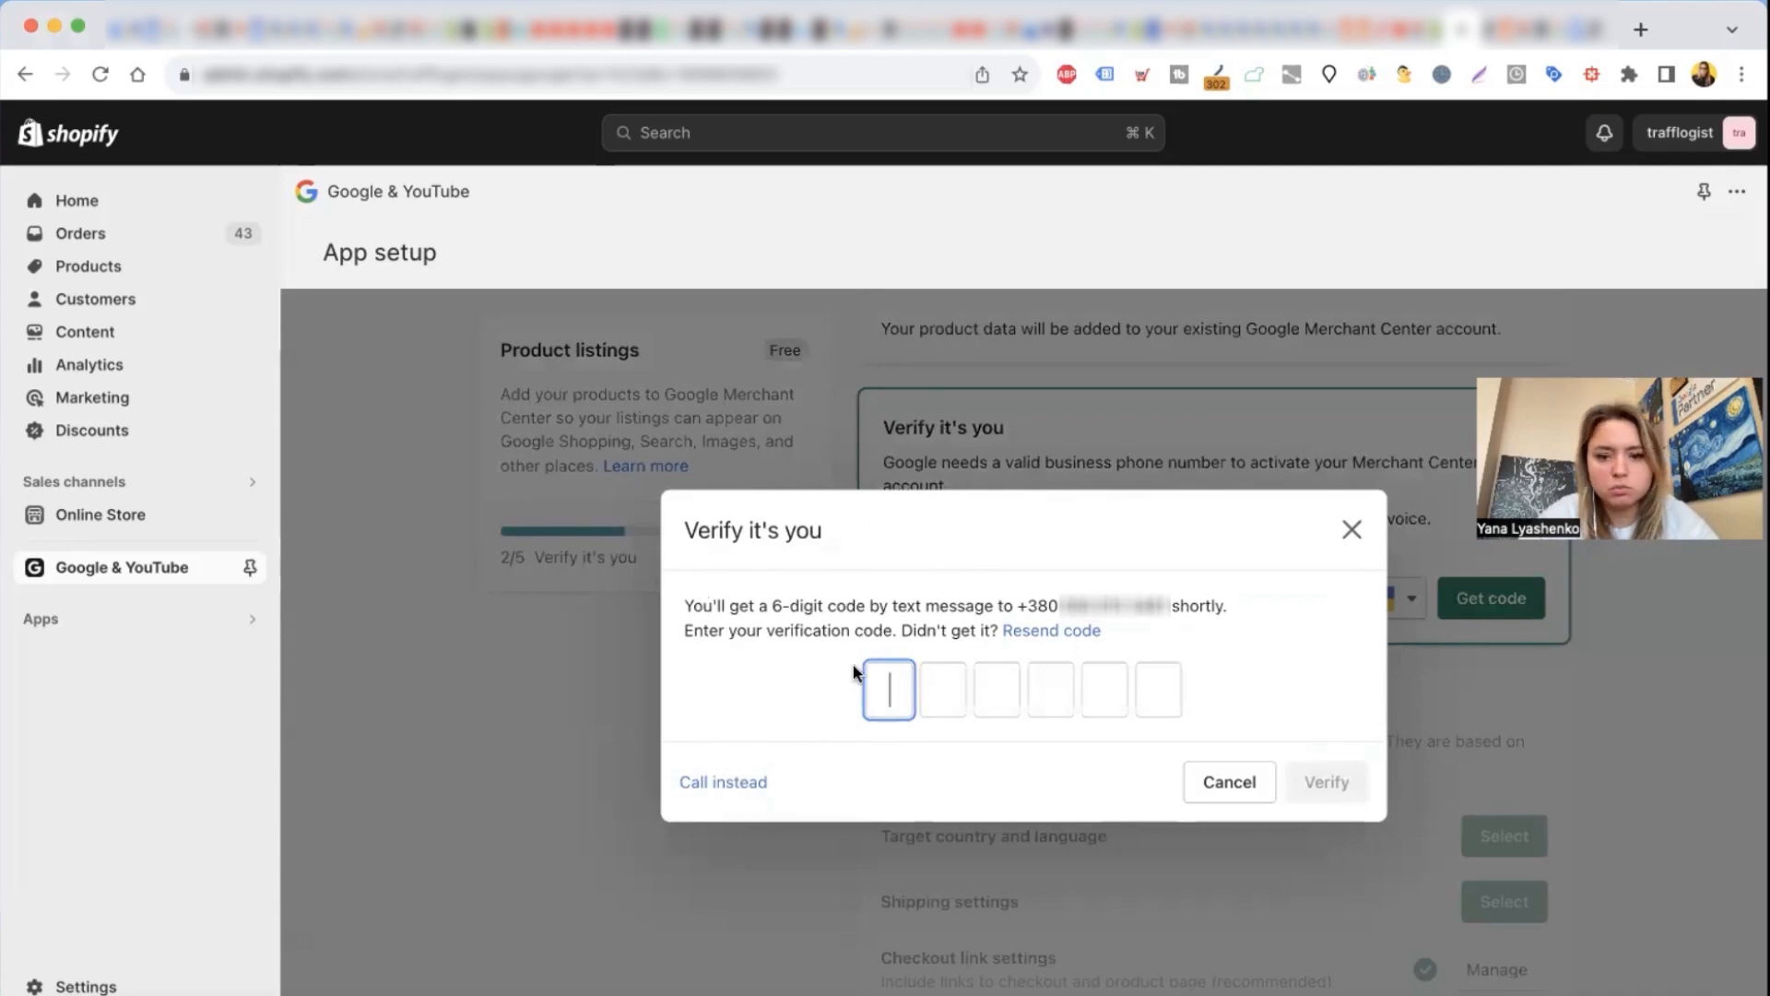
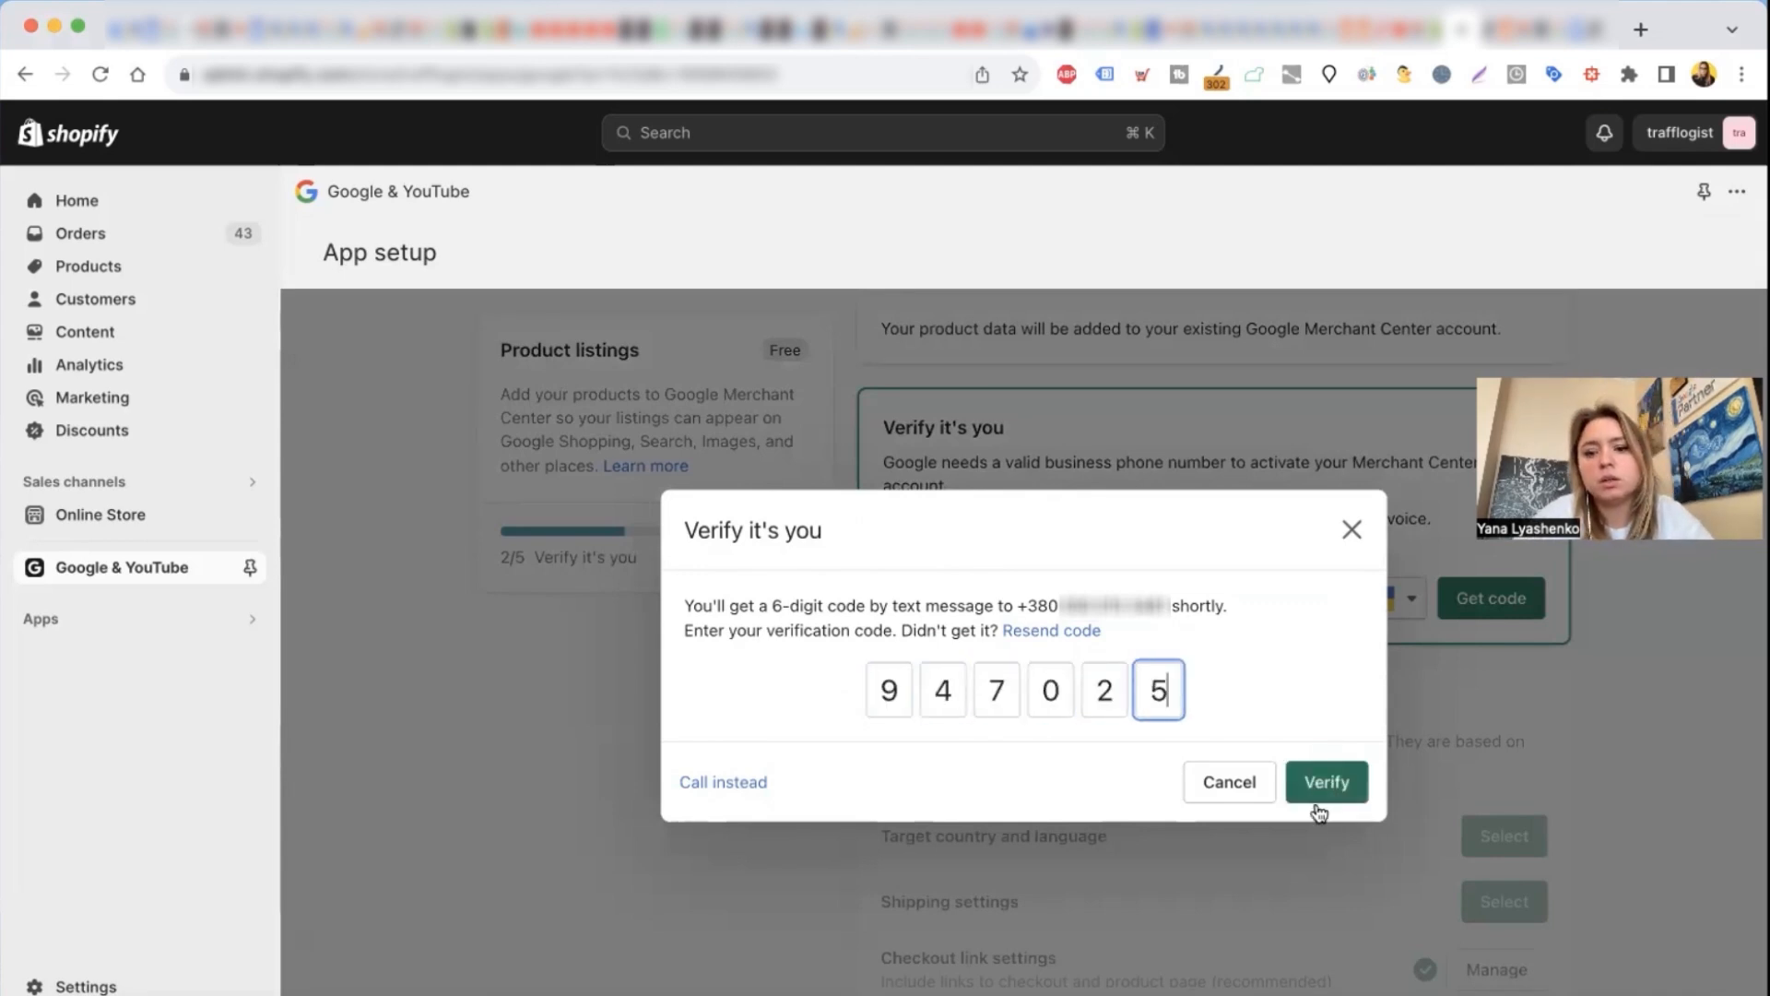
left_click(1327, 783)
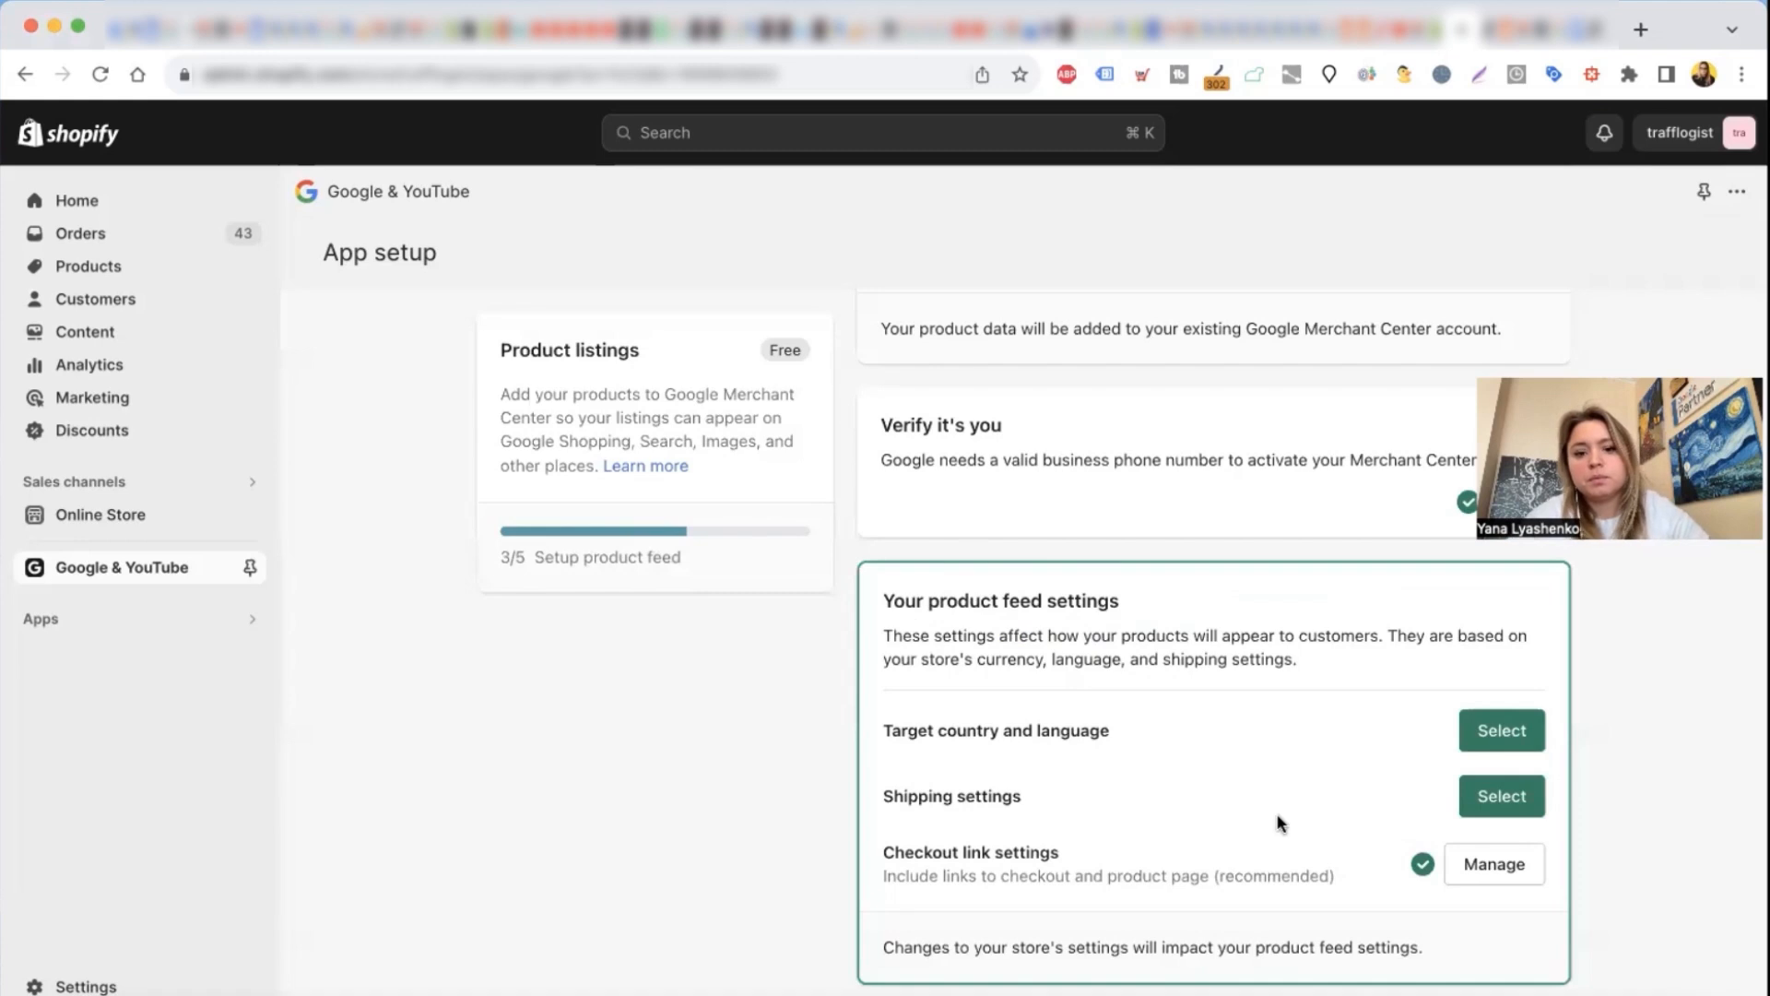
Bring up the product feed's Target country and language settings, showing Ukraine
scroll(1278, 817, "down", 2)
scroll(1278, 817, "up", 1)
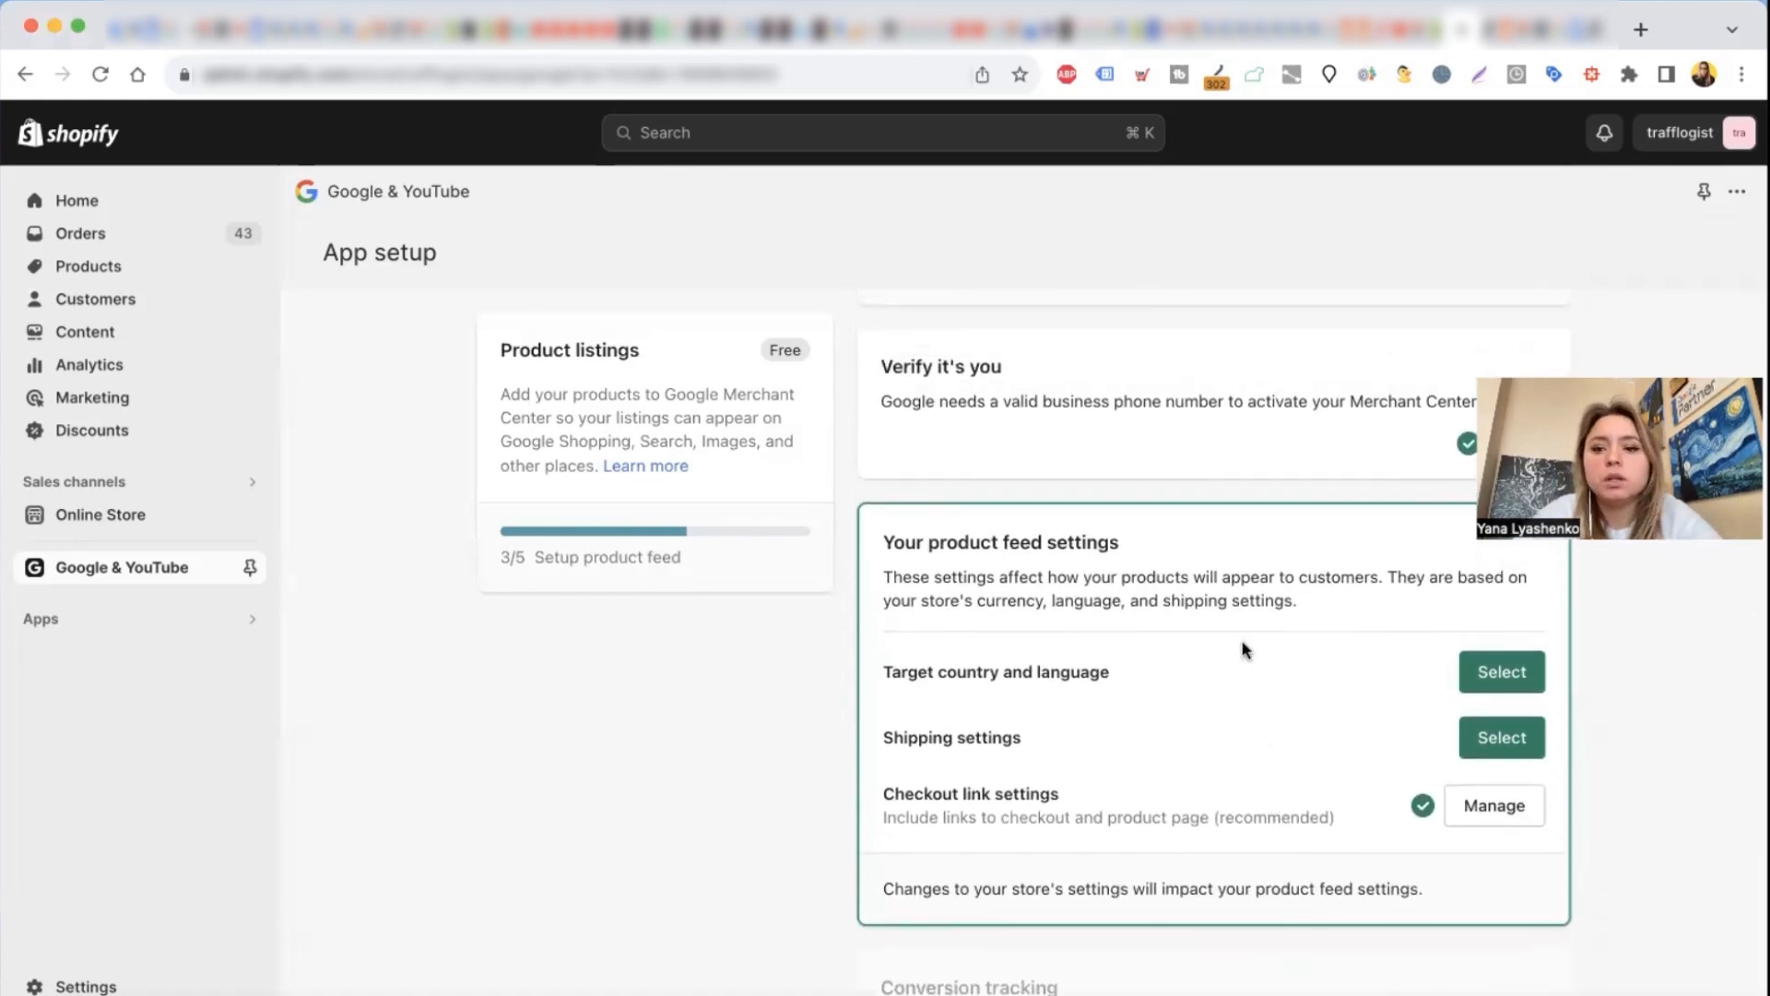
scroll(1244, 650, "up", 2)
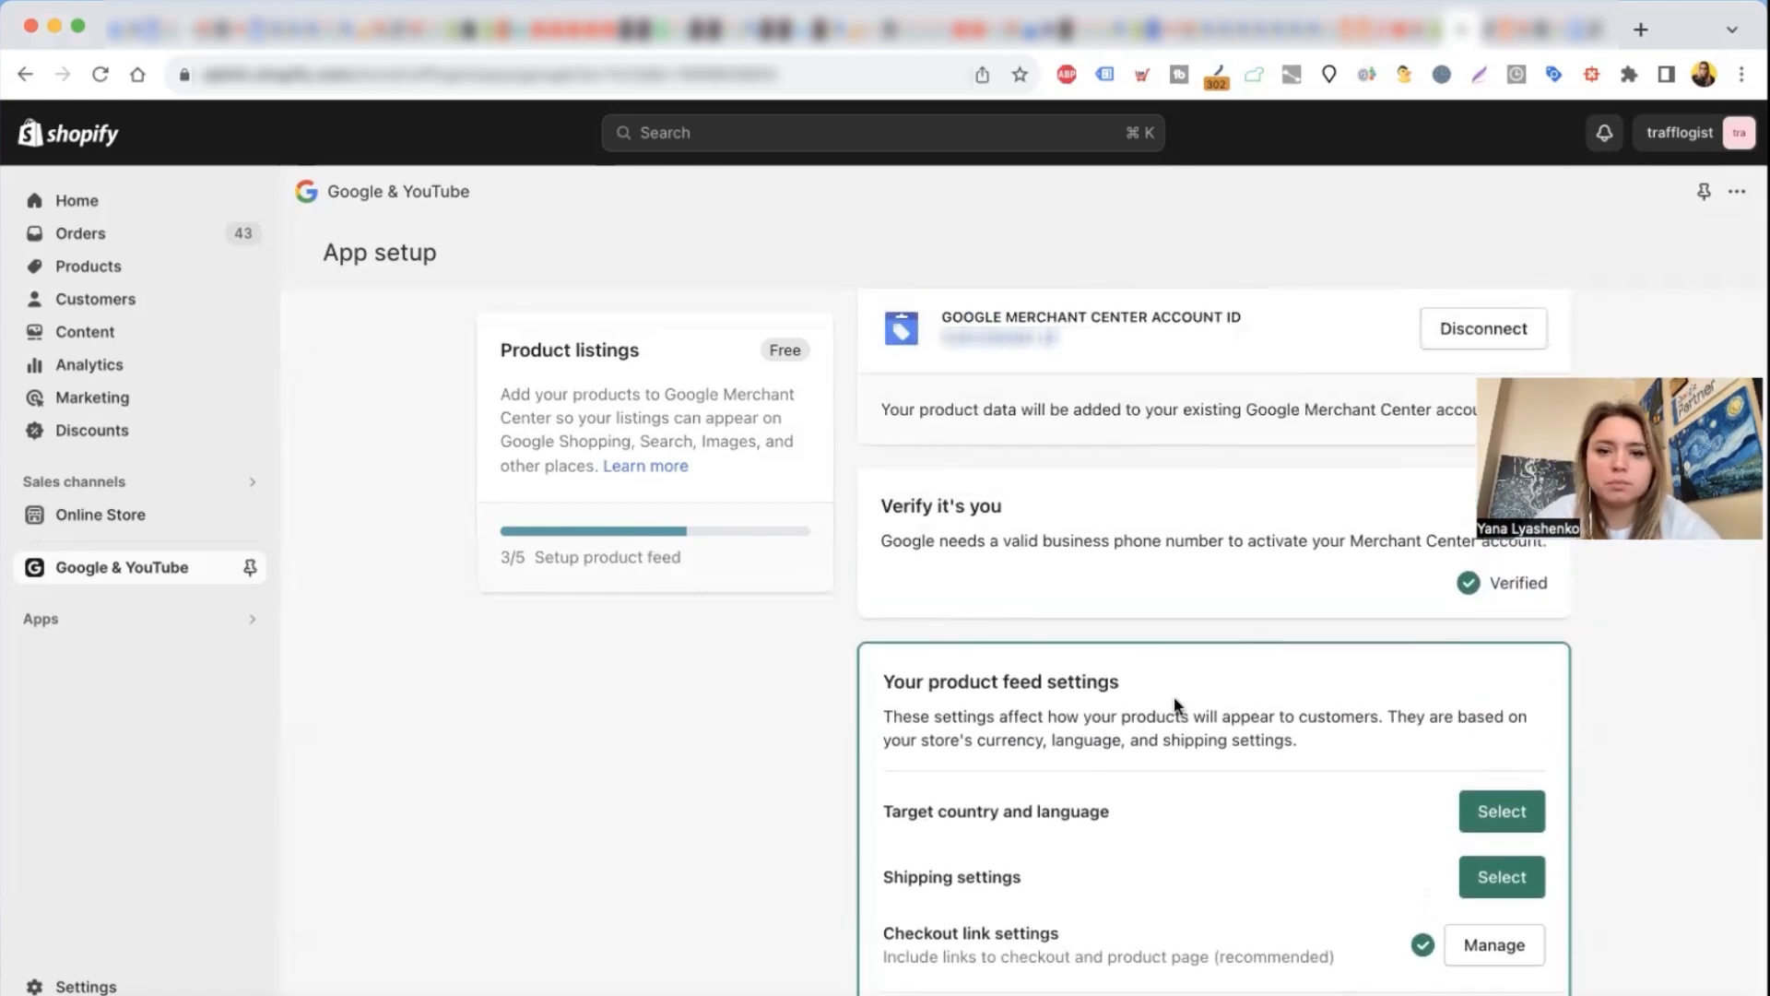
scroll(1175, 705, "down", 1)
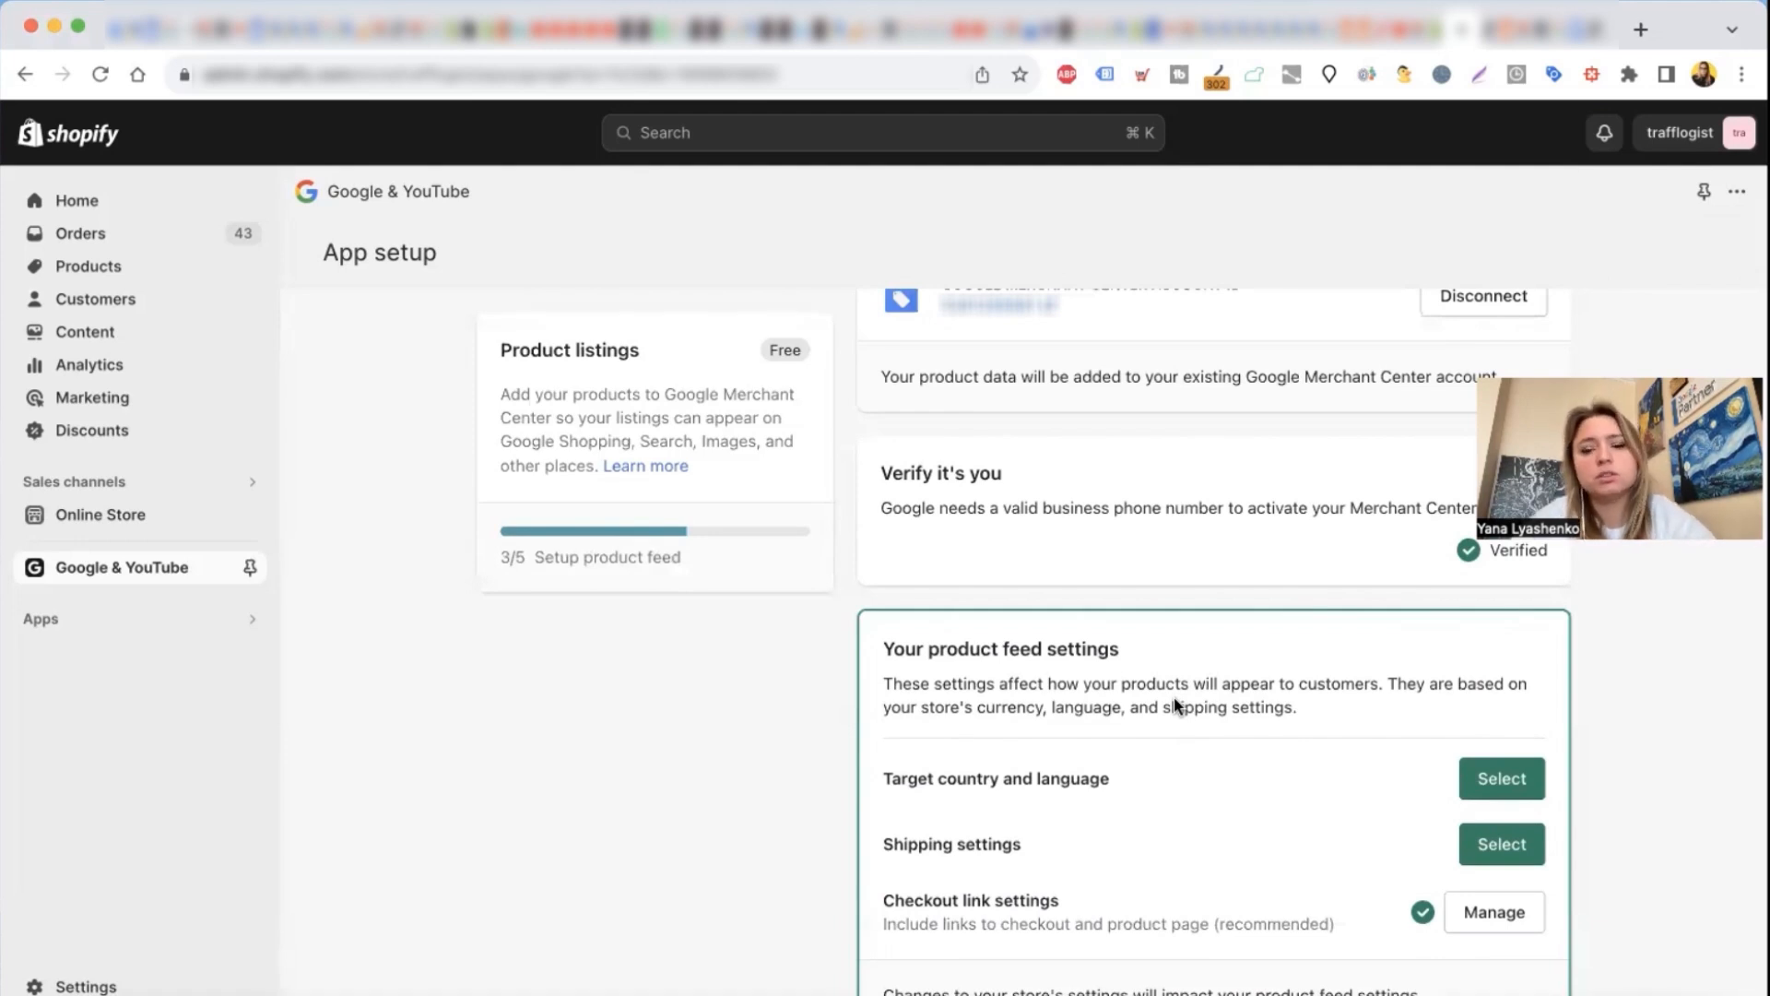
scroll(1157, 747, "down", 4)
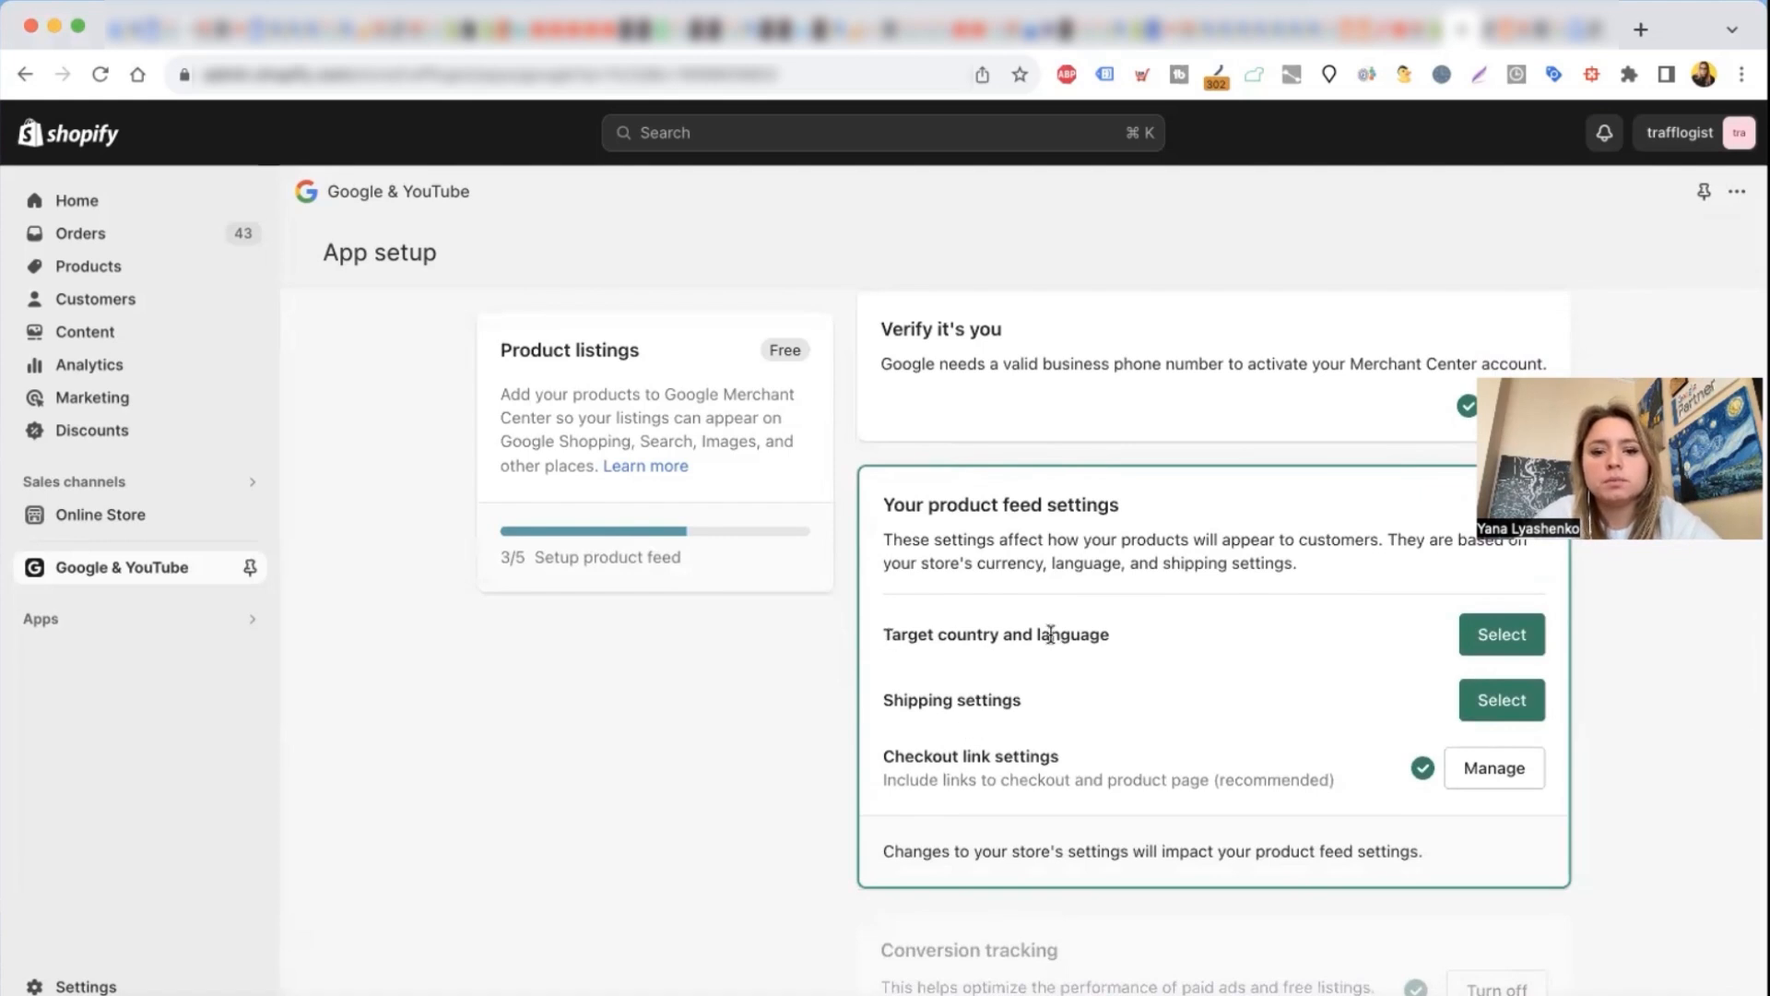
left_click(1485, 636)
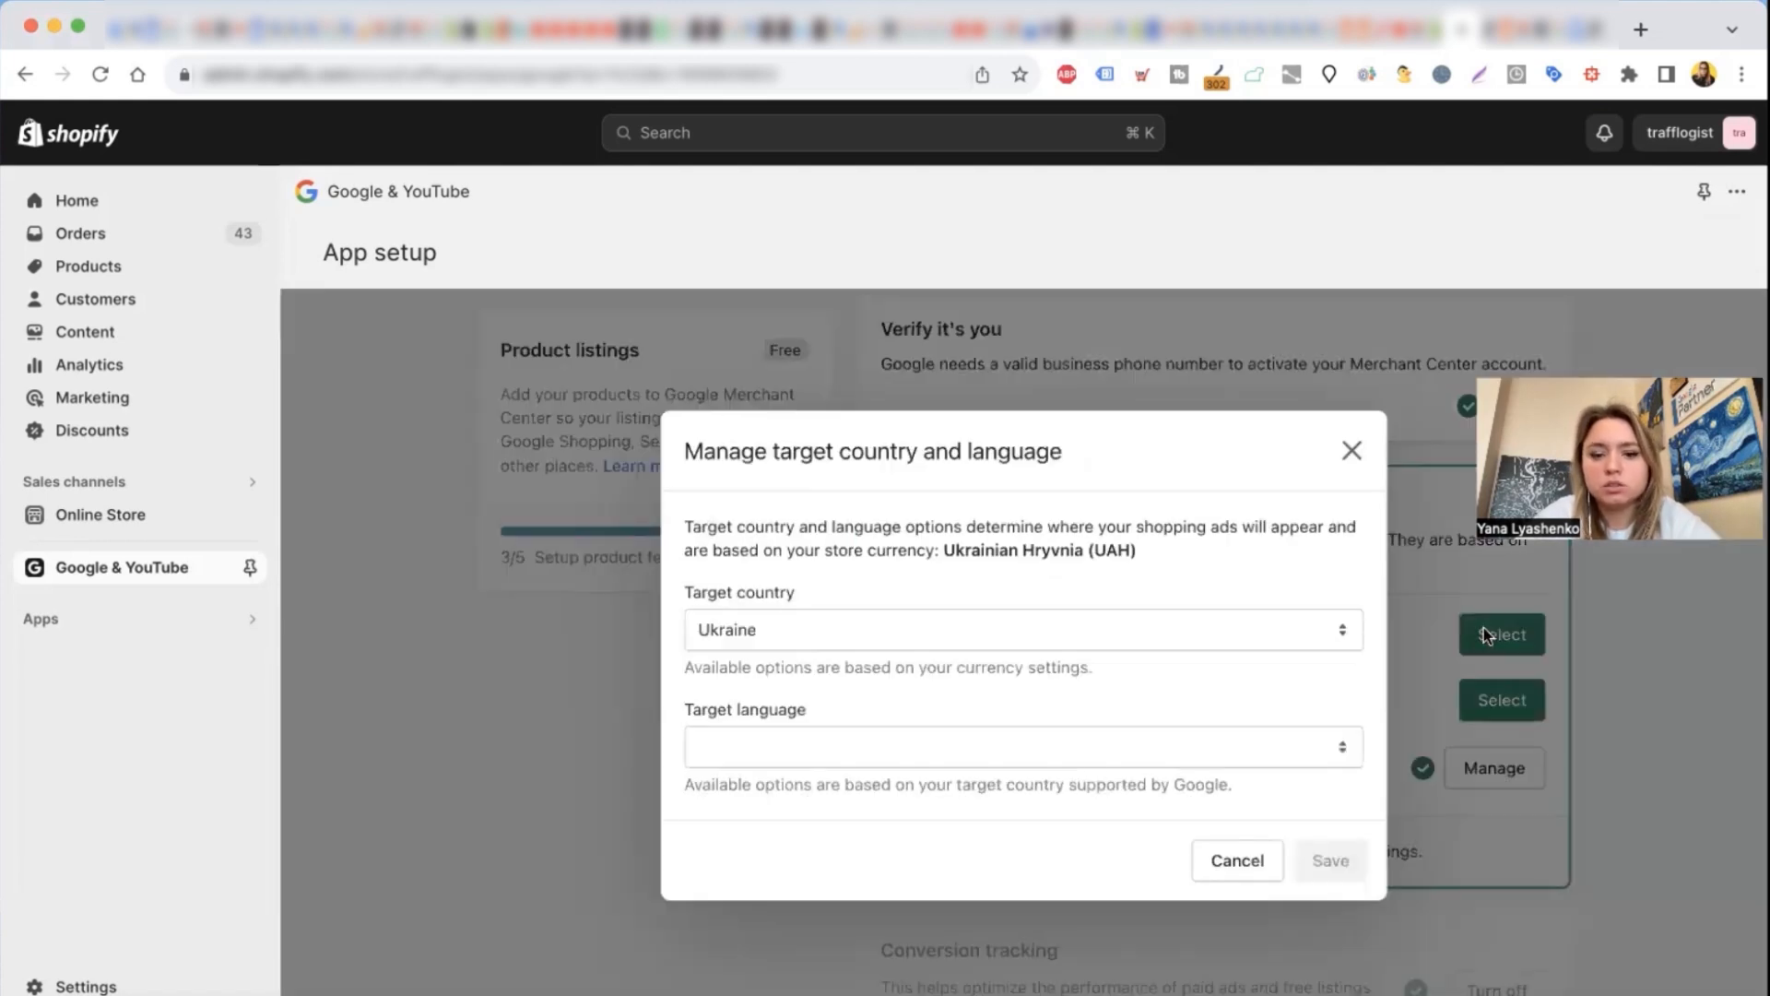
Keep Ukraine as target country, set the target language to Ukrainian, and save
left_click(810, 628)
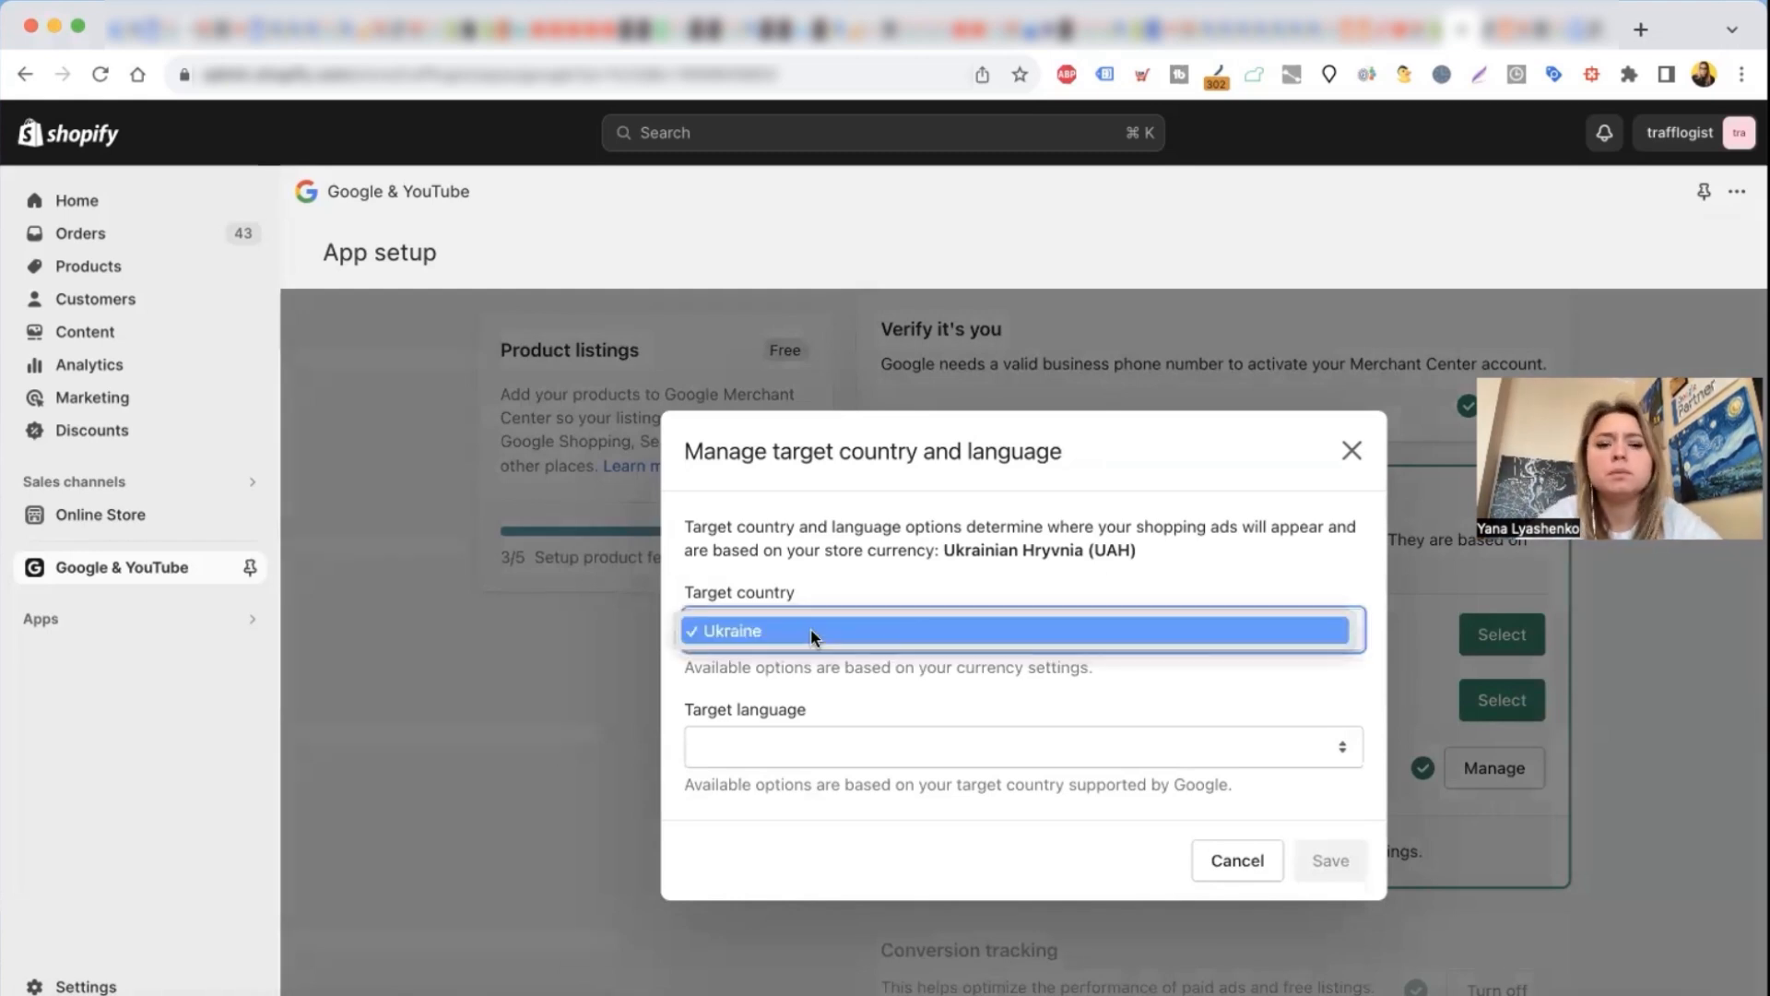
left_click(764, 638)
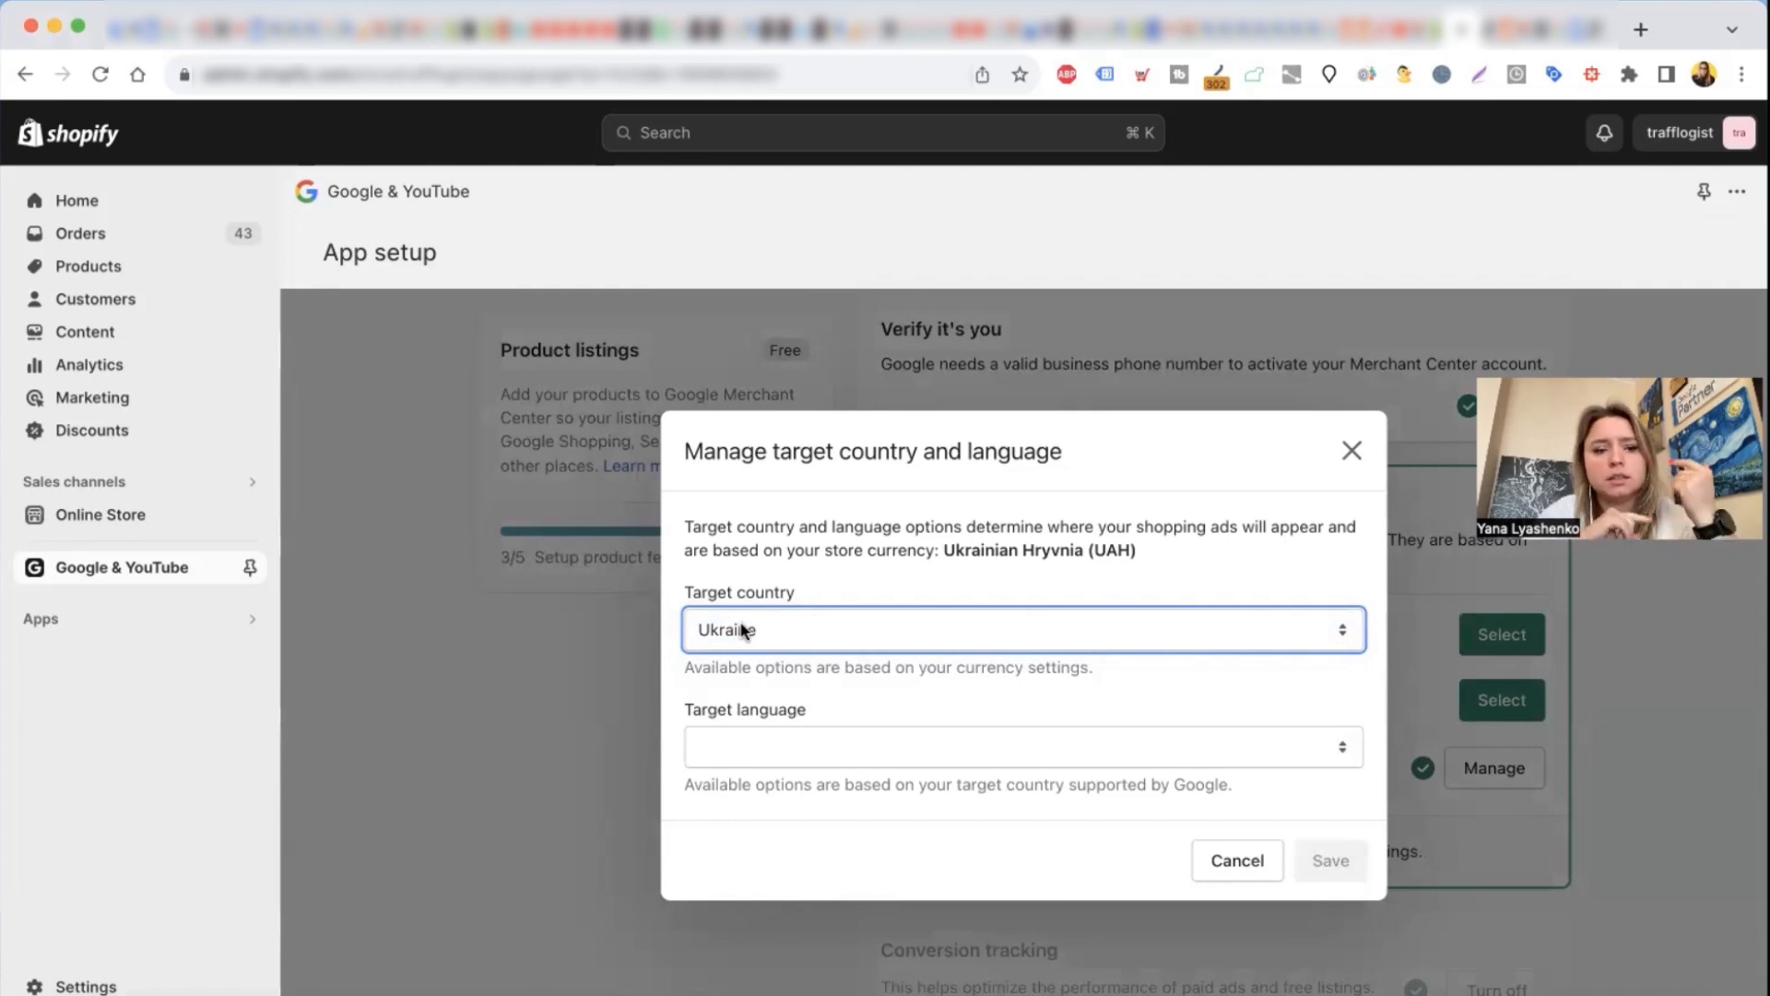
left_click(751, 762)
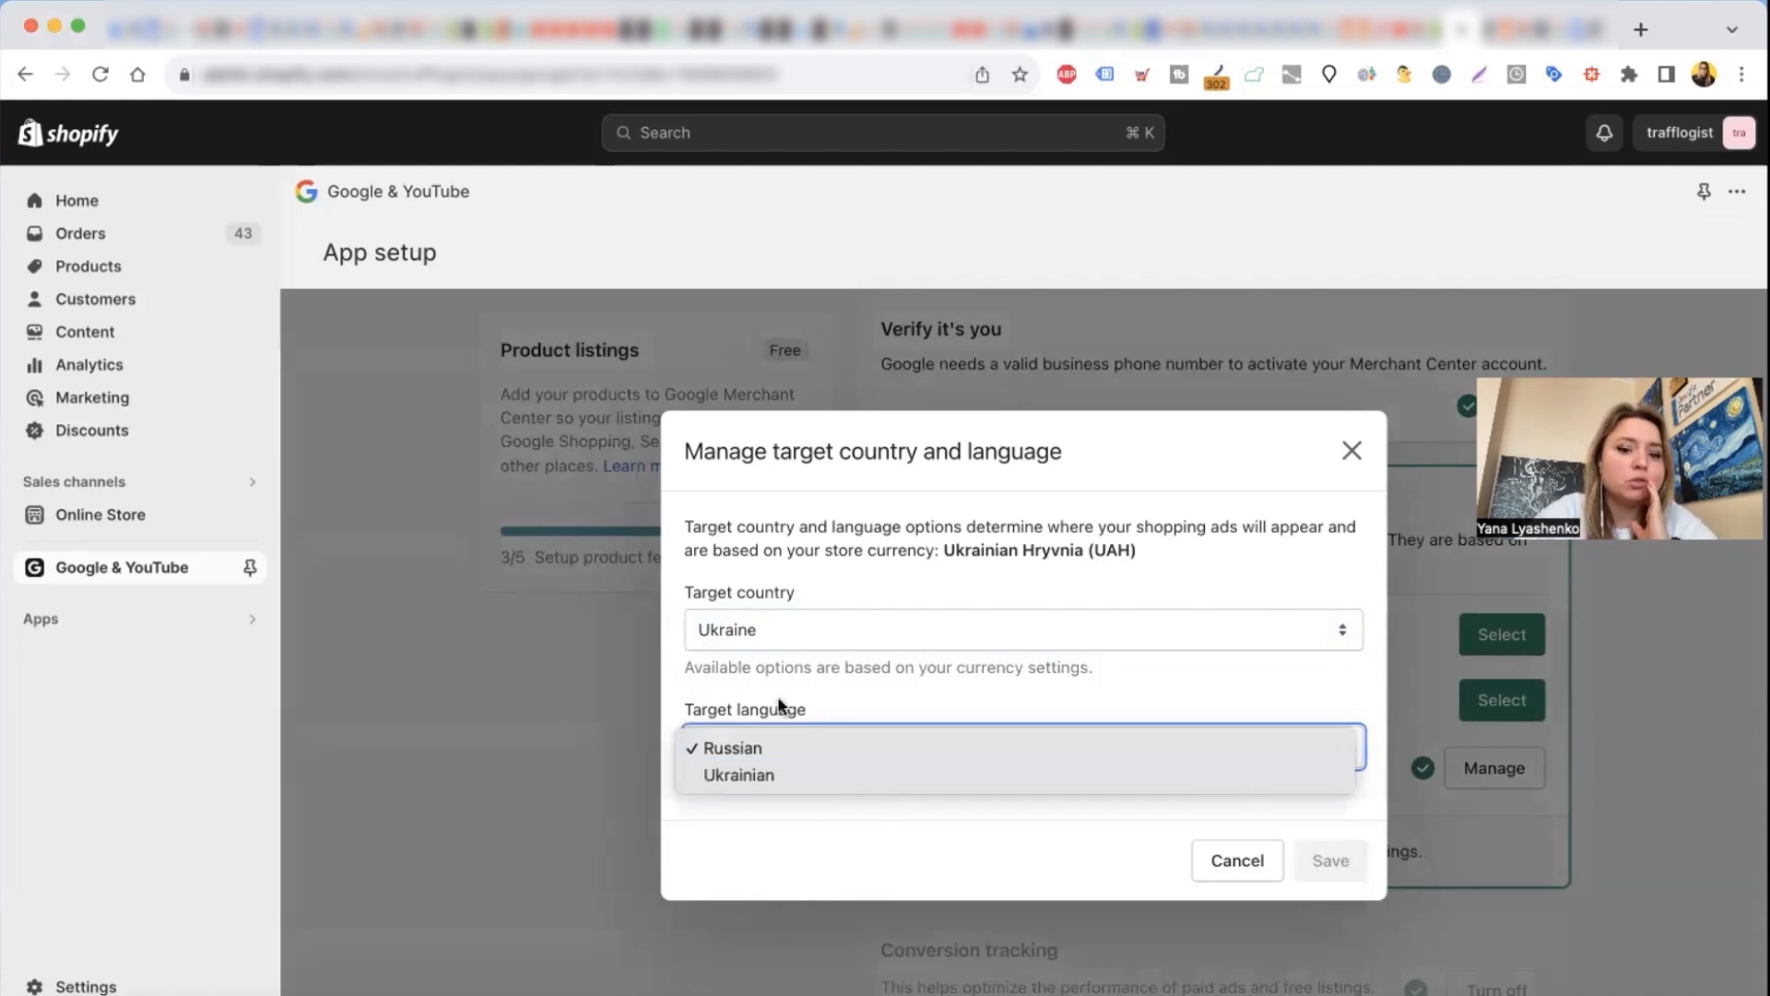
left_click(758, 770)
left_click(749, 757)
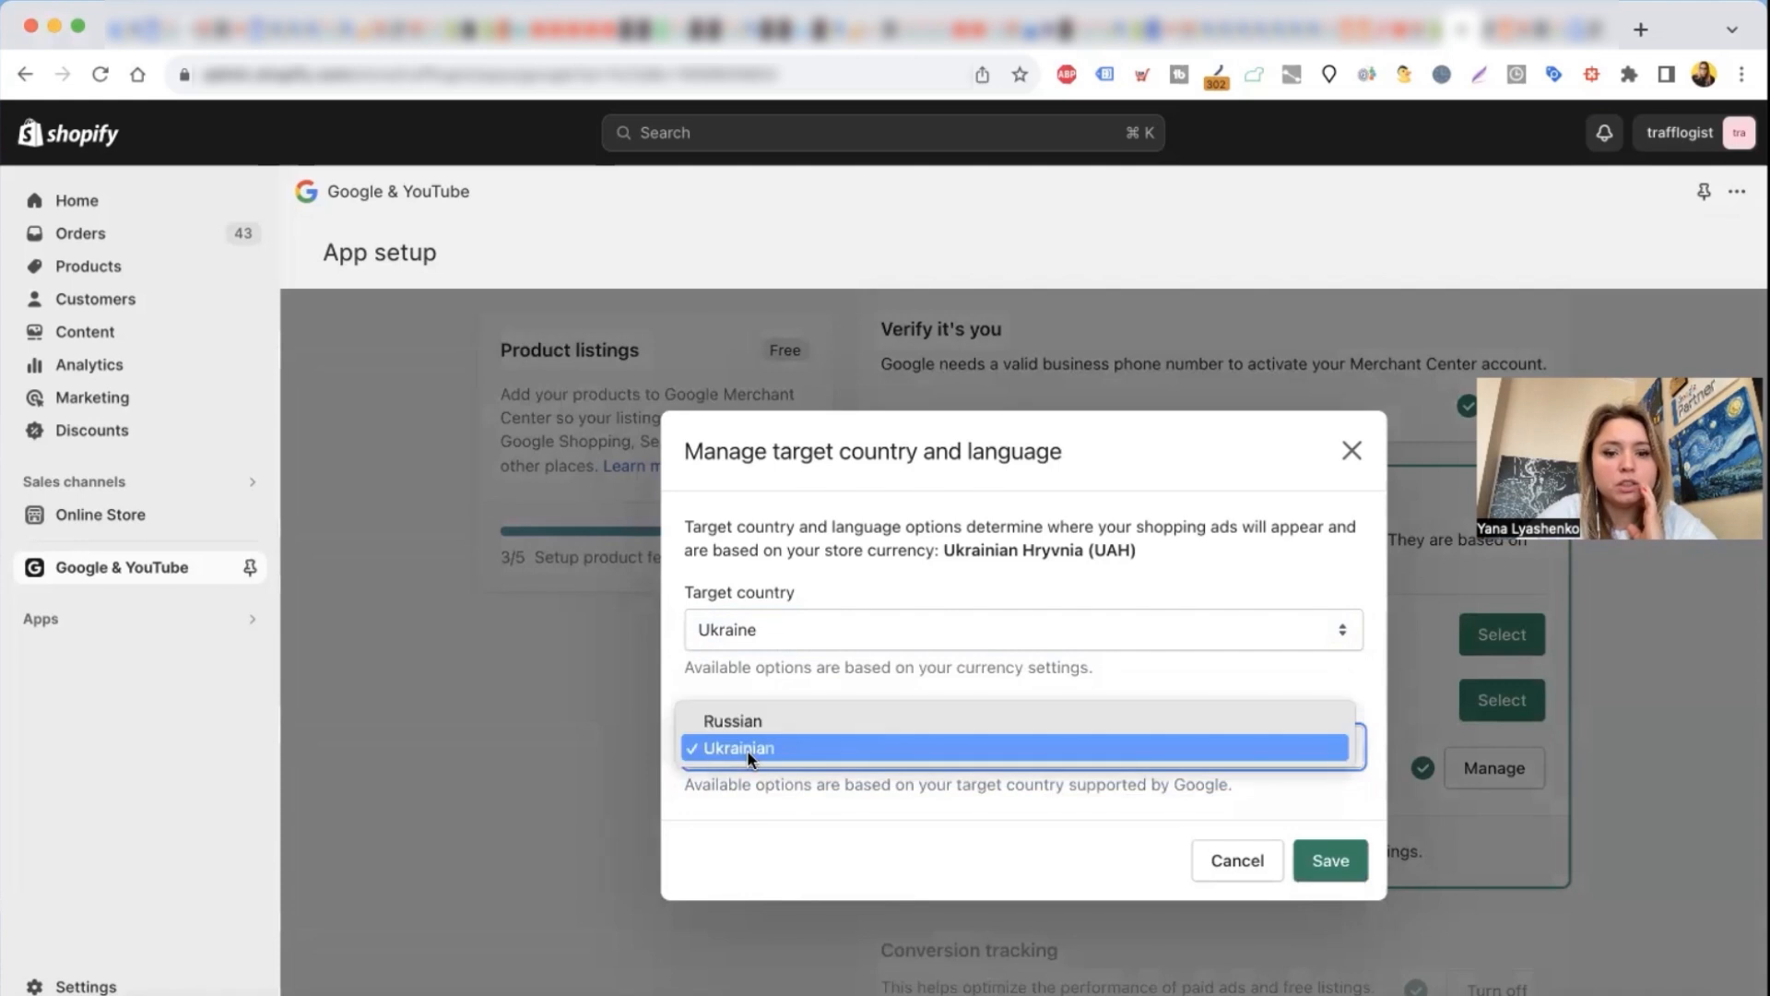
left_click(761, 724)
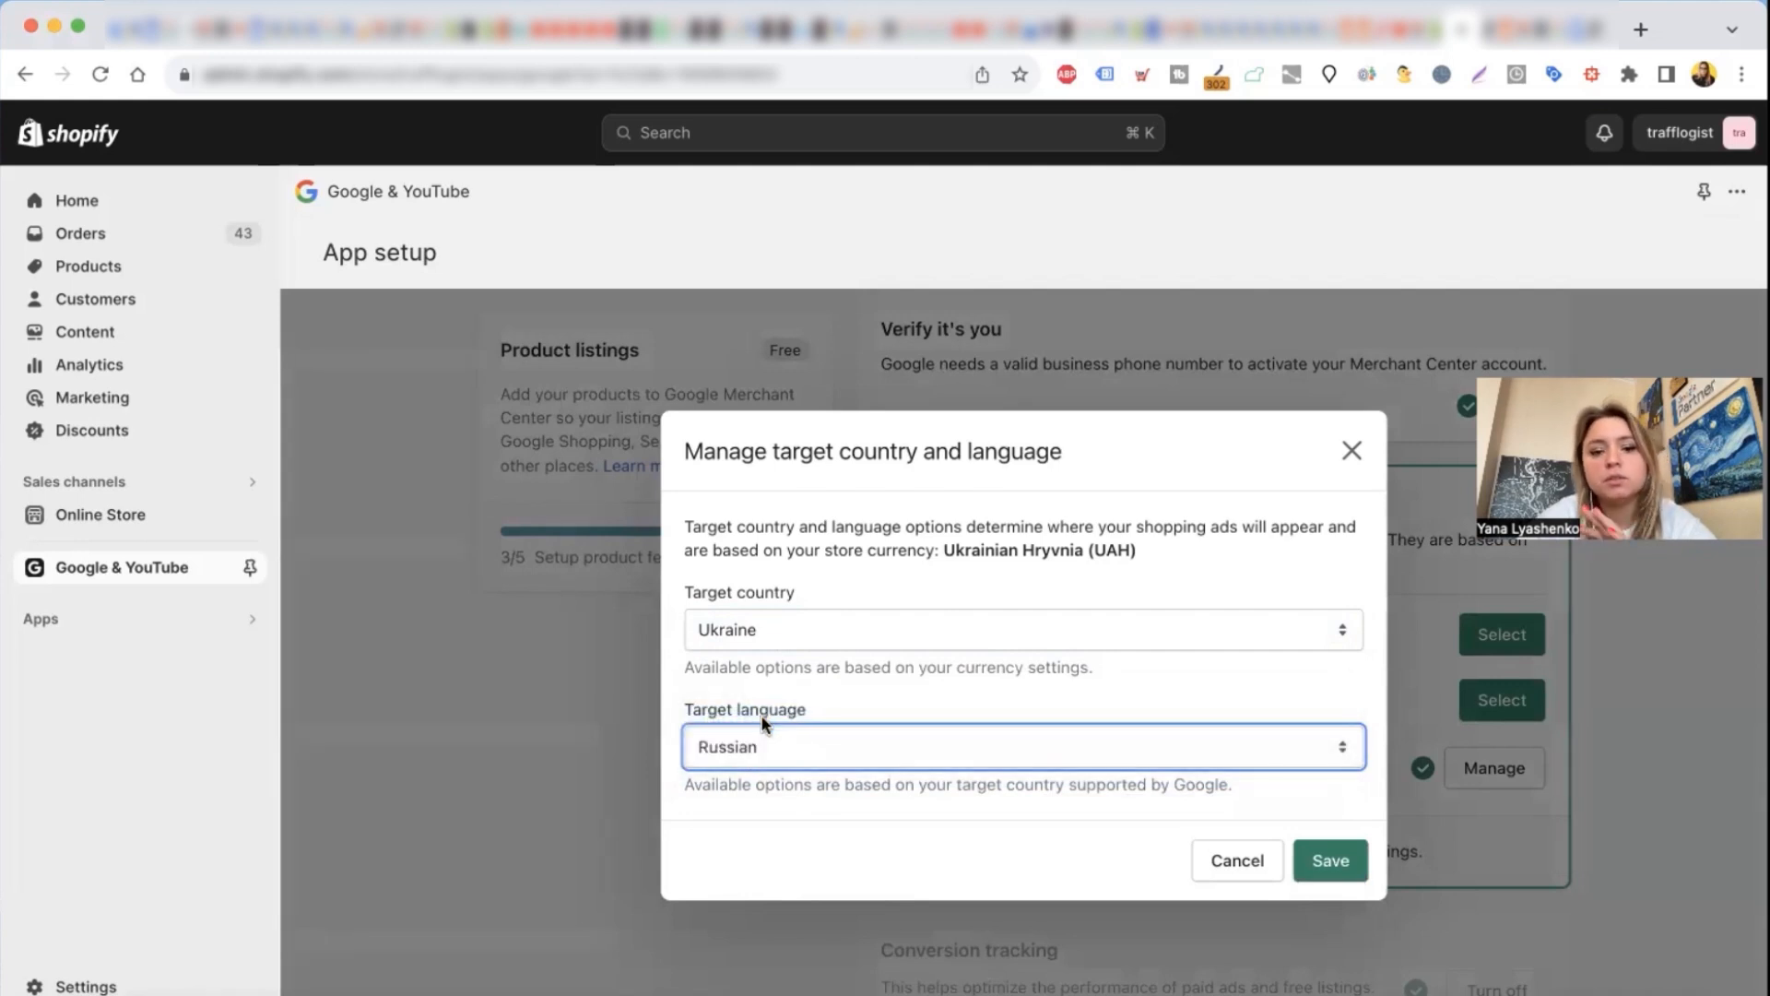
left_click(761, 743)
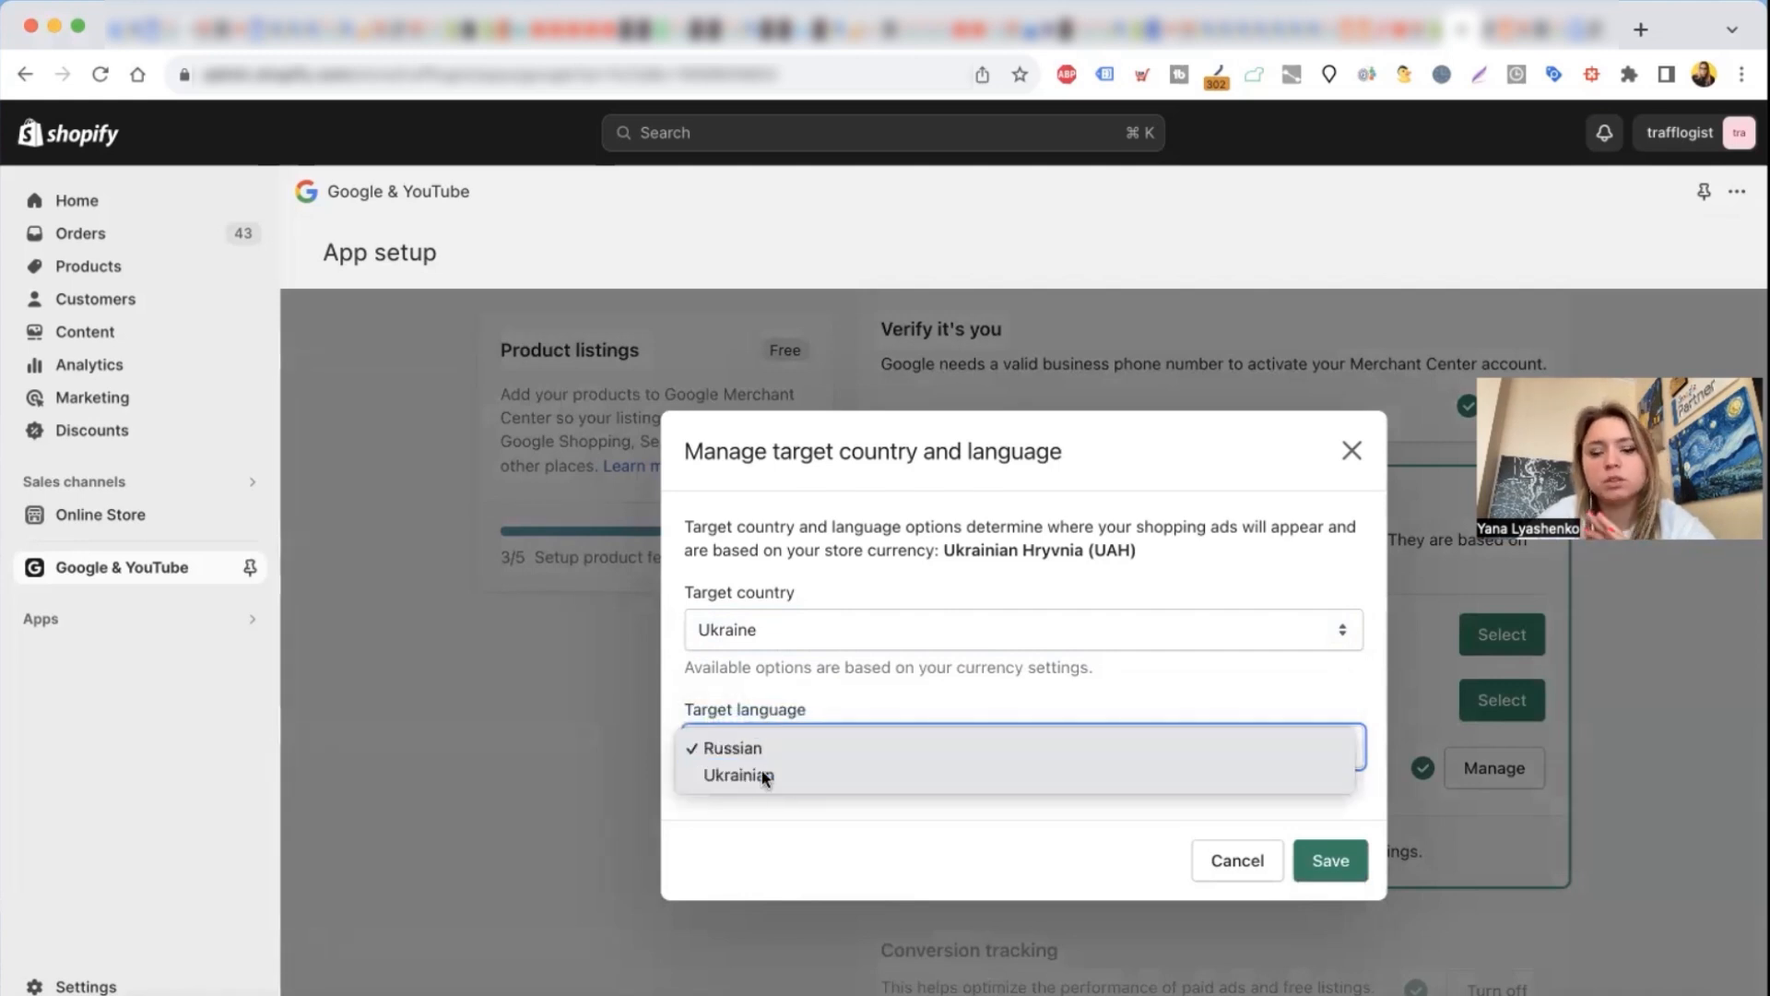
left_click(761, 775)
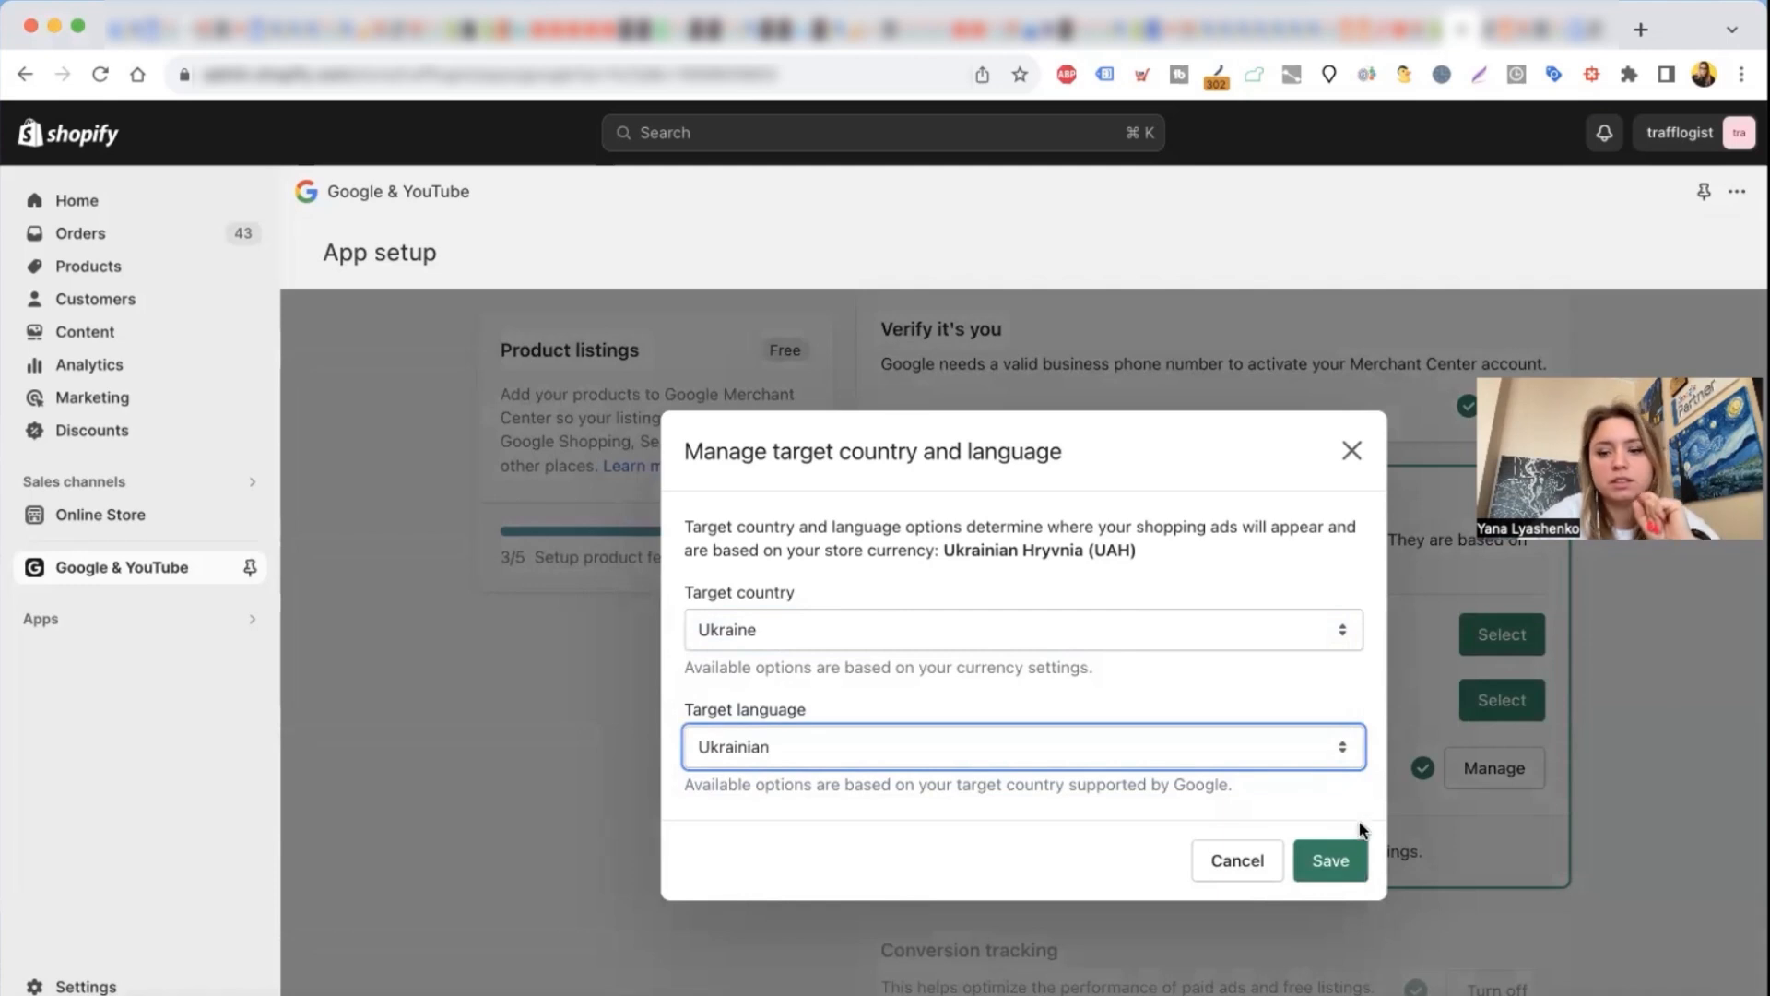
left_click(1333, 855)
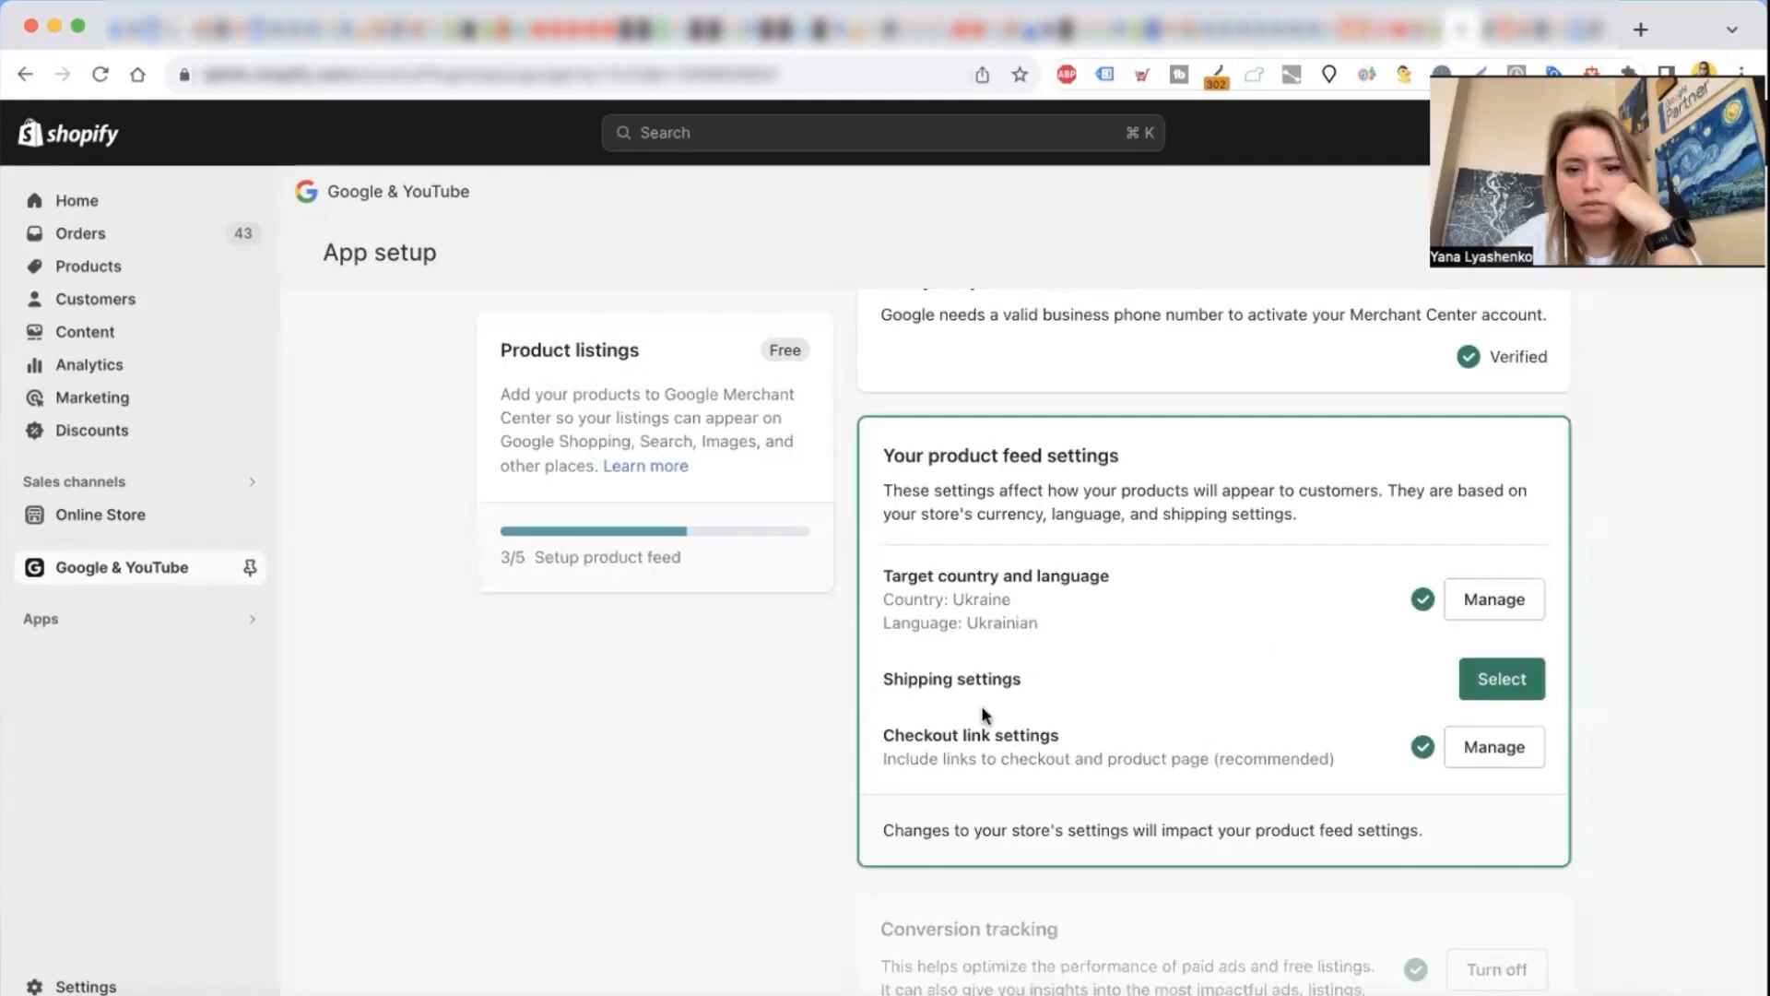
left_click_drag(883, 678, 1040, 682)
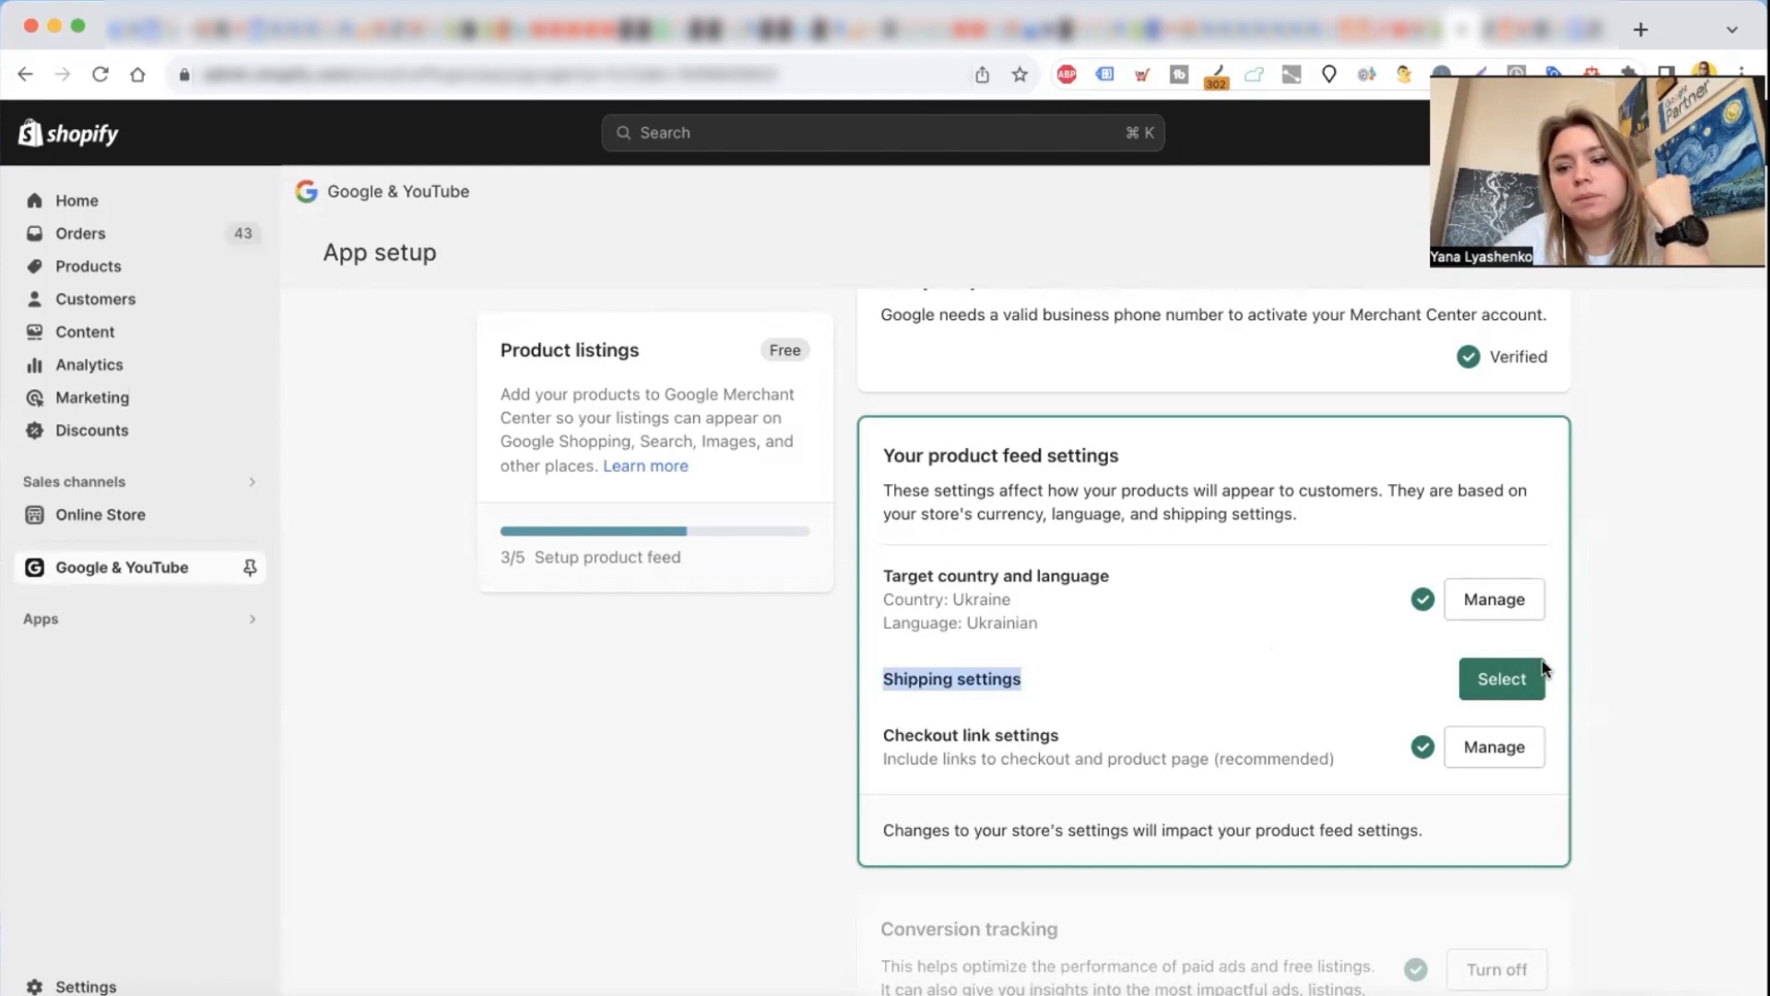
Keep shipping settings on 'Automatically import shipping information' rather than manual setup, and save
left_click(1508, 680)
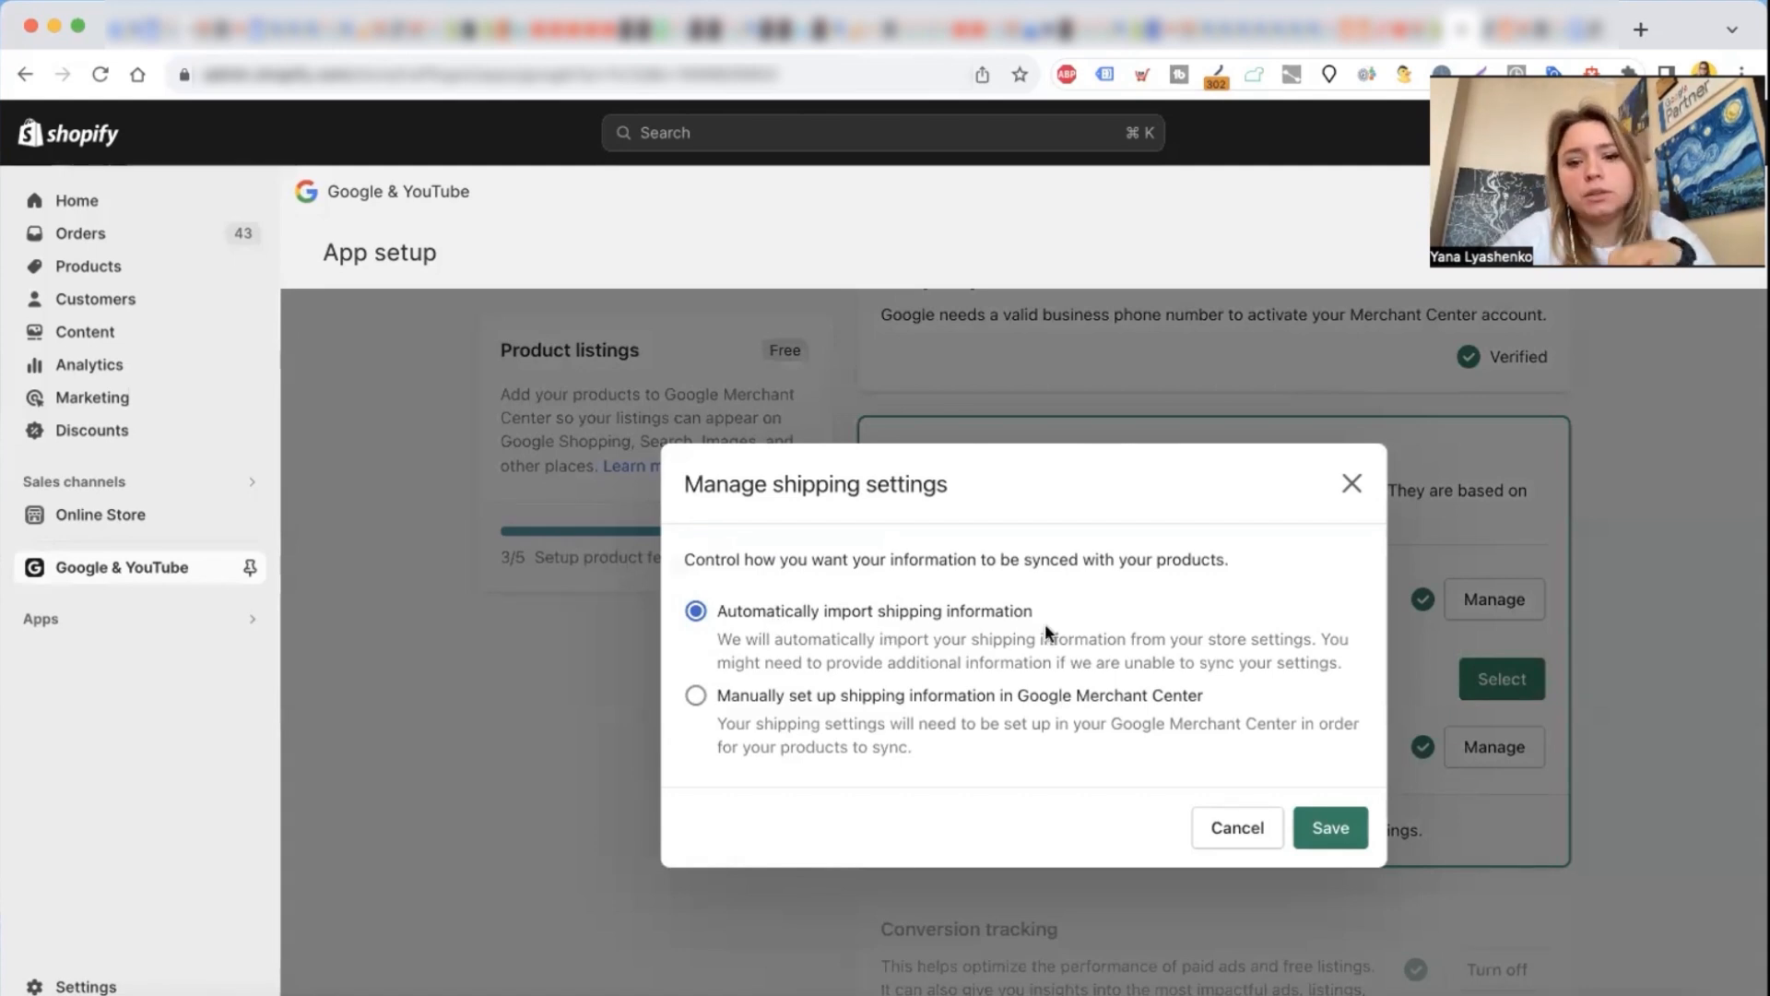
left_click(696, 698)
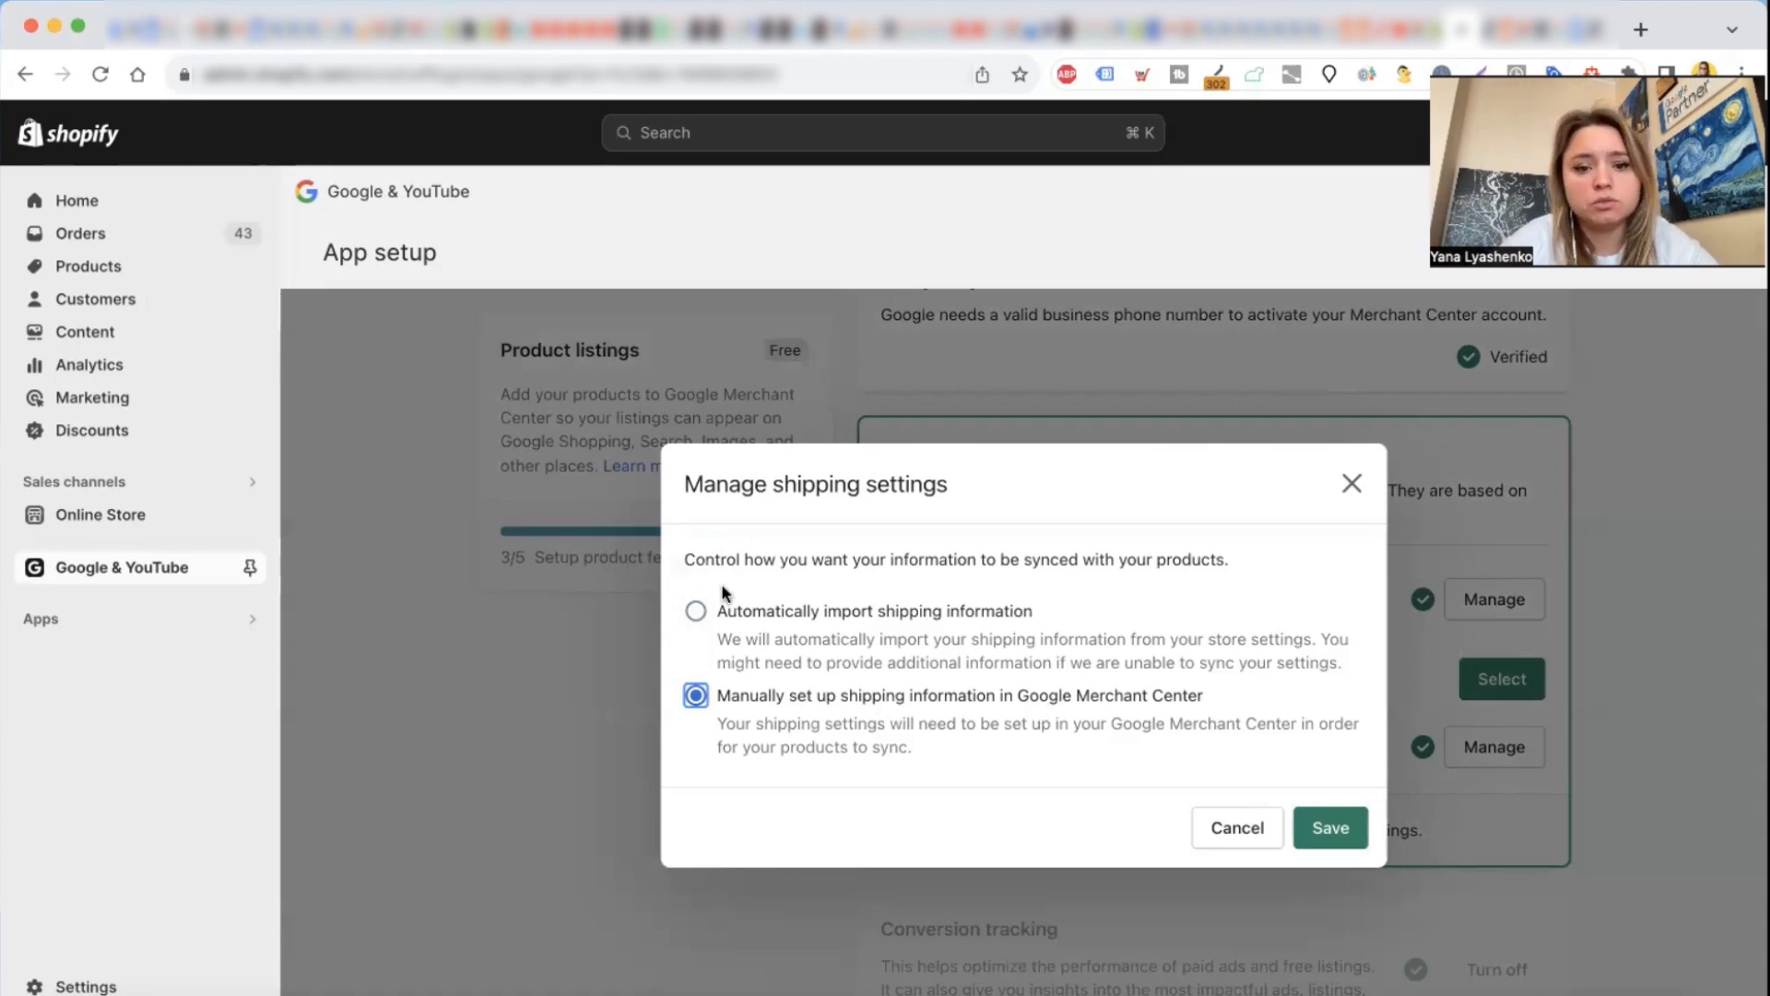
left_click(695, 613)
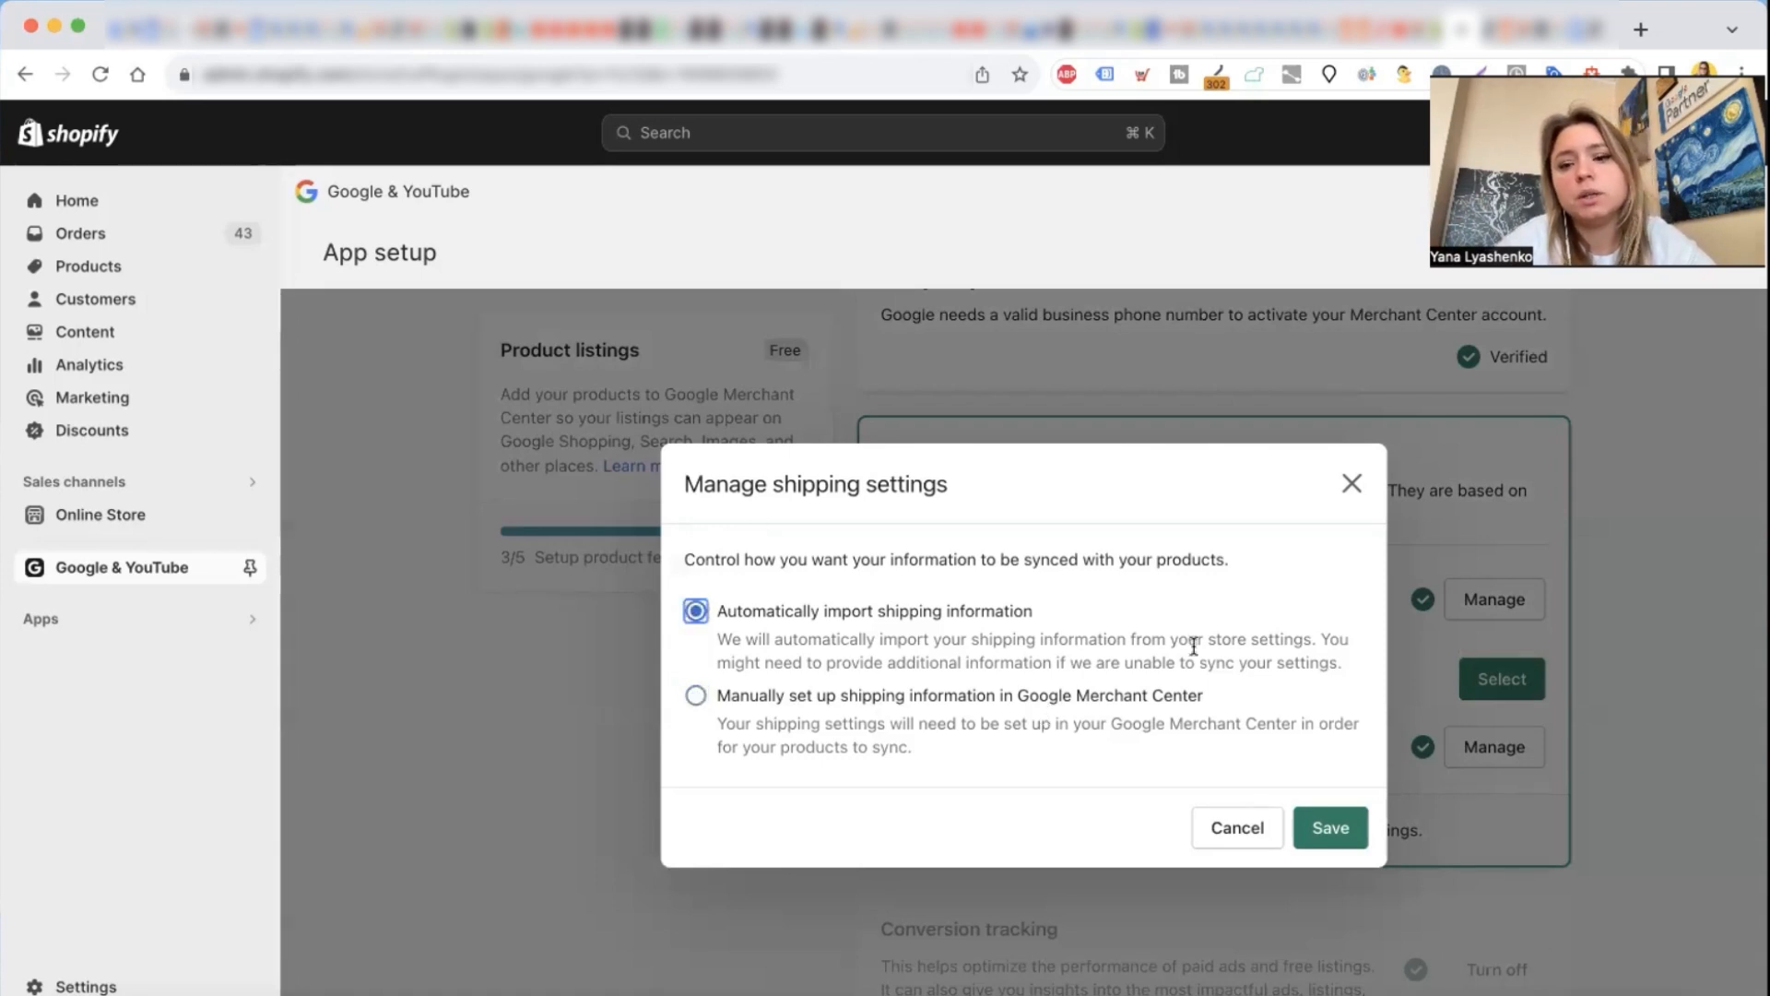
left_click(1338, 828)
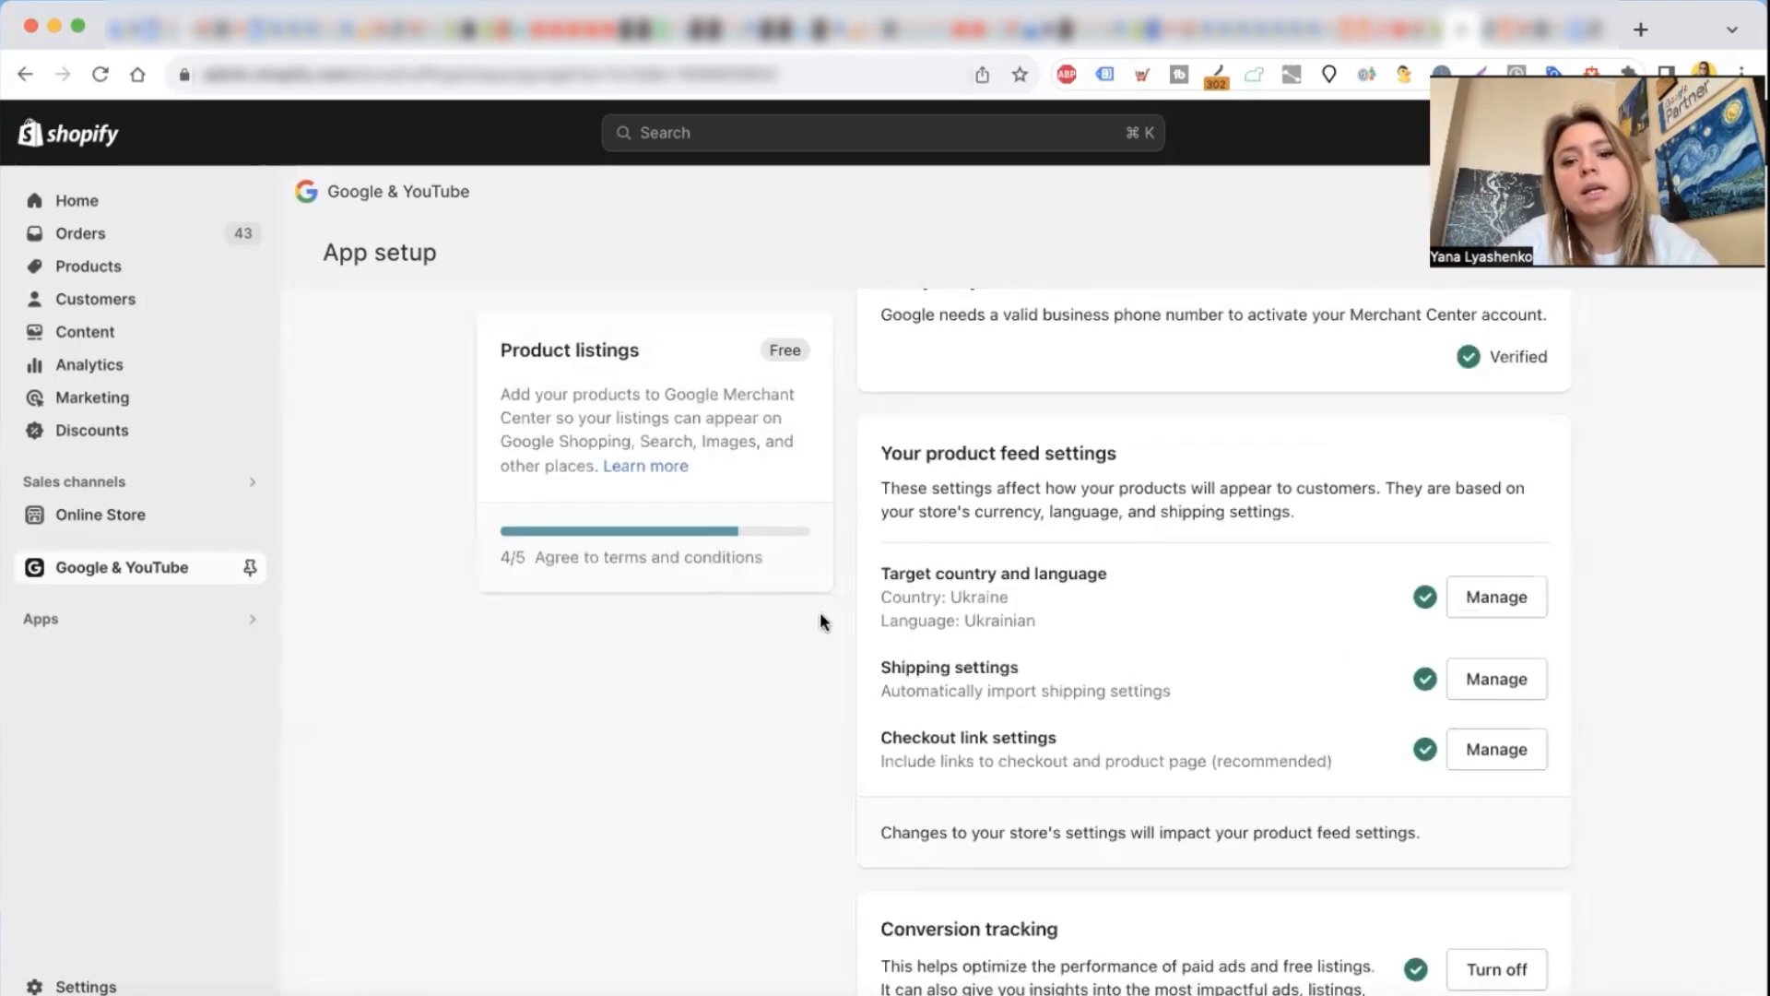
Agree to Google's terms and complete the Google & YouTube setup, landing on the Overview with 0 products listed
scroll(1244, 692, "down", 3)
scroll(1245, 691, "down", 3)
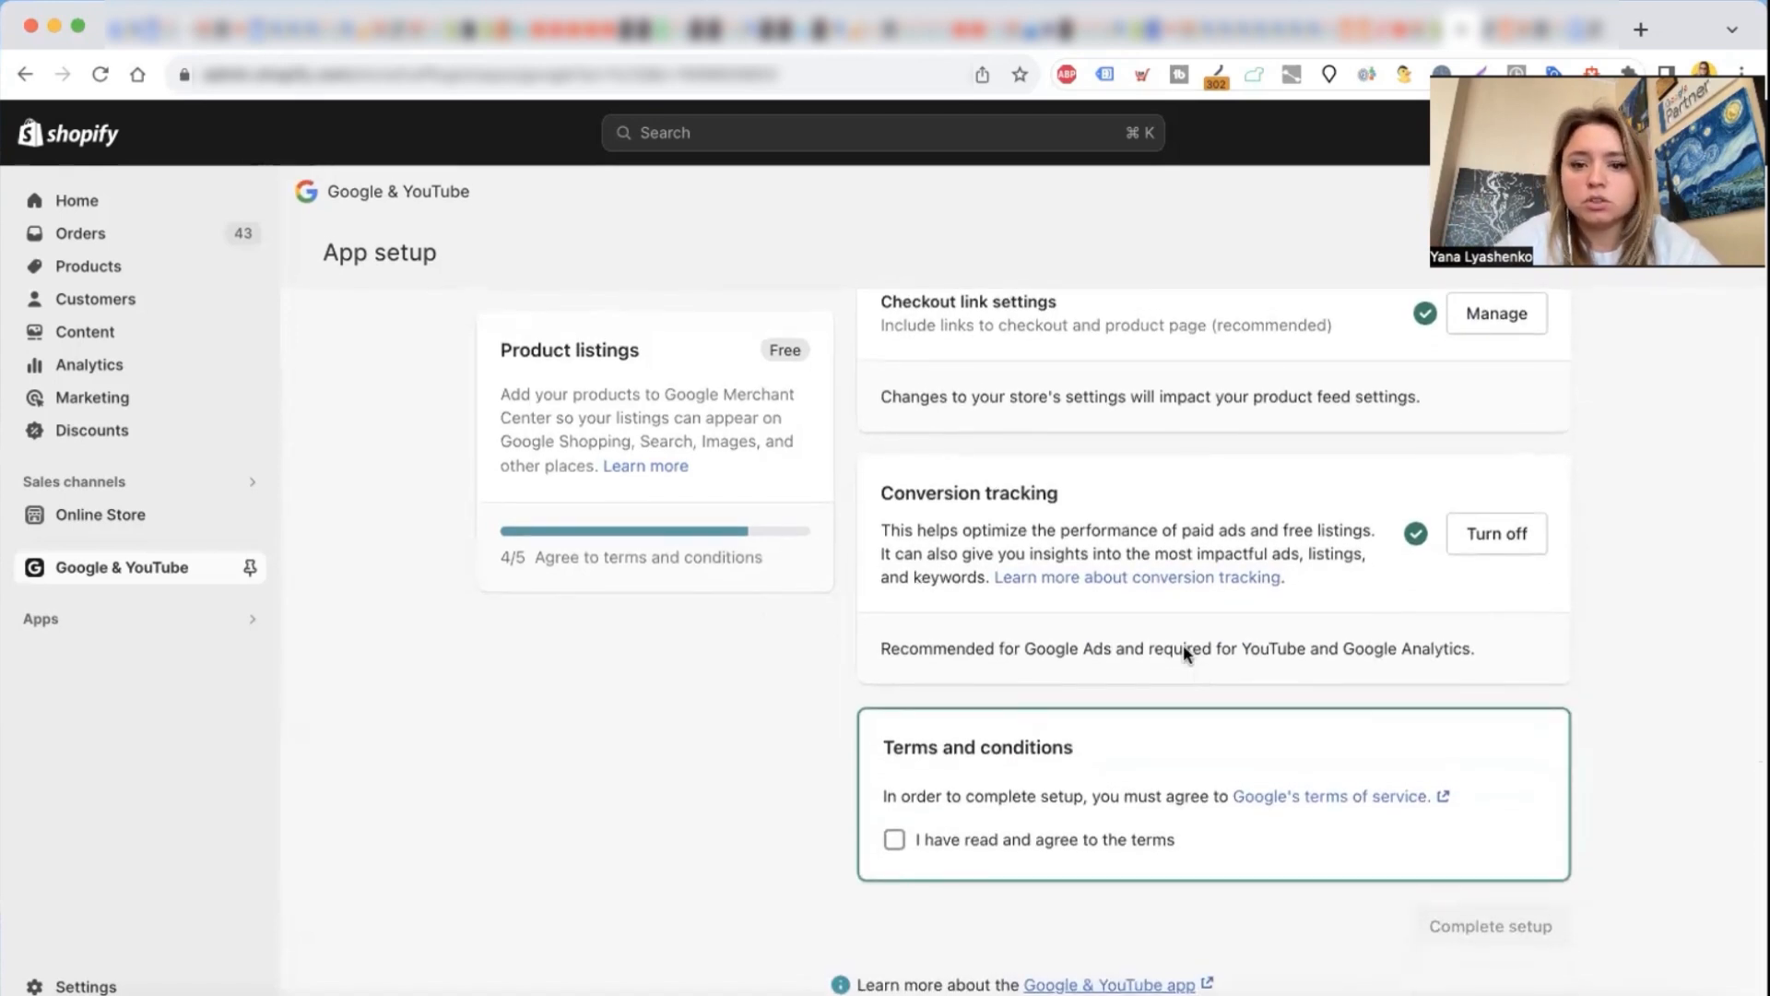
left_click_drag(934, 492, 957, 615)
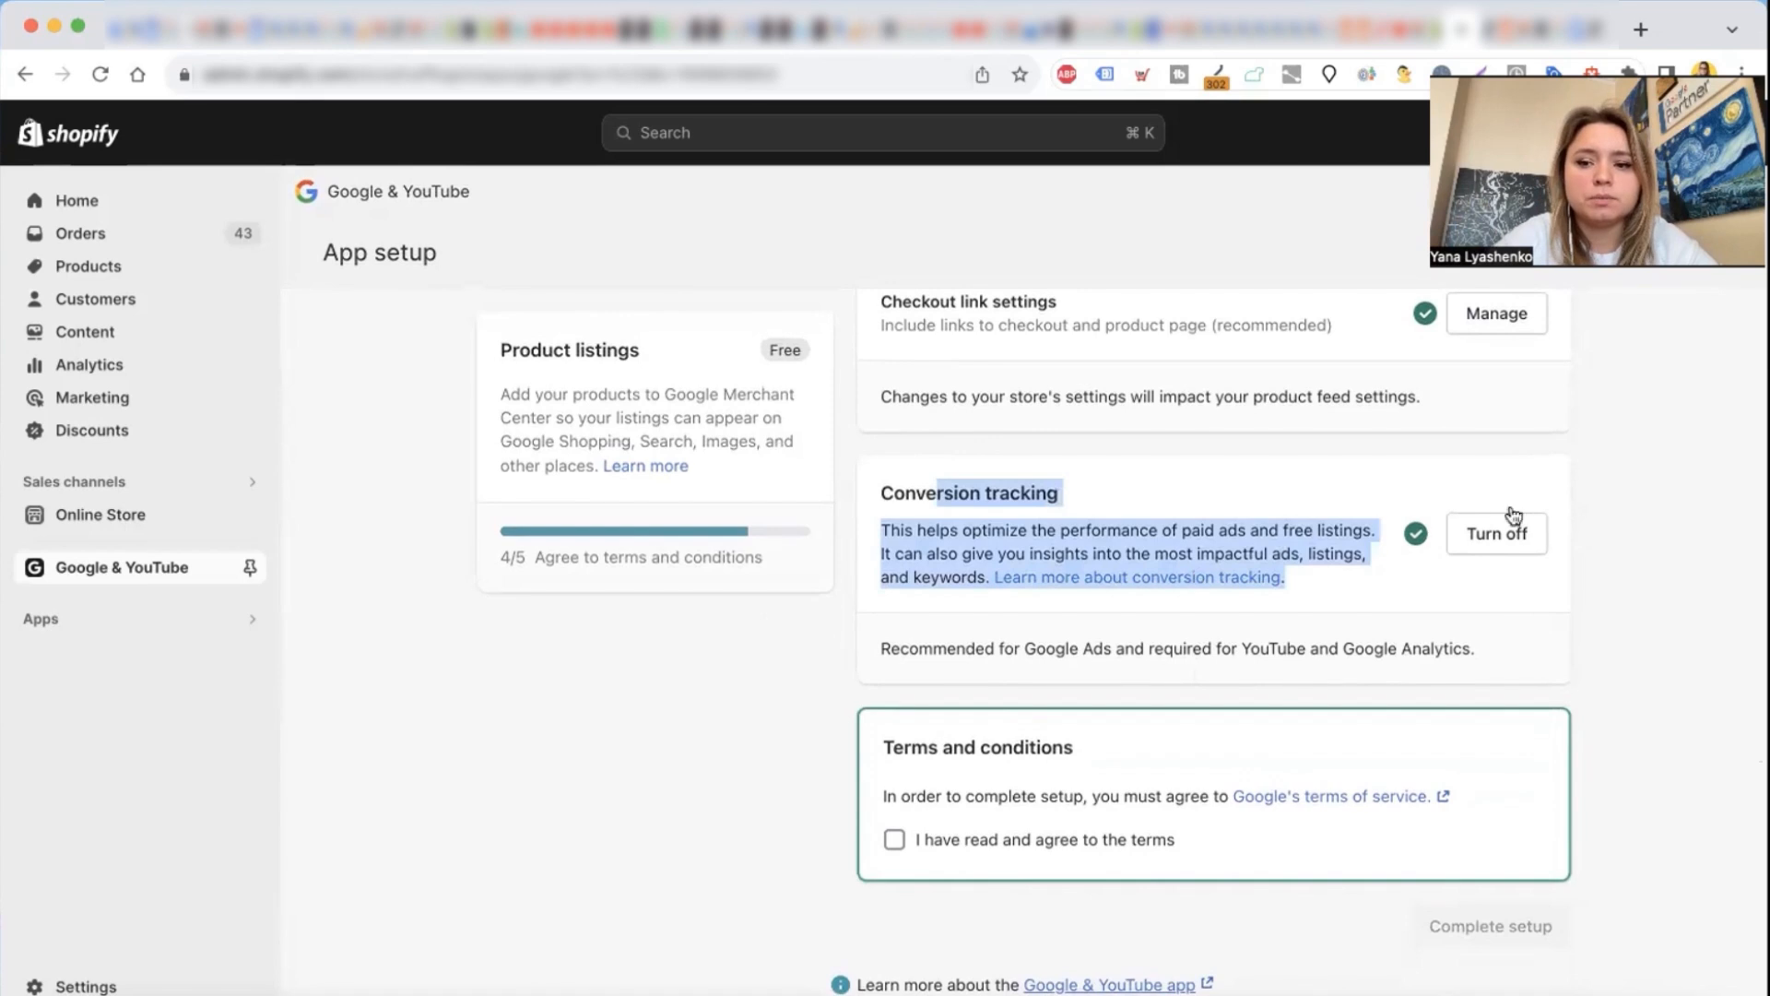
left_click(892, 840)
left_click(1497, 928)
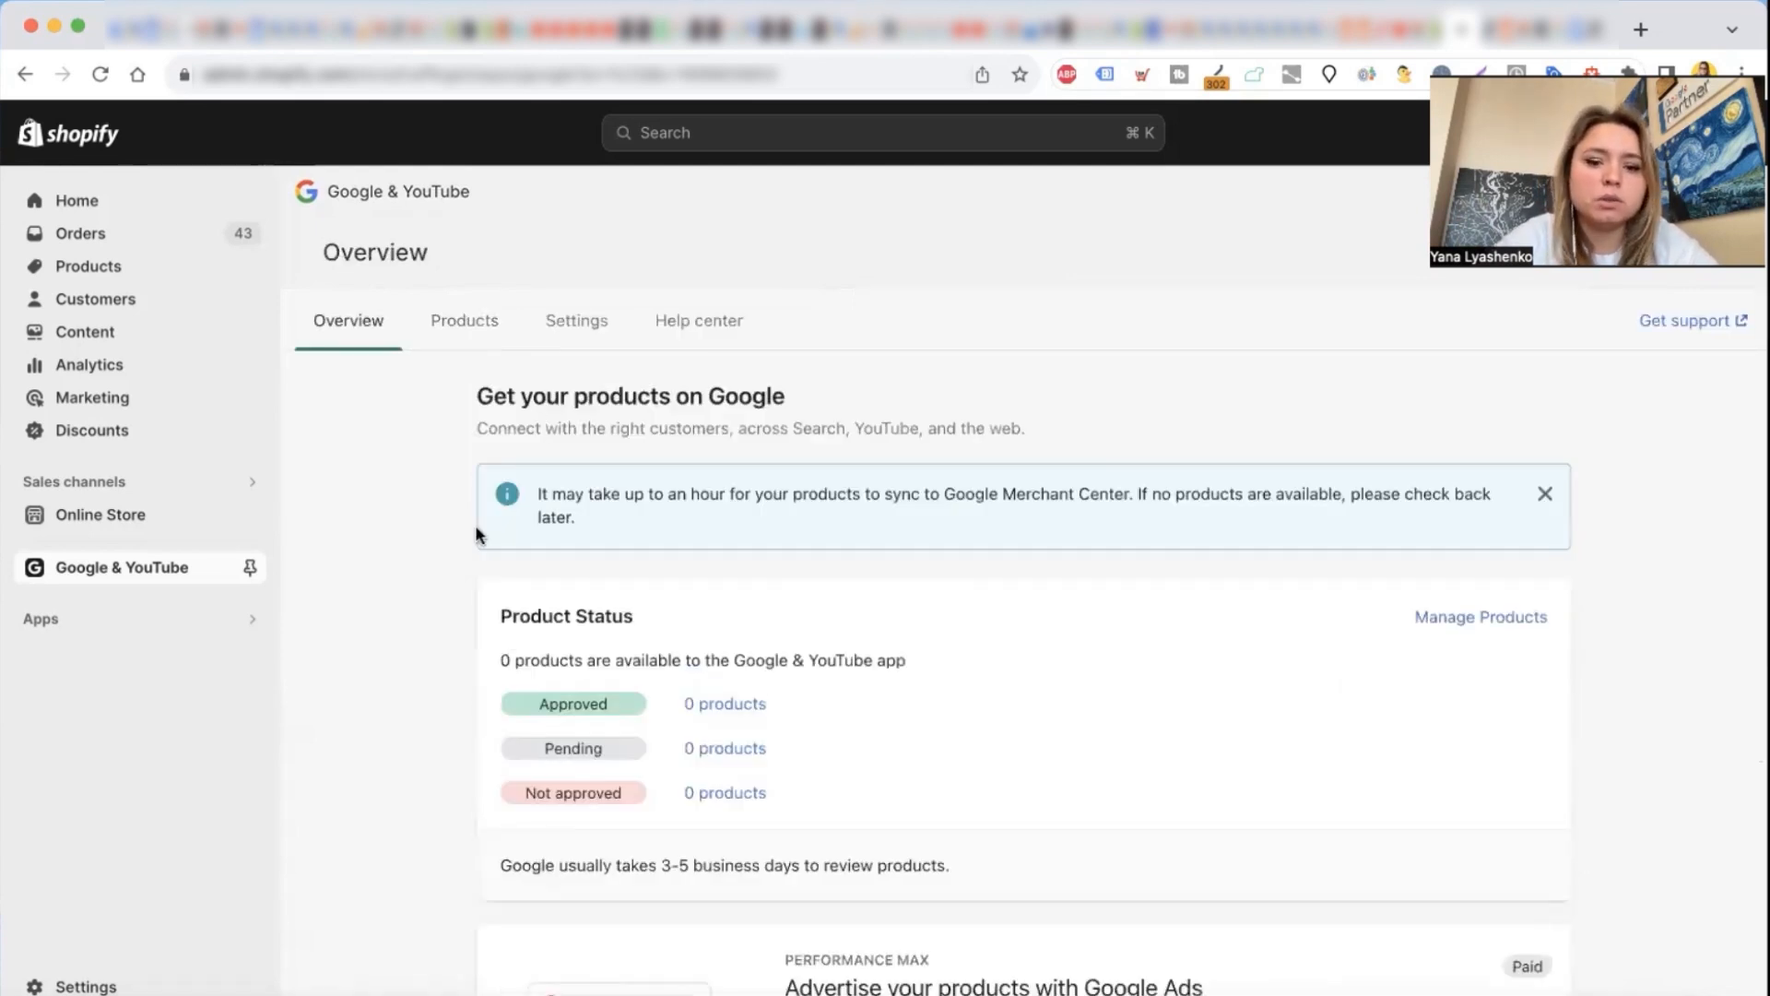
scroll(476, 533, "down", 5)
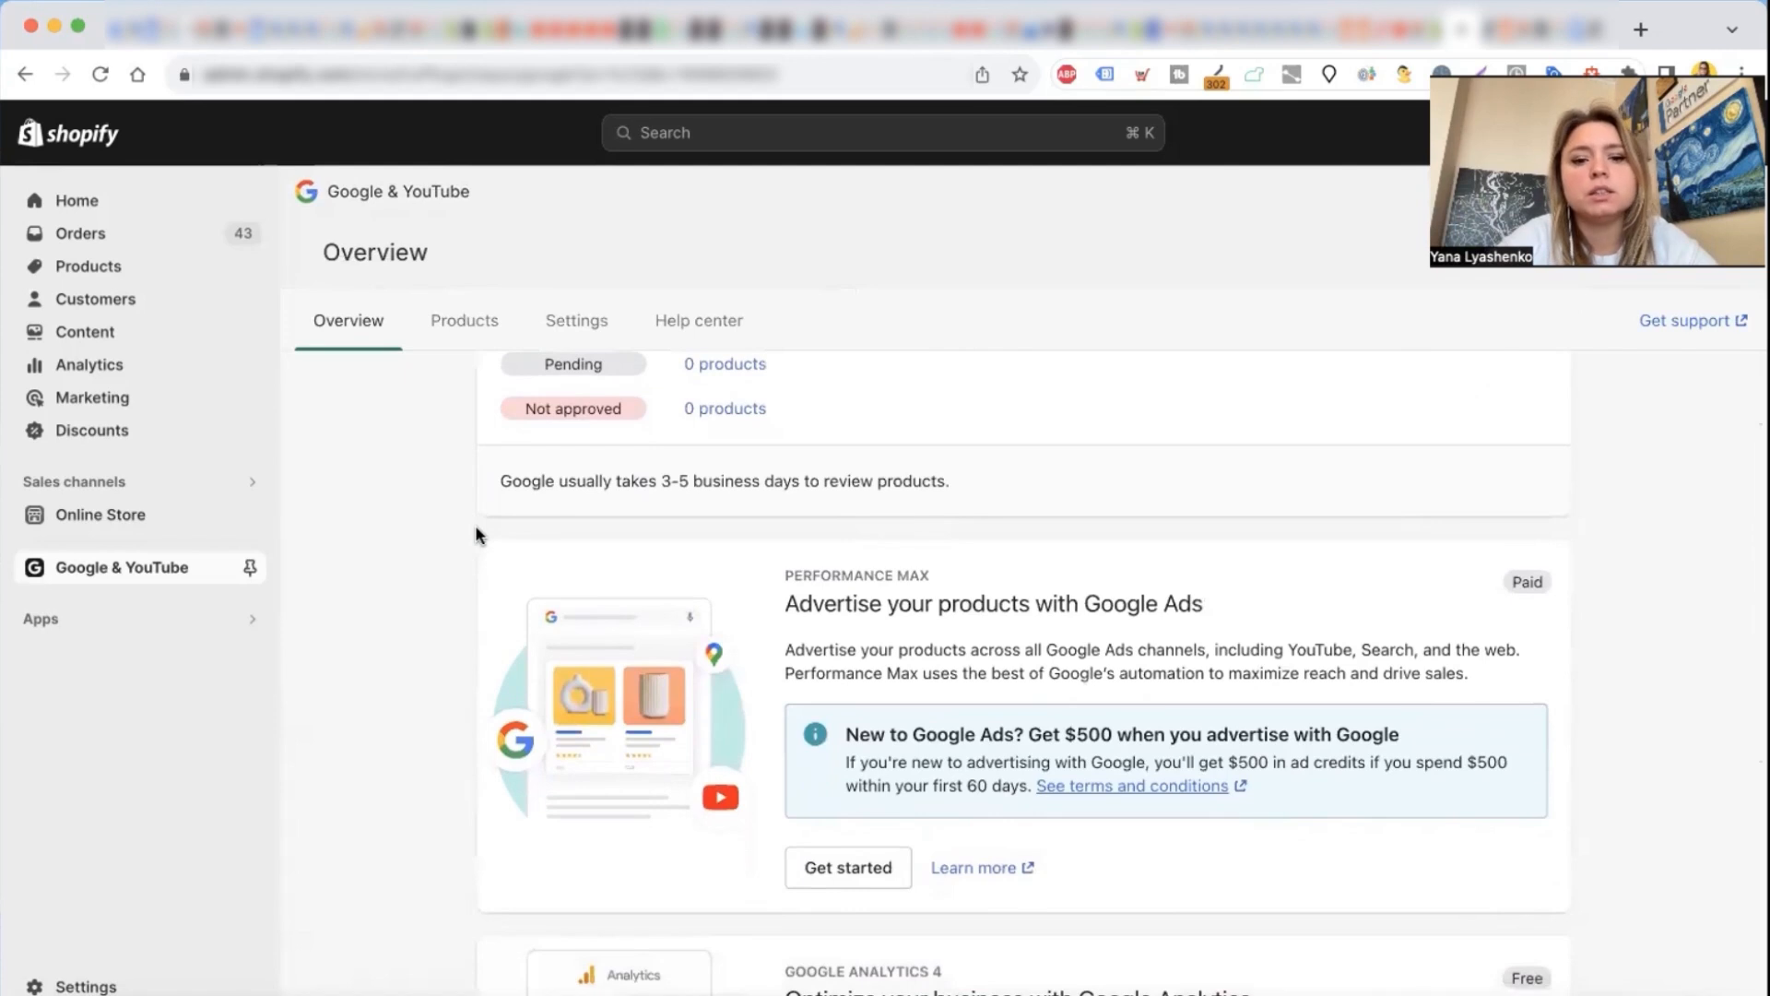
scroll(440, 615, "up", 4)
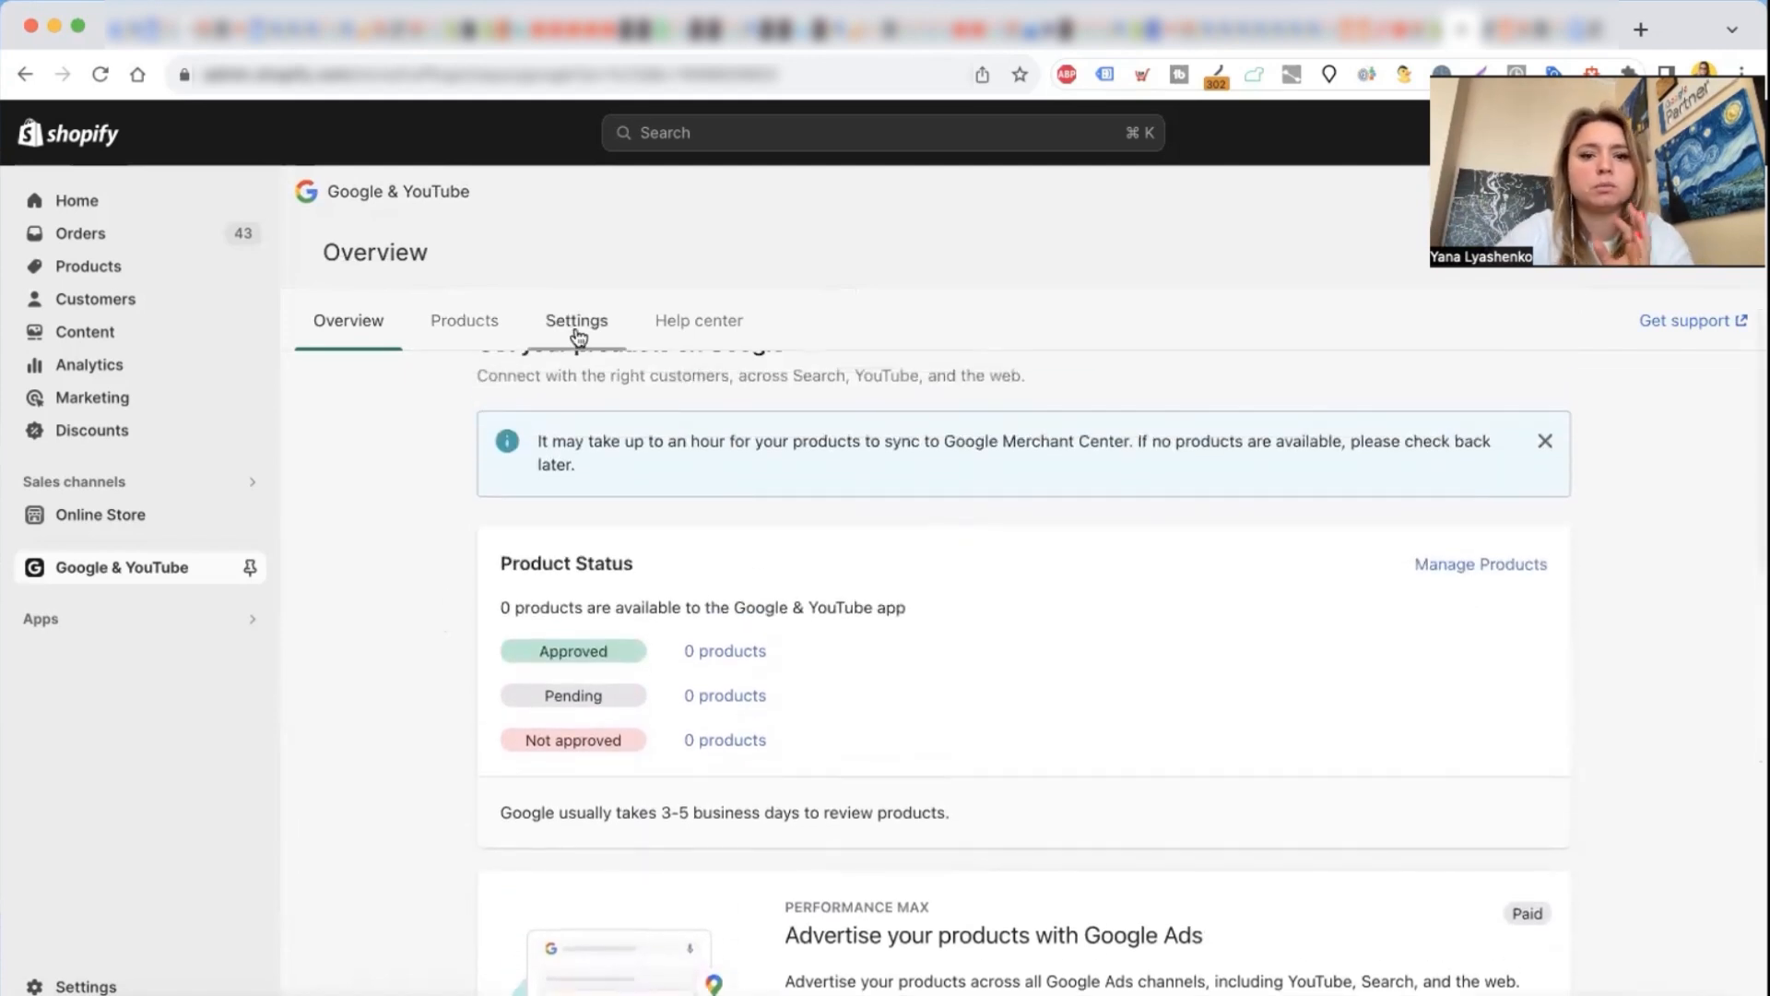
Review the Settings page: linked Merchant Center account, target country and language, and automatic shipping import
left_click(578, 331)
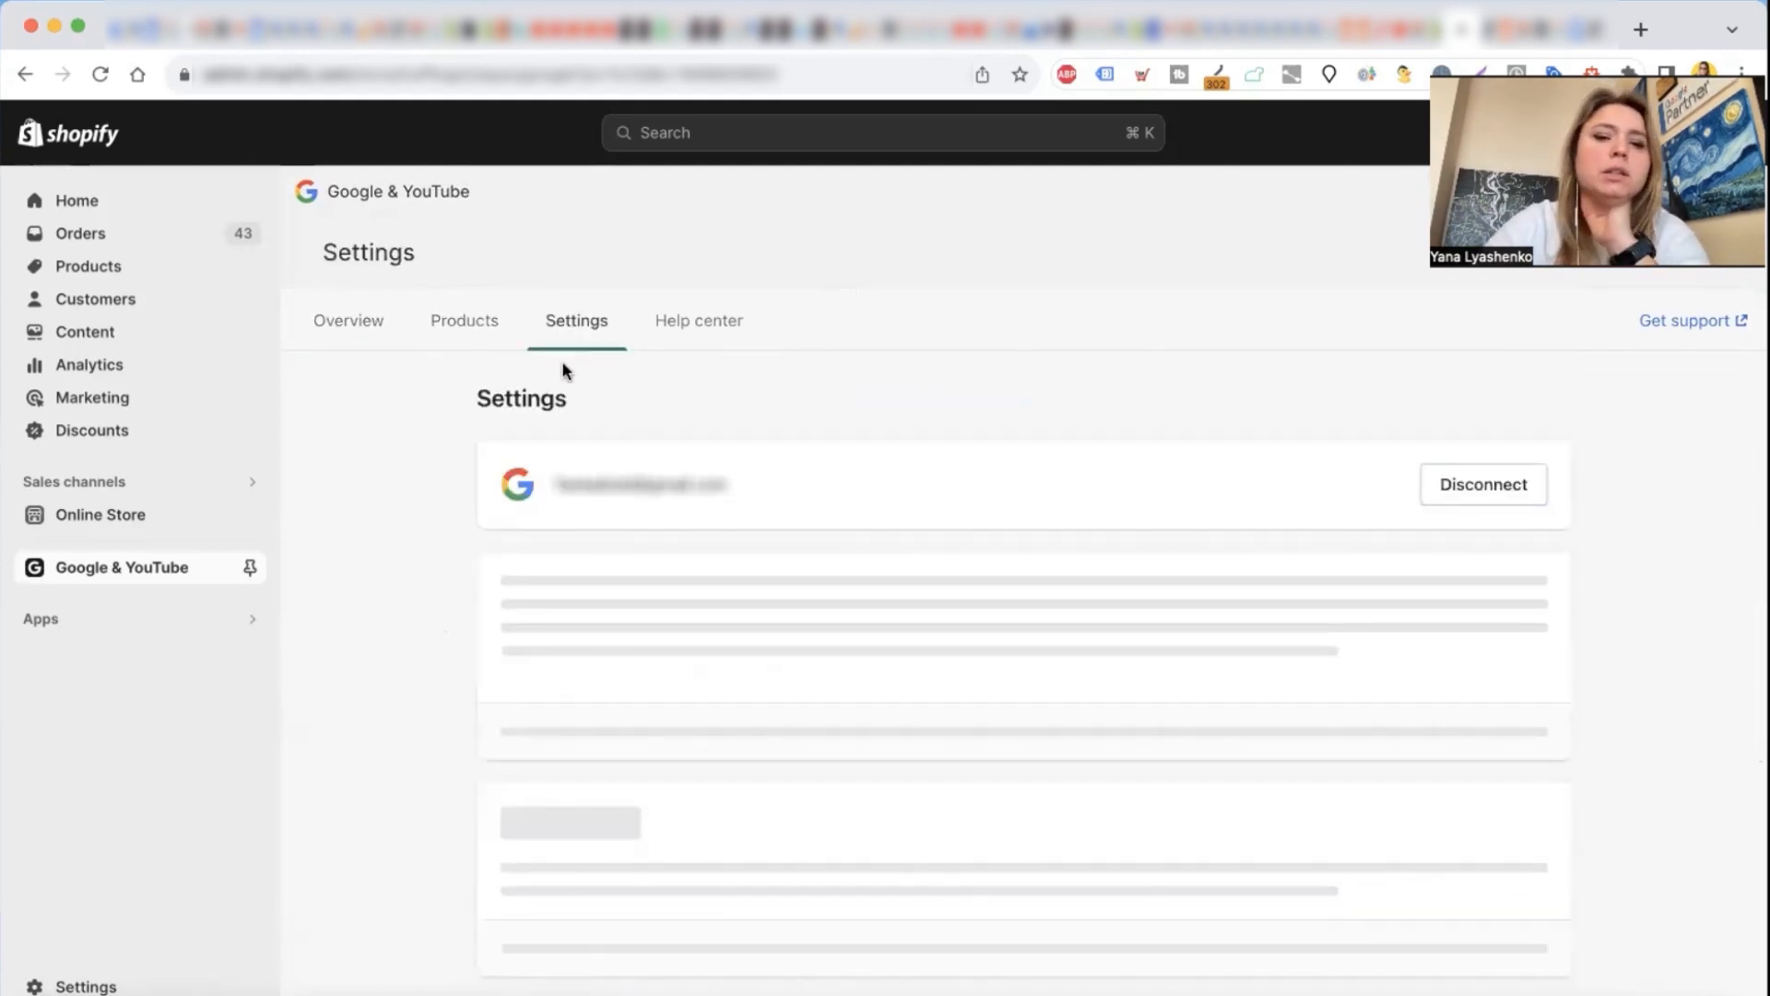
scroll(444, 636, "down", 3)
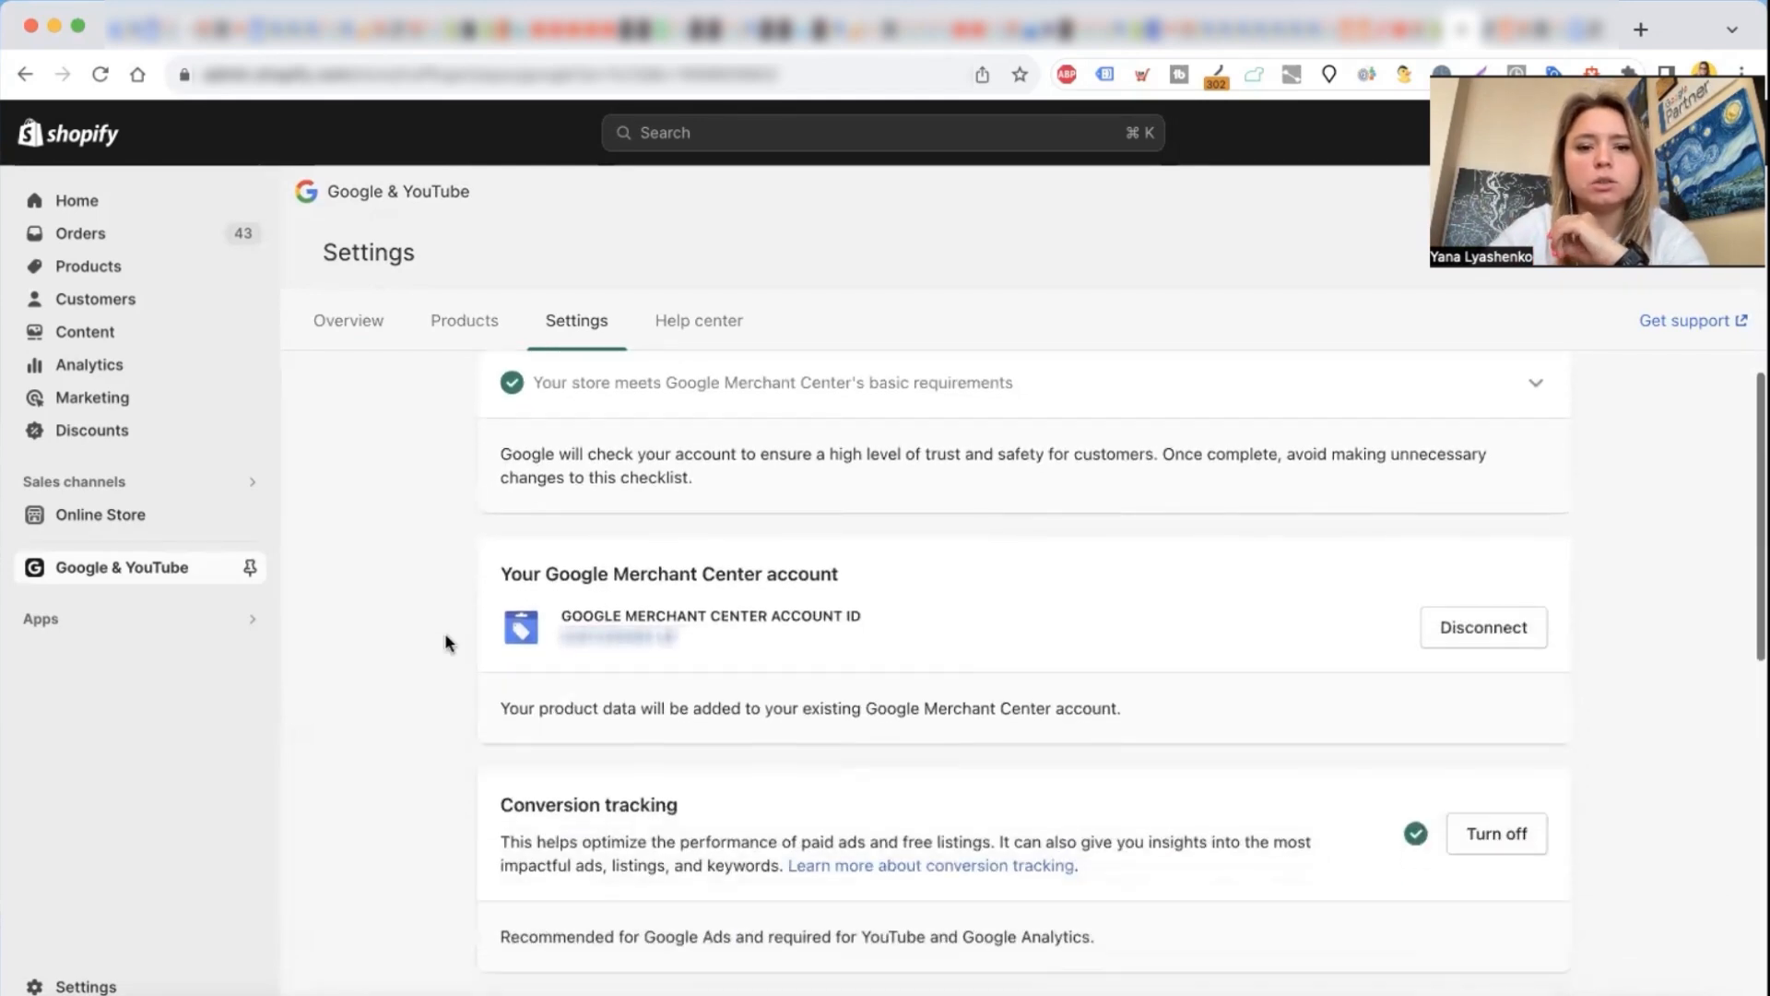
left_click_drag(497, 567, 689, 654)
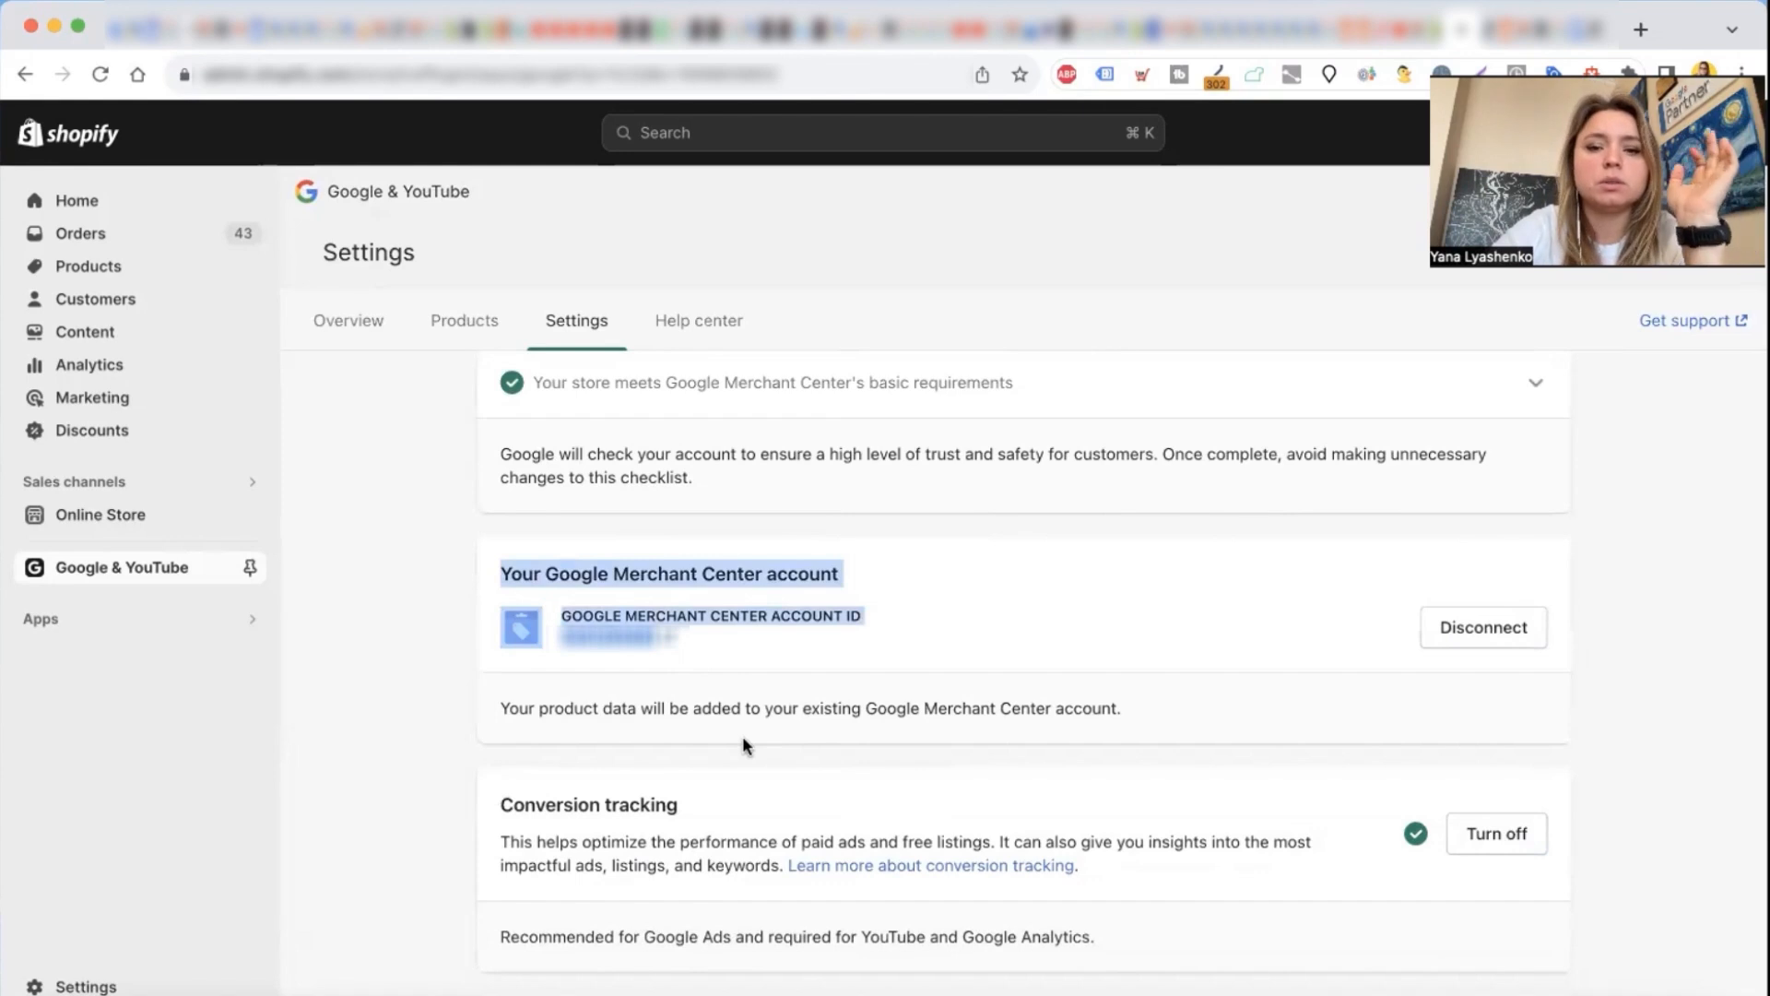
scroll(745, 745, "down", 2)
scroll(743, 745, "down", 10)
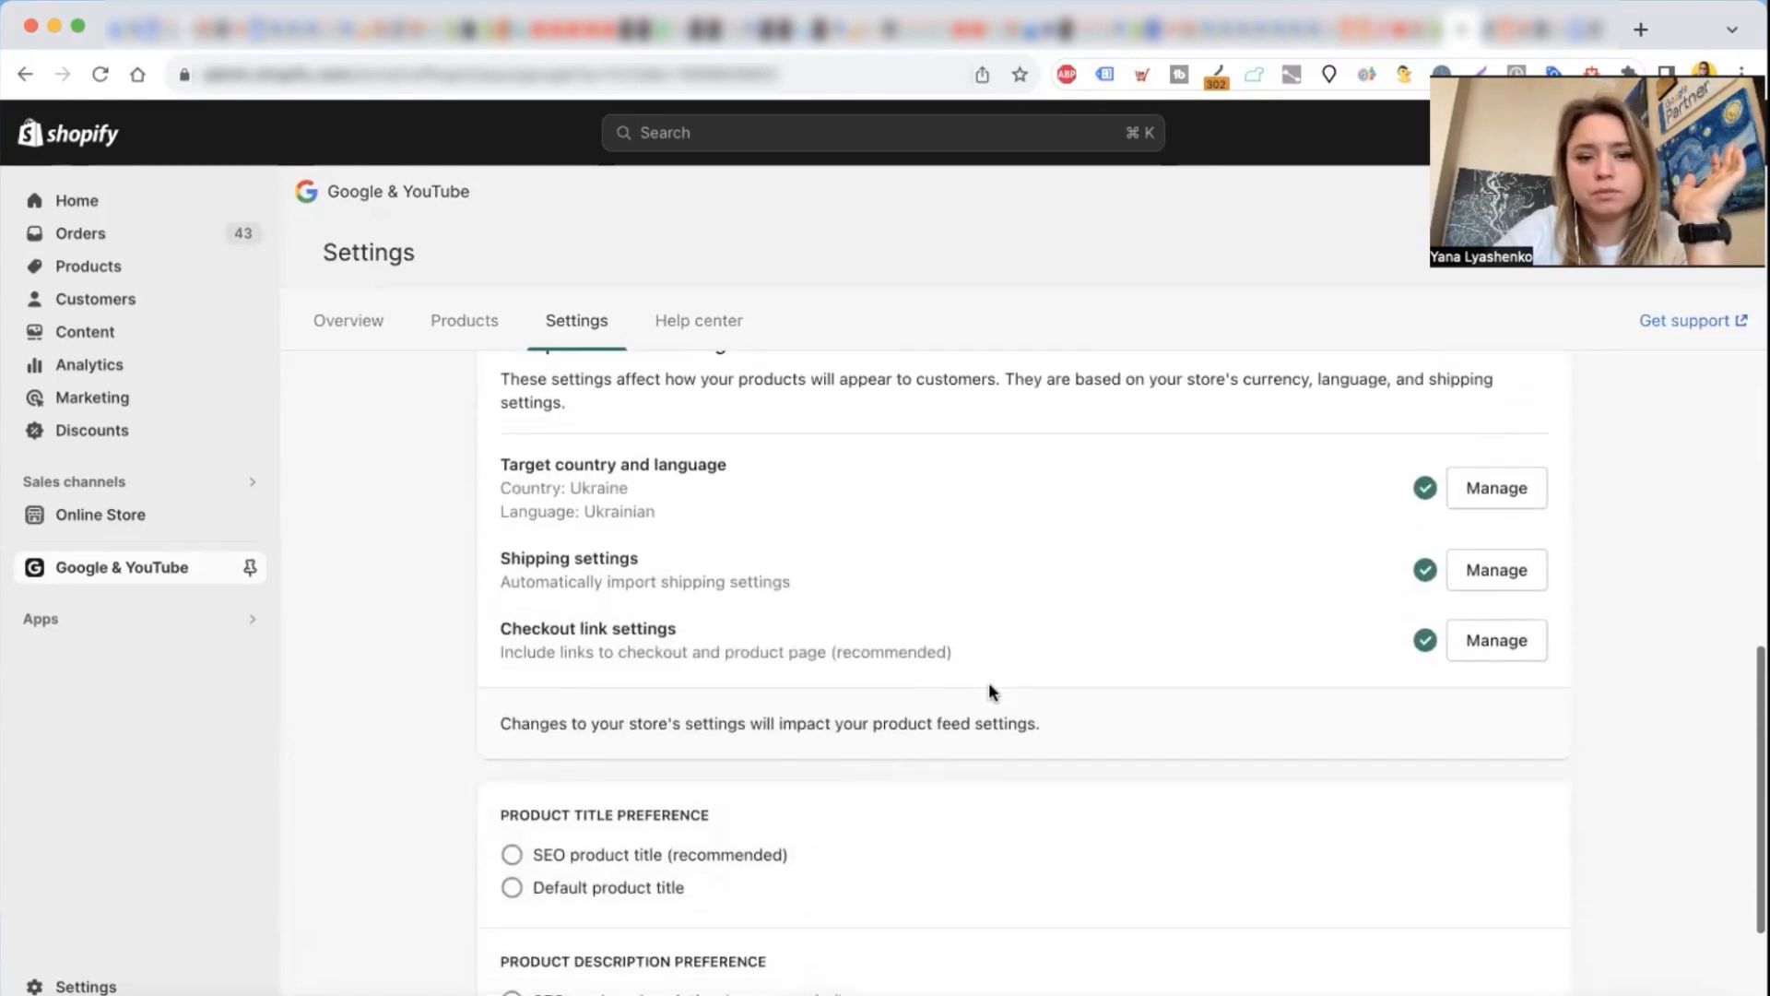
left_click_drag(529, 456, 645, 483)
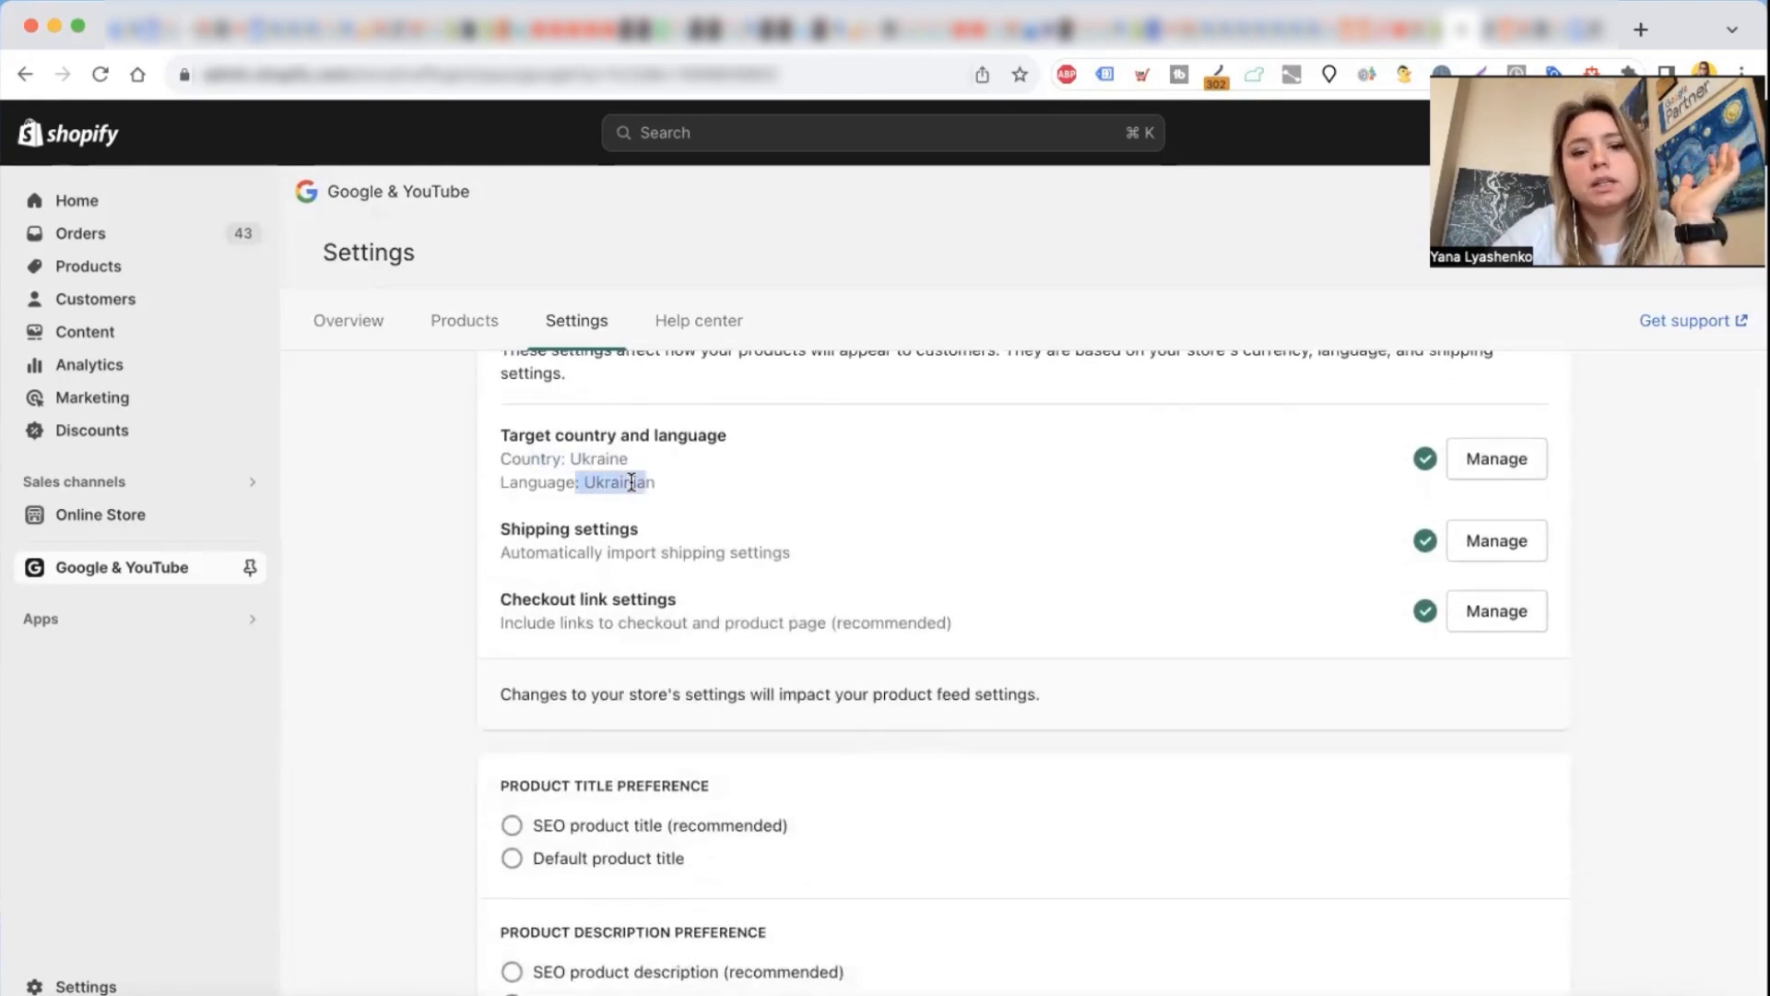
left_click_drag(500, 552, 801, 563)
scroll(764, 642, "down", 3)
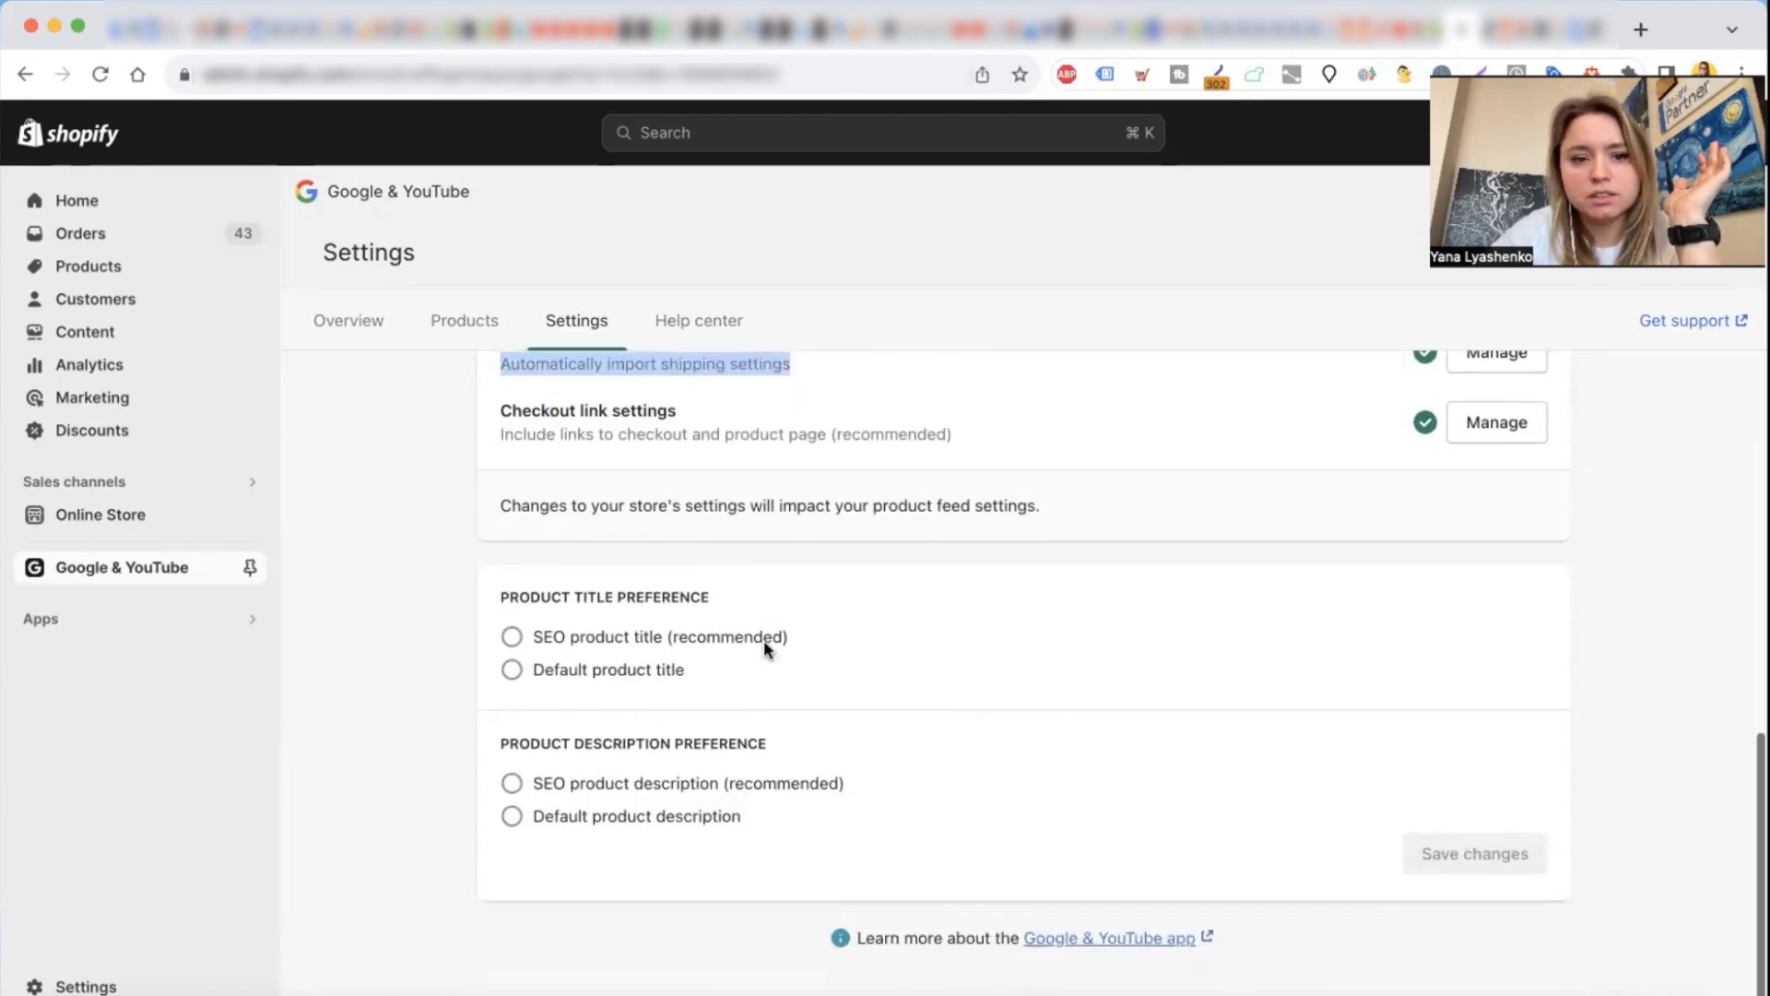
Choose SEO product title and SEO product description for the feed and save the changes
left_click(512, 636)
left_click(511, 783)
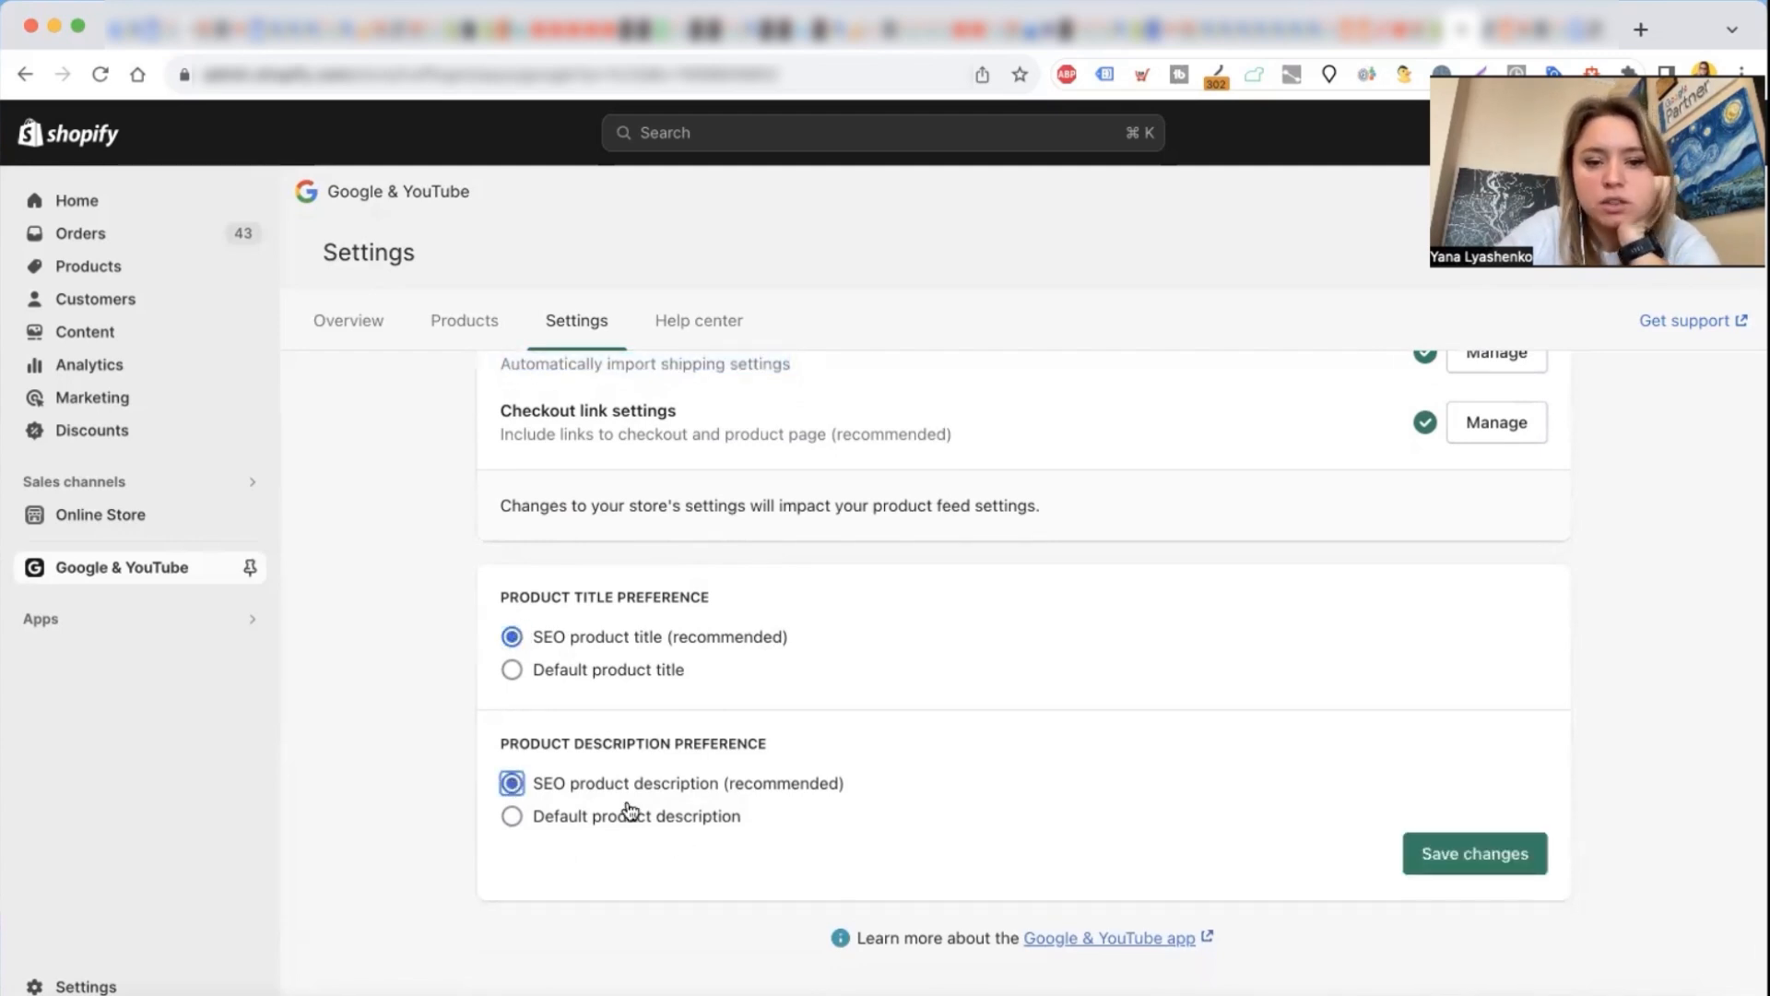
left_click(1484, 854)
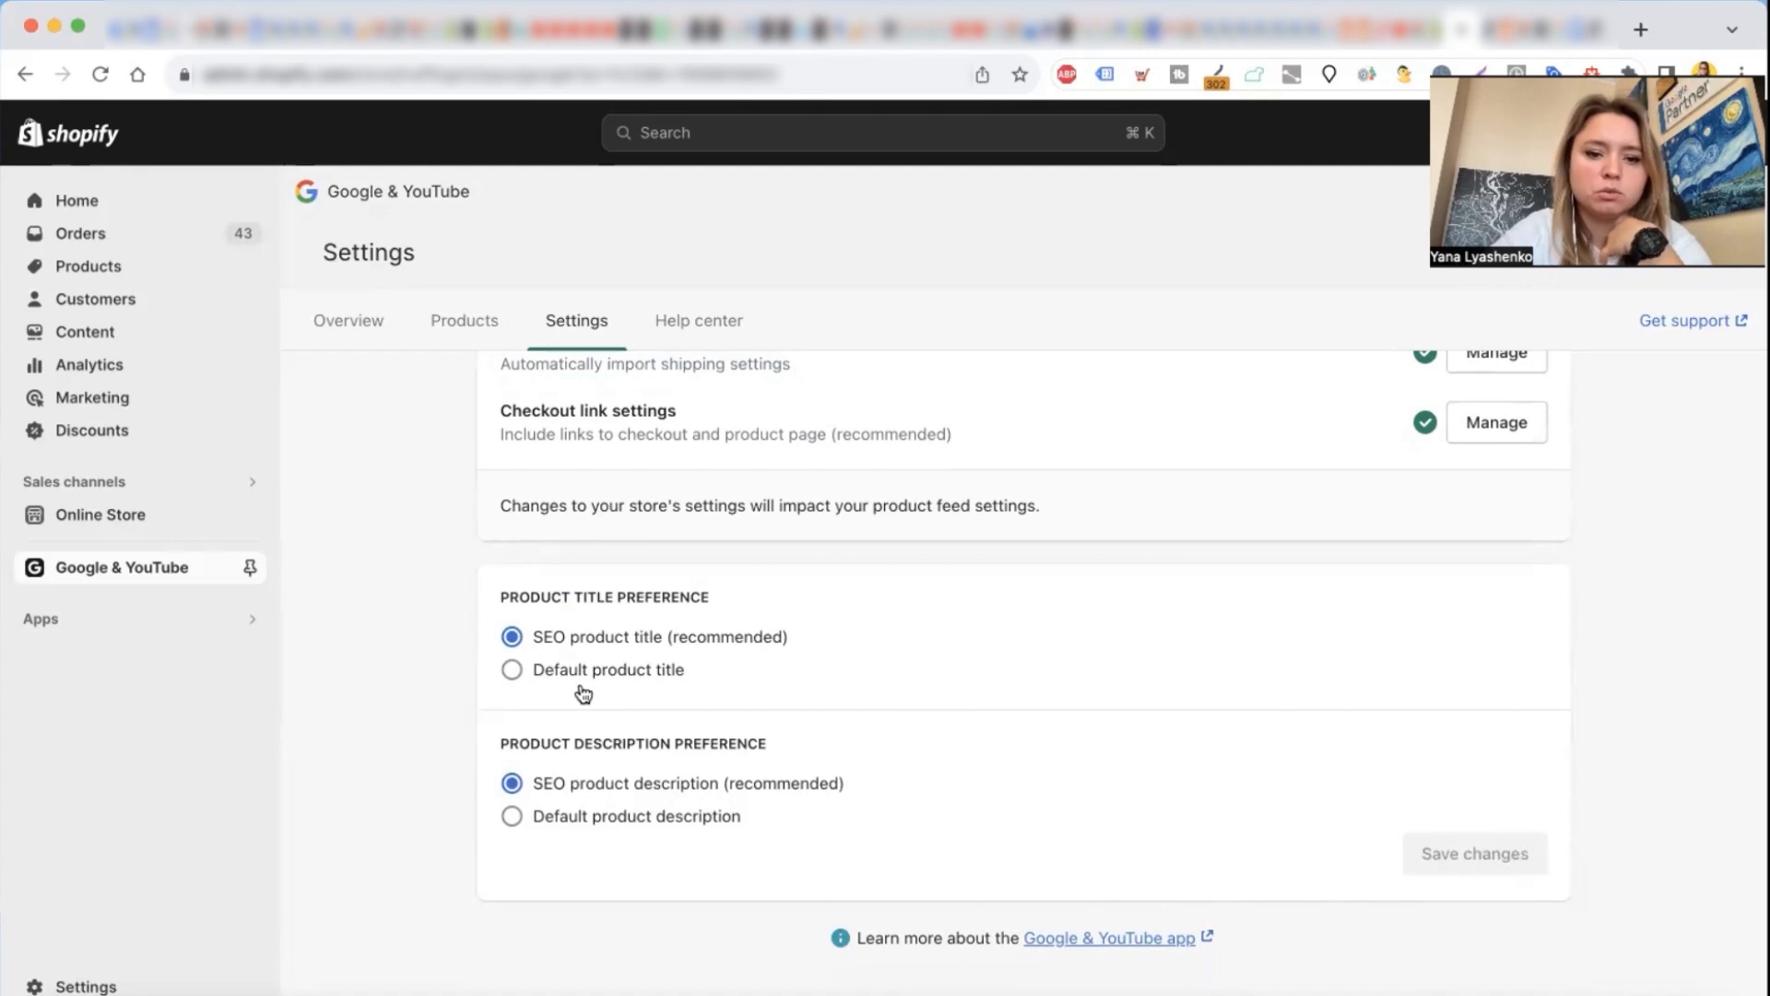
scroll(894, 746, "up", 10)
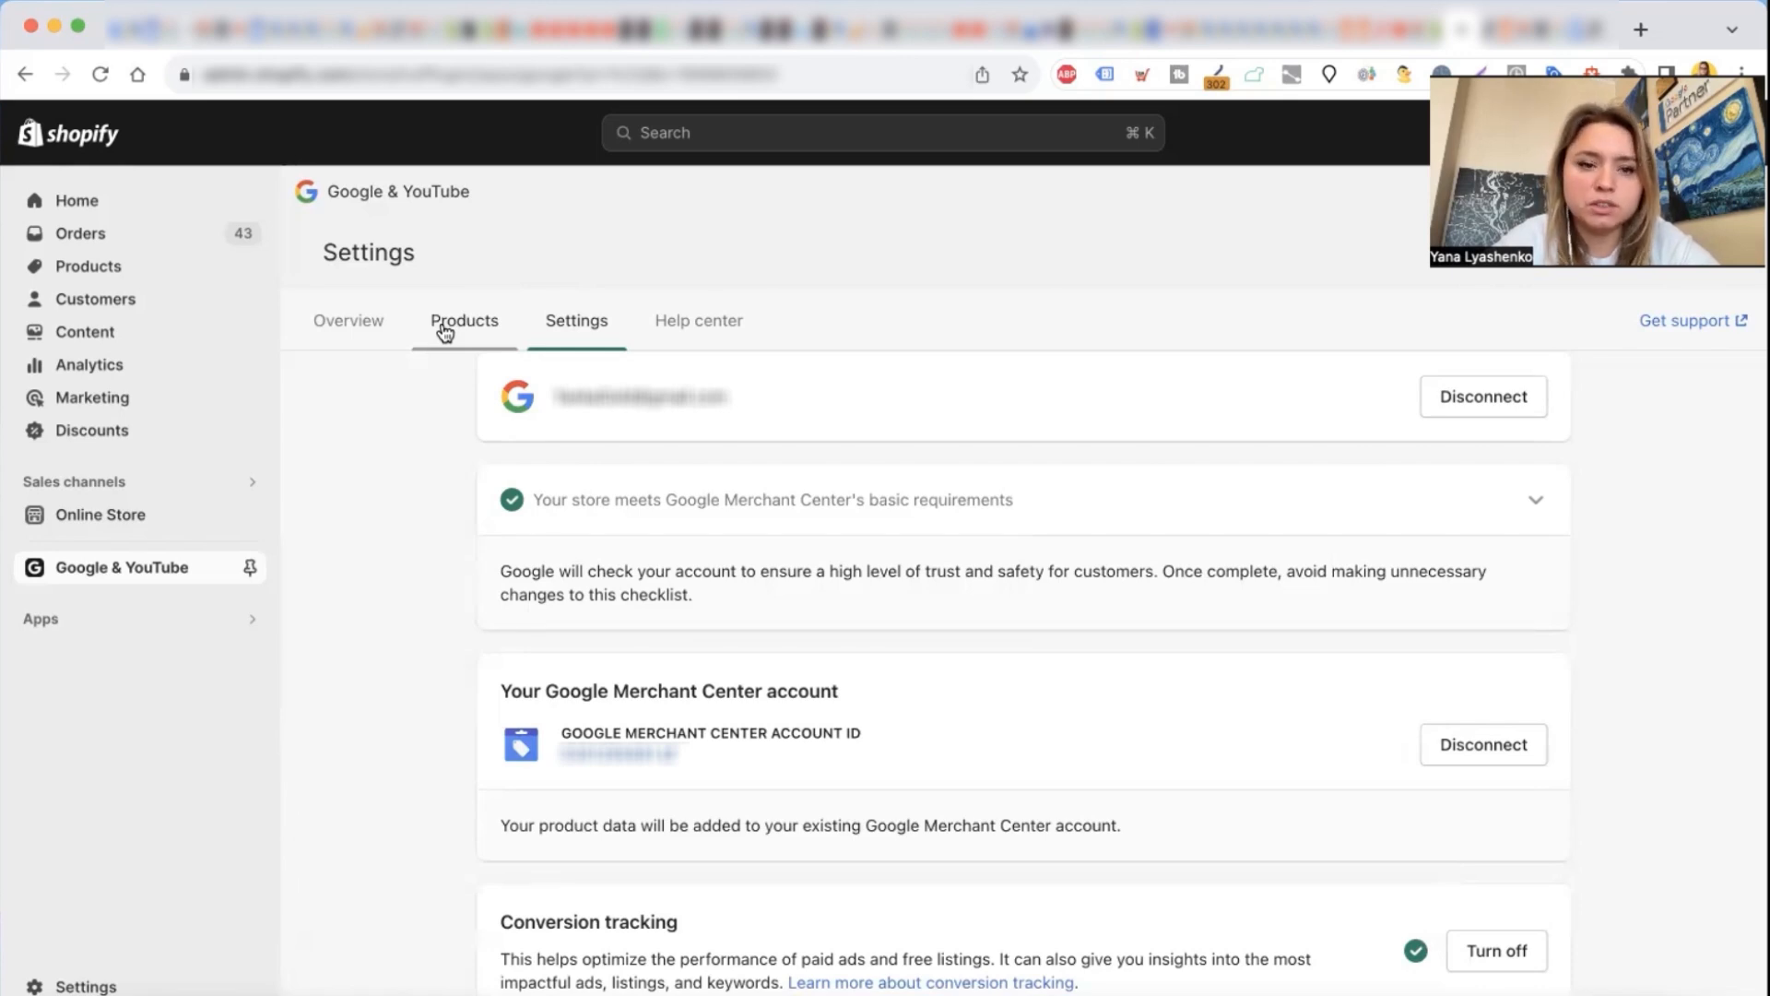
Return to the Google & YouTube Overview and scroll down toward the Performance Max card
left_click(352, 320)
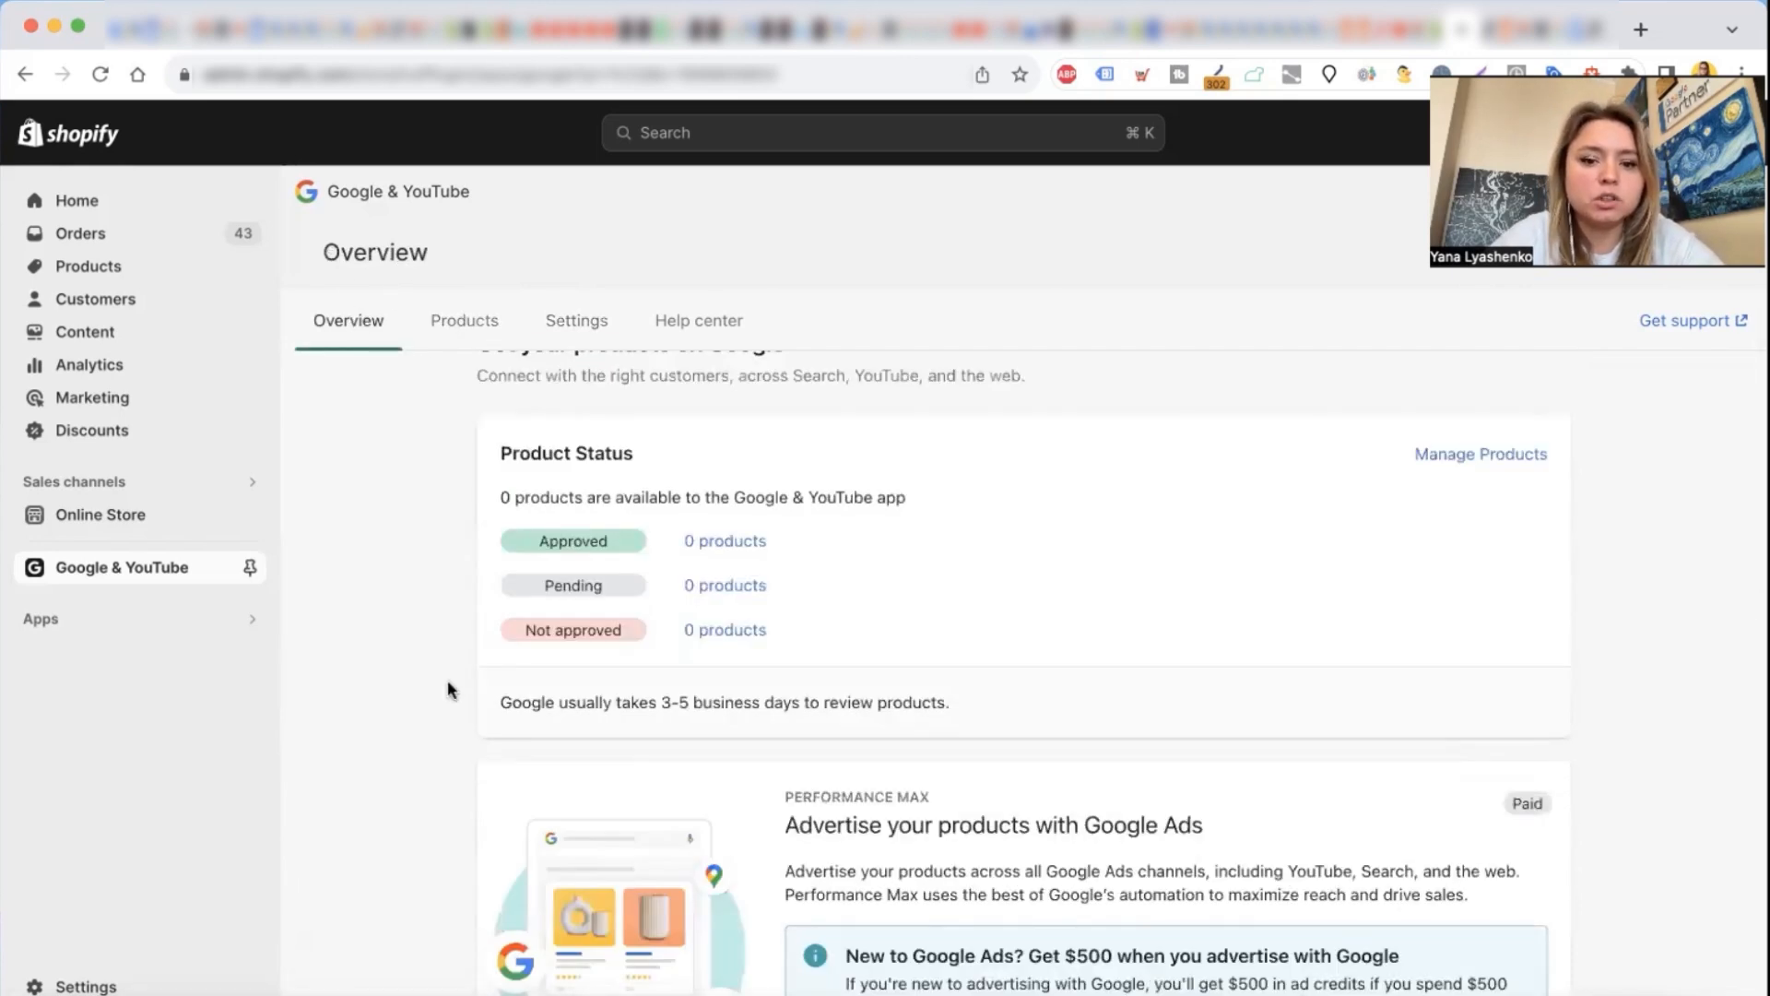
scroll(448, 689, "down", 3)
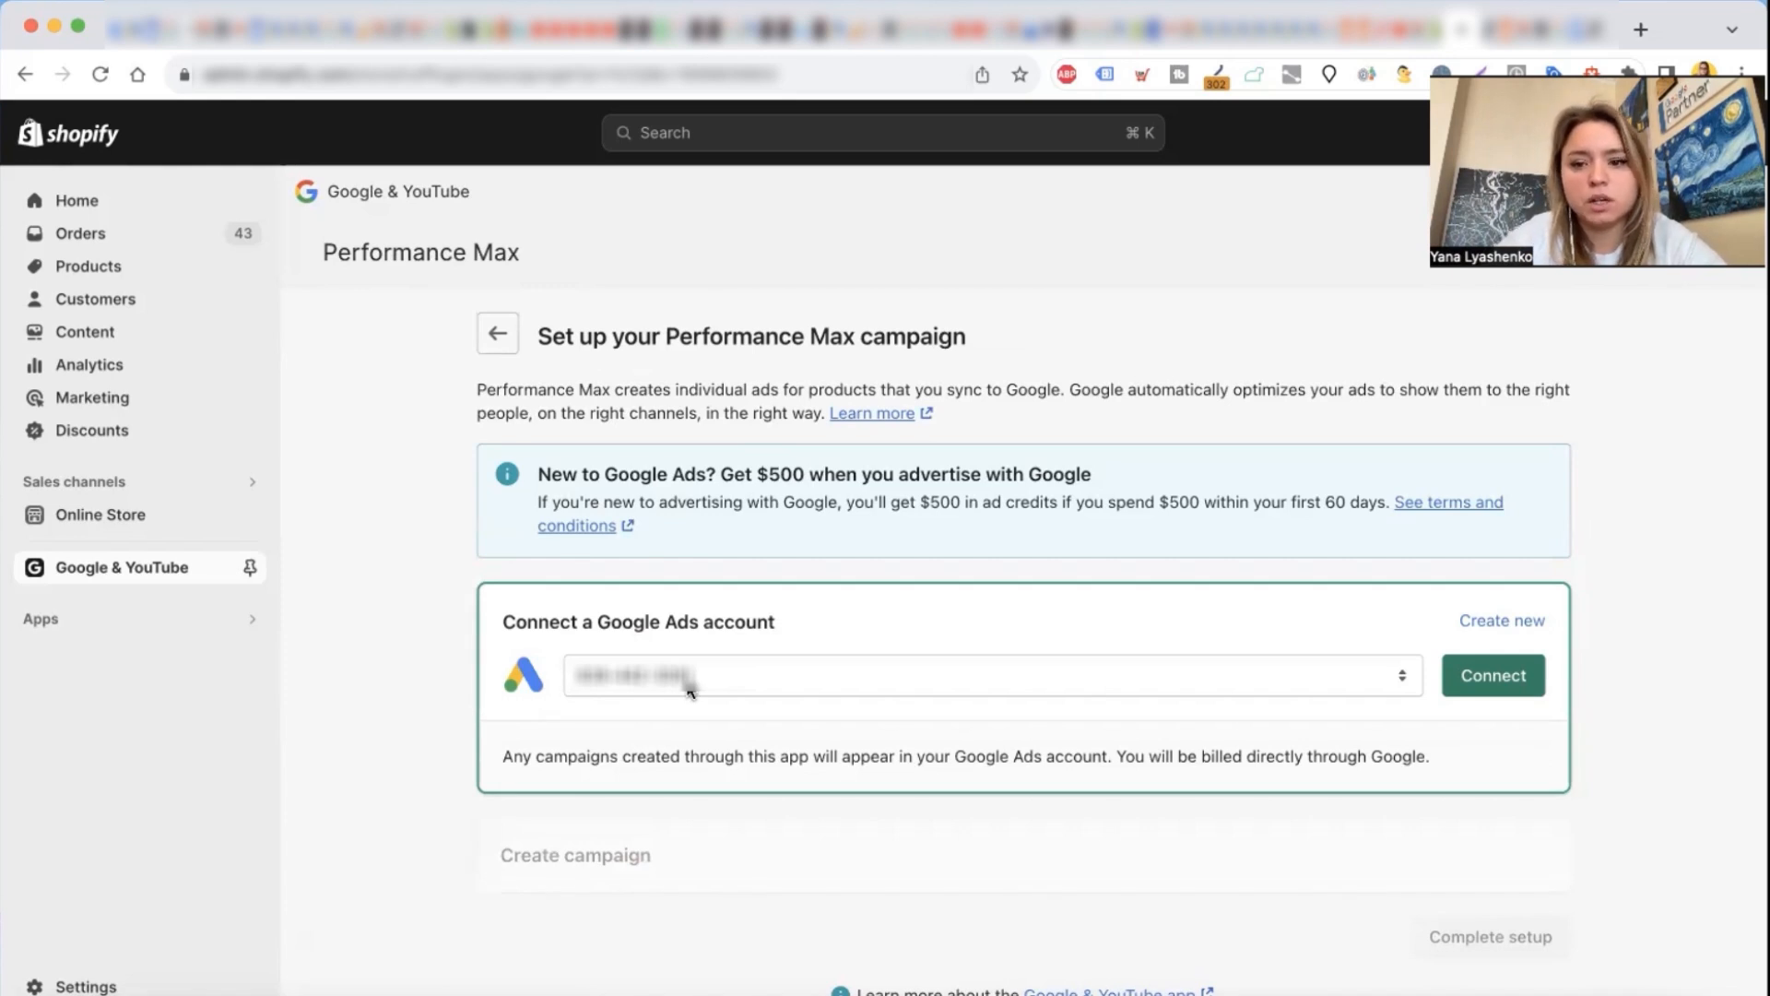
Create a new Google Ads account, noting the $500 ad credit offer and the connected account ID
left_click(1484, 622)
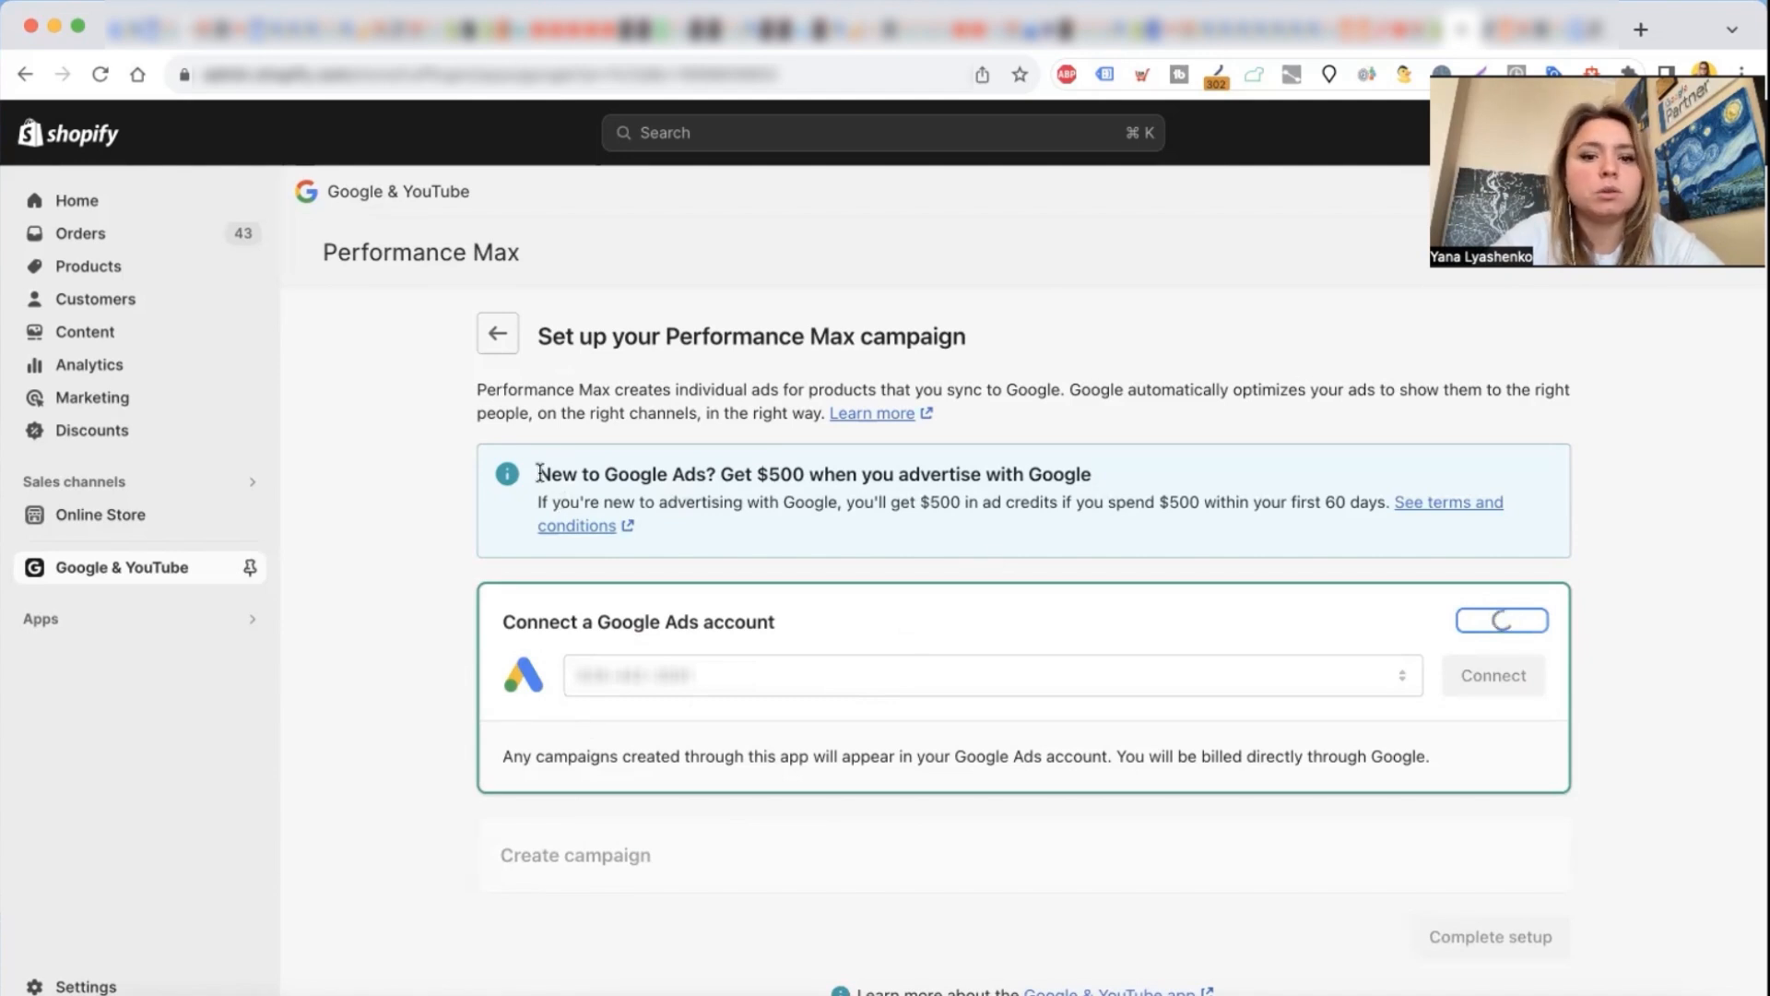
left_click_drag(539, 472, 963, 527)
left_click(948, 511)
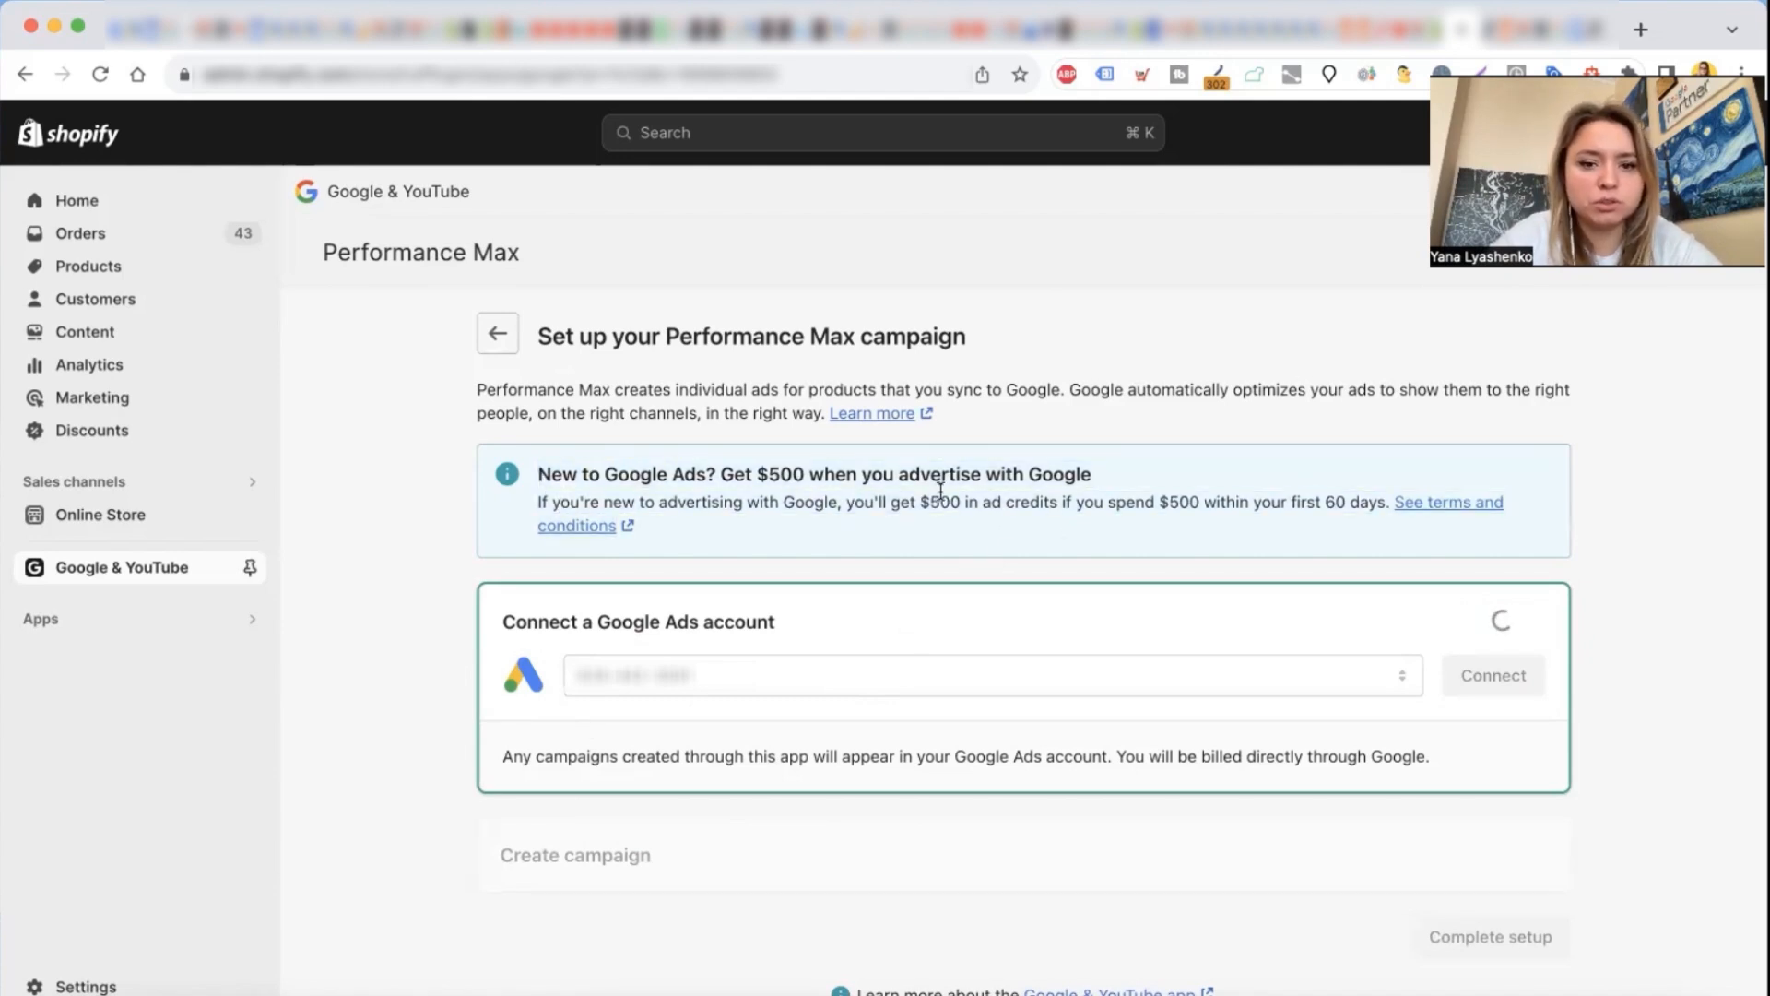
left_click(944, 502)
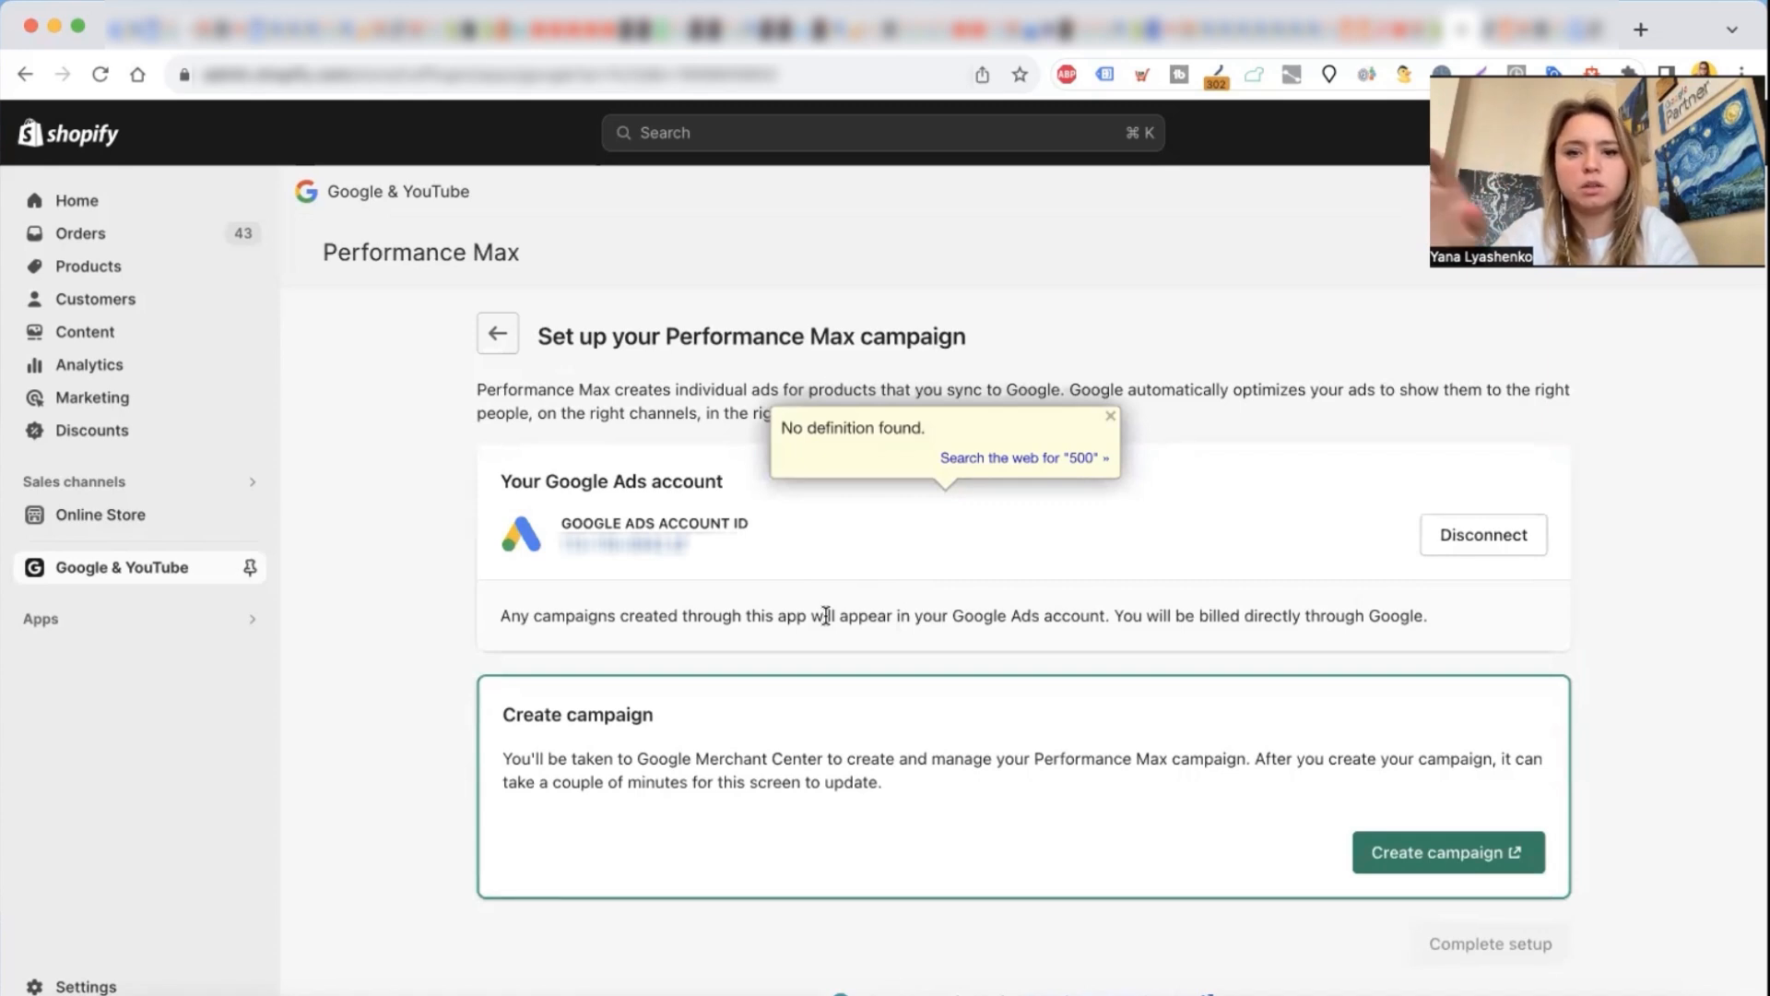
left_click(1111, 412)
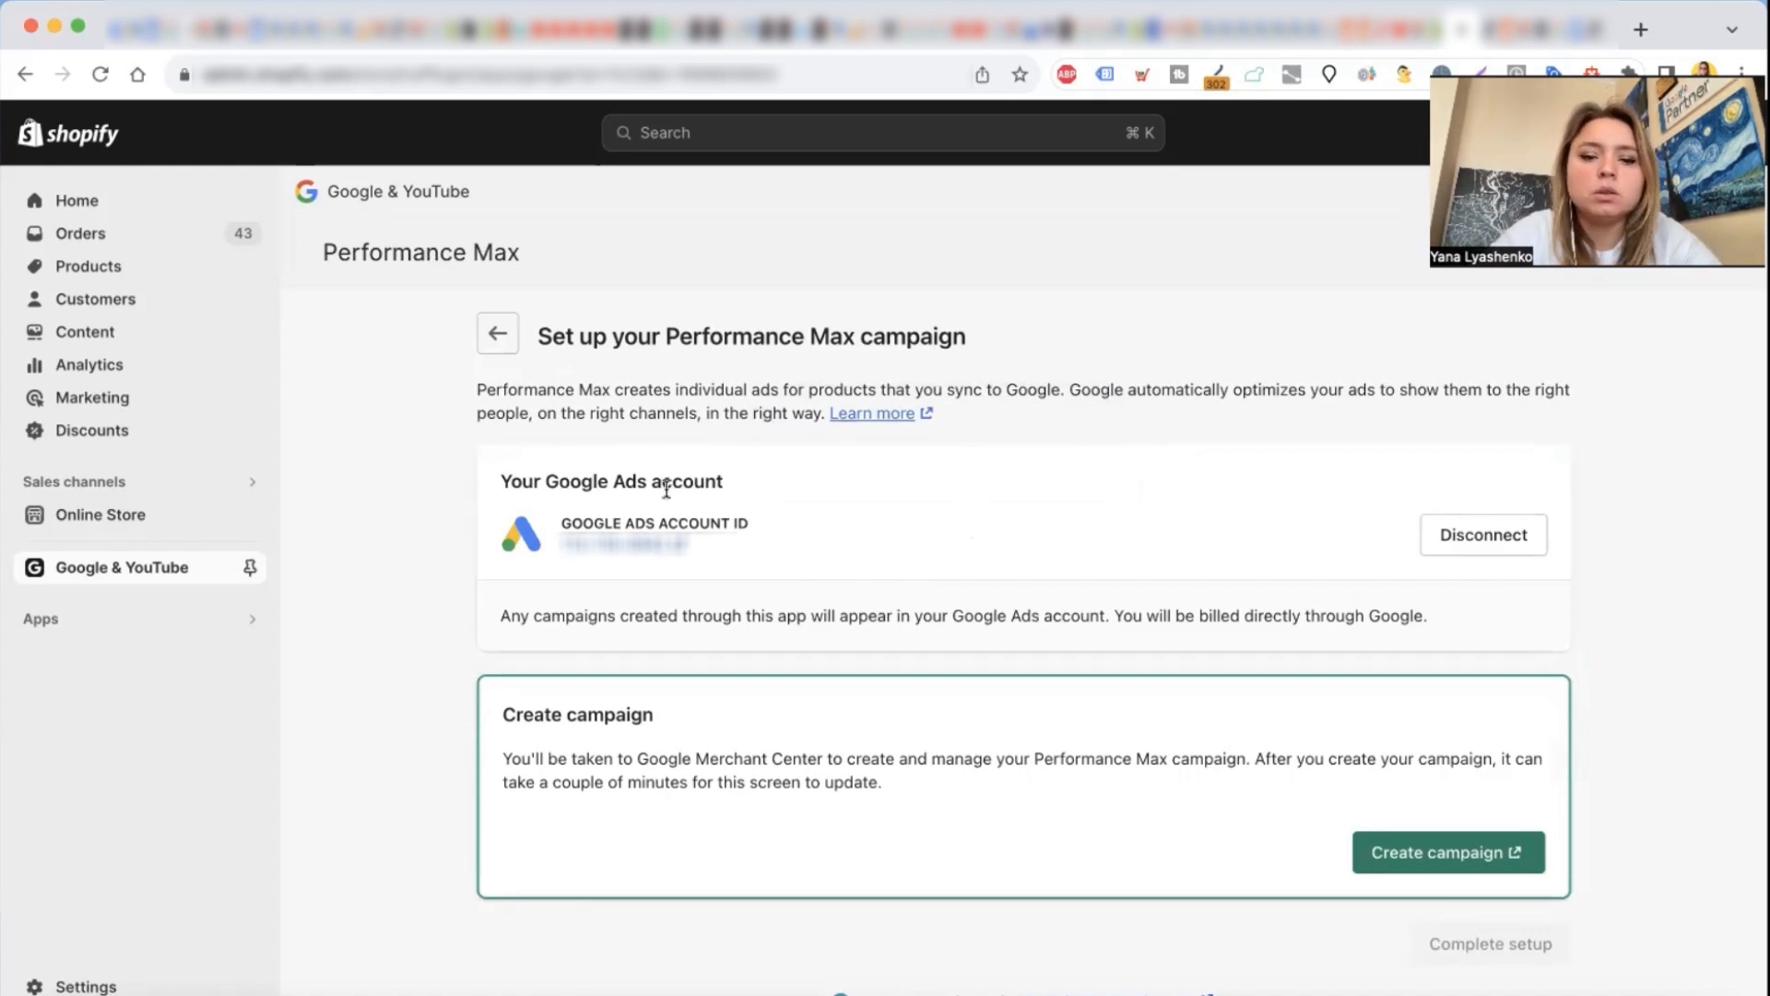
left_click_drag(554, 559, 668, 566)
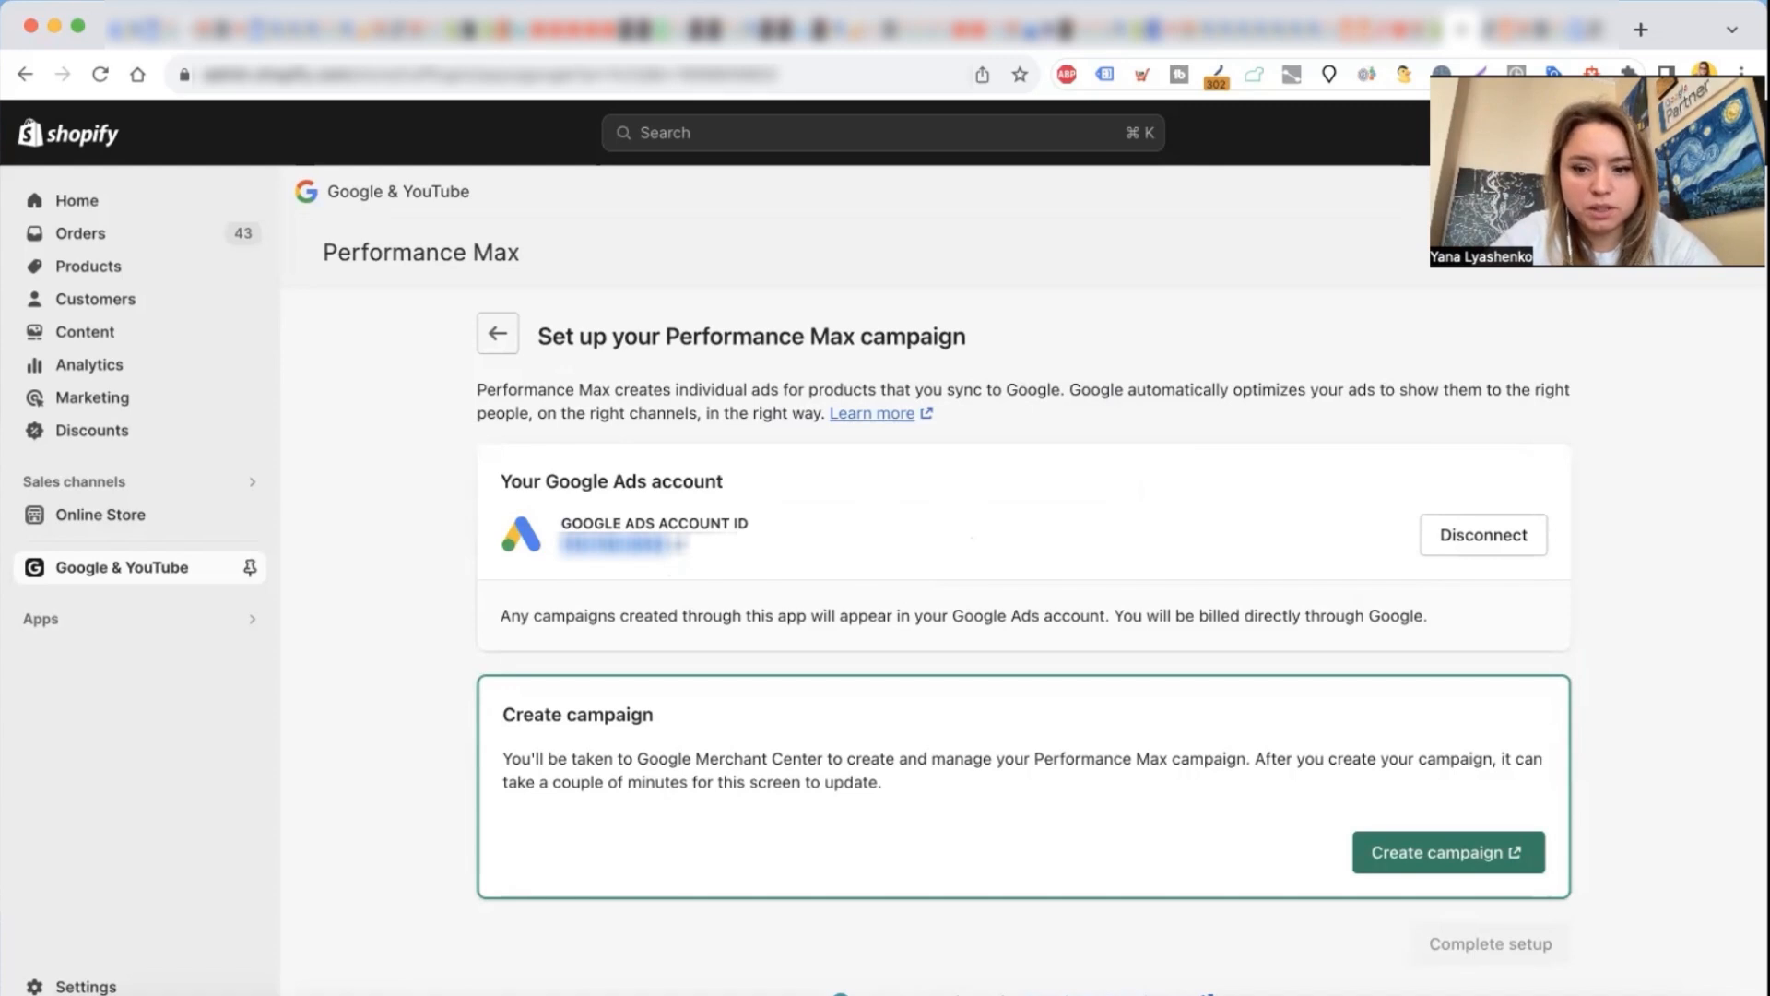
Start the Performance Max campaign in Merchant Center, then open the connected Google Ads account in a new tab
left_click(1410, 853)
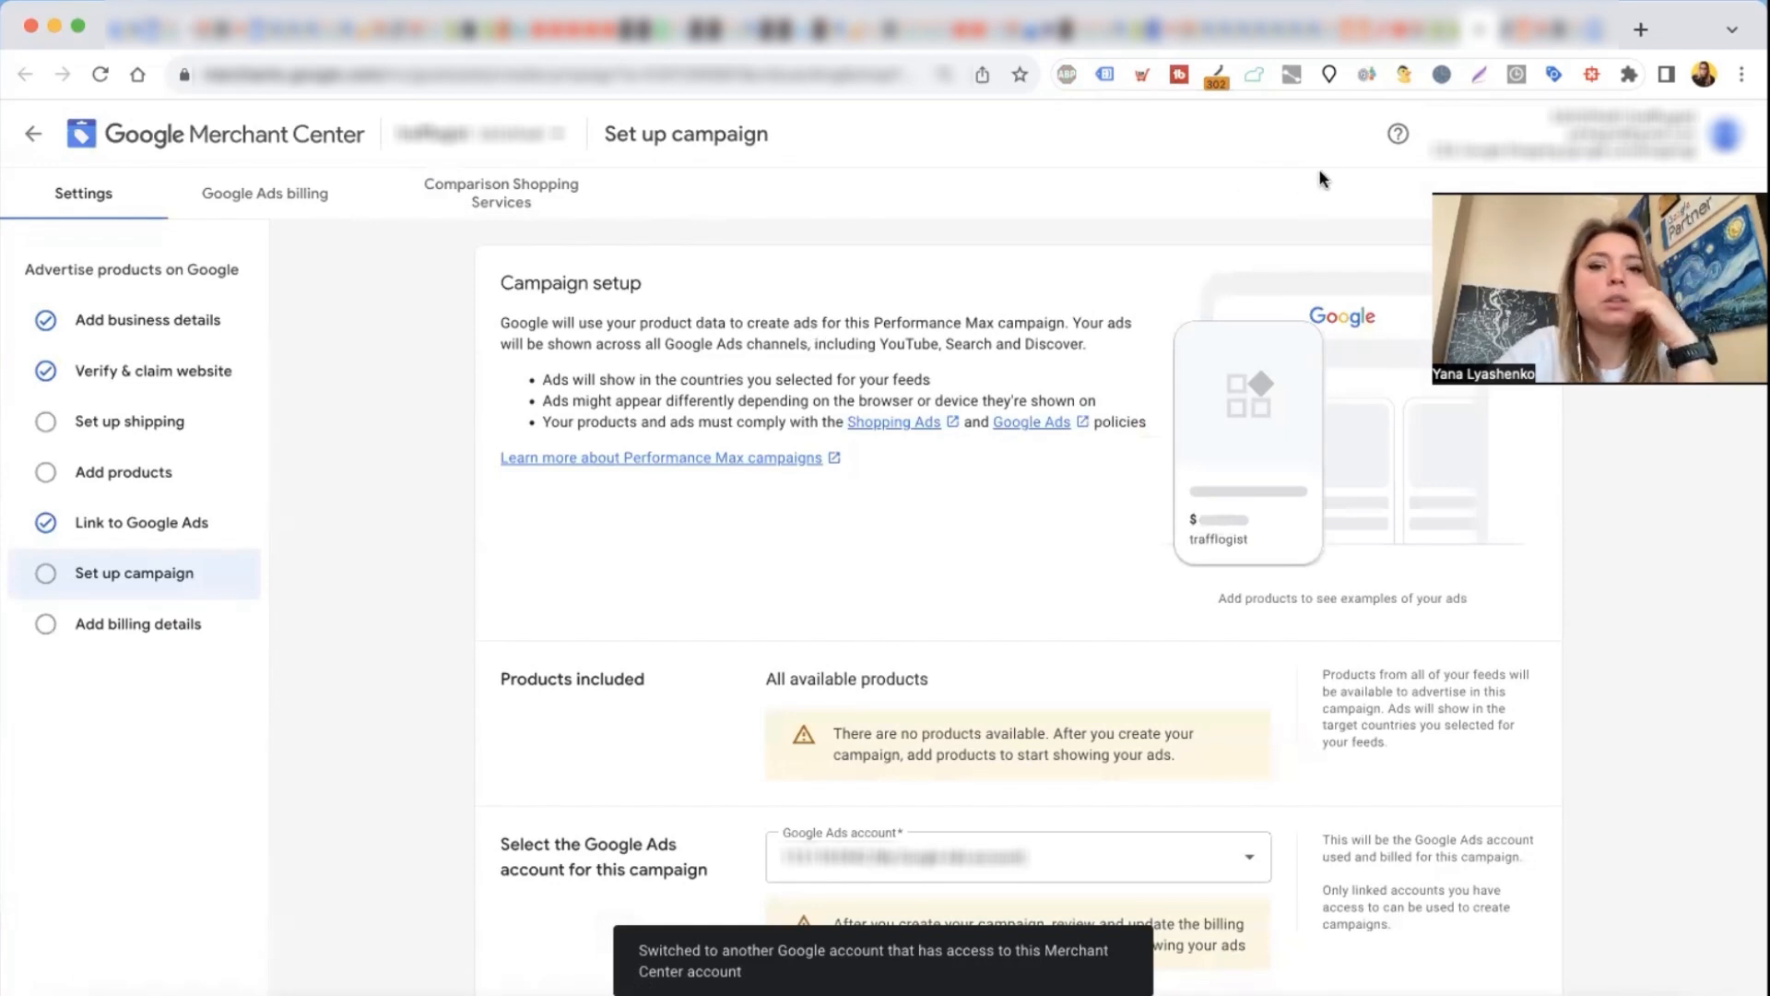
left_click(1455, 41)
left_click(676, 545)
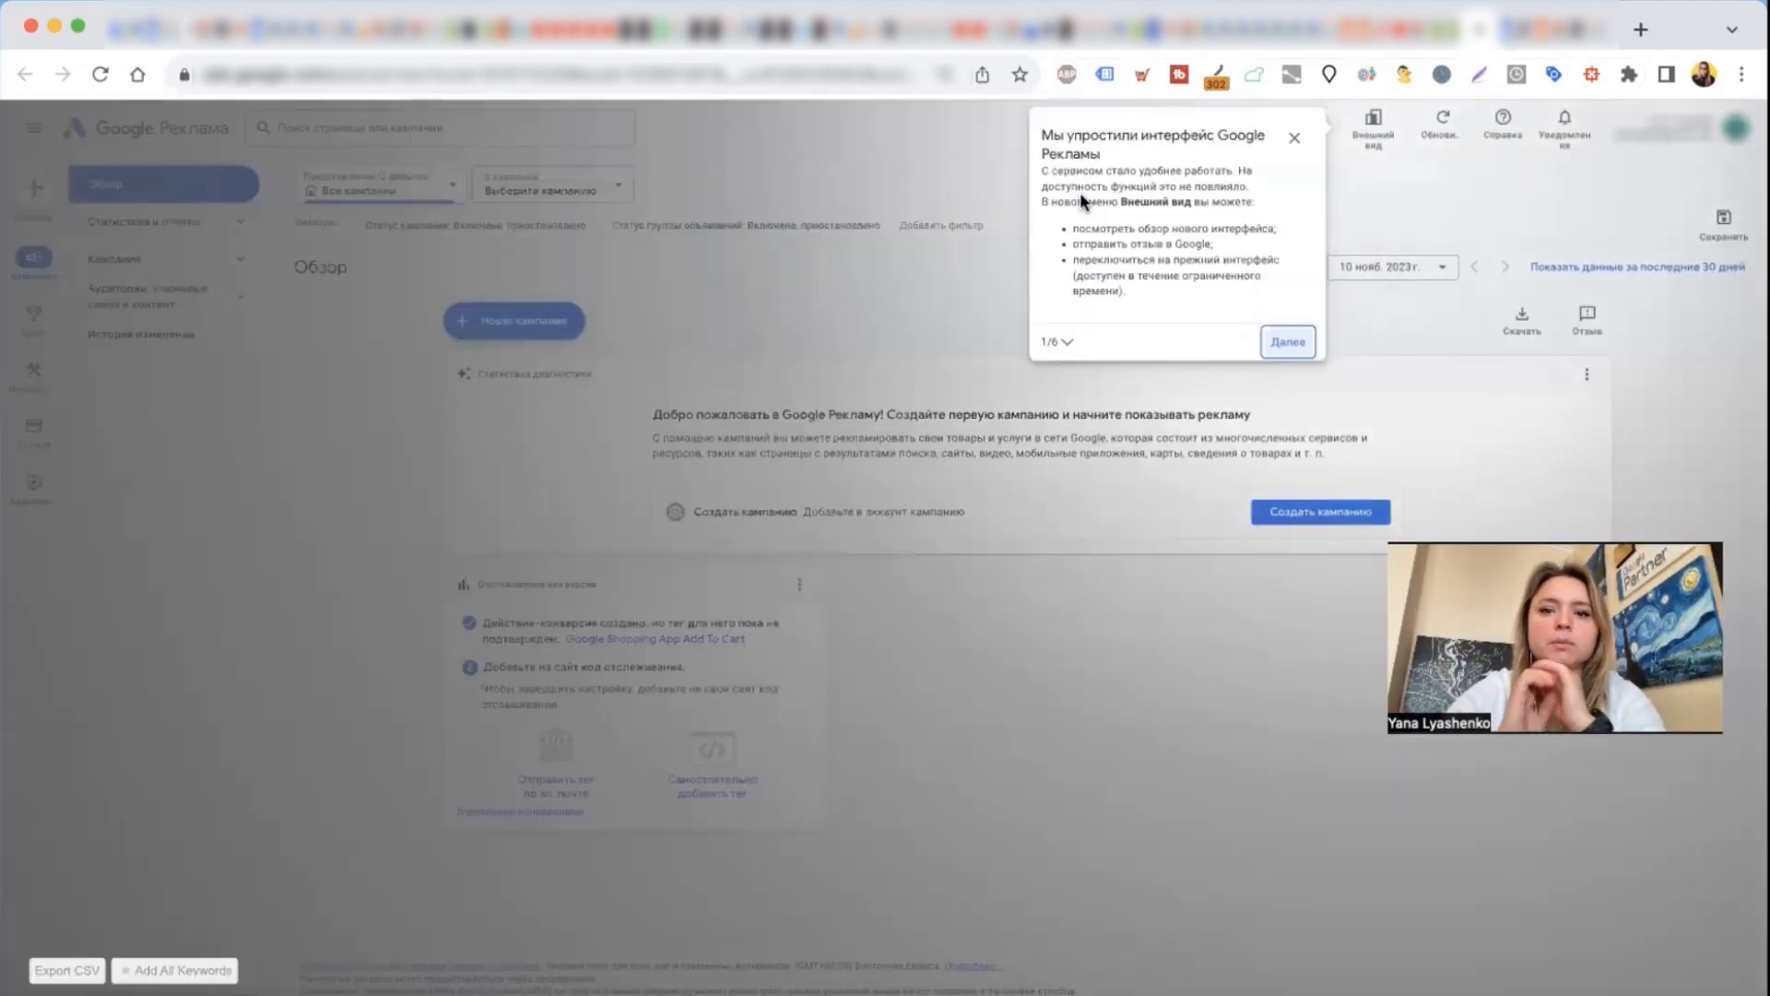
Dismiss the Google Ads tour and show all conversion actions from Goals > Conversions > Summary with the column editor's attributes expanded
left_click(1294, 138)
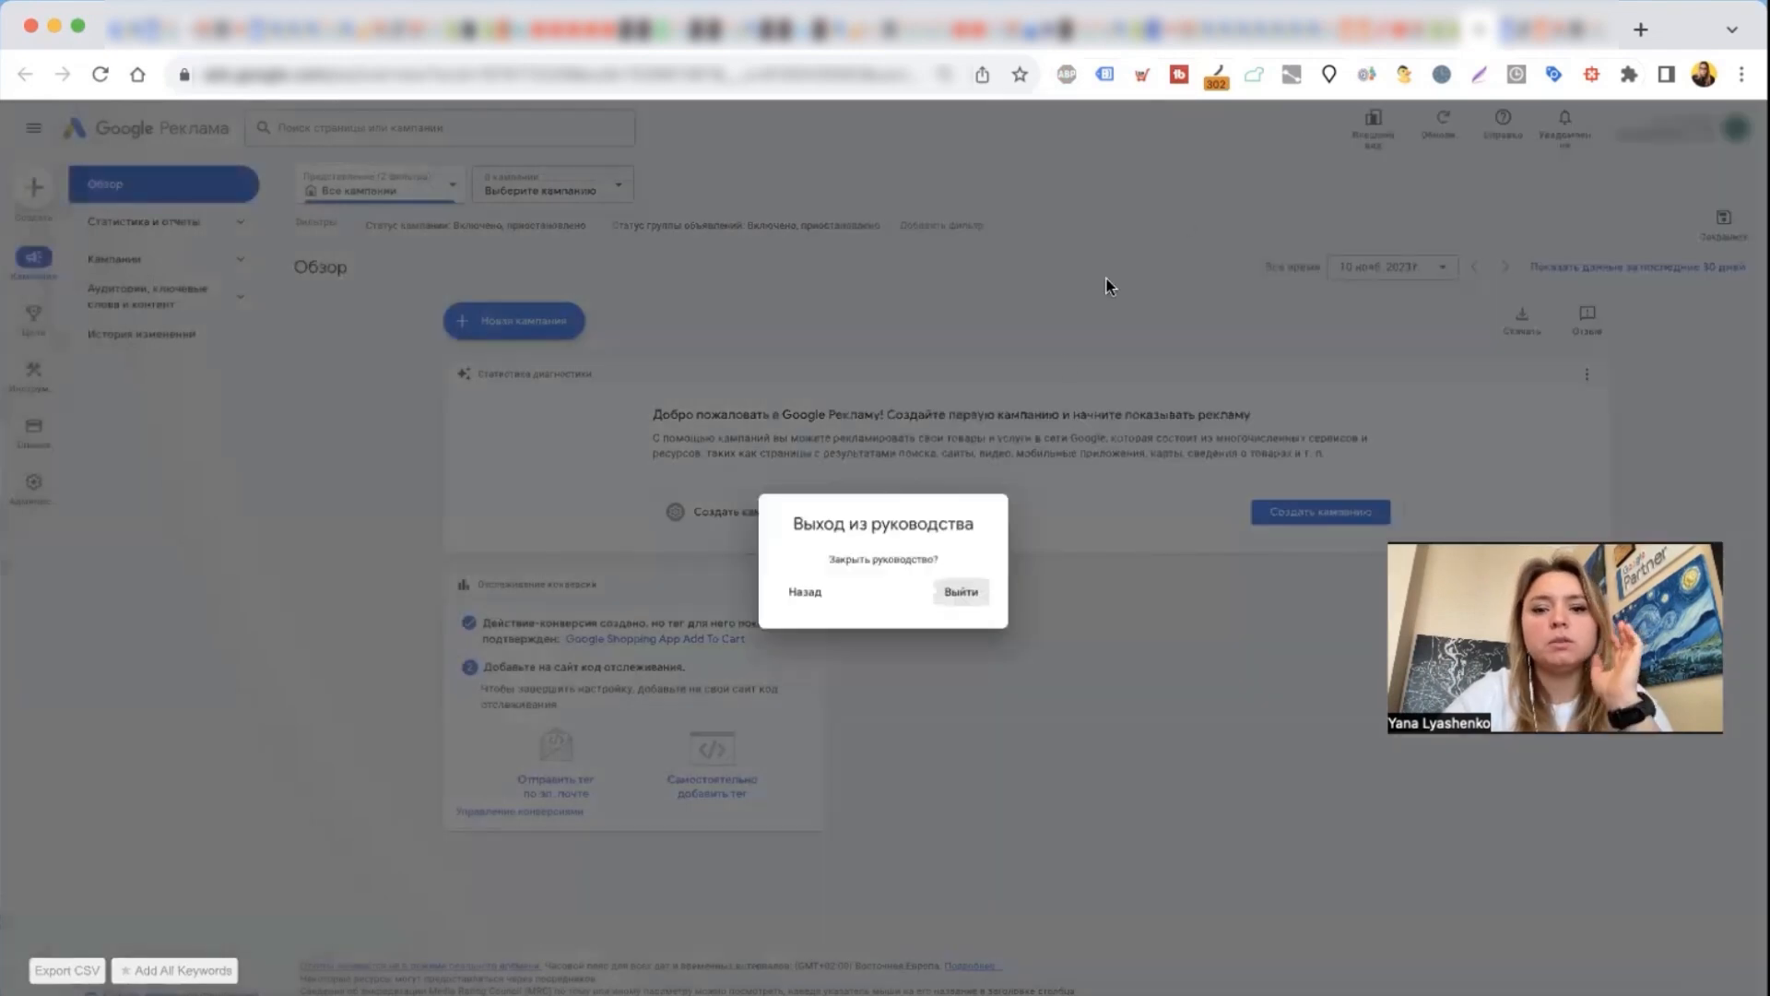
left_click(963, 595)
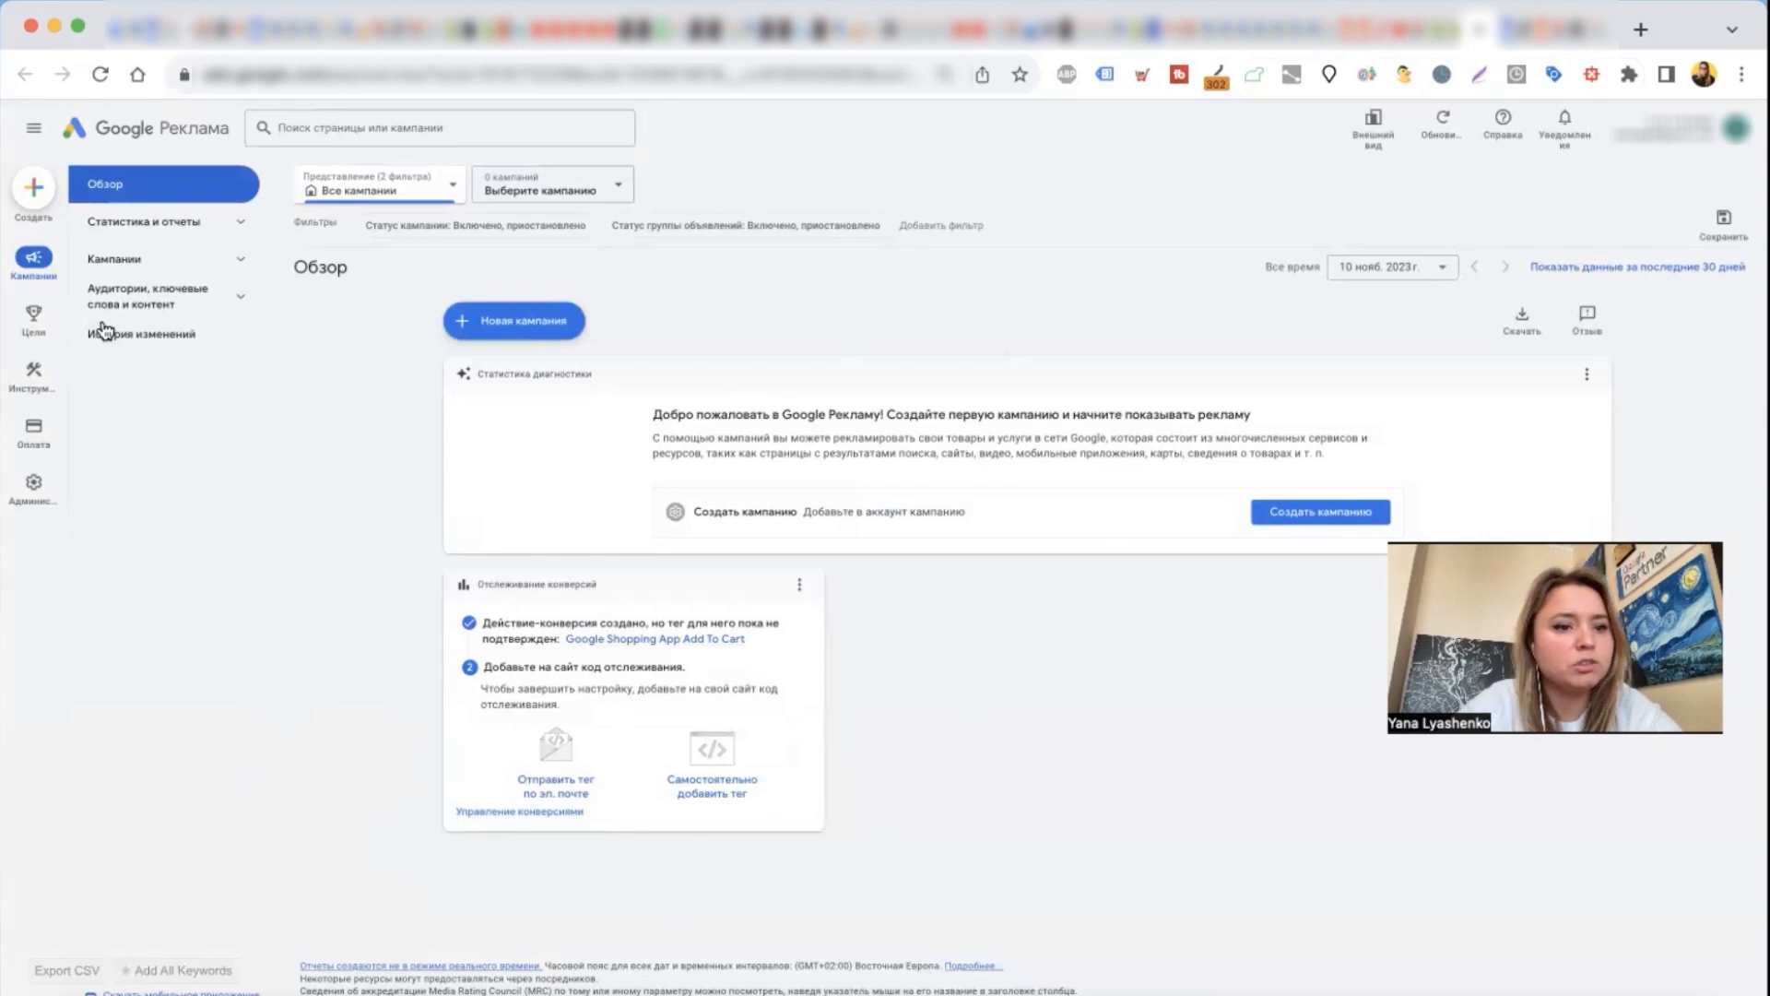
mouse_move(28, 327)
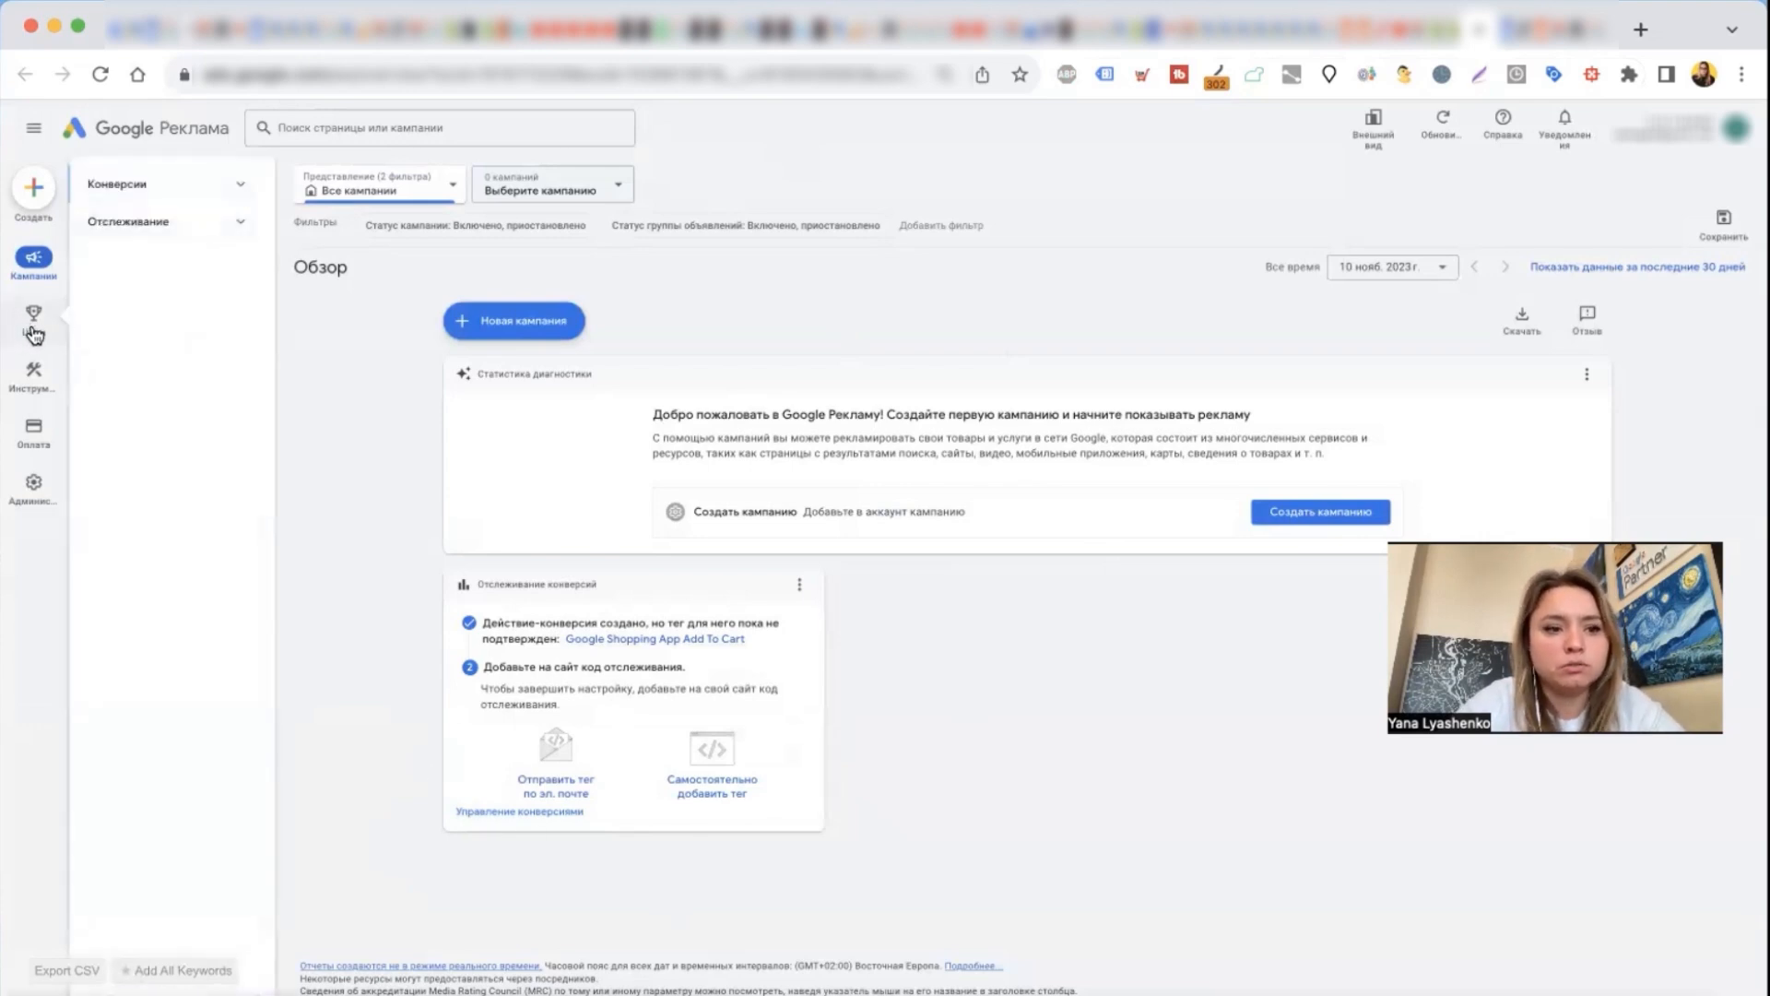
left_click(235, 184)
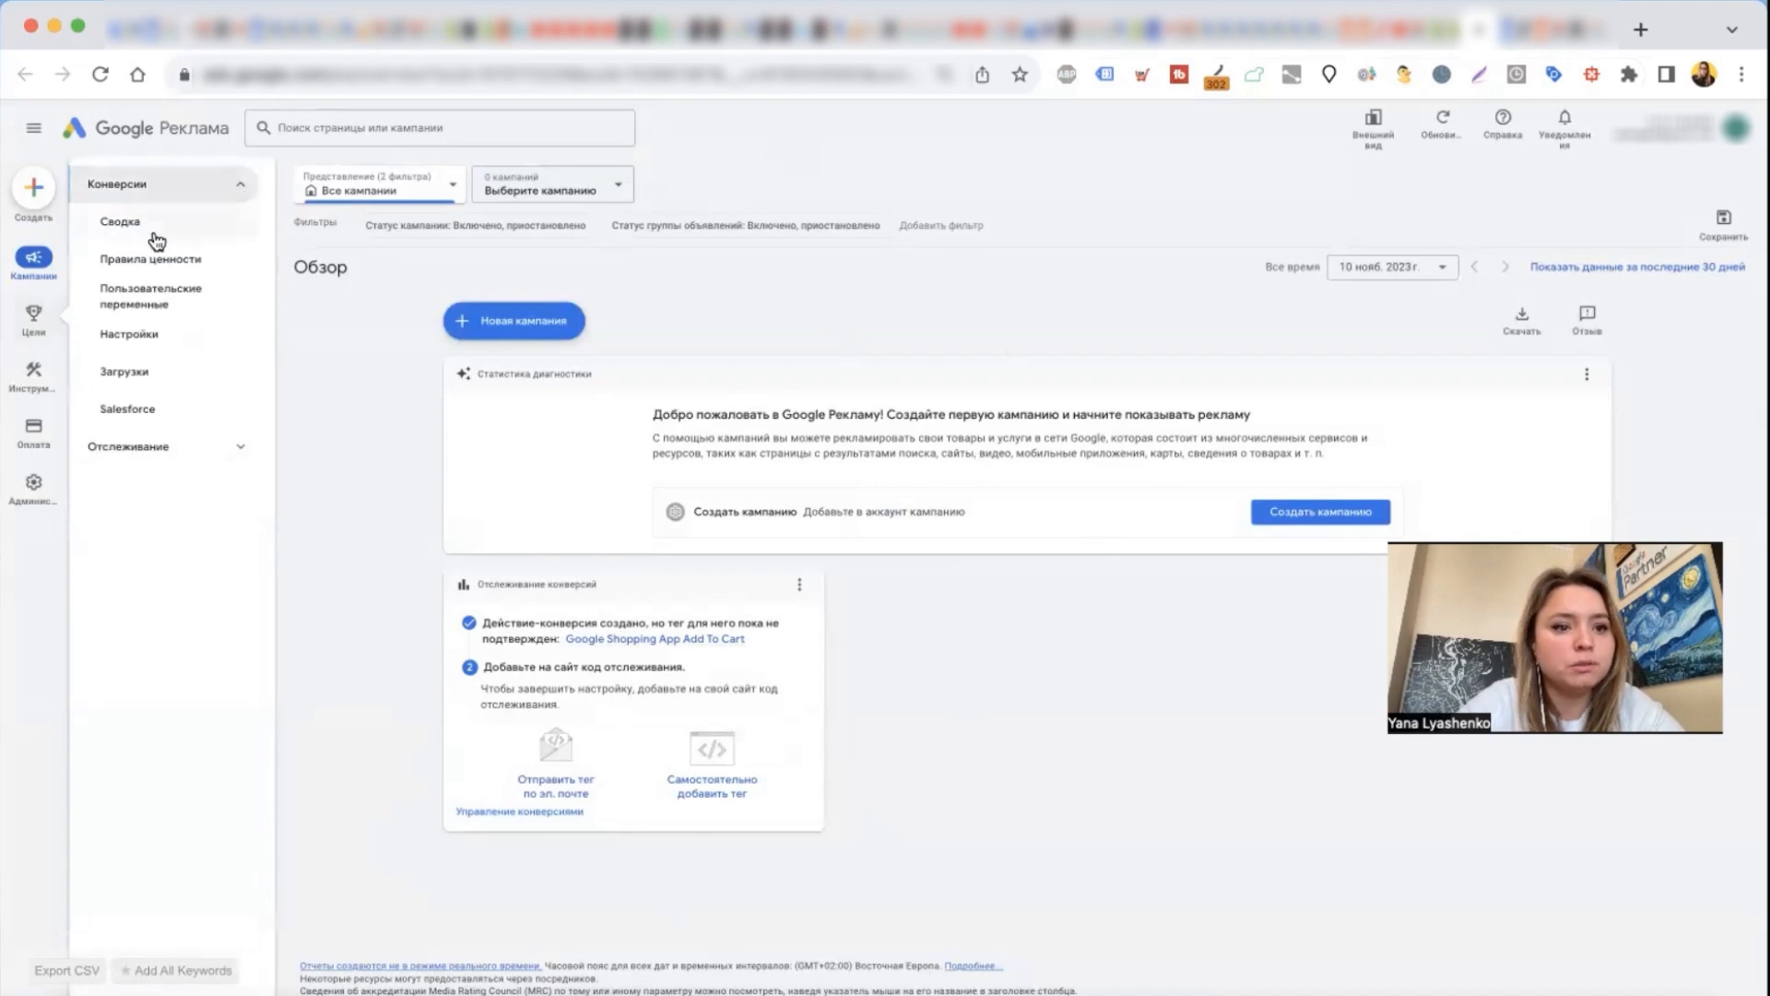
left_click(157, 242)
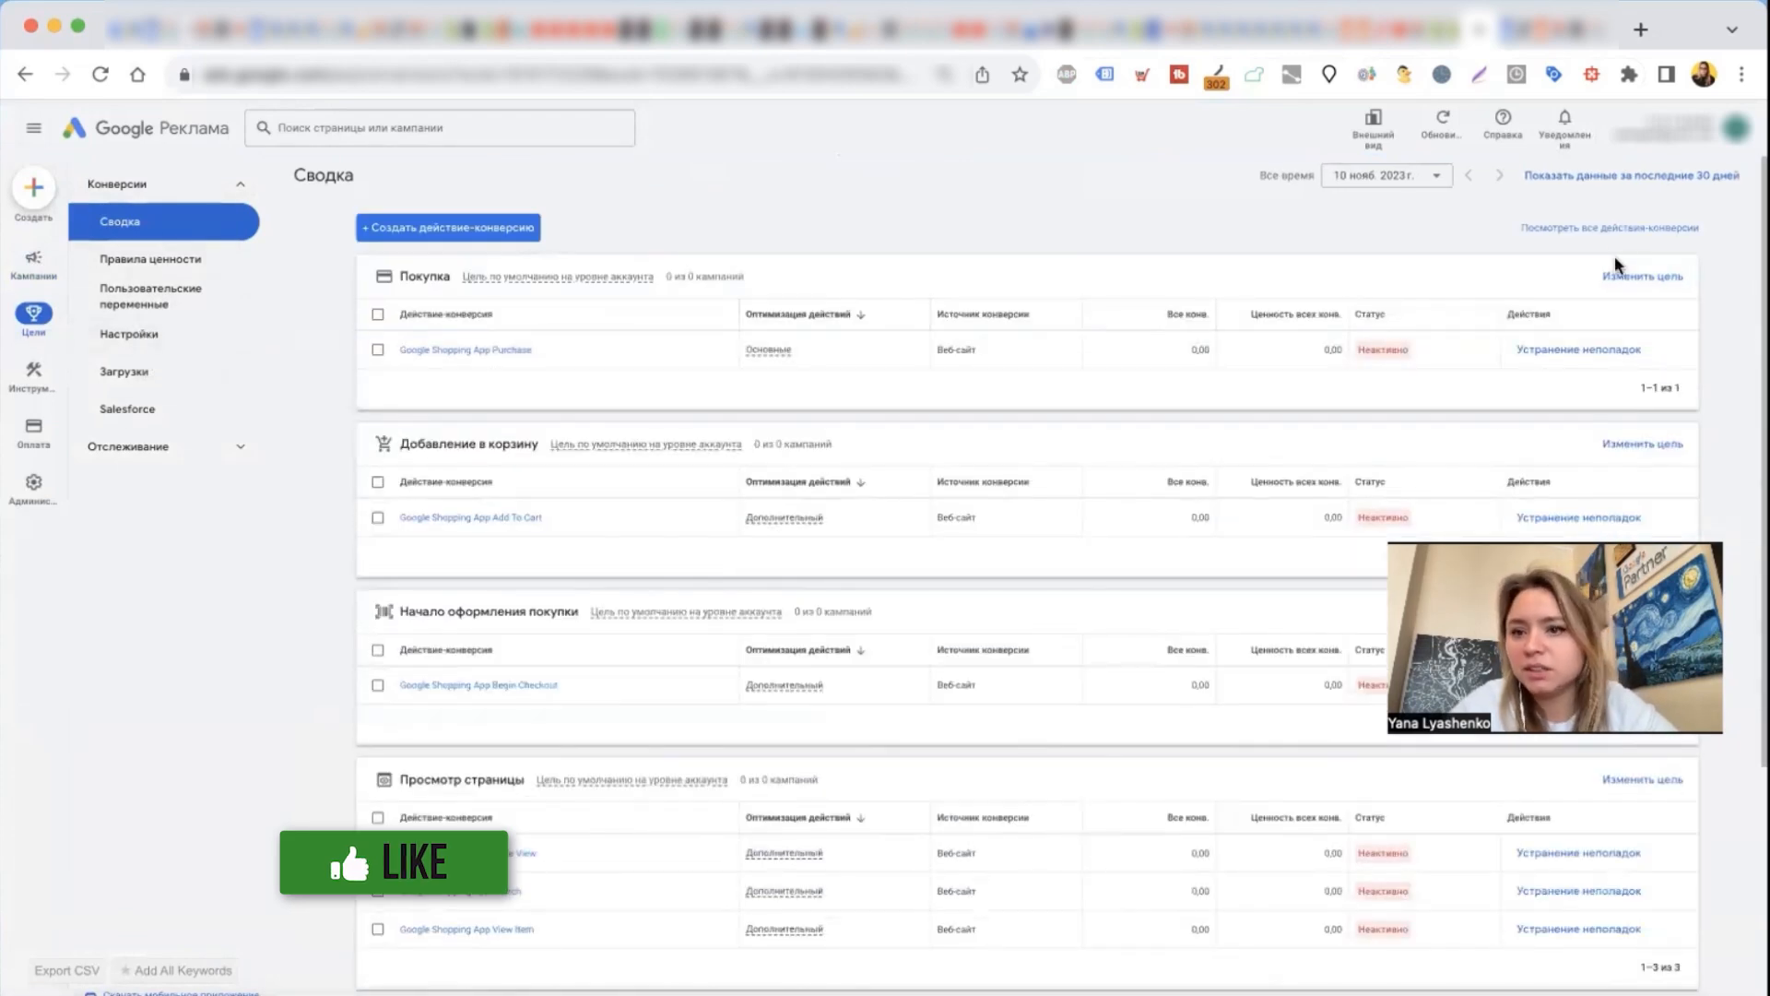
left_click(1583, 230)
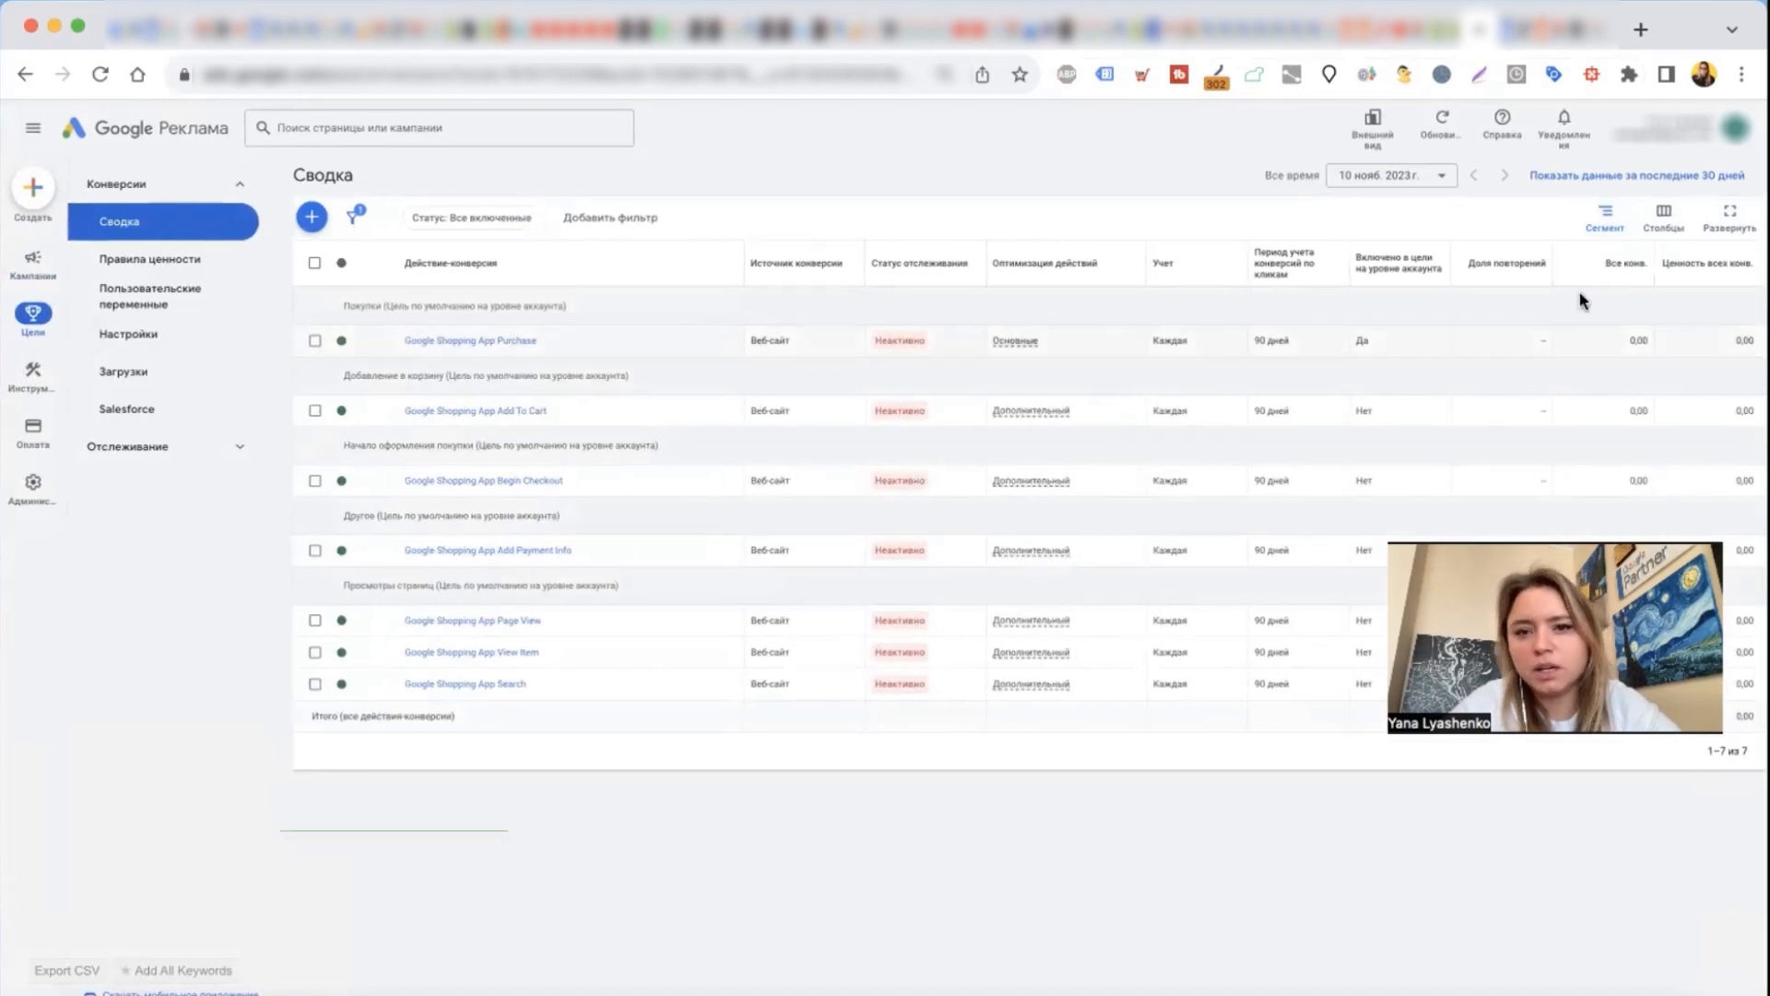
left_click(1669, 228)
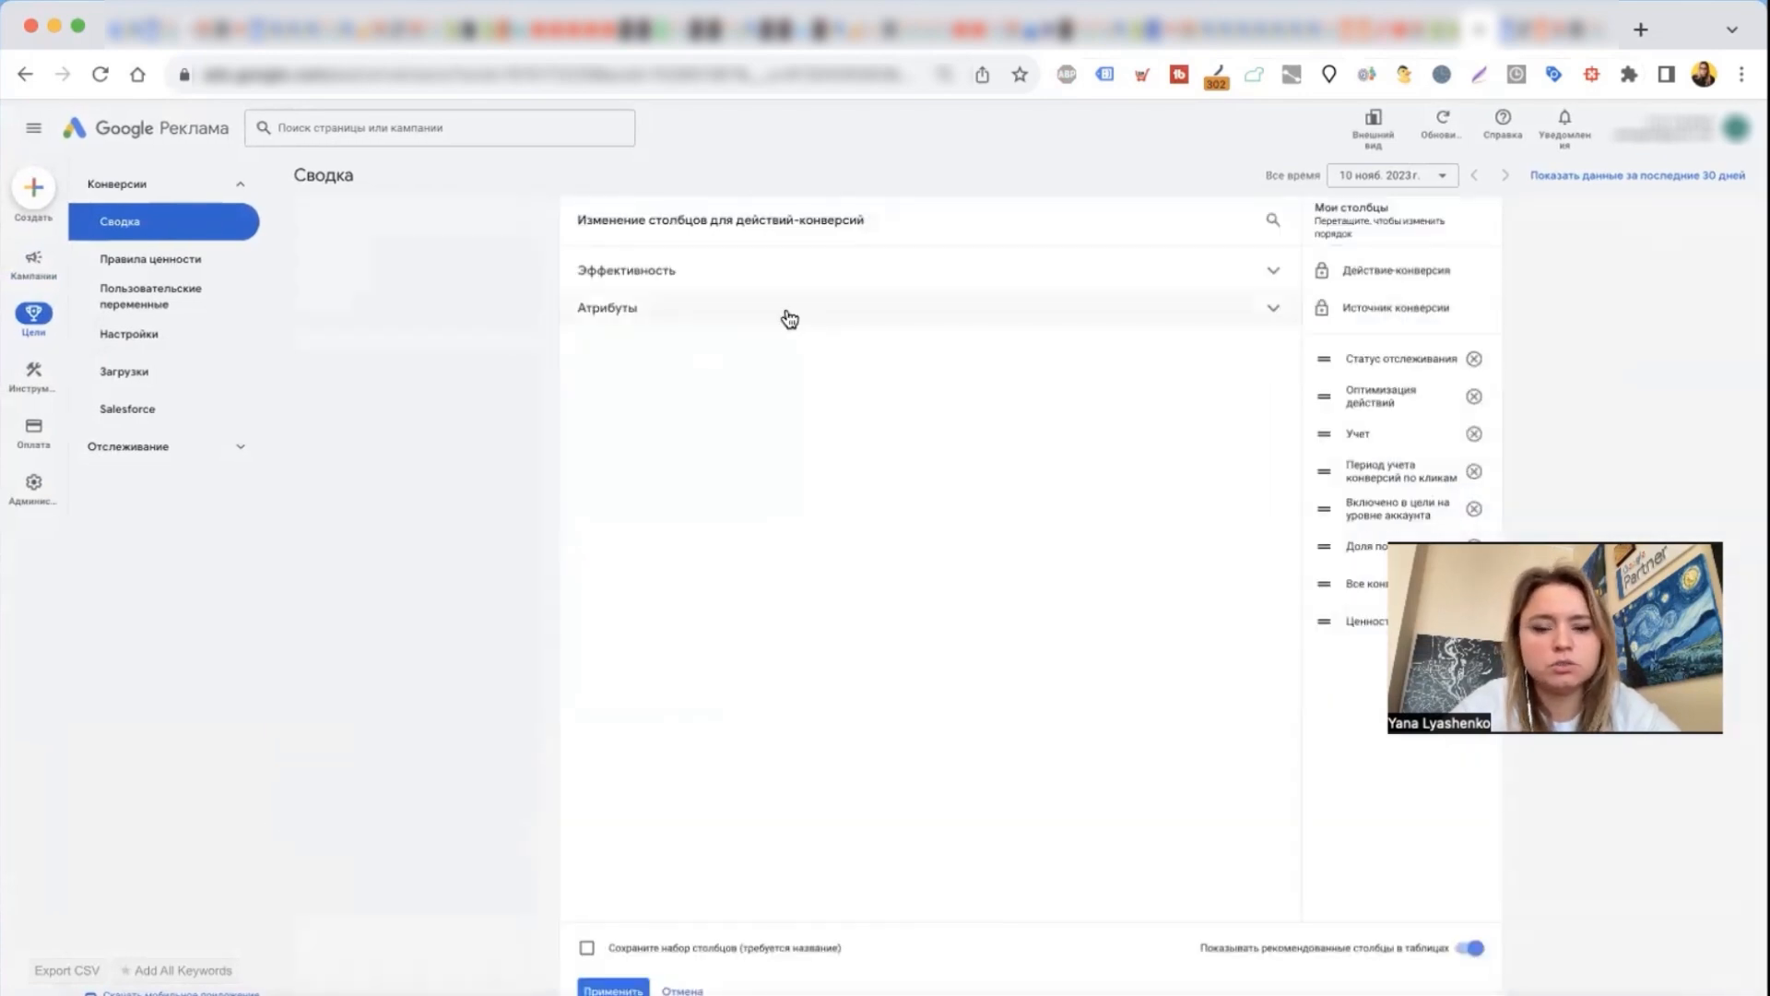
left_click(701, 318)
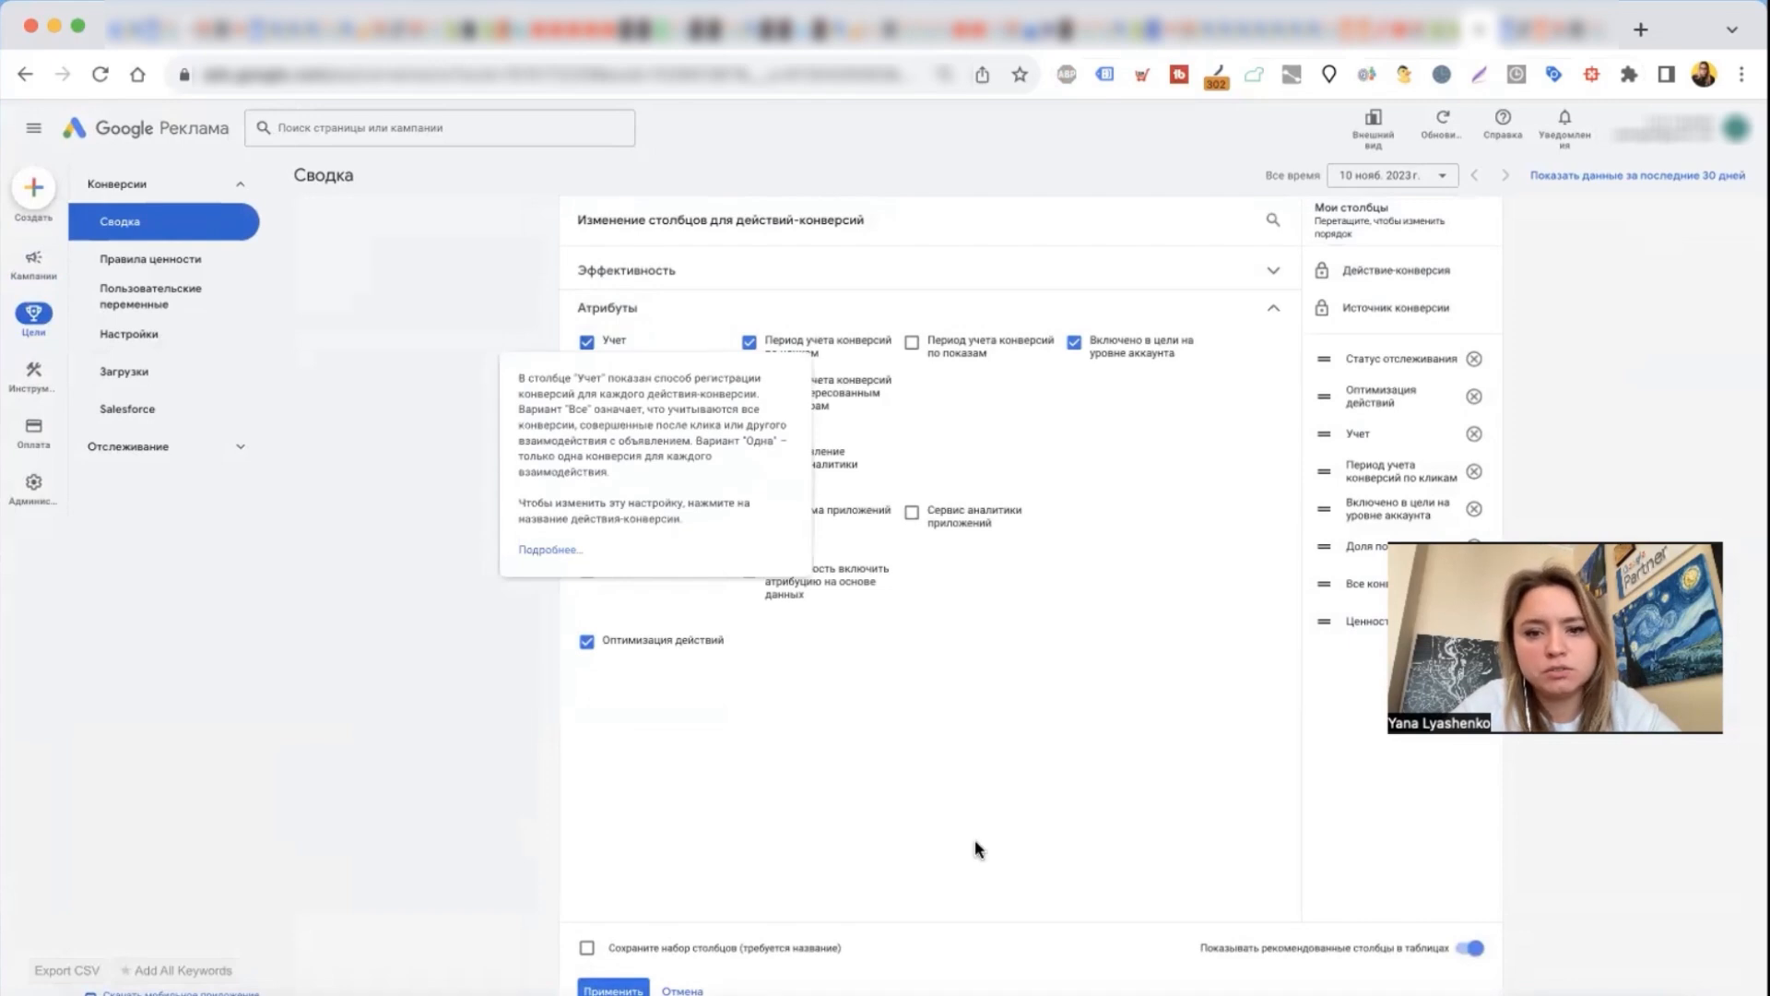
Add the Атрибуция column to the conversion-actions table and apply it
left_click(588, 571)
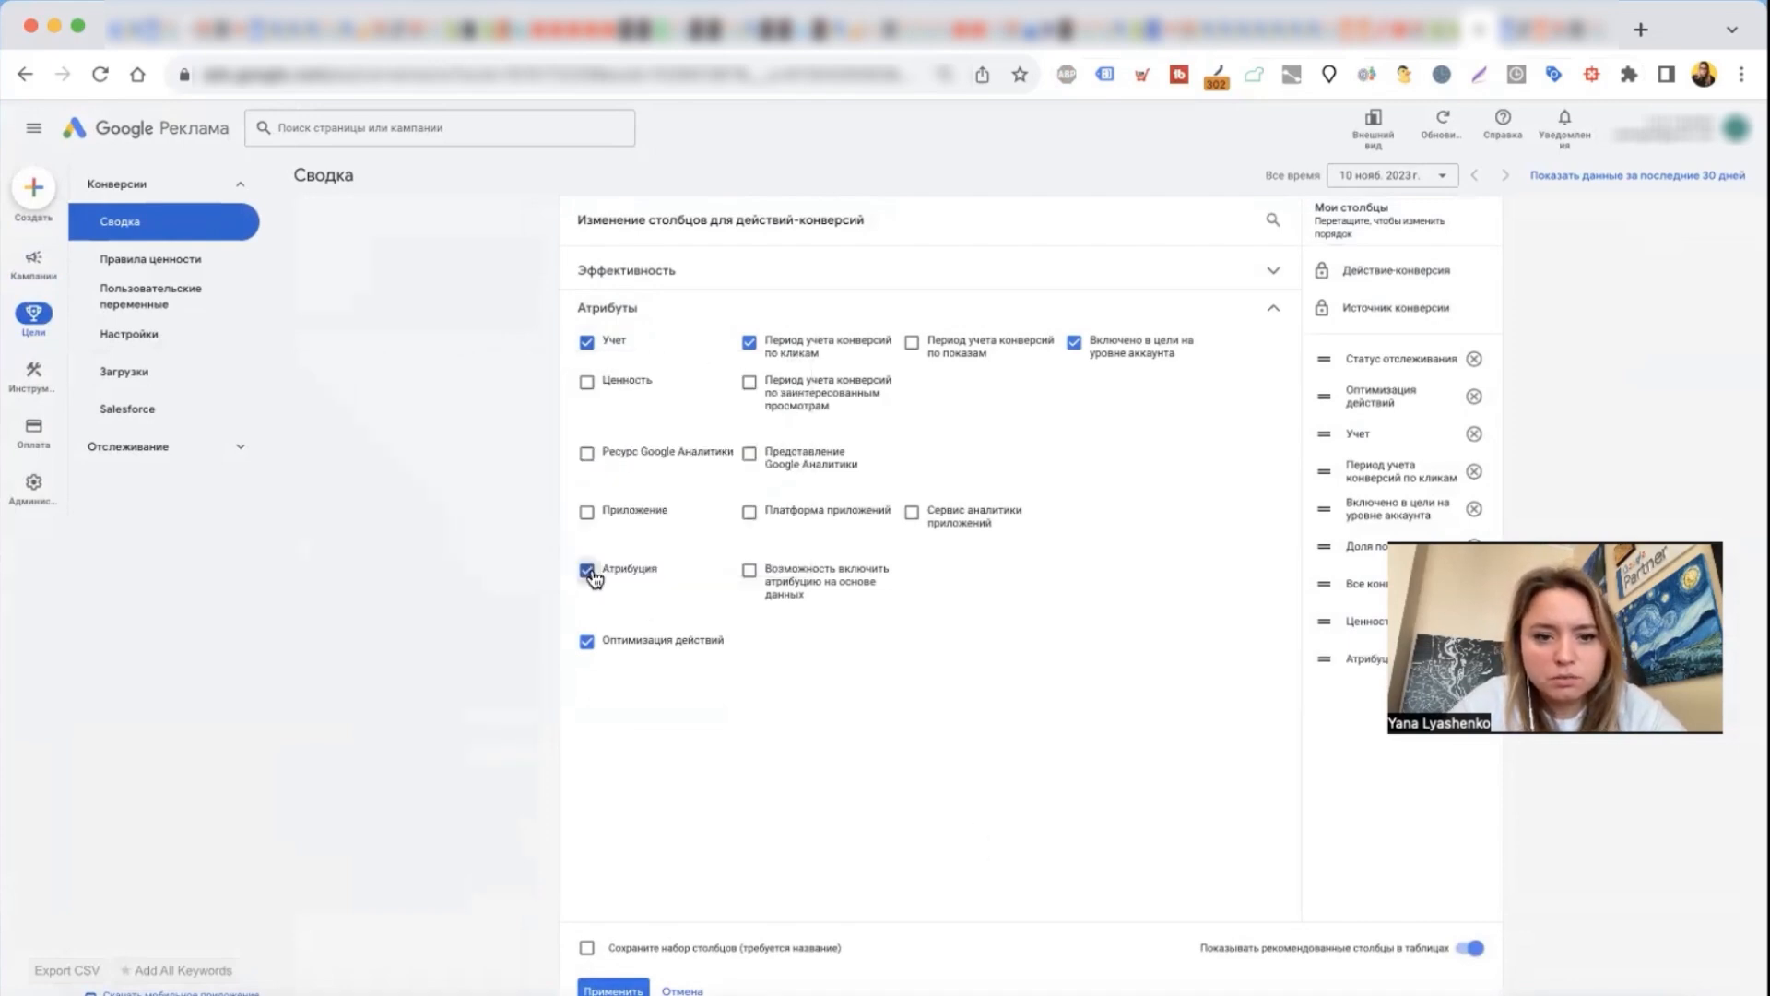
left_click(650, 270)
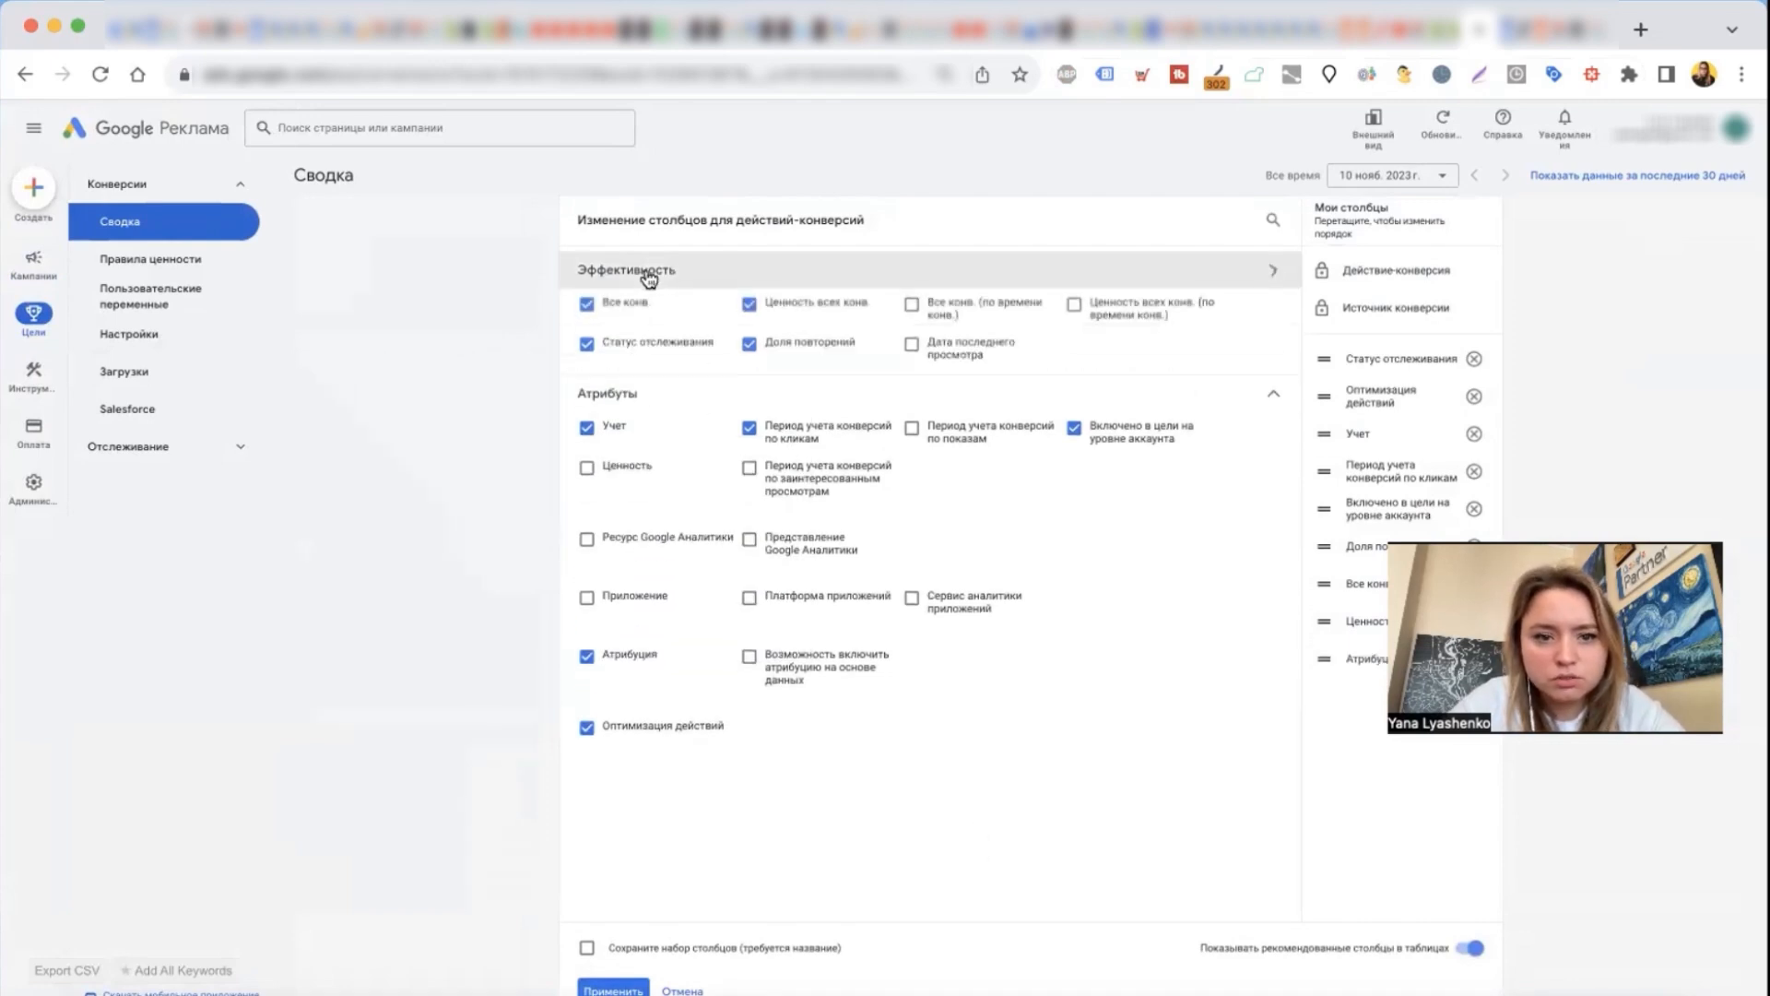
left_click(614, 989)
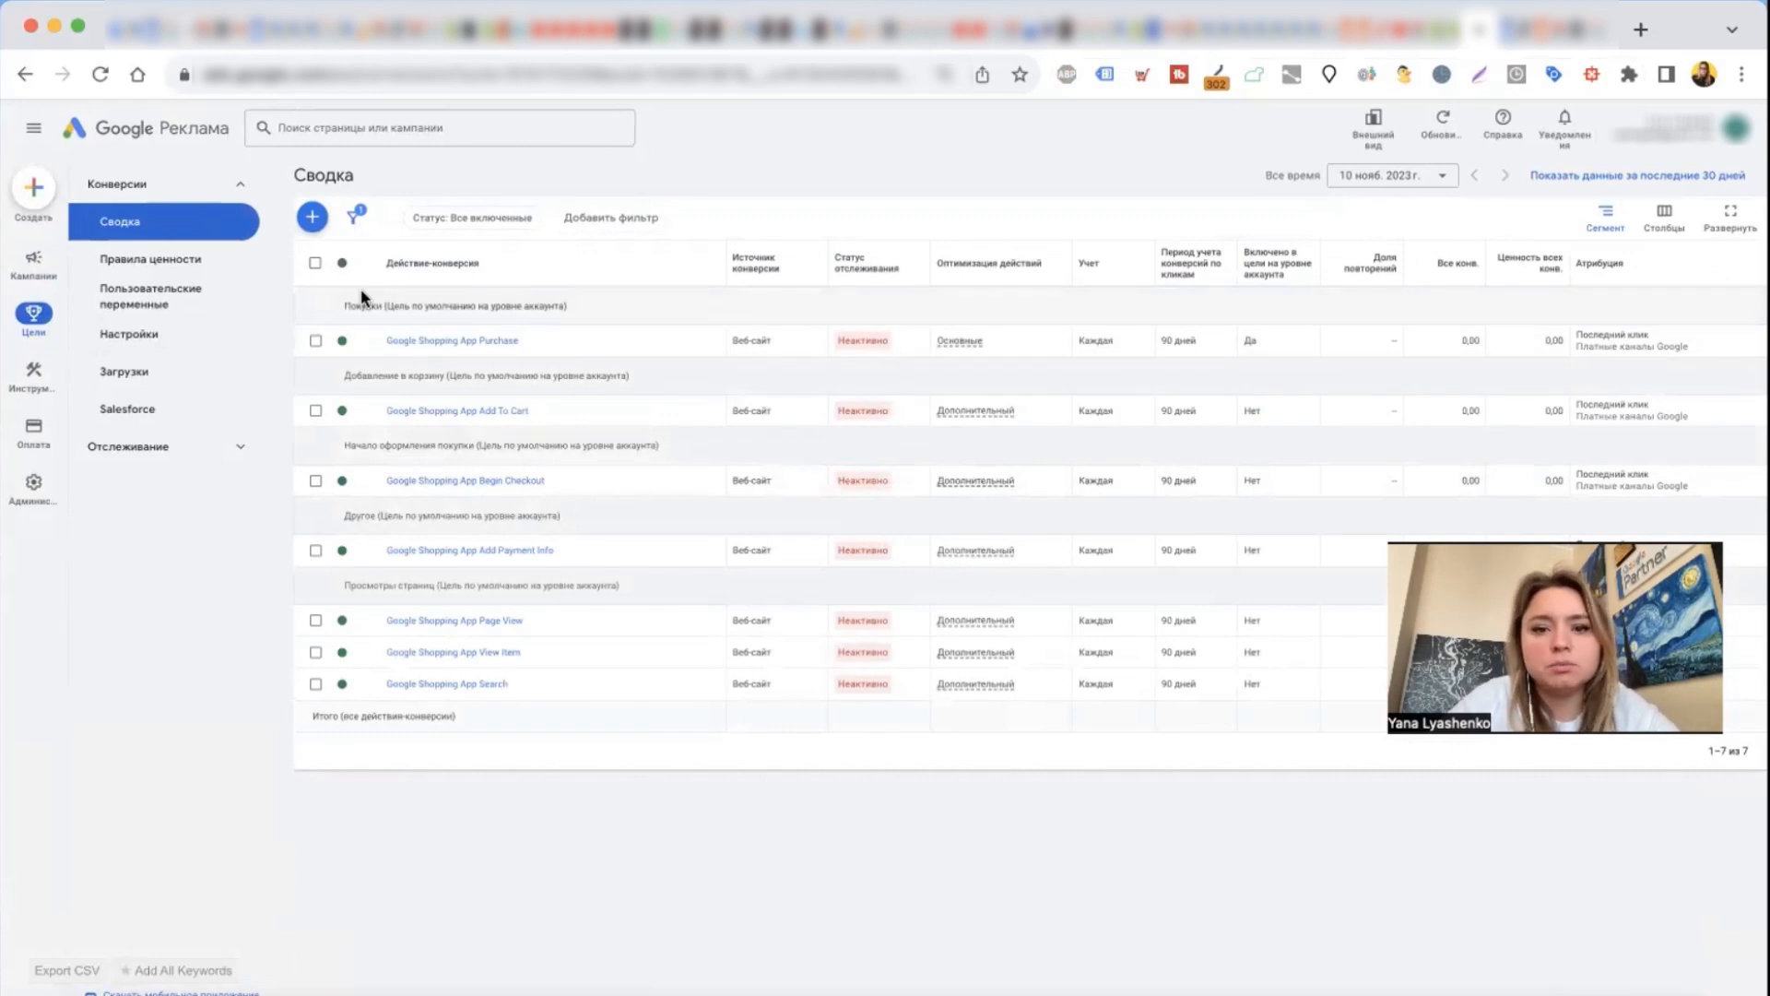
Select only the Google Shopping App Purchase action, review its last-click attribution, and open its details
left_click(316, 264)
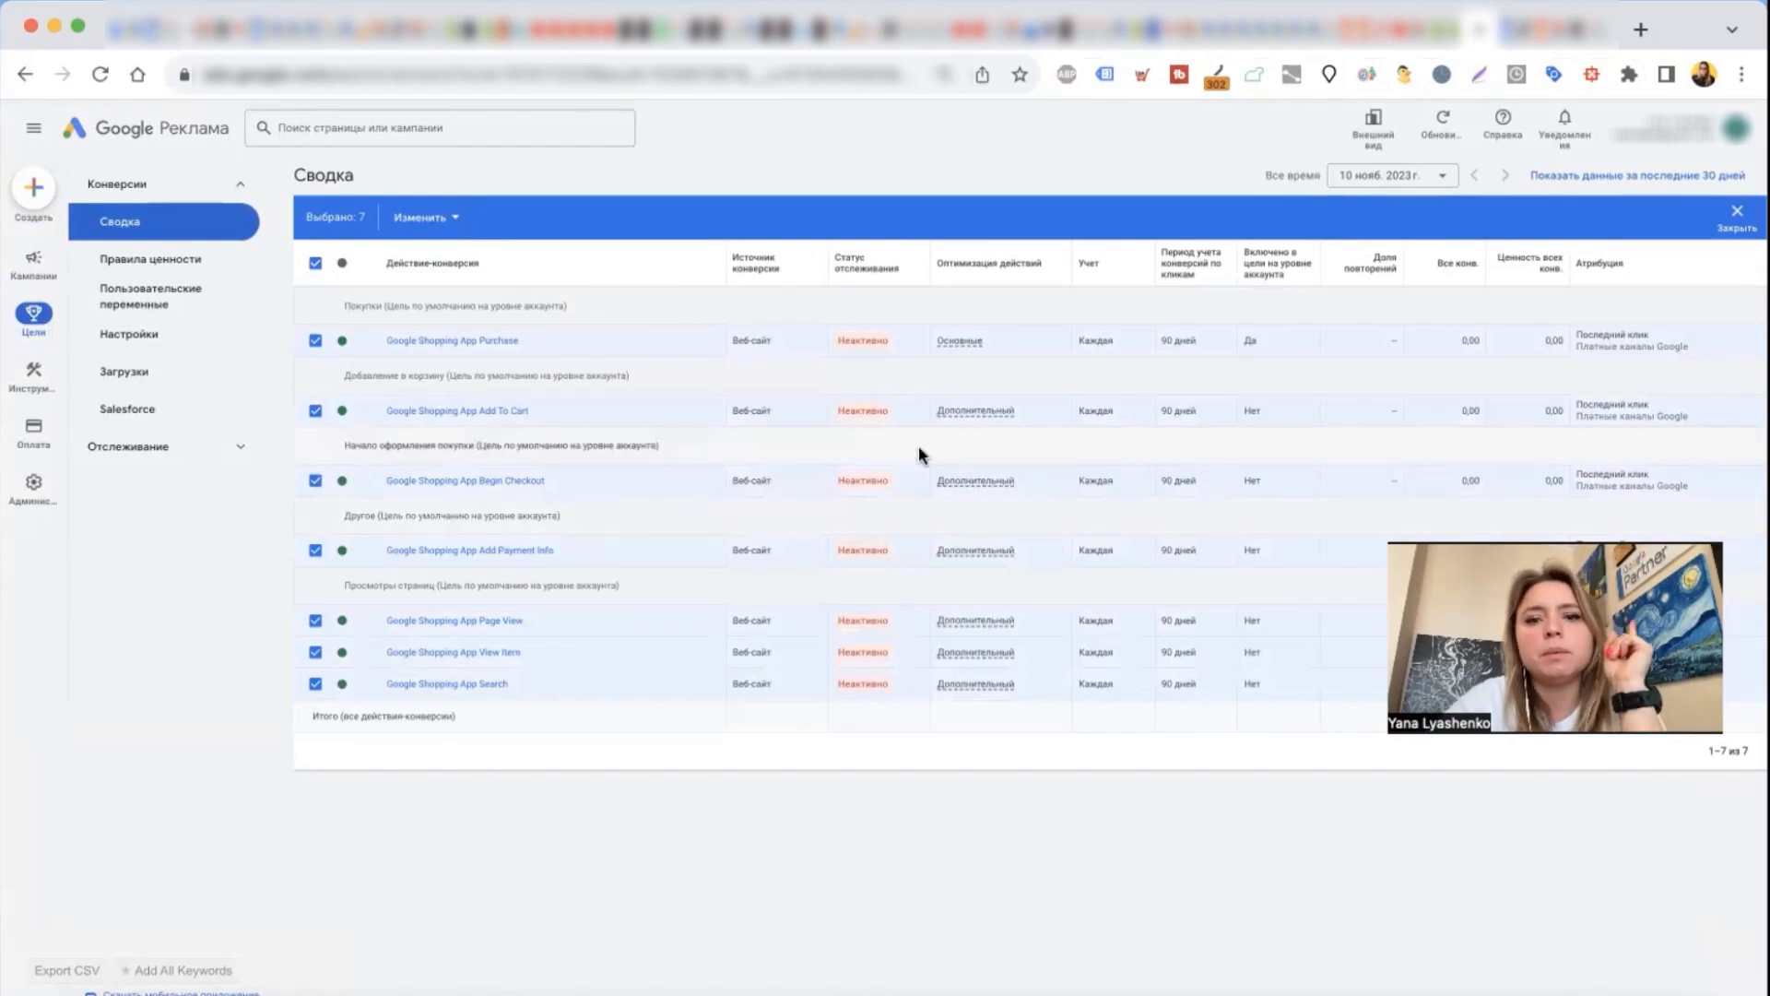
left_click(316, 265)
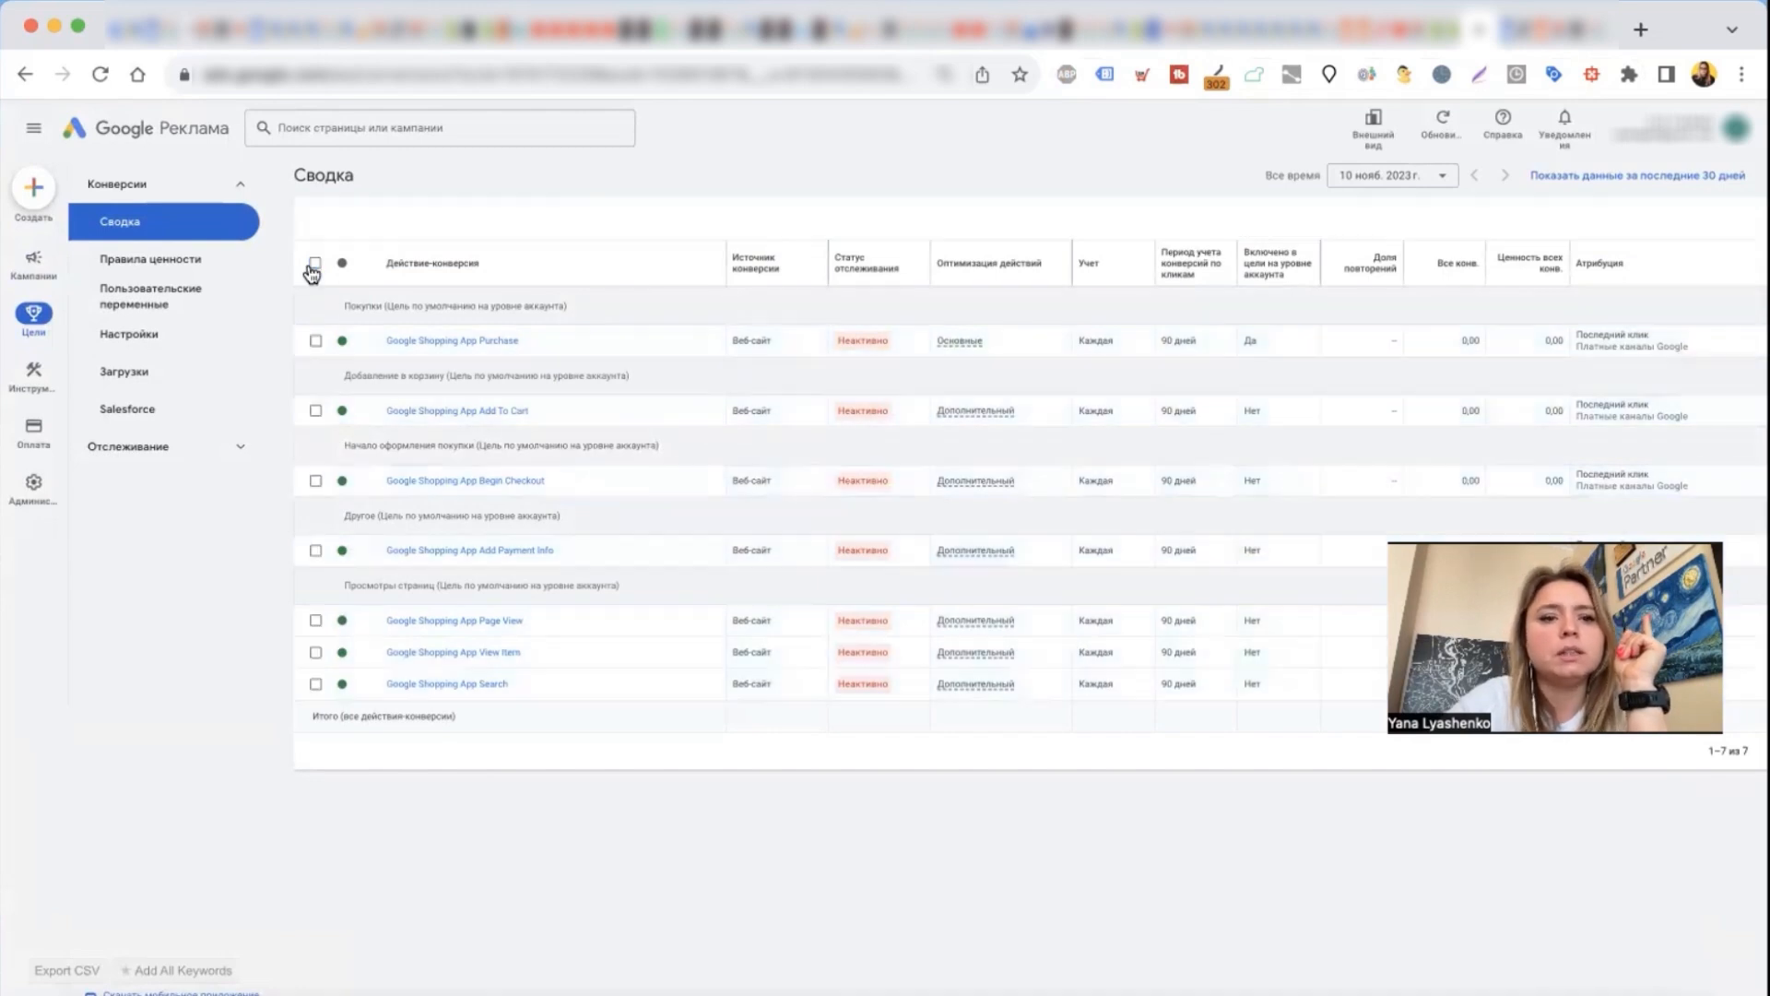
left_click(316, 341)
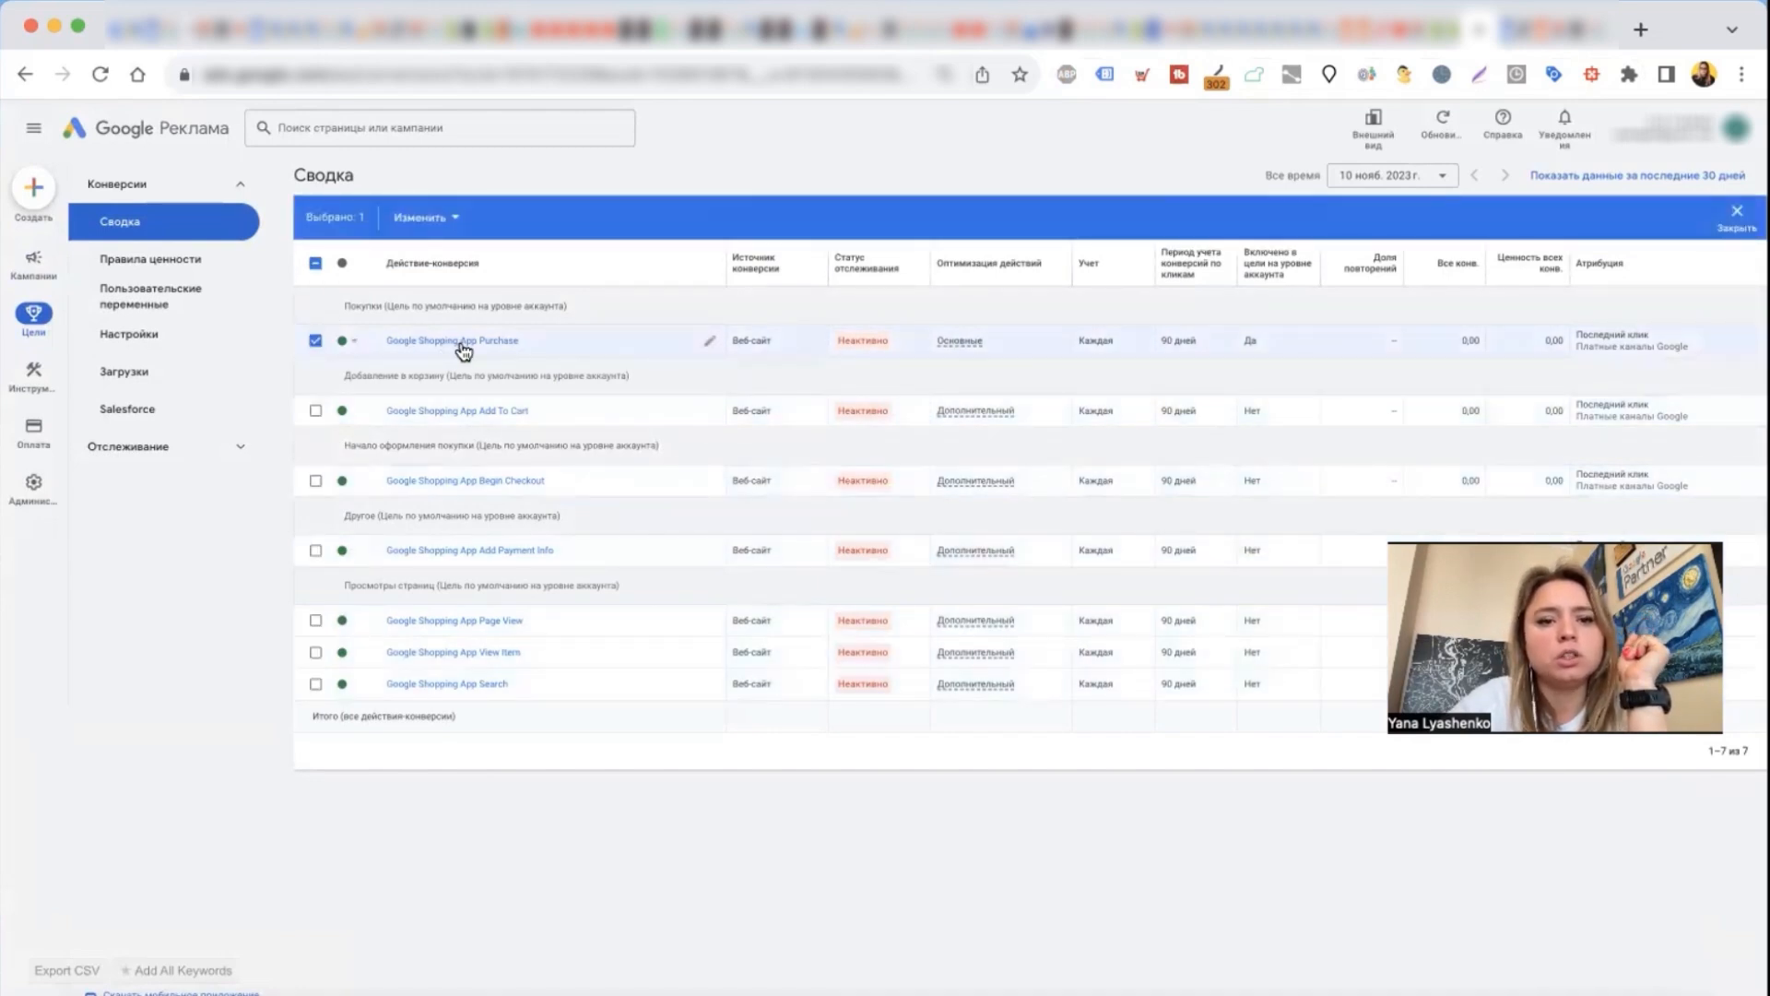
left_click_drag(347, 307, 566, 307)
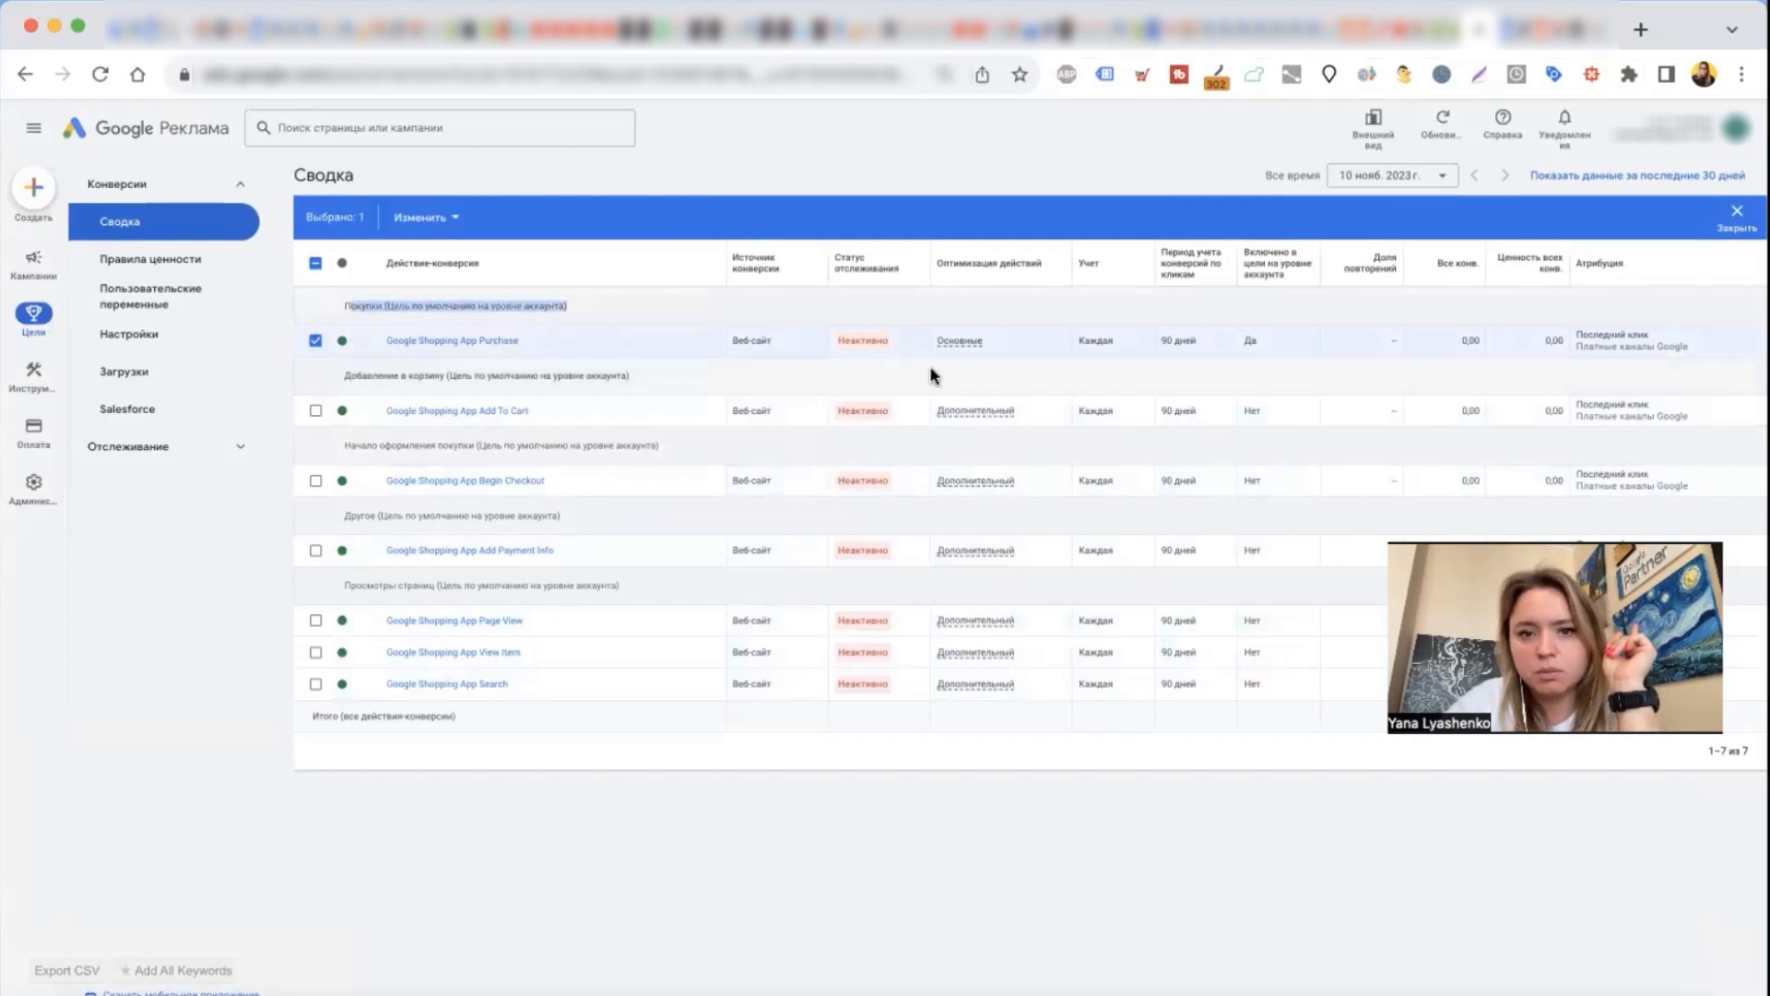
left_click_drag(1003, 335, 926, 336)
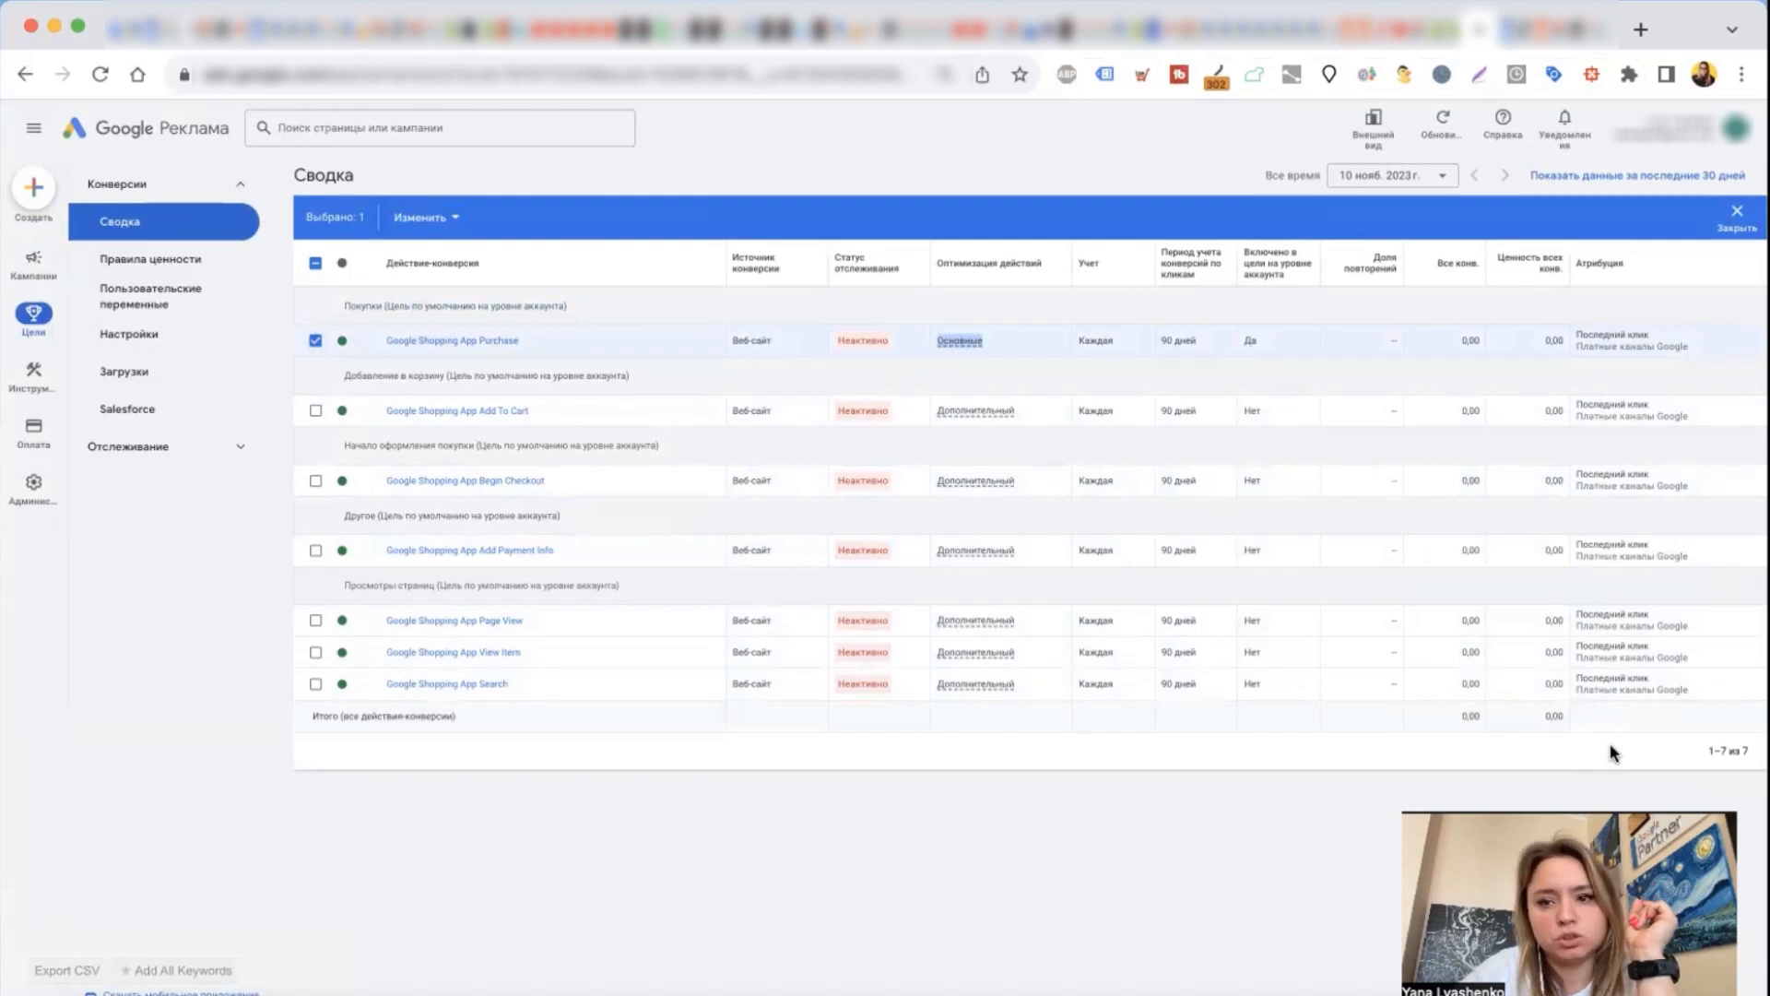
double_click(1593, 334)
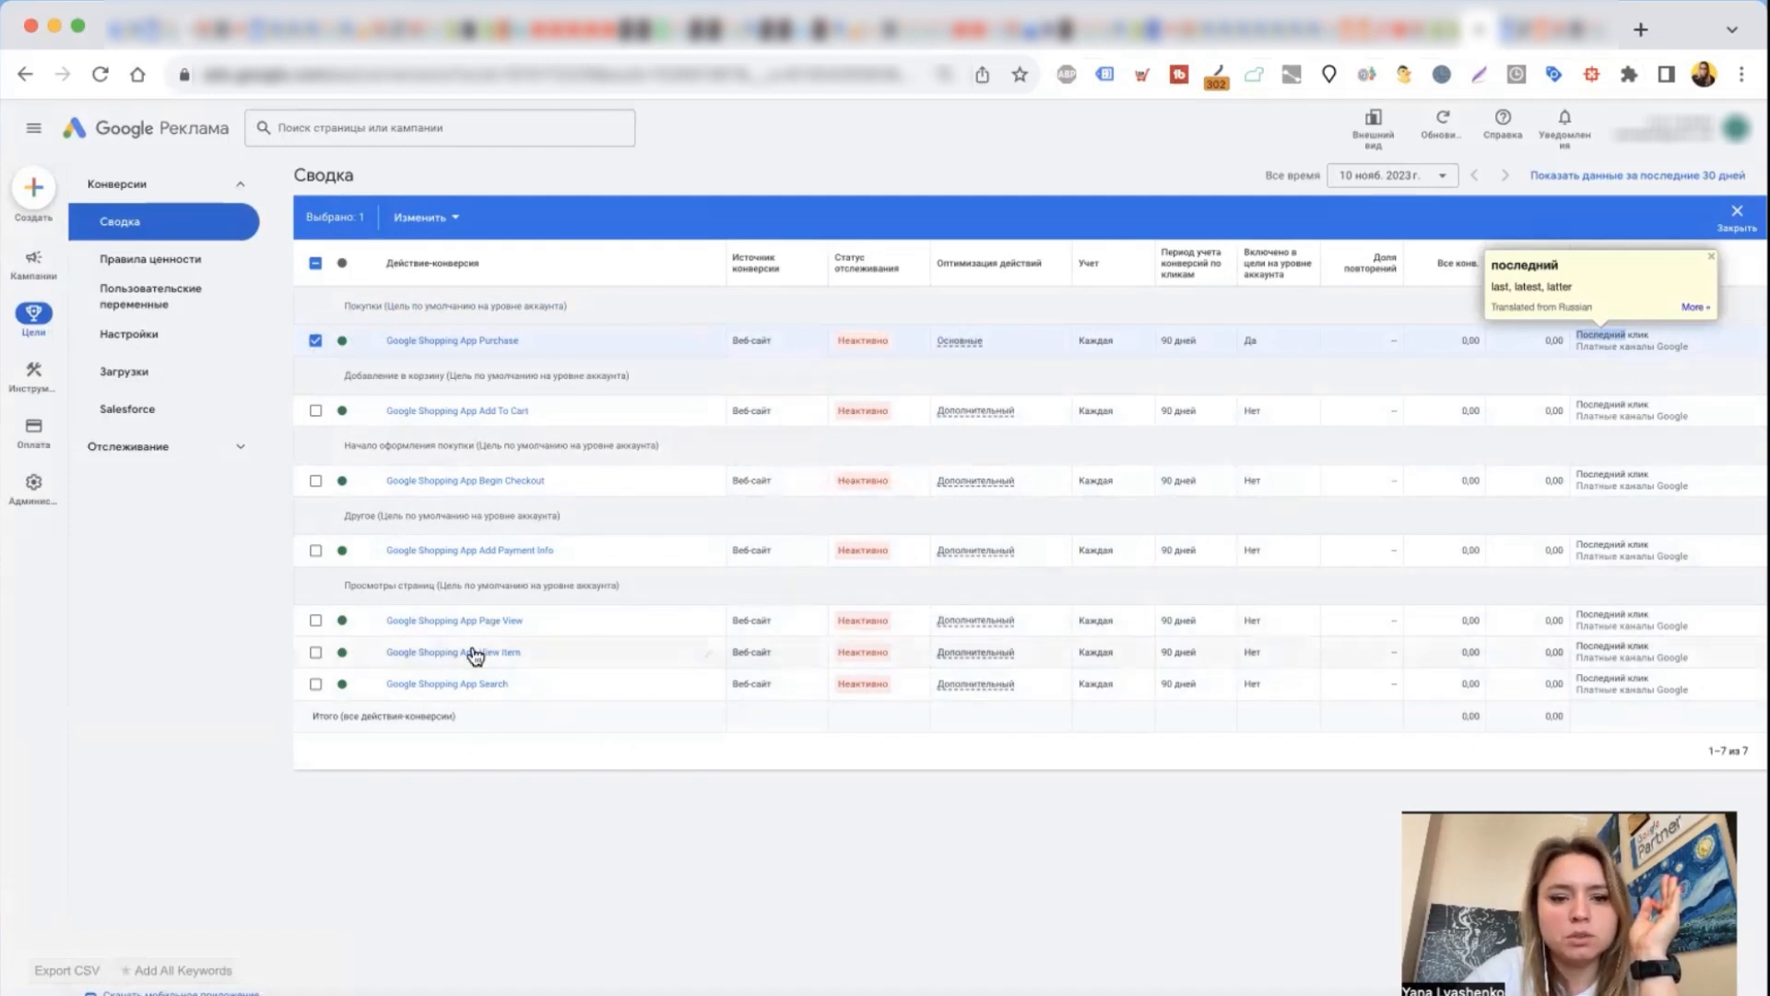
left_click(429, 340)
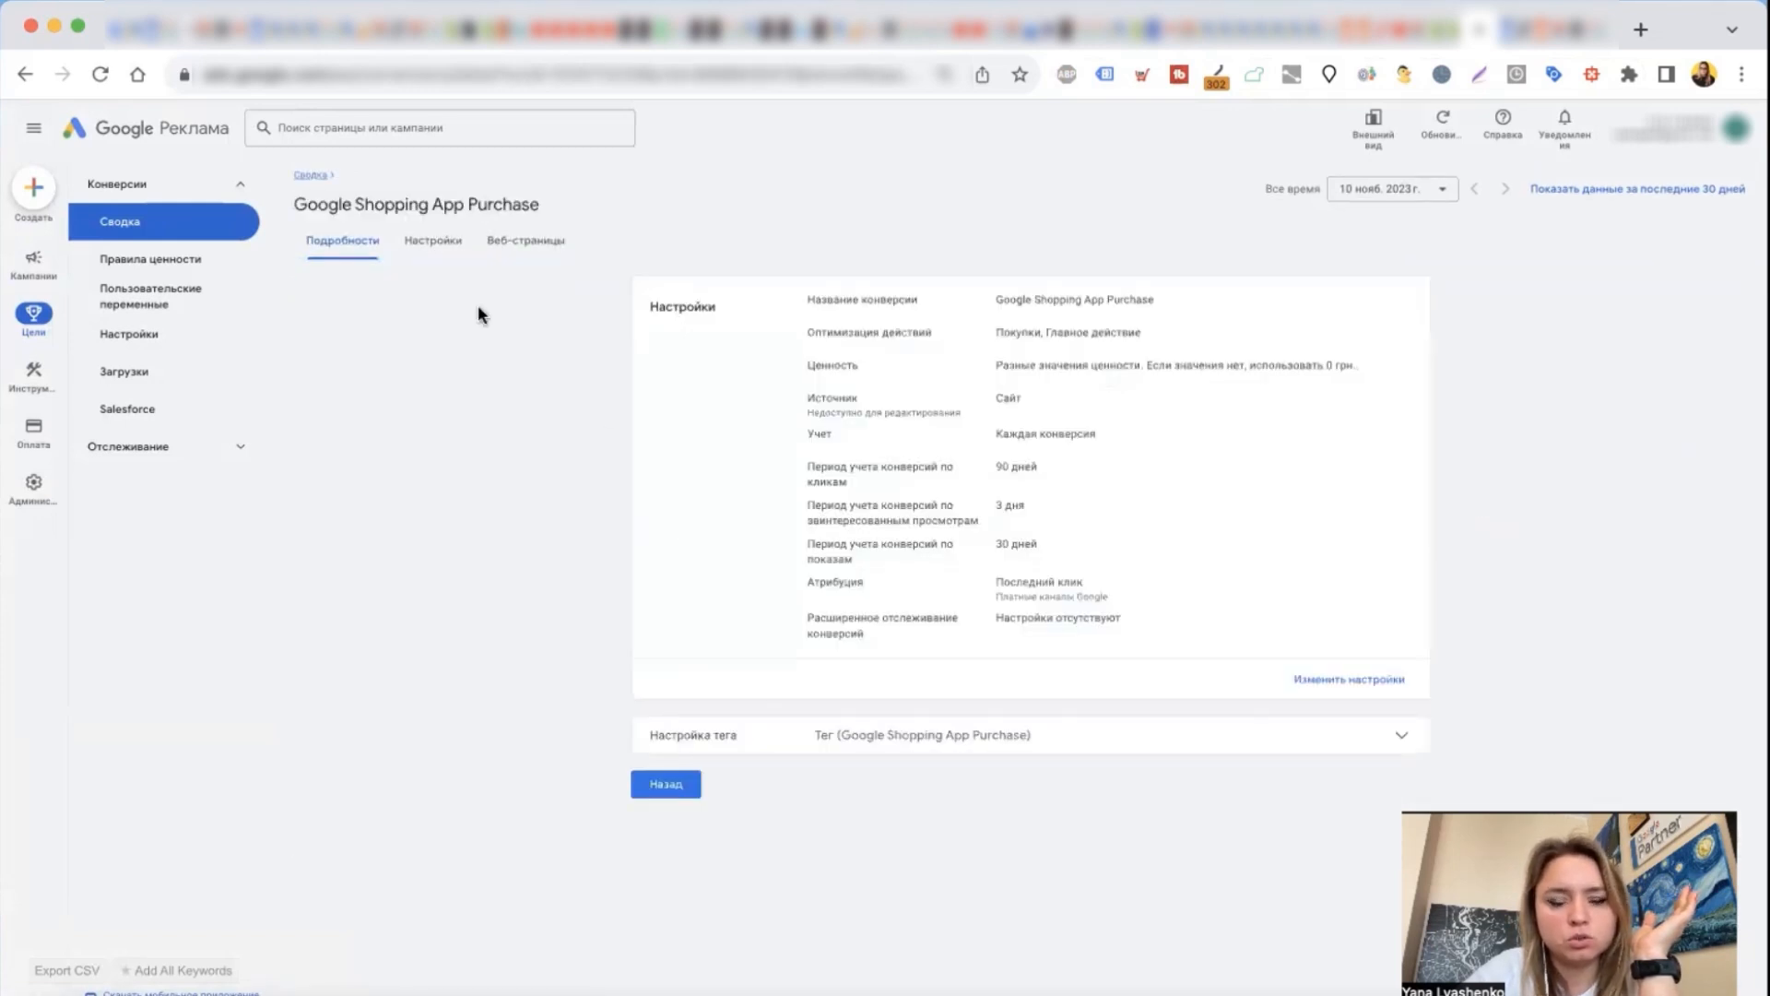
Review the Purchase action's optimisation and Последний клик attribution settings, then finish with Готово back to Сводка
left_click(1351, 682)
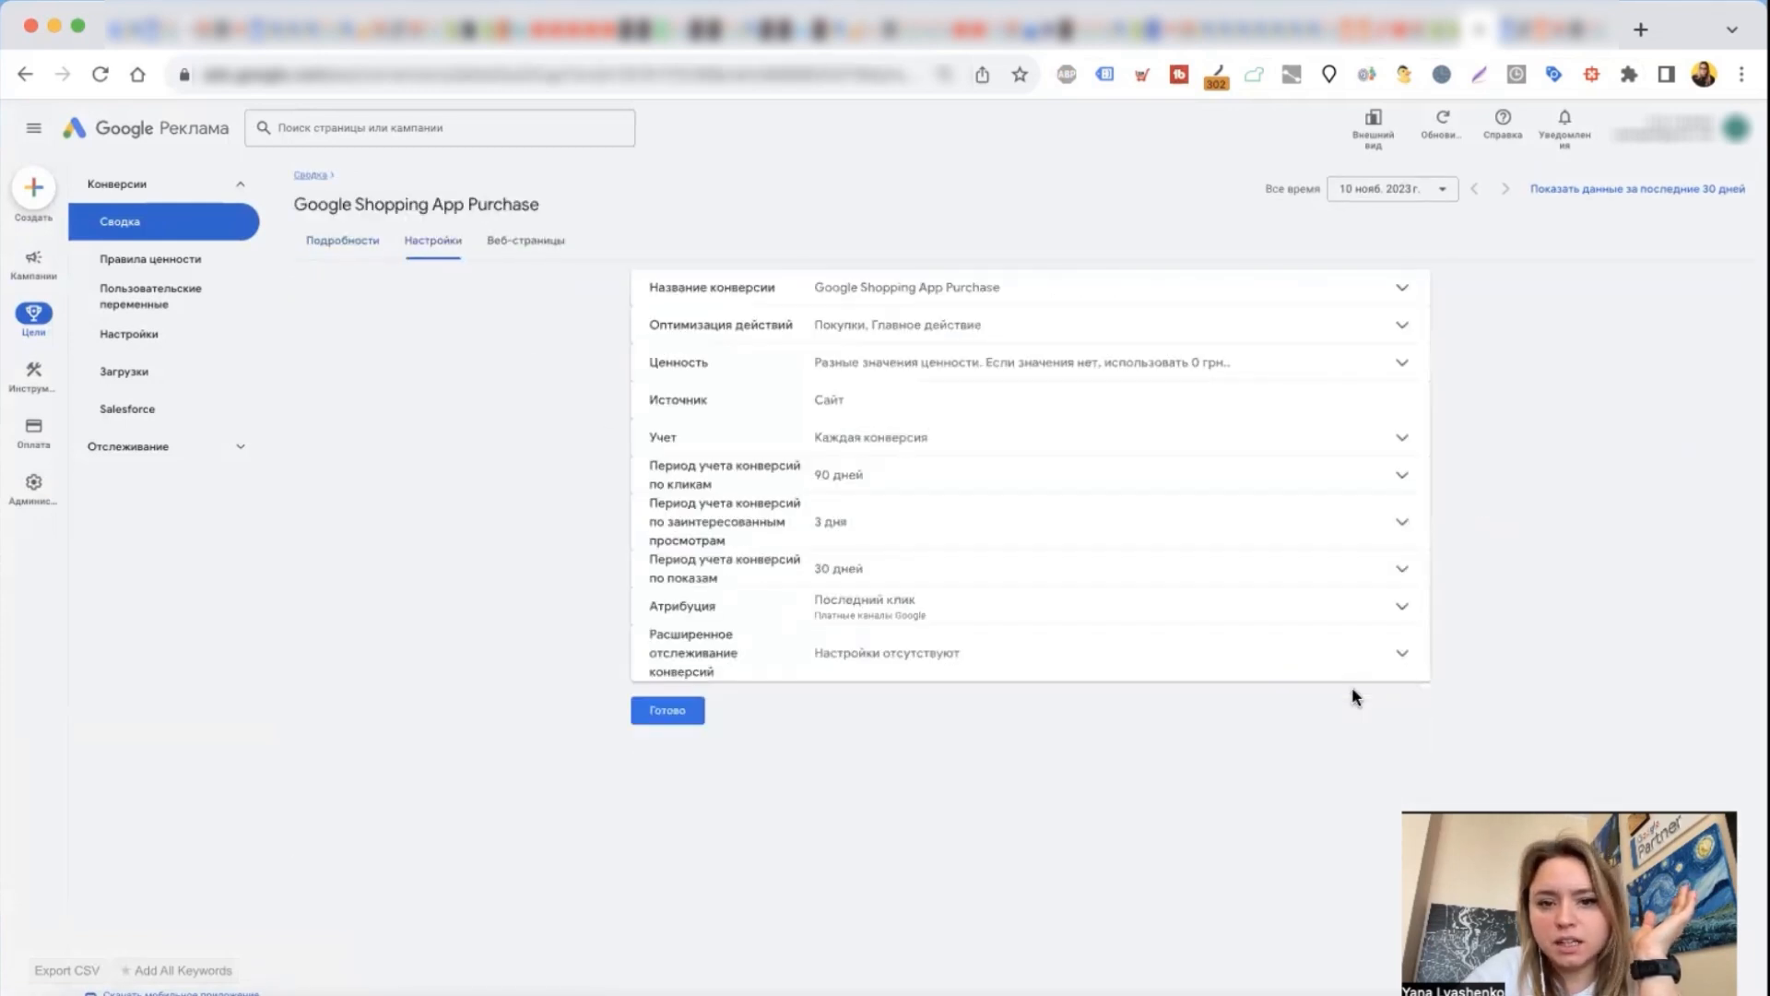
left_click(842, 333)
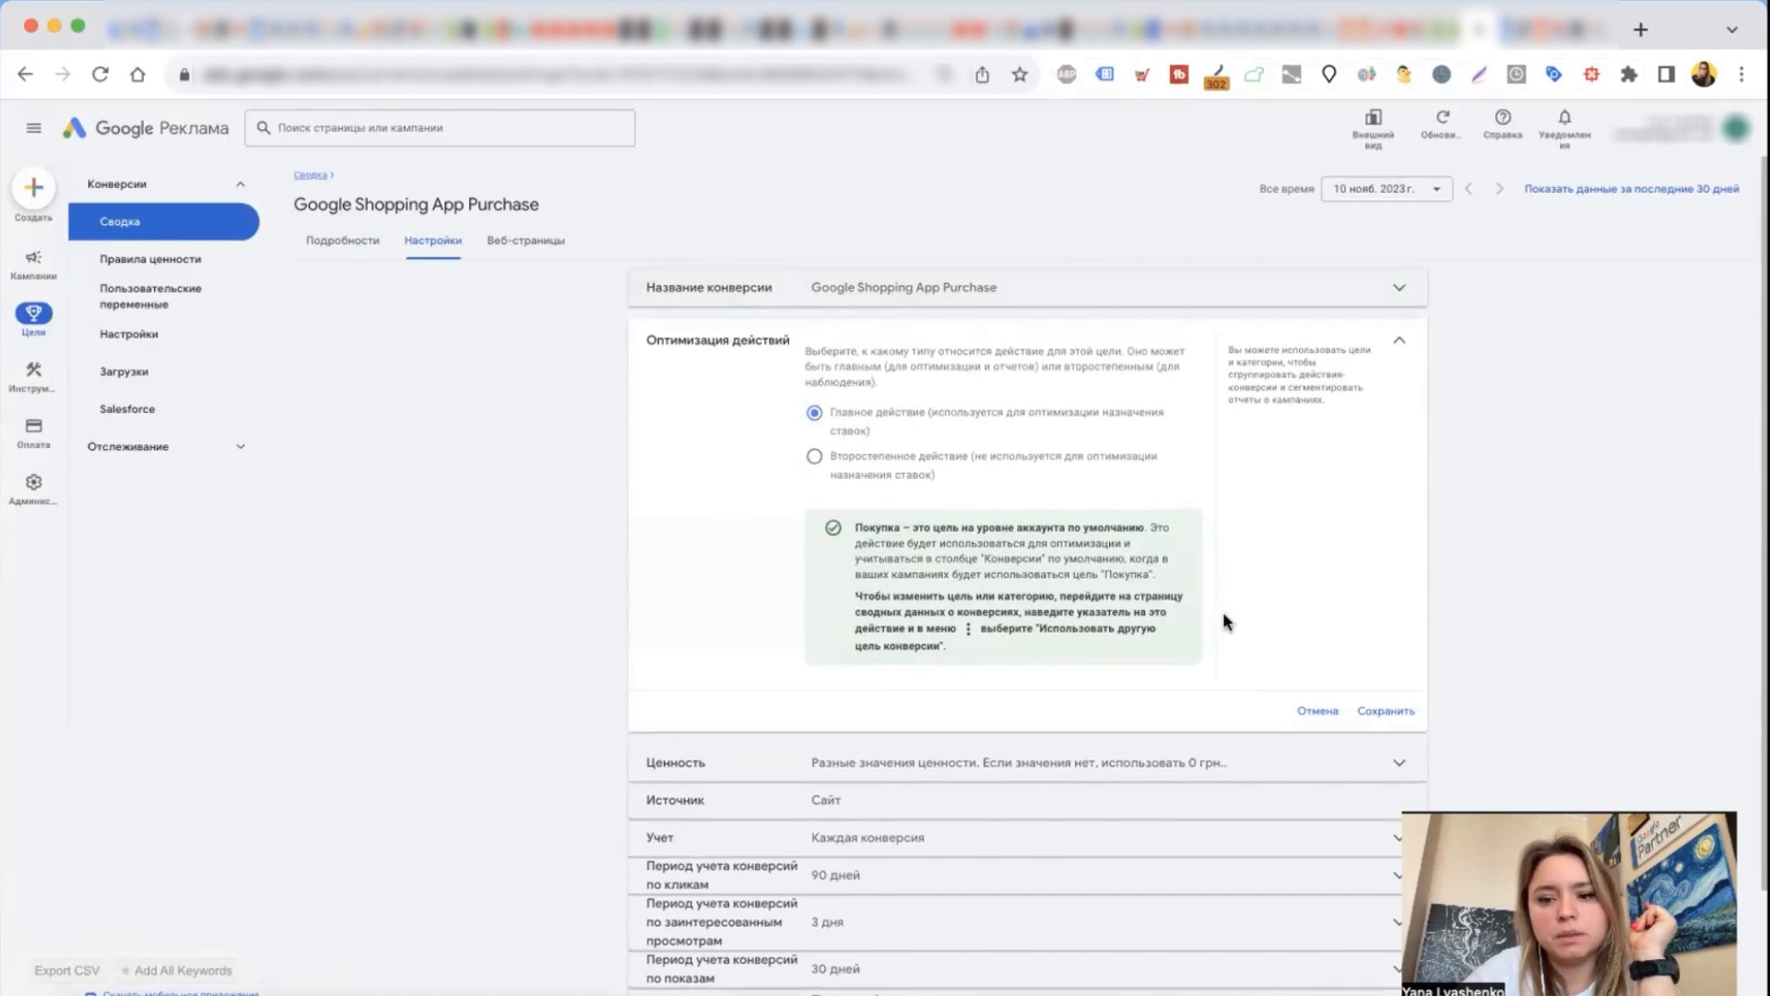
left_click(1307, 712)
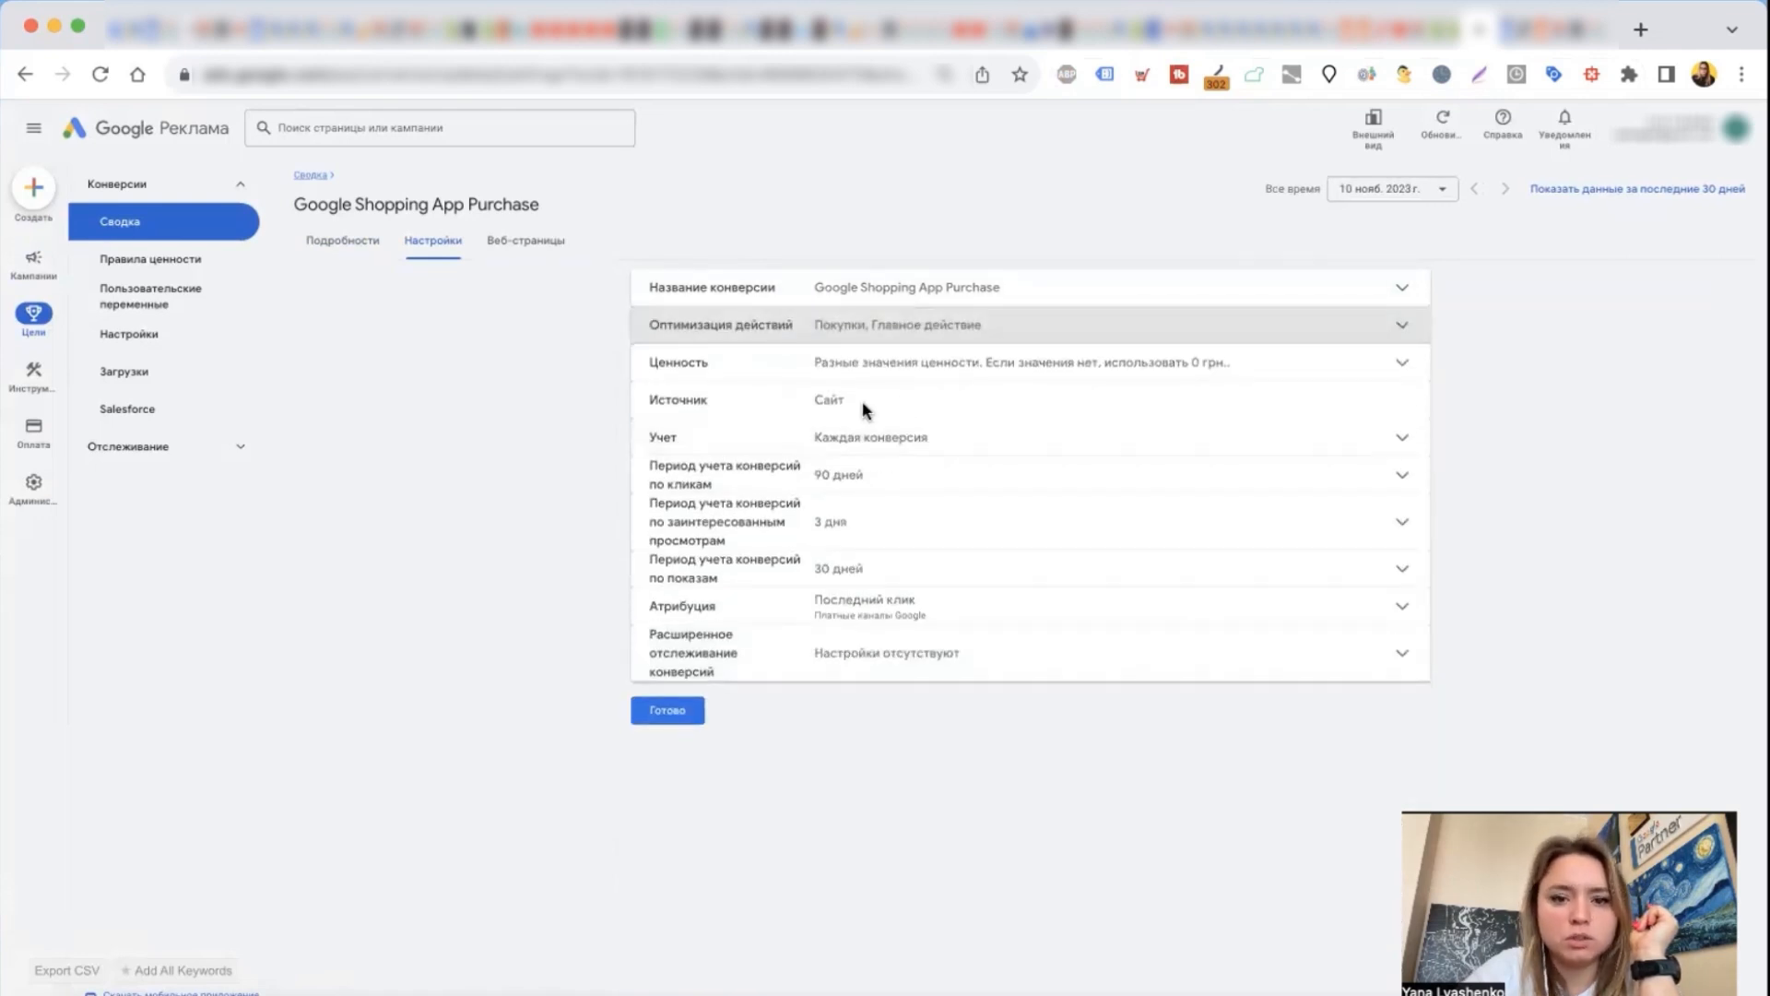
left_click(931, 608)
scroll(863, 693, "down", 2)
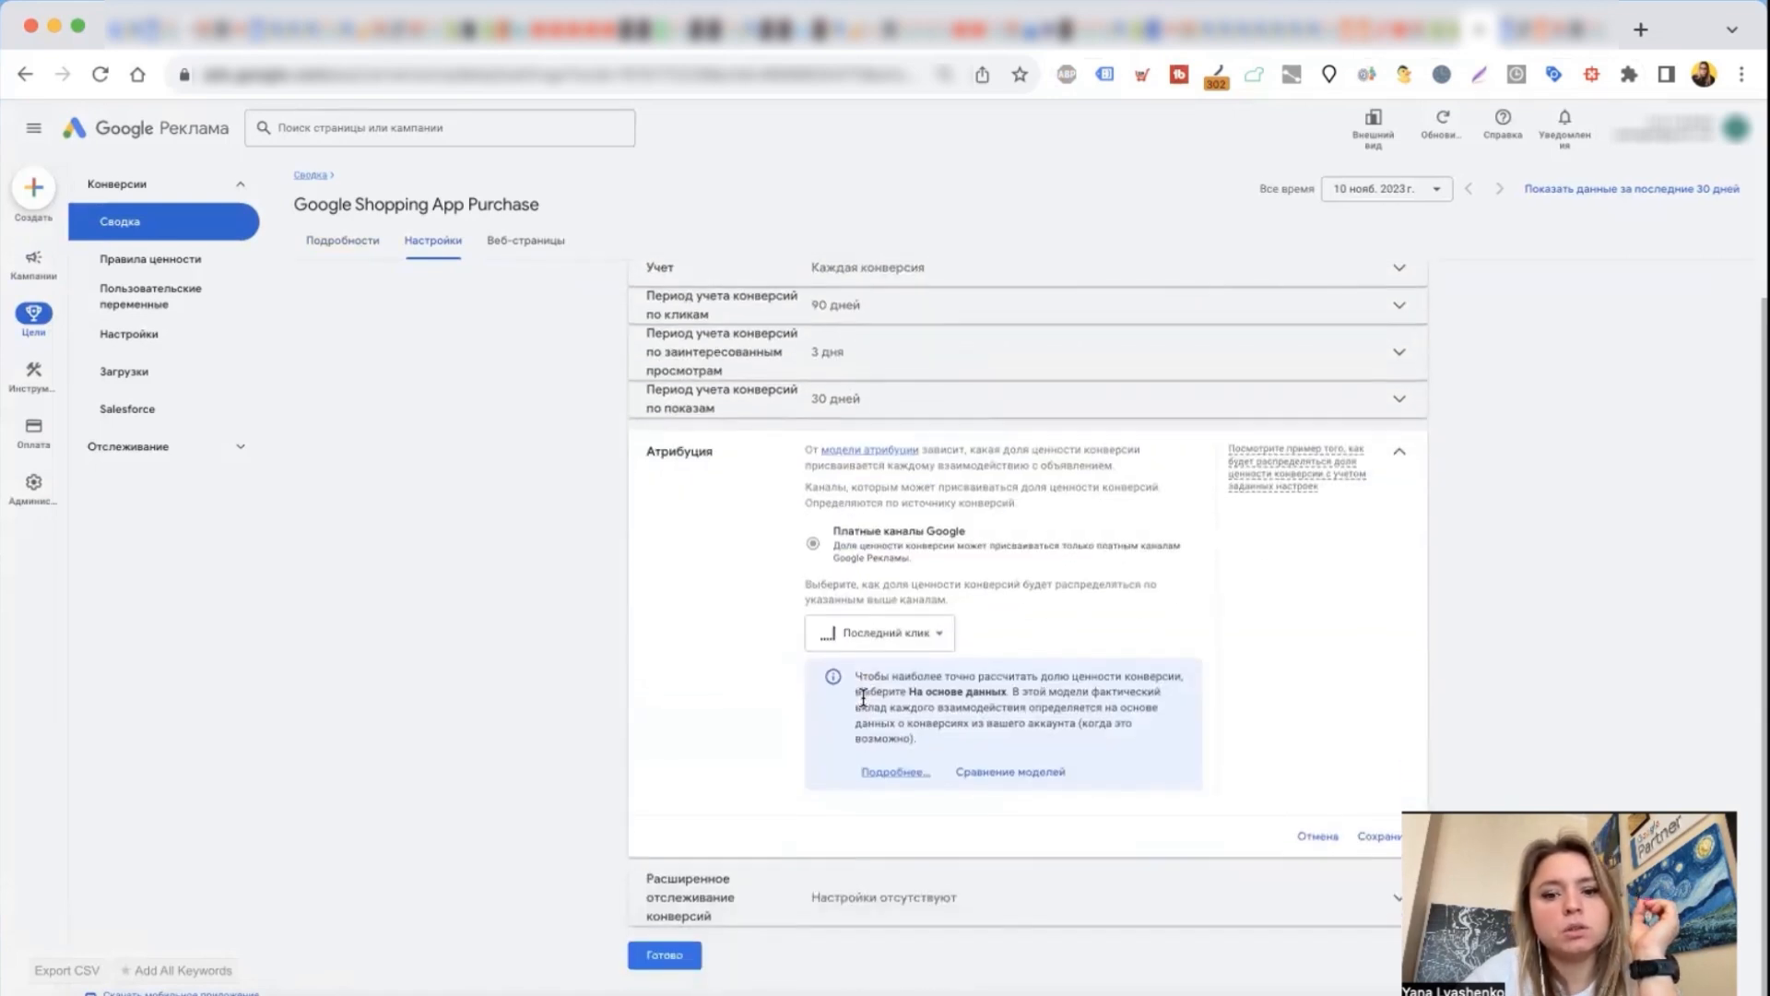
left_click(682, 952)
left_click(664, 783)
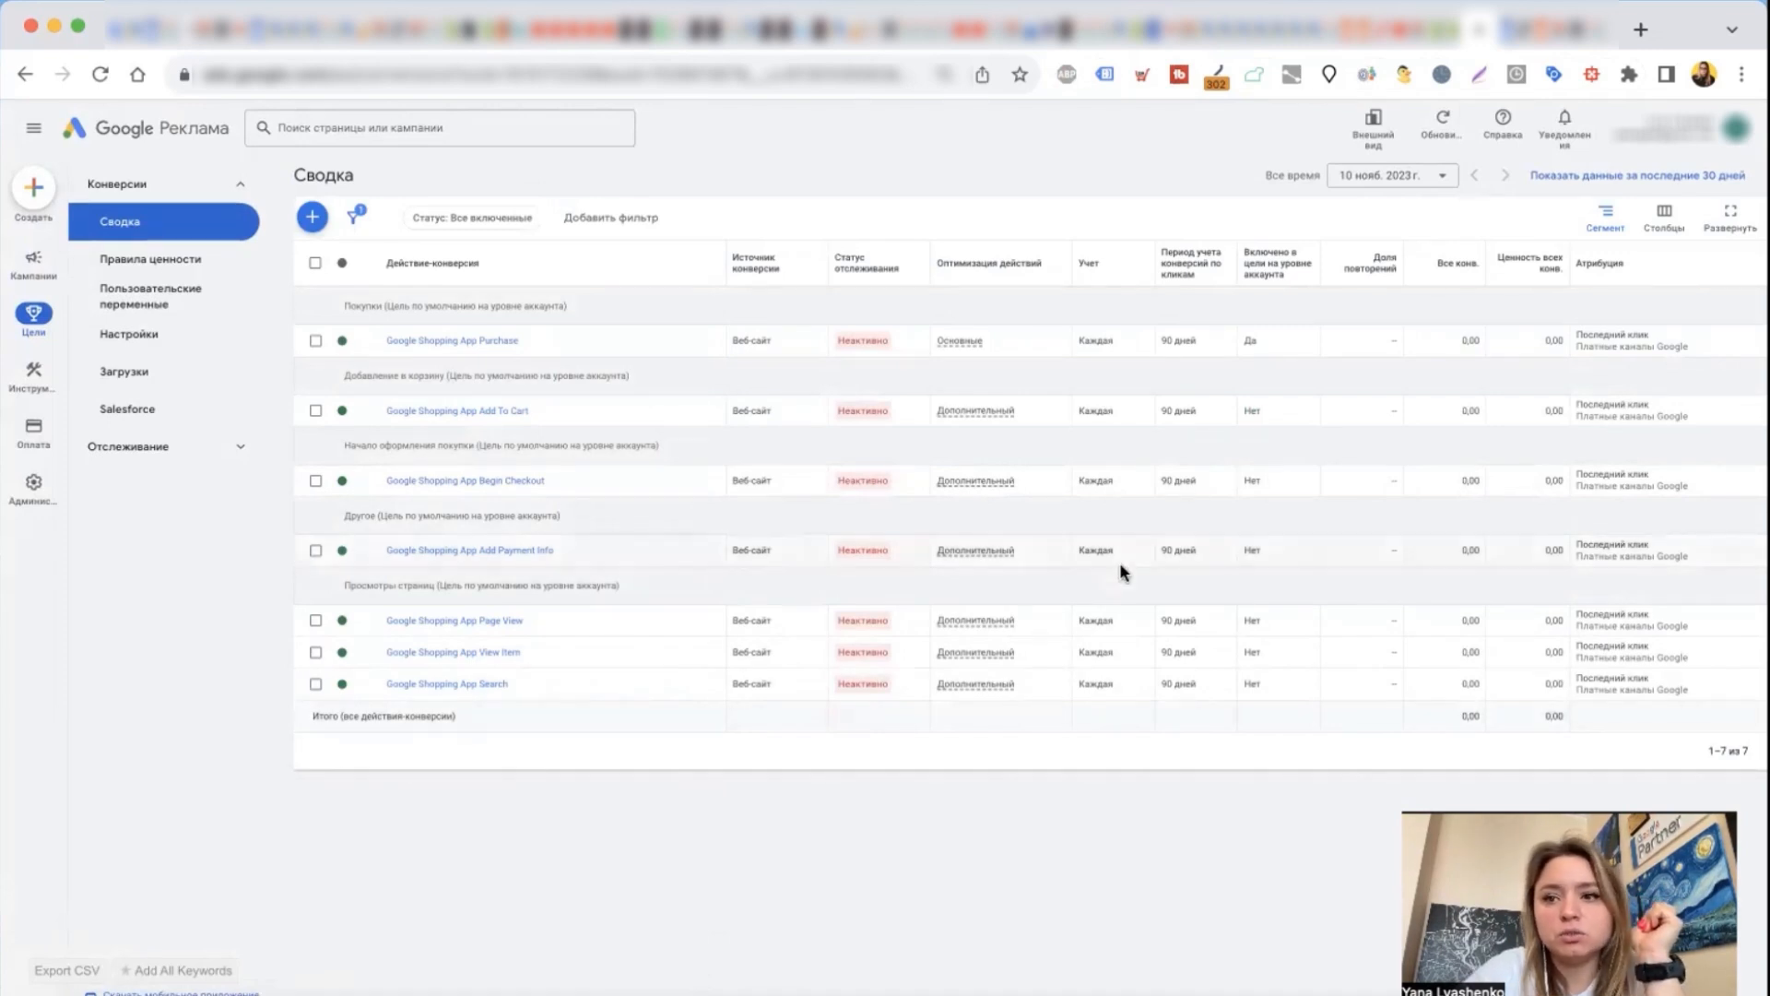
left_click(1519, 31)
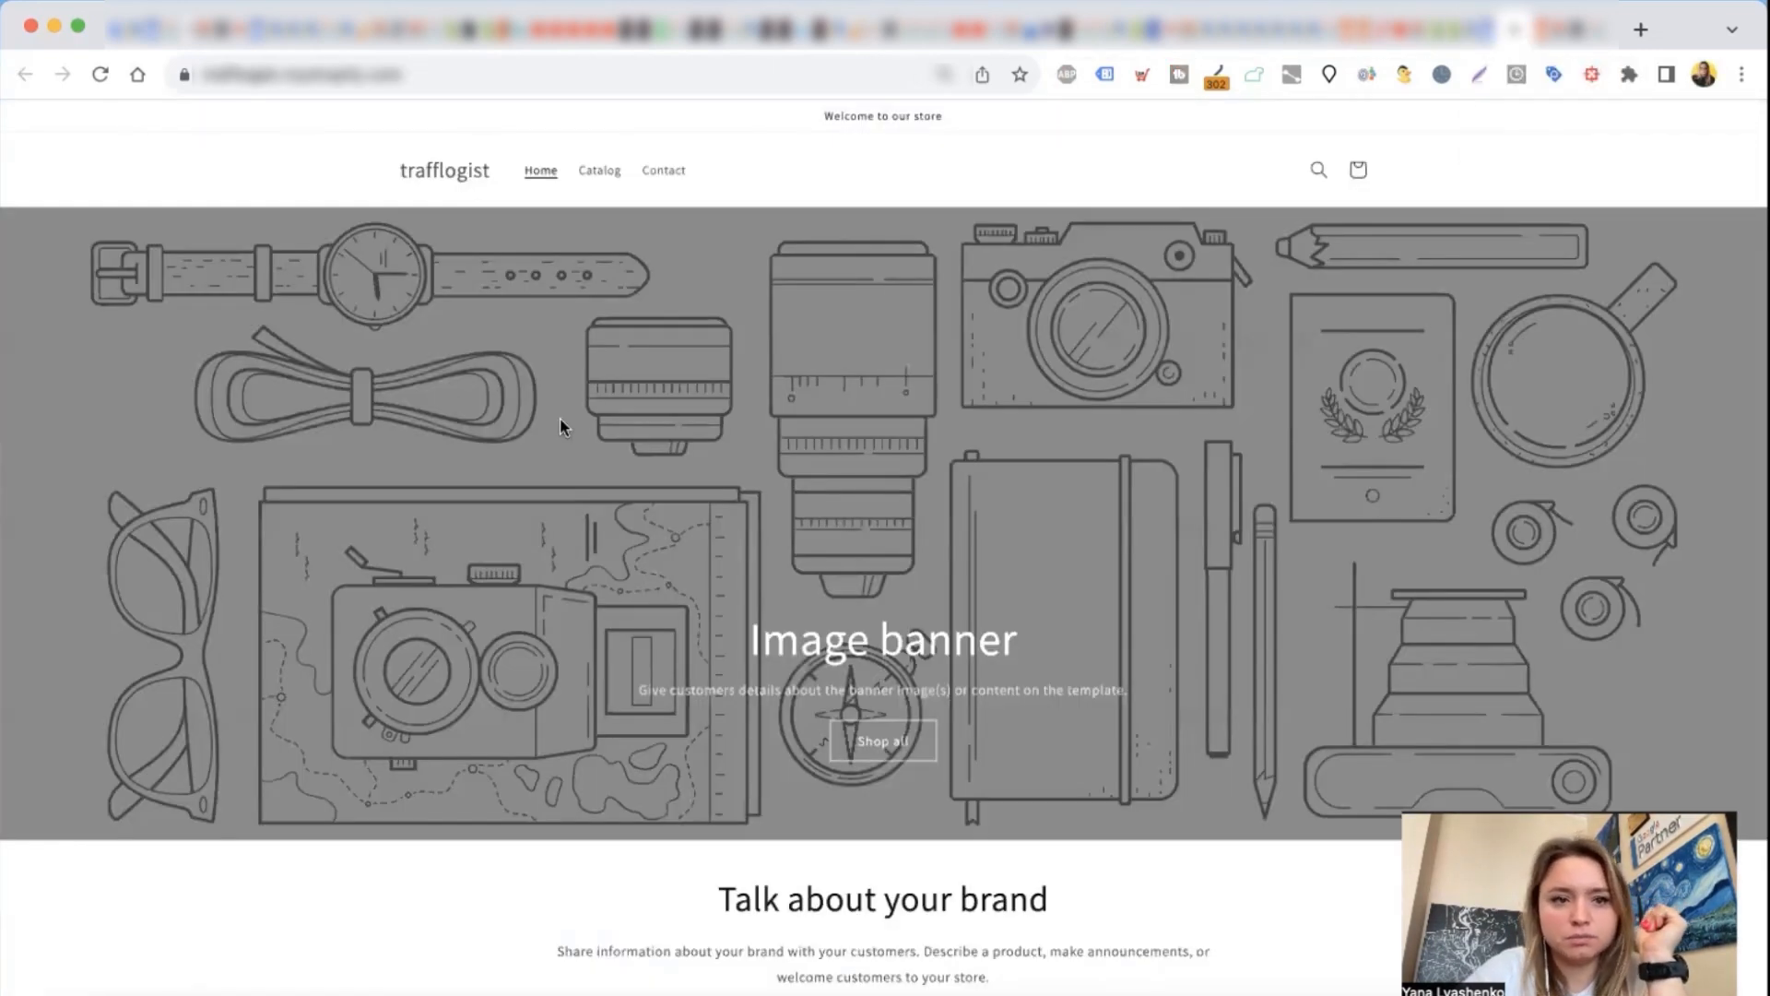
left_click(1479, 32)
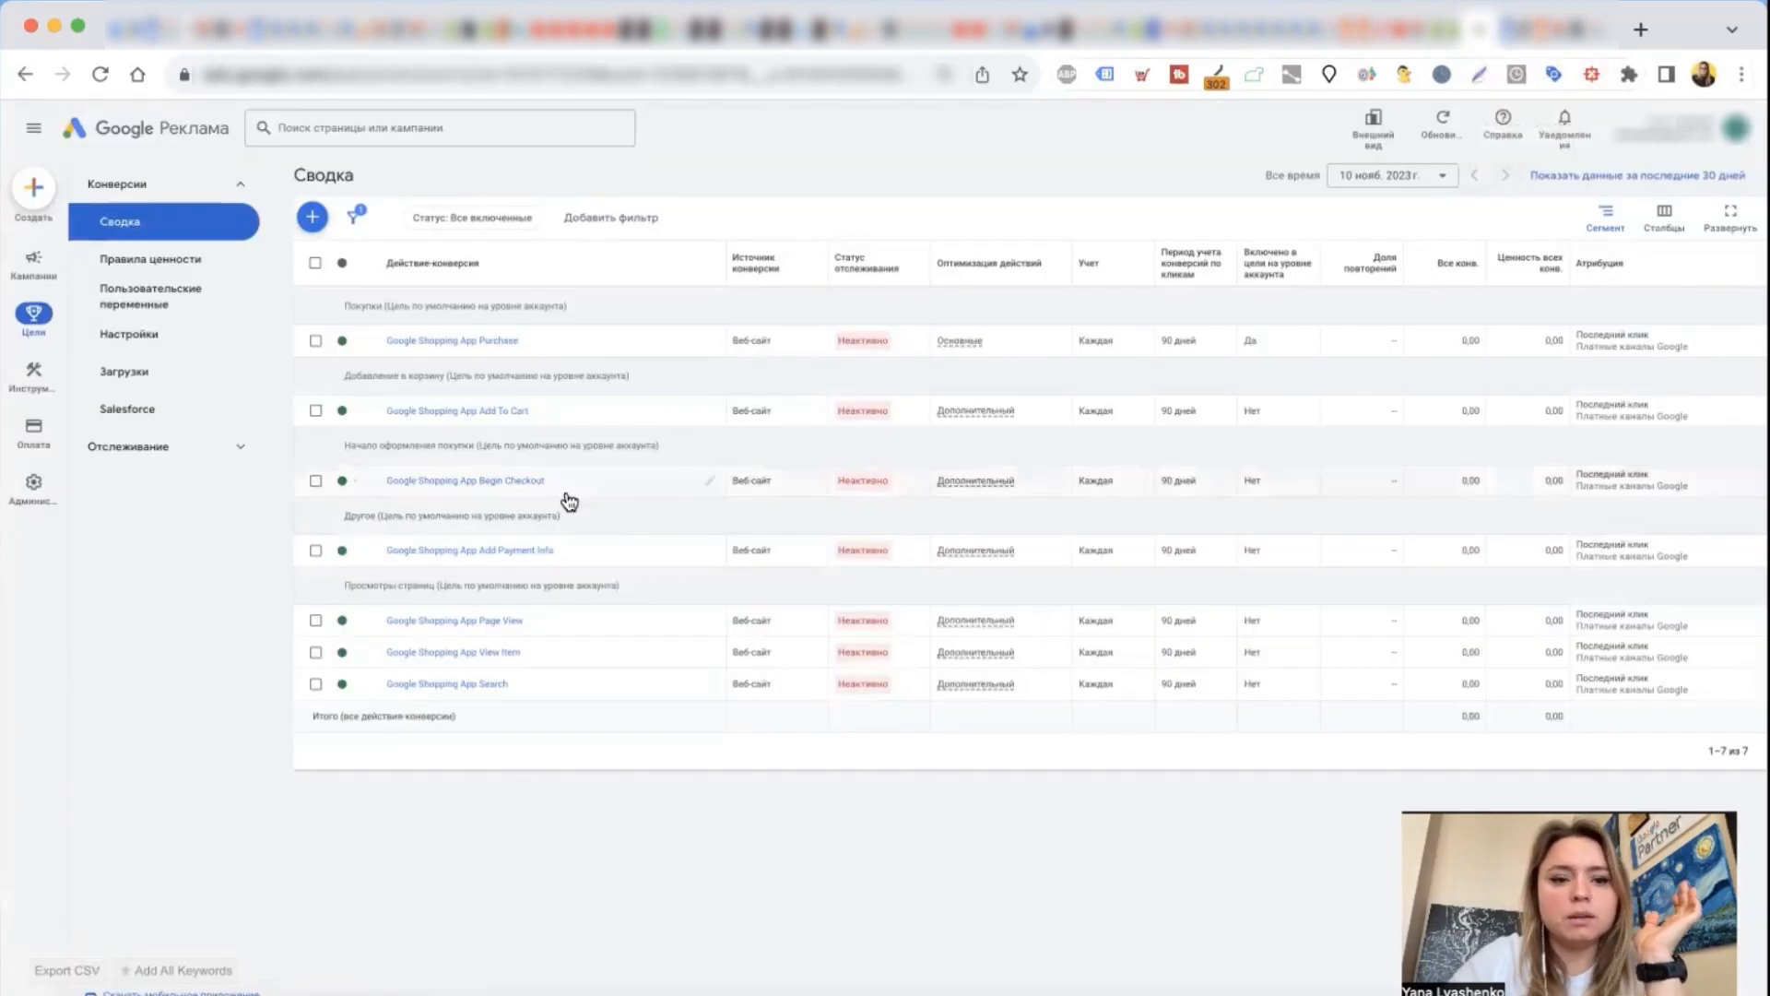
left_click(470, 341)
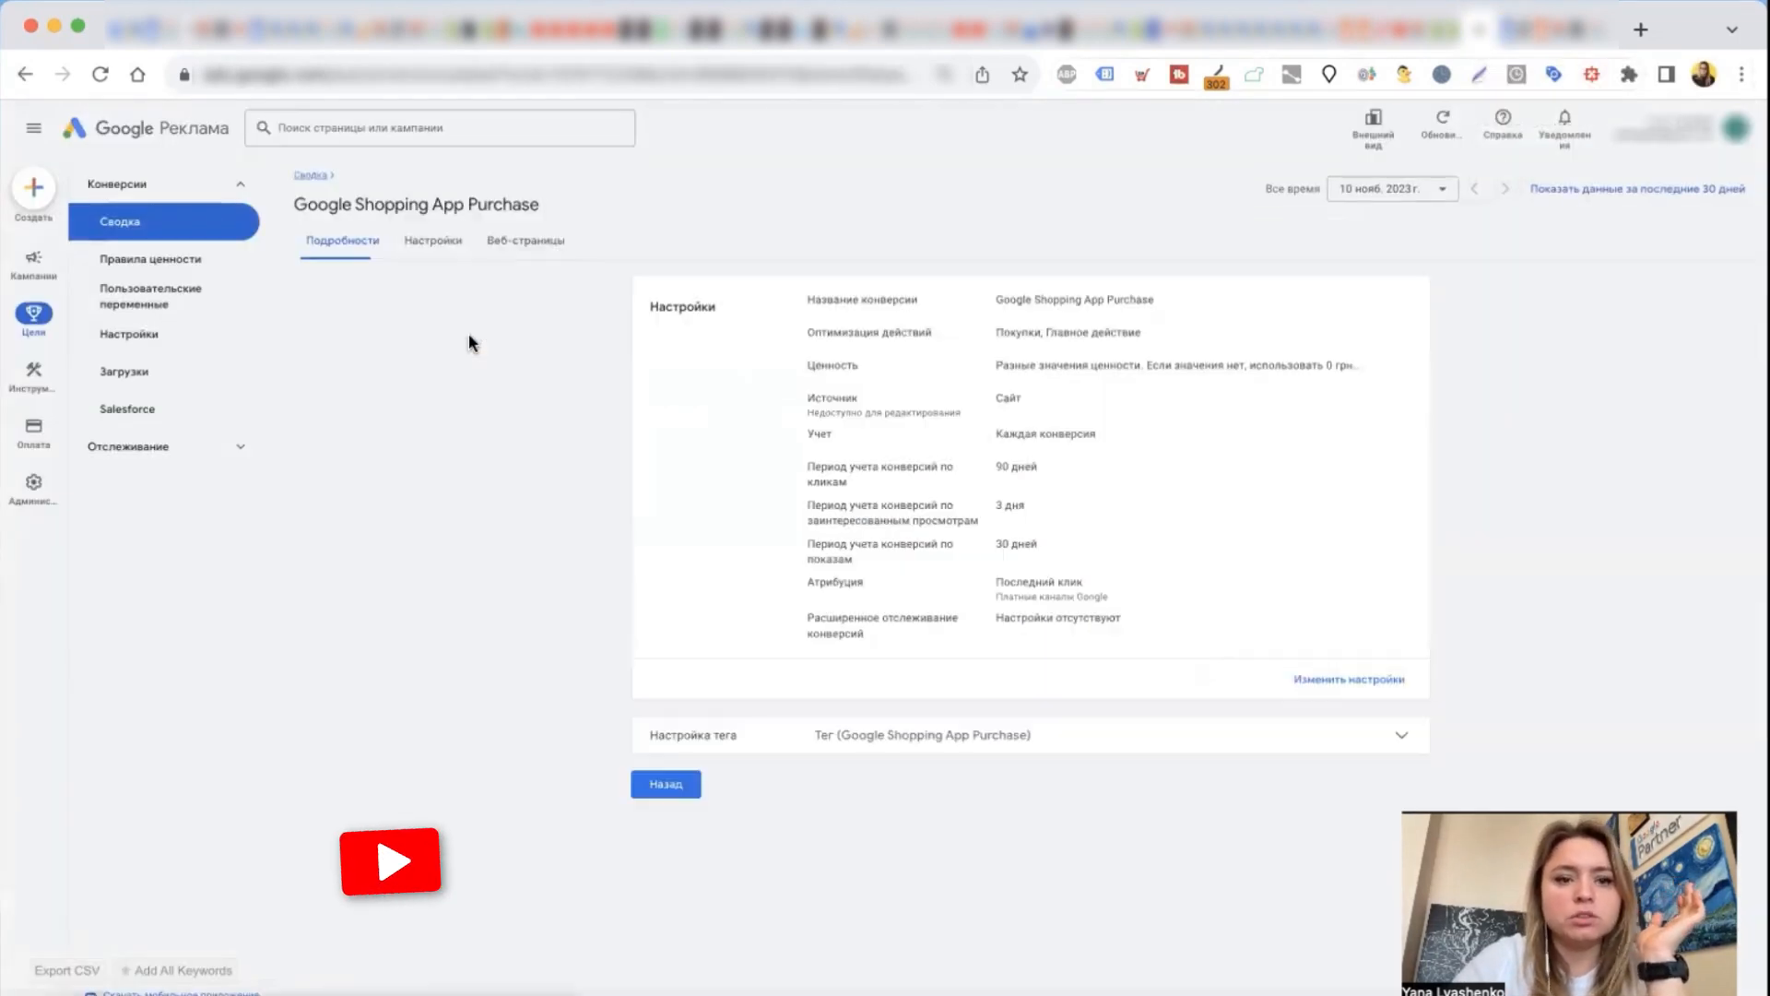
left_click(1057, 748)
left_click(1125, 829)
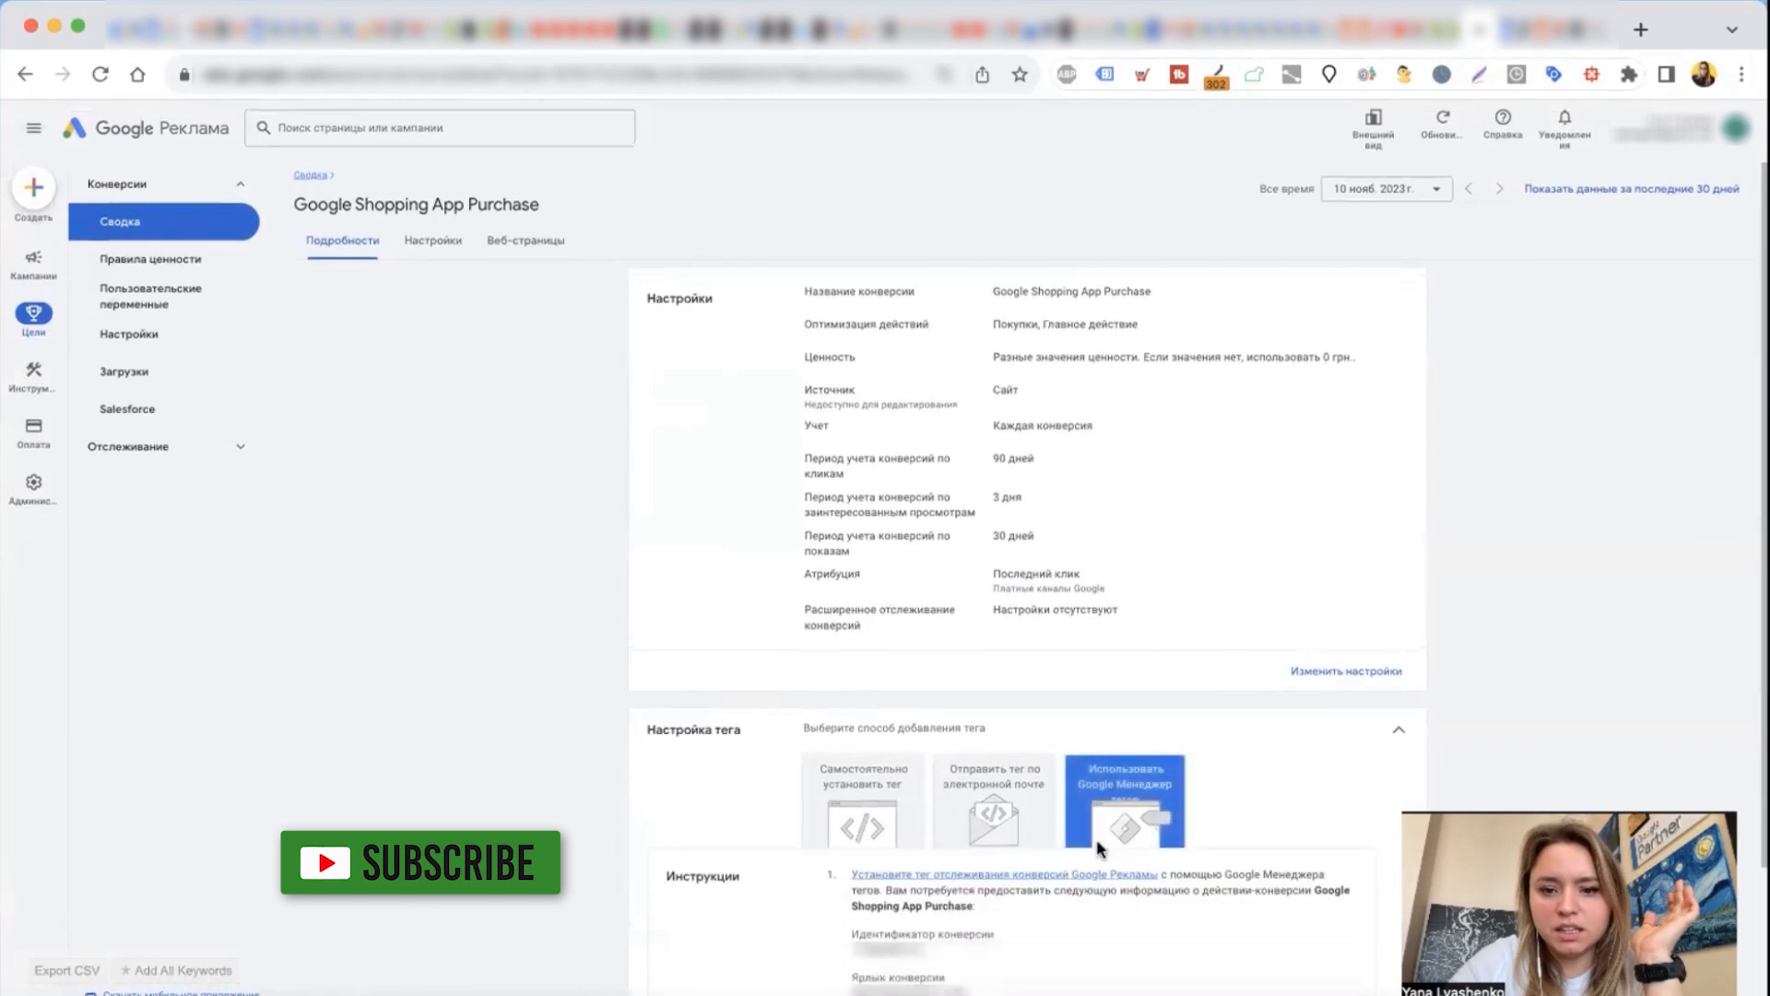
scroll(910, 841, "down", 3)
double_click(884, 749)
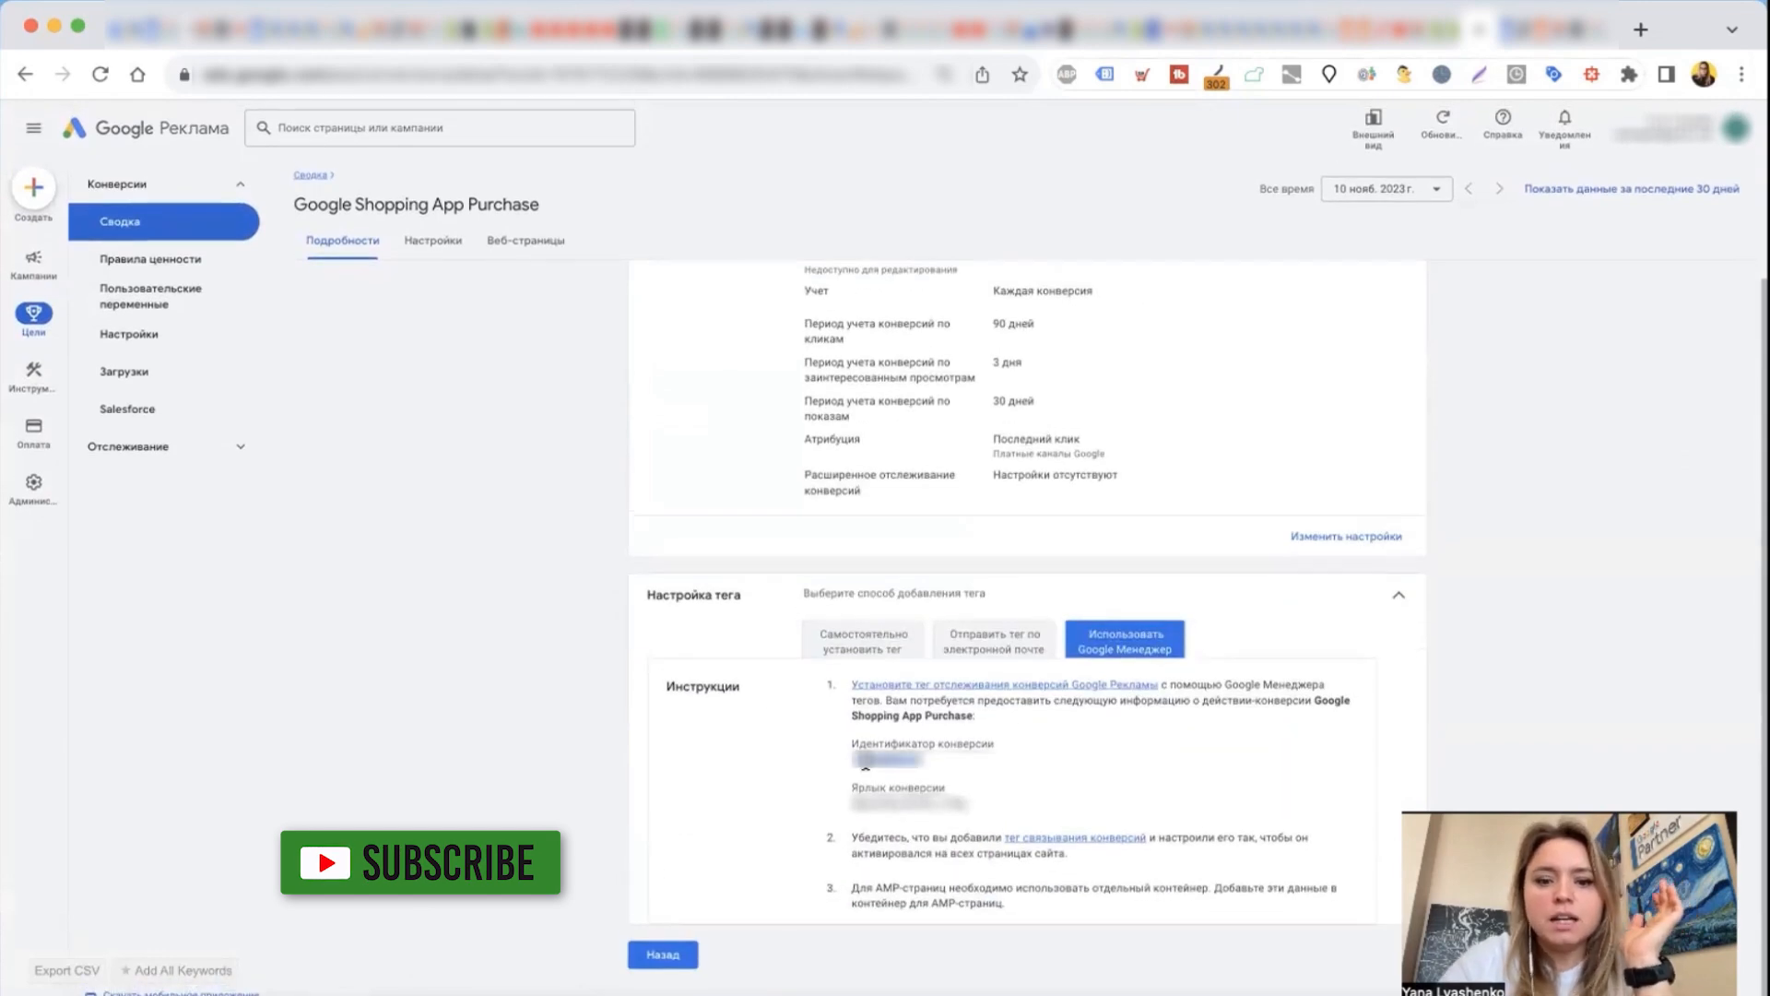
left_click(878, 757)
left_click_drag(851, 757, 943, 768)
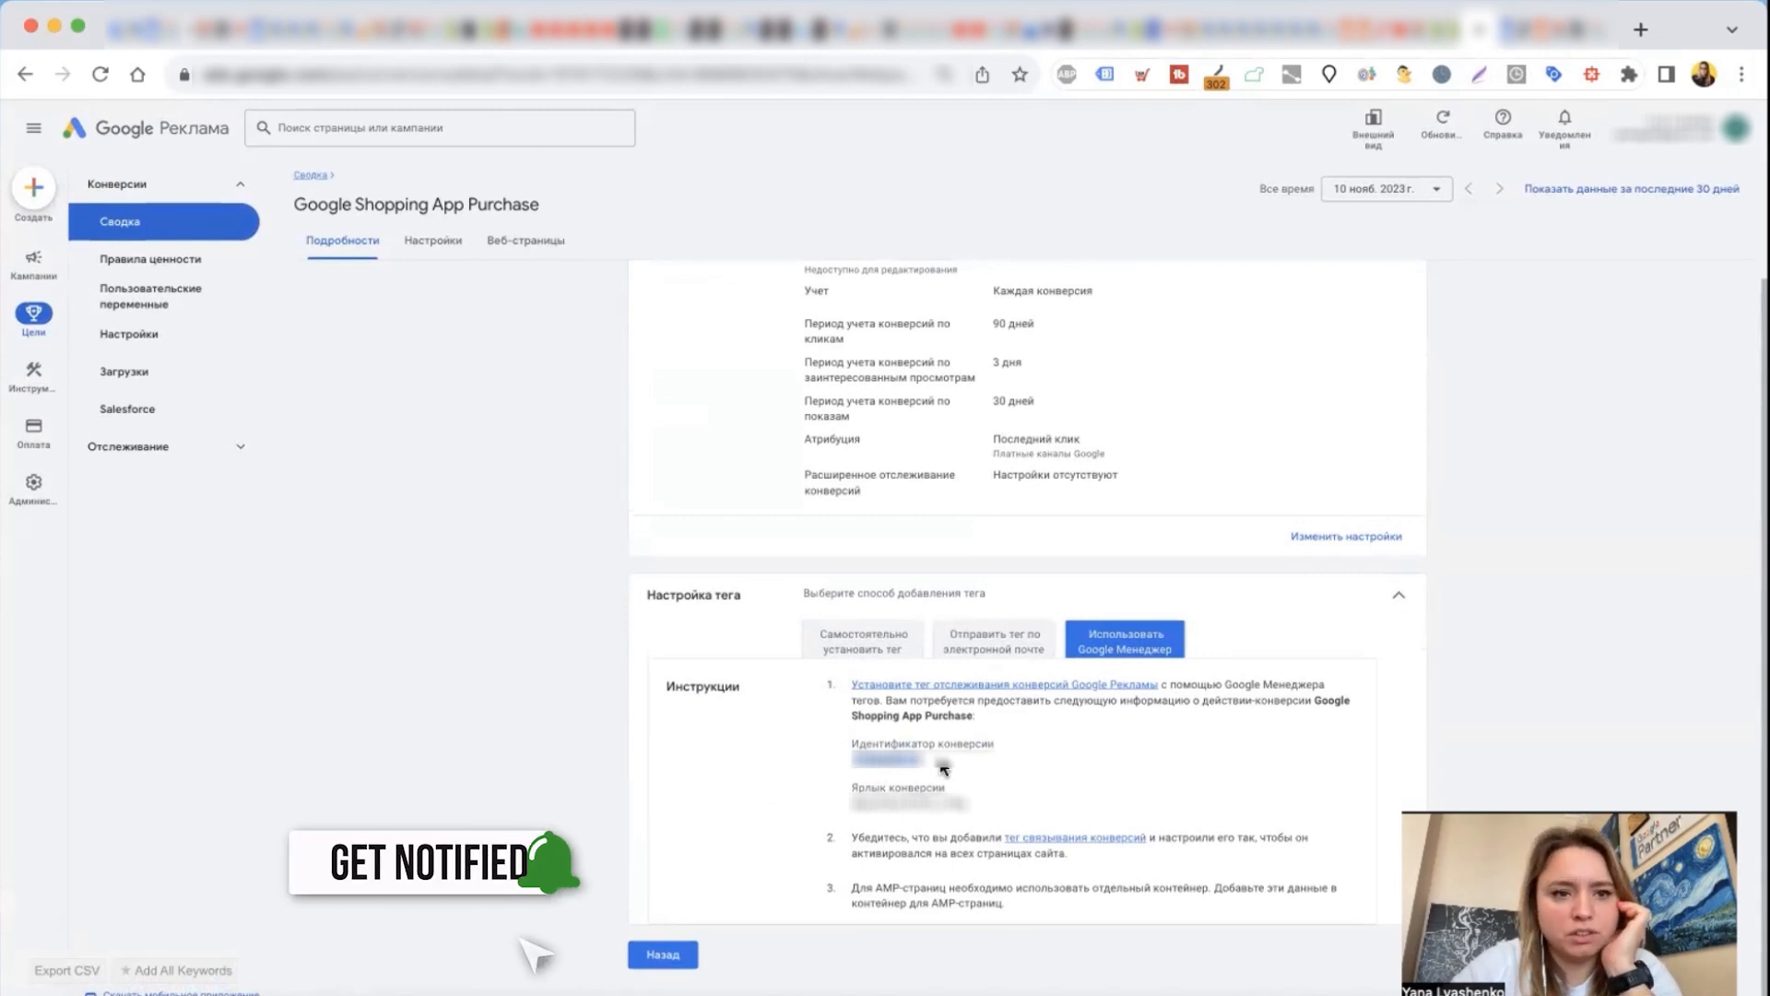
double_click(888, 756)
left_click(902, 775)
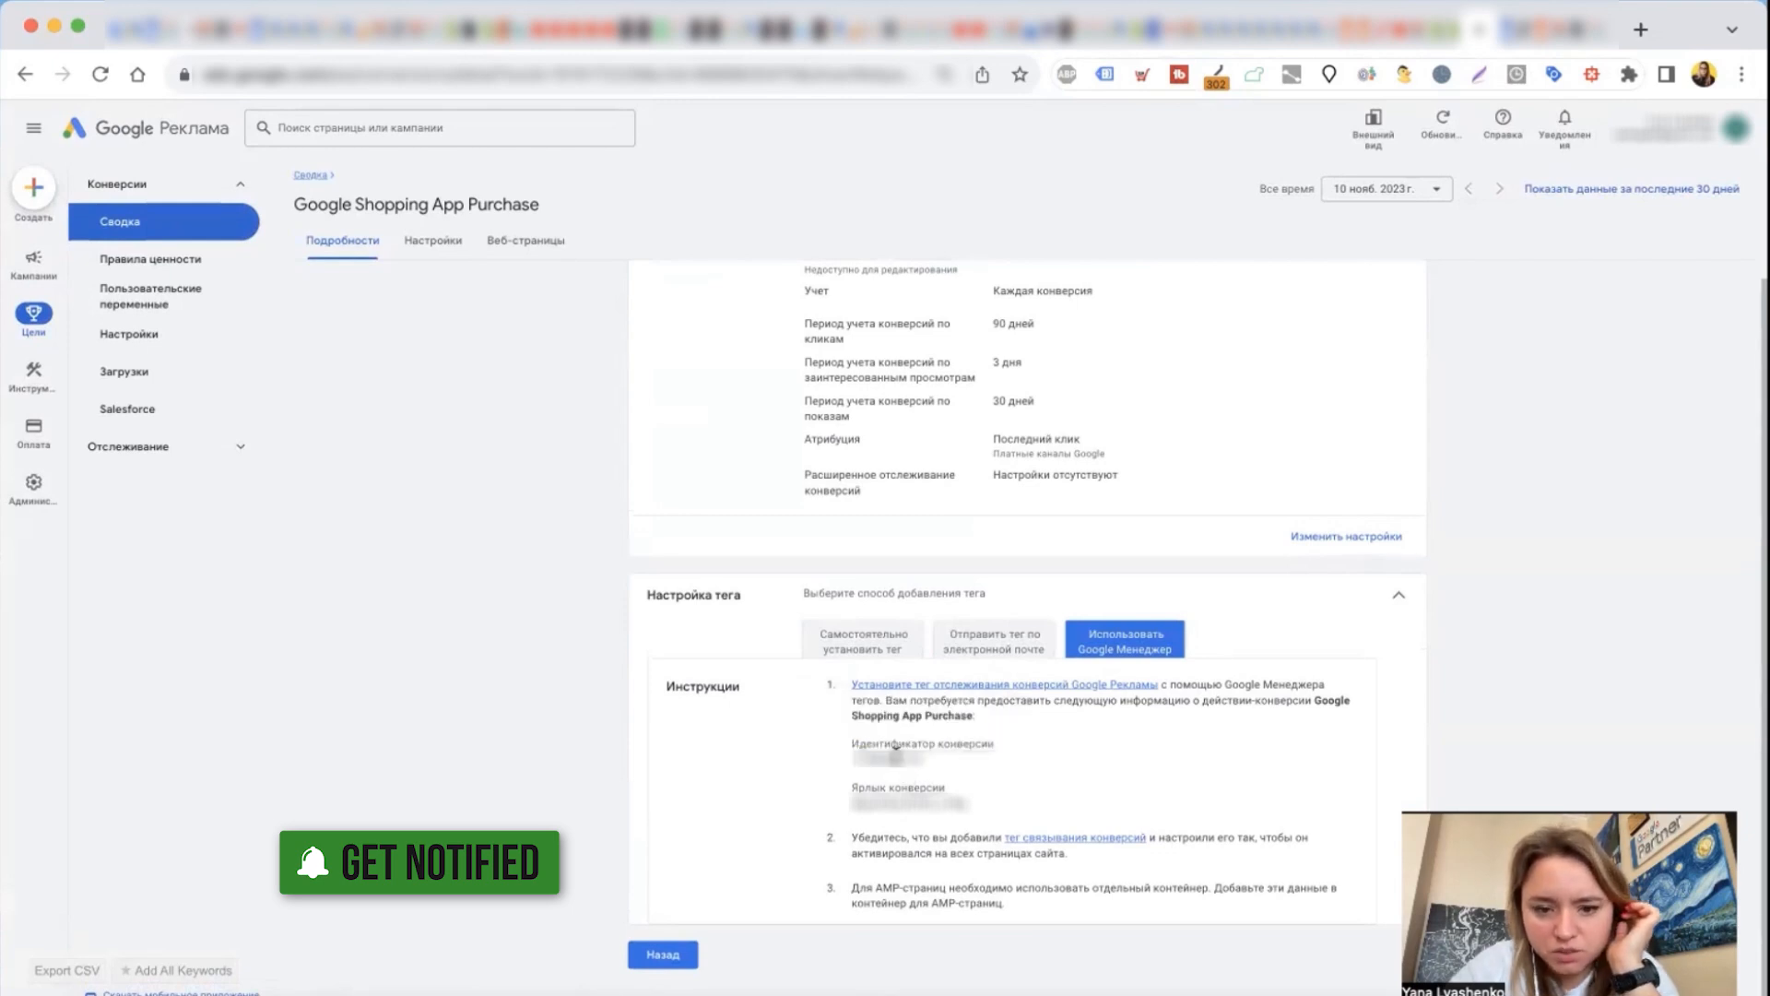
double_click(861, 751)
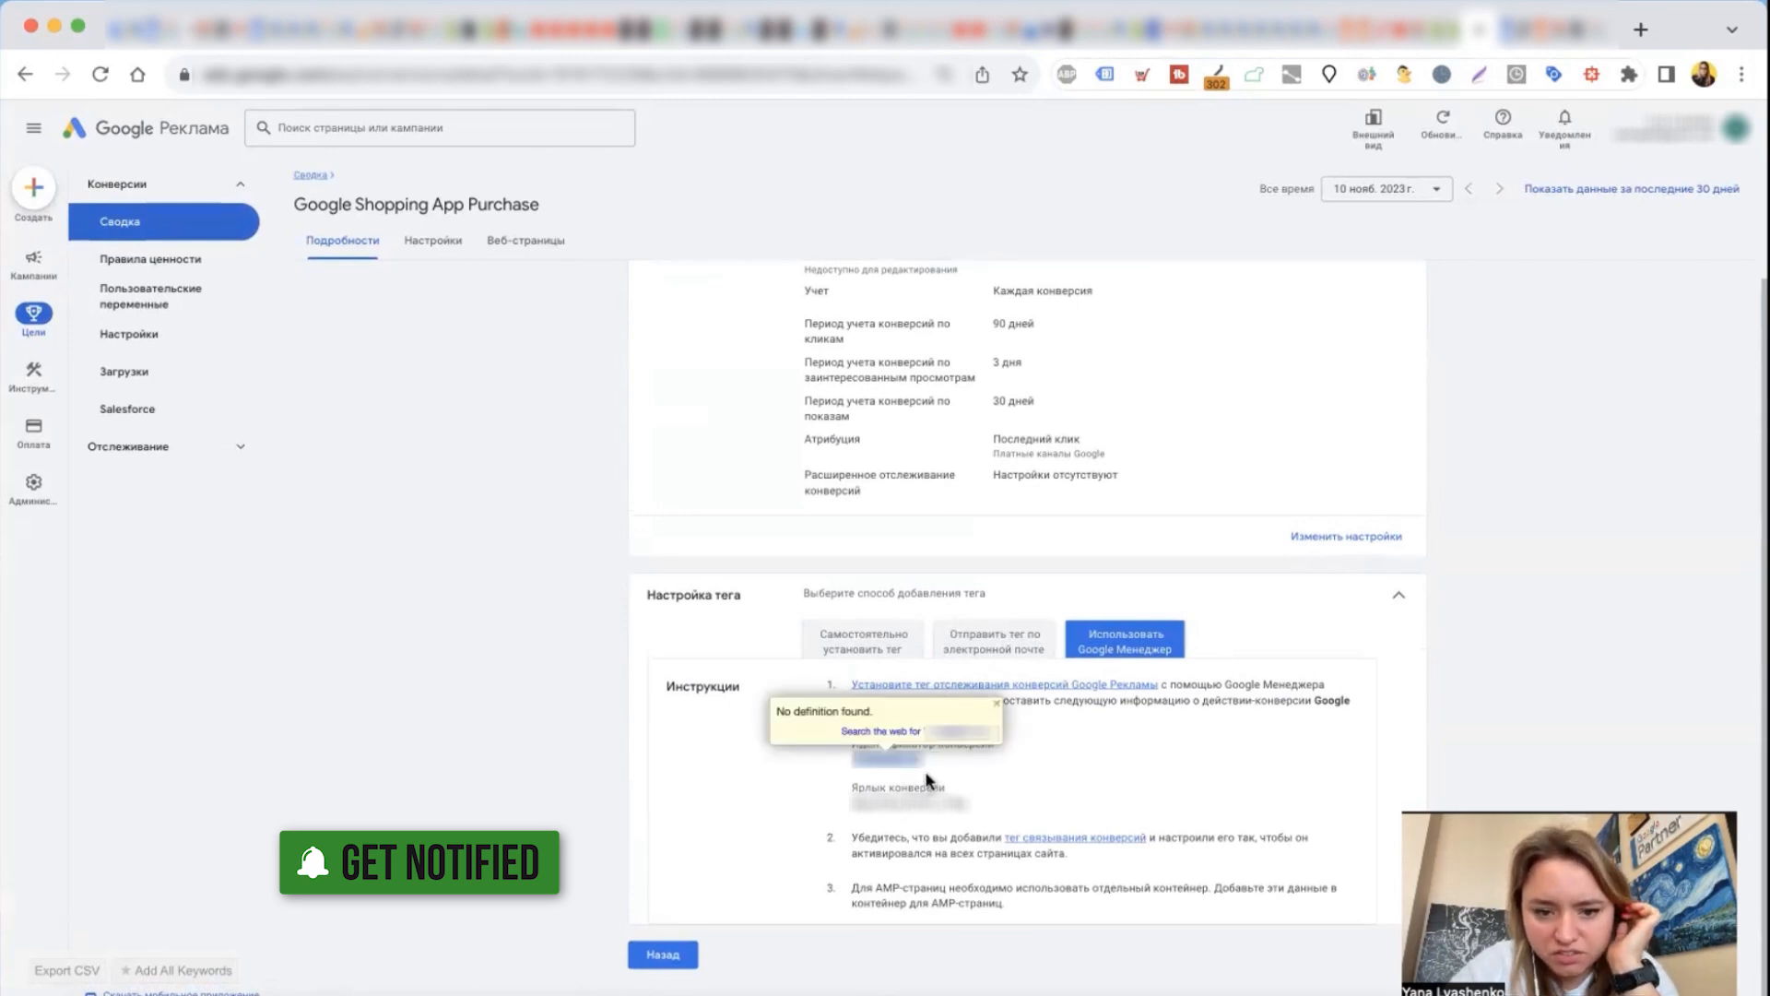
double_click(912, 801)
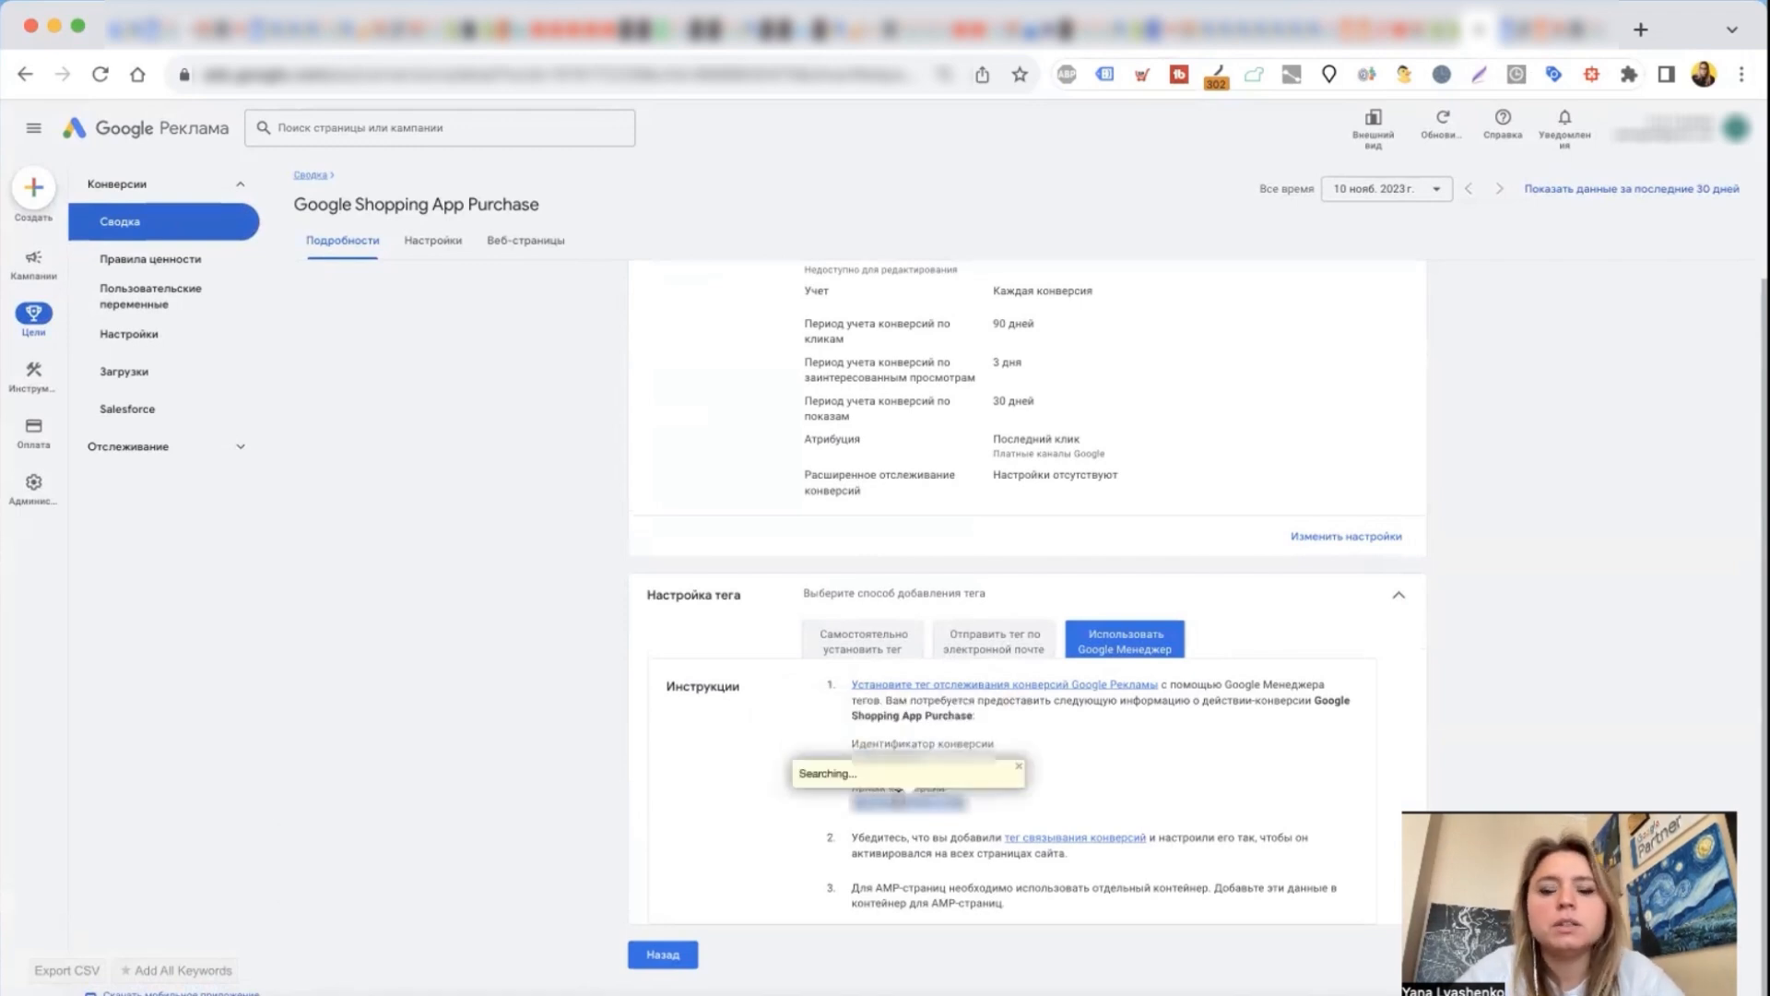
left_click(650, 955)
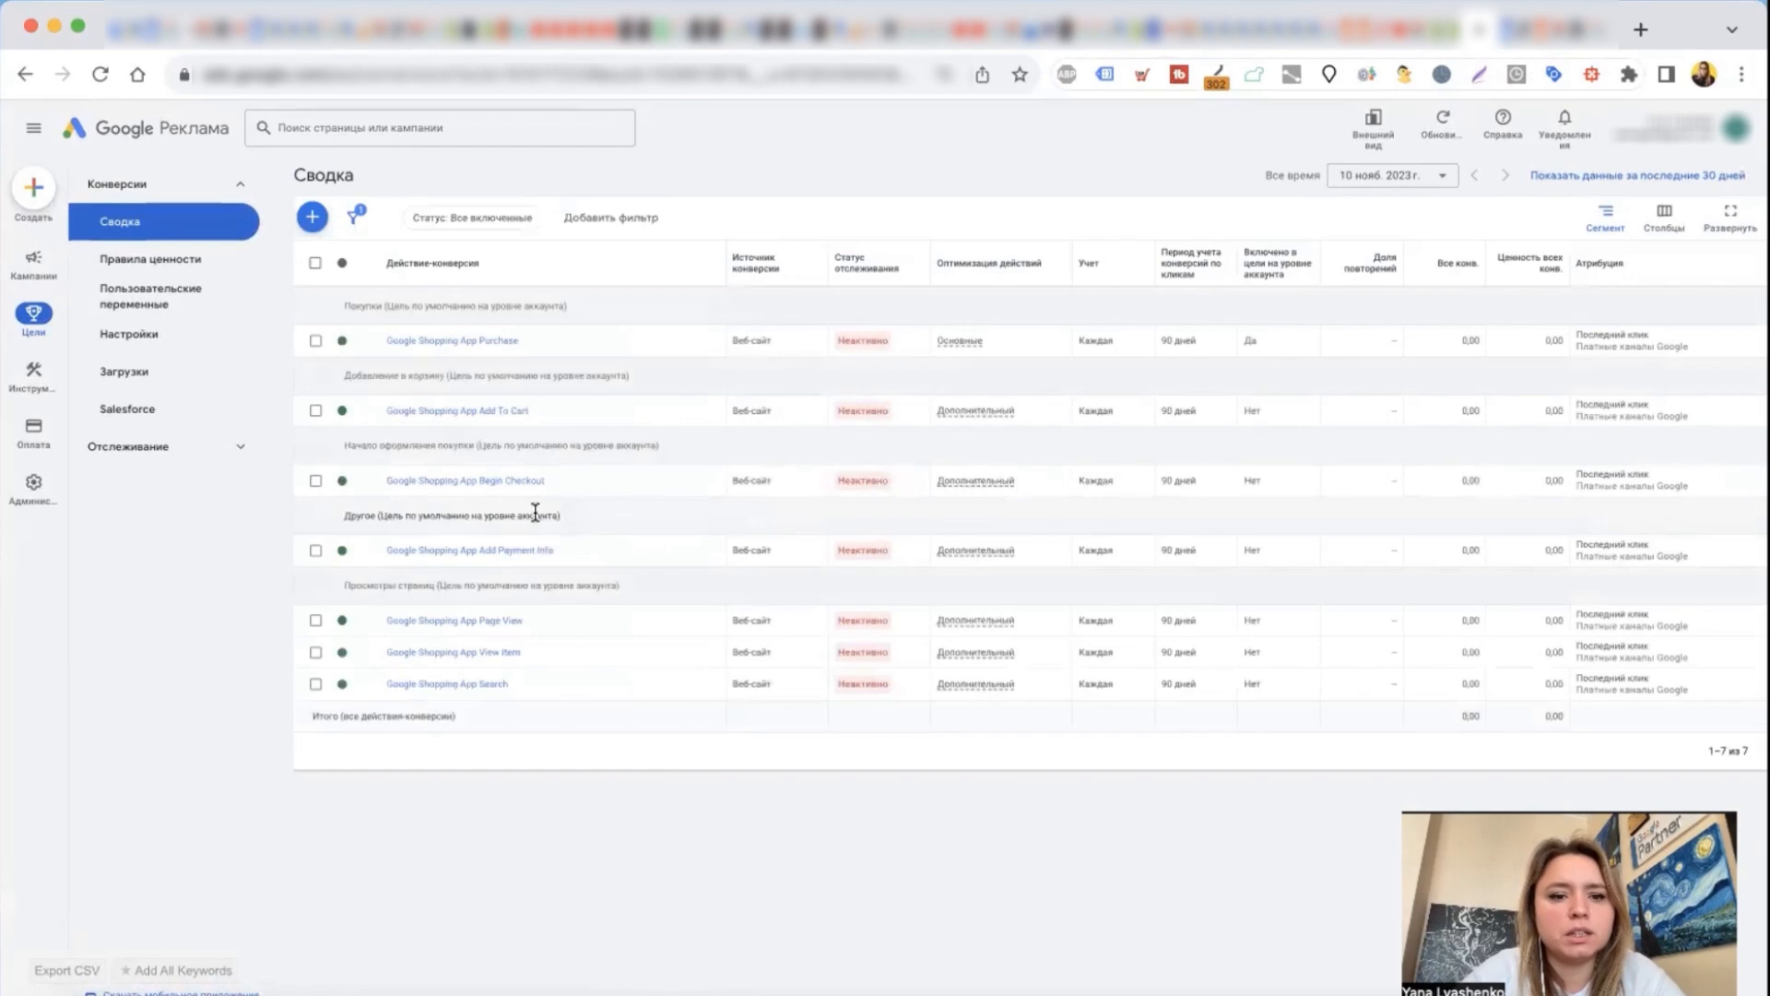
Open the Add To Cart conversion's Google Tag Manager setup and copy its conversion ID and label
left_click(479, 408)
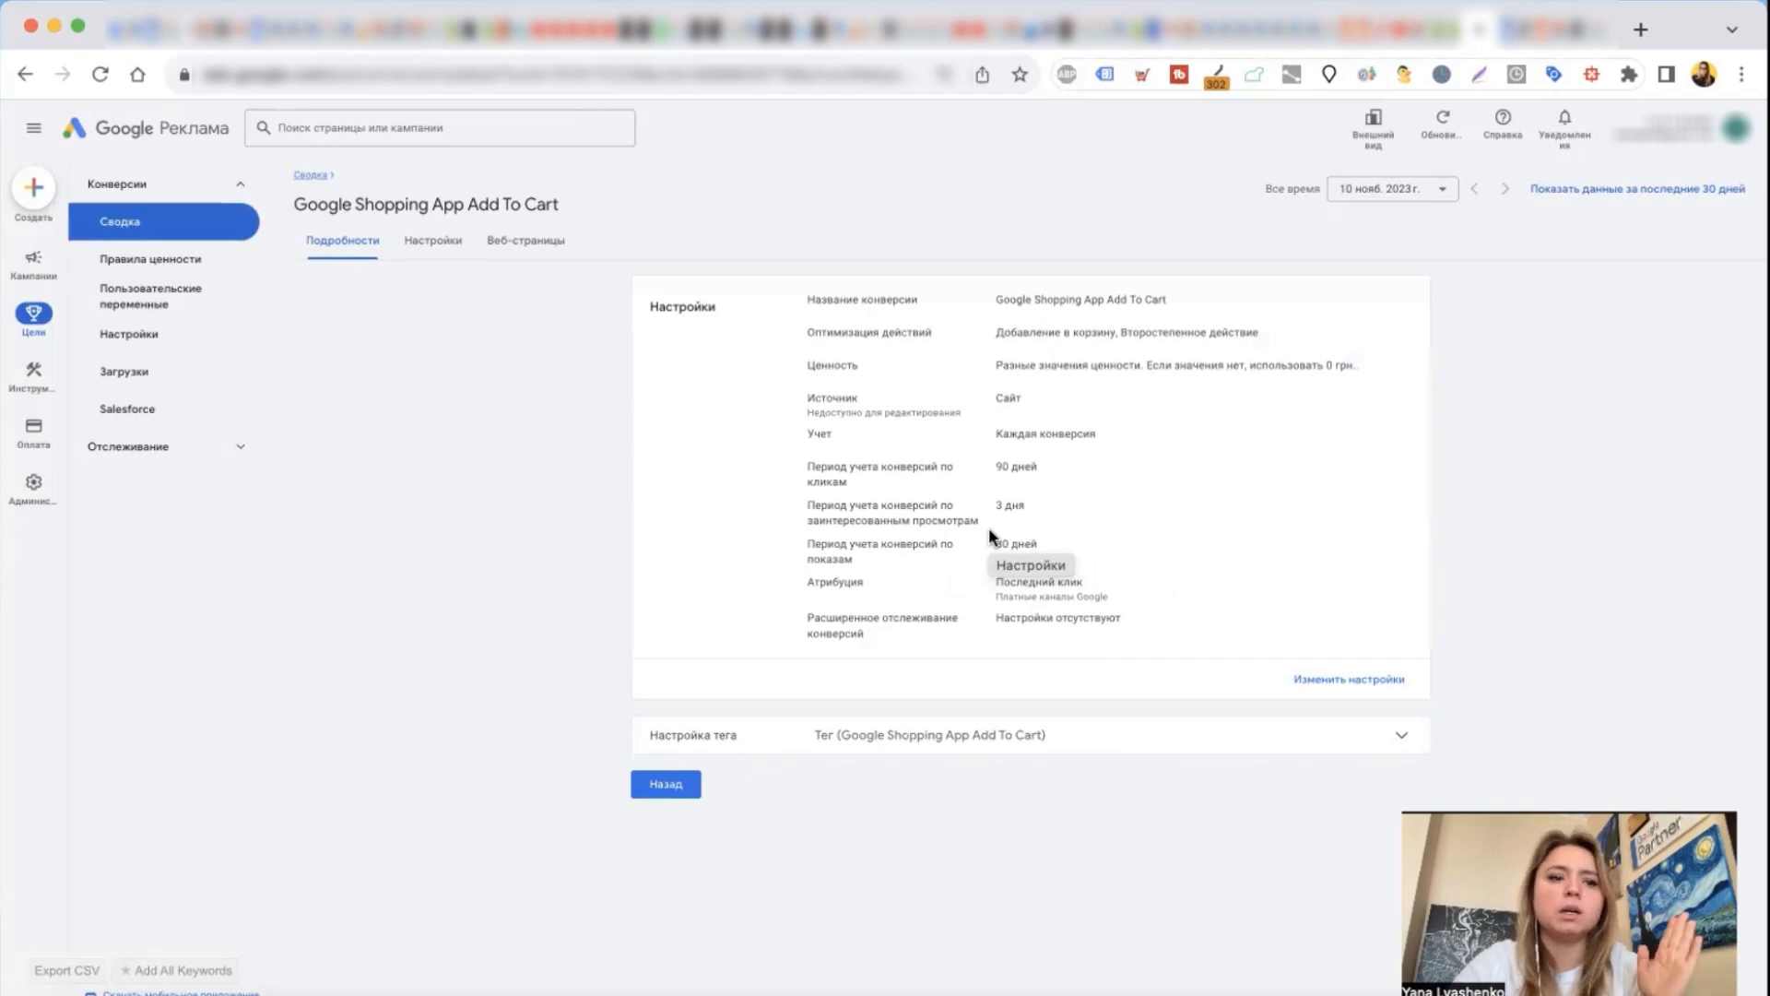
left_click(966, 743)
left_click(1125, 812)
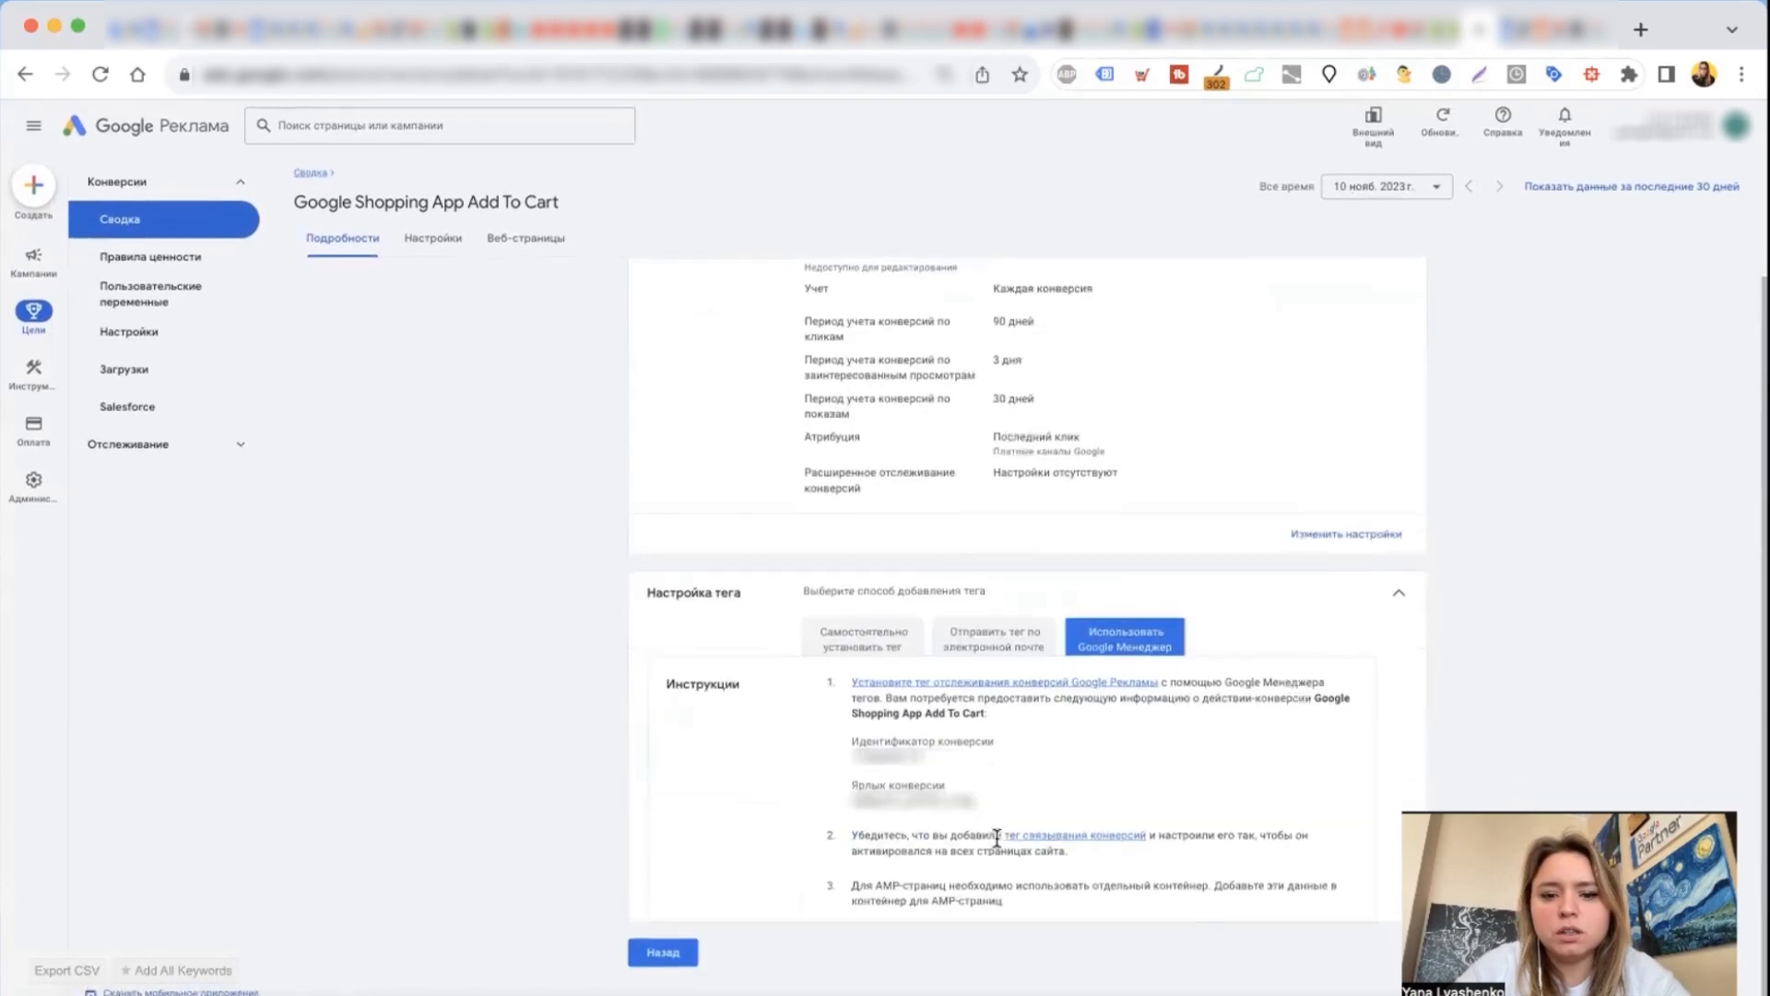
double_click(893, 758)
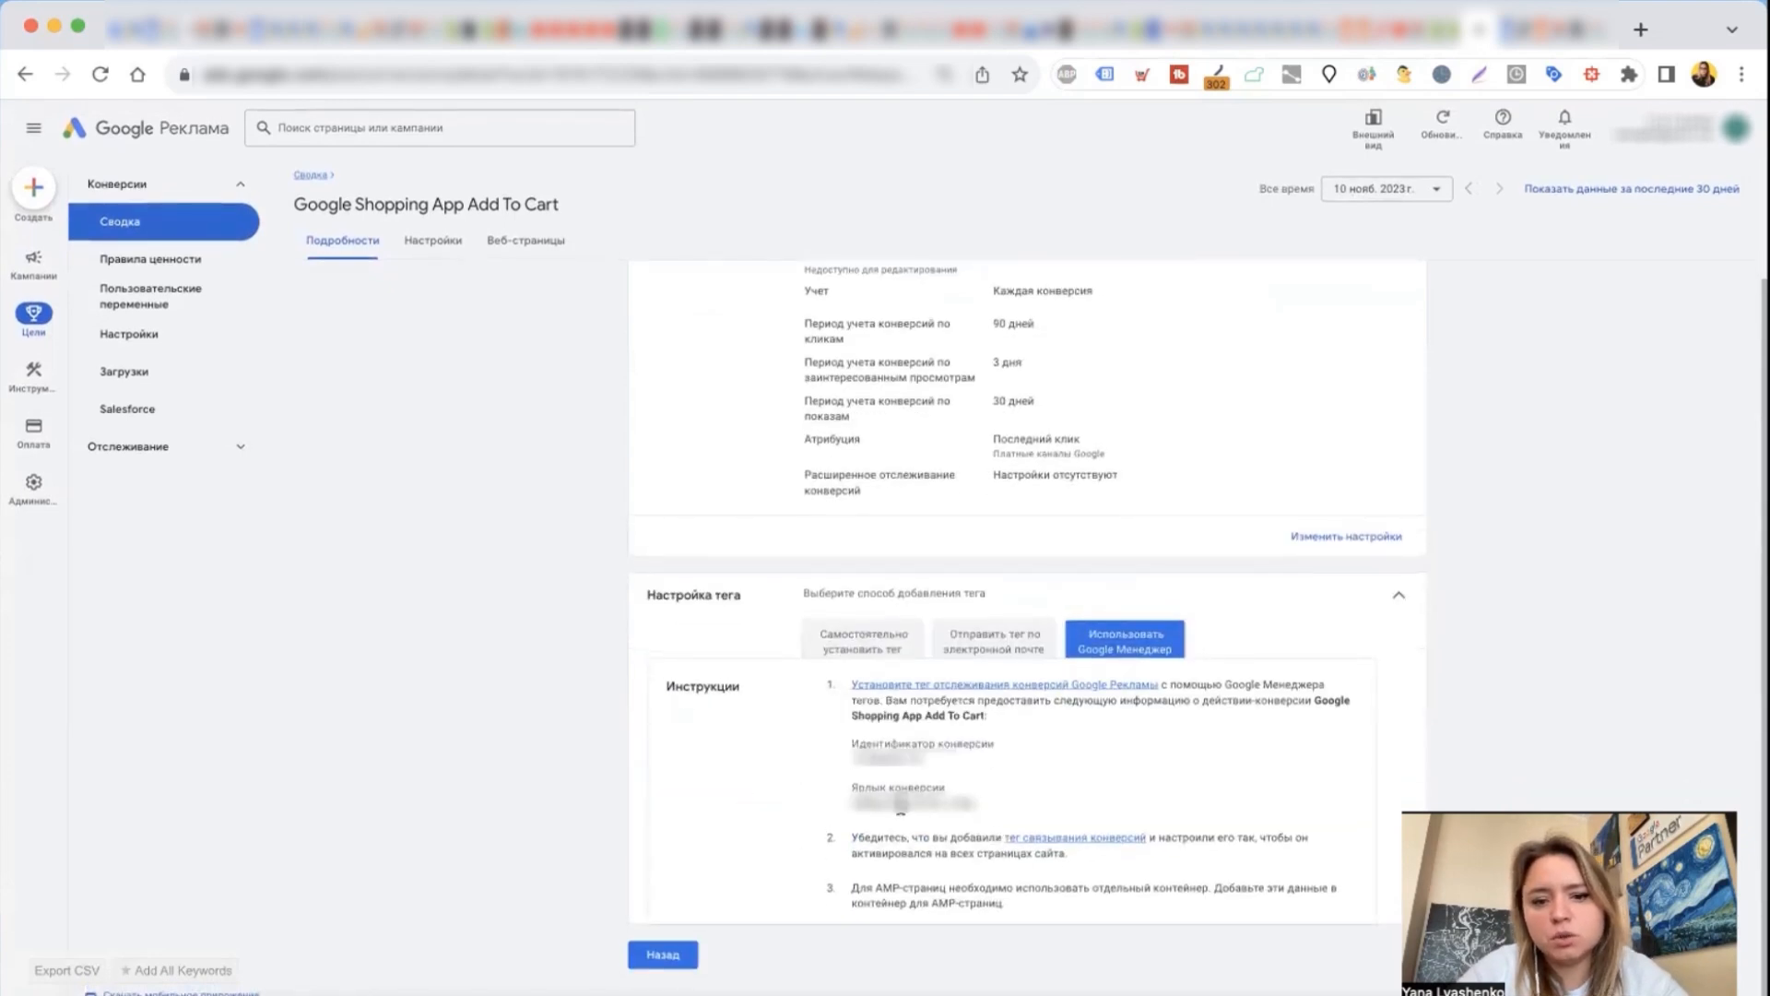
double_click(900, 803)
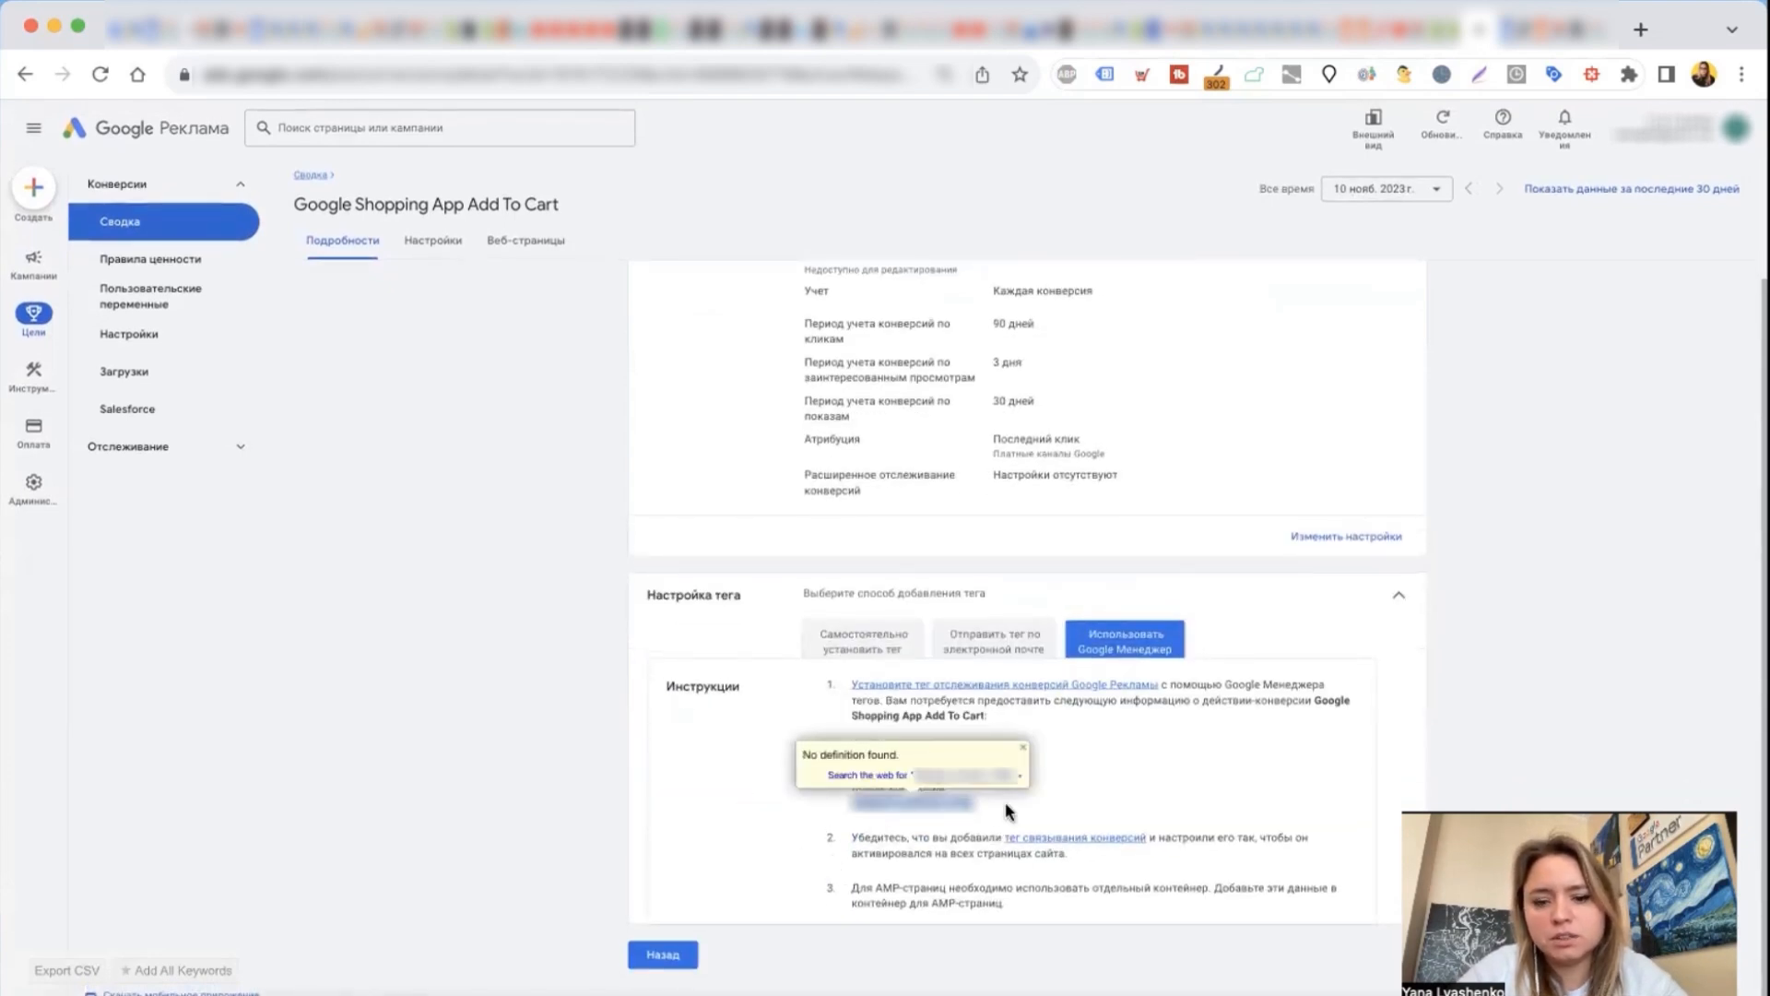
Switch to the online store homepage and scroll through its products
left_click(1523, 29)
scroll(762, 561, "down", 8)
scroll(761, 572, "down", 3)
Open the scooter product page, enable Tag Assistant Legacy, and reload to analyse its tags
left_click(667, 474)
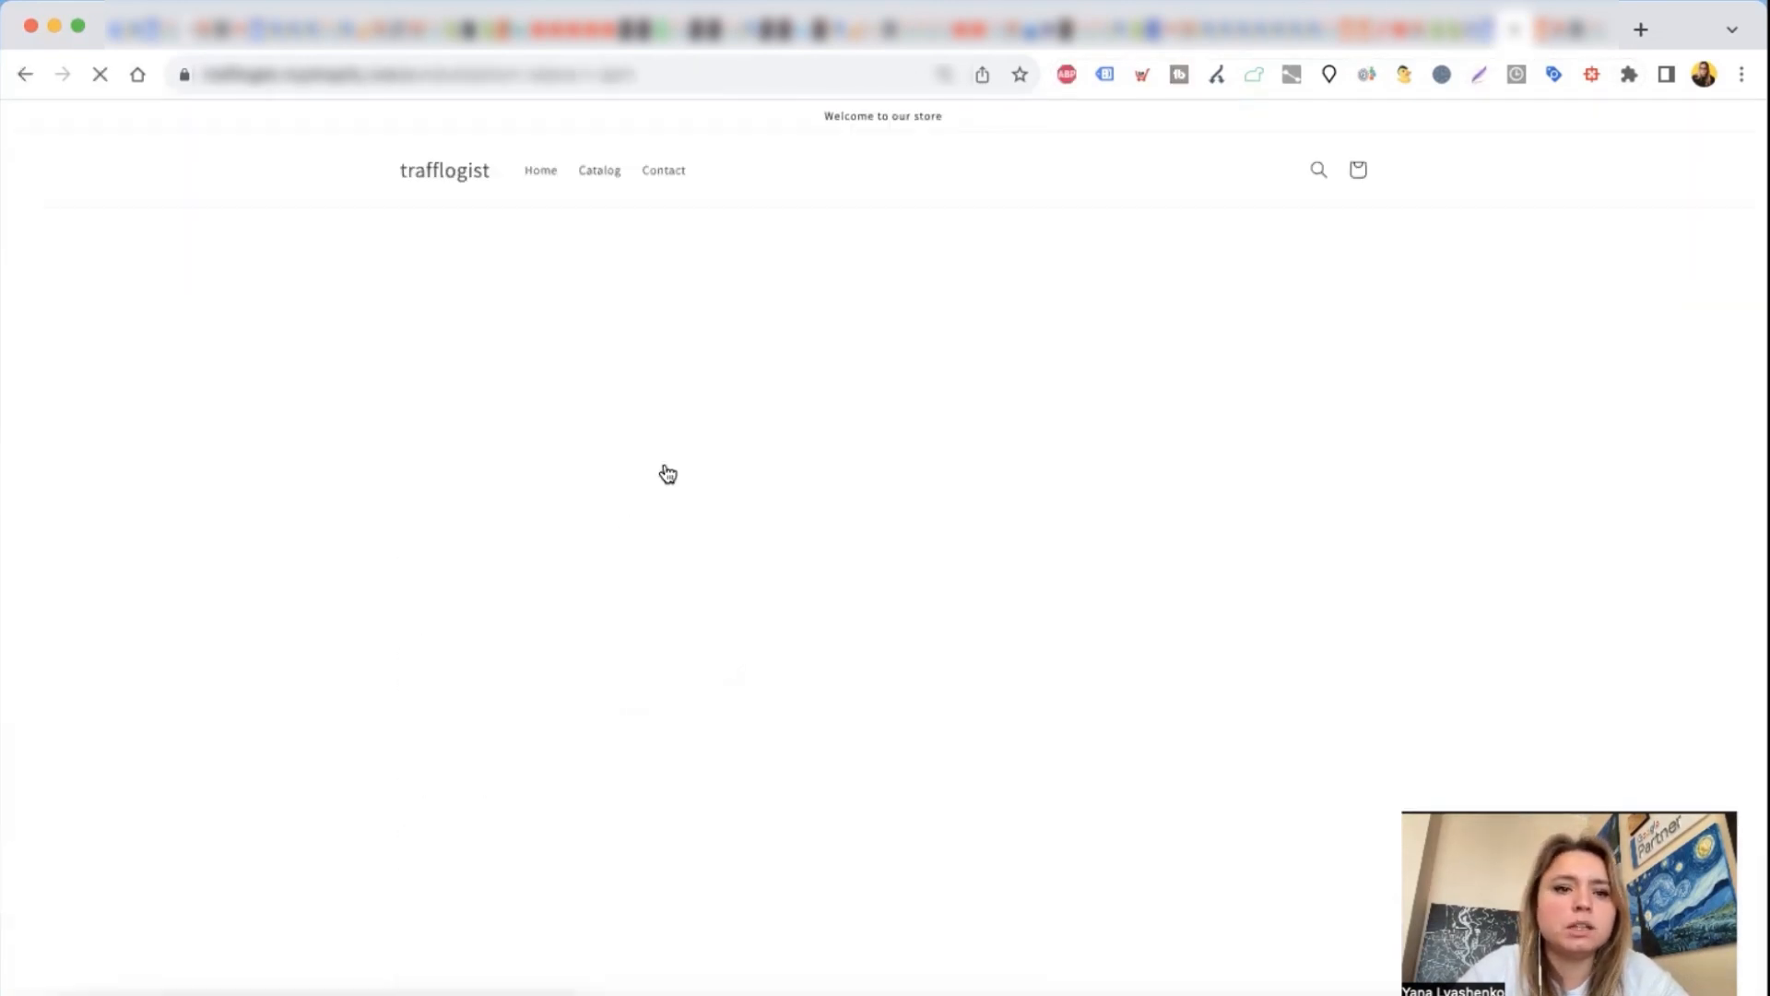
left_click(1106, 76)
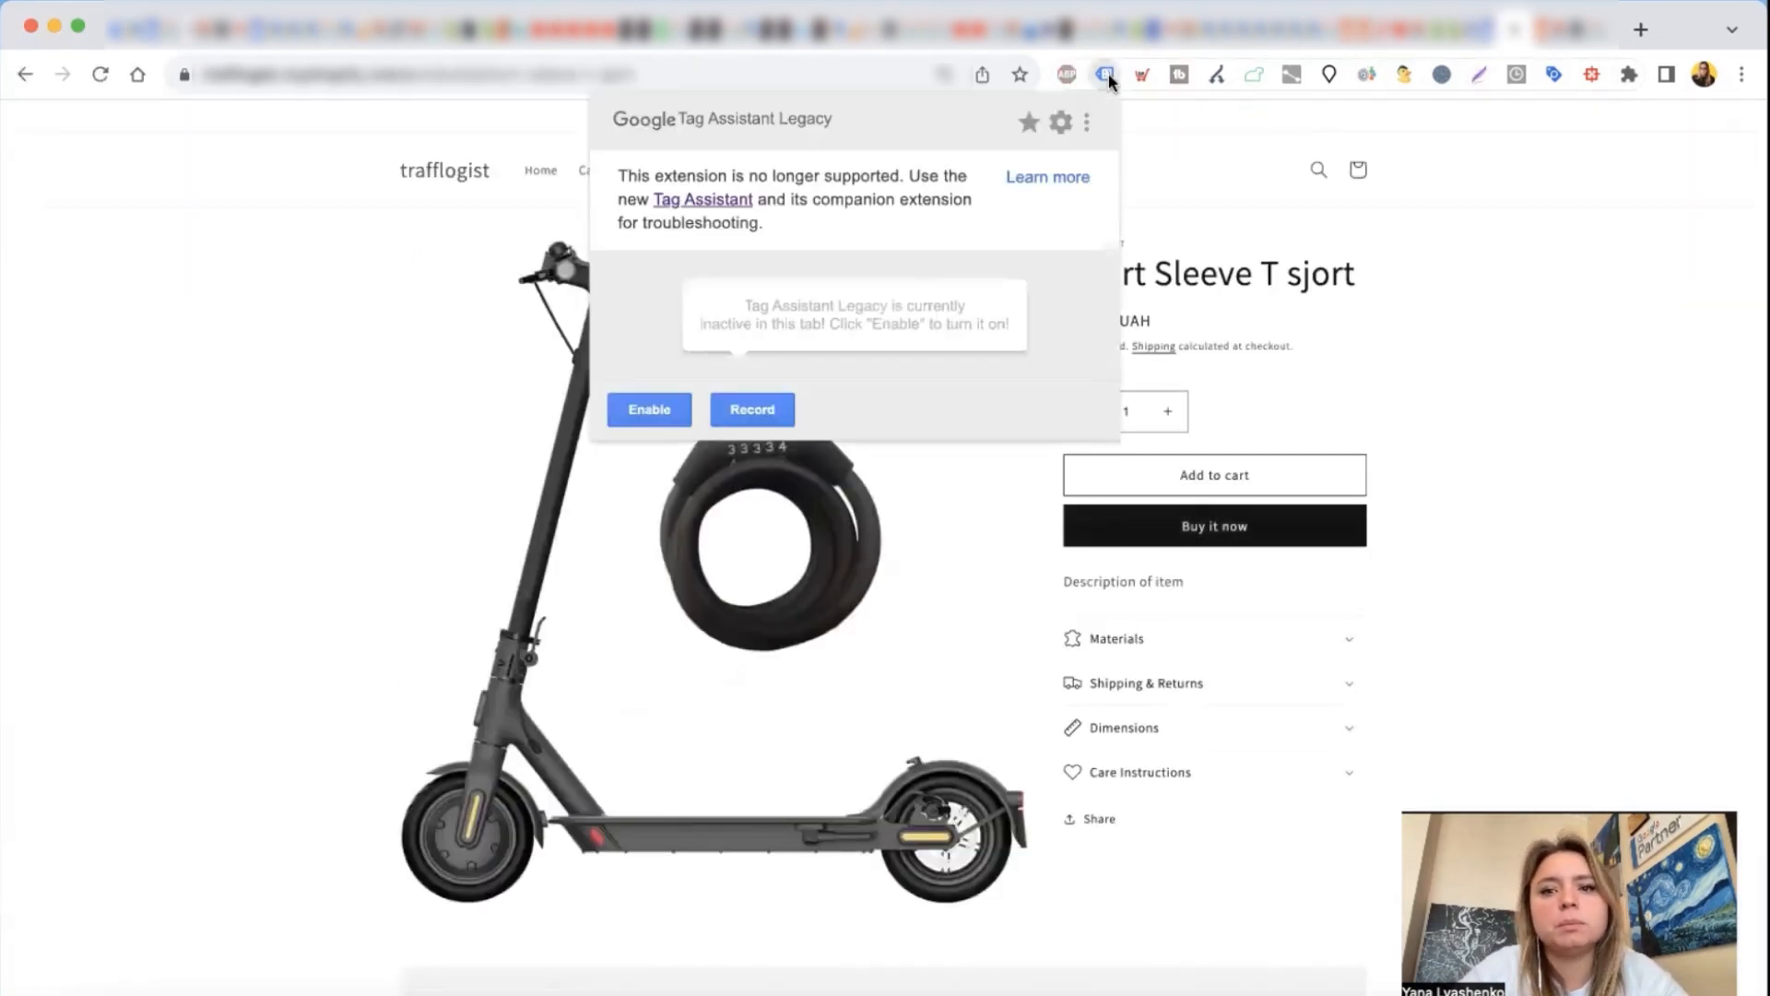
left_click_drag(608, 123, 836, 138)
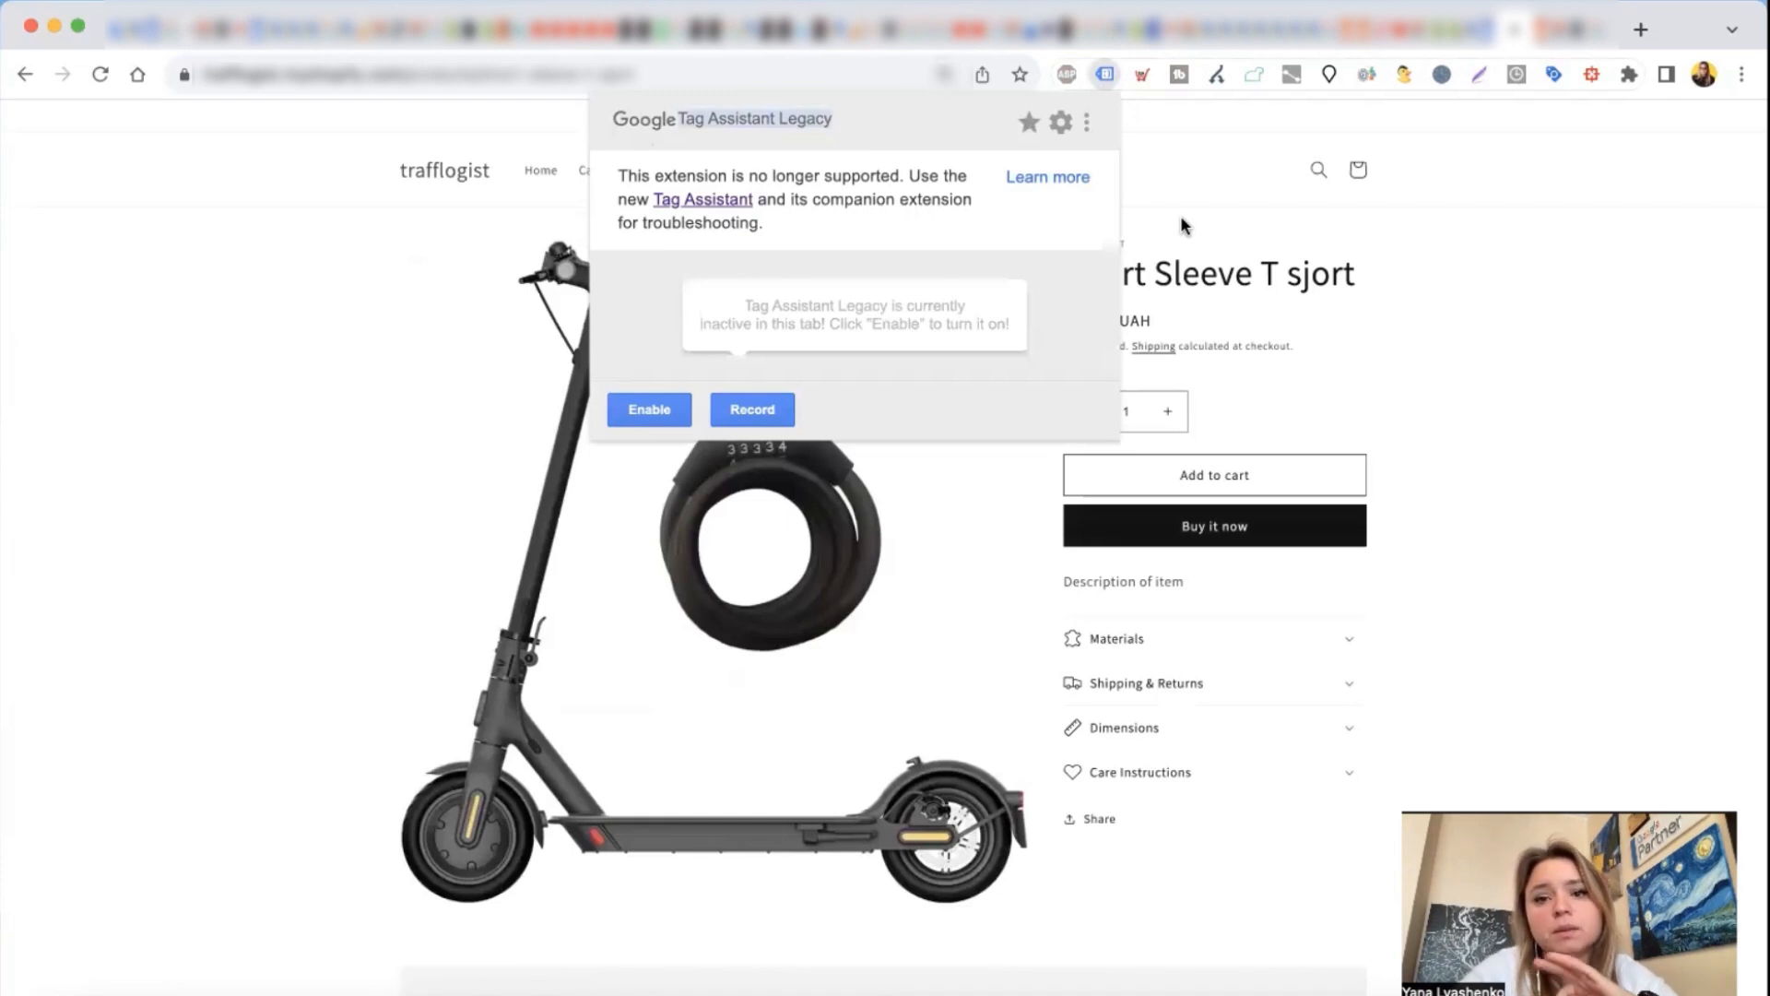
left_click(654, 412)
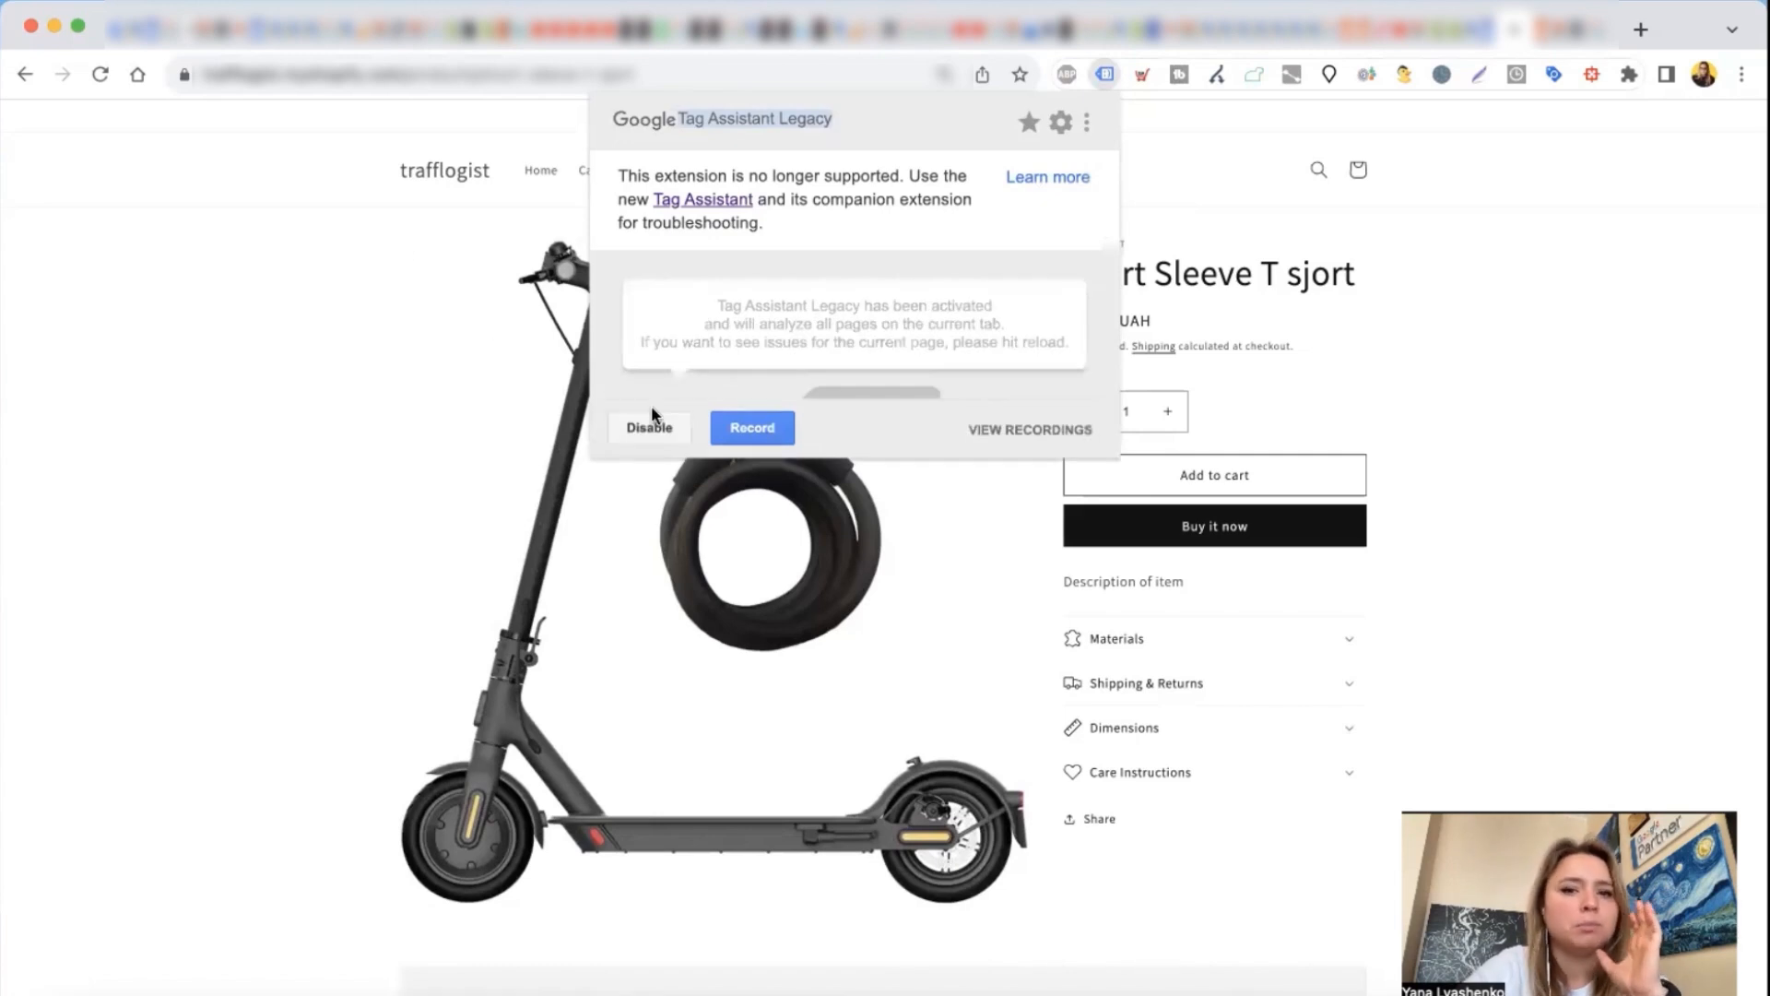
left_click(100, 75)
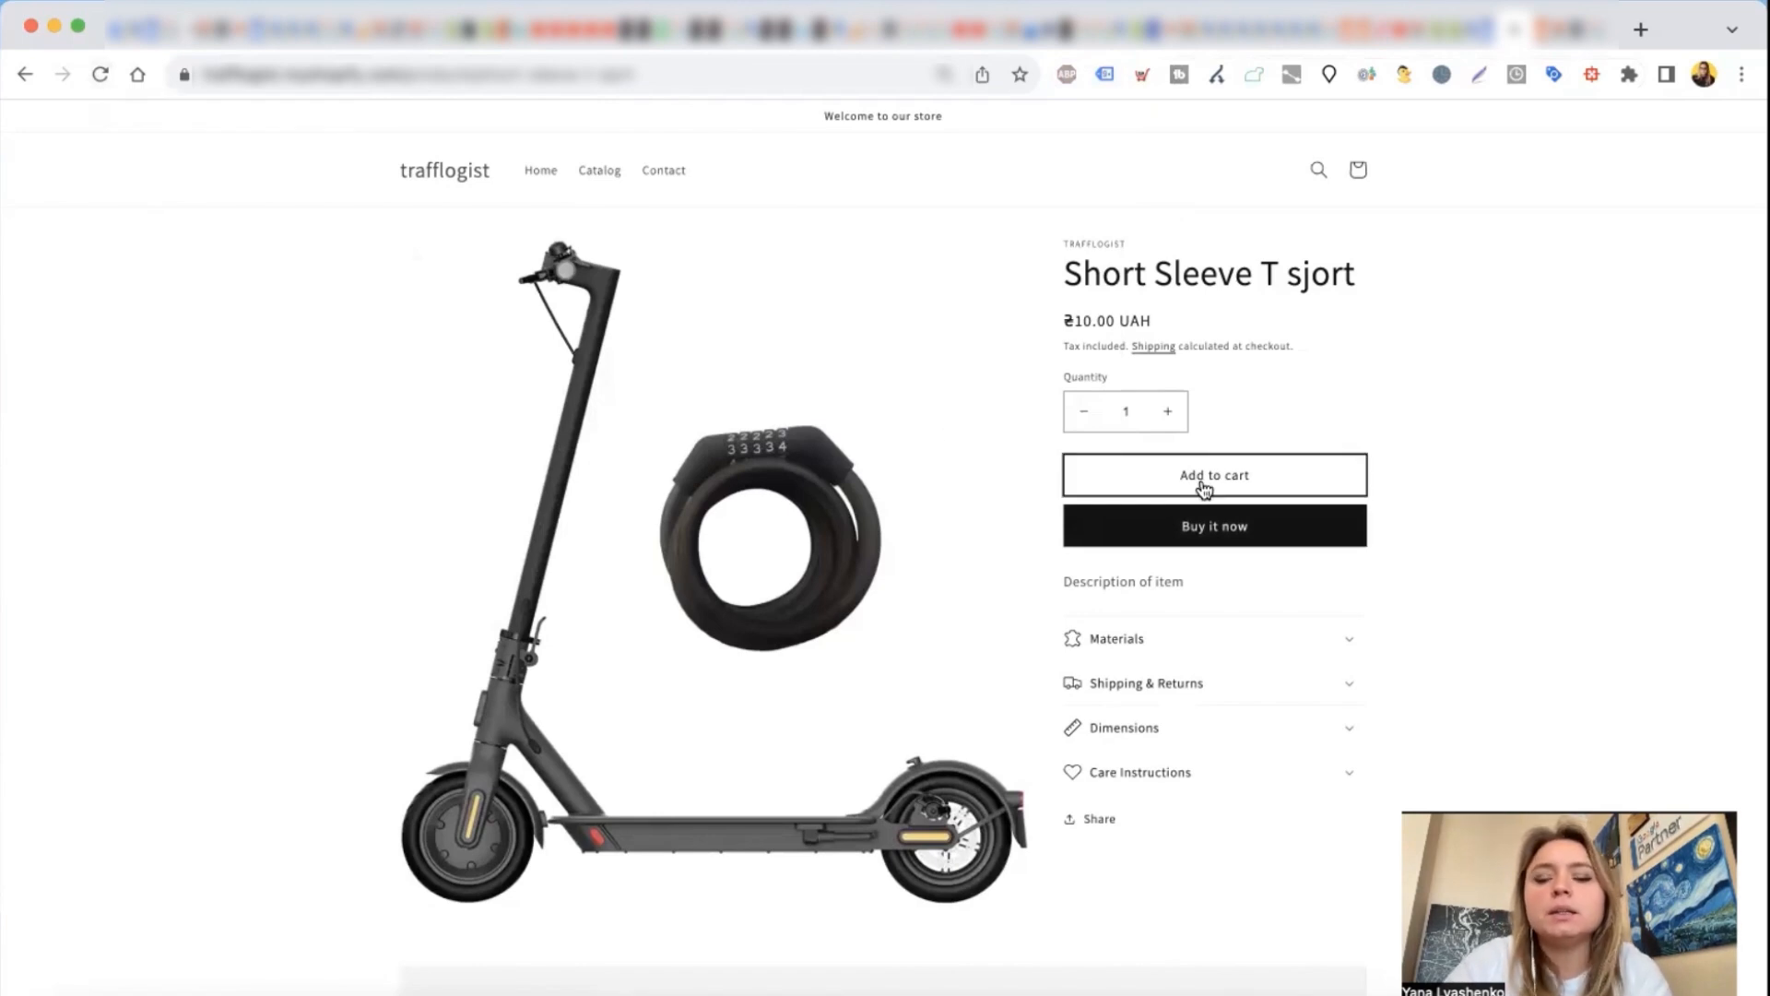
left_click(1106, 78)
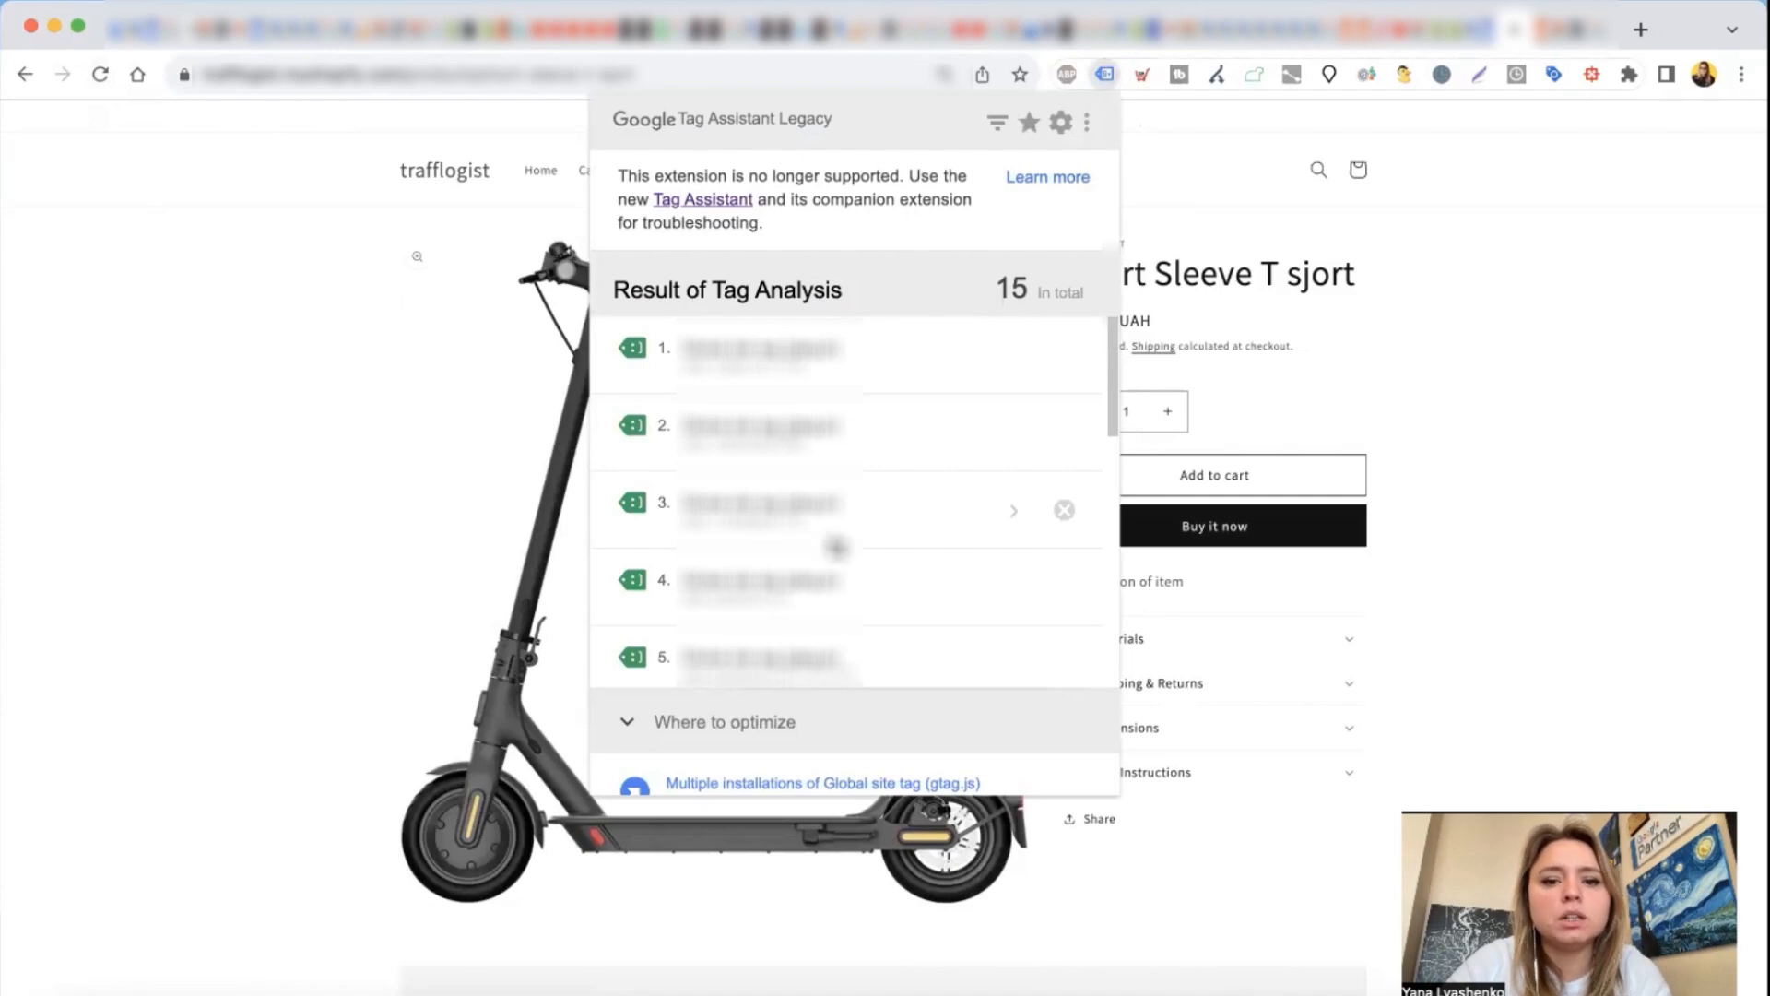
scroll(830, 553, "down", 1)
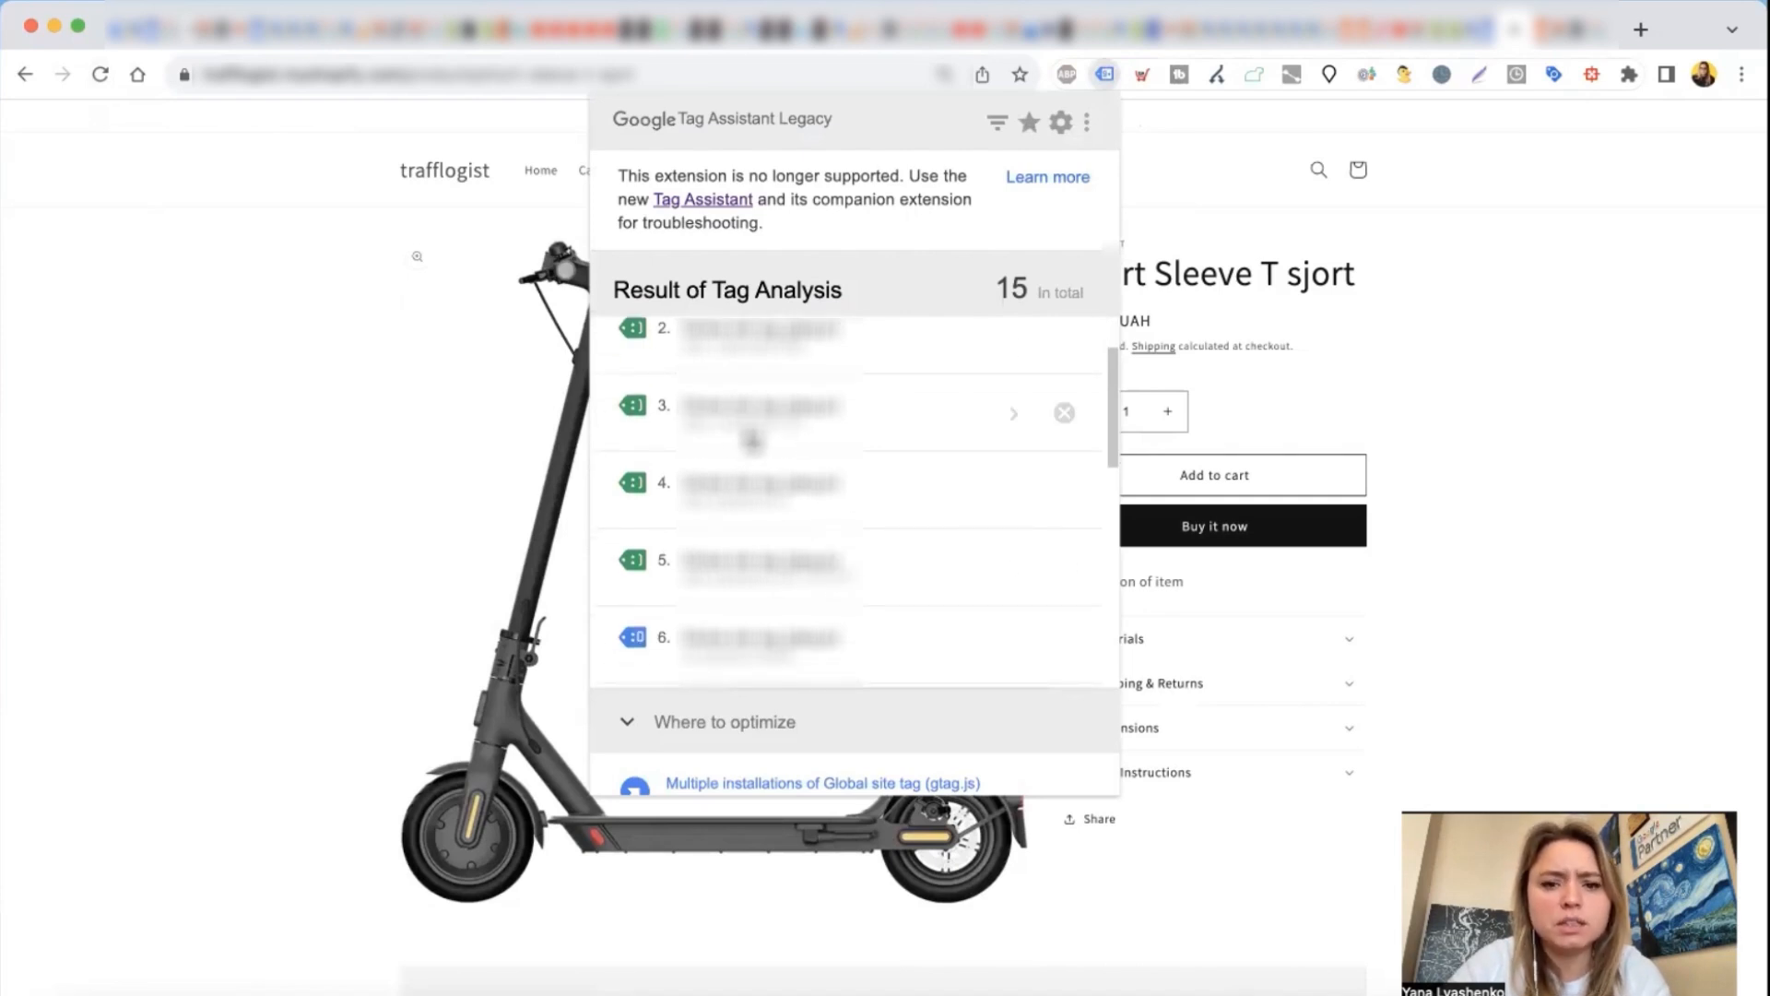
Add the product to the cart and check which tags fired in Tag Assistant
left_click(1479, 30)
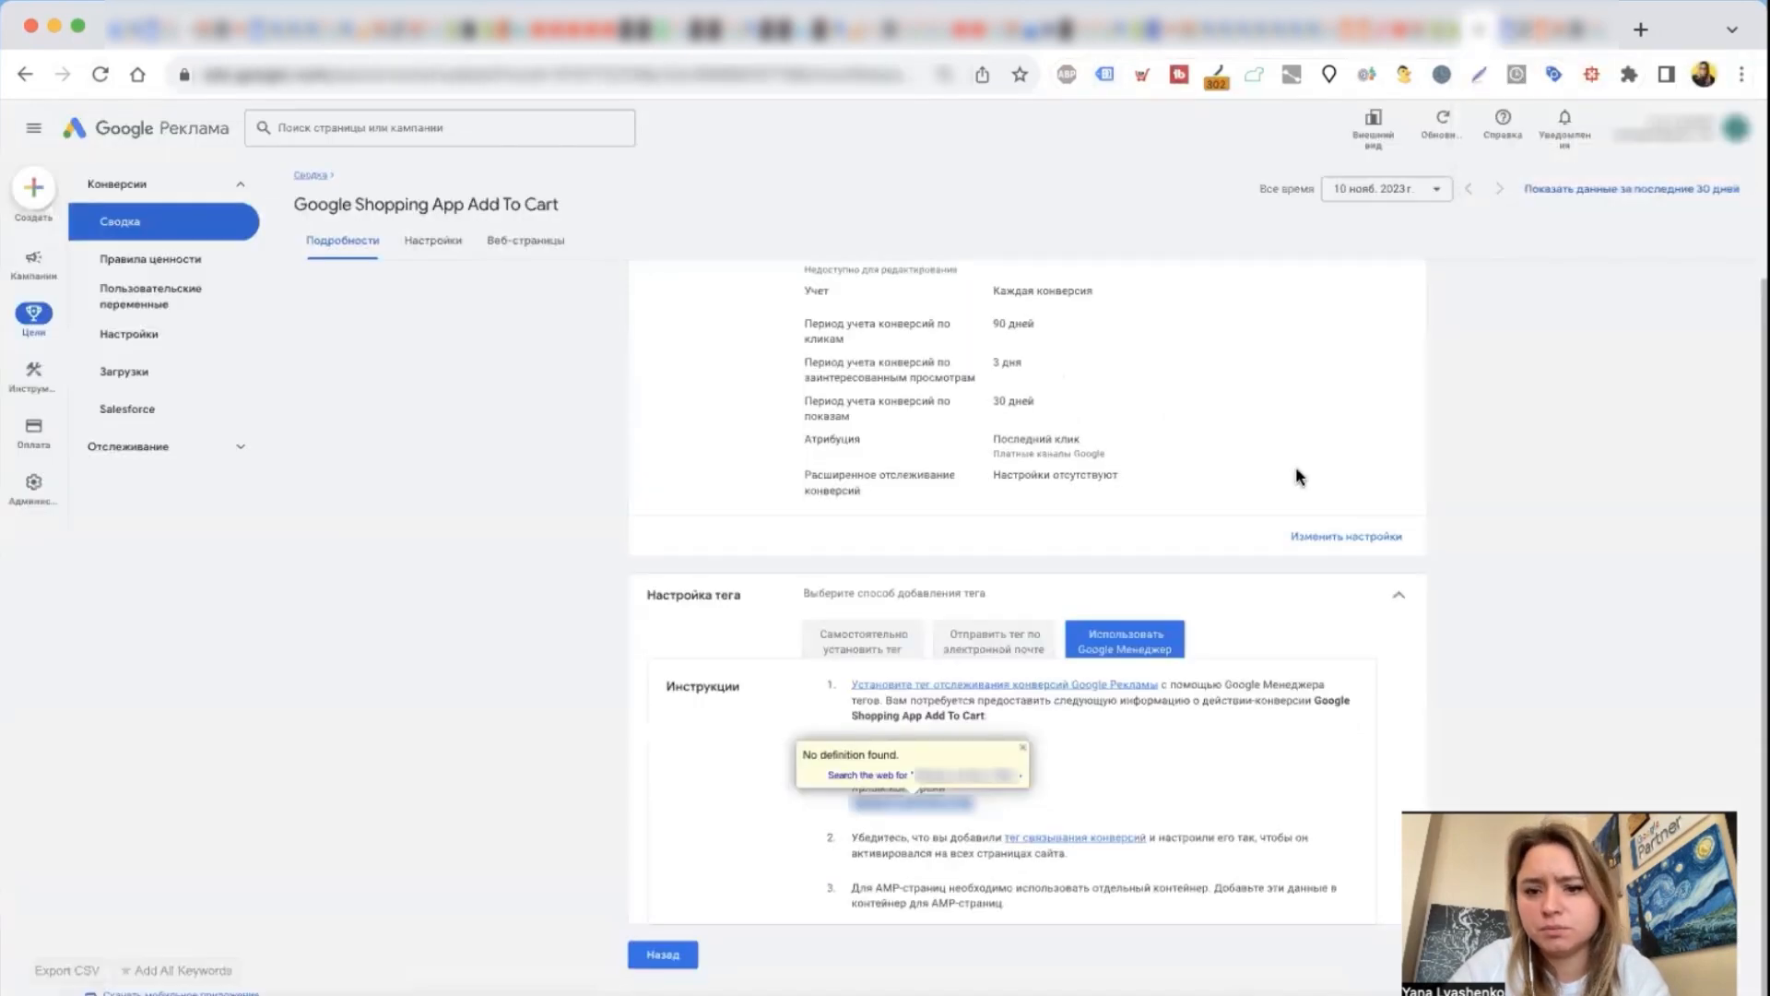
left_click(921, 800)
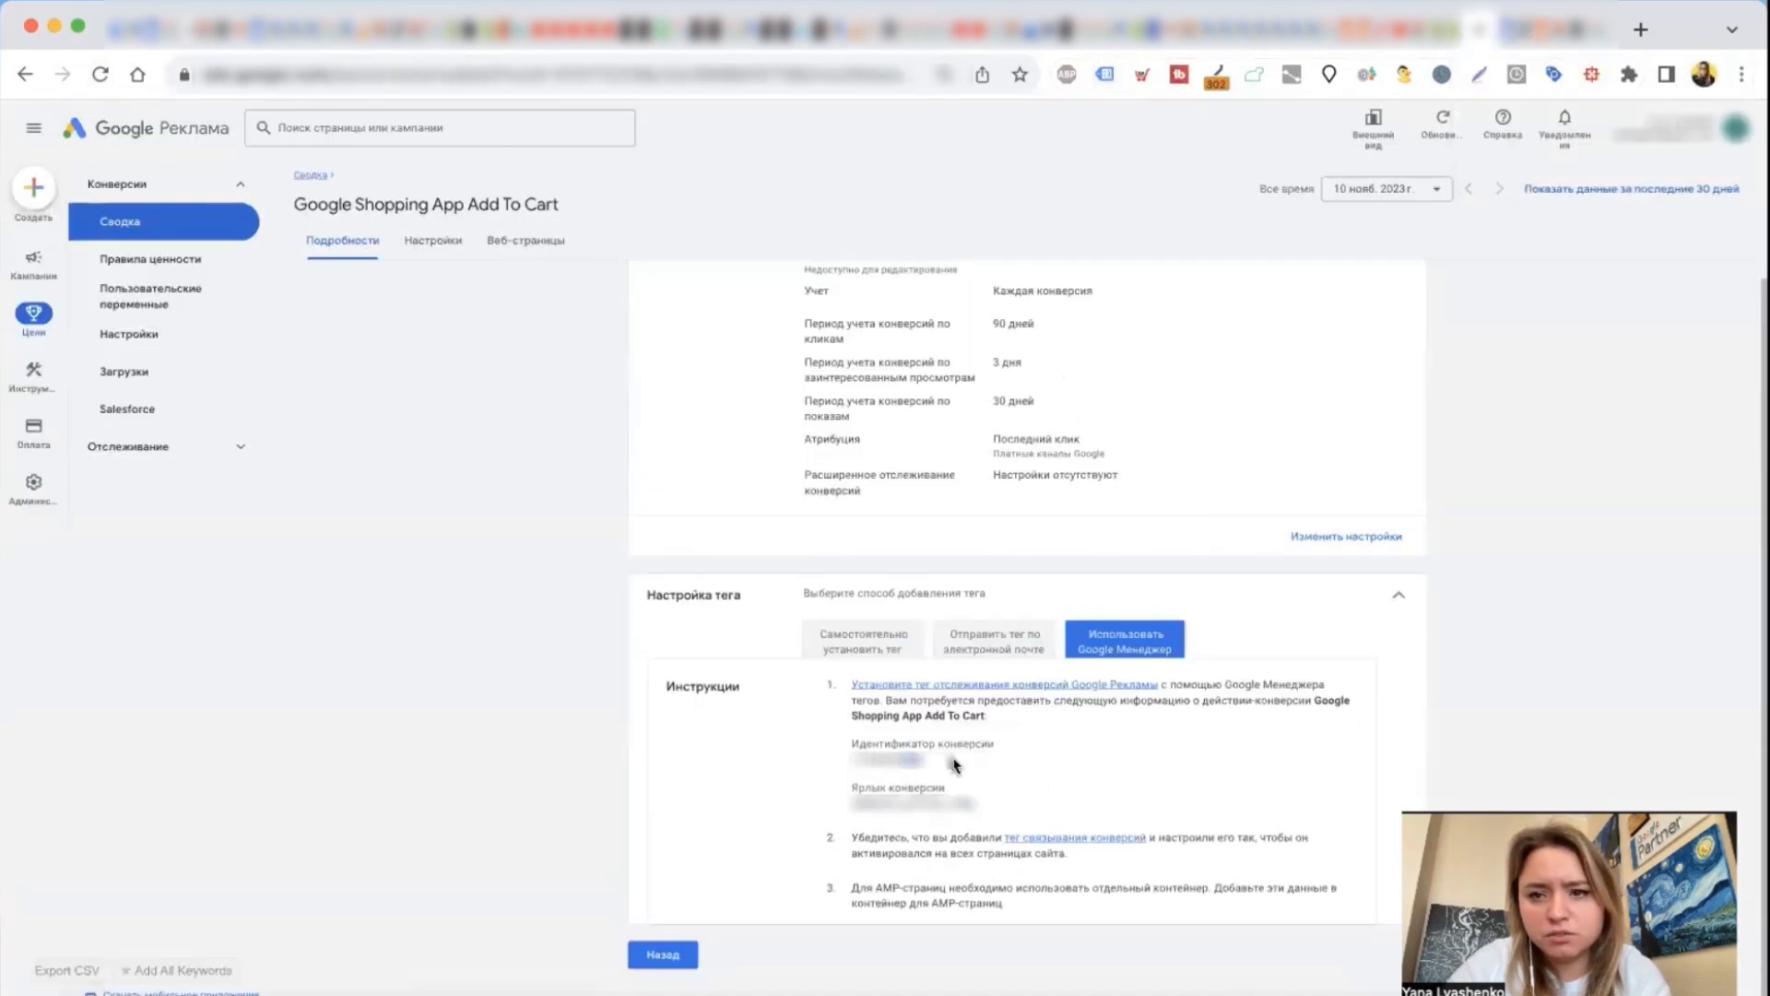
left_click(1514, 31)
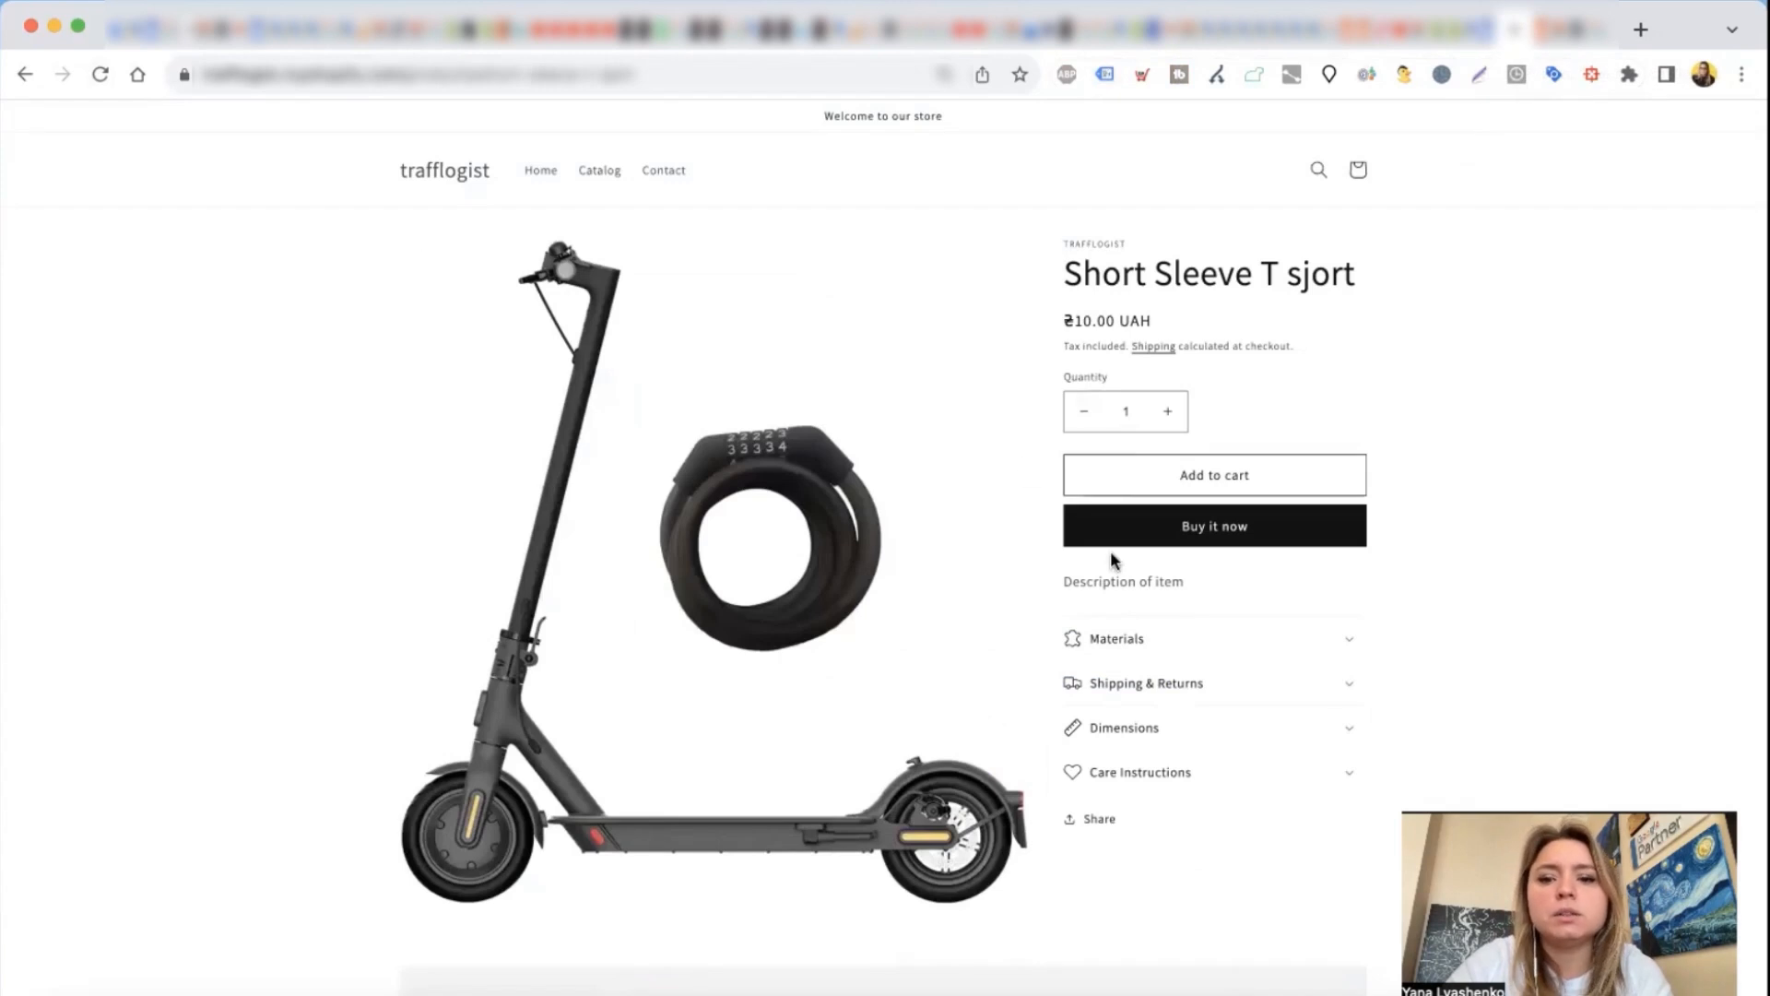
left_click(1205, 476)
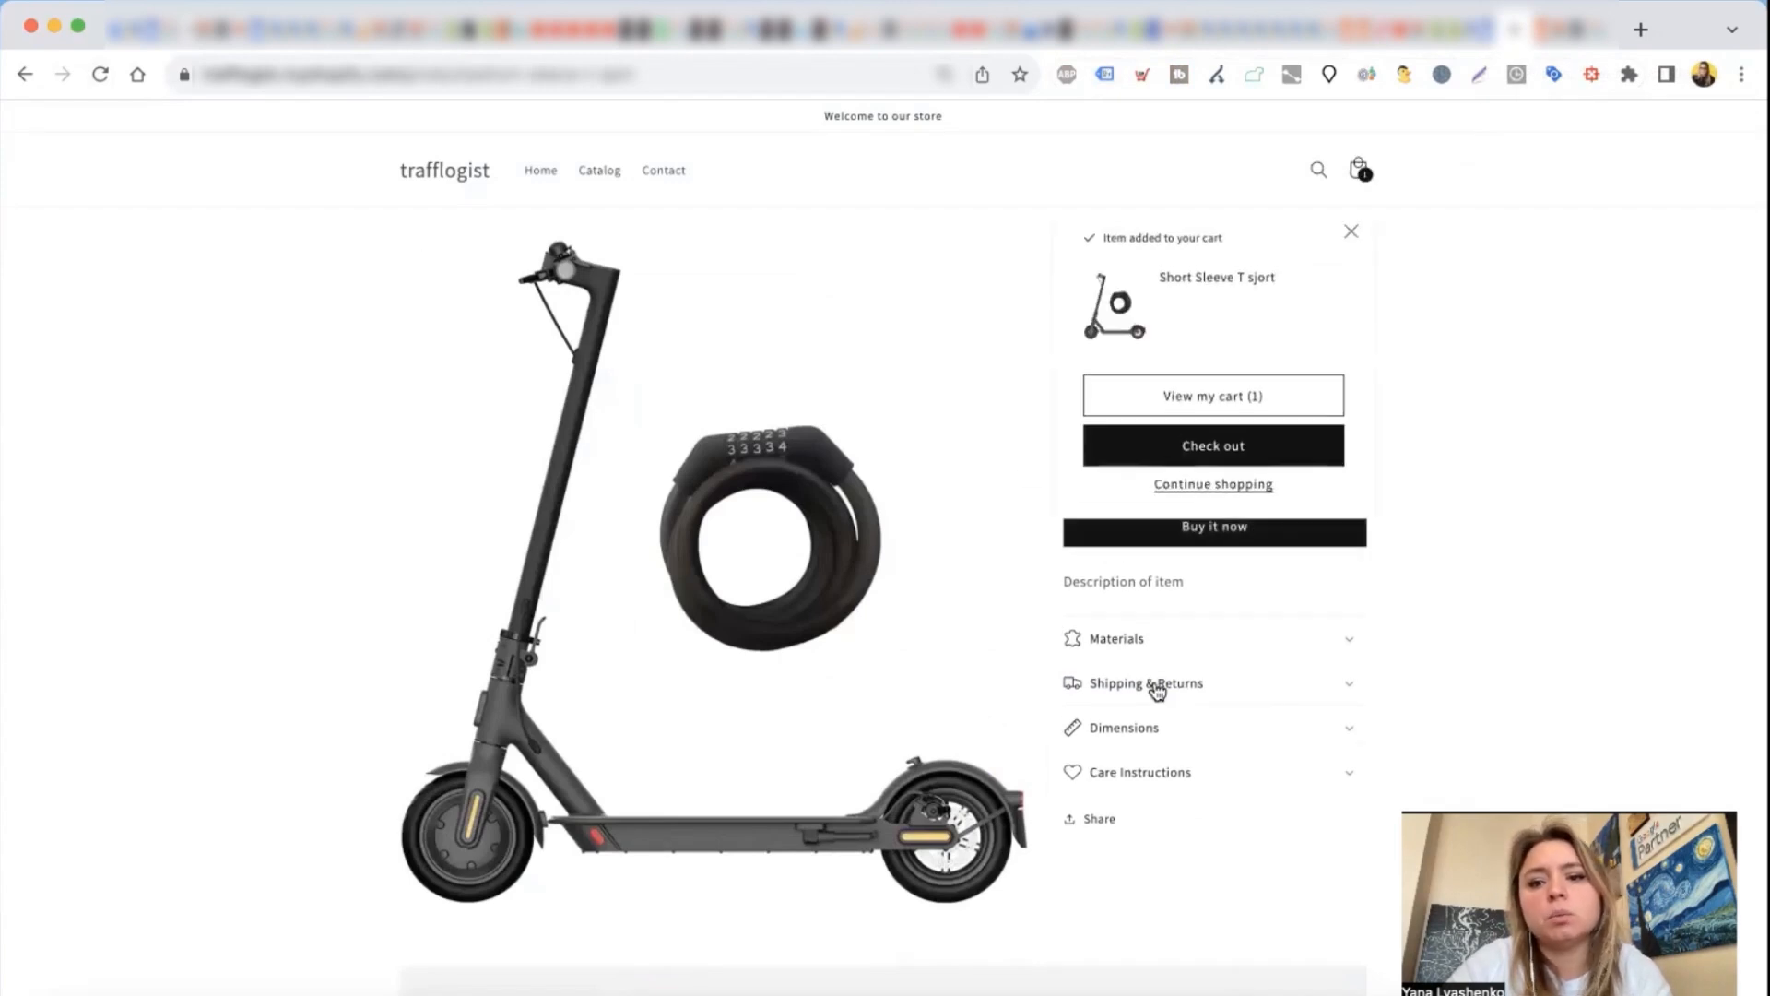
left_click(1106, 76)
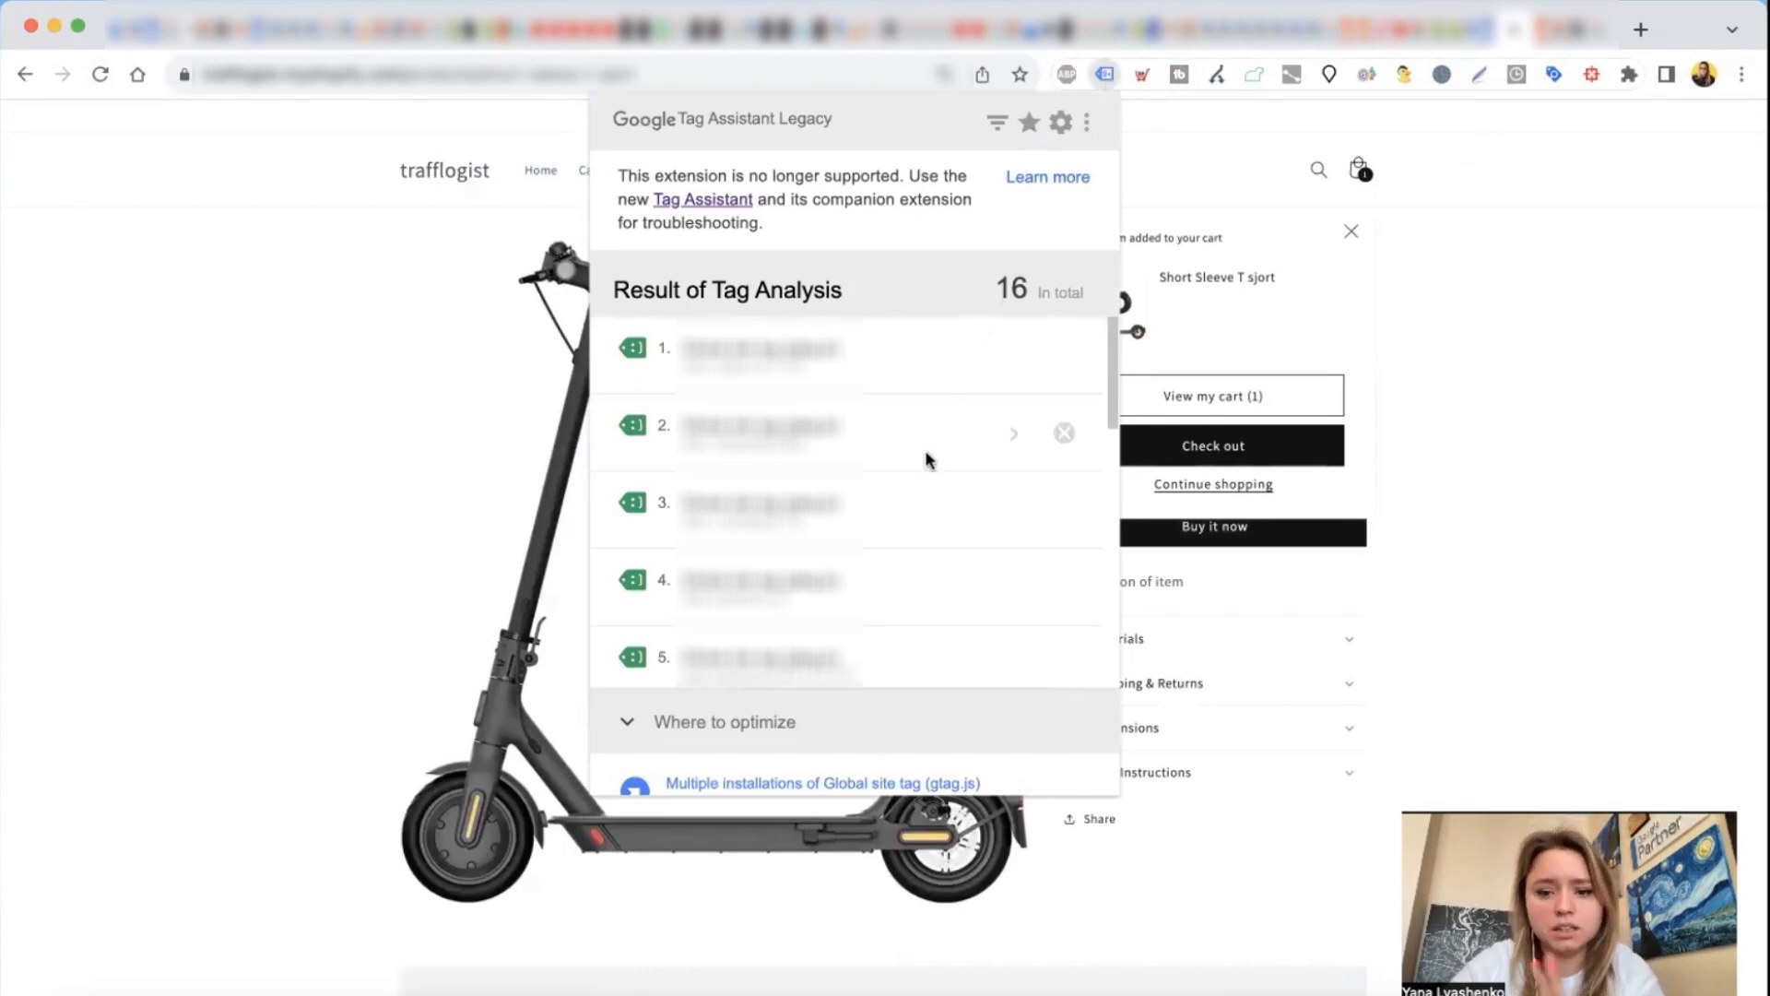
scroll(892, 534, "down", 5)
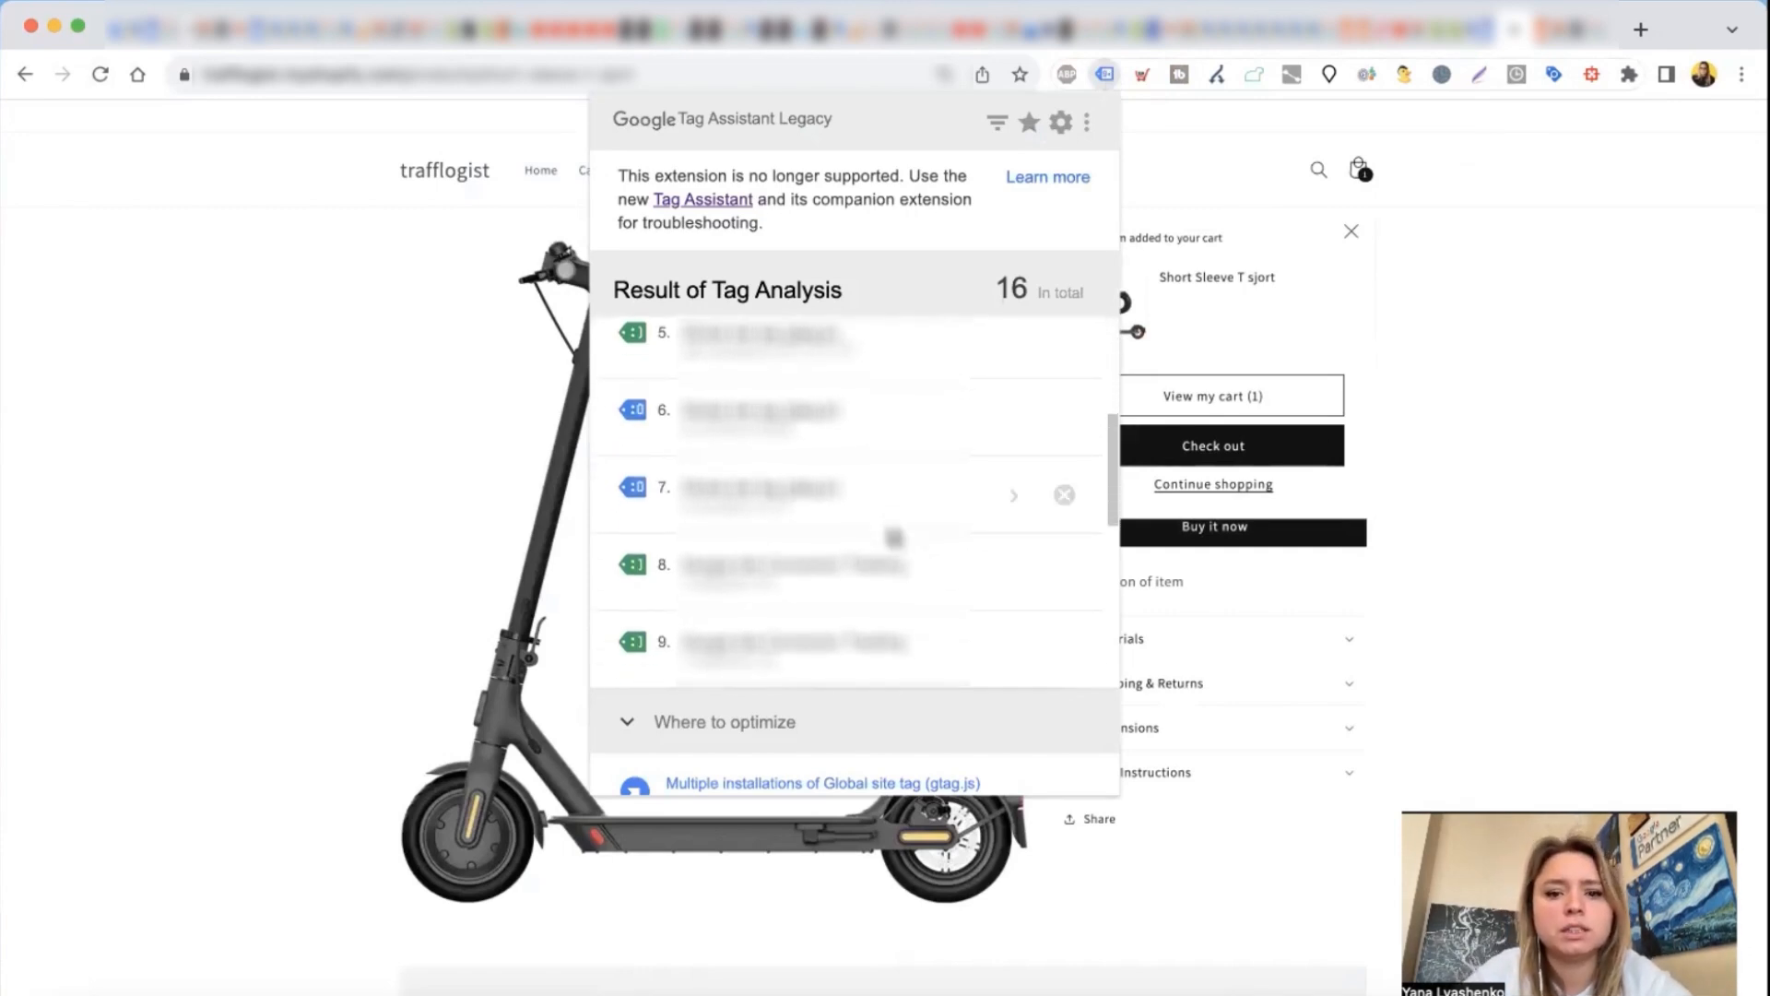
scroll(893, 534, "down", 1)
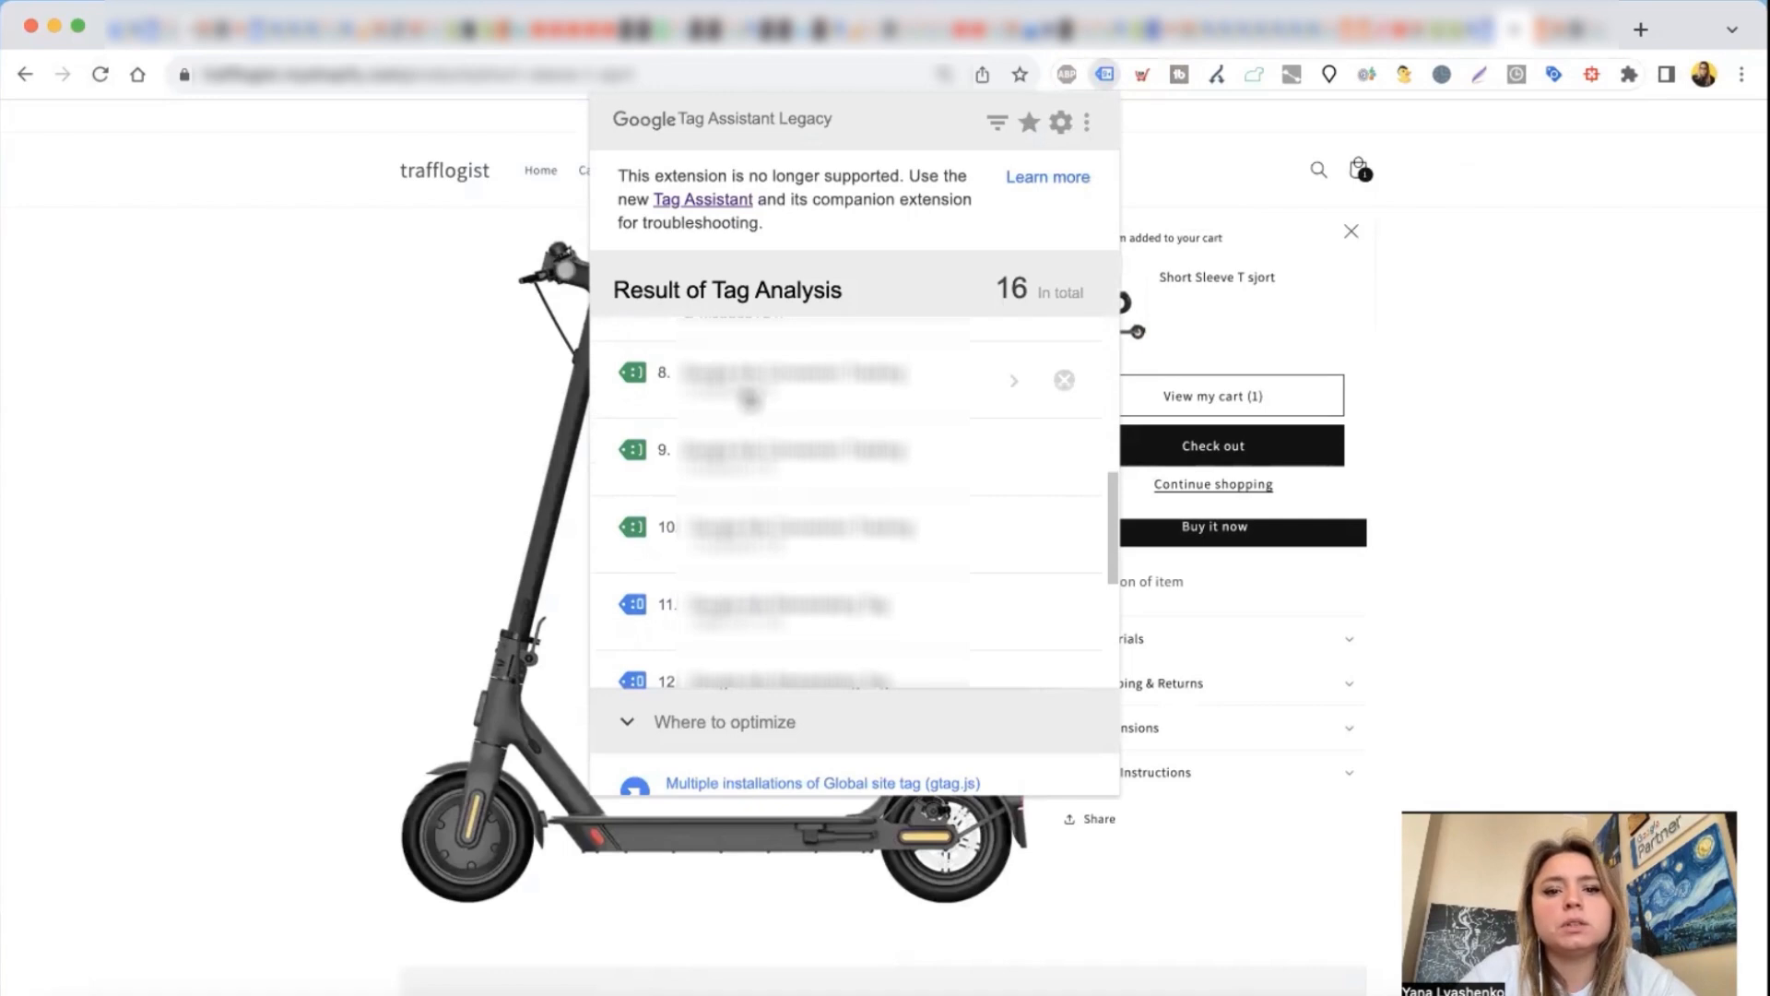
scroll(830, 514, "down", 1)
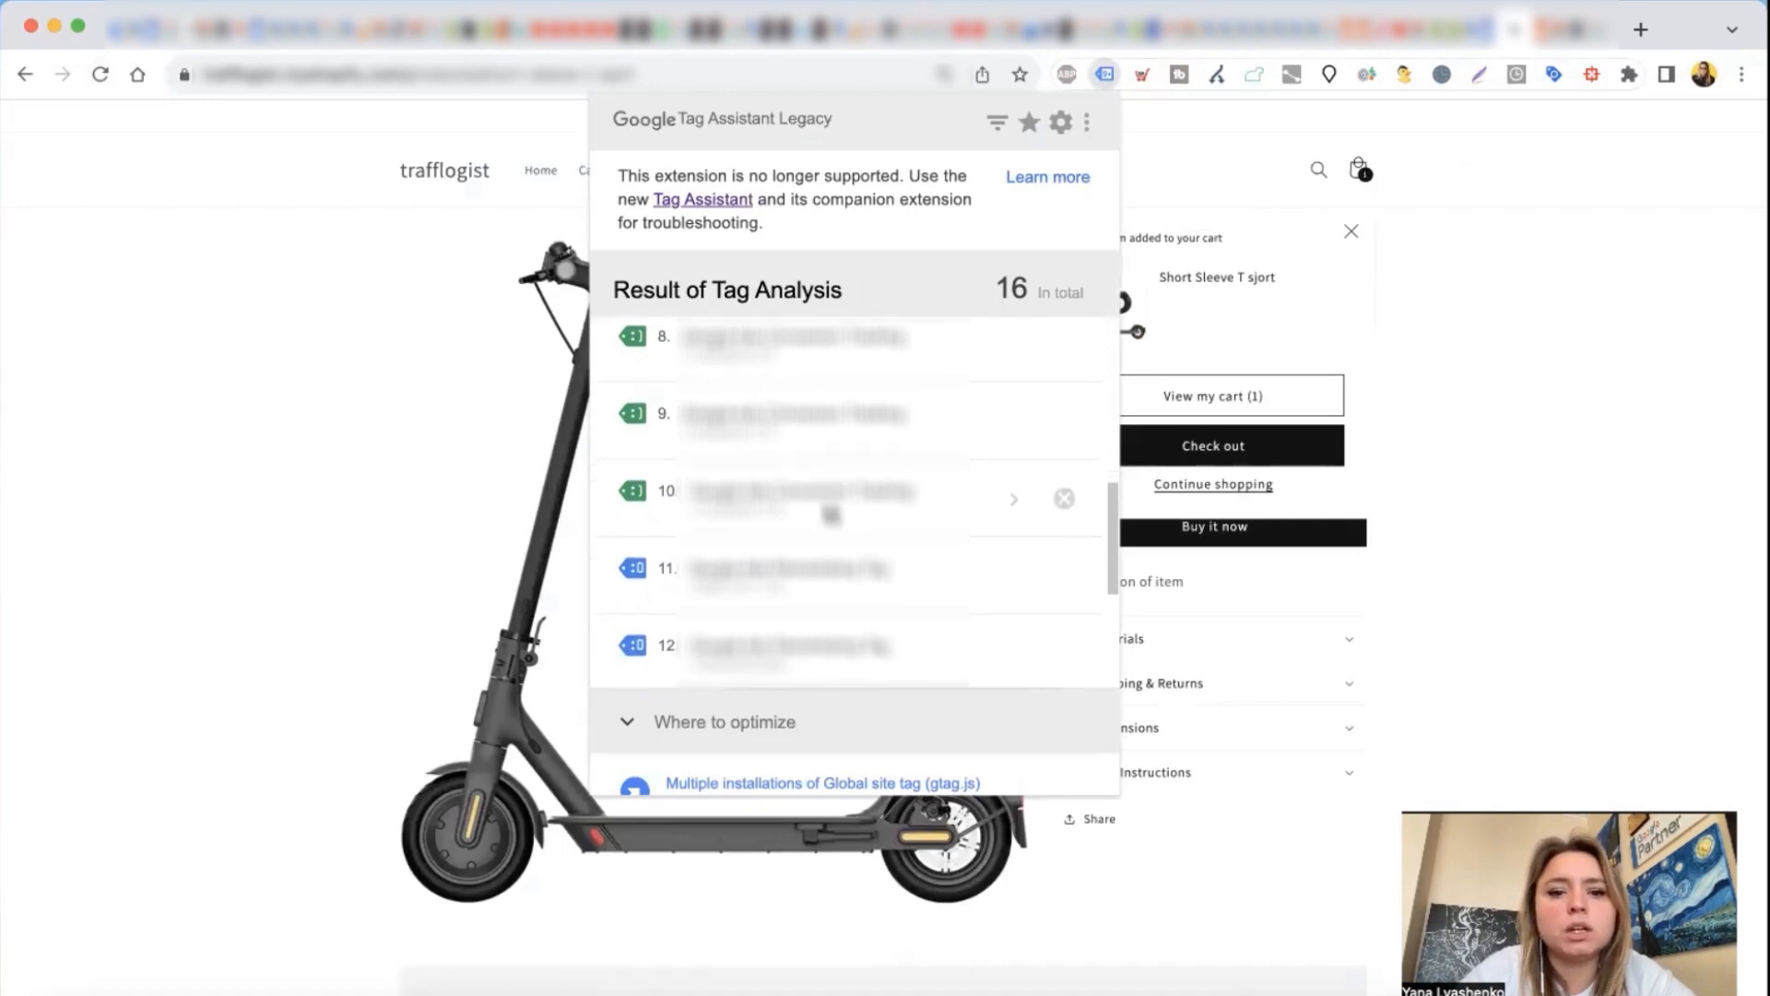
scroll(743, 522, "up", 1)
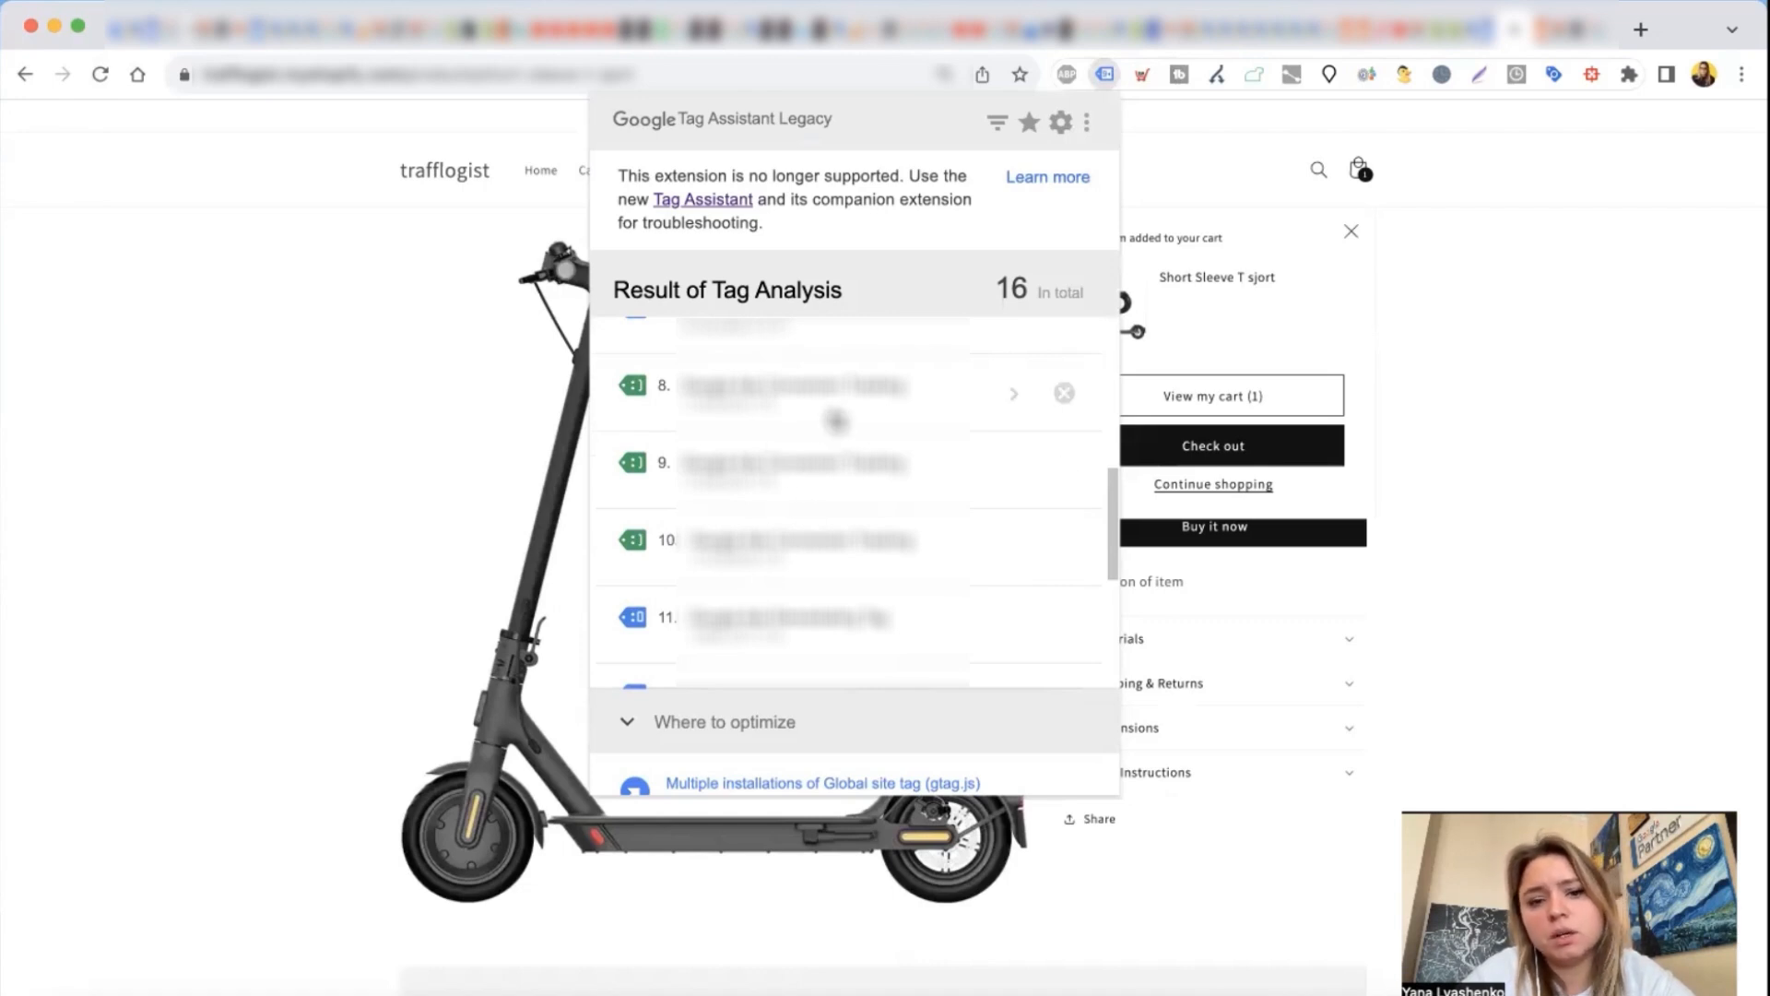
Inspect the data requests sent by tags 8 and 9
left_click(837, 420)
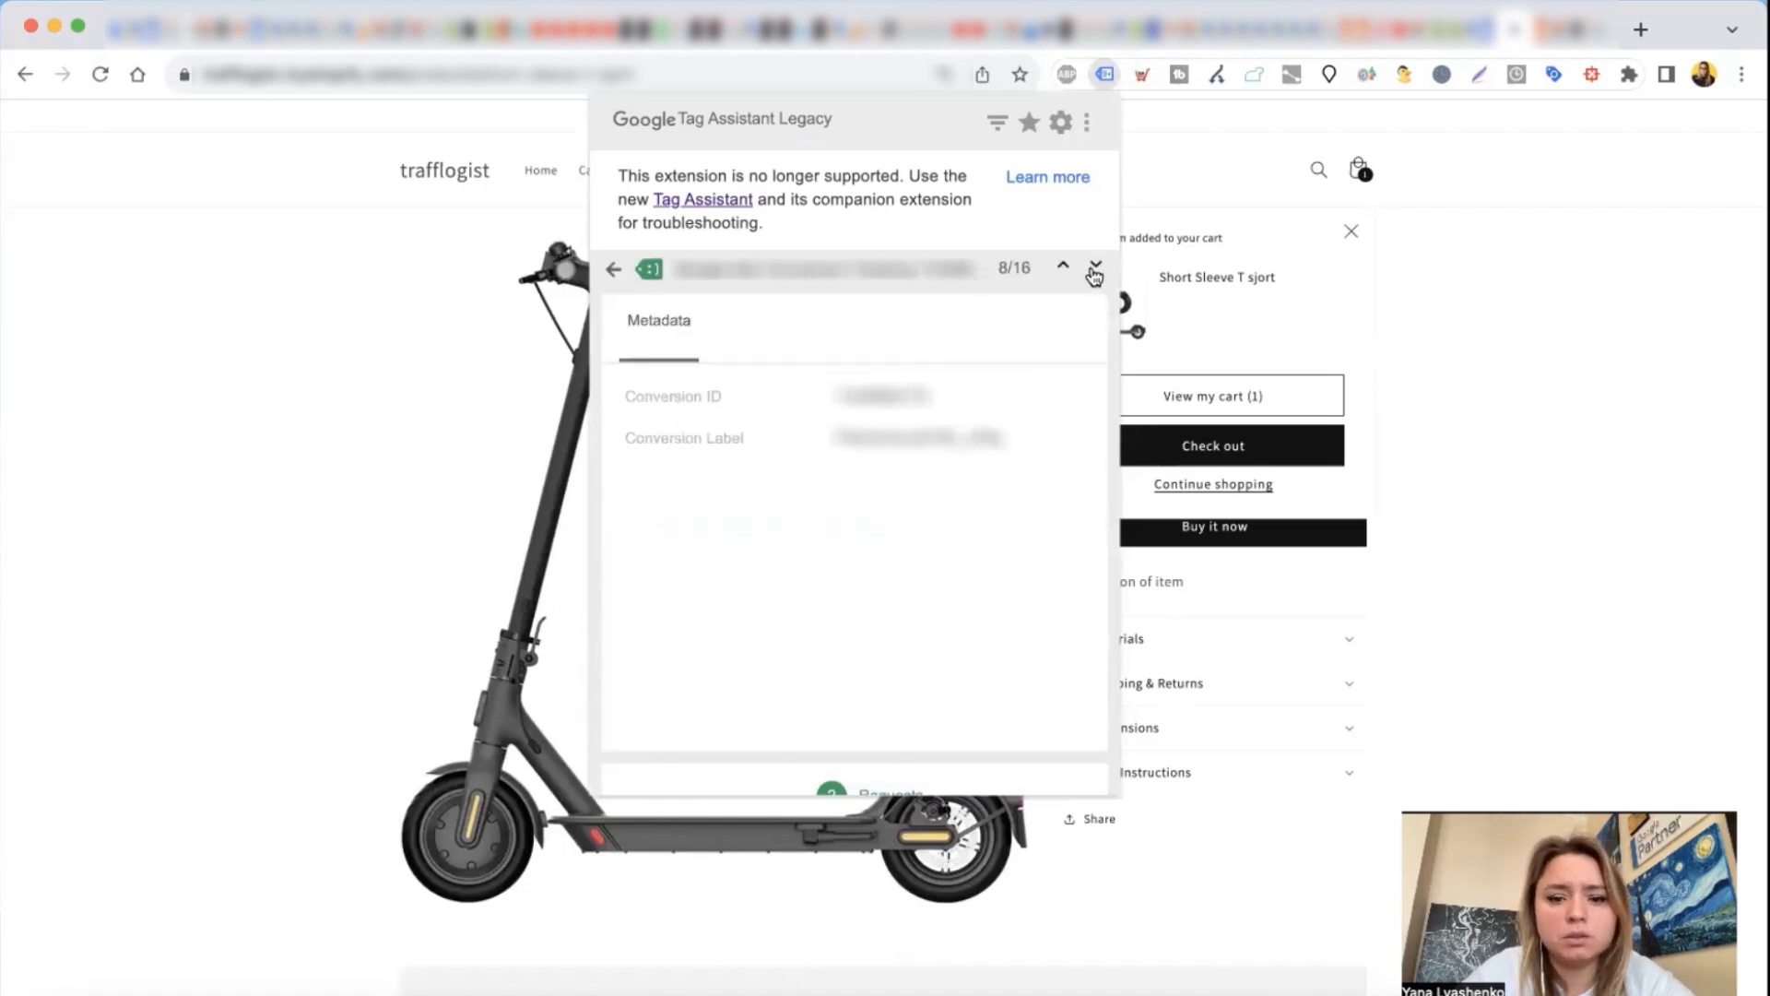
left_click(847, 786)
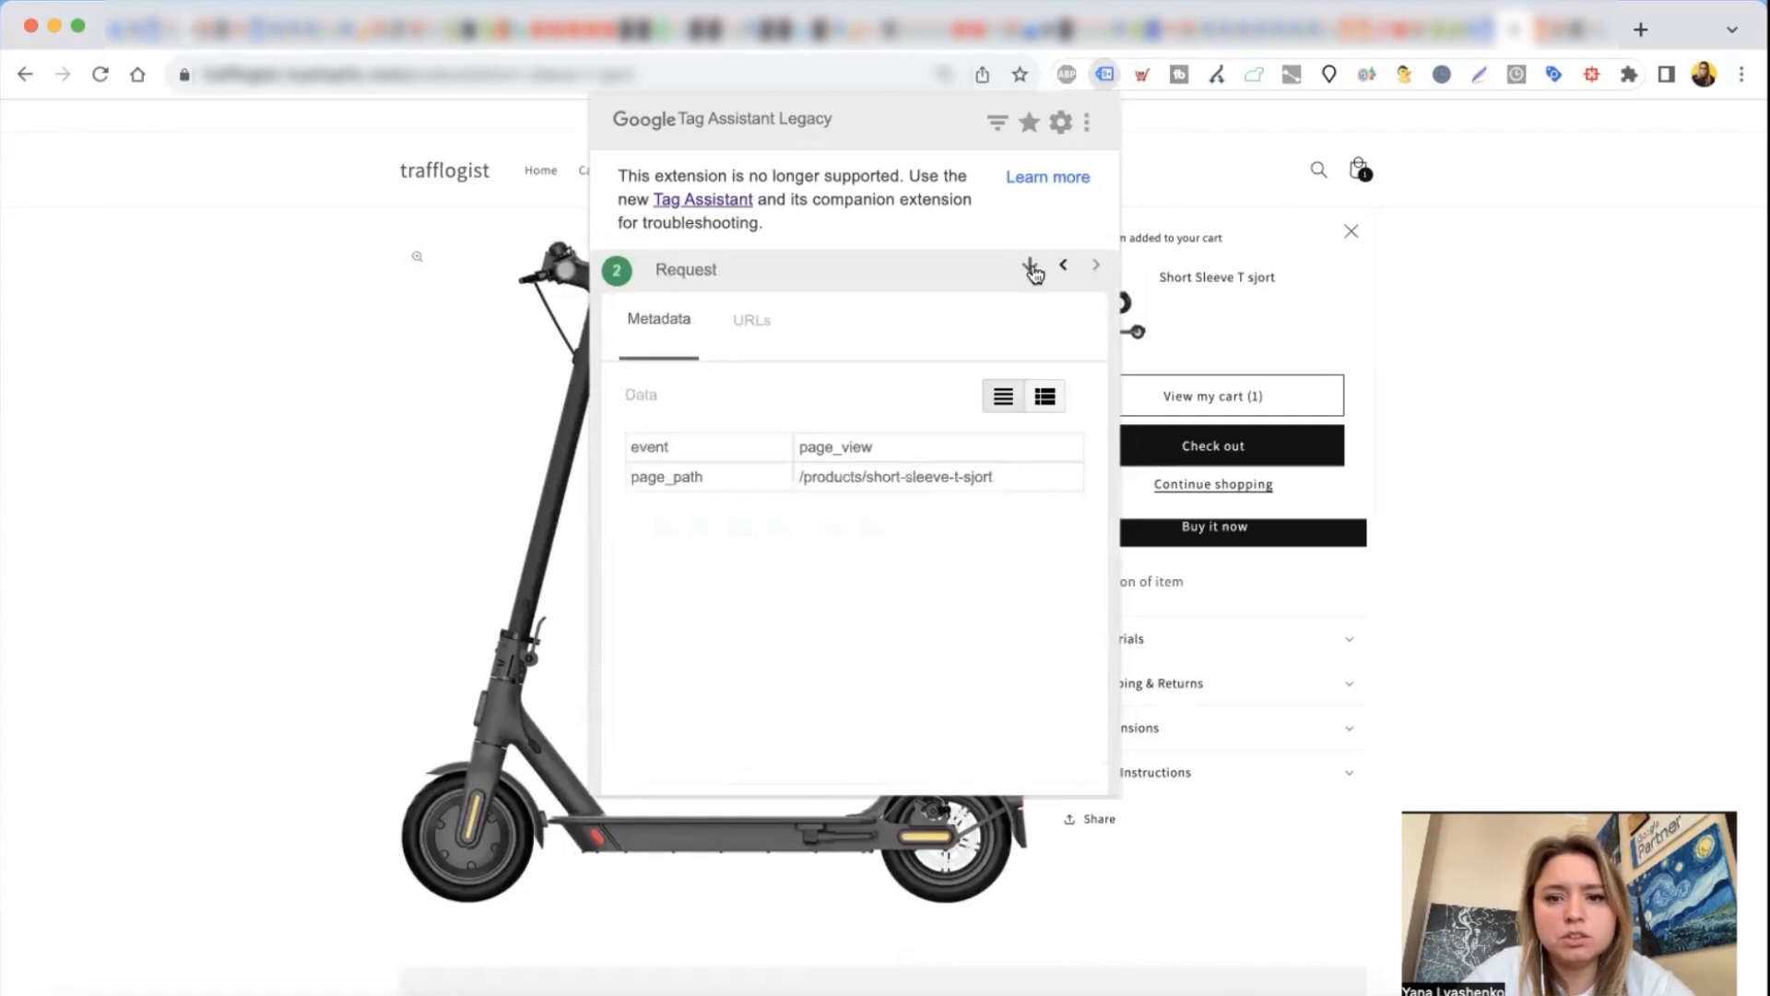
left_click(1031, 268)
left_click(612, 270)
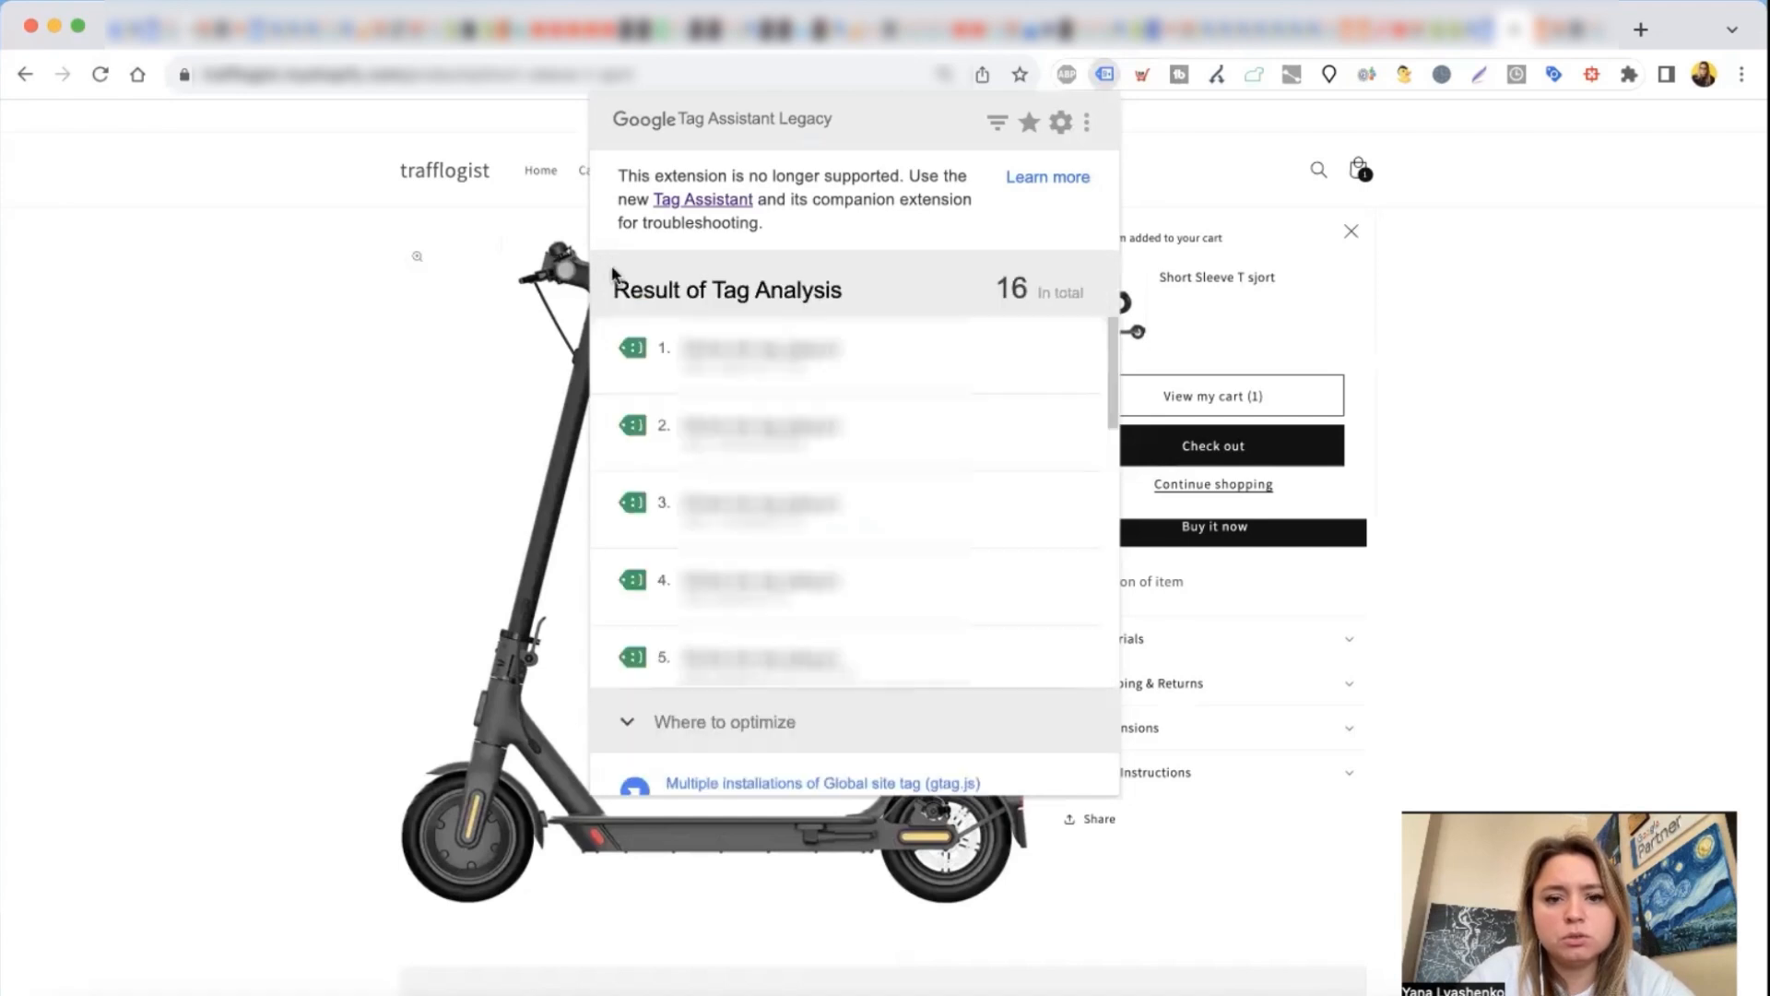
scroll(747, 502, "down", 10)
scroll(880, 429, "up", 5)
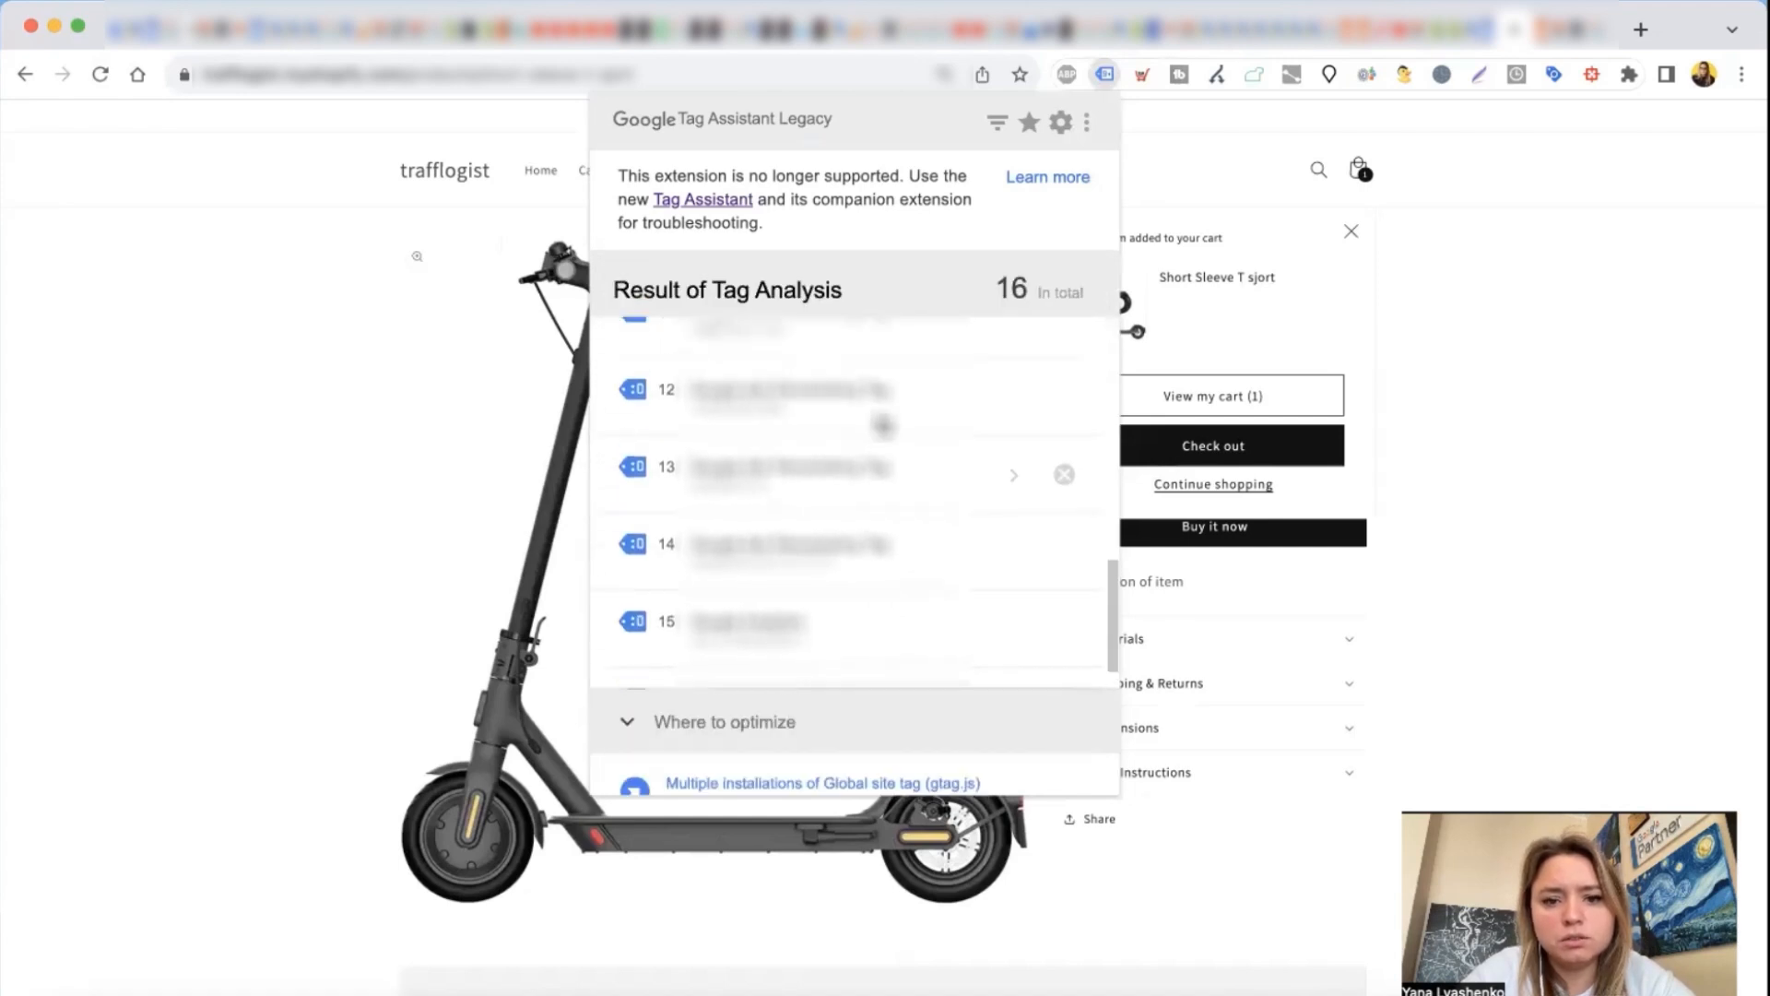
left_click(853, 433)
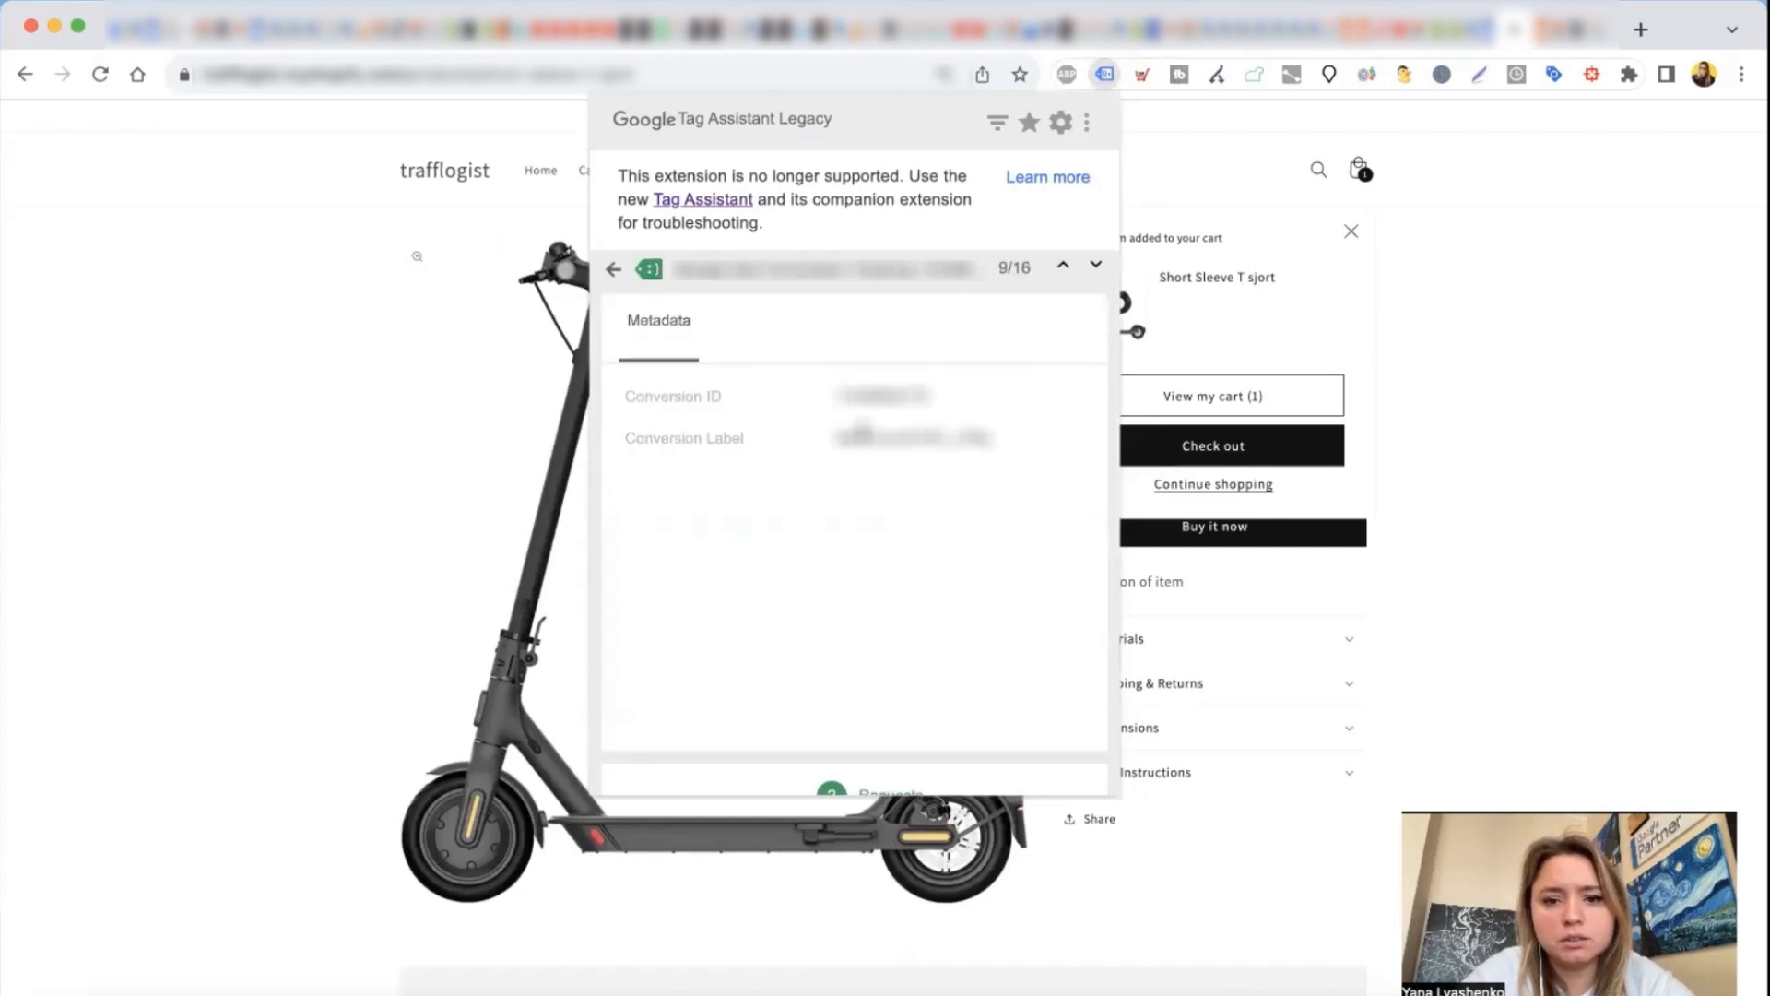
left_click(841, 770)
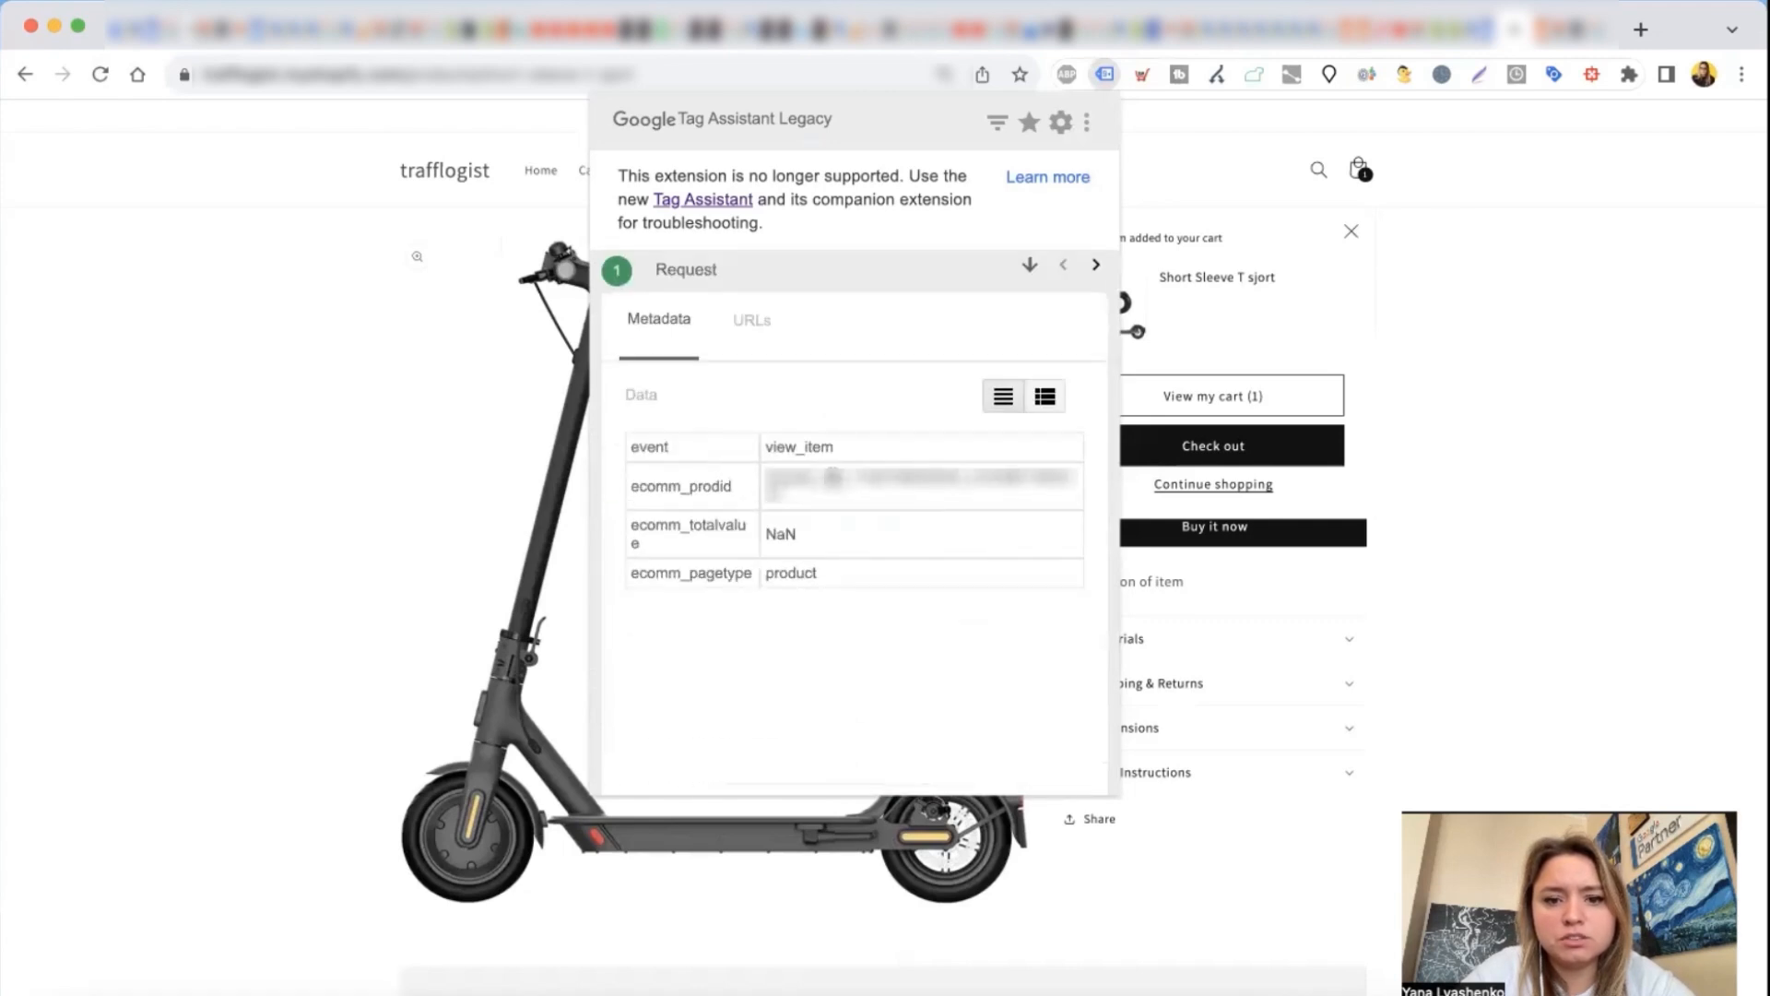
left_click(1098, 267)
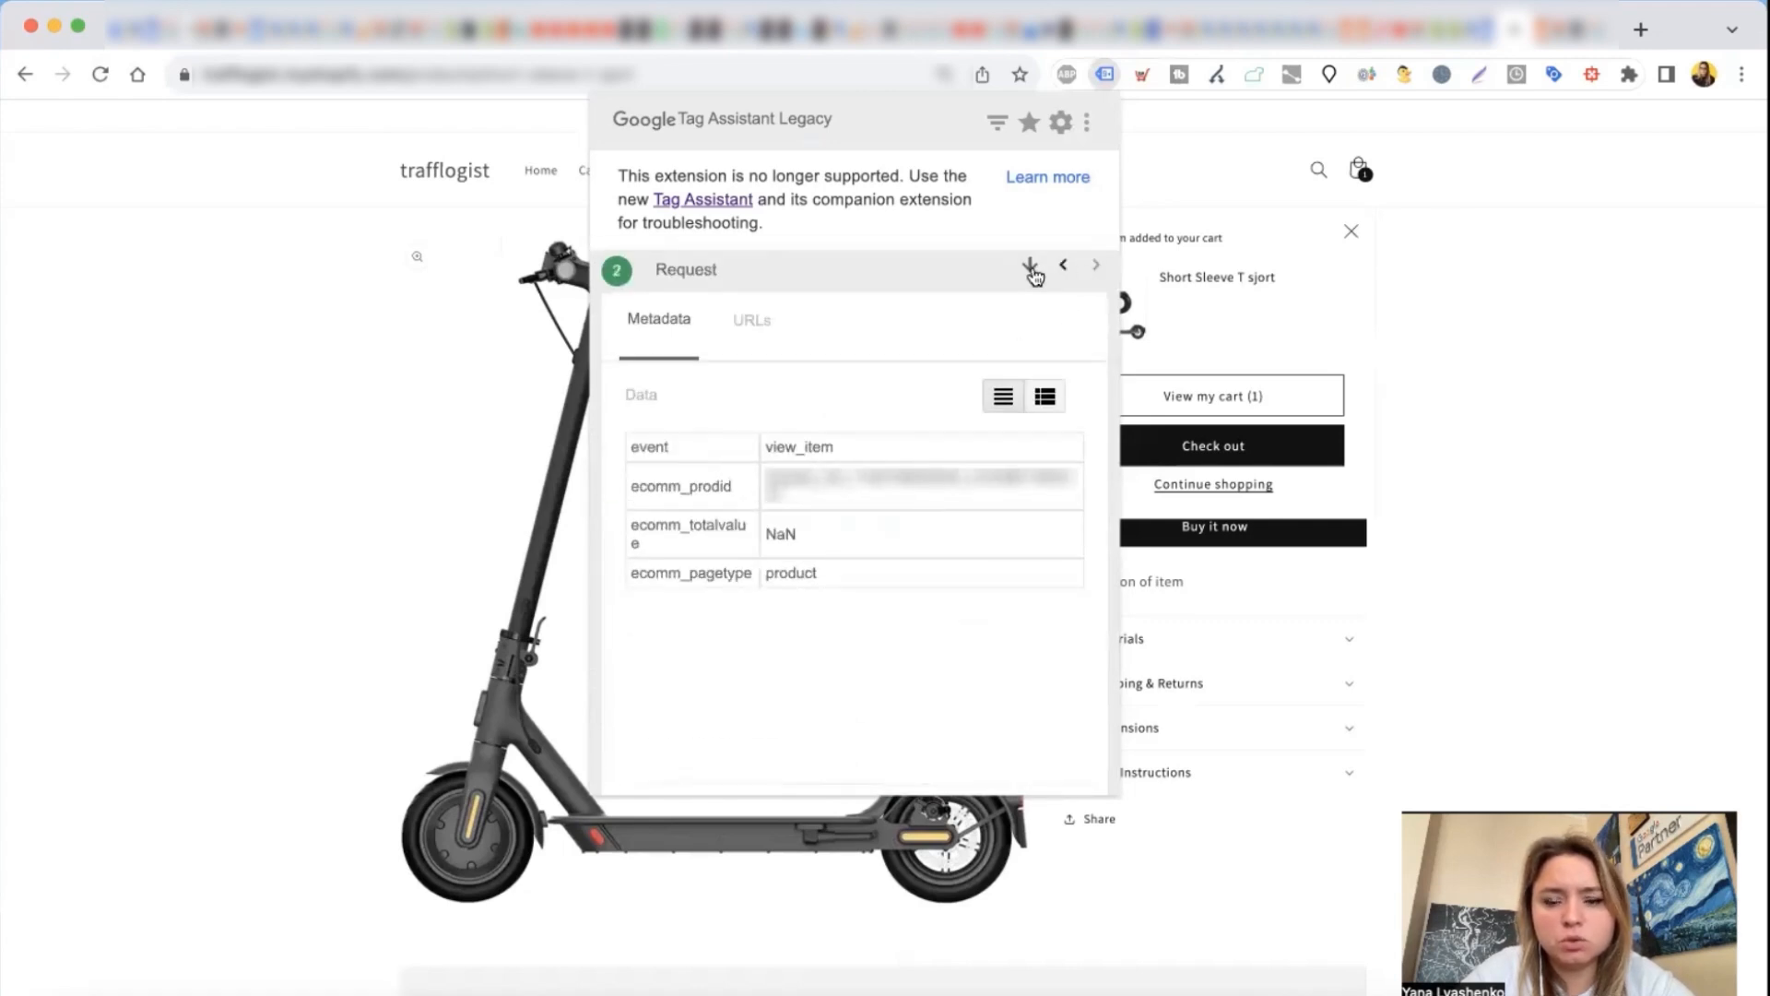
left_click(1032, 270)
left_click(612, 270)
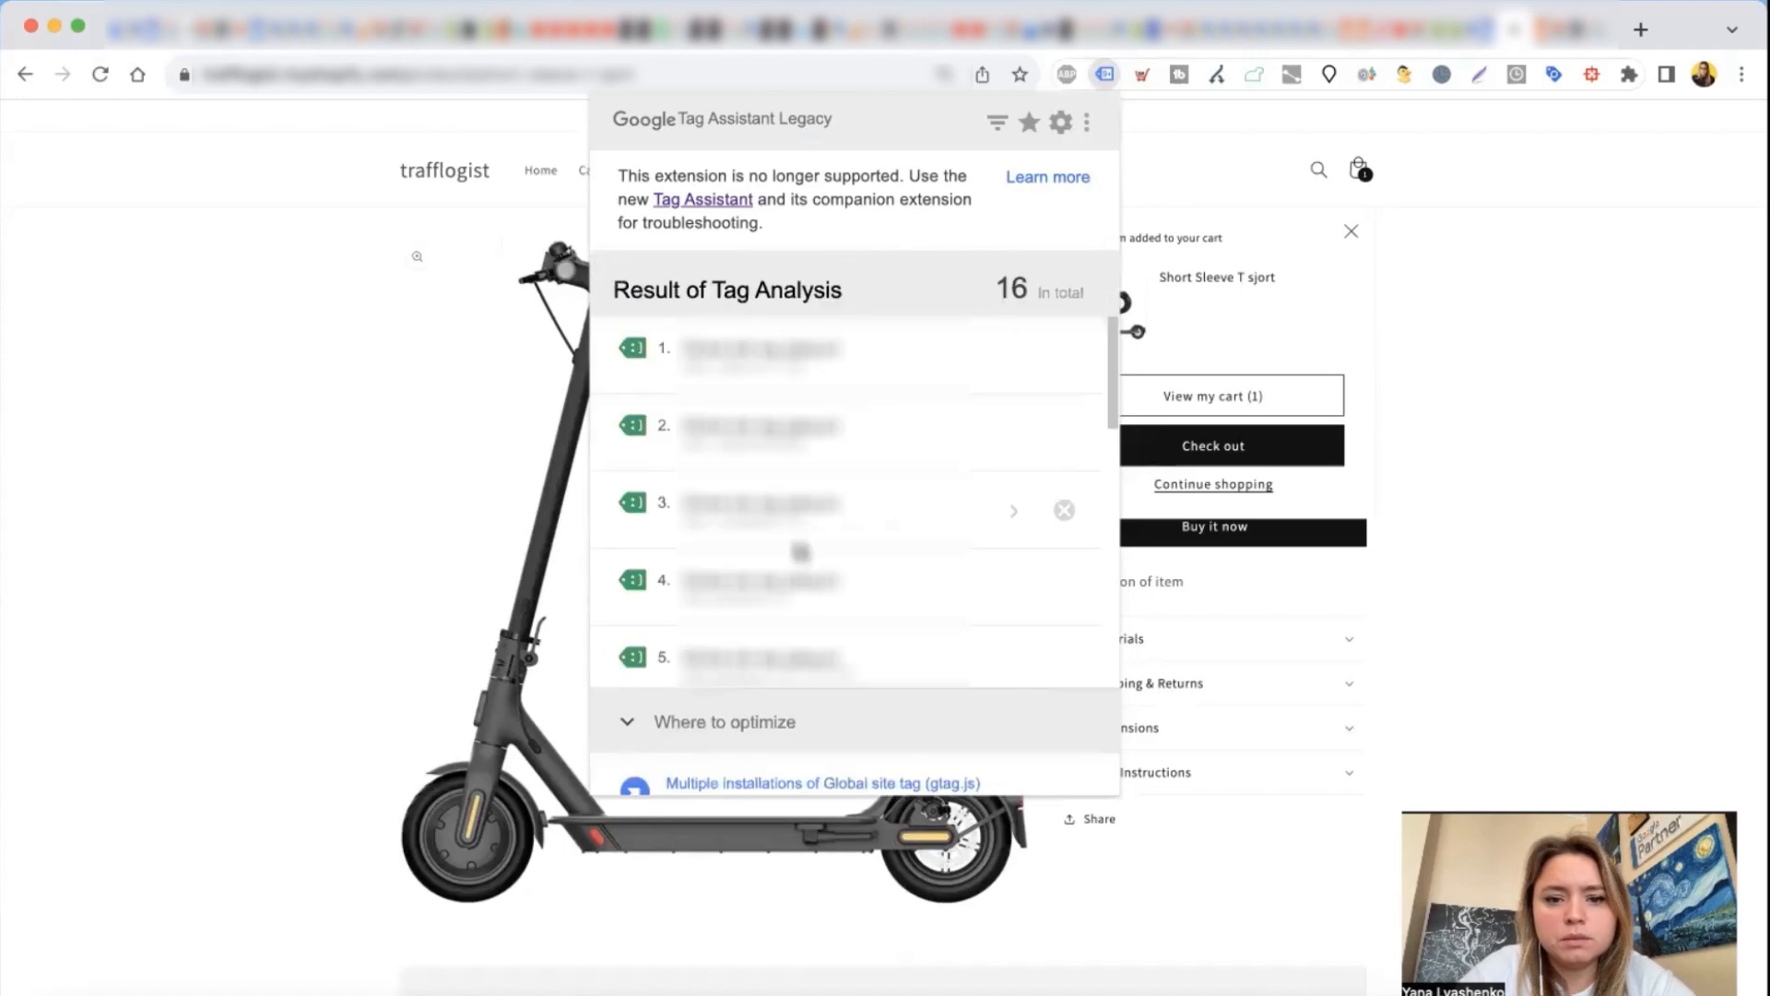
scroll(800, 553, "down", 5)
Open tag 10, noting value 10, and confirm its second request carries the add_to_cart event
left_click(837, 559)
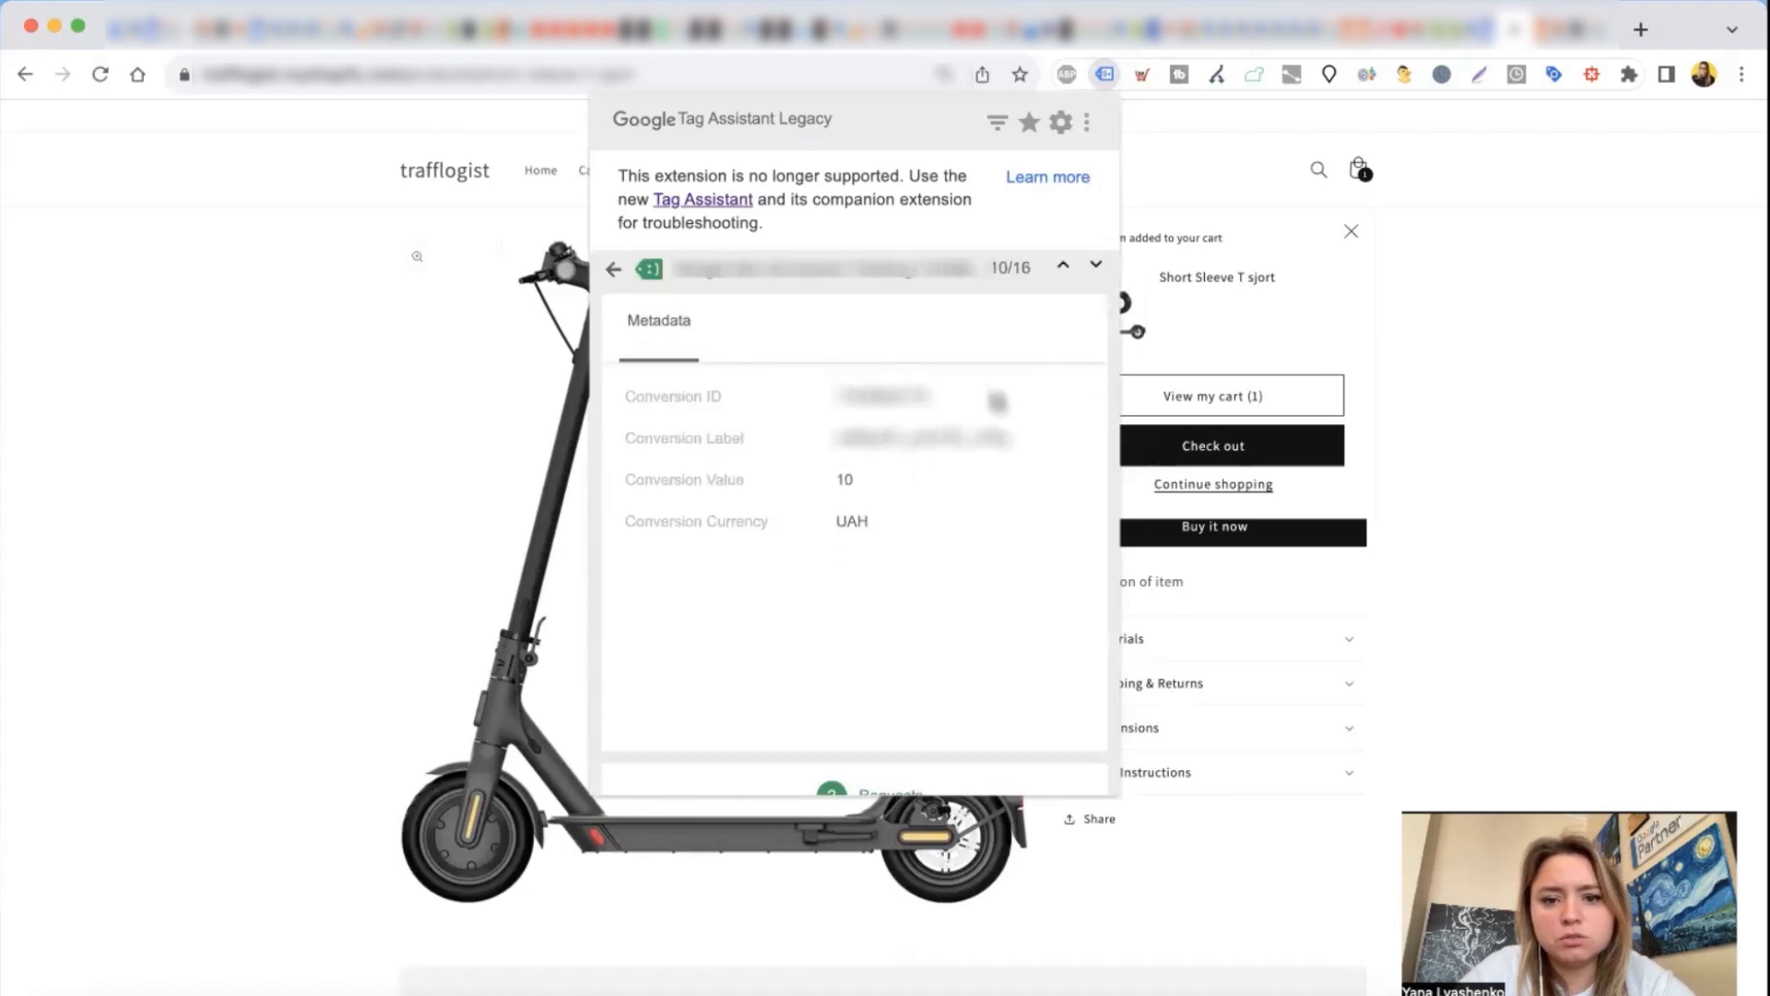
double_click(840, 480)
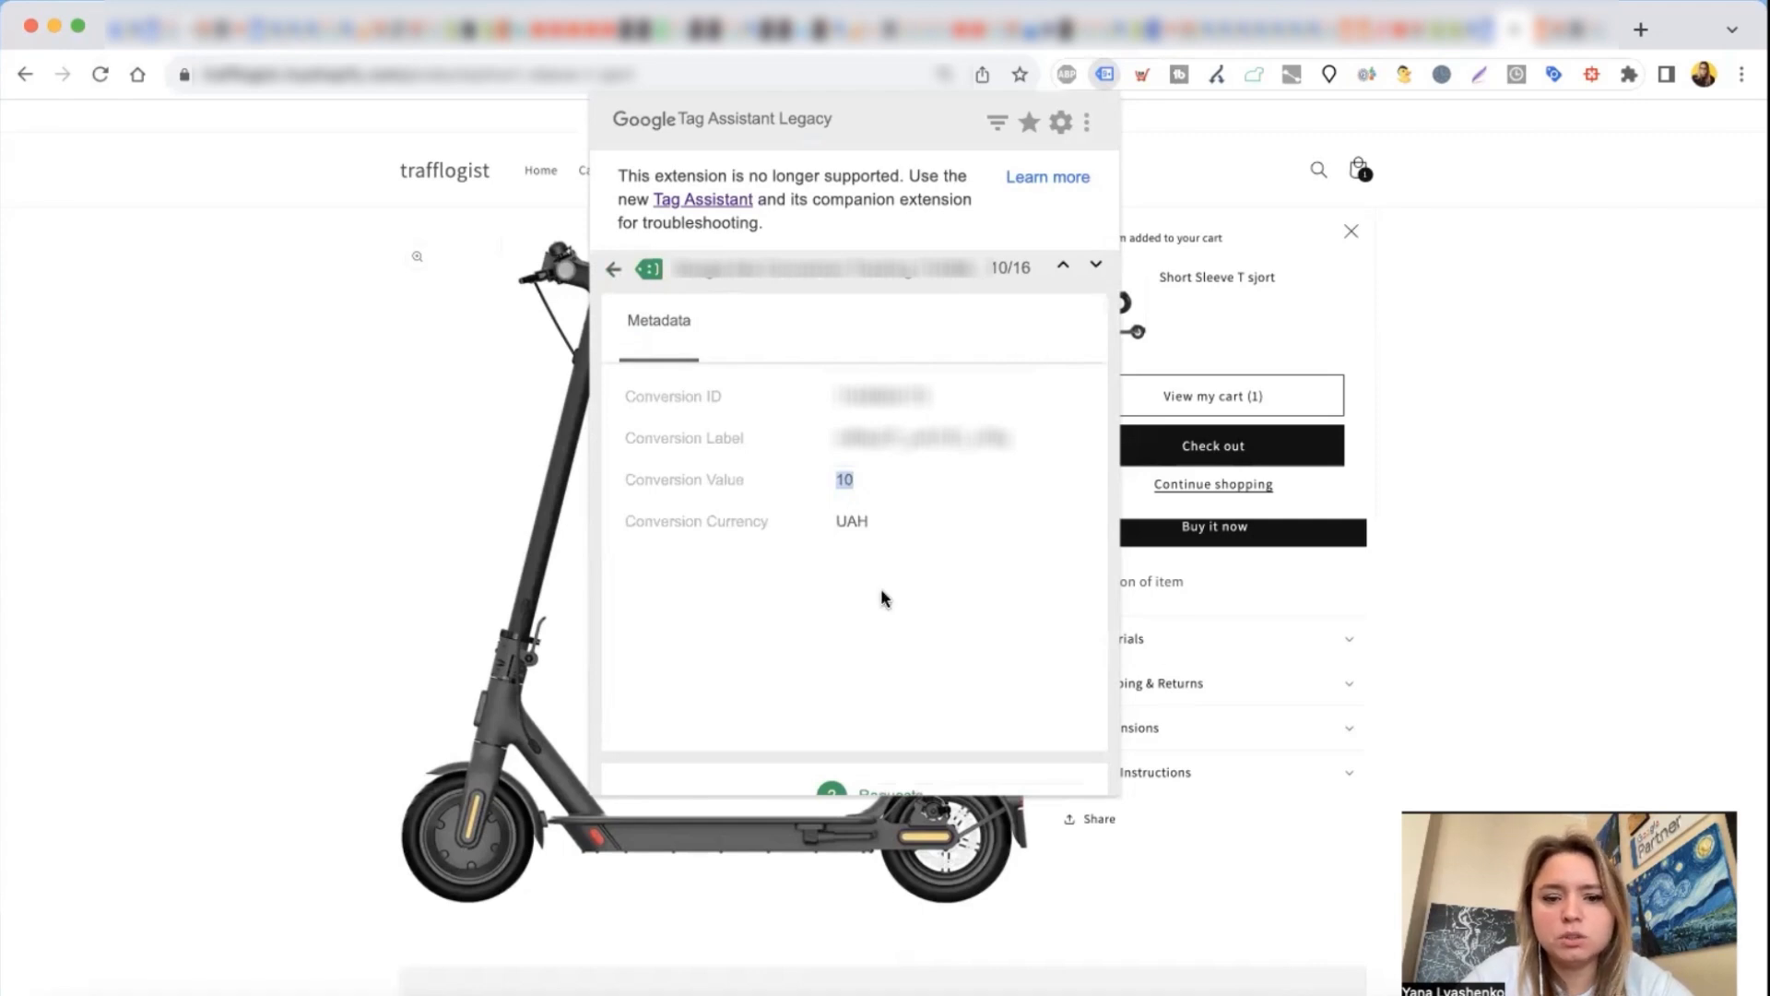
left_click(852, 775)
left_click_drag(762, 446, 891, 450)
left_click(1099, 265)
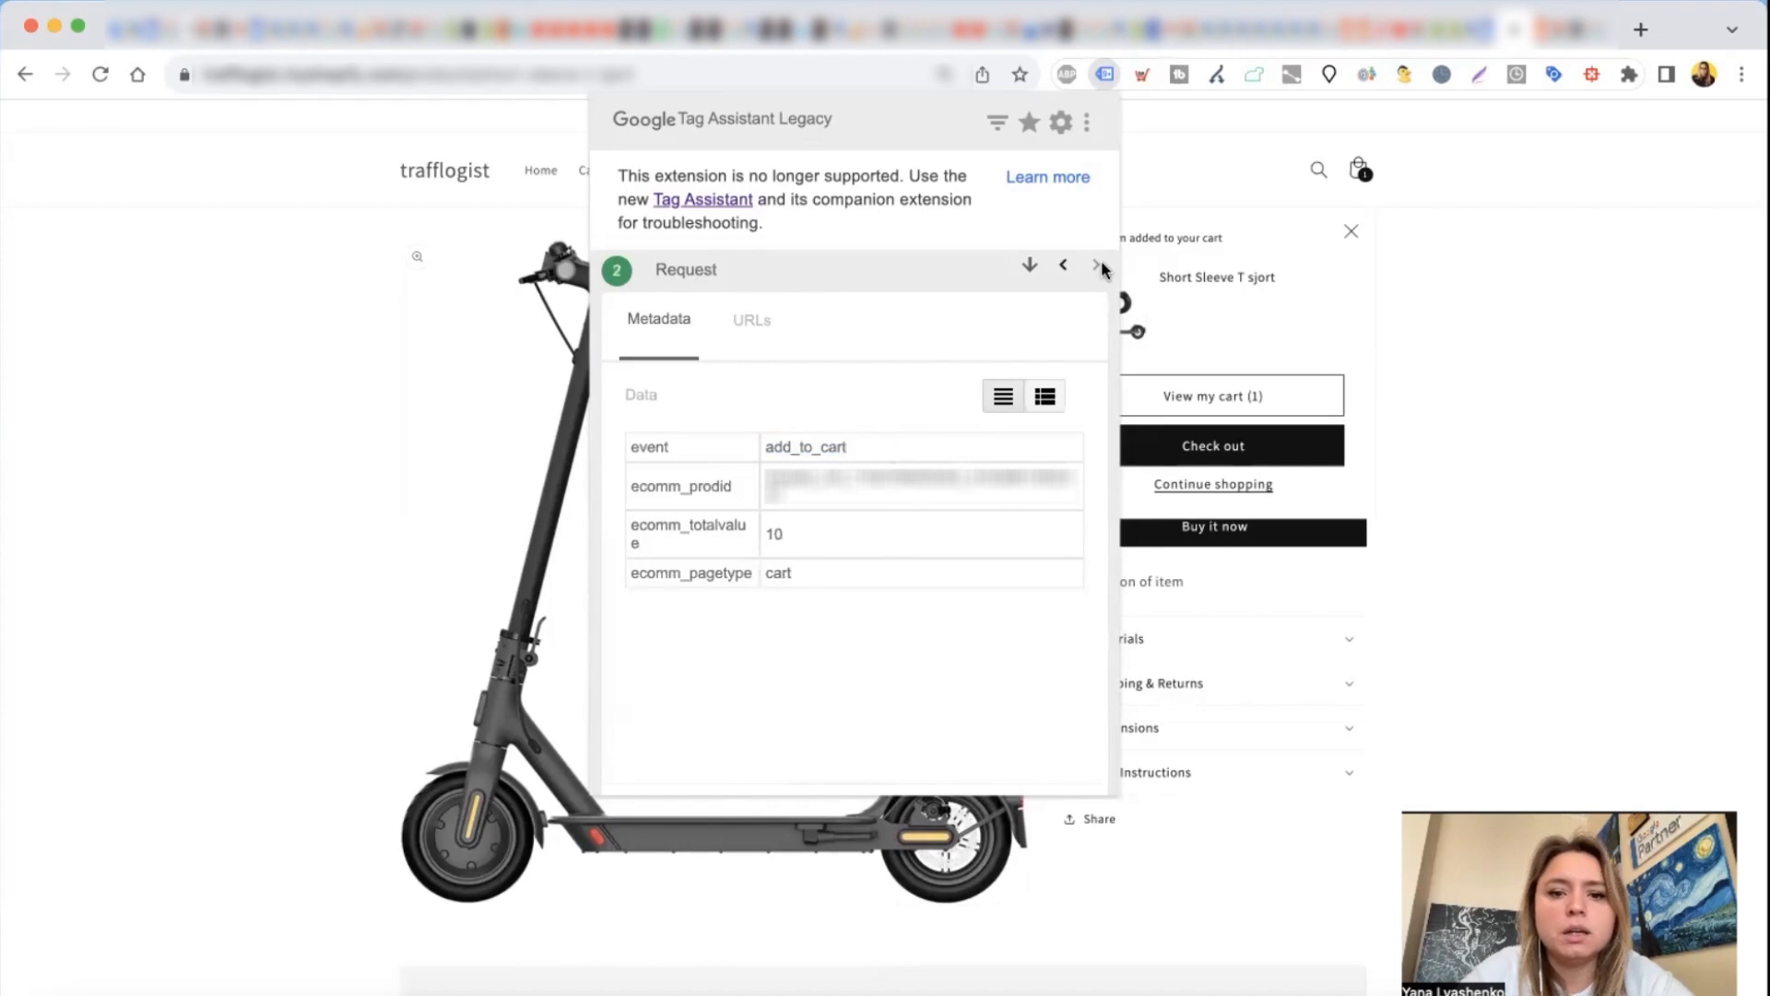
left_click_drag(764, 447, 872, 452)
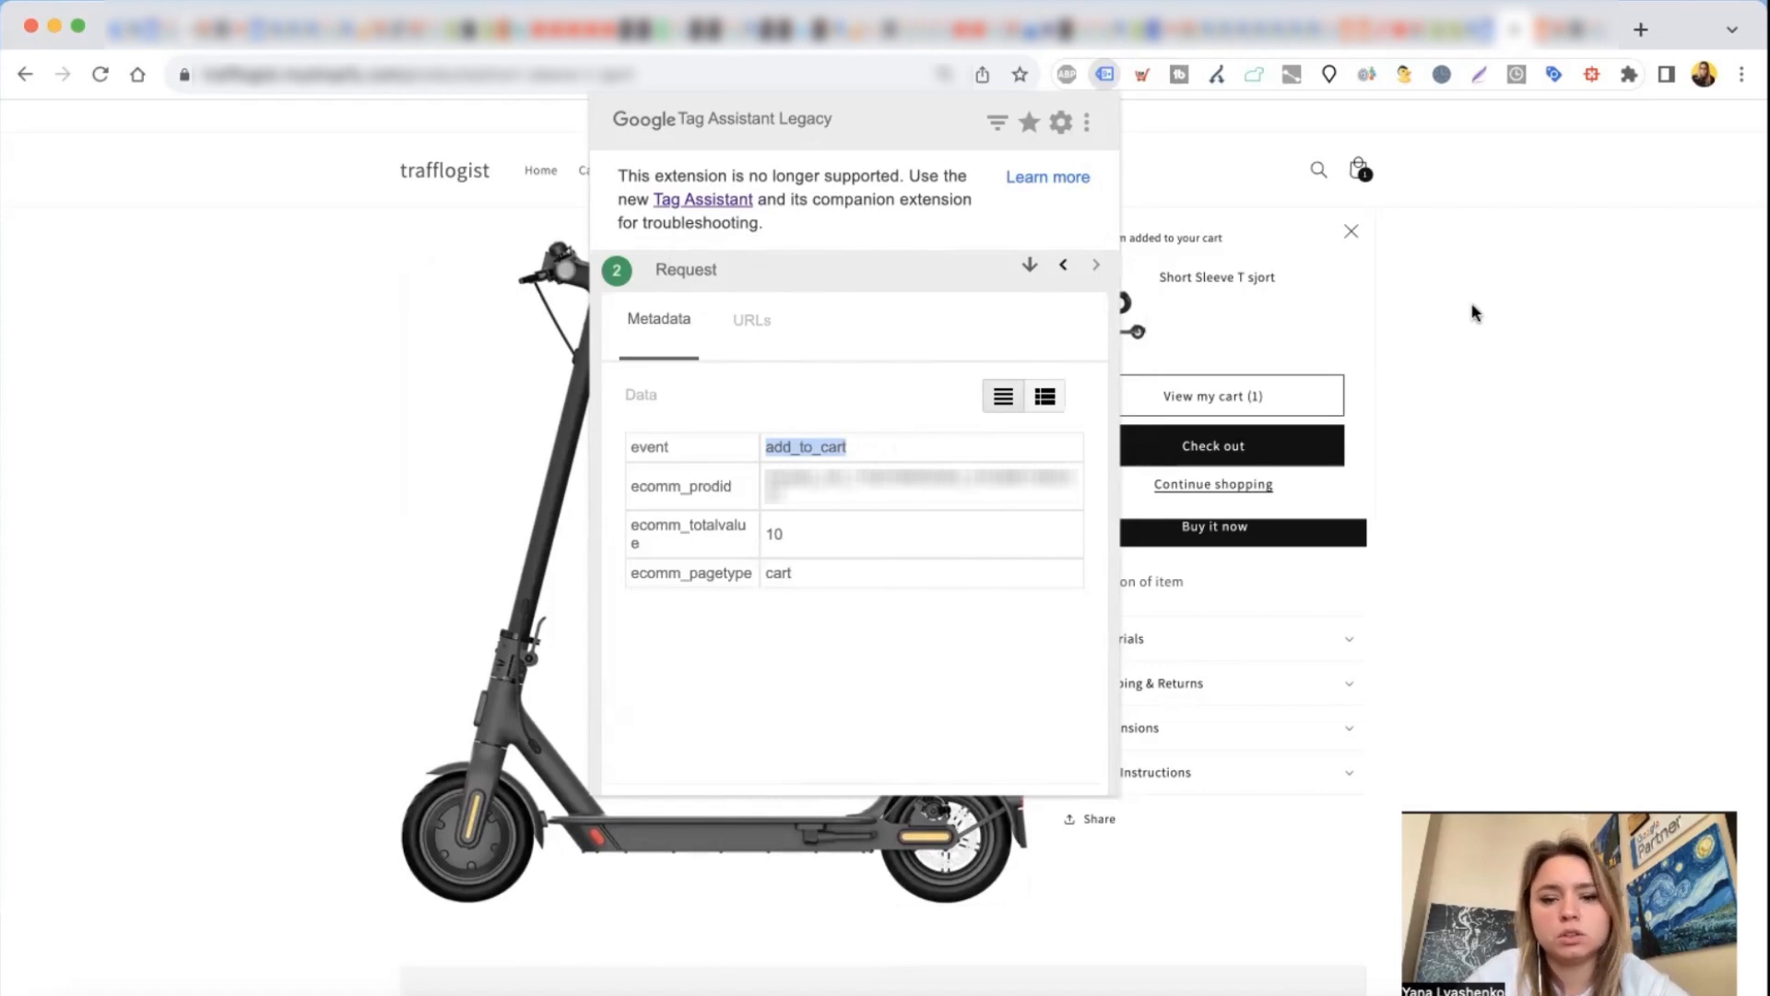
Check out the Short Sleeve T sjort with the saved address and complete the ₴10.00 test order
left_click(1472, 331)
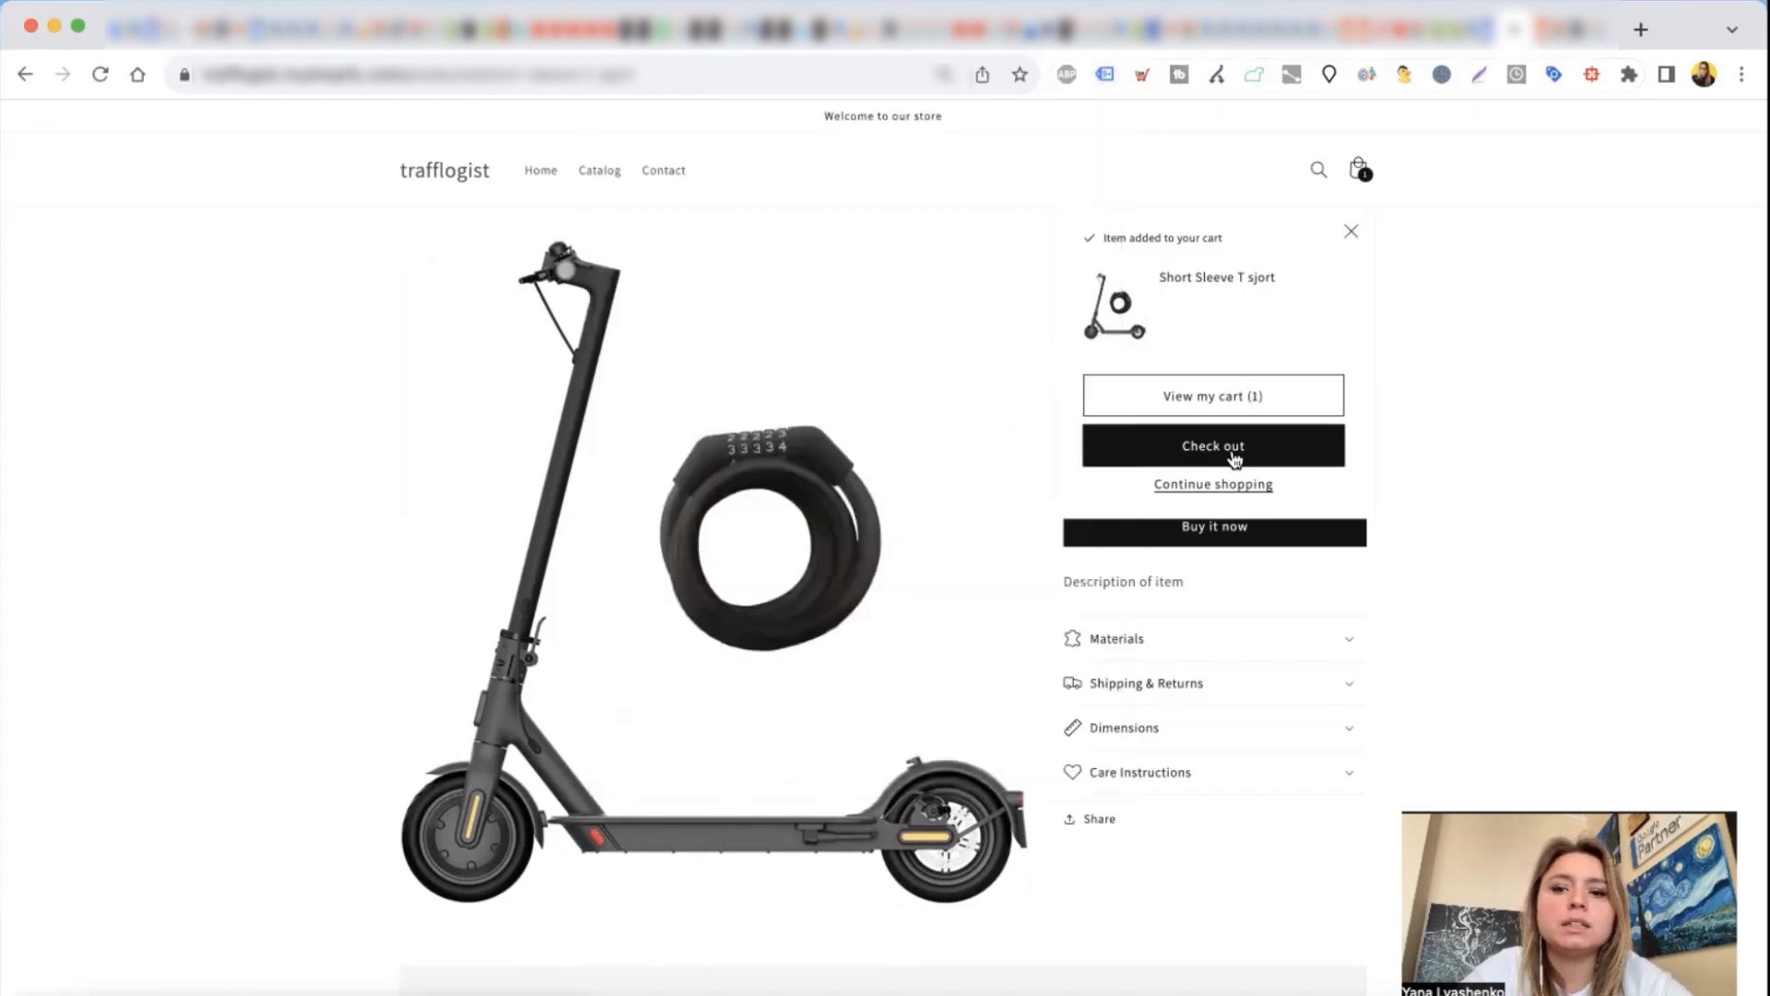
left_click(1233, 458)
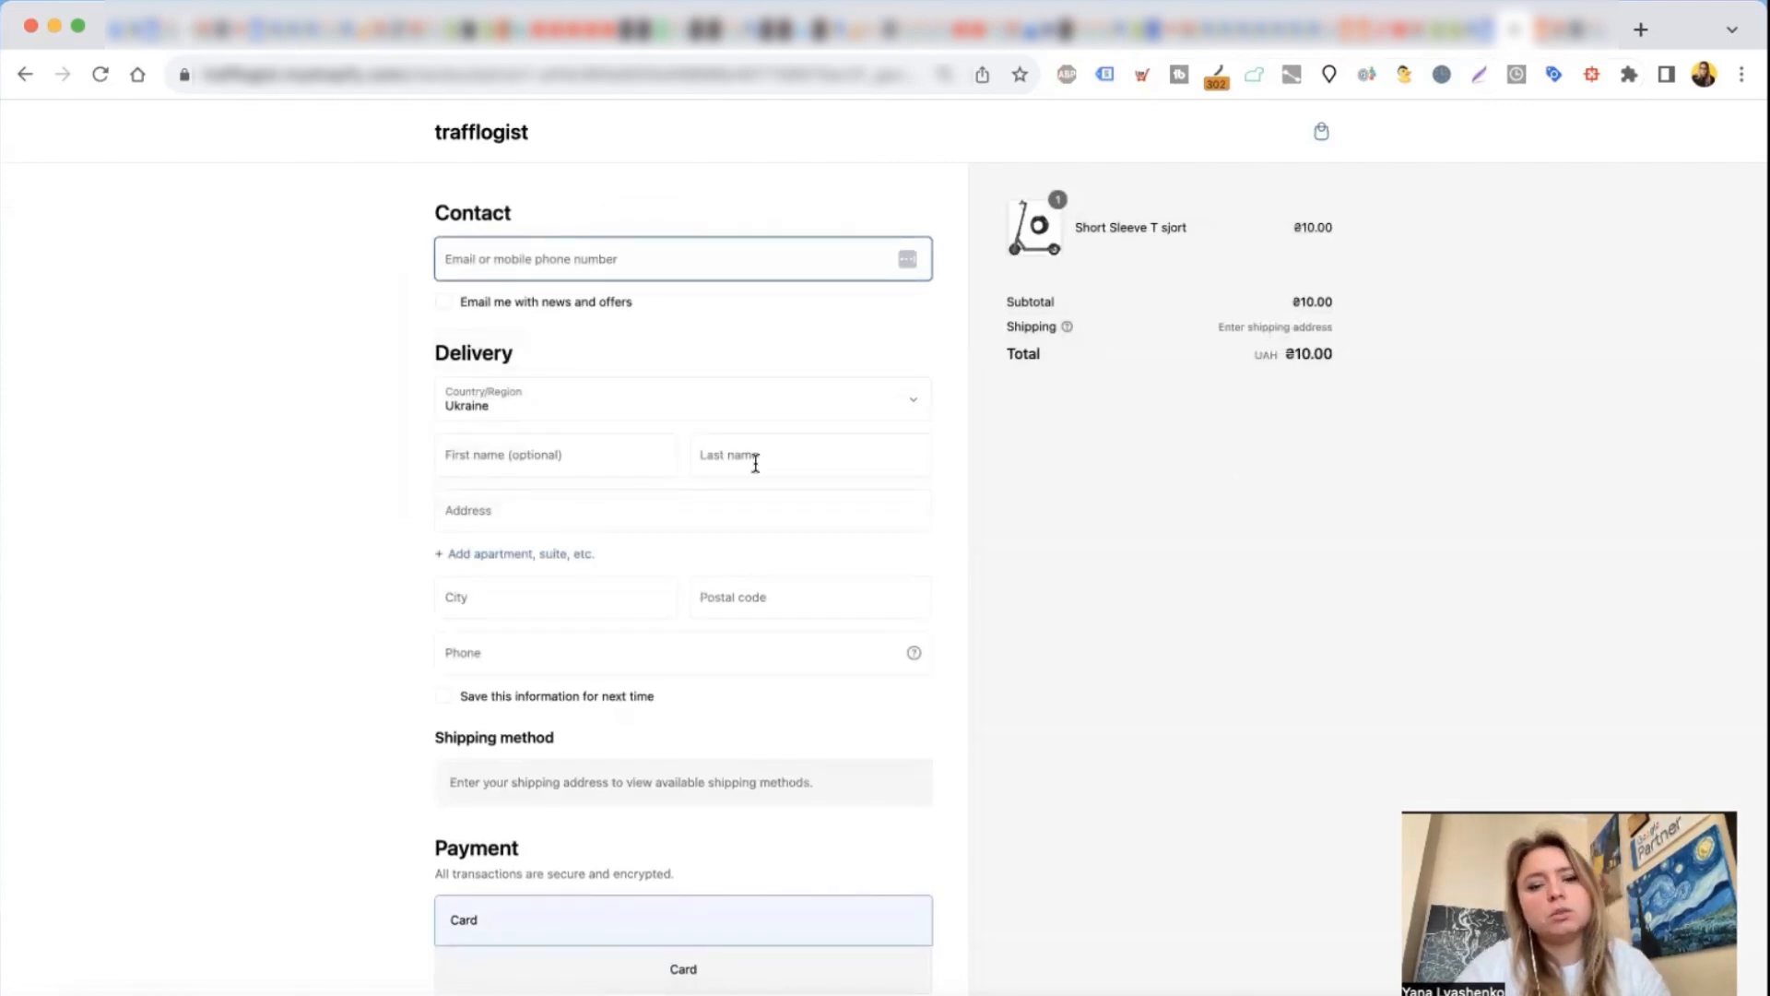
left_click(551, 461)
left_click(594, 521)
scroll(339, 631, "down", 5)
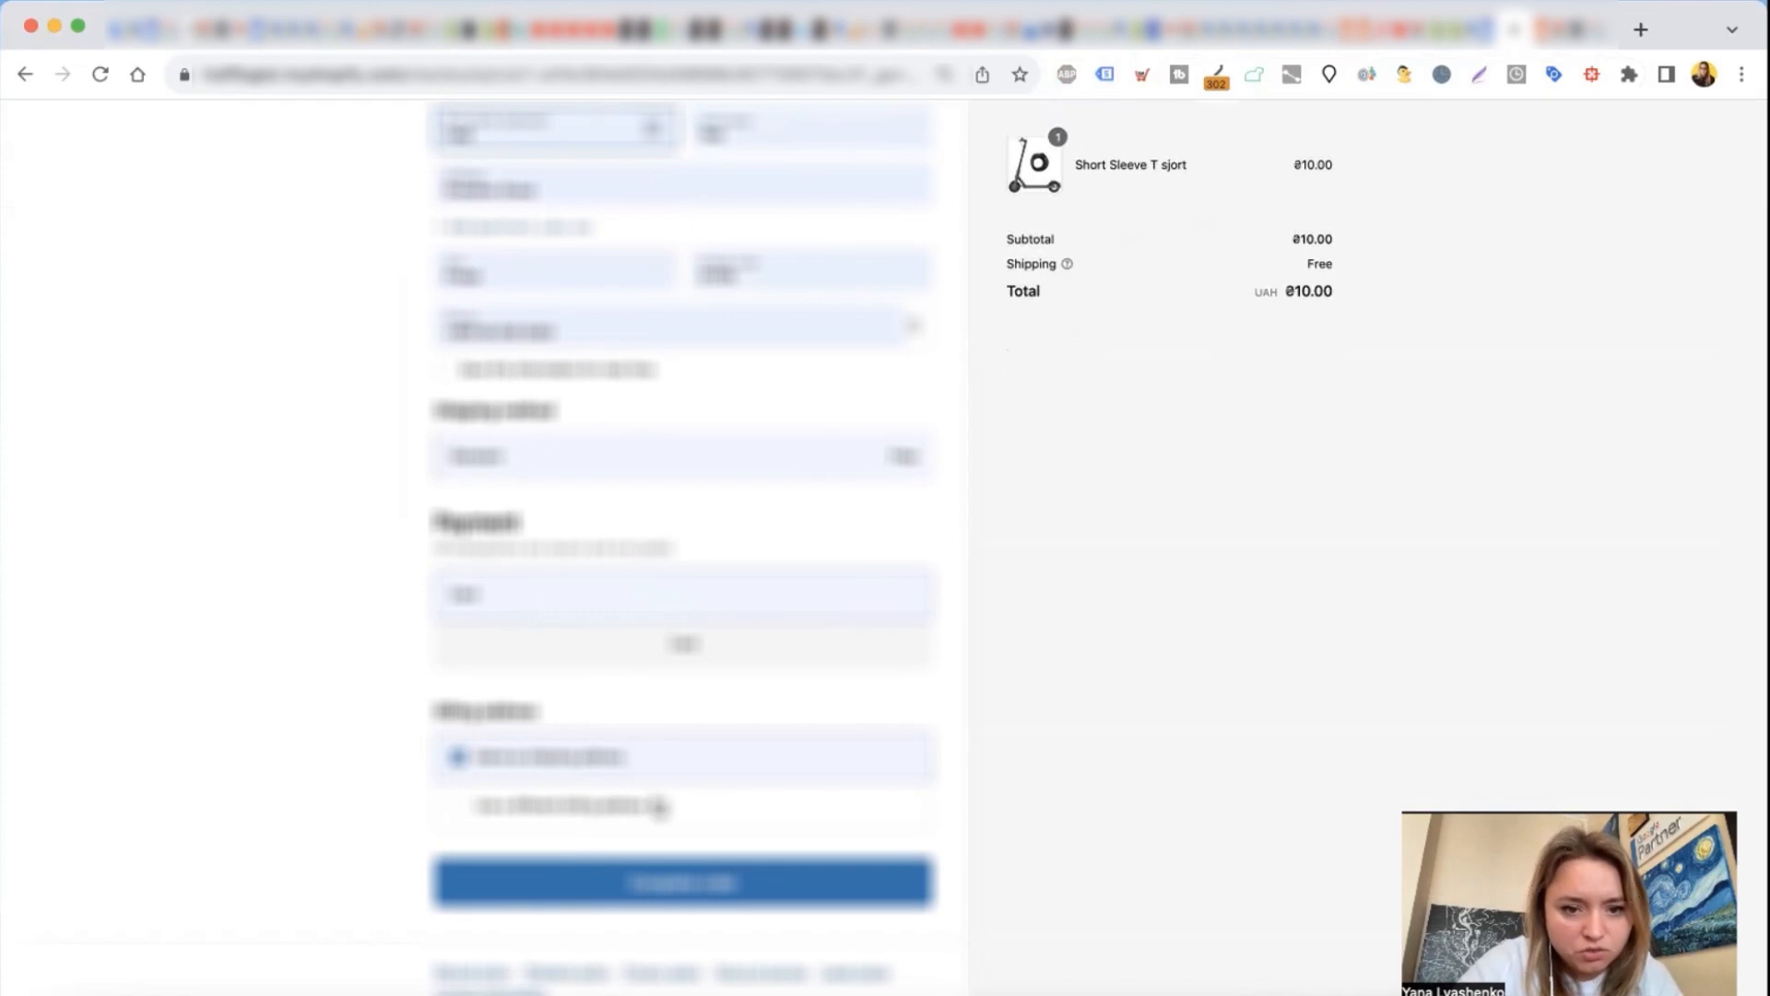
left_click(735, 891)
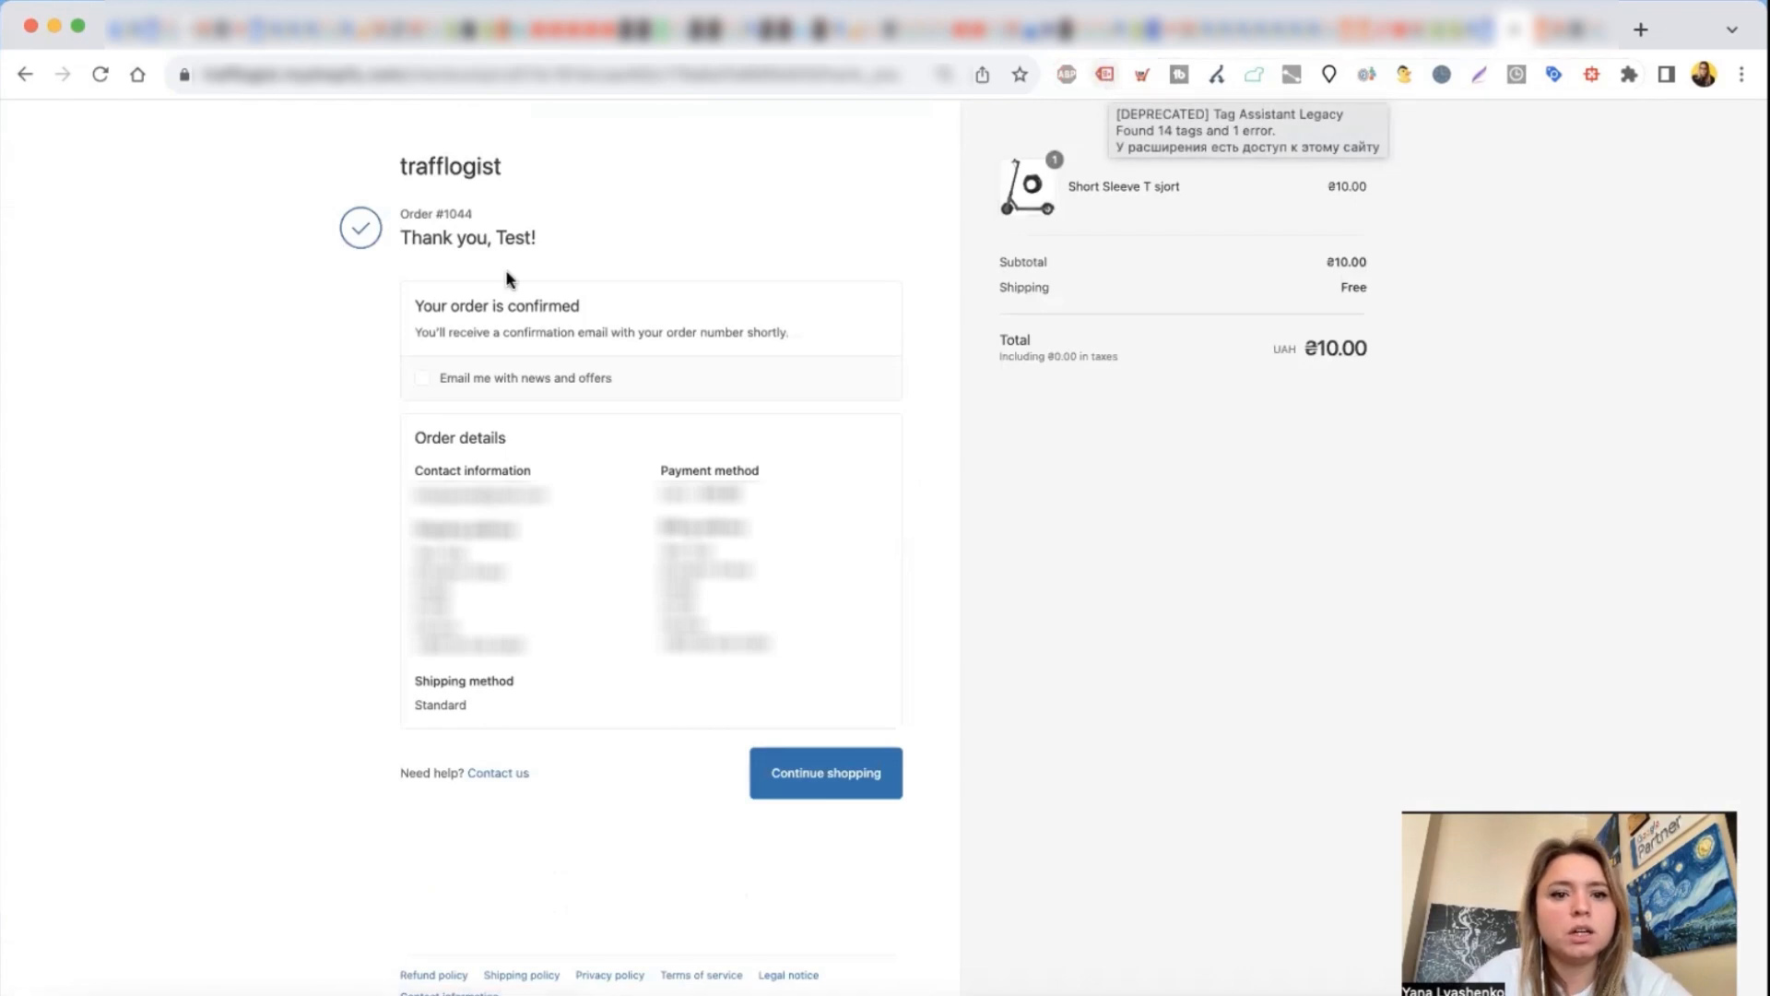
Open Tag Assistant Legacy on the confirmation page and inspect tags 7 and 8
left_click(1107, 76)
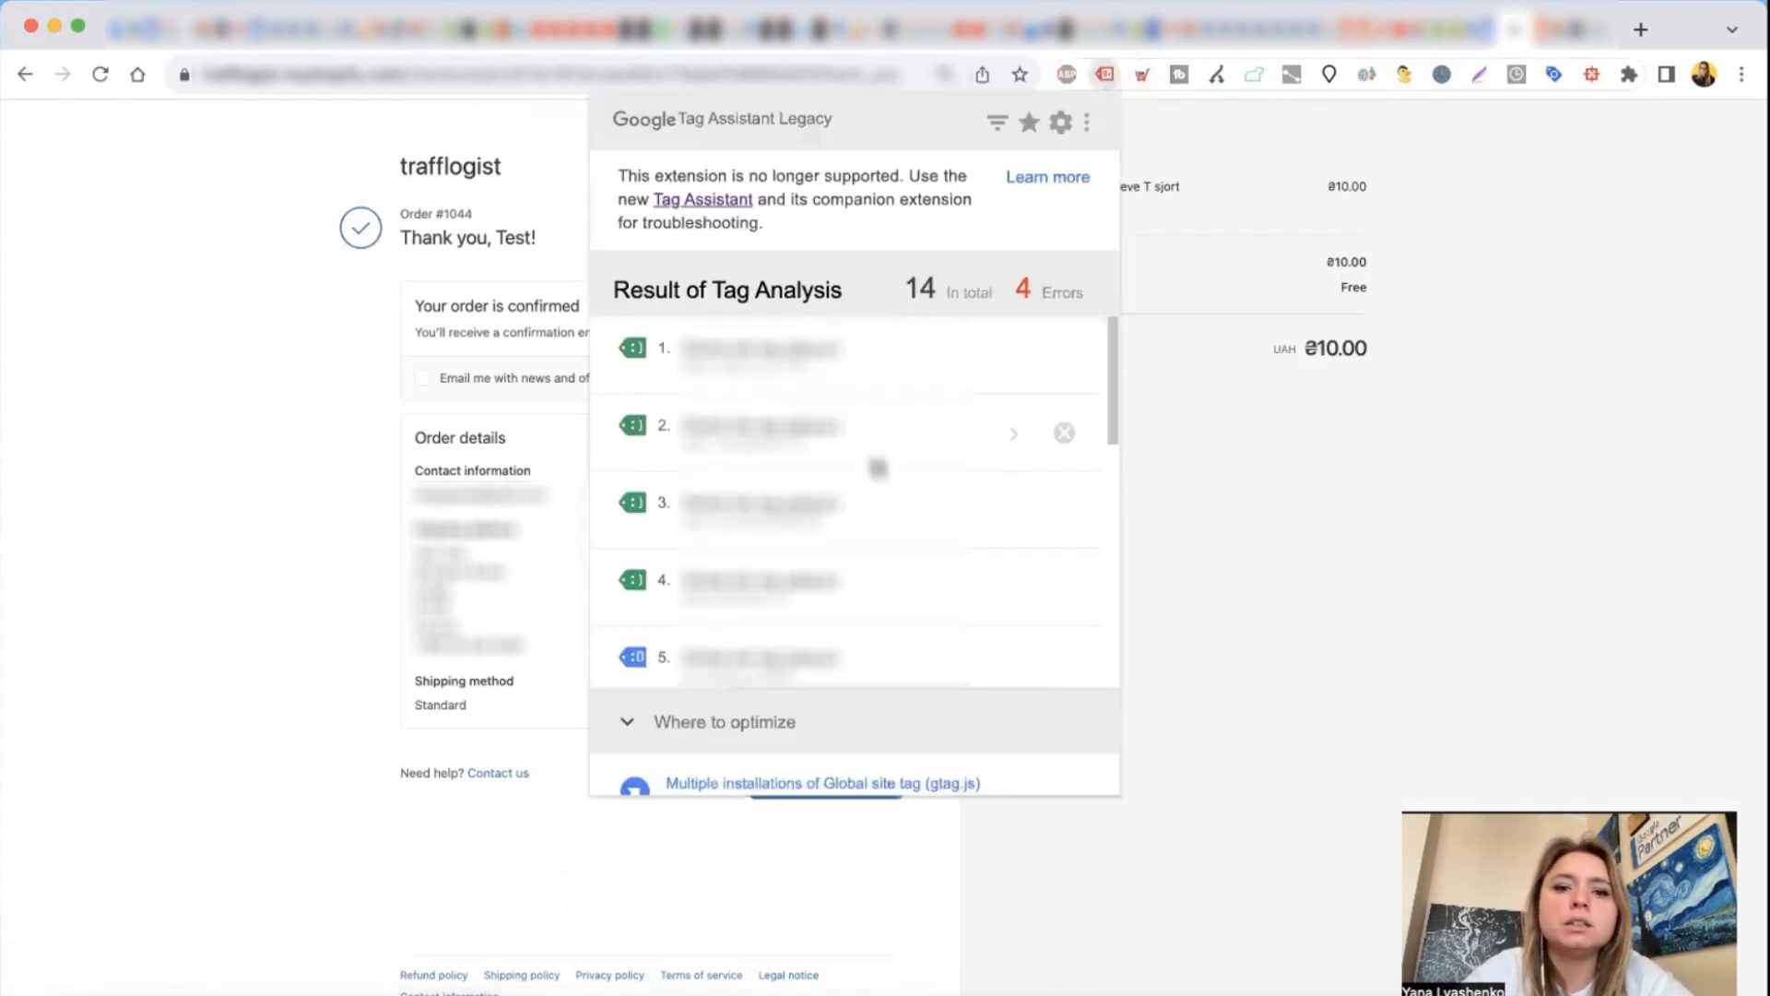
scroll(878, 468, "down", 5)
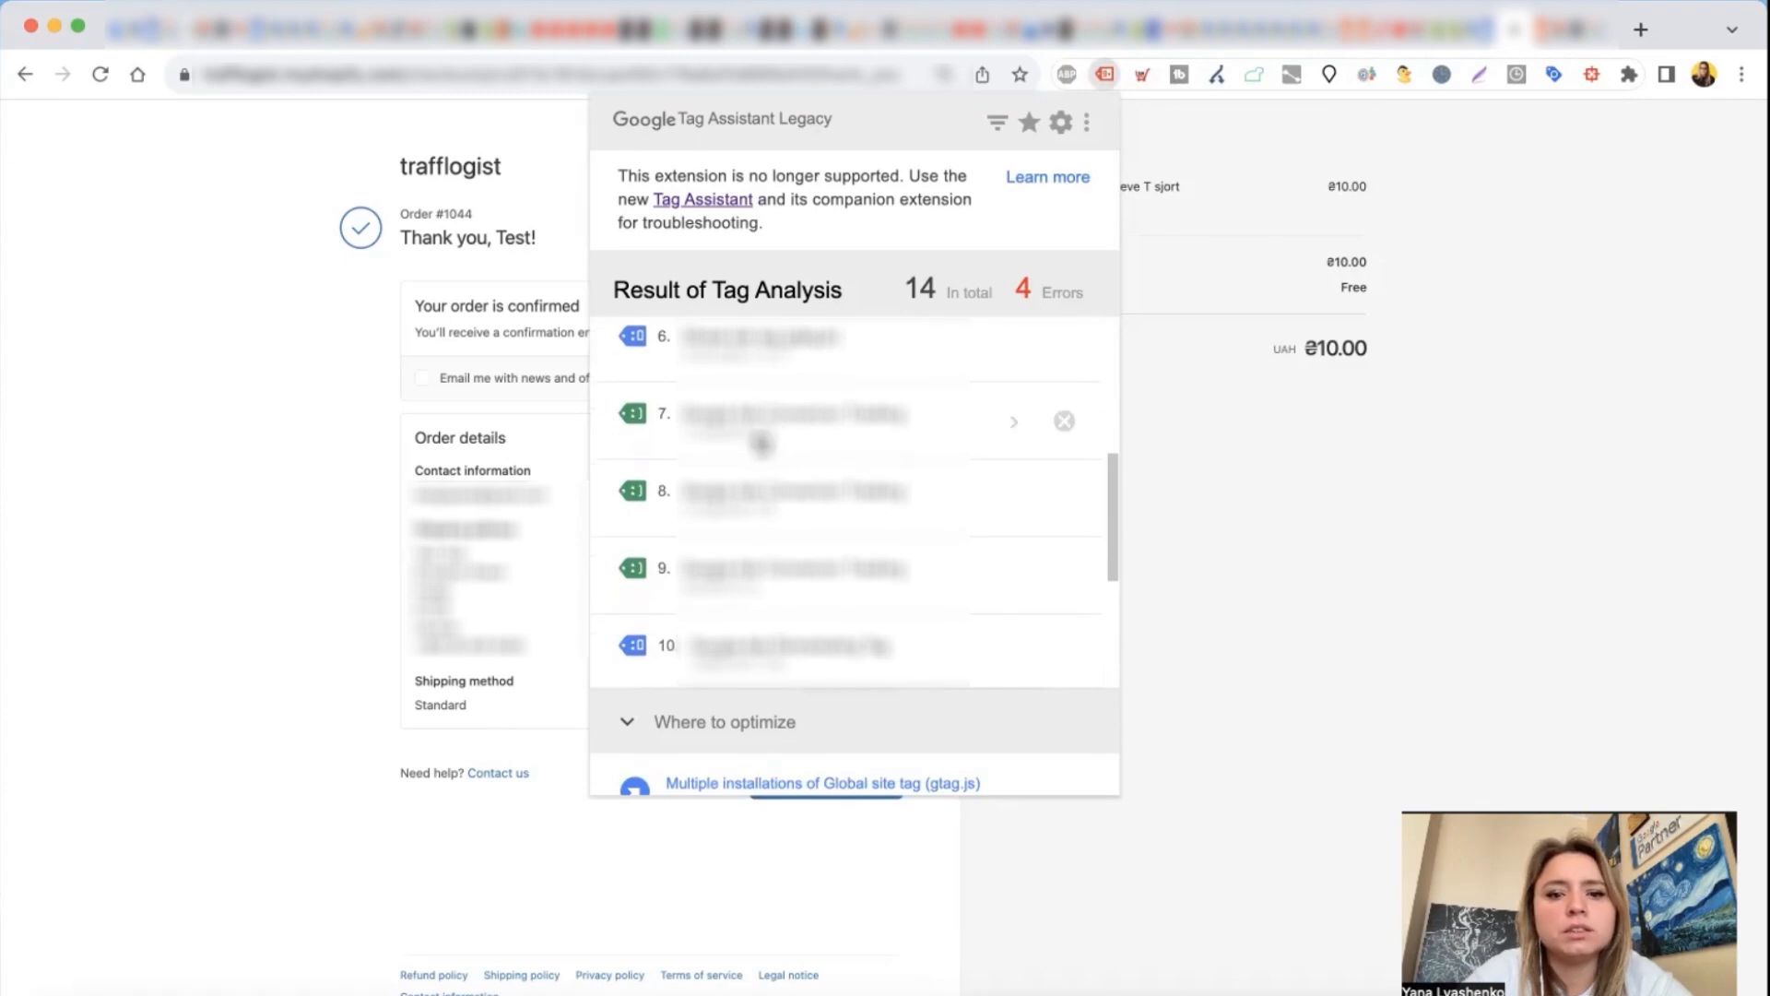
left_click(811, 442)
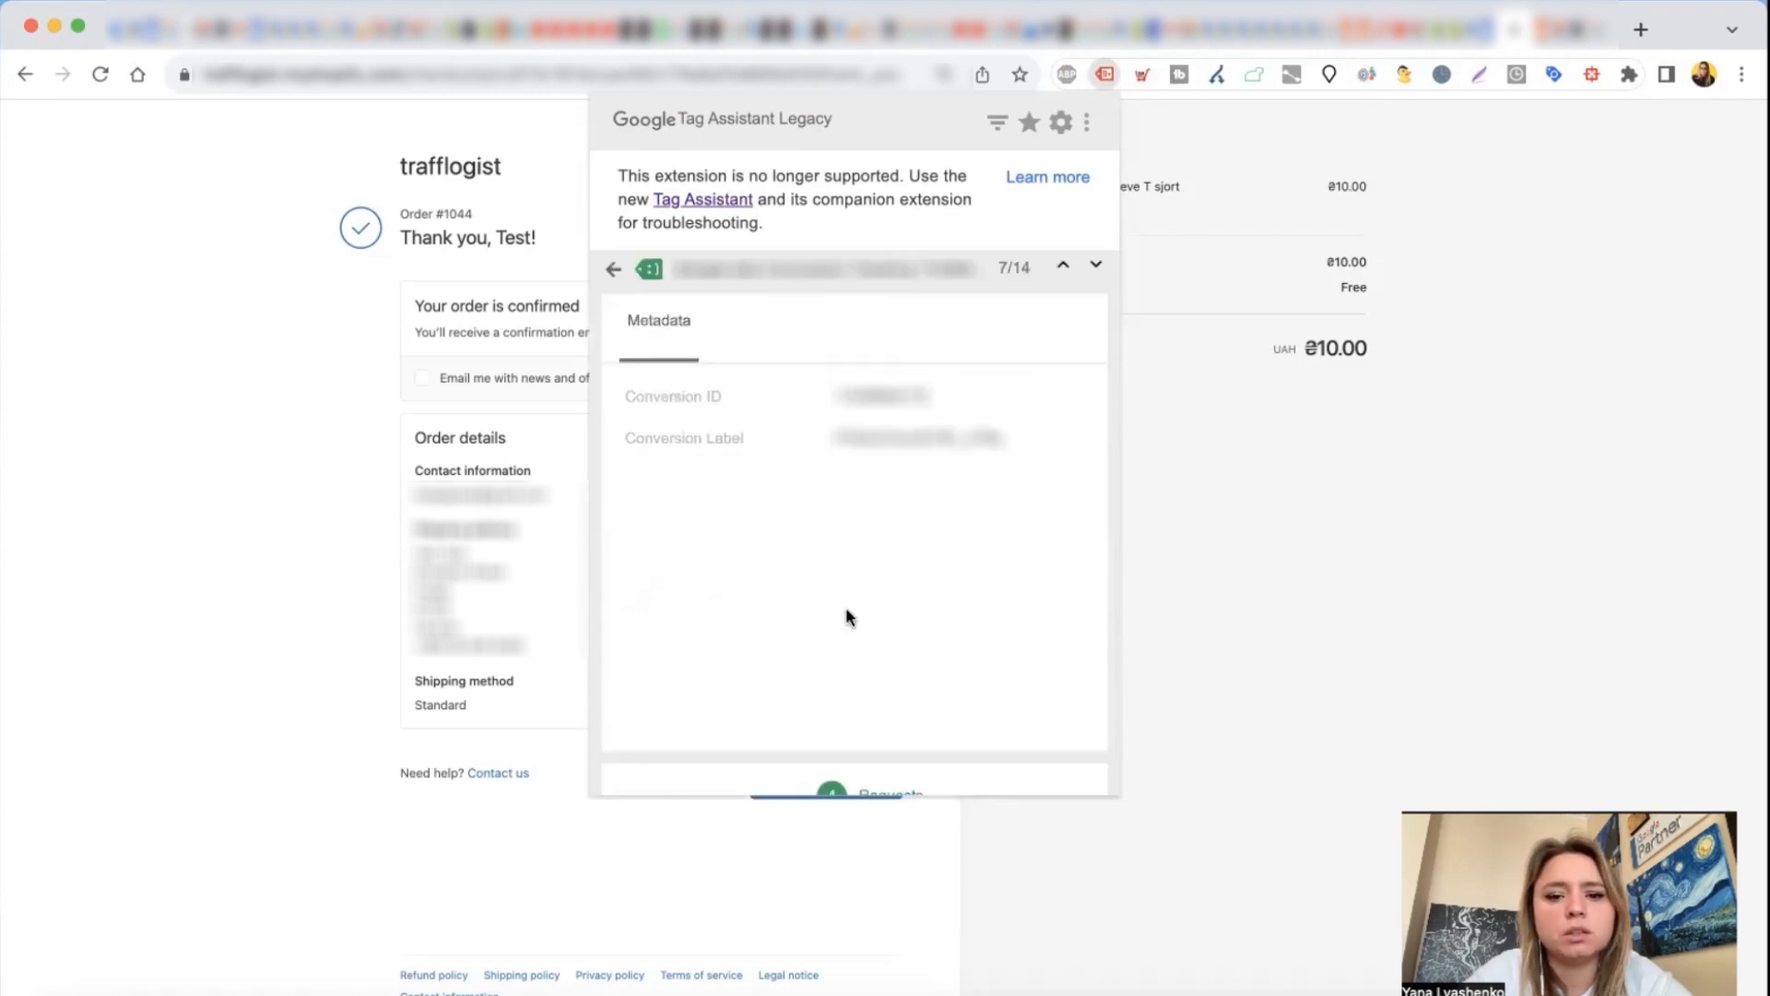
left_click(614, 268)
scroll(761, 622, "down", 5)
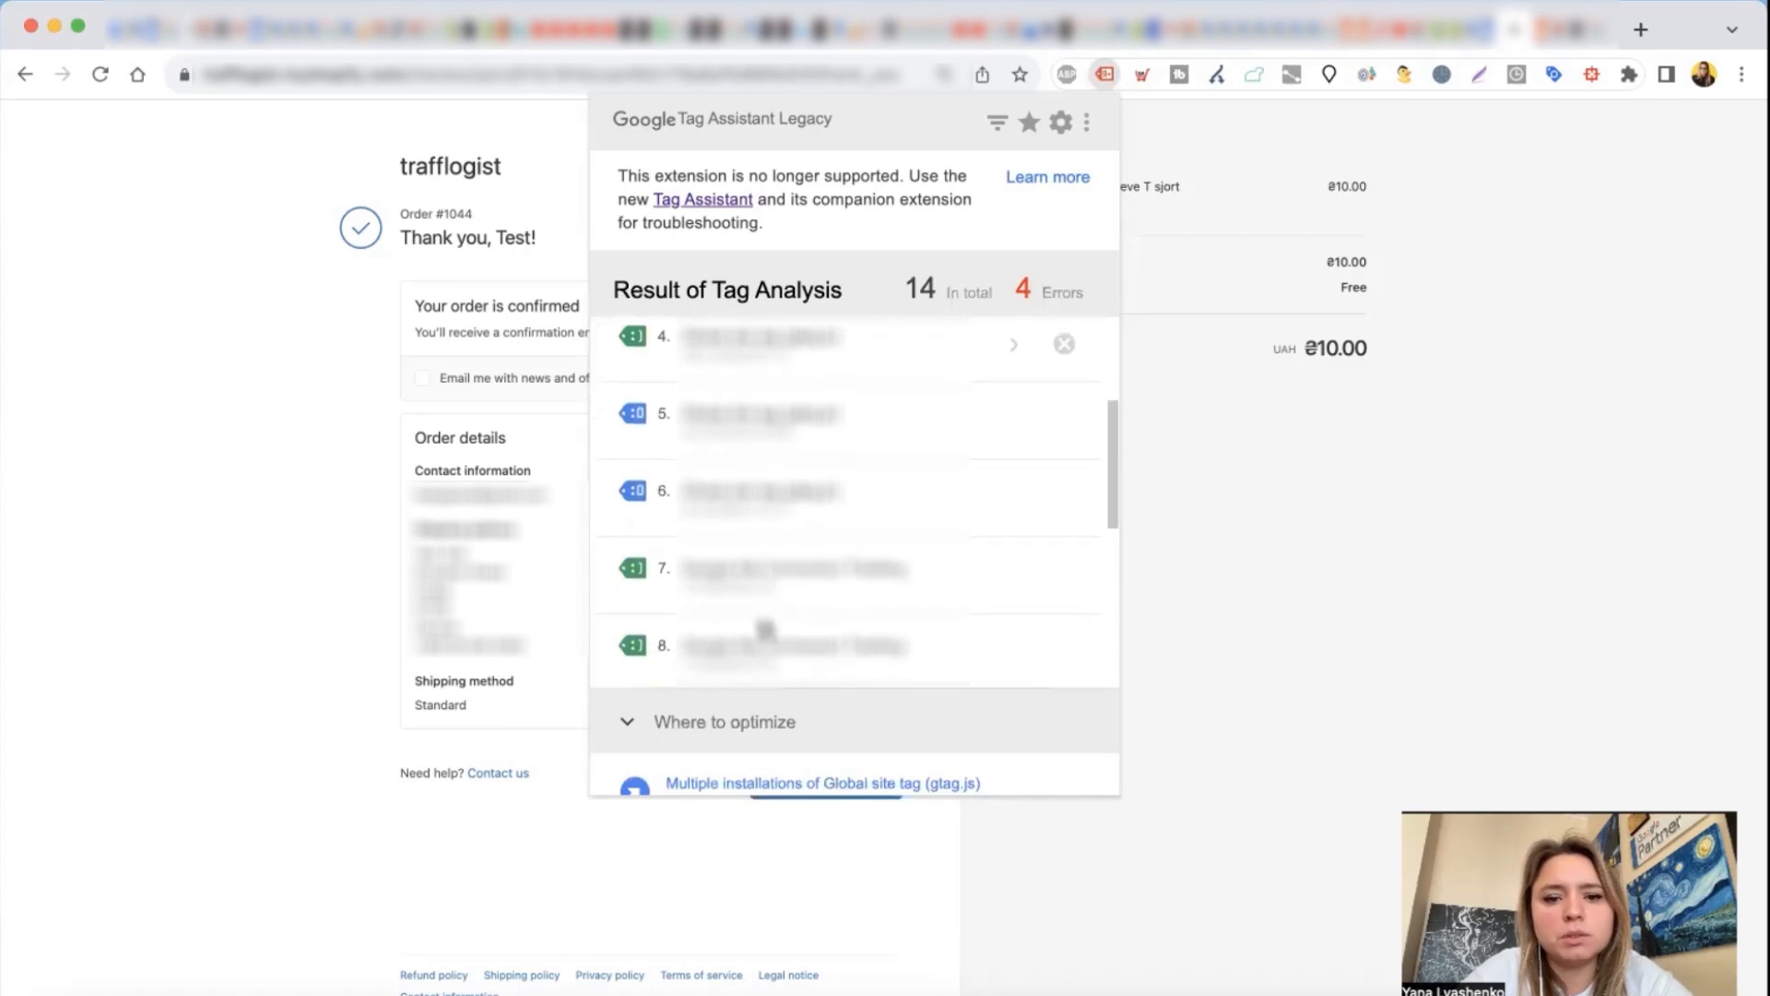
left_click(856, 475)
Select tag 8's 10.00 conversion value and its Conversion Label, then go to Google Ads
left_click_drag(833, 480, 991, 429)
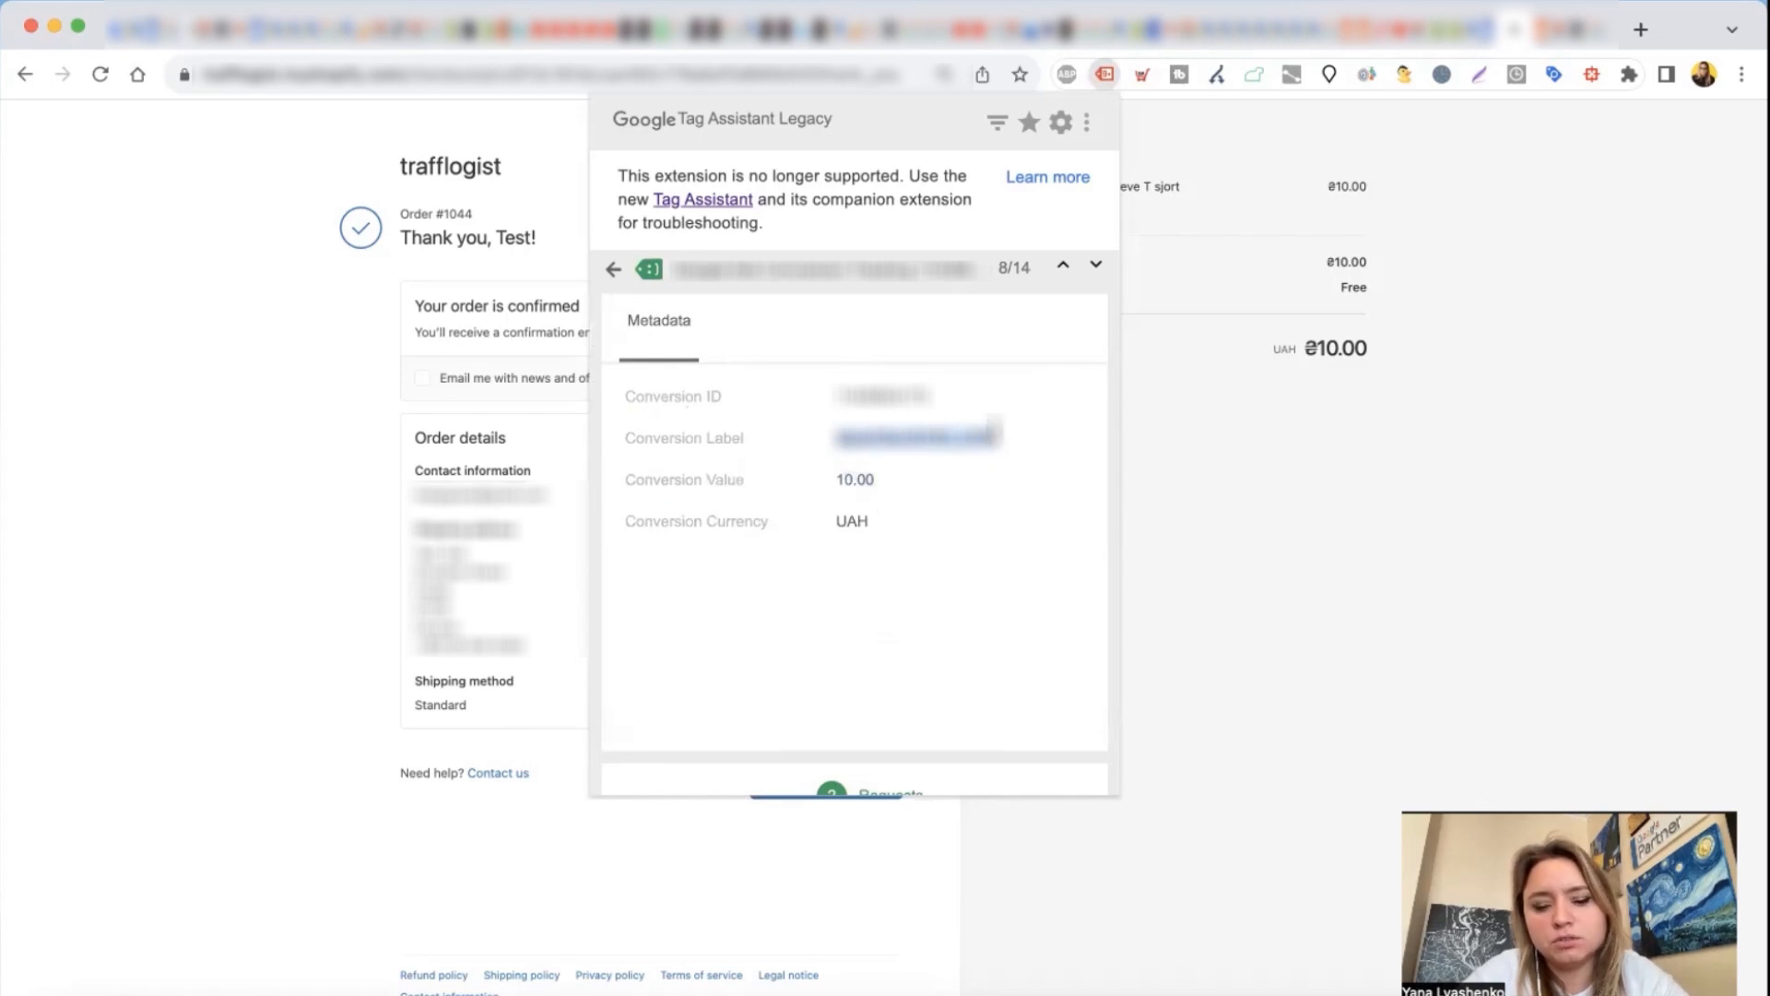
left_click(994, 435)
left_click(1469, 33)
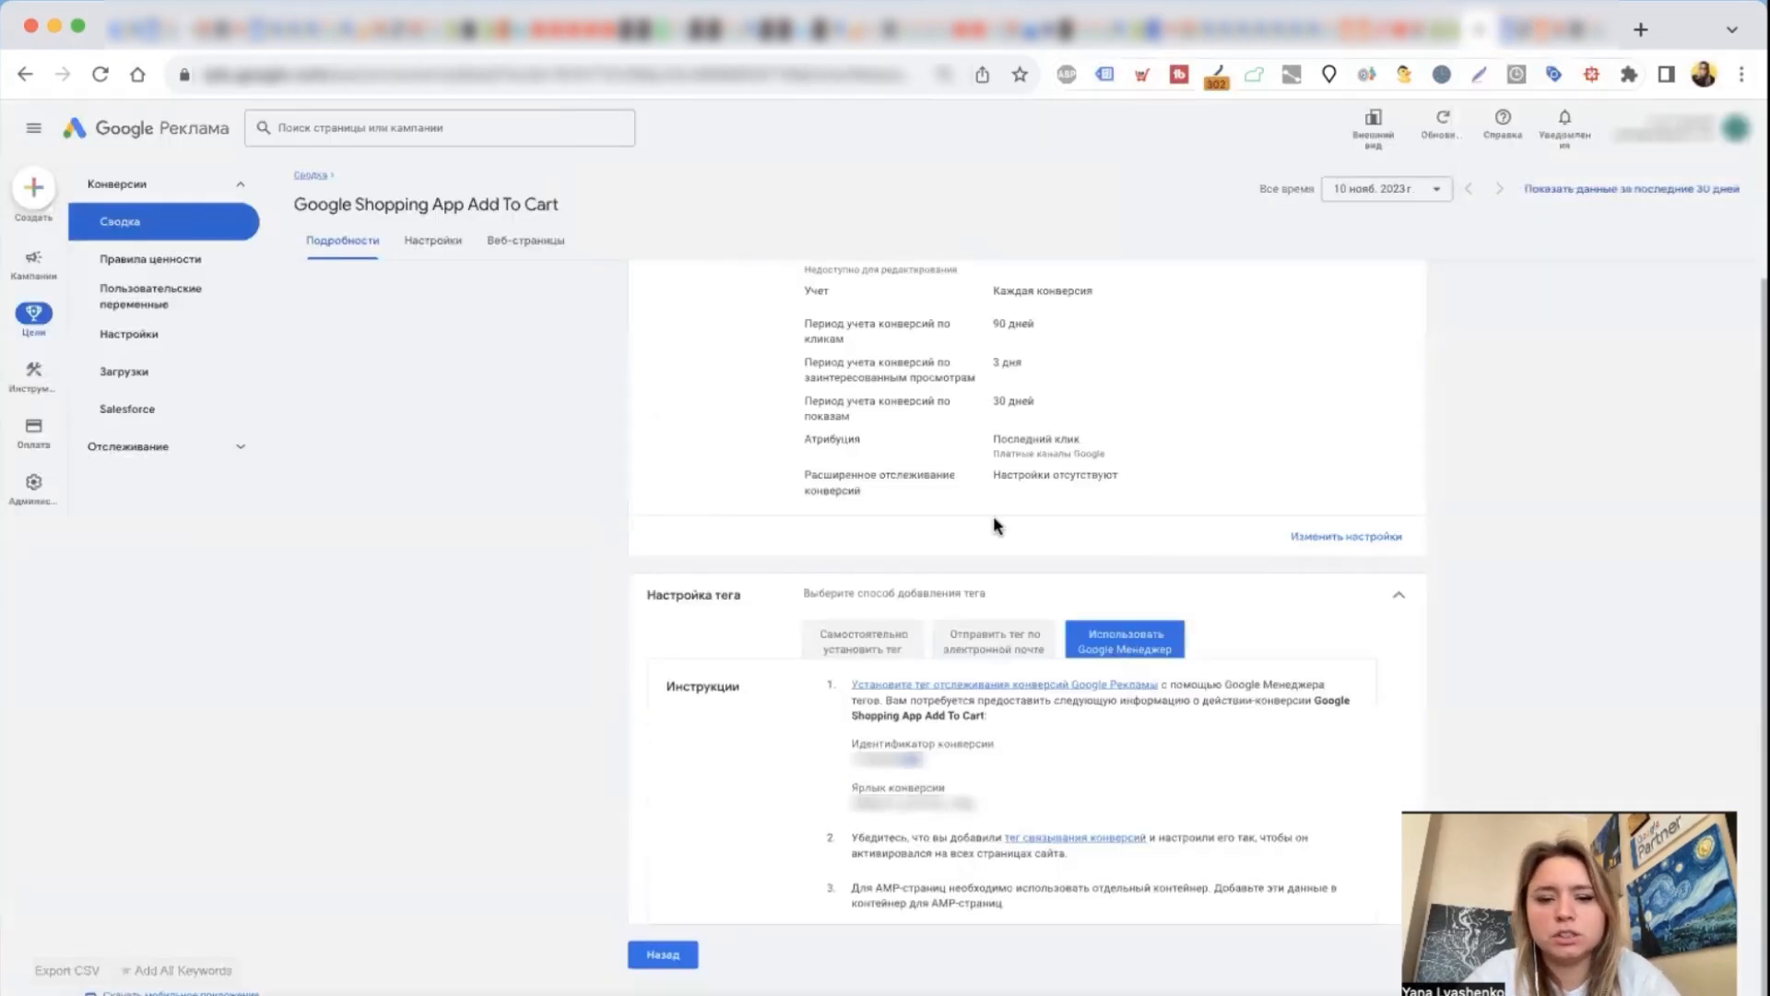
Search the Add To Cart conversion page for the copied label, then go back to the conversions summary
key("super+f")
key("super+v")
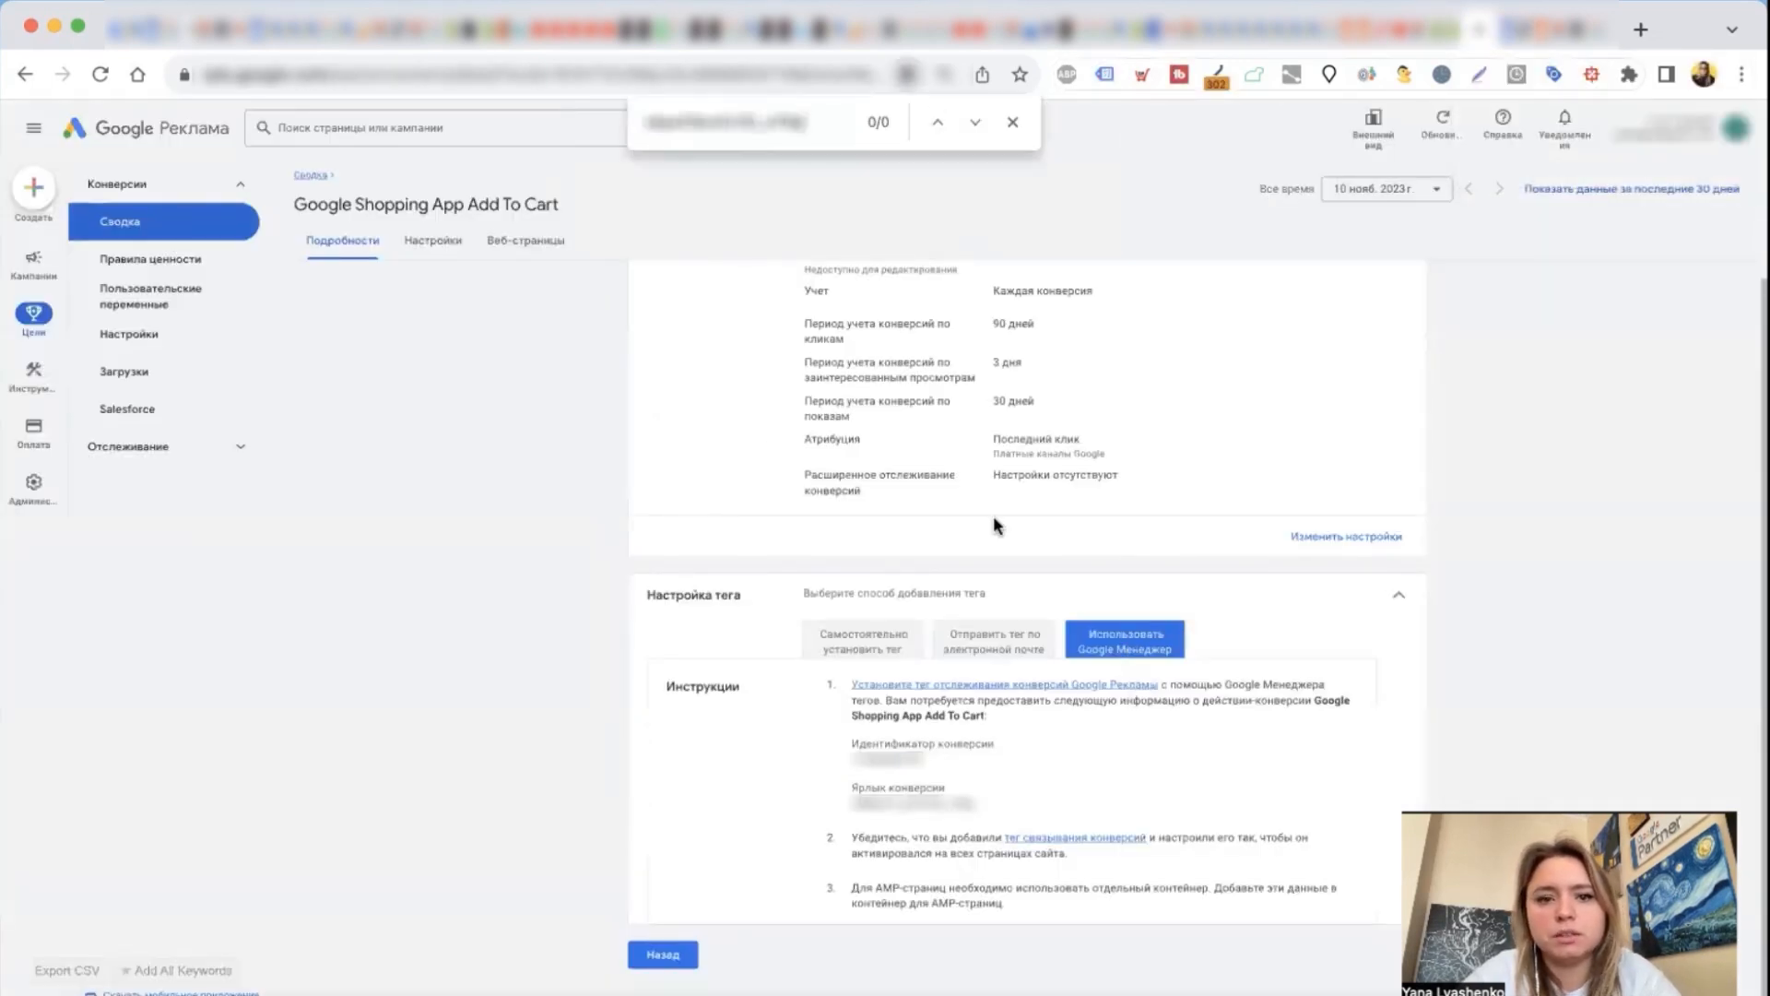
double_click(957, 803)
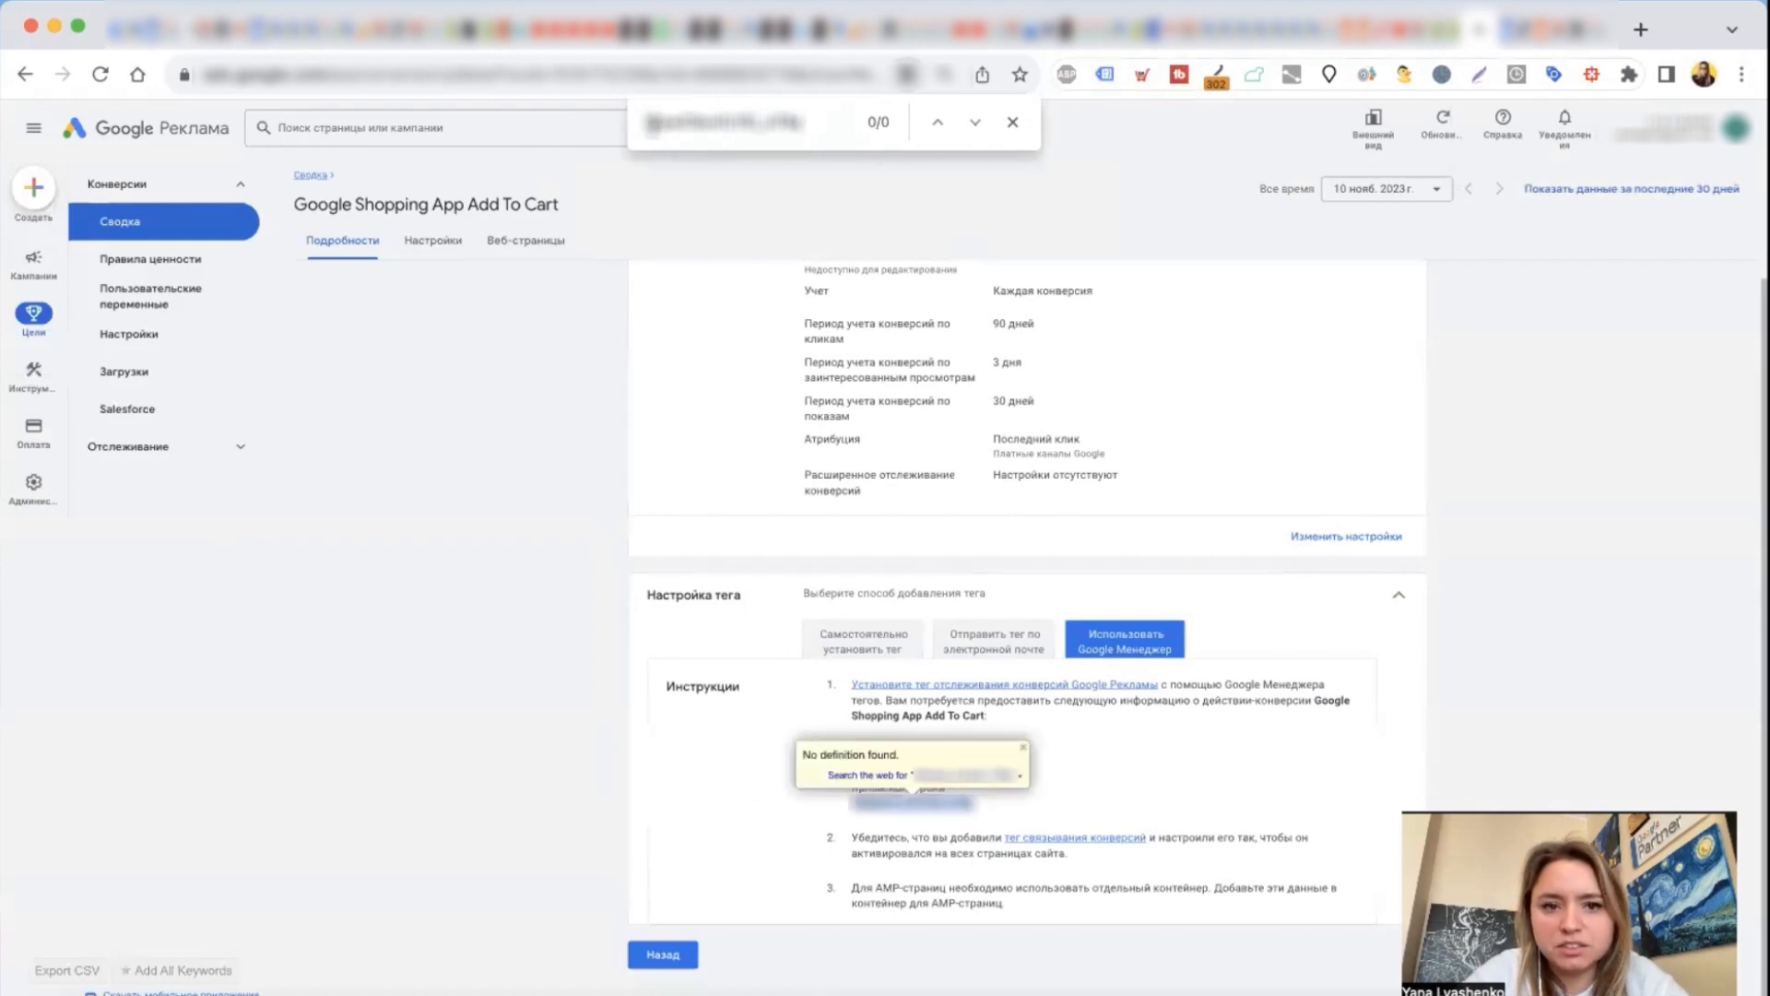
left_click(931, 818)
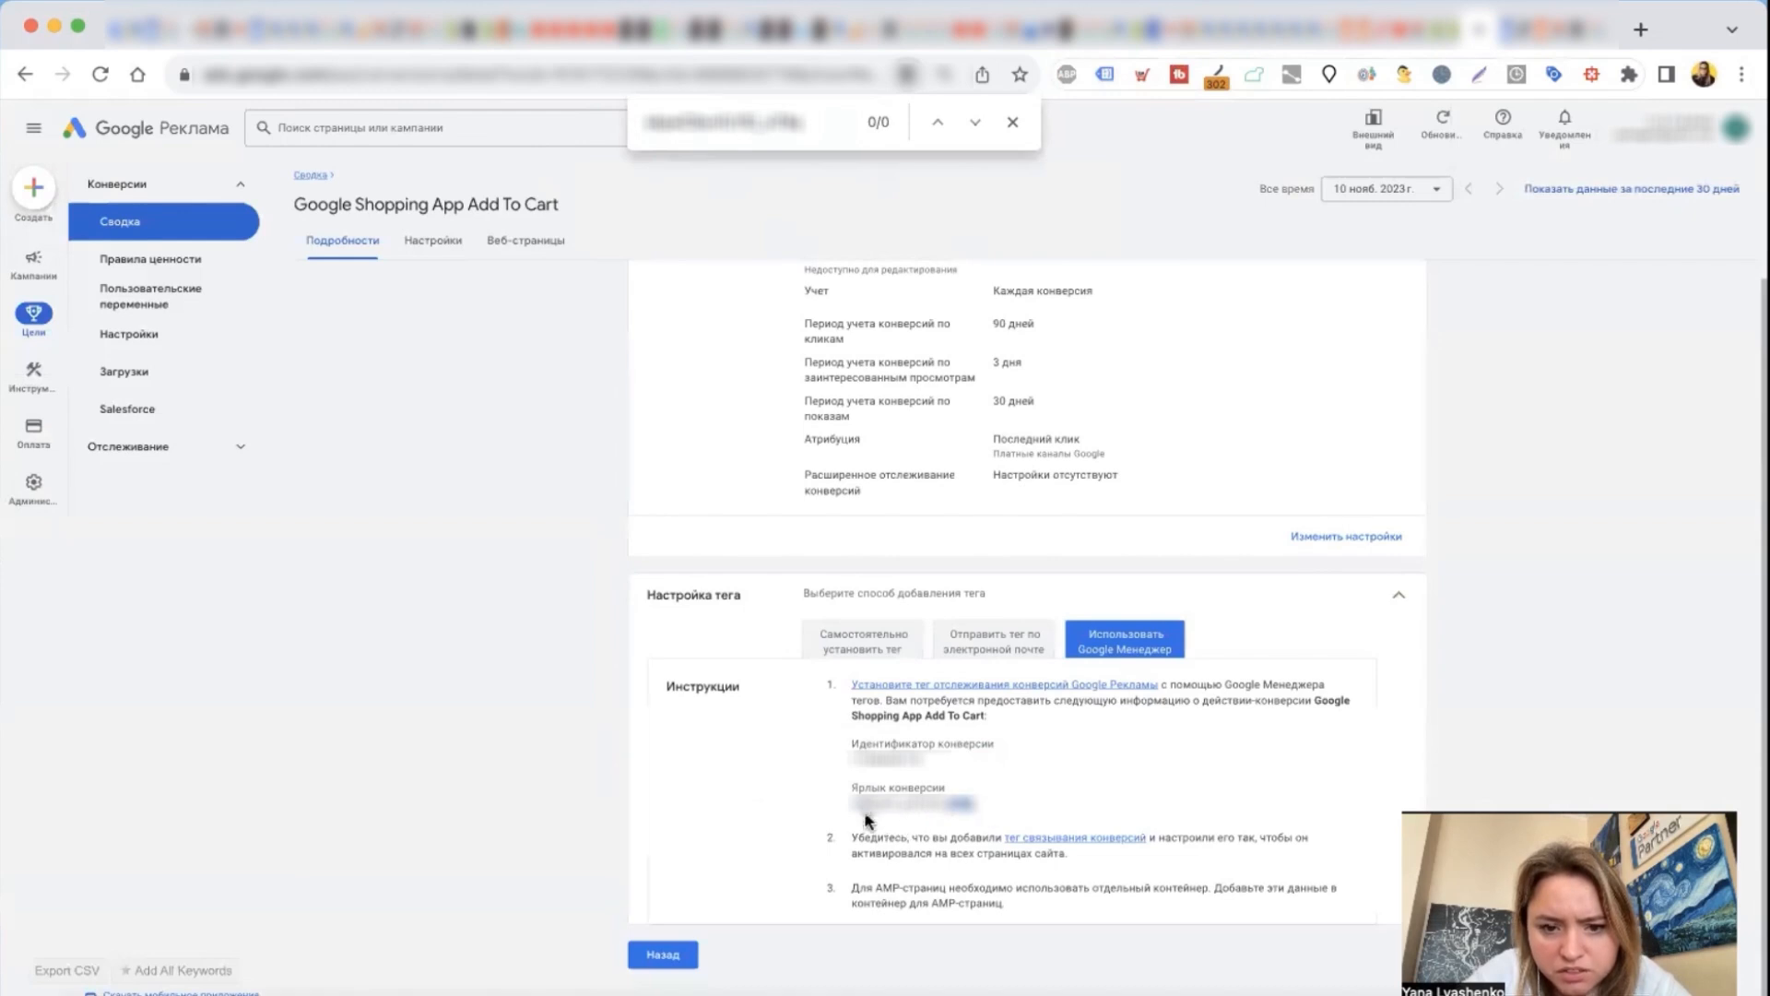
scroll(872, 816, "up", 2)
left_click(660, 953)
Find the copied label in Google Shopping App Purchase's Tag Manager setup, then return to the Shopify tab
left_click(458, 343)
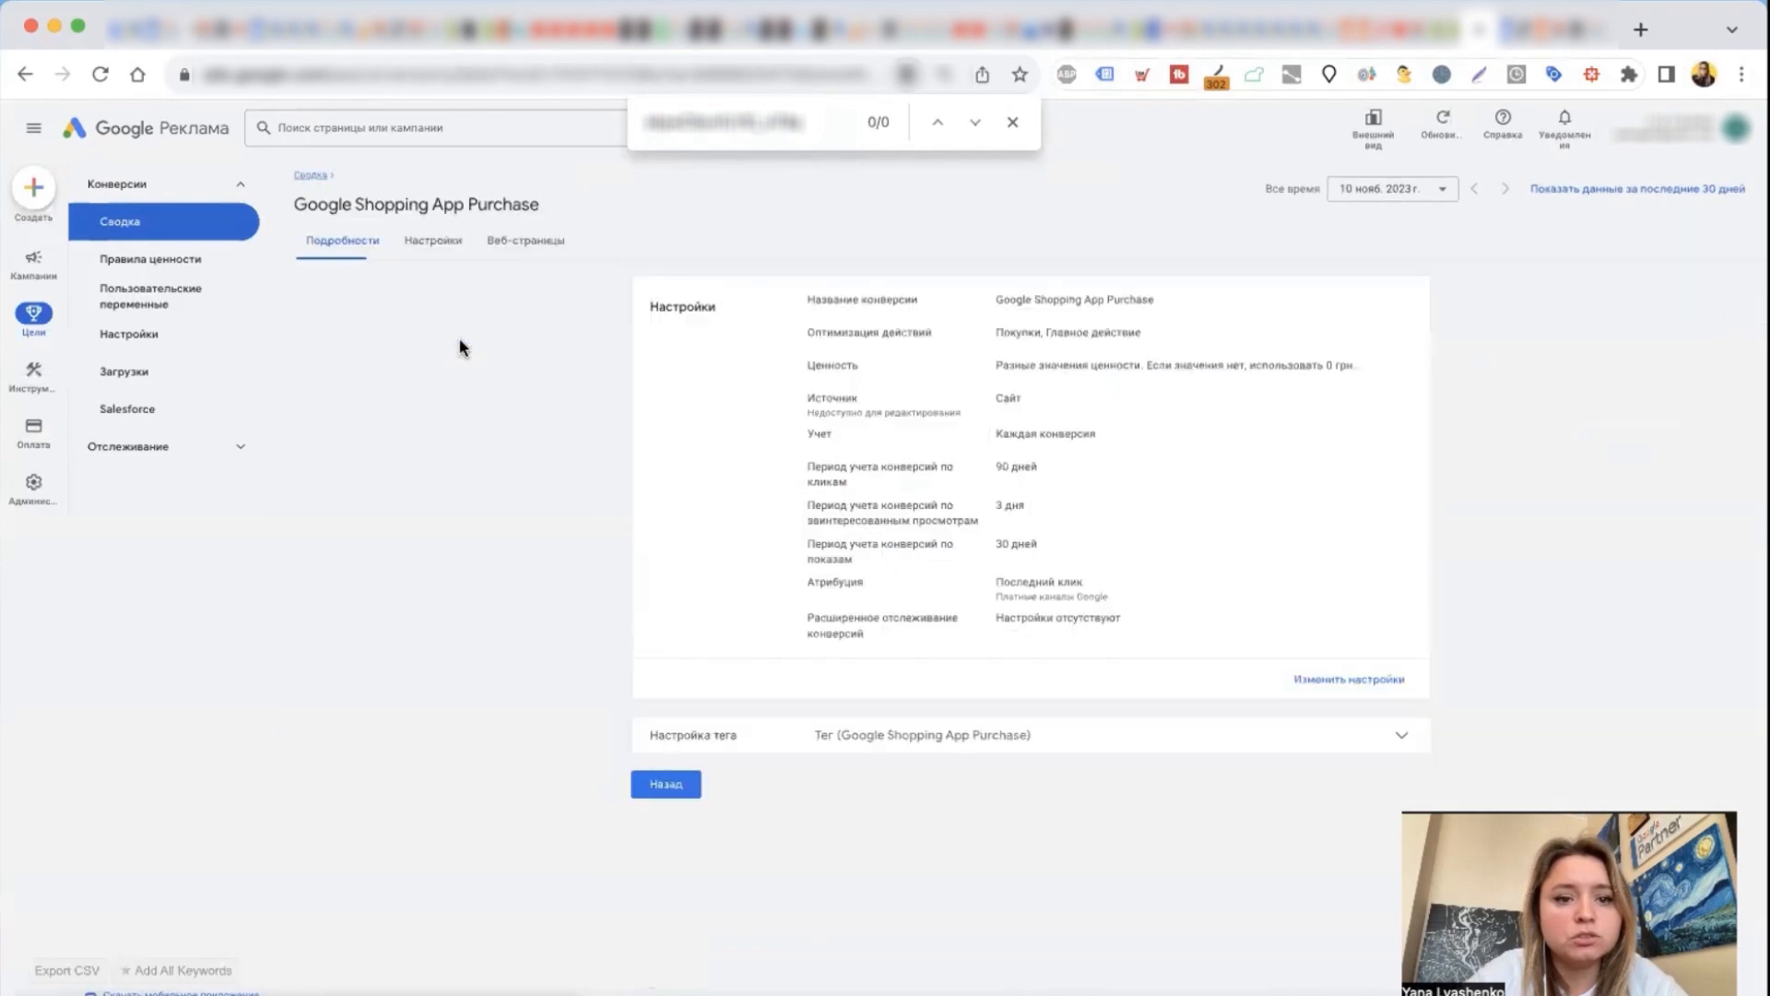
left_click(898, 734)
left_click(1124, 829)
scroll(962, 814, "down", 2)
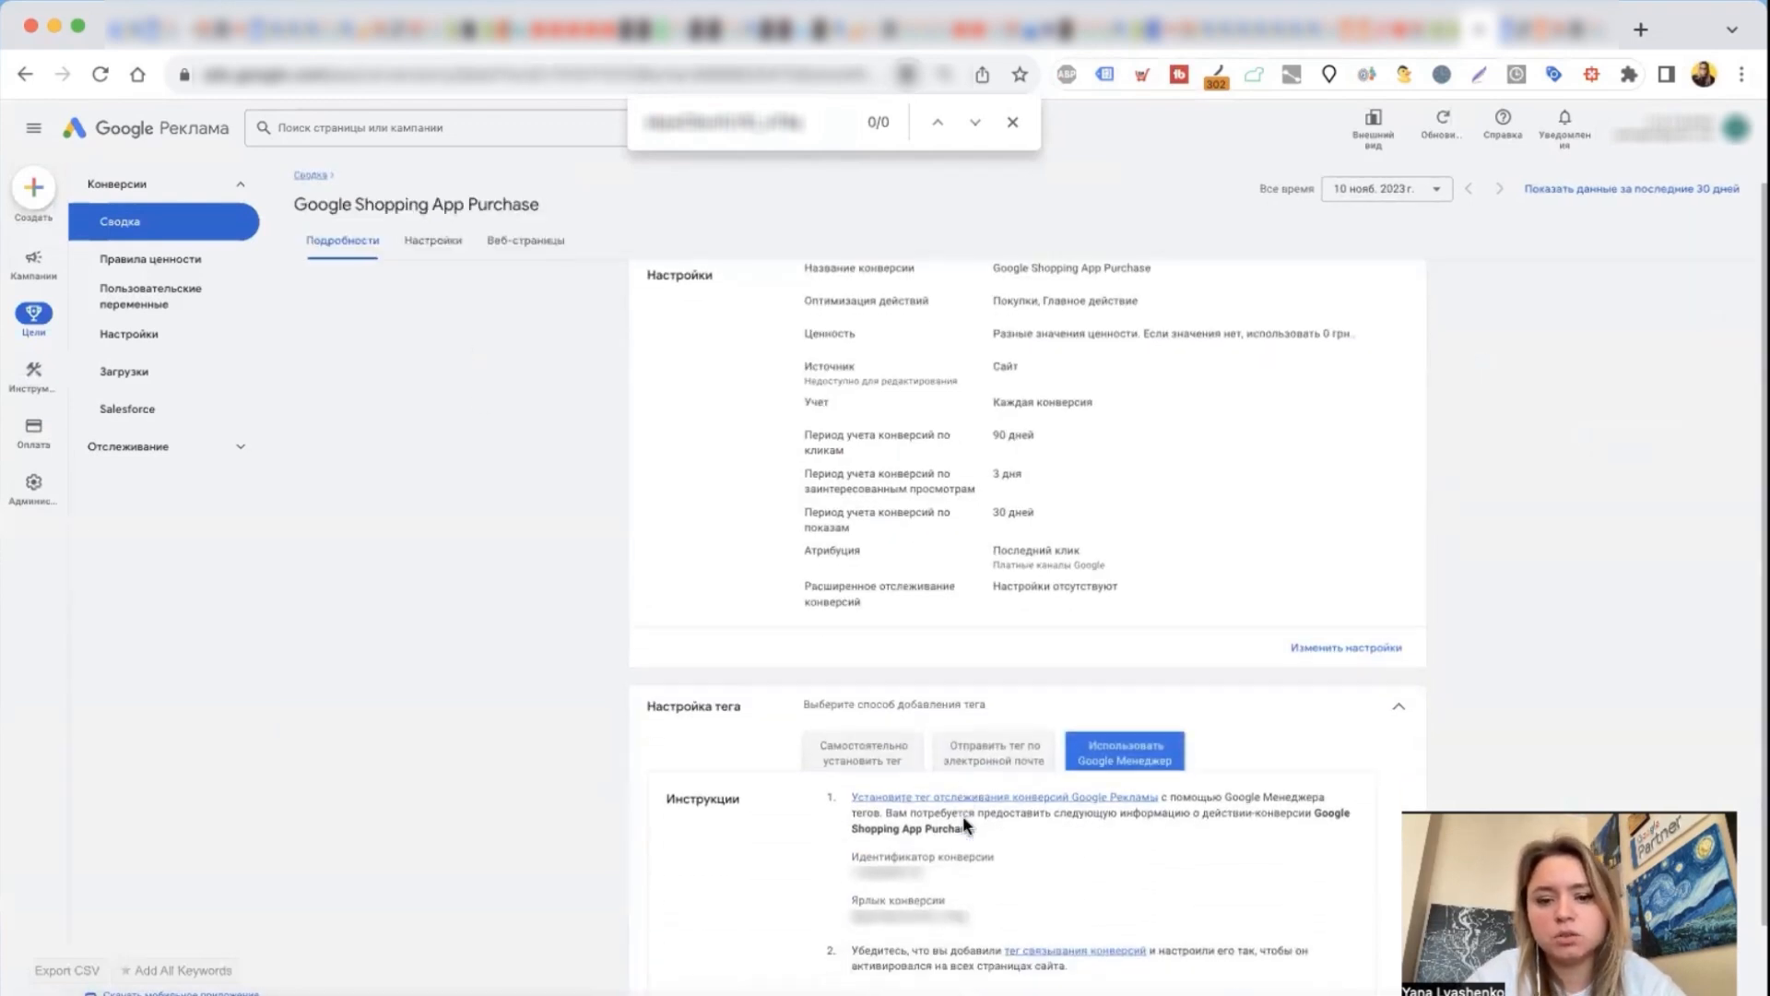
key("ctrl+v")
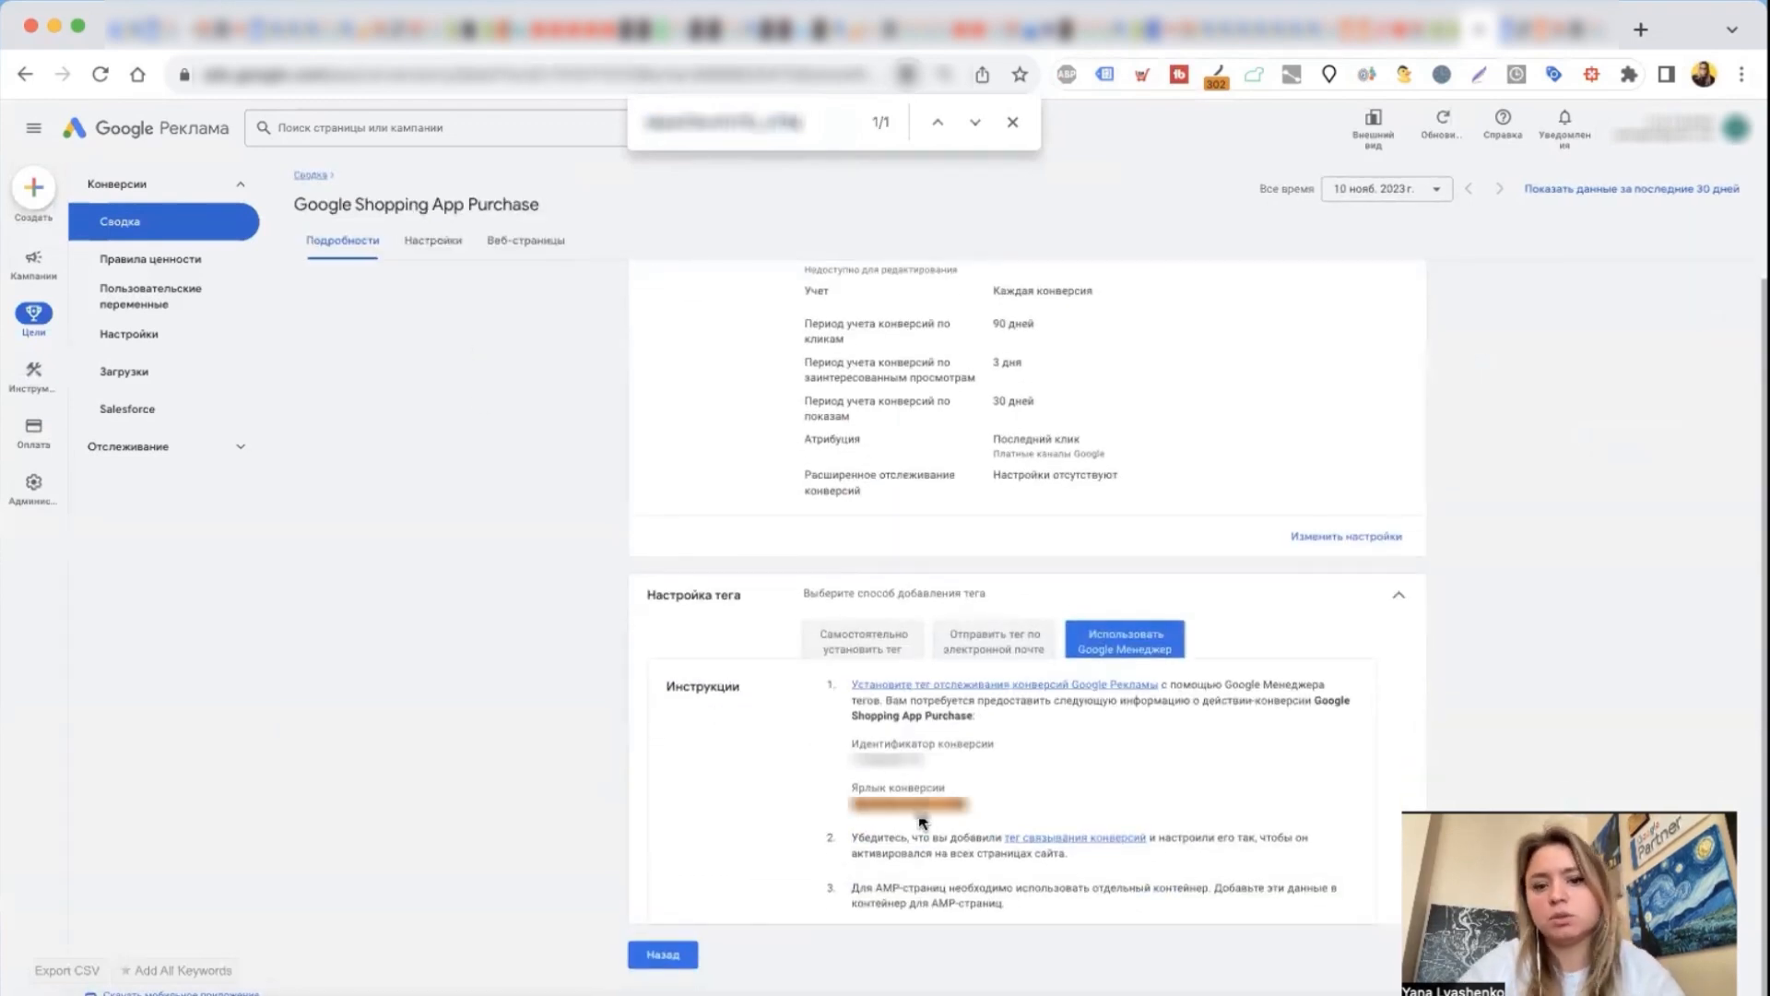
left_click(1518, 46)
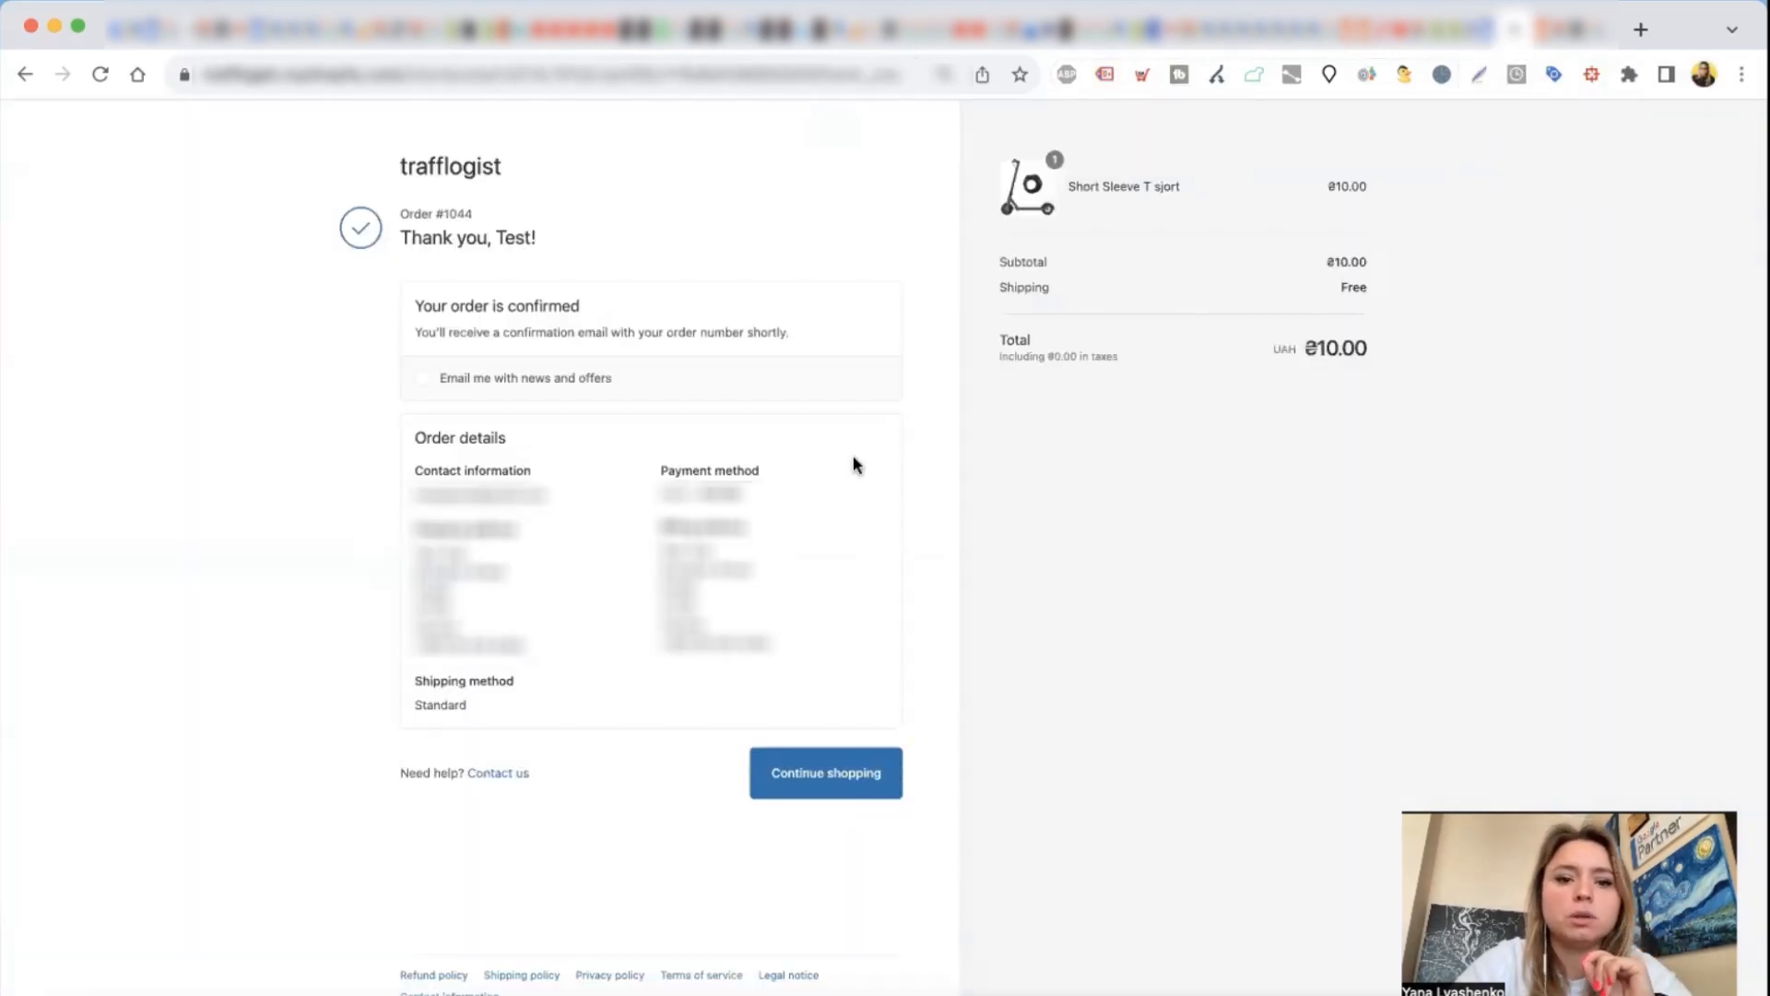
Check the conversion tag's ID, label, value 10.00 and currency UAH in Tag Assistant Legacy
left_click(1105, 73)
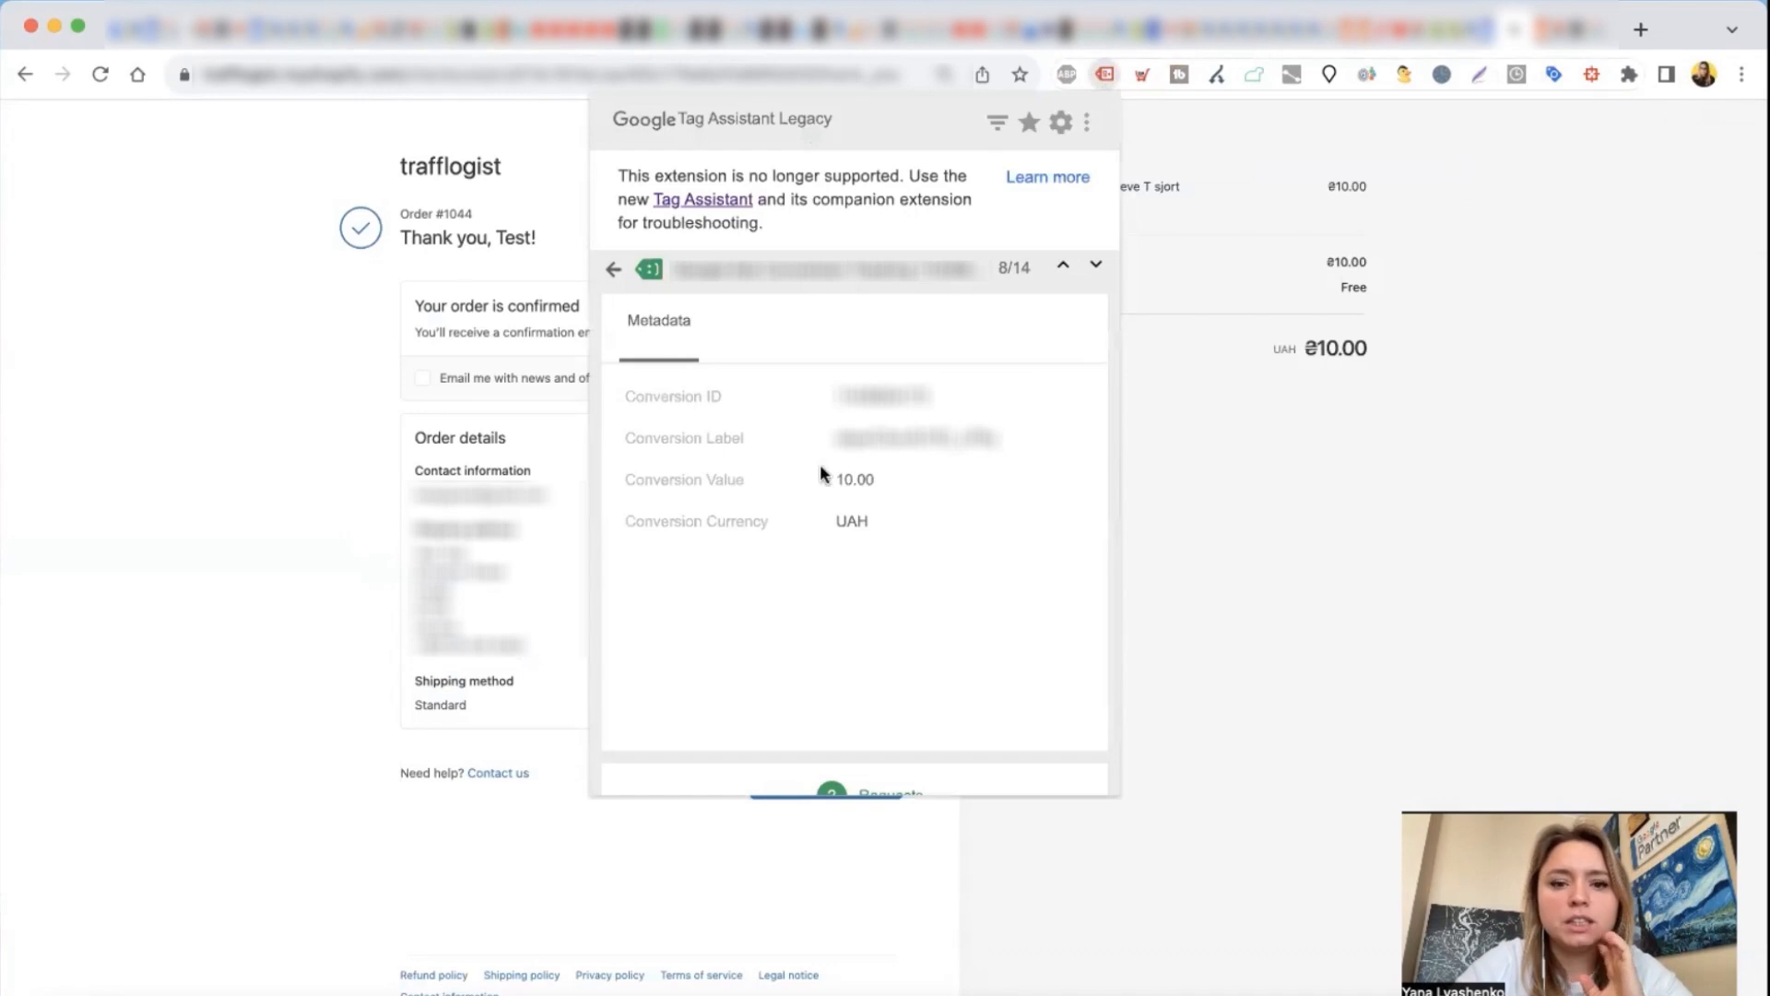
left_click_drag(833, 399, 936, 406)
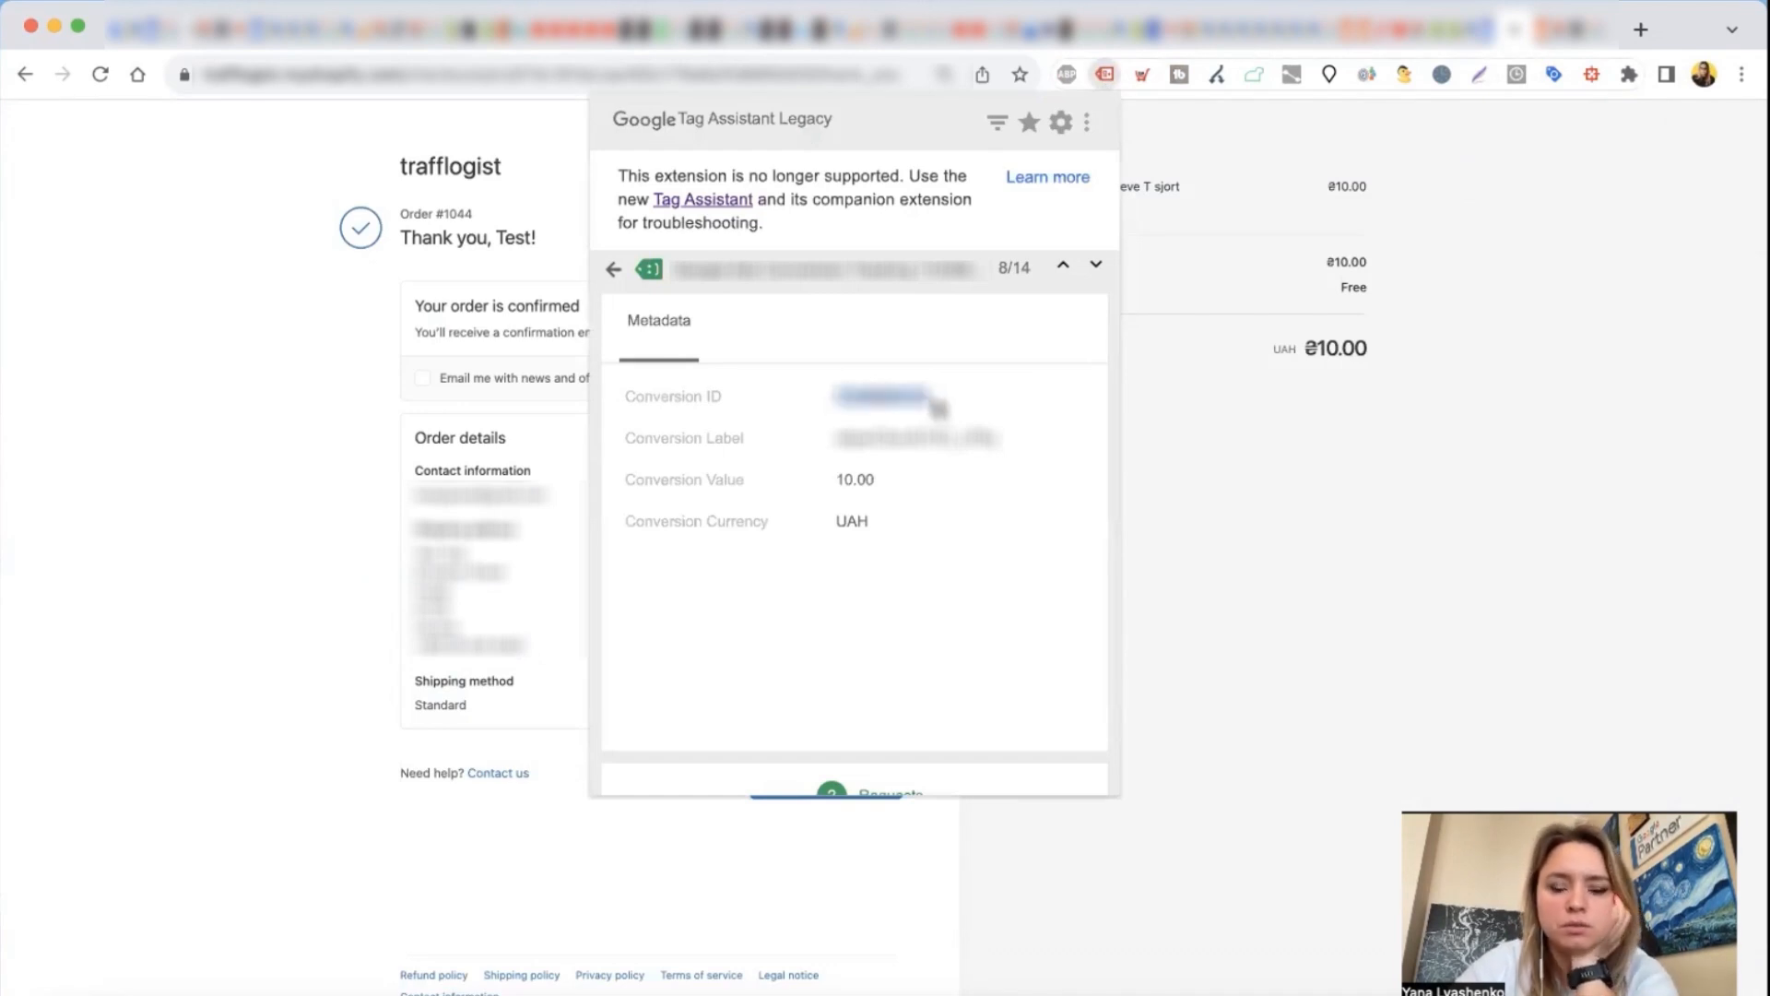
left_click_drag(835, 439, 917, 439)
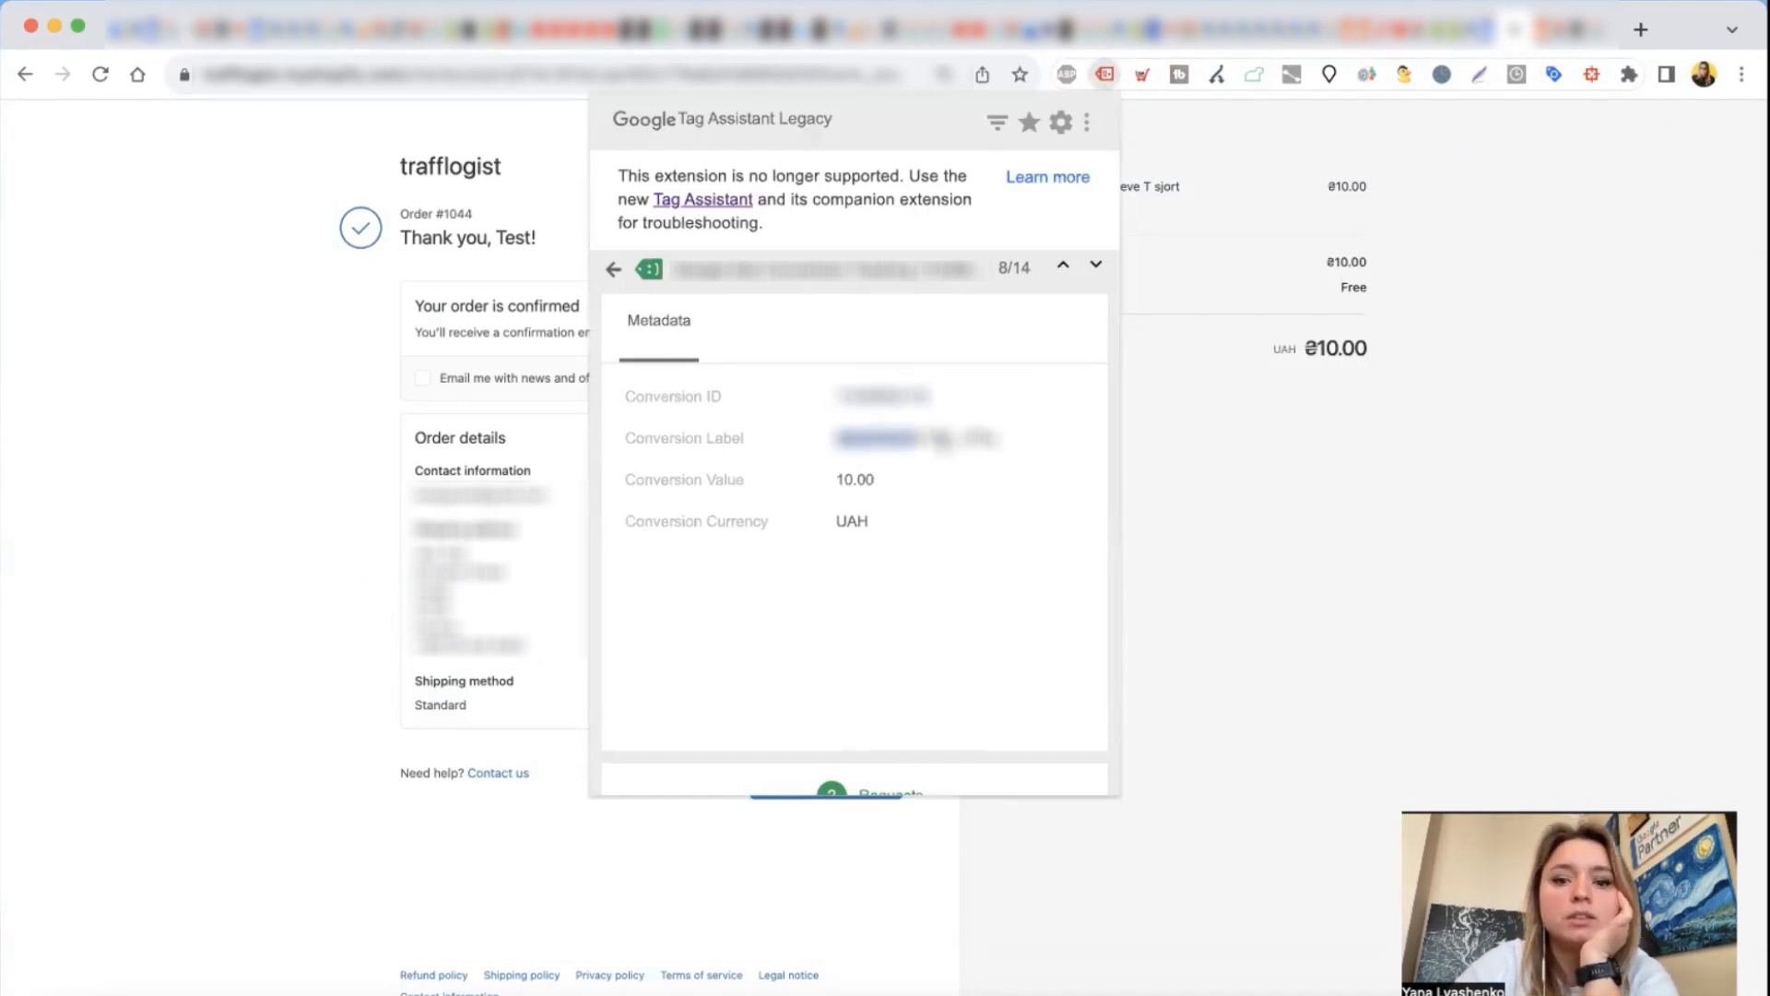
triple_click(858, 477)
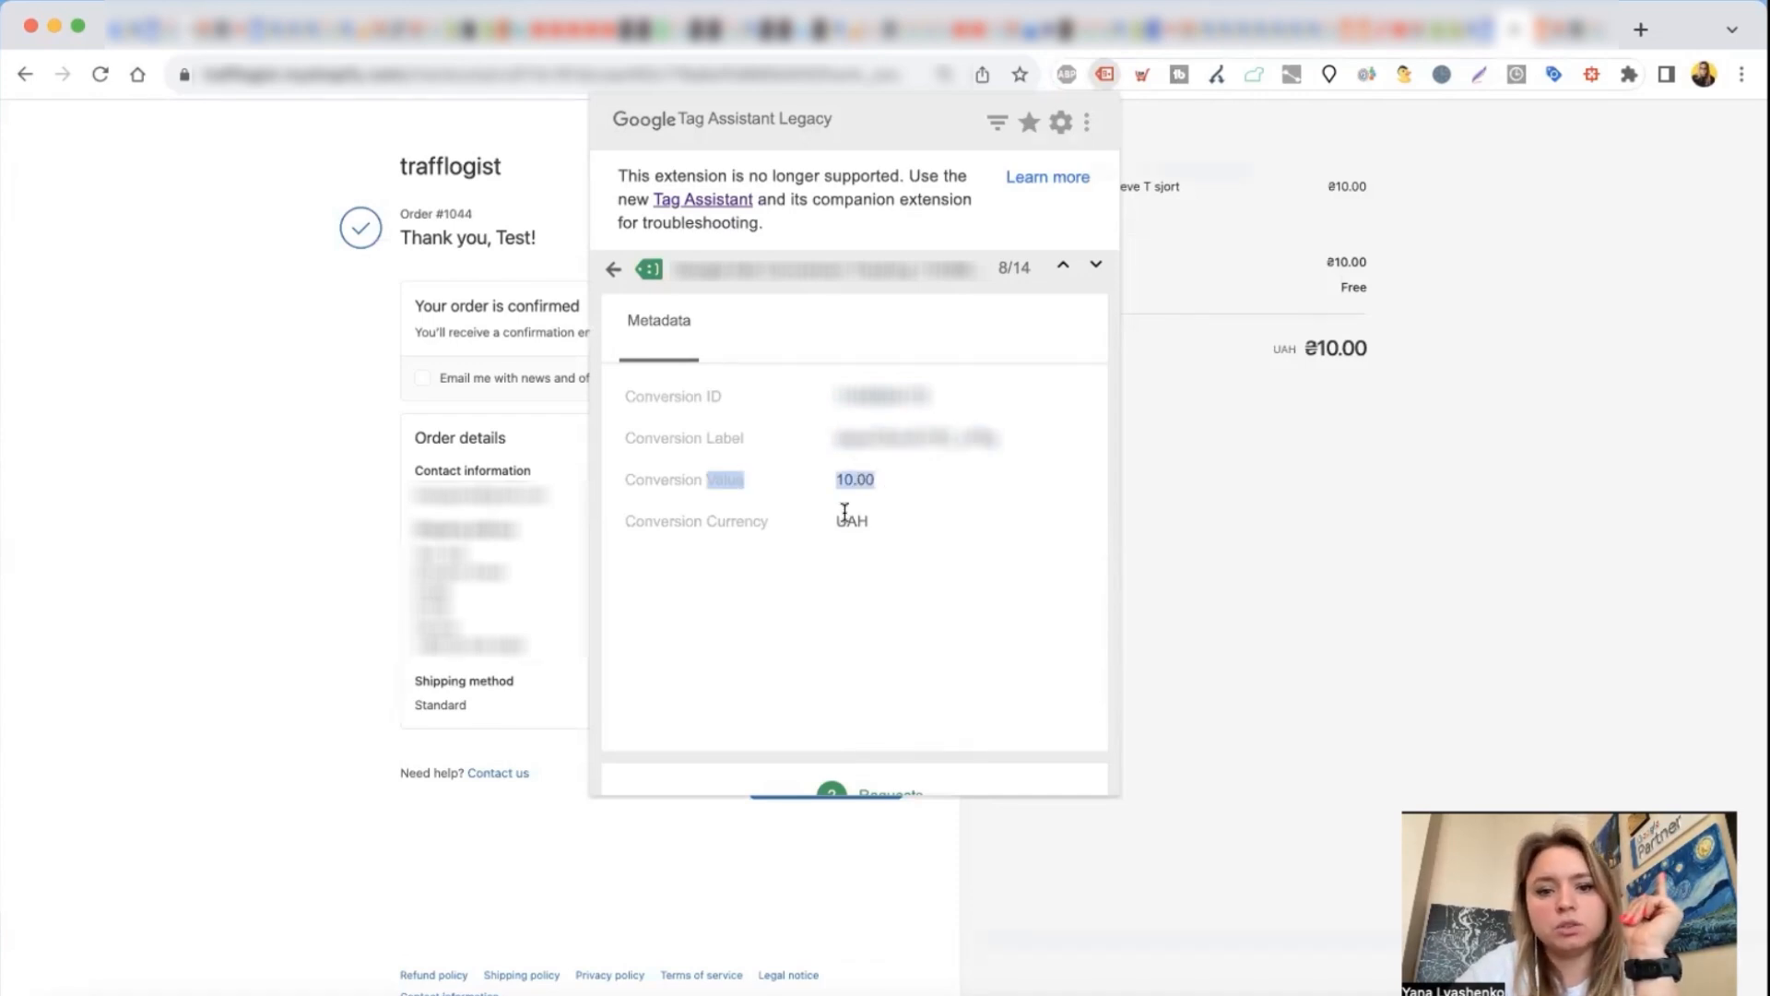
triple_click(845, 512)
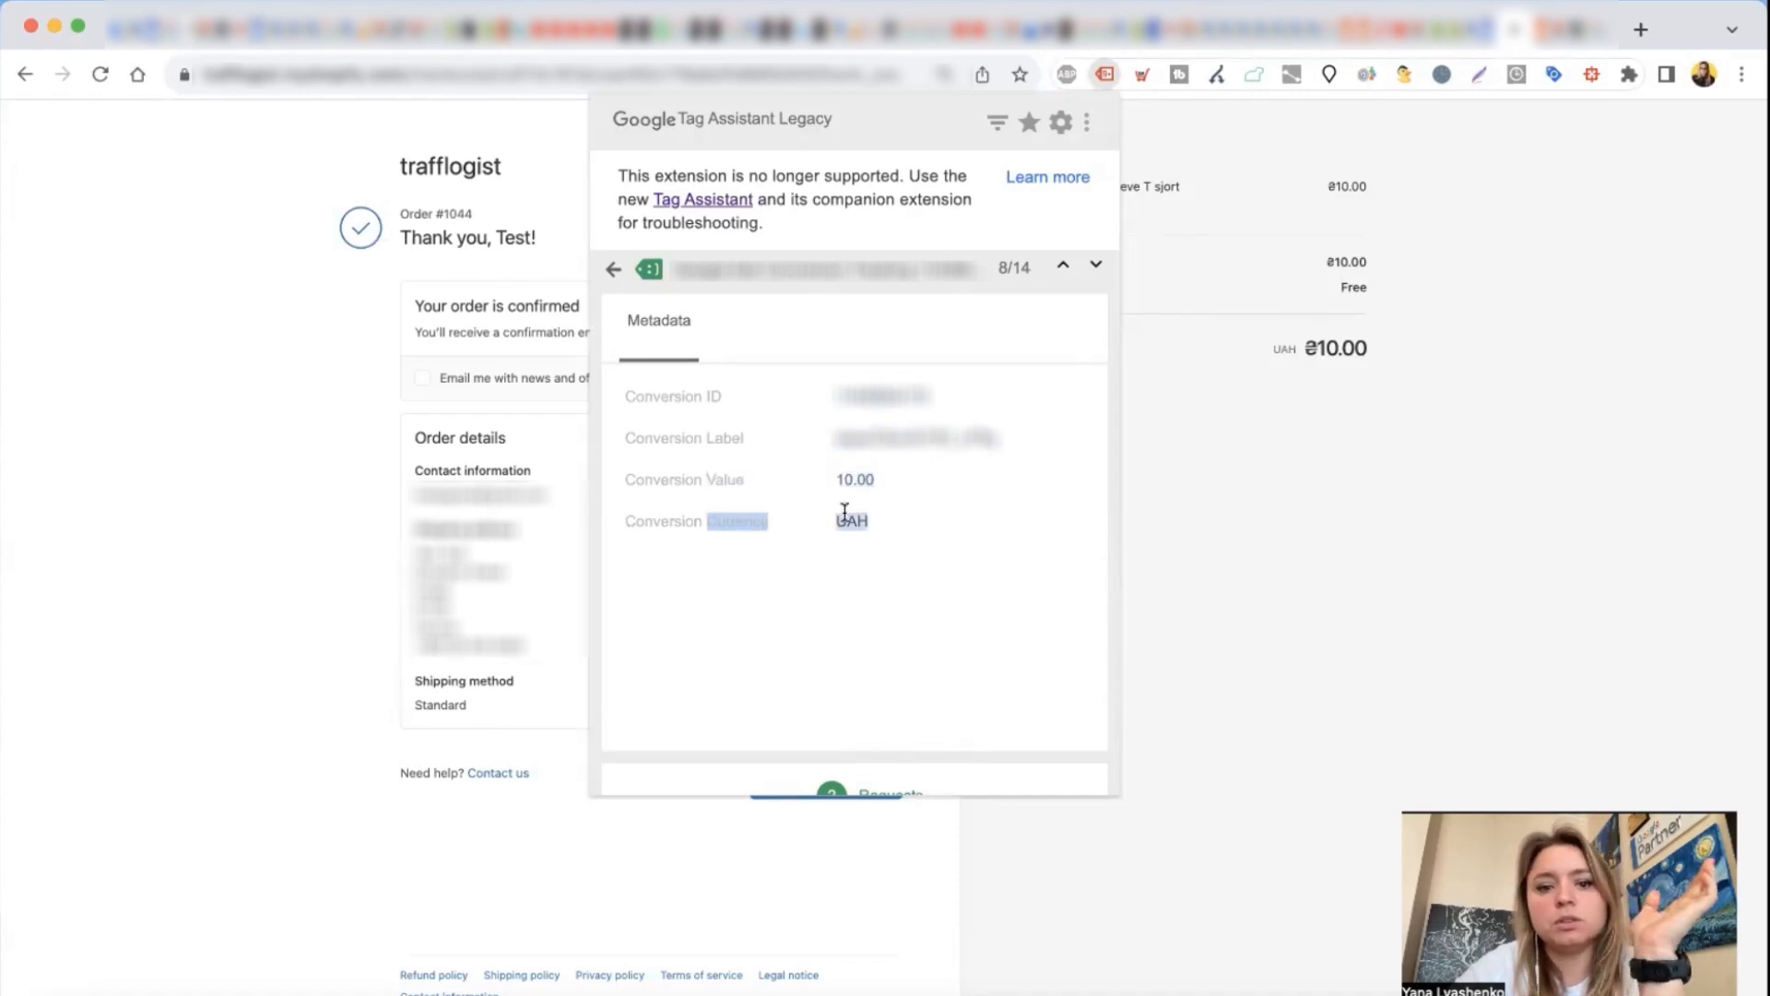
Review the tag's purchase requests and tax value, then open Tag Assistant Companion in a new tab
left_click(844, 788)
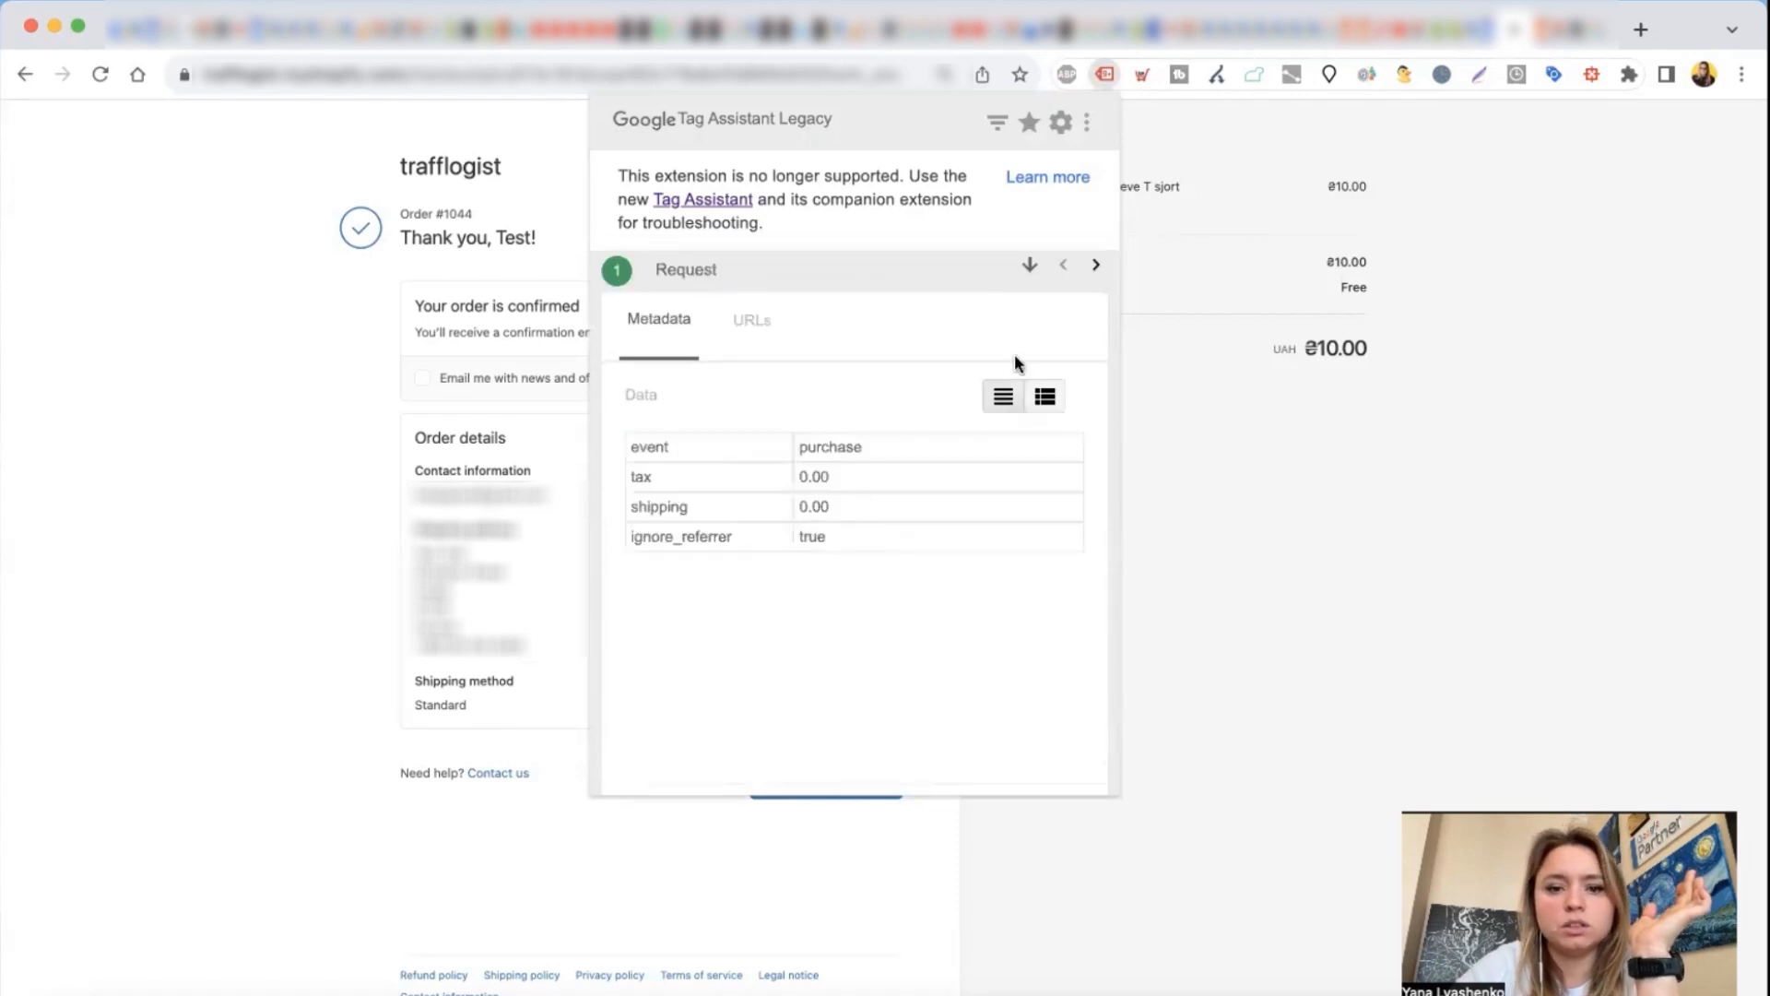
left_click(1098, 267)
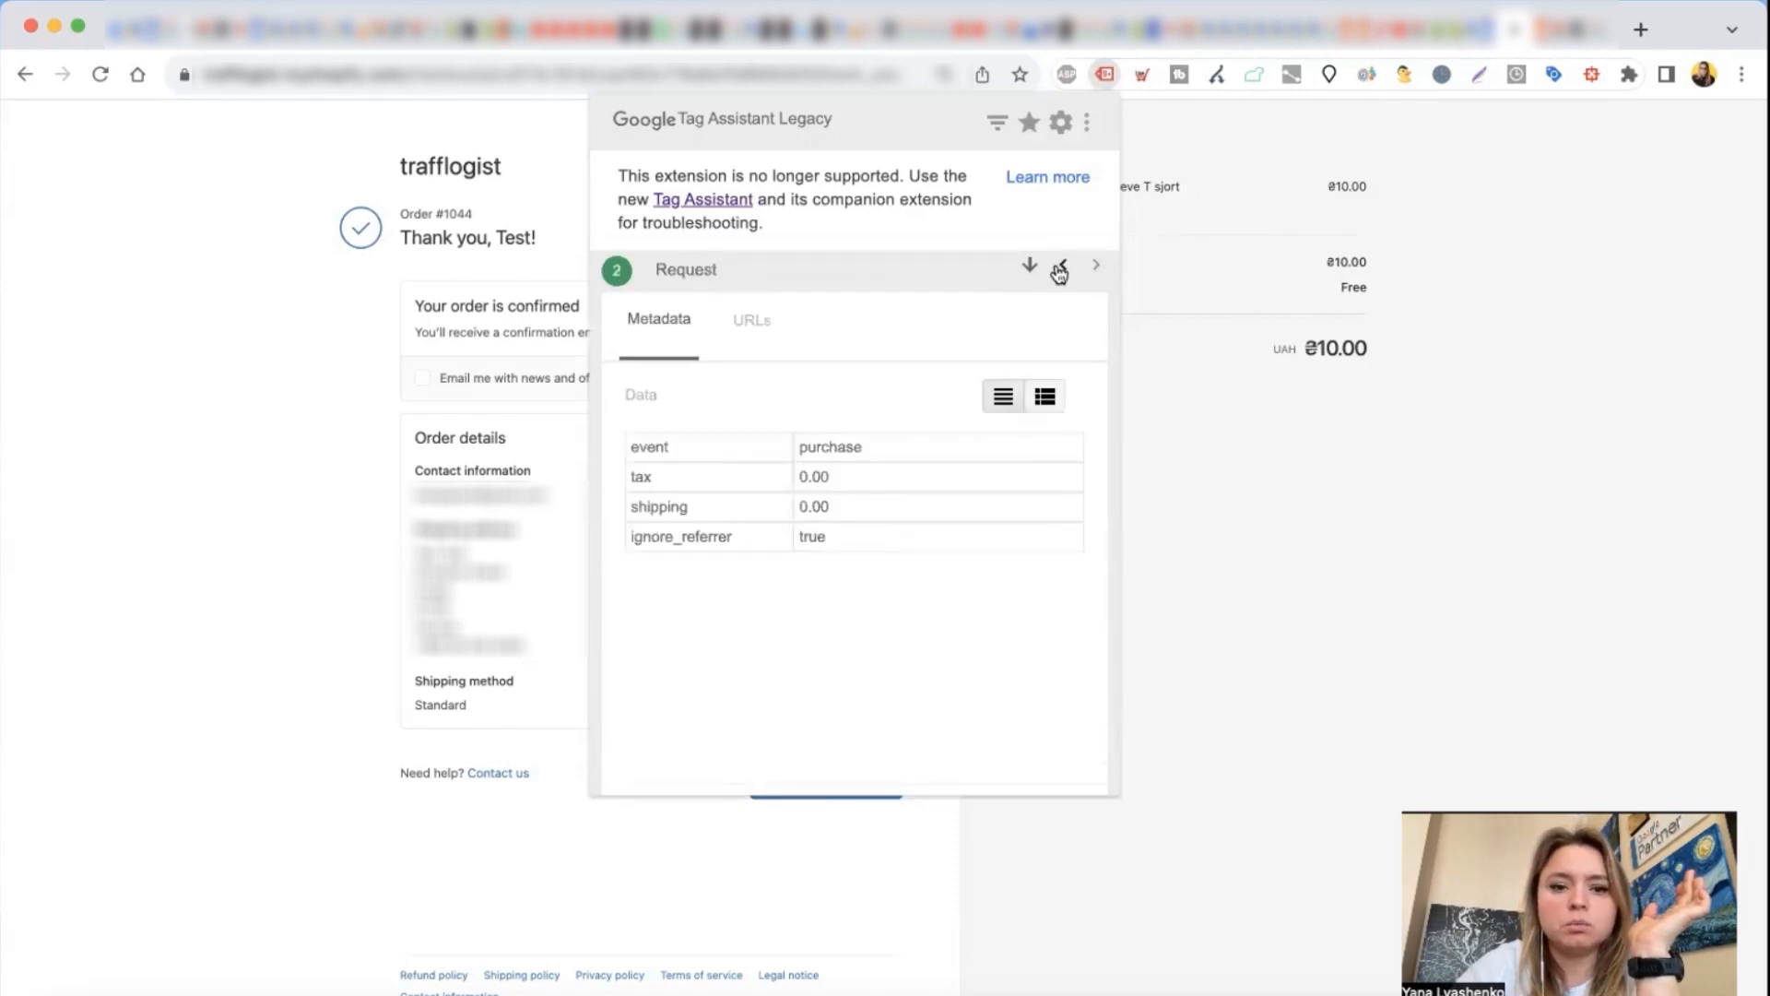
left_click_drag(799, 477, 821, 481)
left_click(1057, 265)
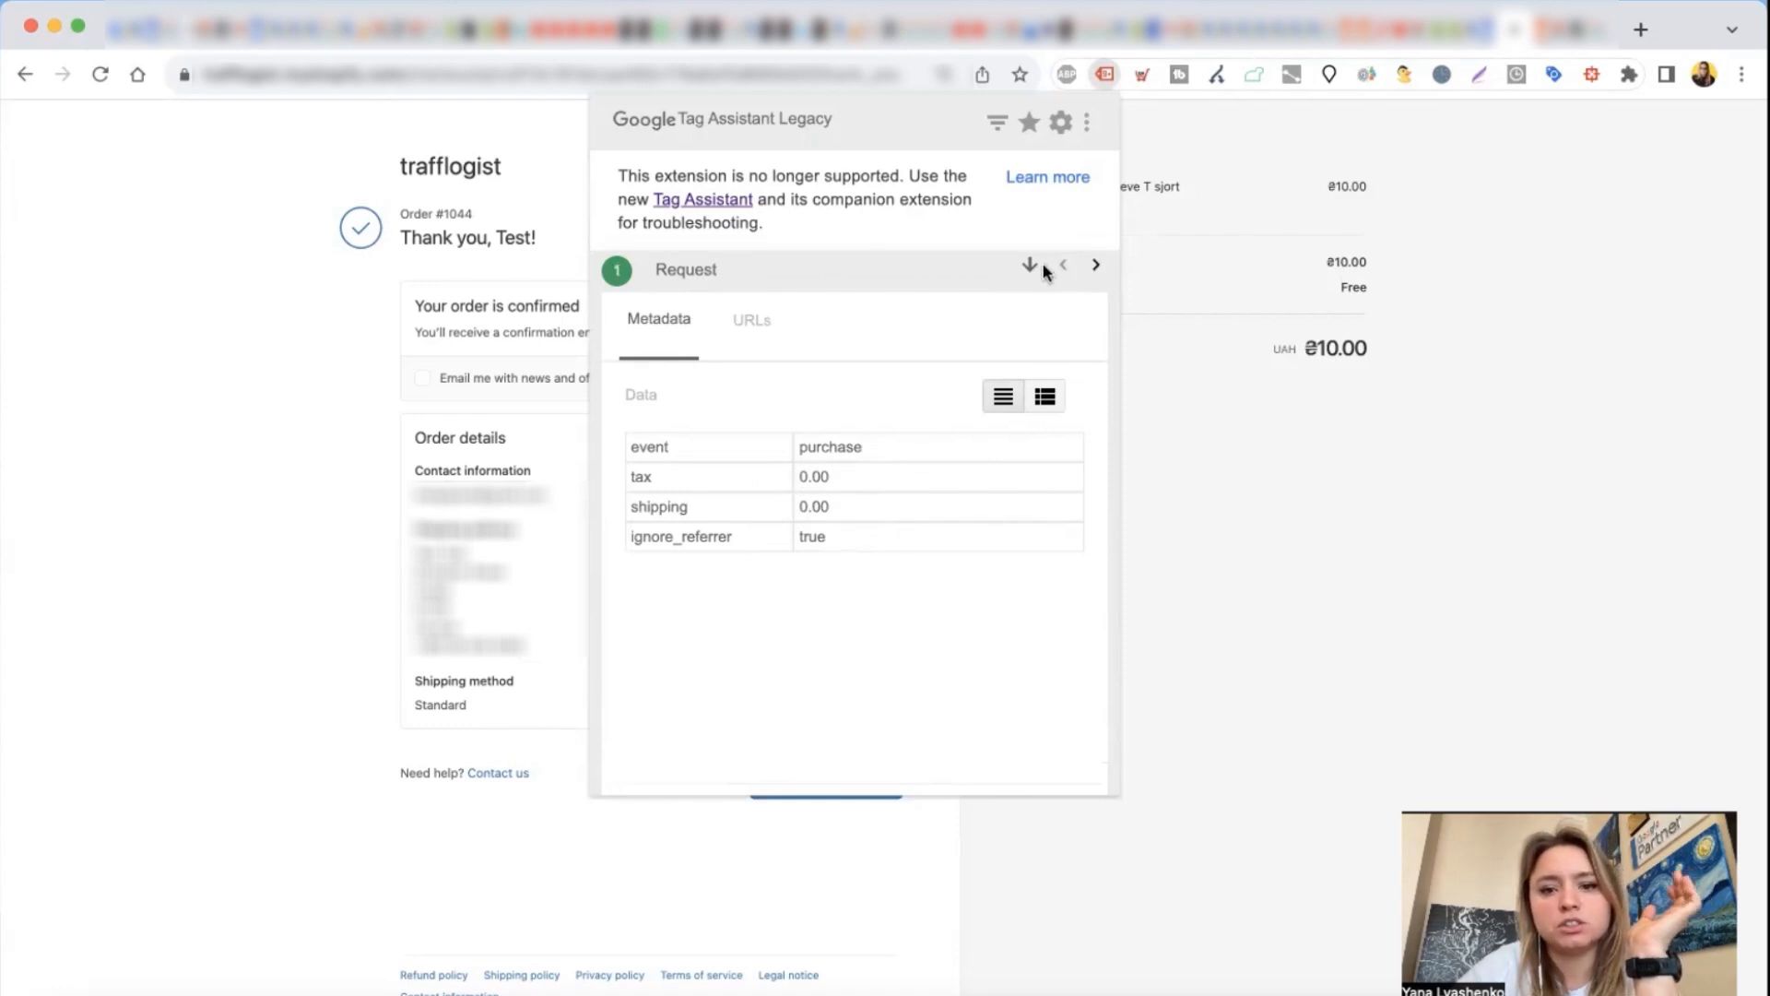
left_click(1509, 174)
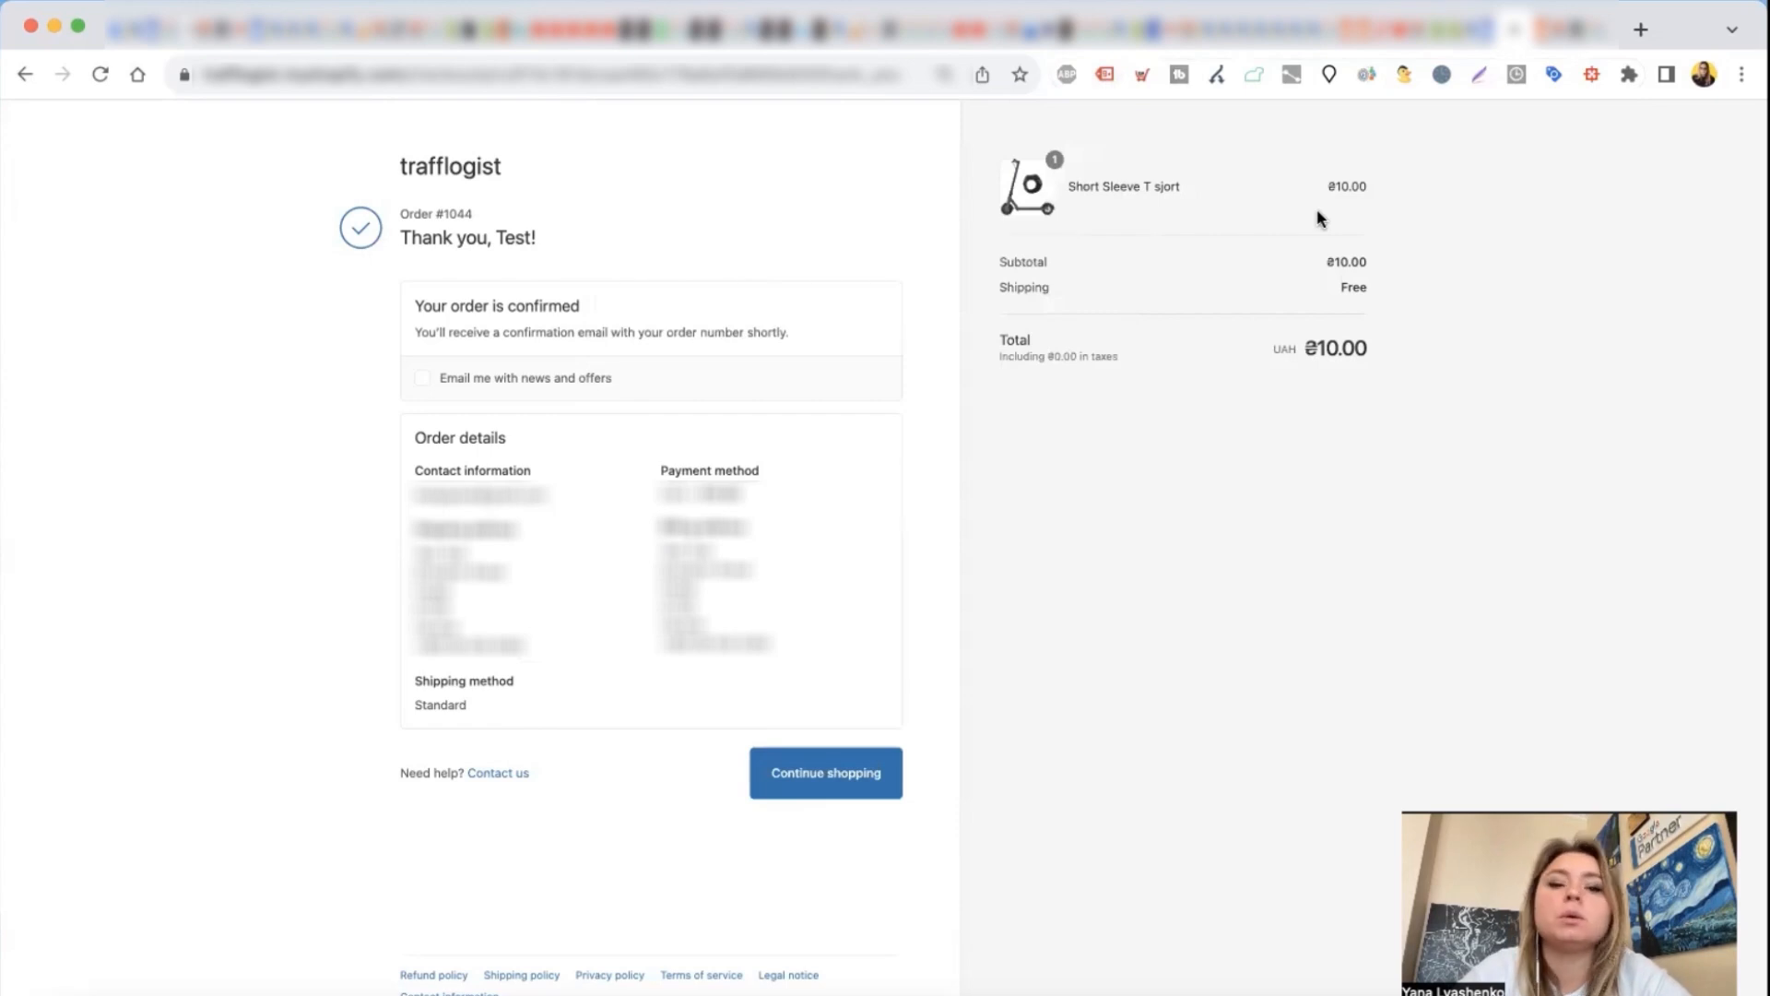
left_click(1551, 76)
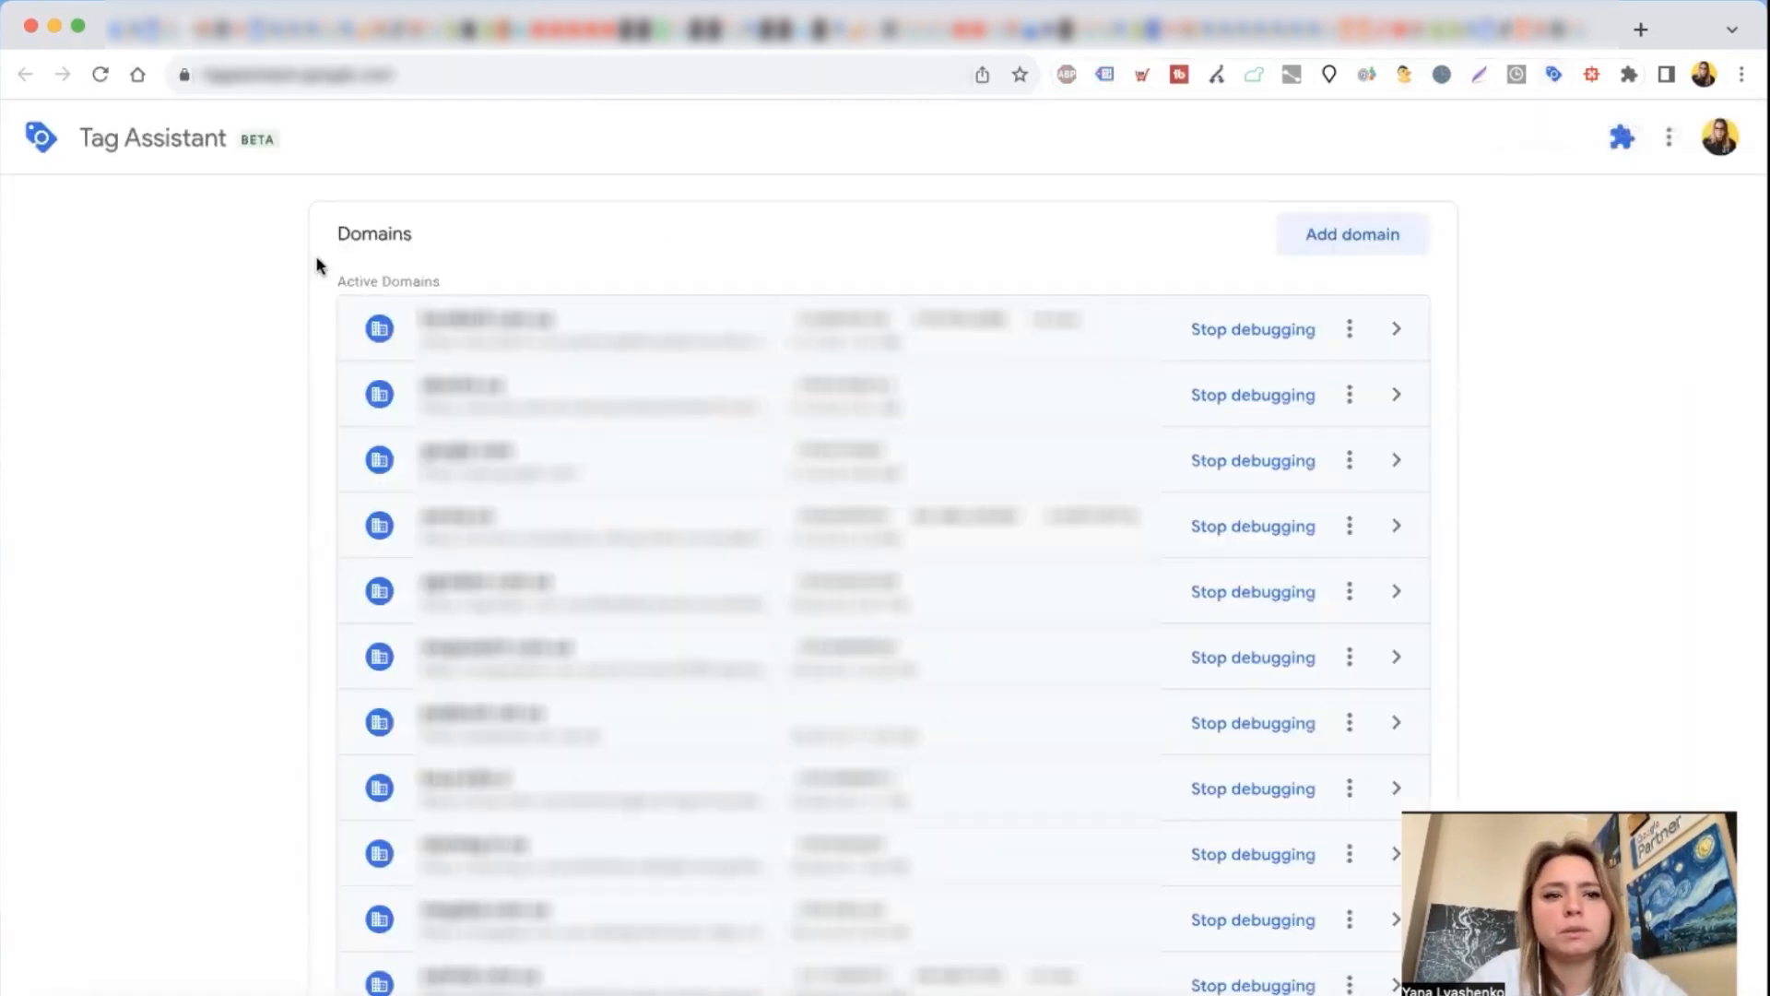
Add the trafflogist store URL from the suggestions as a debug domain and connect to it
left_click(1361, 232)
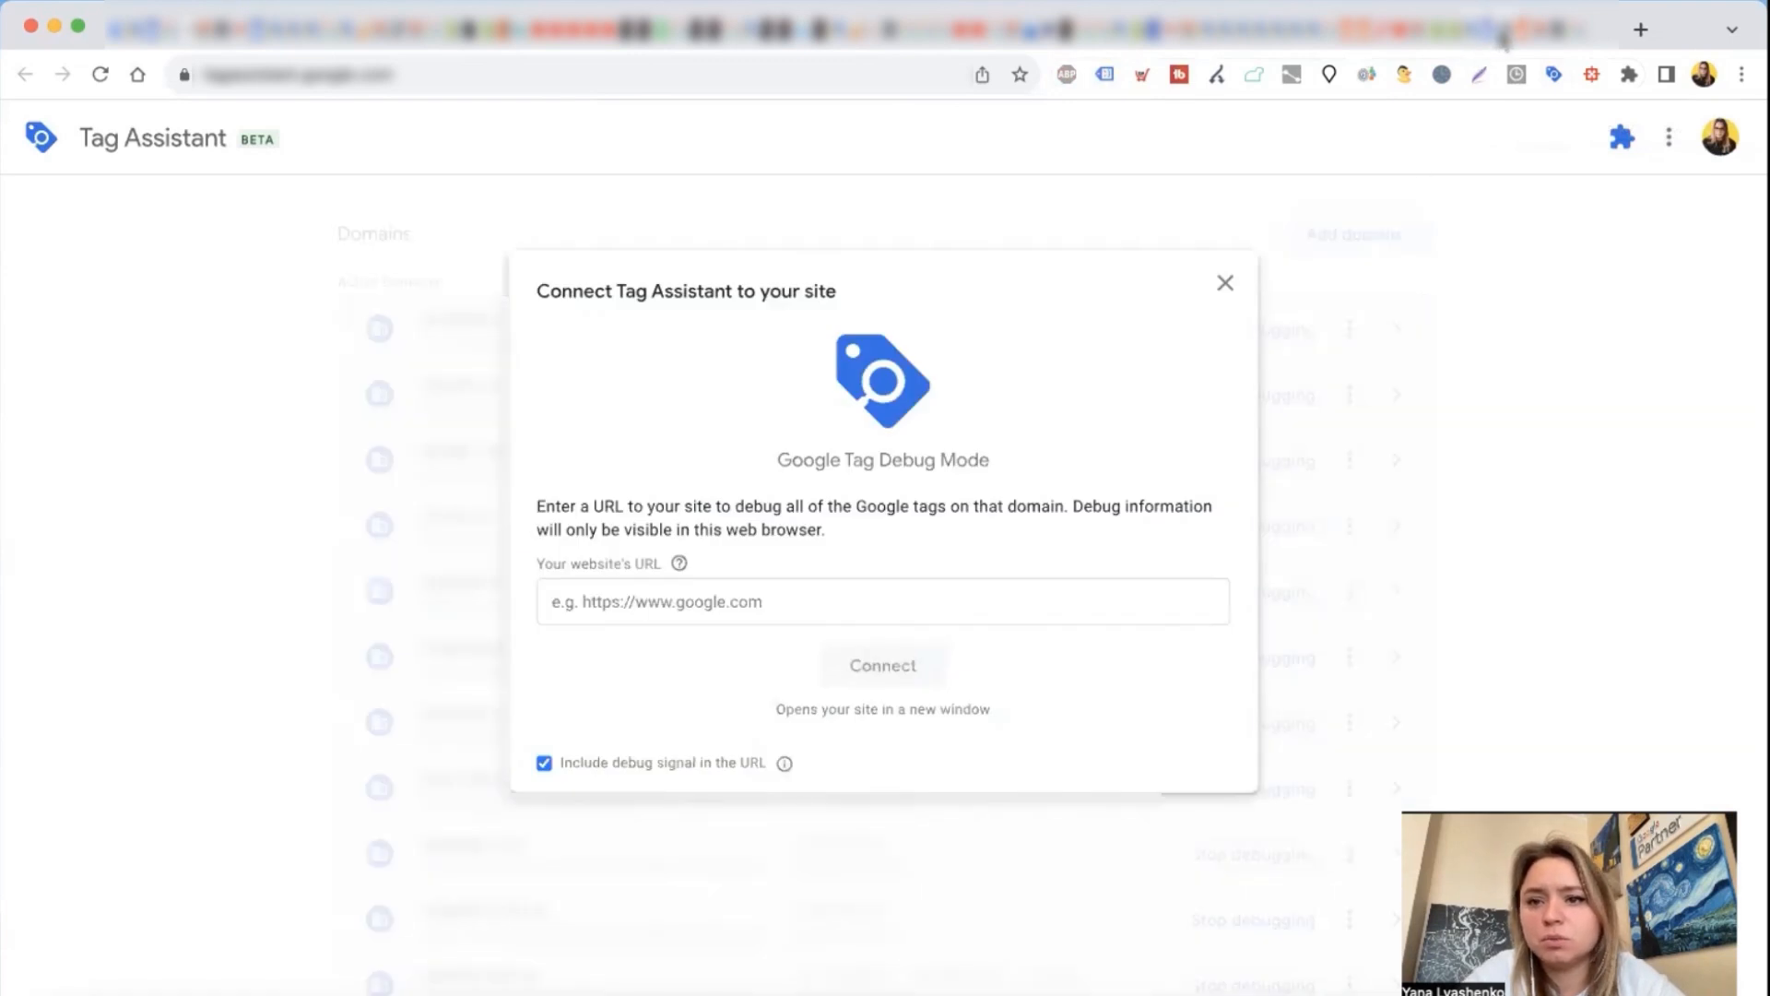
left_click(1495, 32)
left_click(1566, 34)
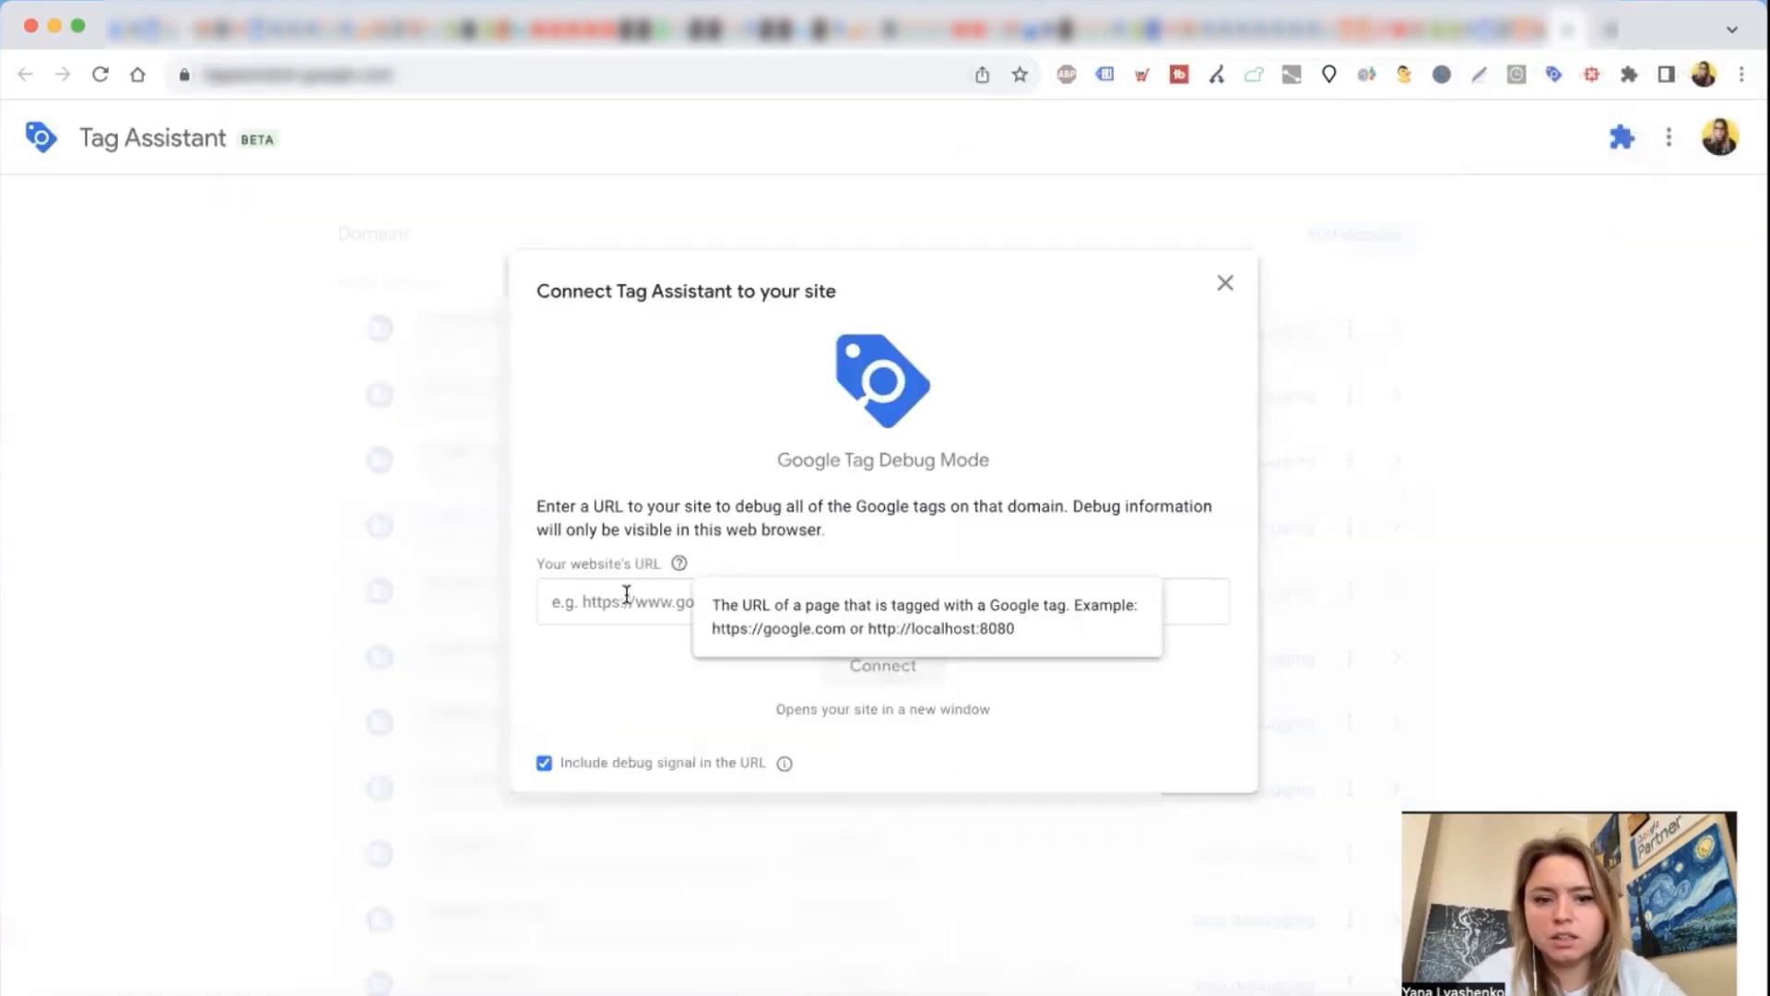
left_click(553, 600)
left_click(850, 654)
left_click(850, 656)
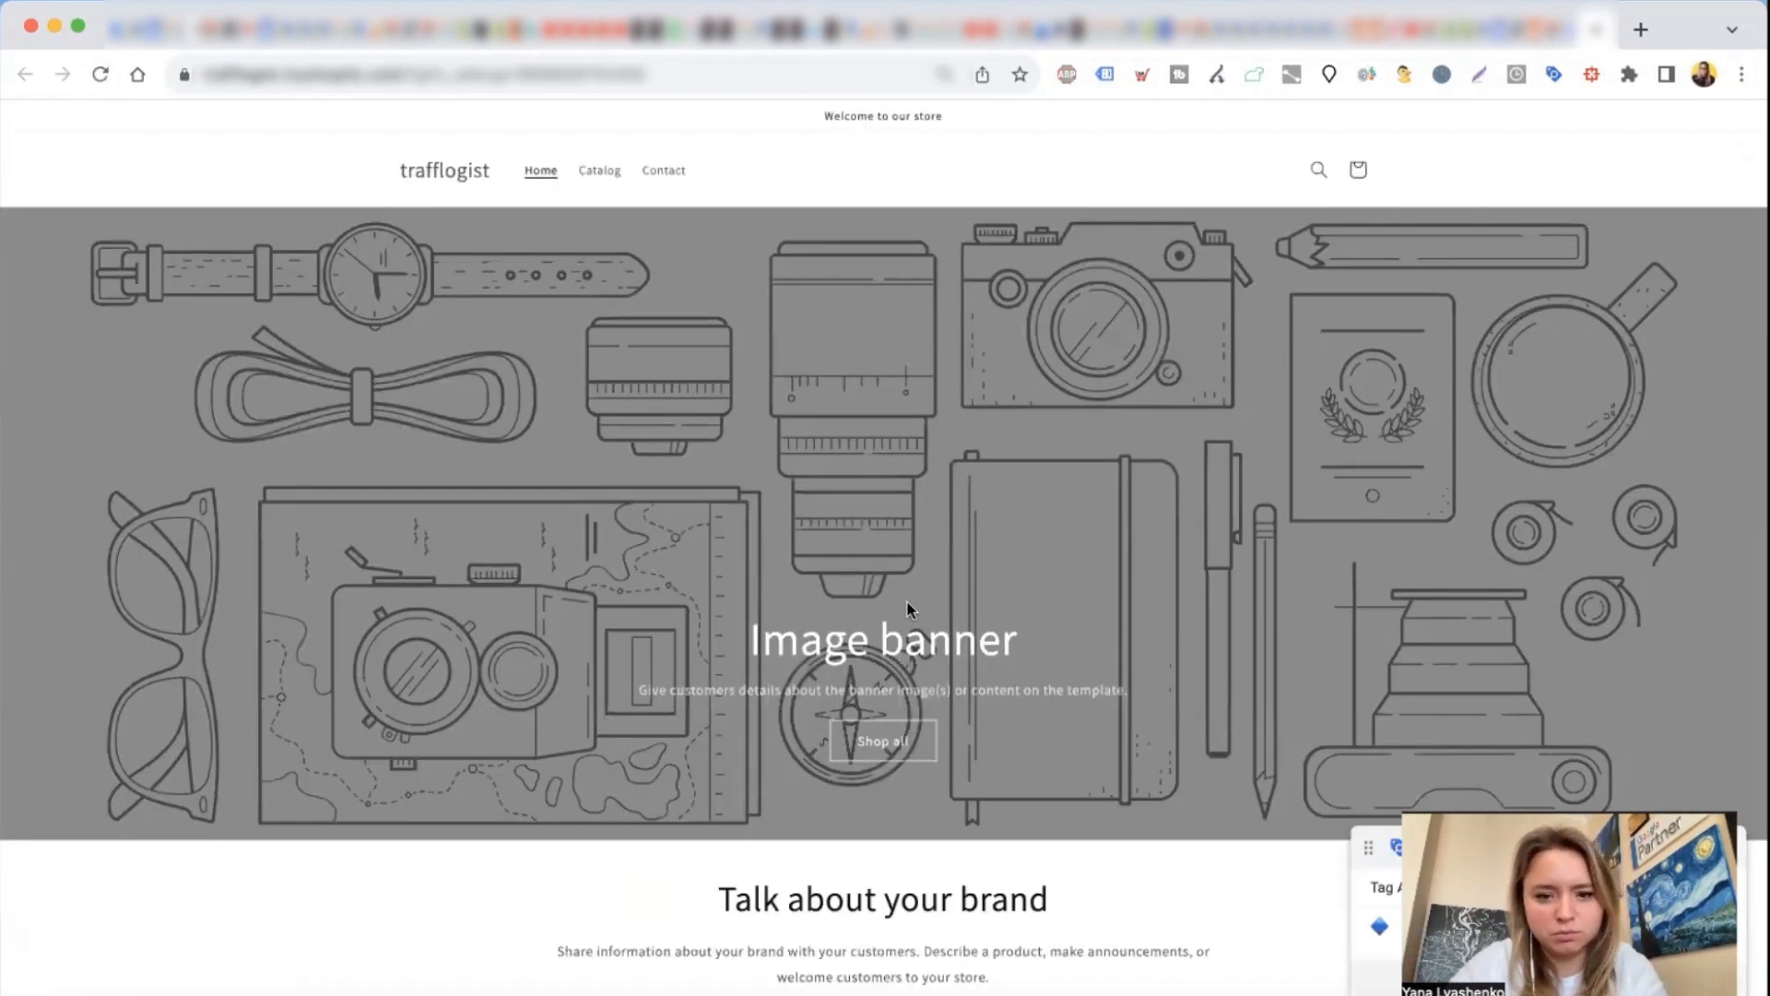
Add the Short Sleeve T sjort from Featured products to the cart, then return to Tag Assistant
scroll(855, 715, "down", 8)
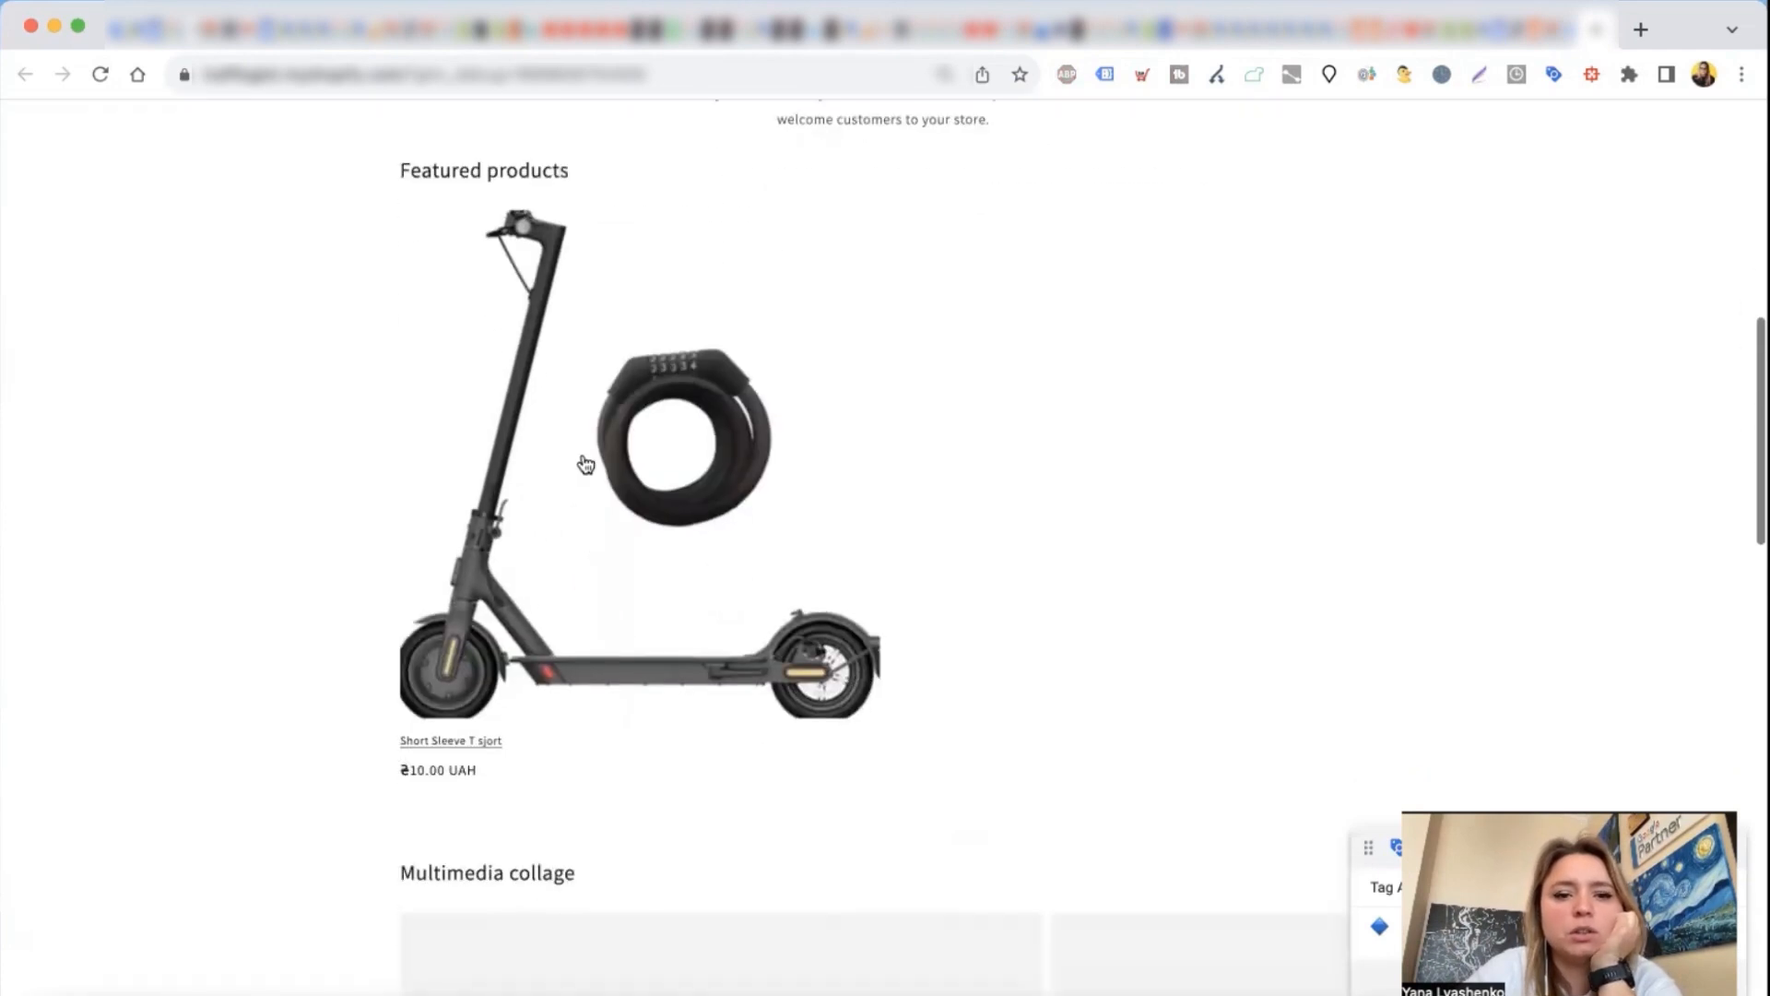
left_click(581, 466)
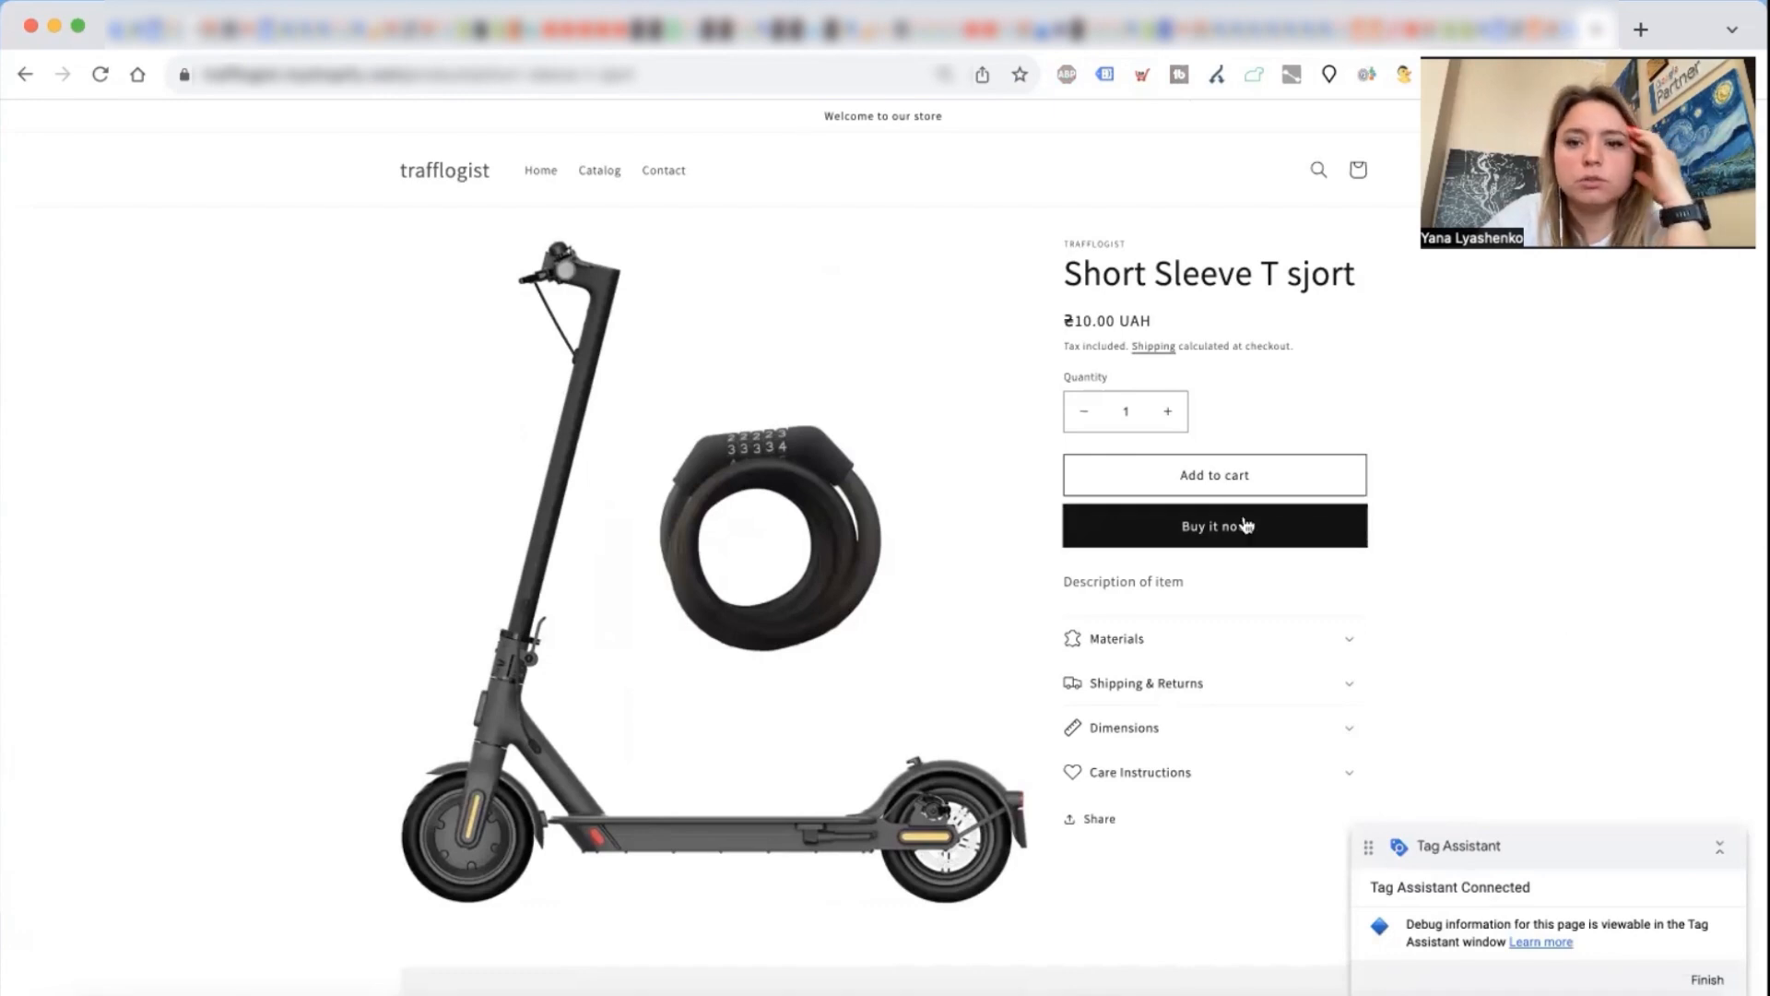
left_click(1203, 474)
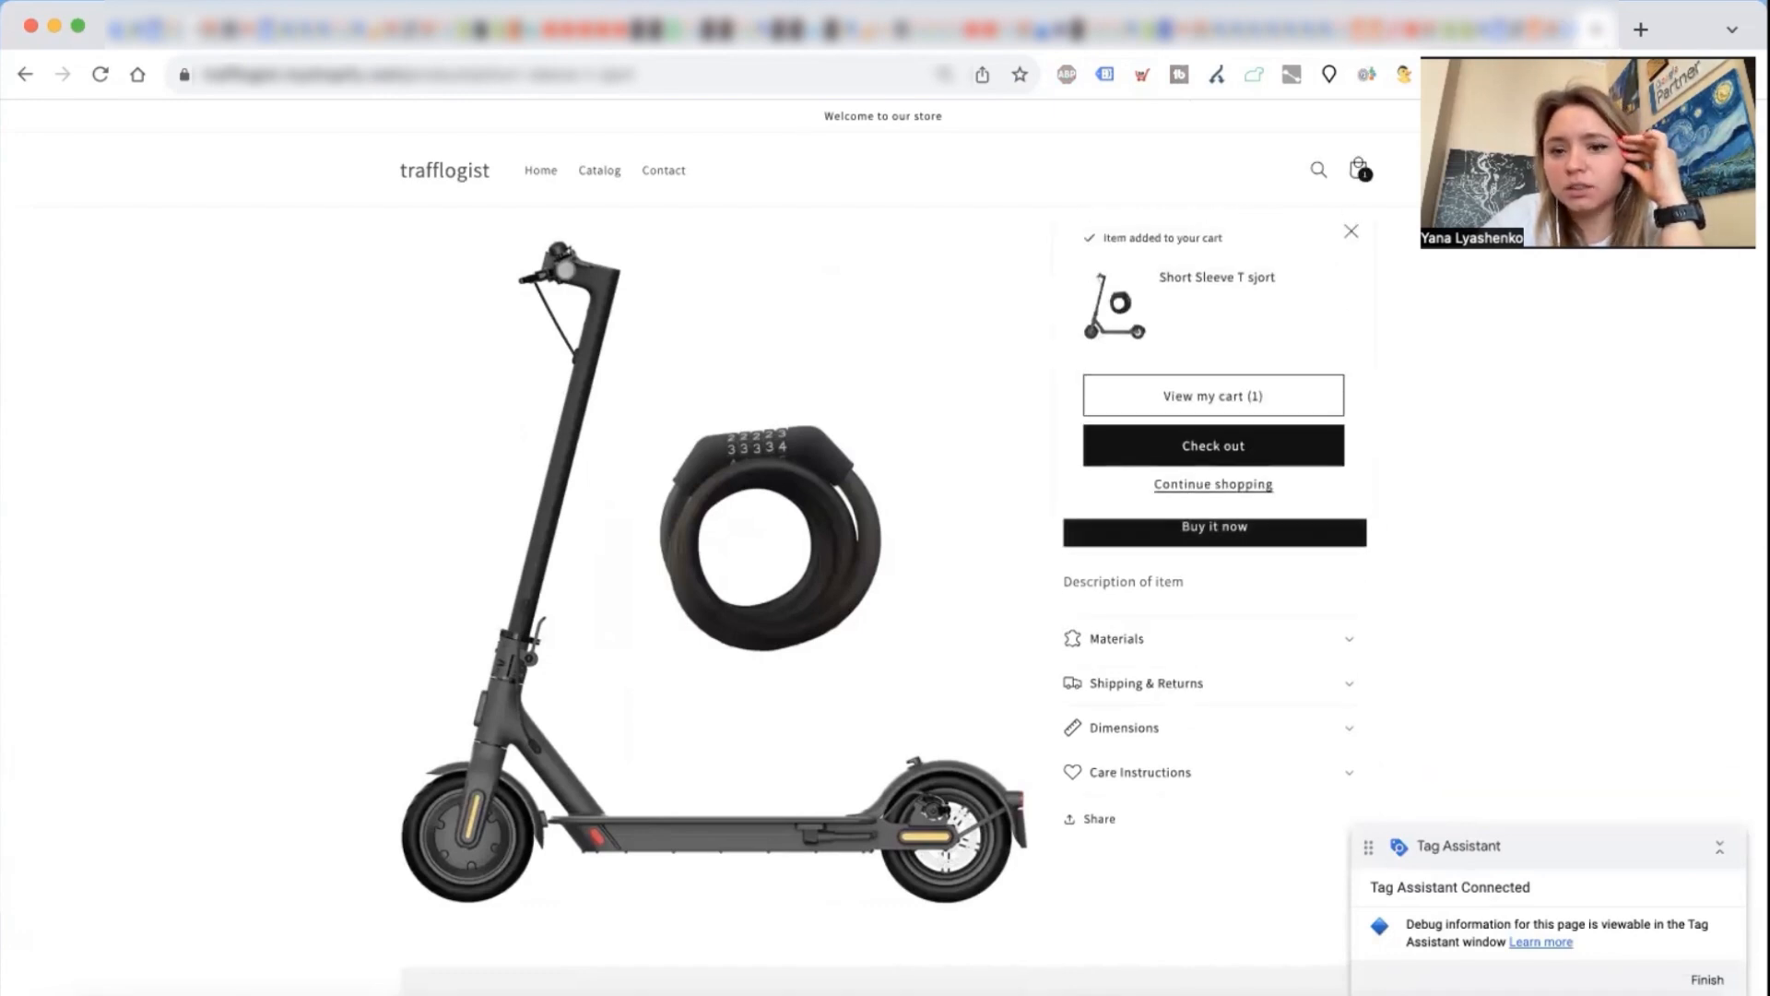
left_click(1570, 35)
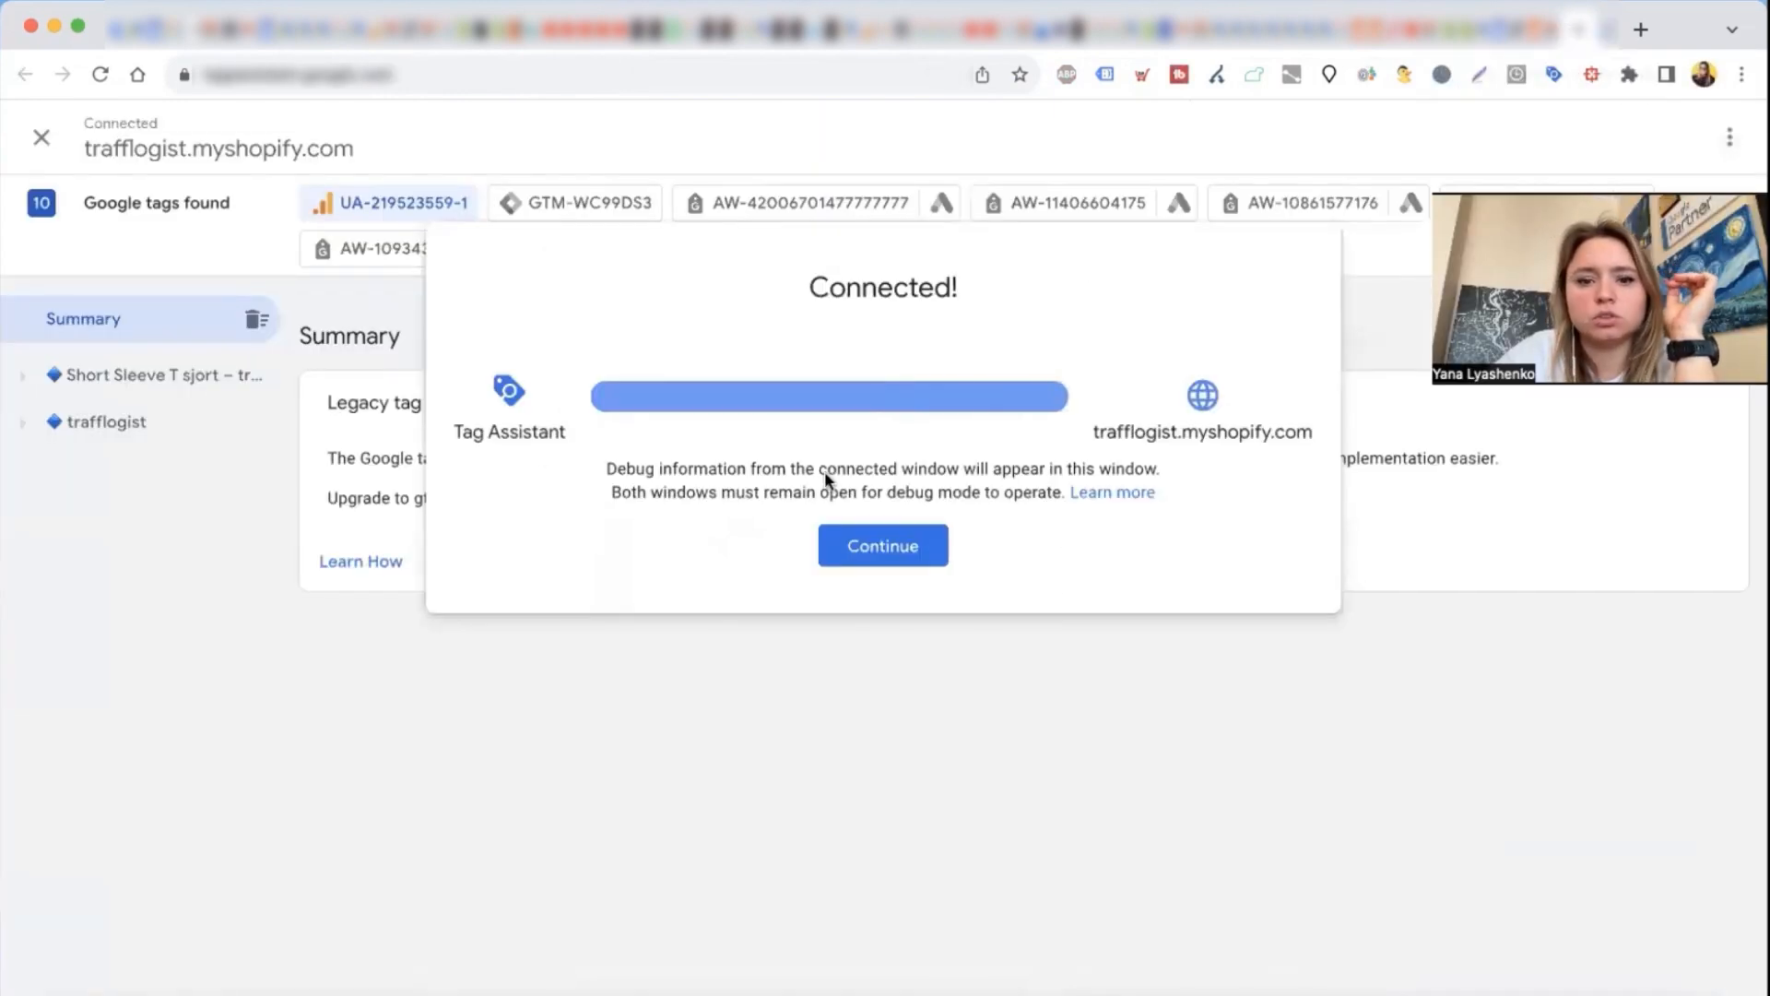
left_click(885, 548)
left_click(25, 429)
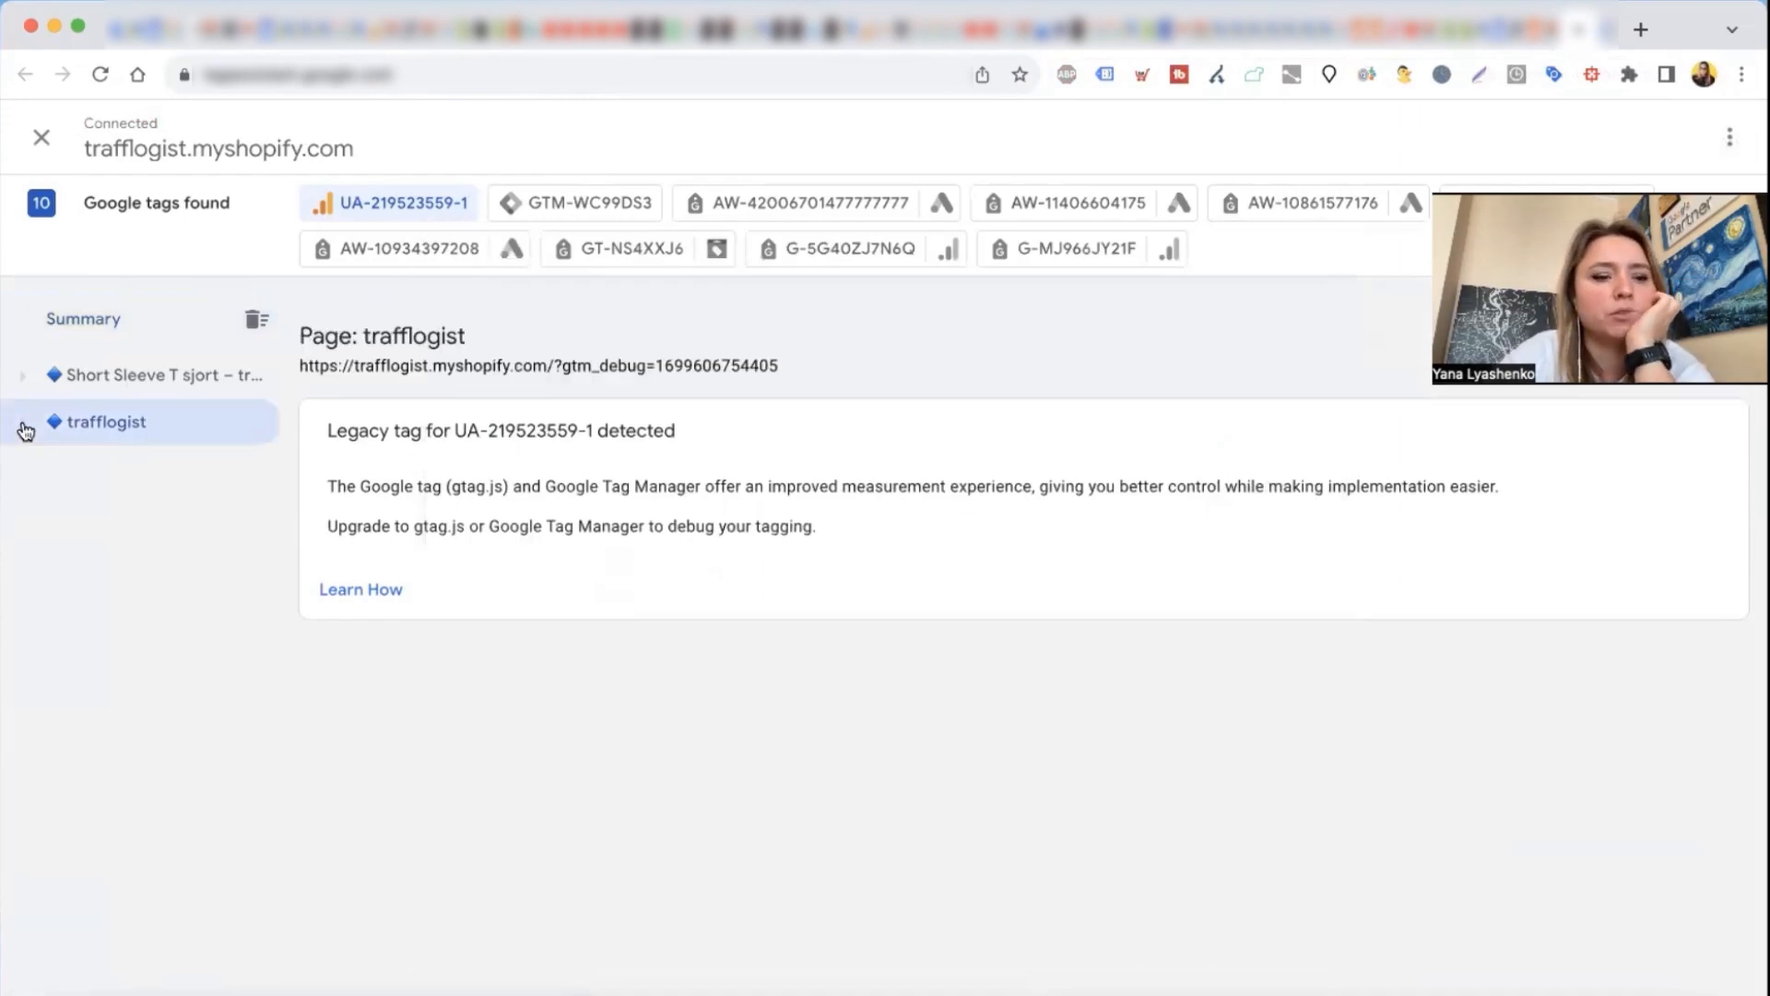
left_click(22, 384)
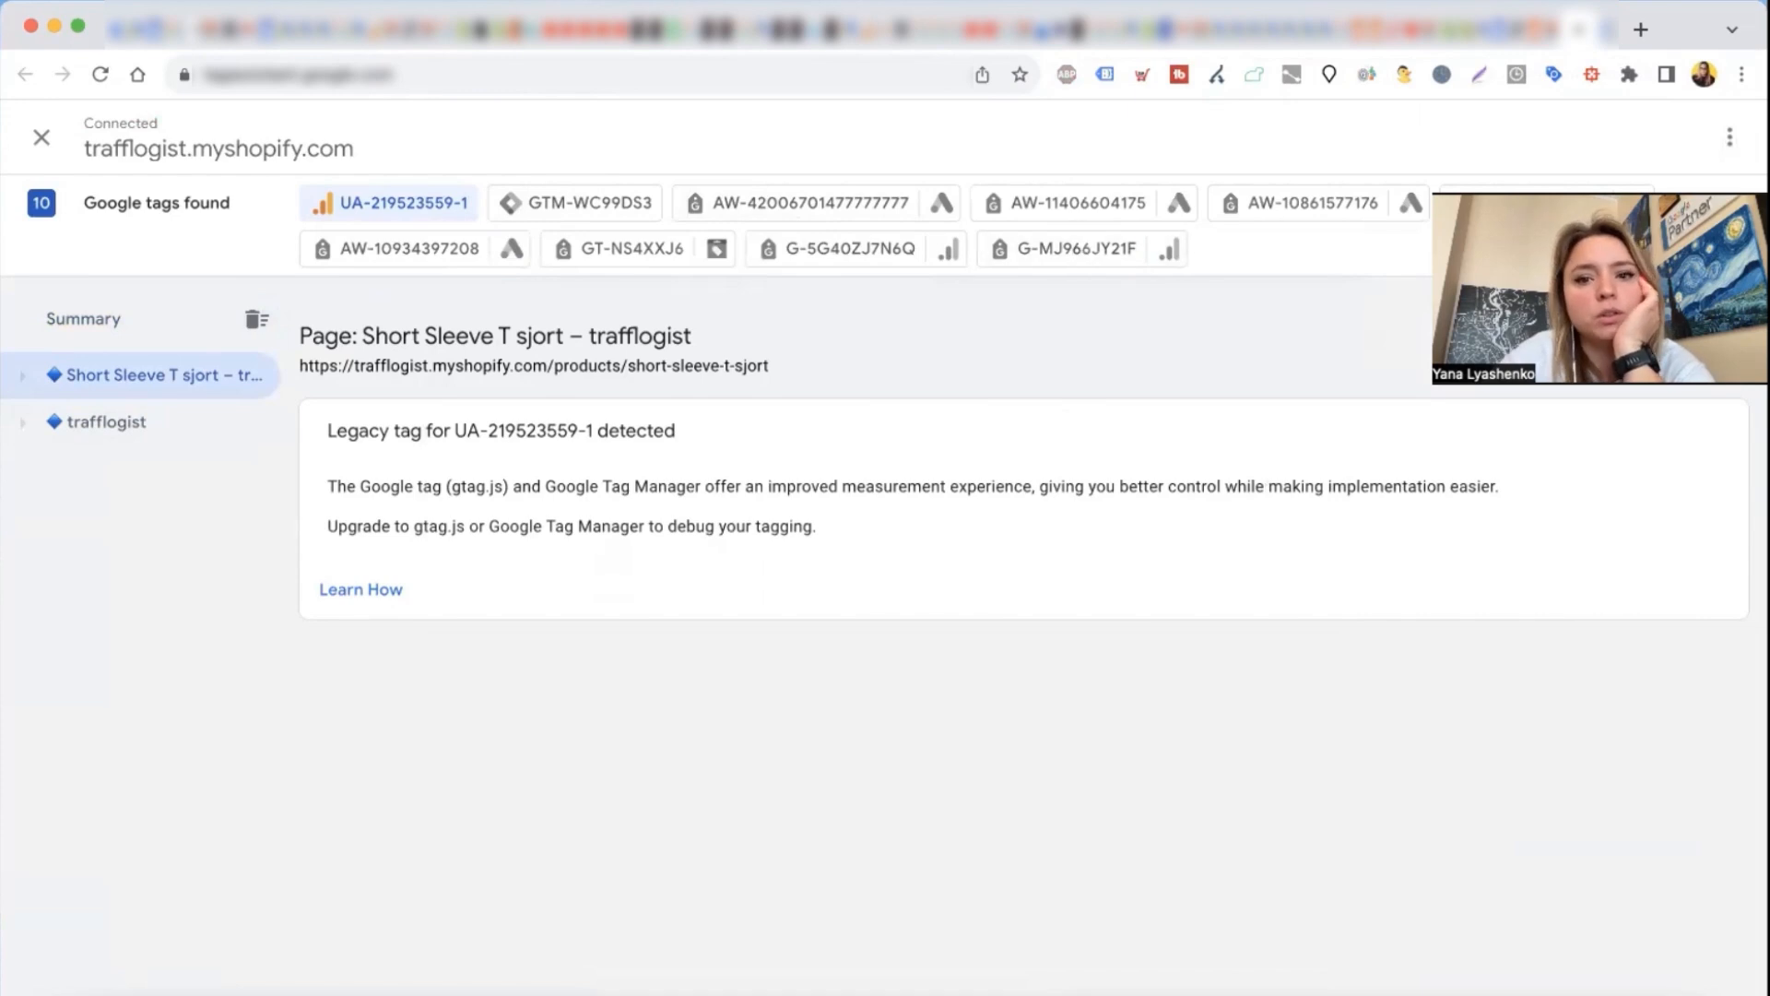
left_click(1093, 191)
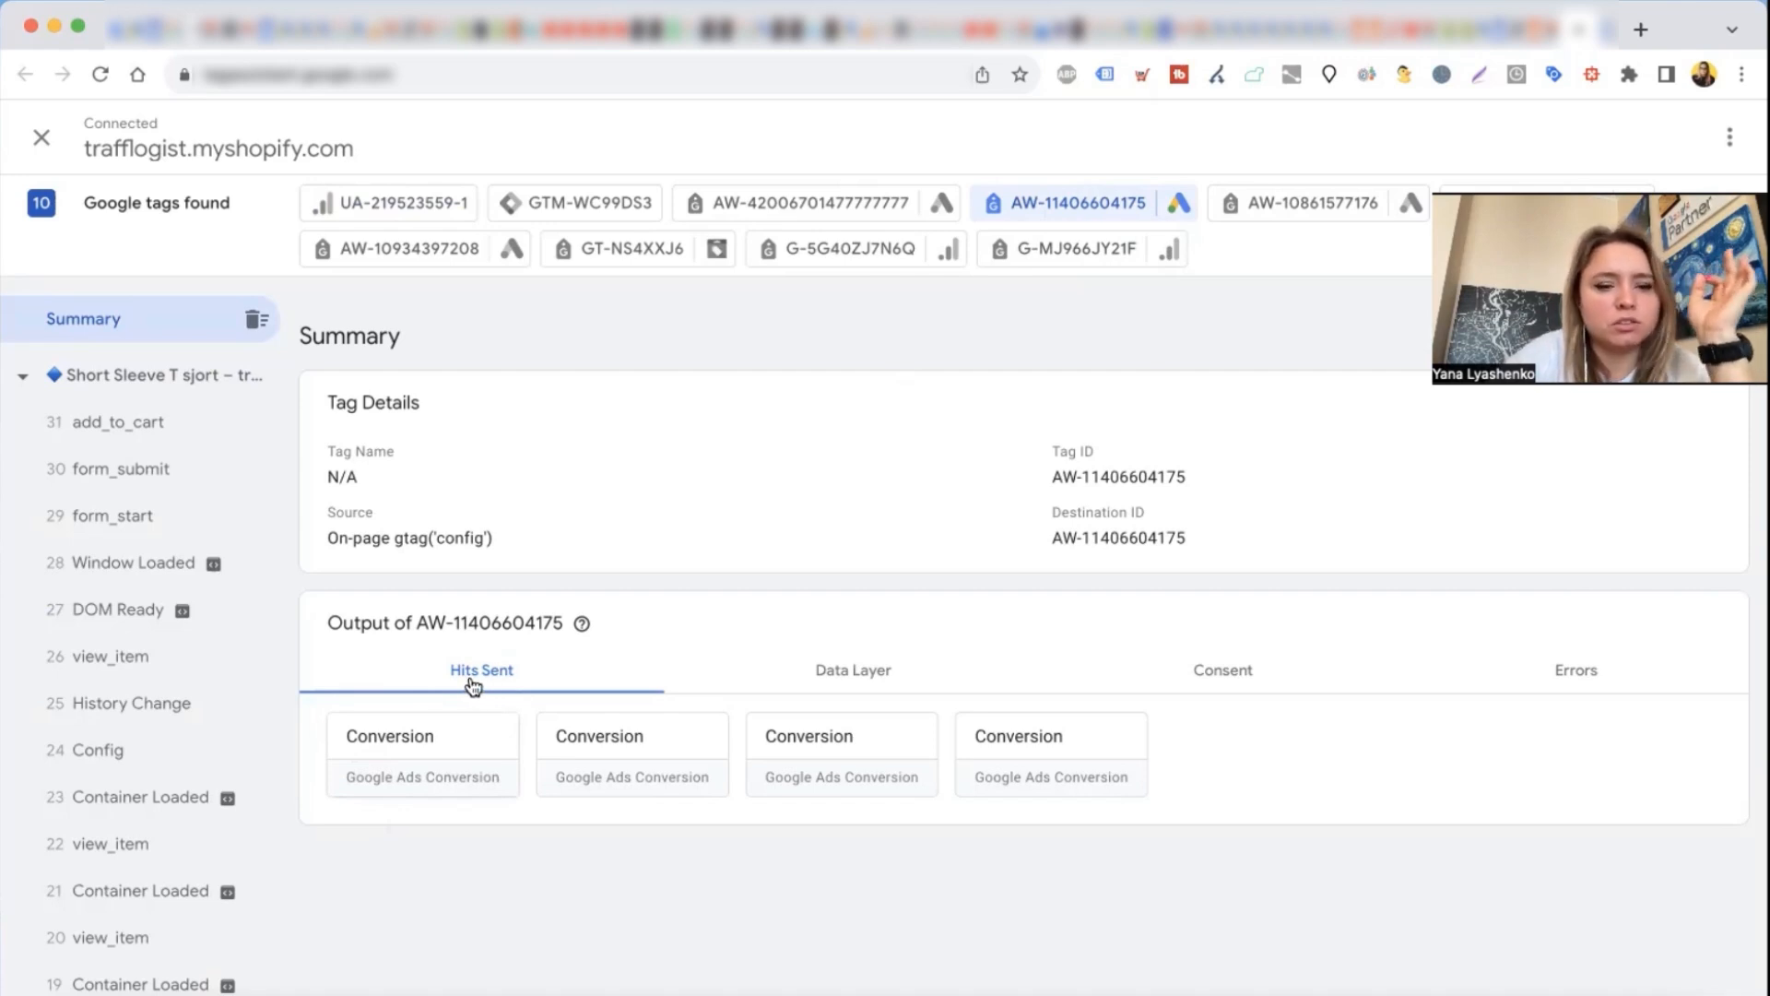
scroll(96, 802, "down", 5)
scroll(92, 804, "down", 4)
scroll(118, 553, "up", 10)
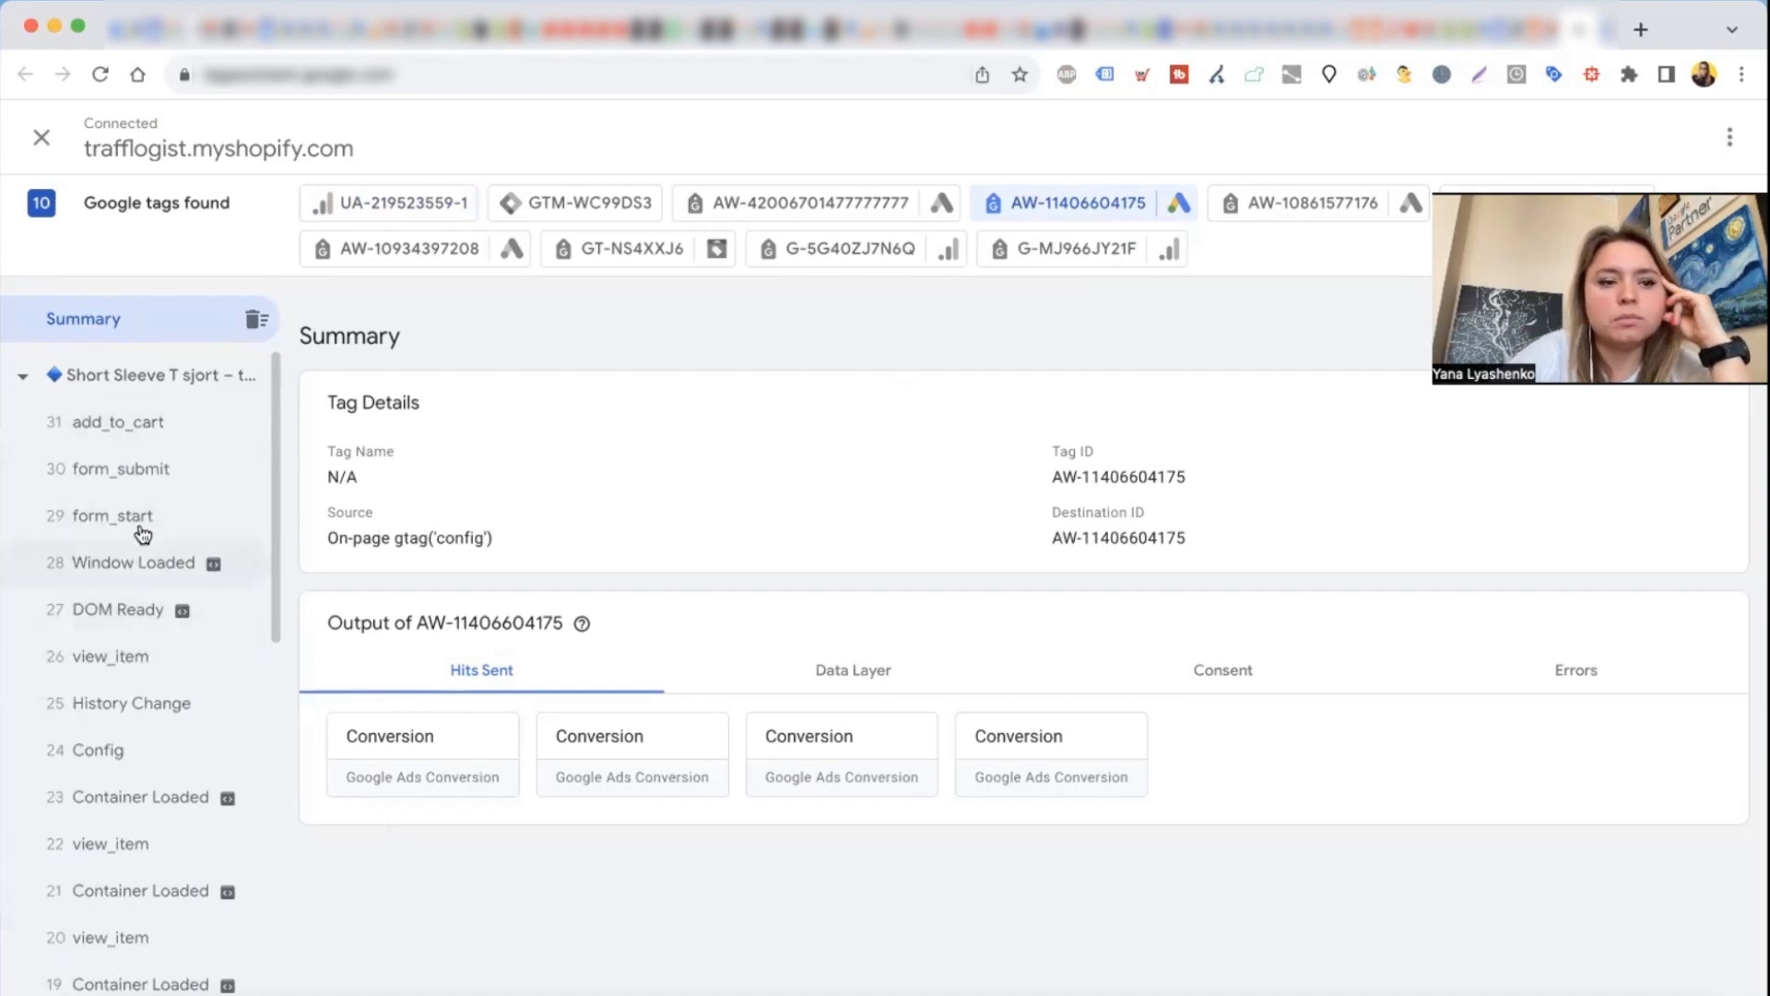
Open the add_to_cart event's Conversion hit and verify its value 10 and currency UAH
left_click(159, 422)
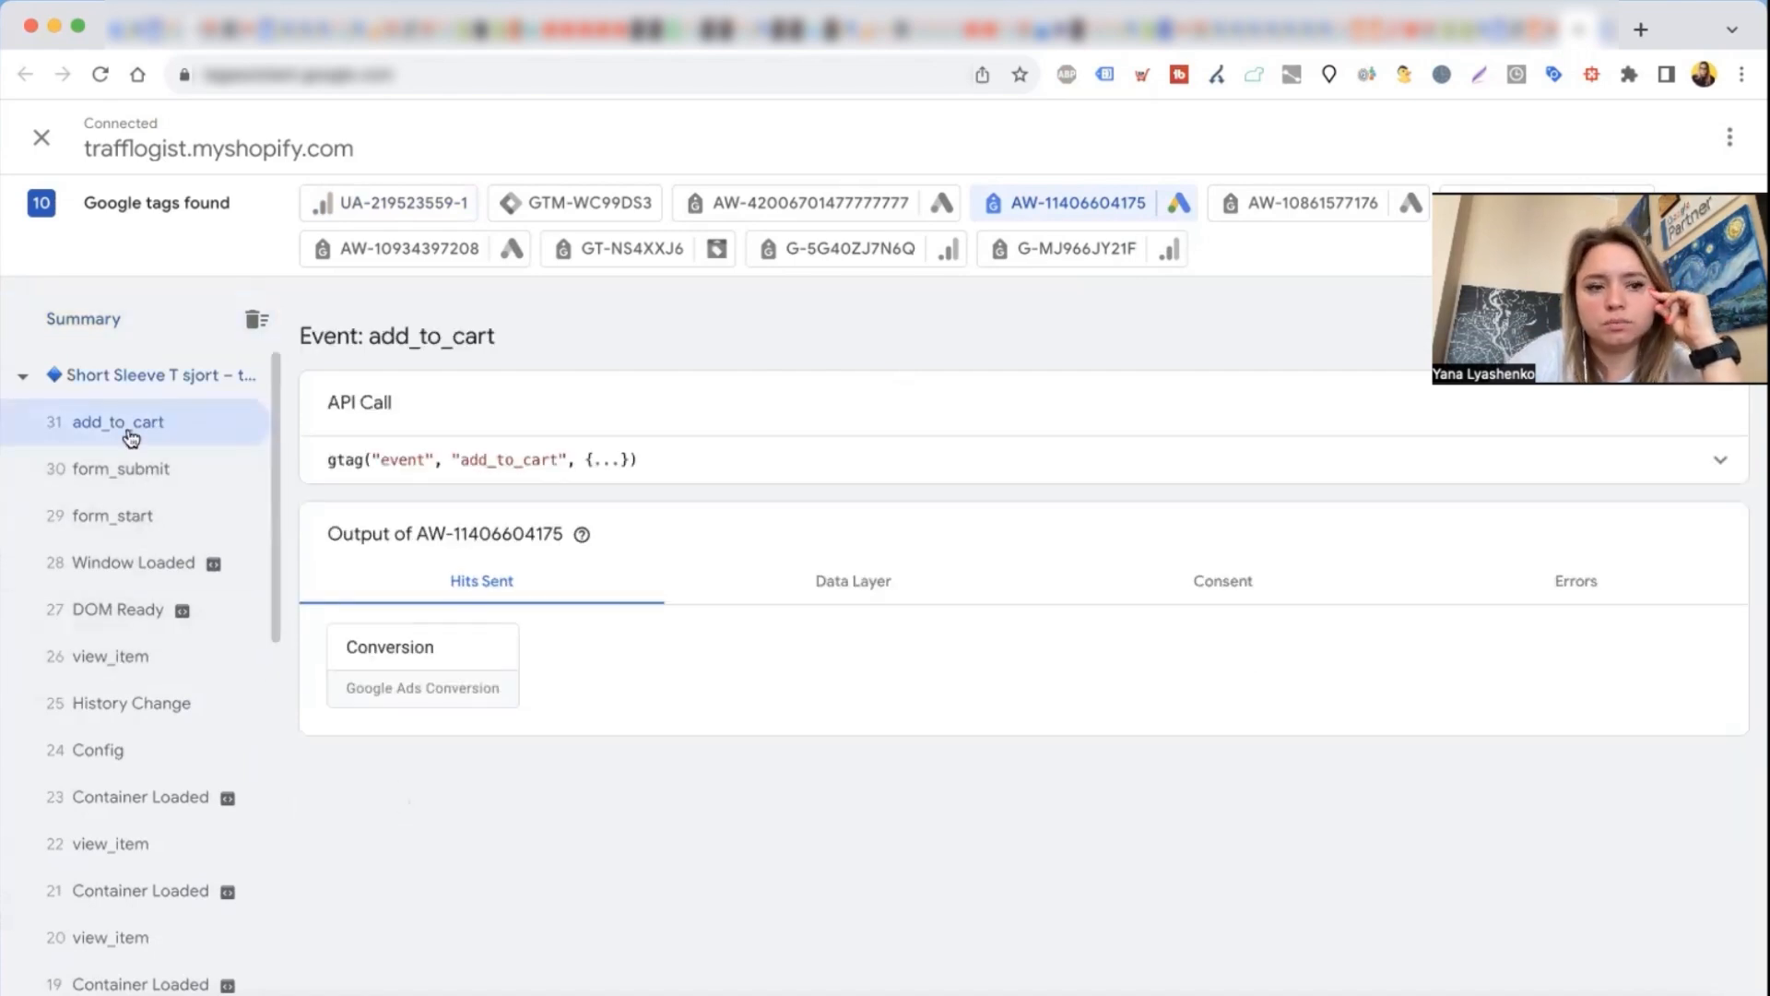
left_click(438, 699)
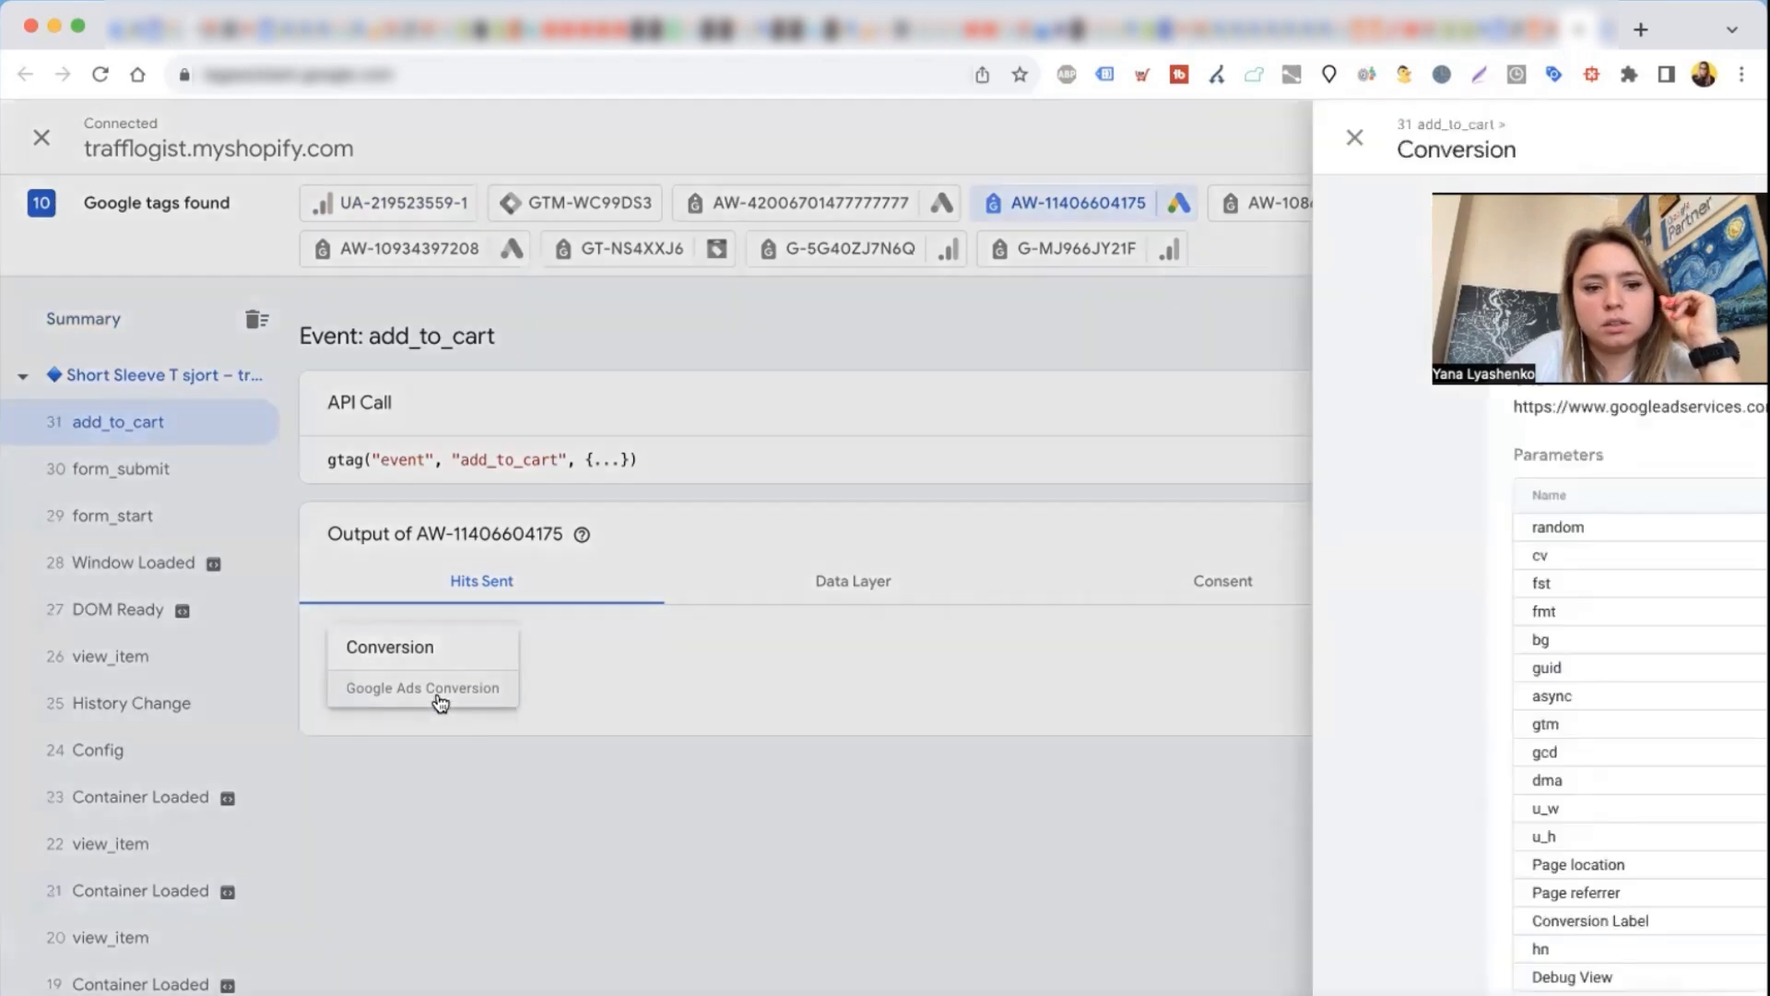
scroll(898, 678, "down", 5)
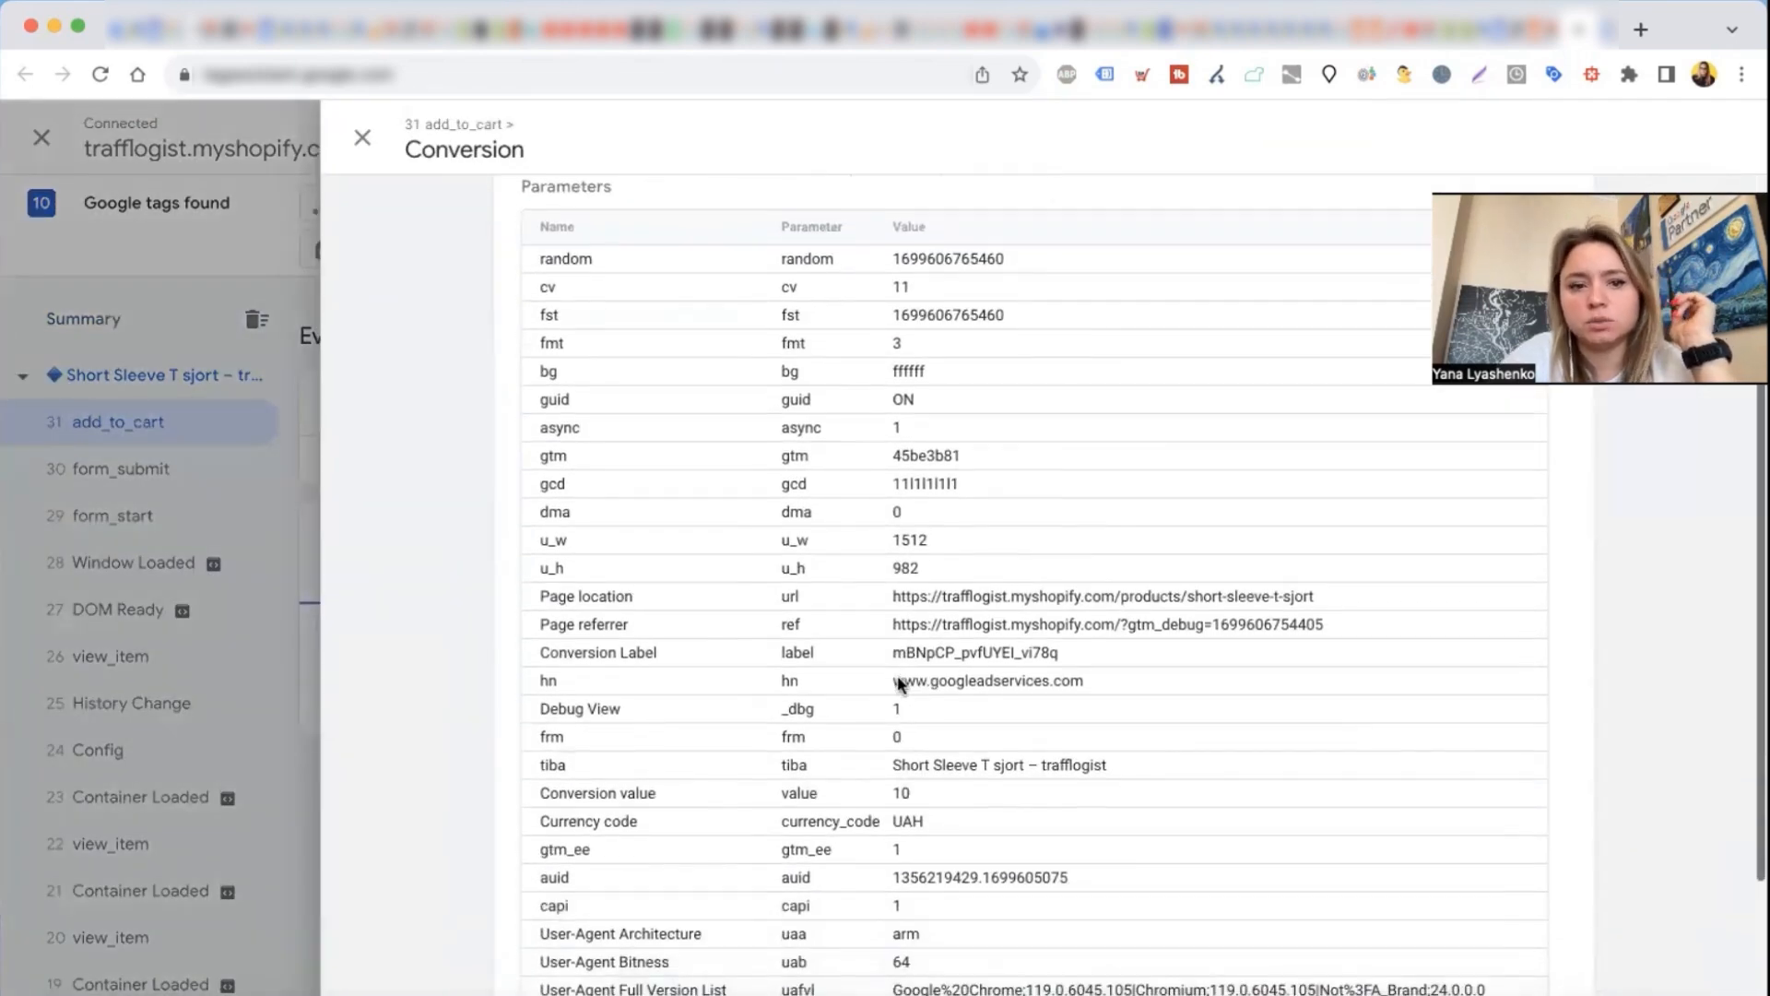
scroll(898, 684, "down", 3)
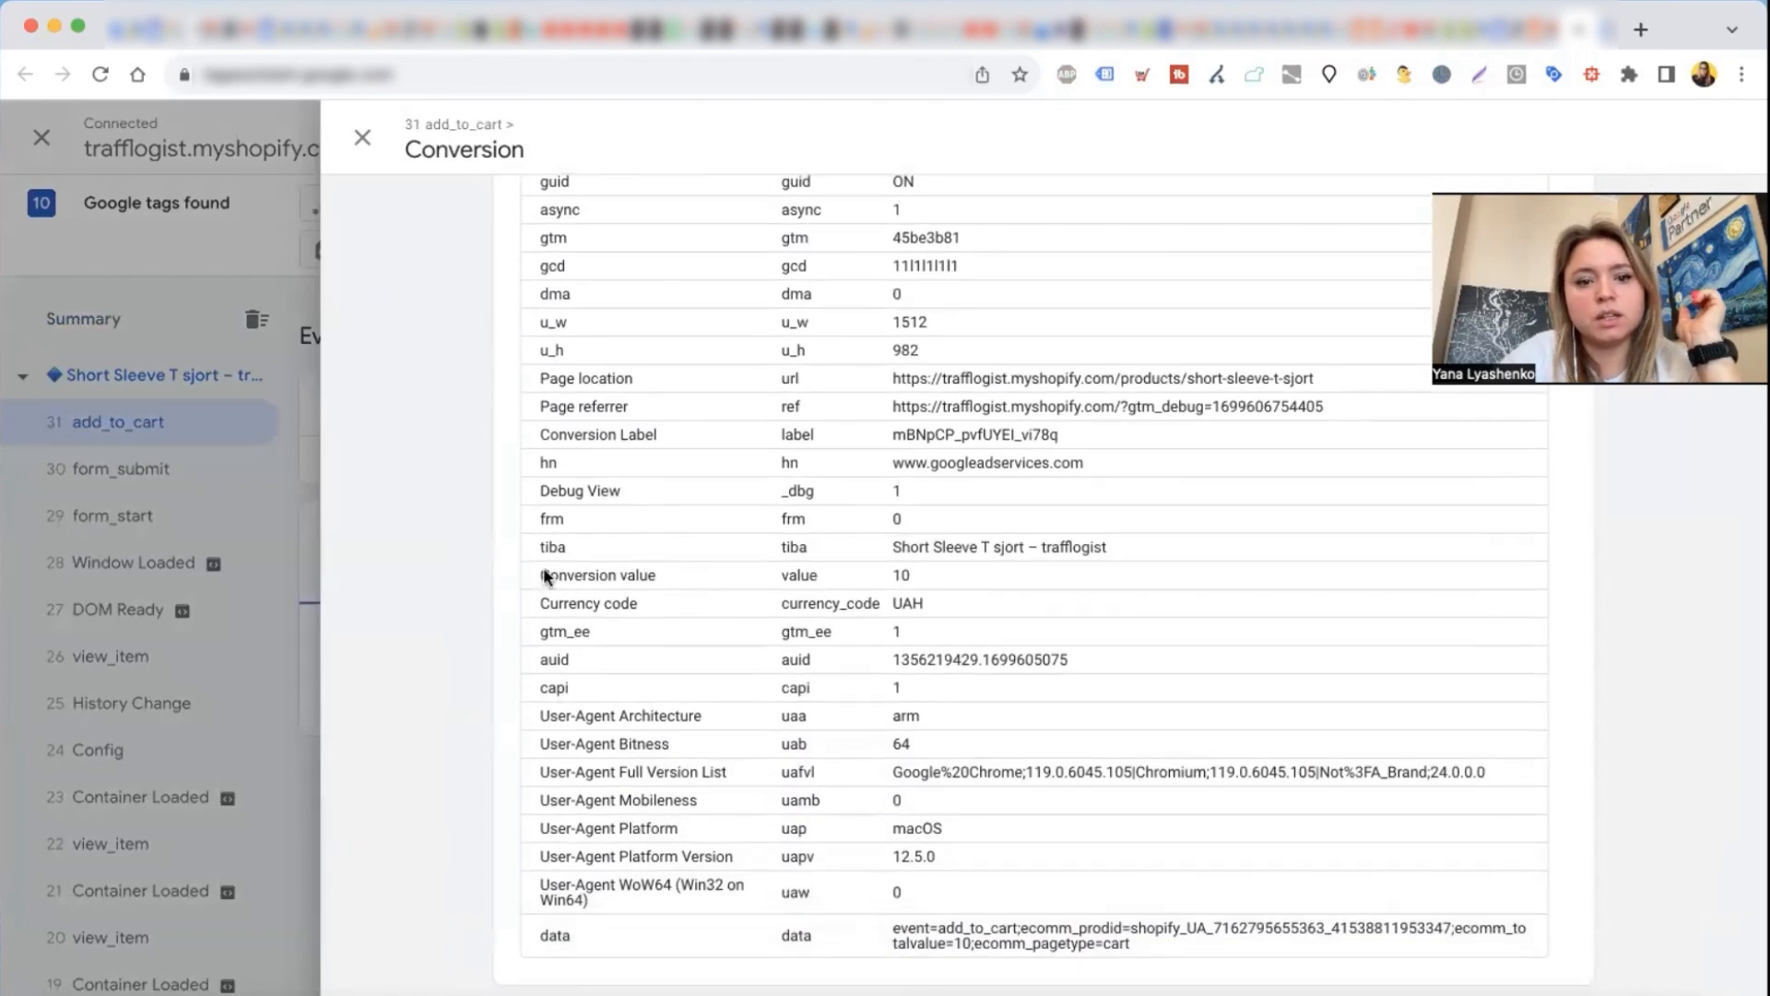
left_click_drag(545, 576, 951, 576)
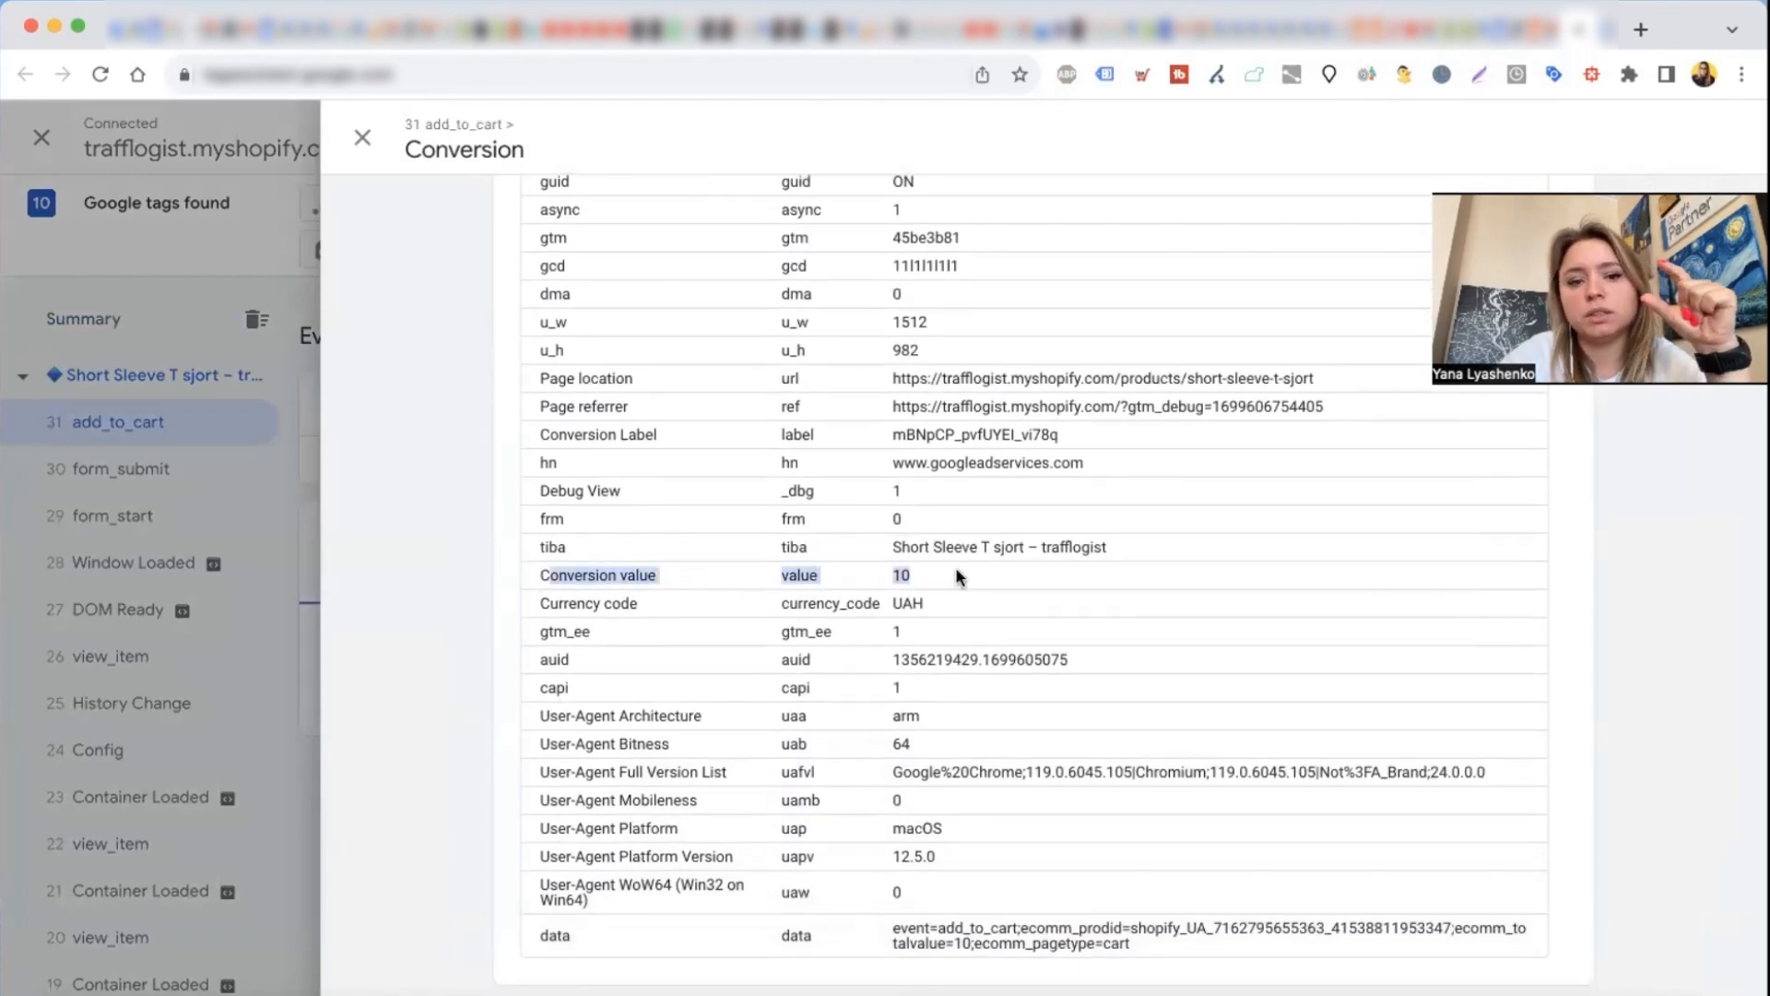
left_click(916, 575)
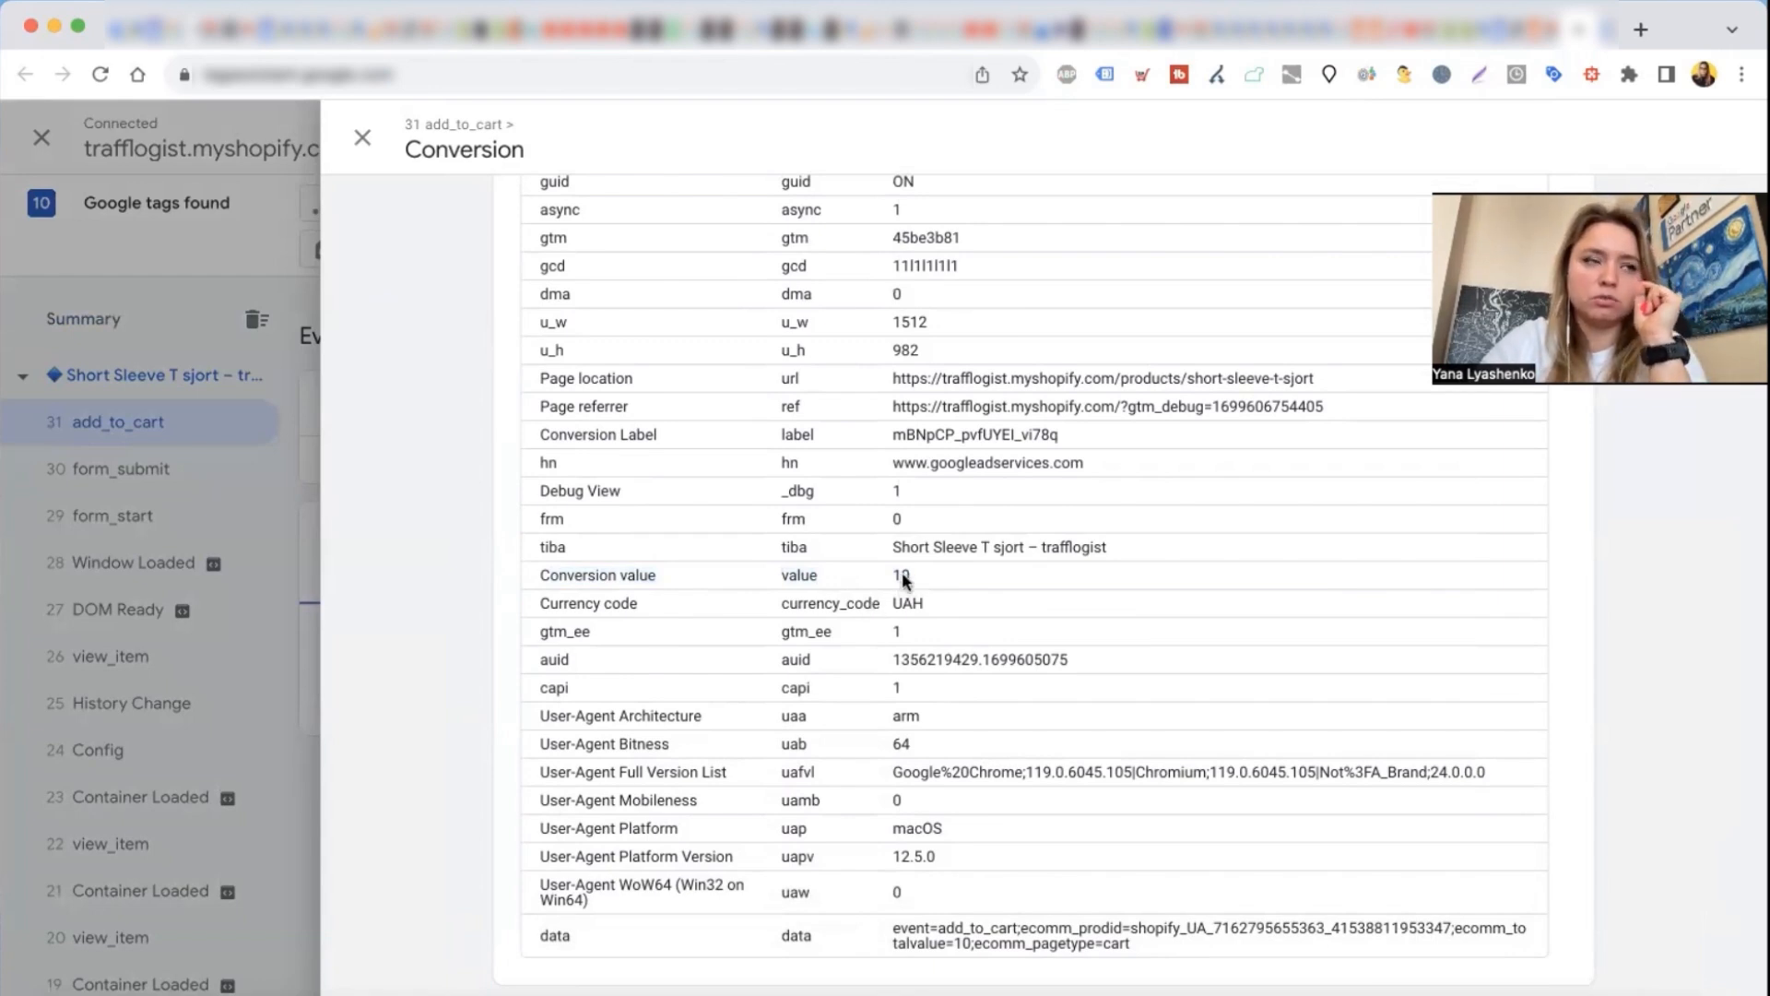
left_click(903, 573)
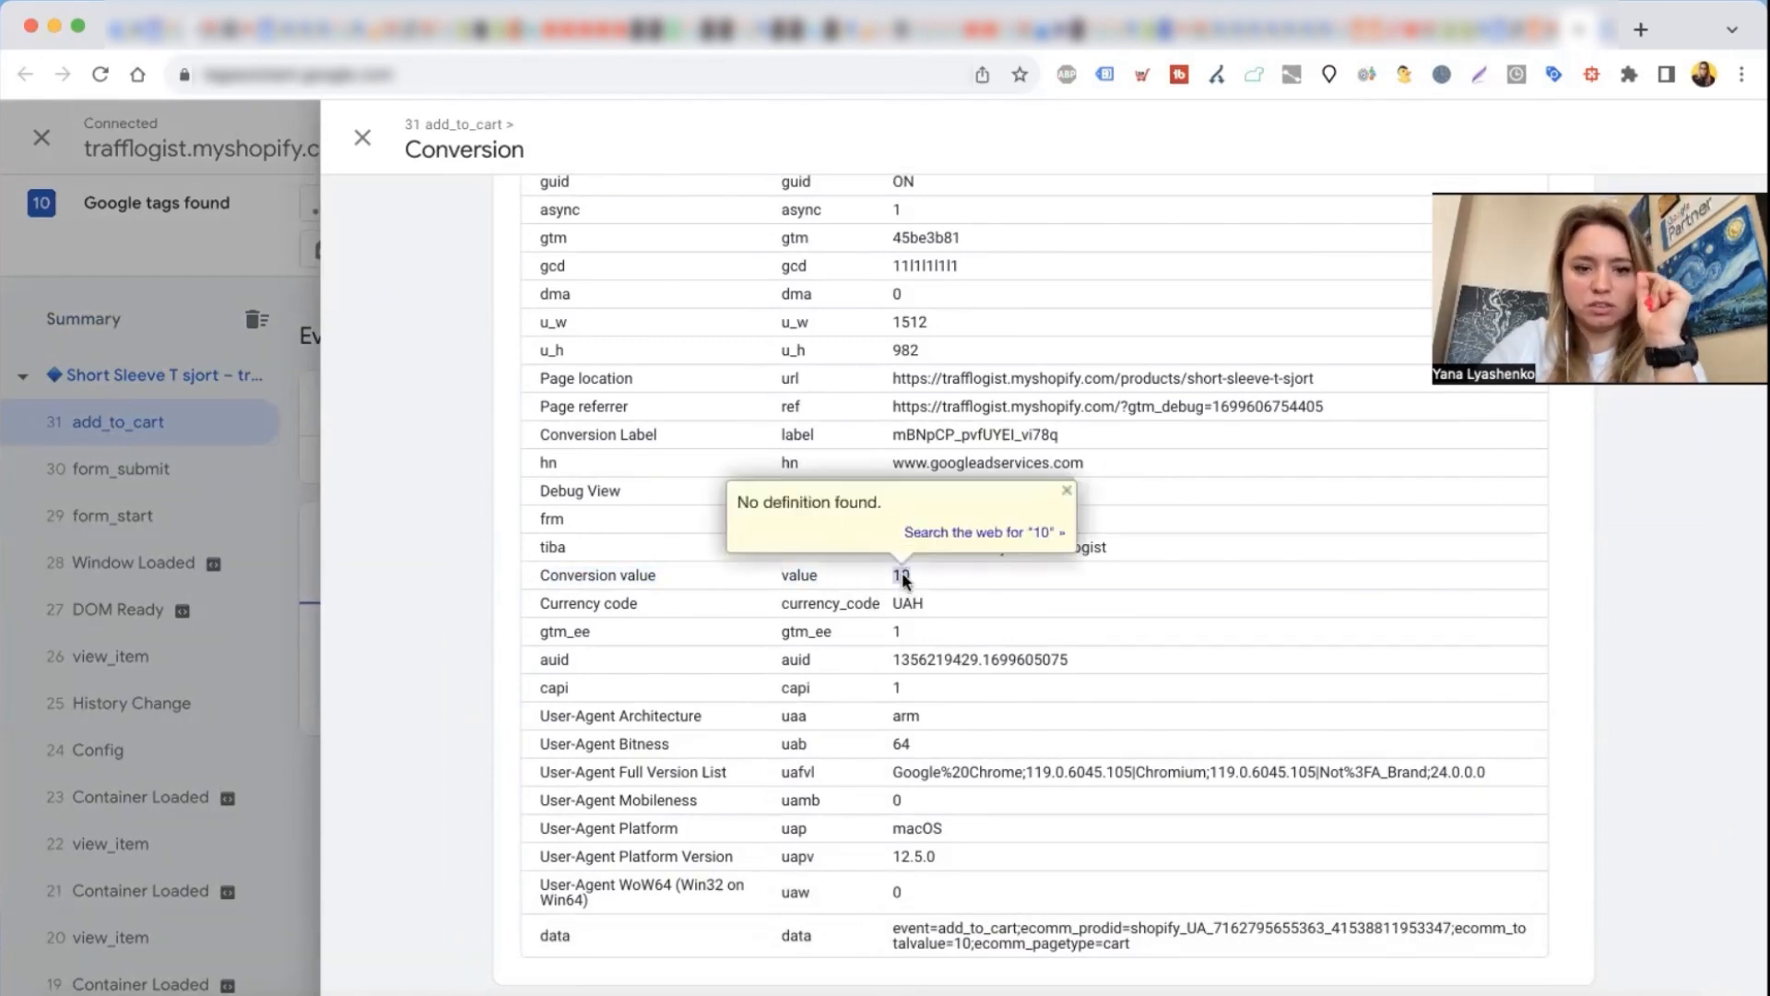
left_click(910, 608)
left_click(1041, 660)
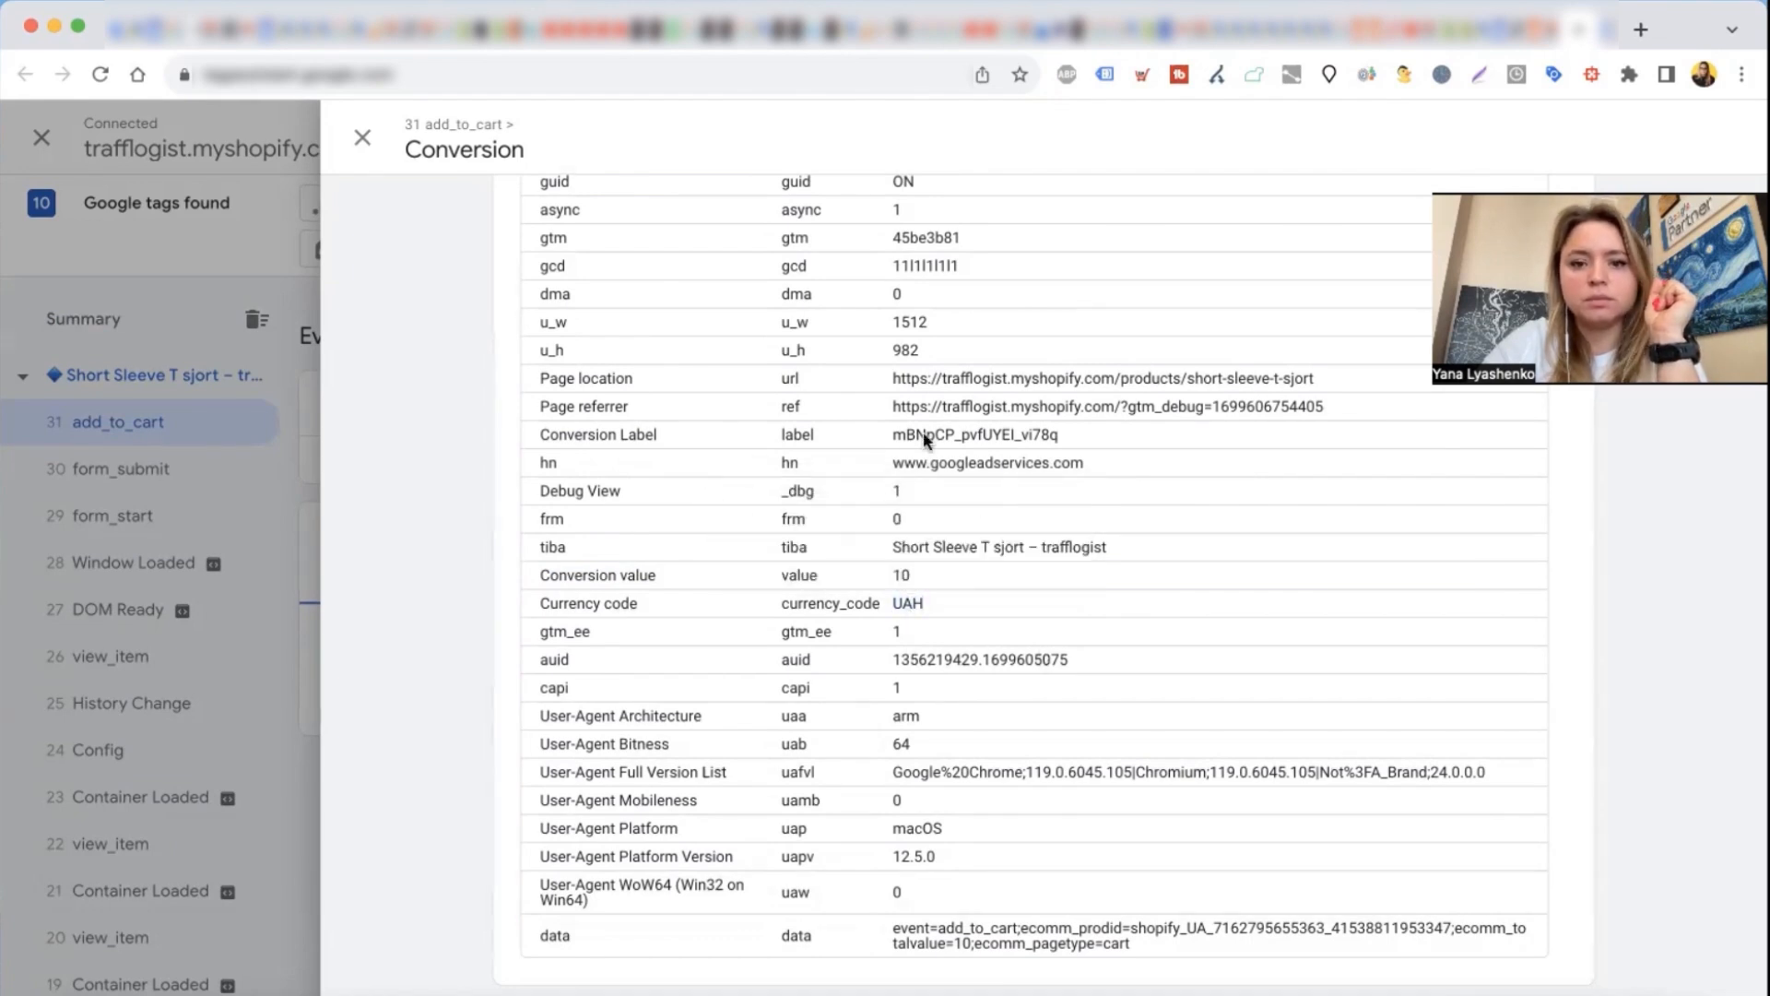
Check the hit's conversion label and data parameter's product id and total, then close the details
double_click(1085, 433)
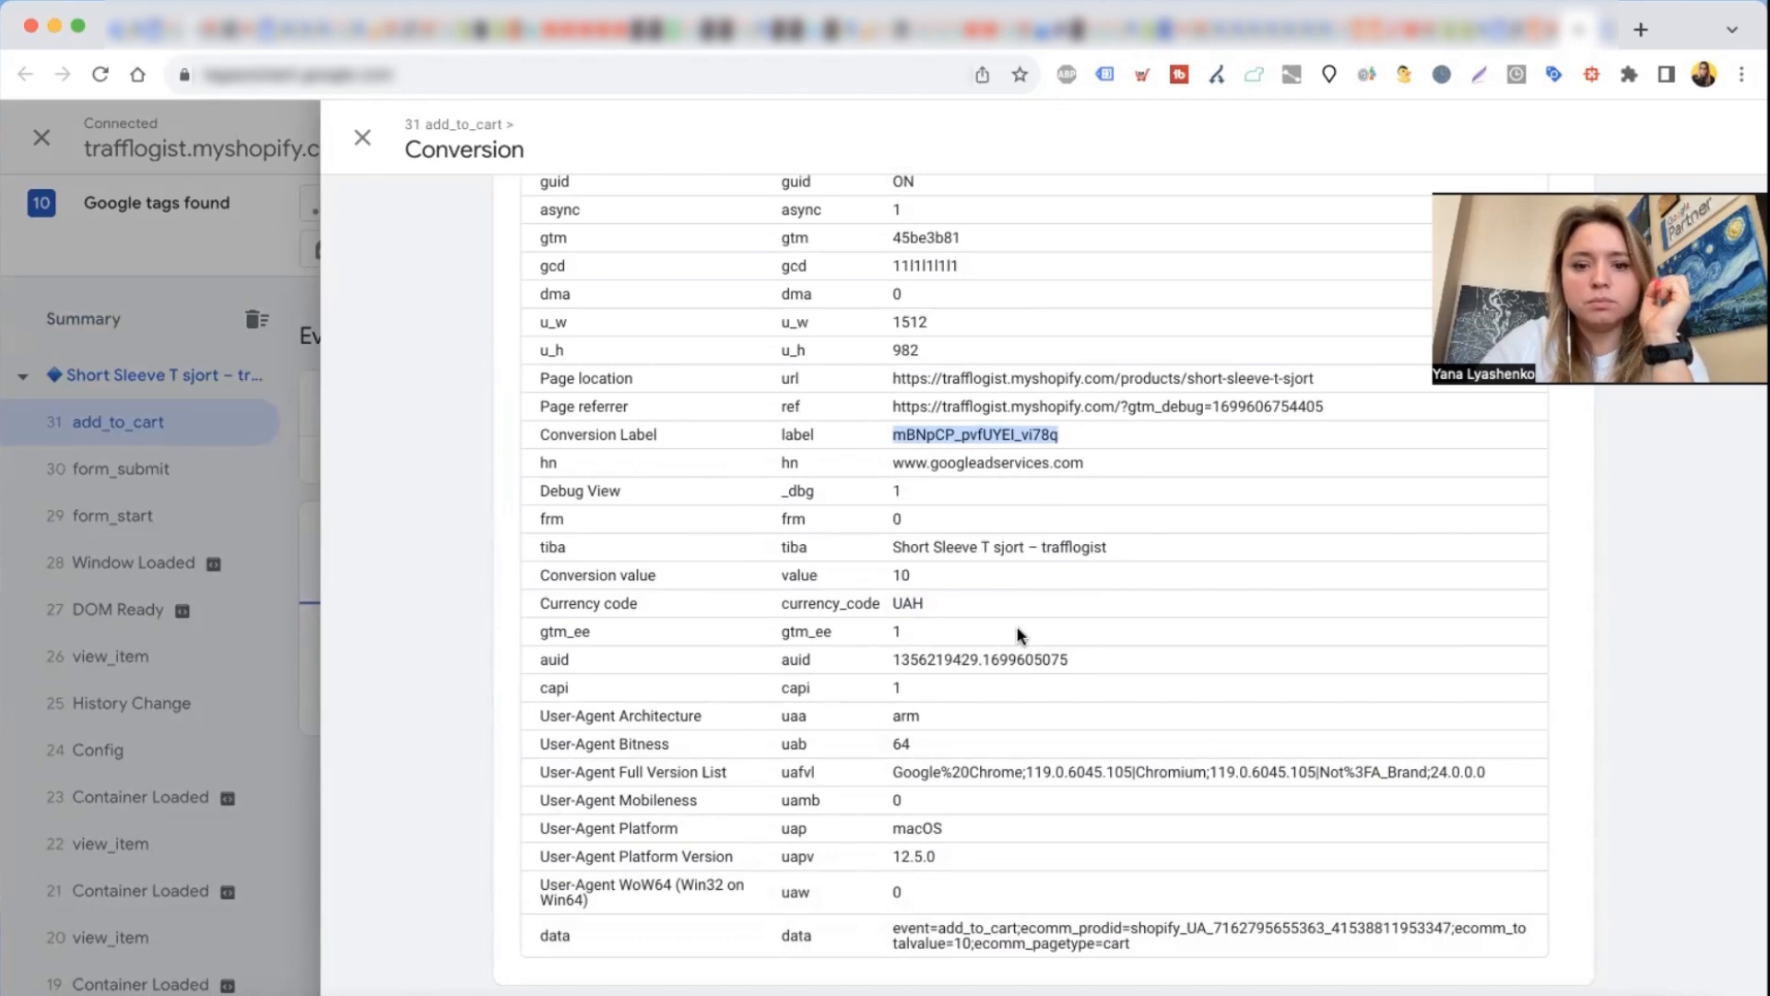
scroll(994, 703, "up", 3)
scroll(993, 702, "down", 3)
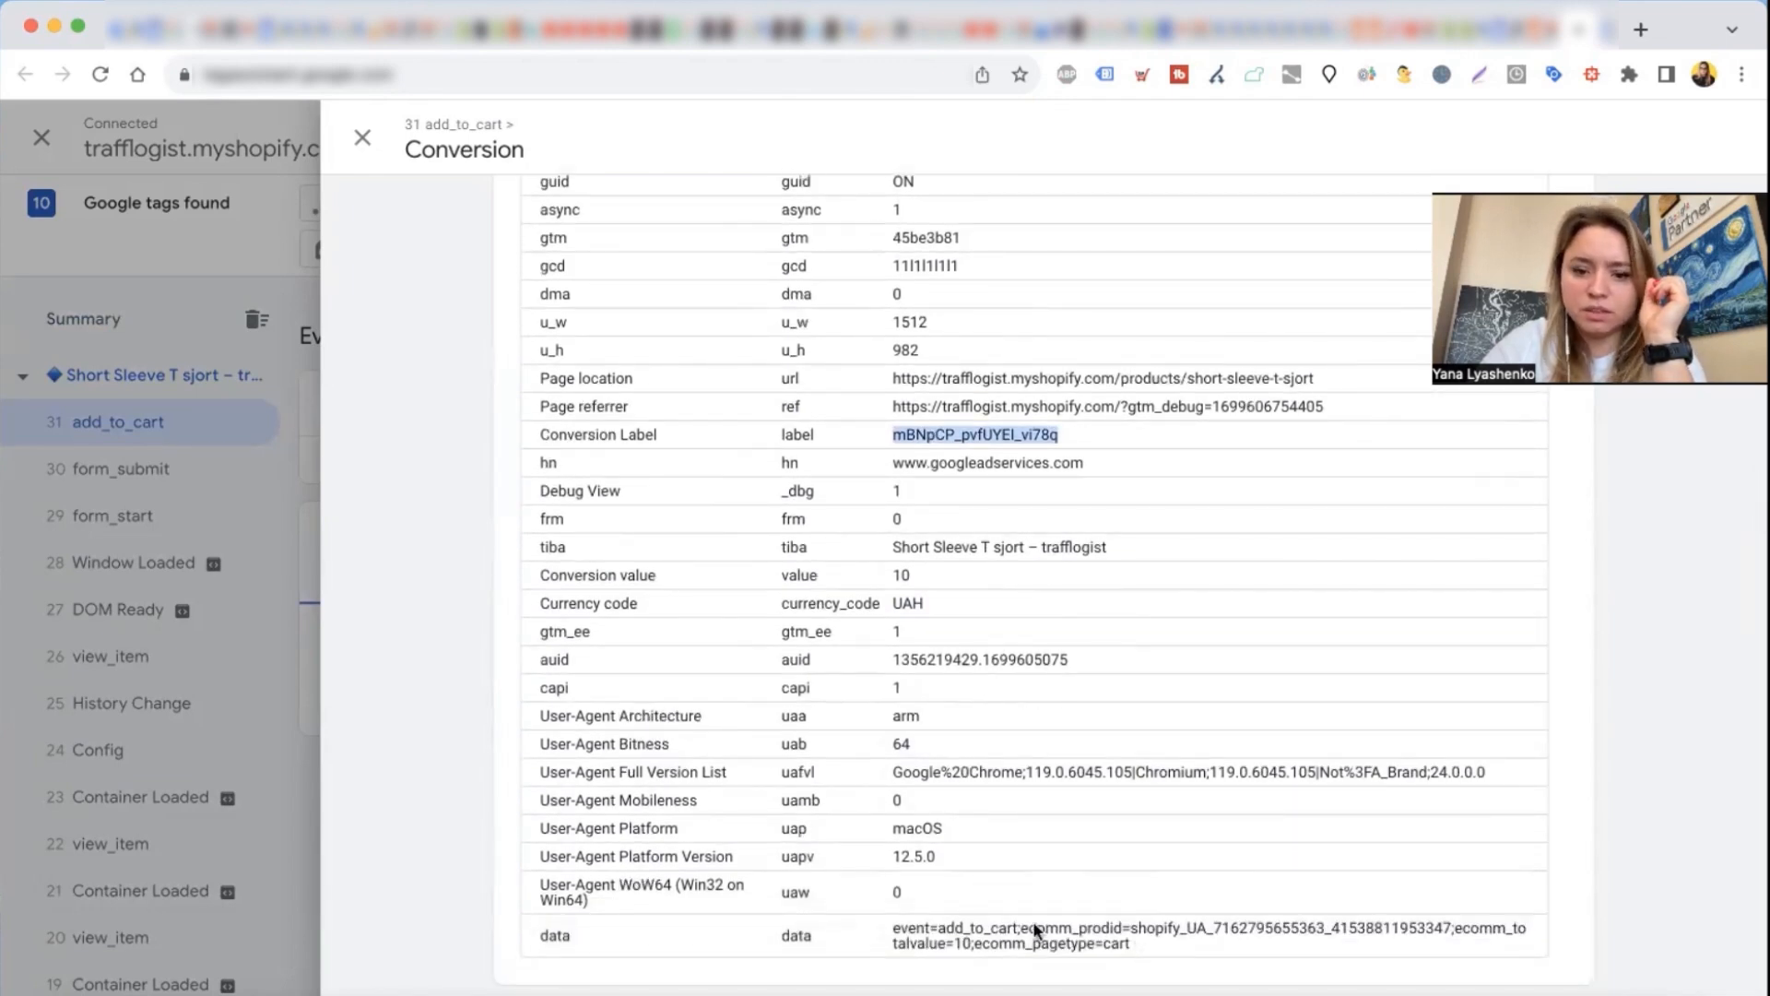
left_click_drag(890, 929, 1171, 963)
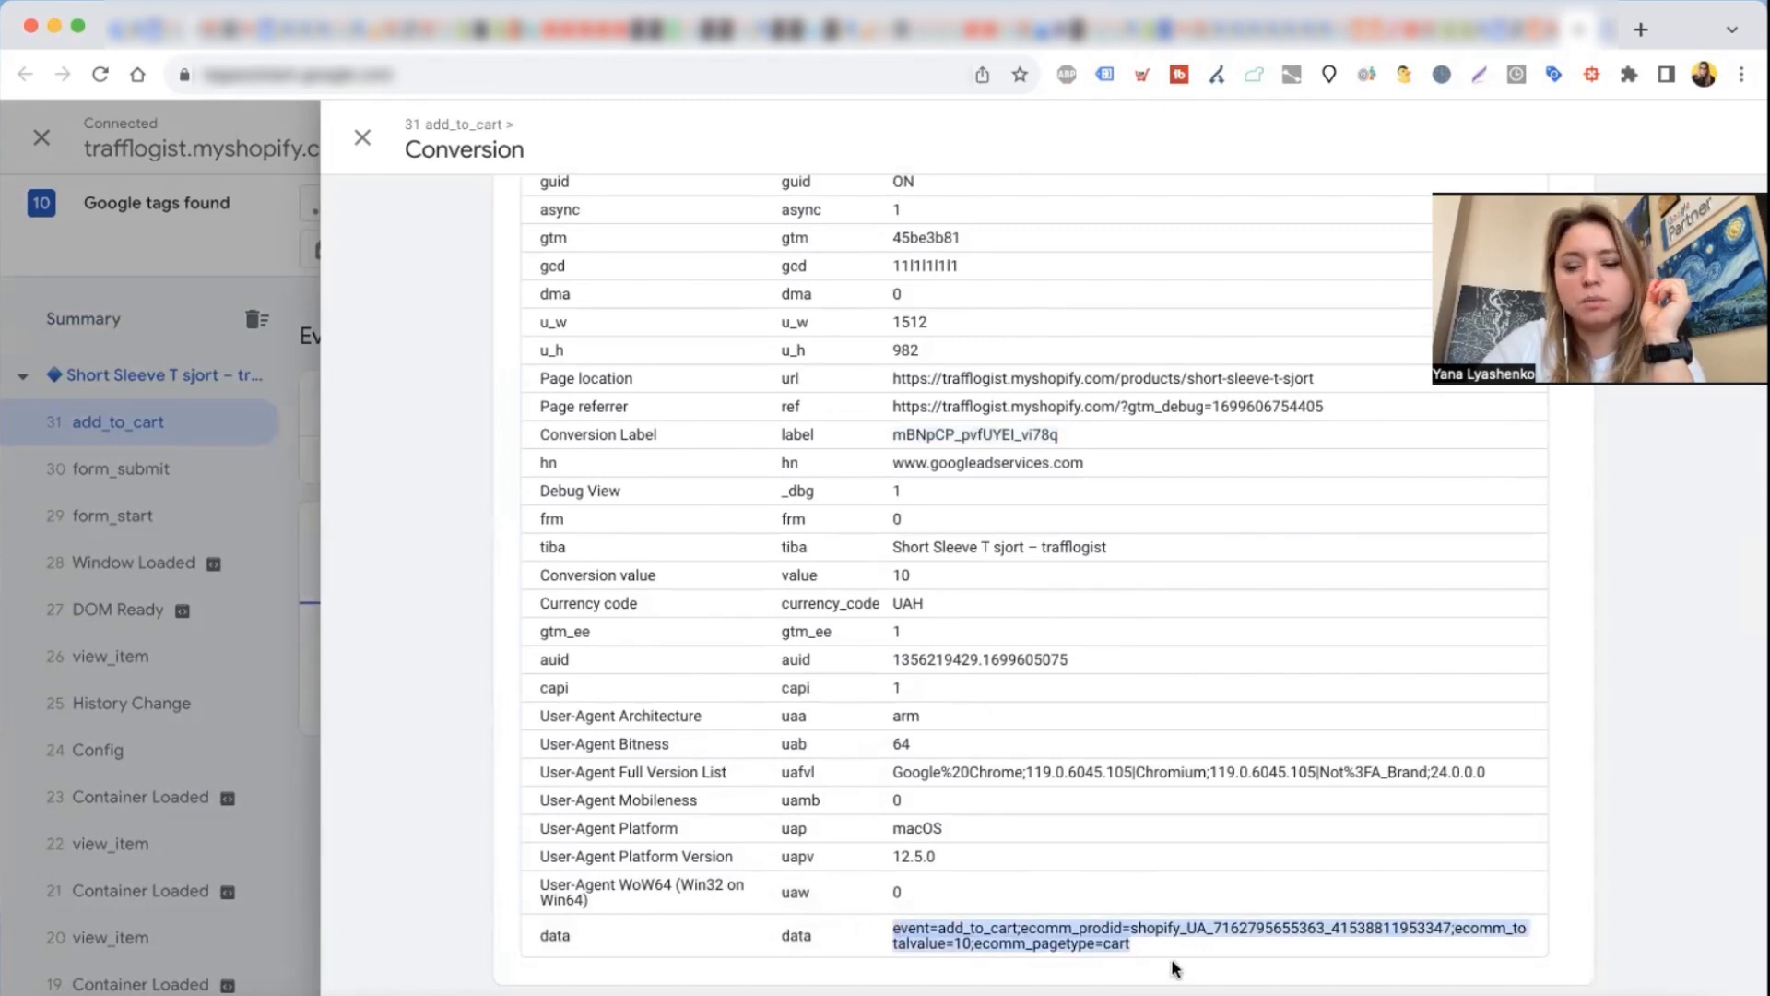
left_click(1164, 959)
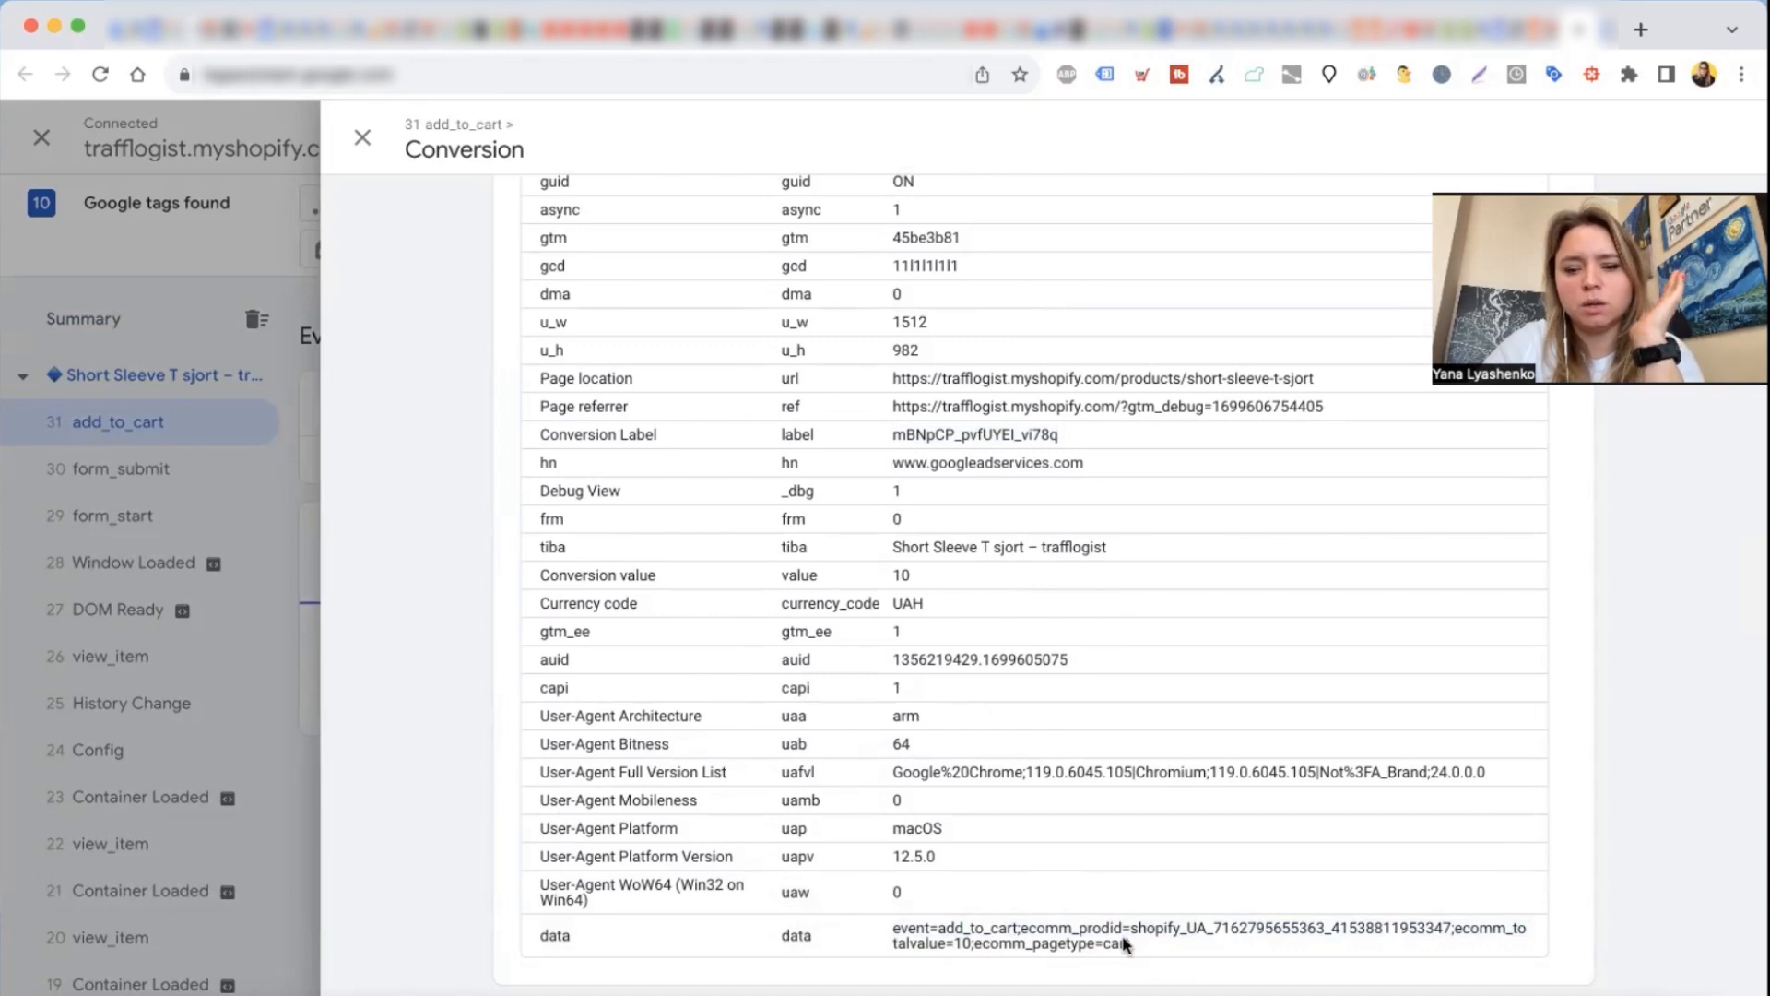
left_click_drag(1084, 926, 1137, 942)
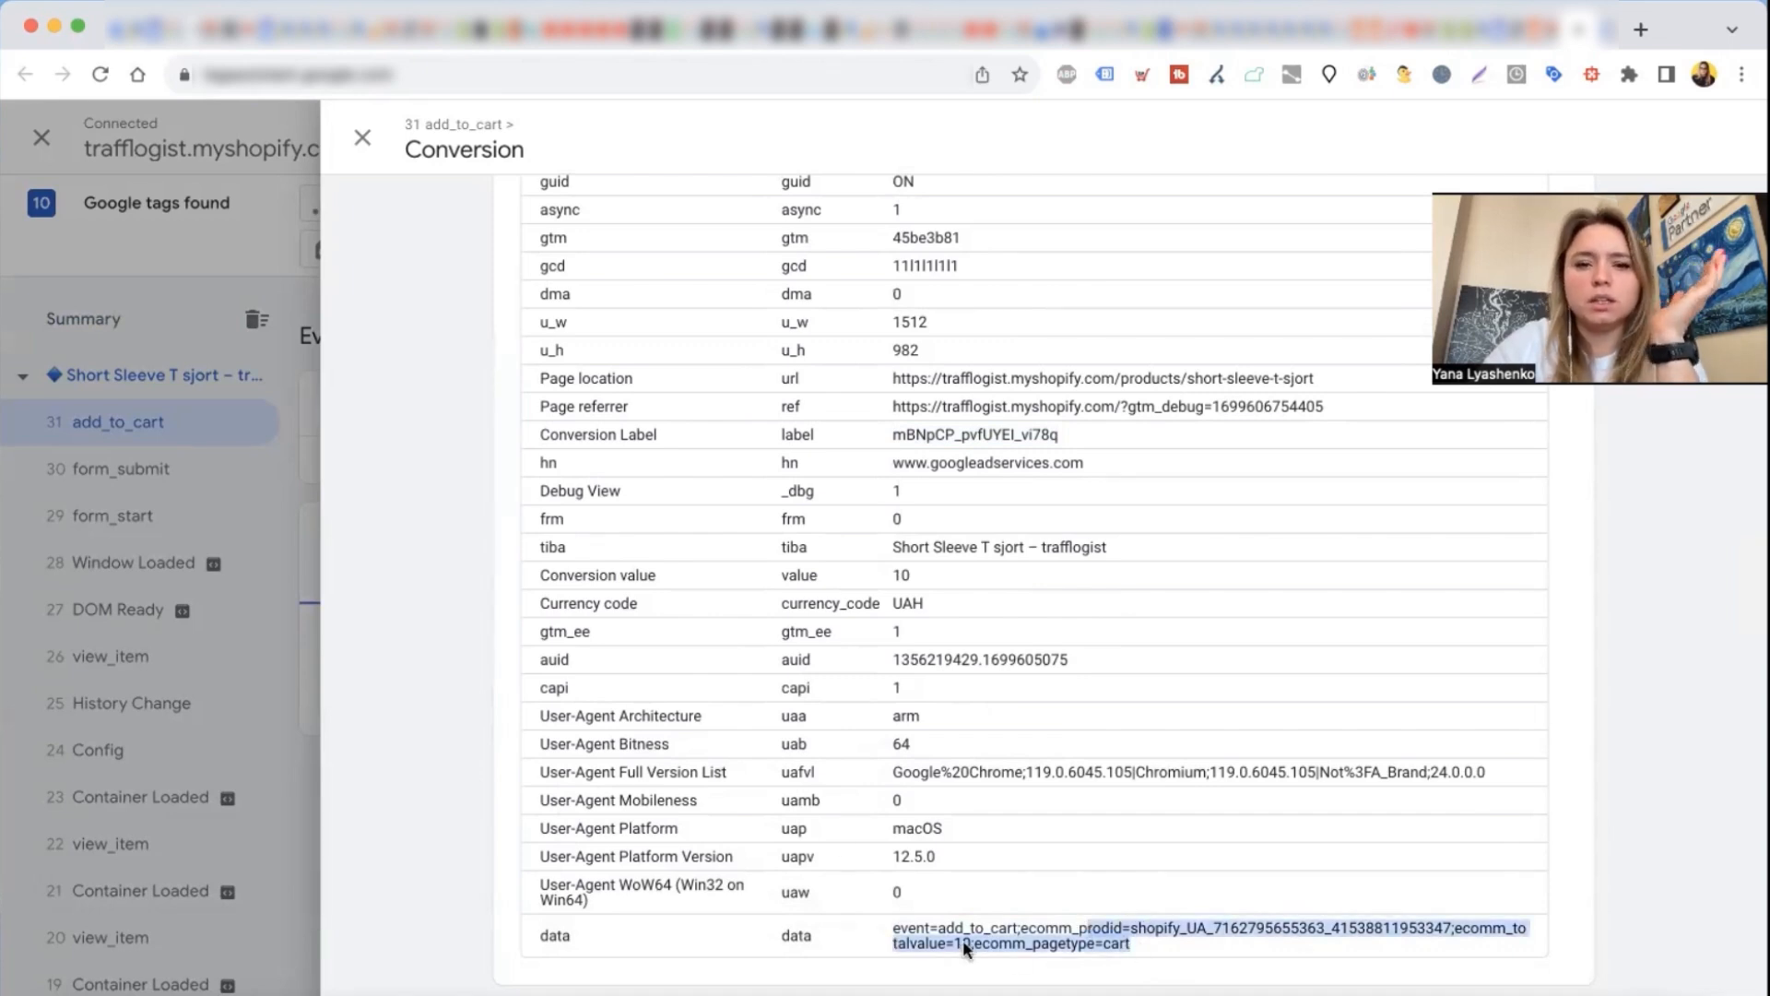
left_click(360, 138)
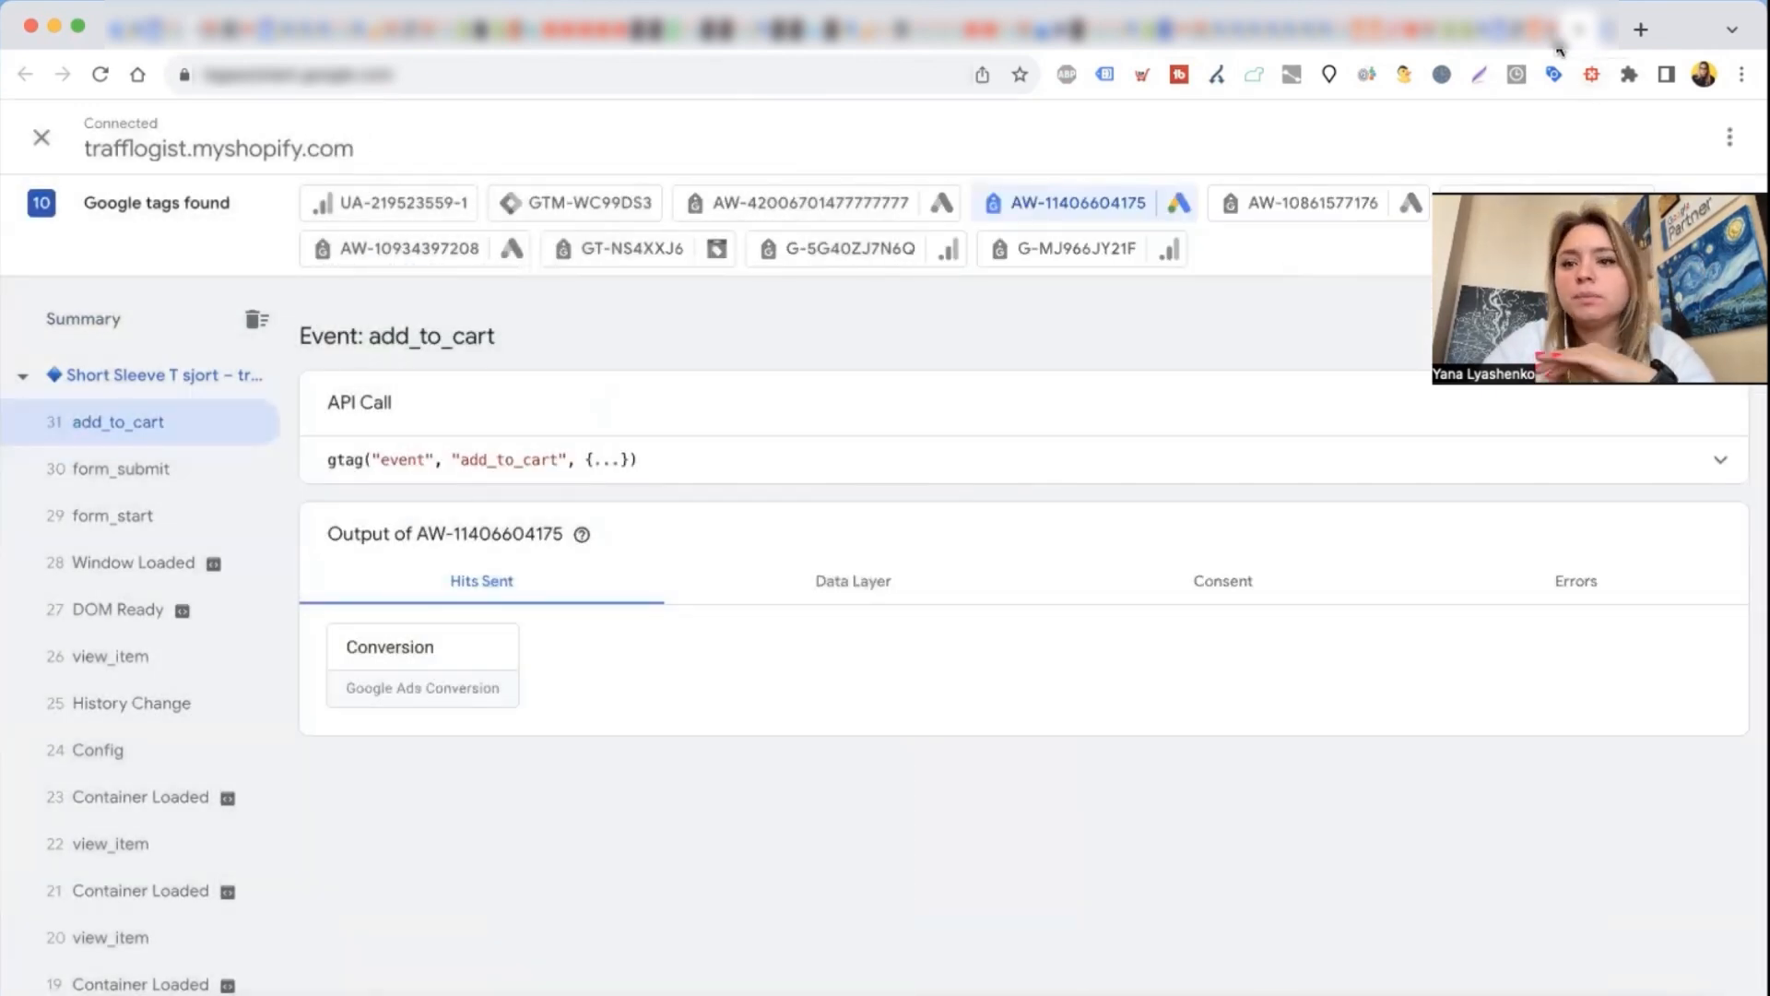
Place another 10.00 UAH checkout order for the T-shirt using the saved address, then return to Tag Assistant
left_click(1597, 30)
left_click(1210, 443)
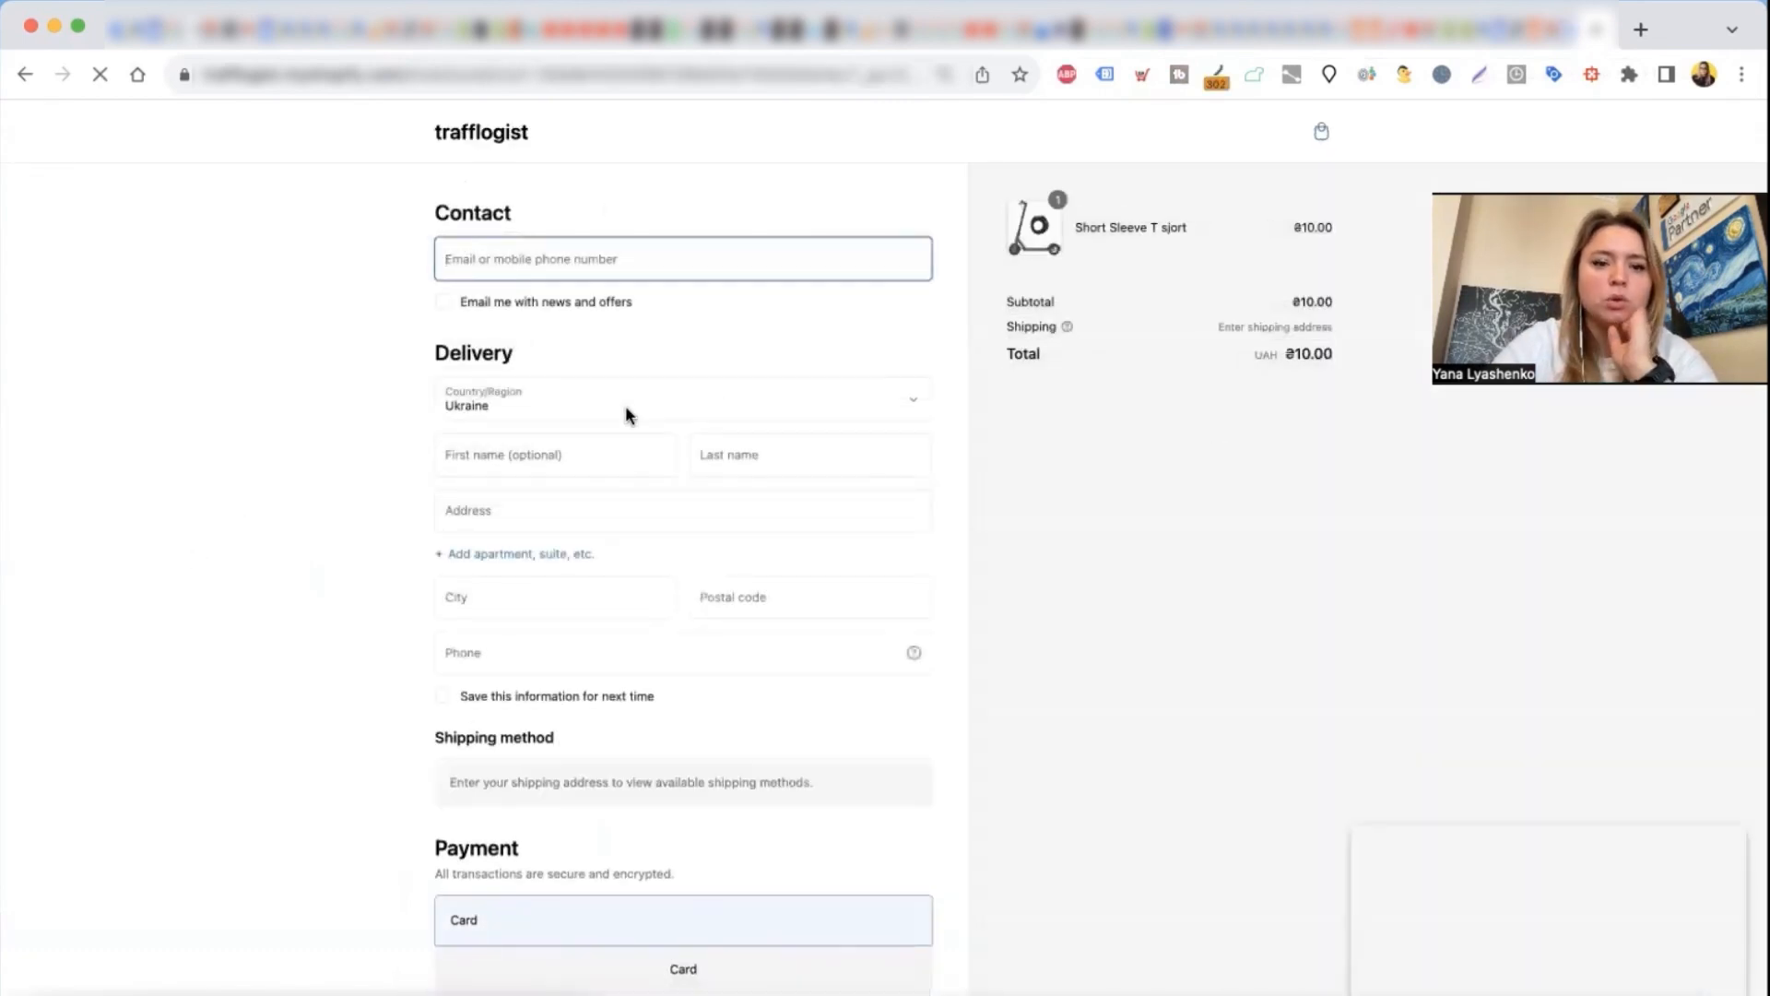
left_click(512, 454)
left_click(549, 540)
scroll(548, 659, "down", 4)
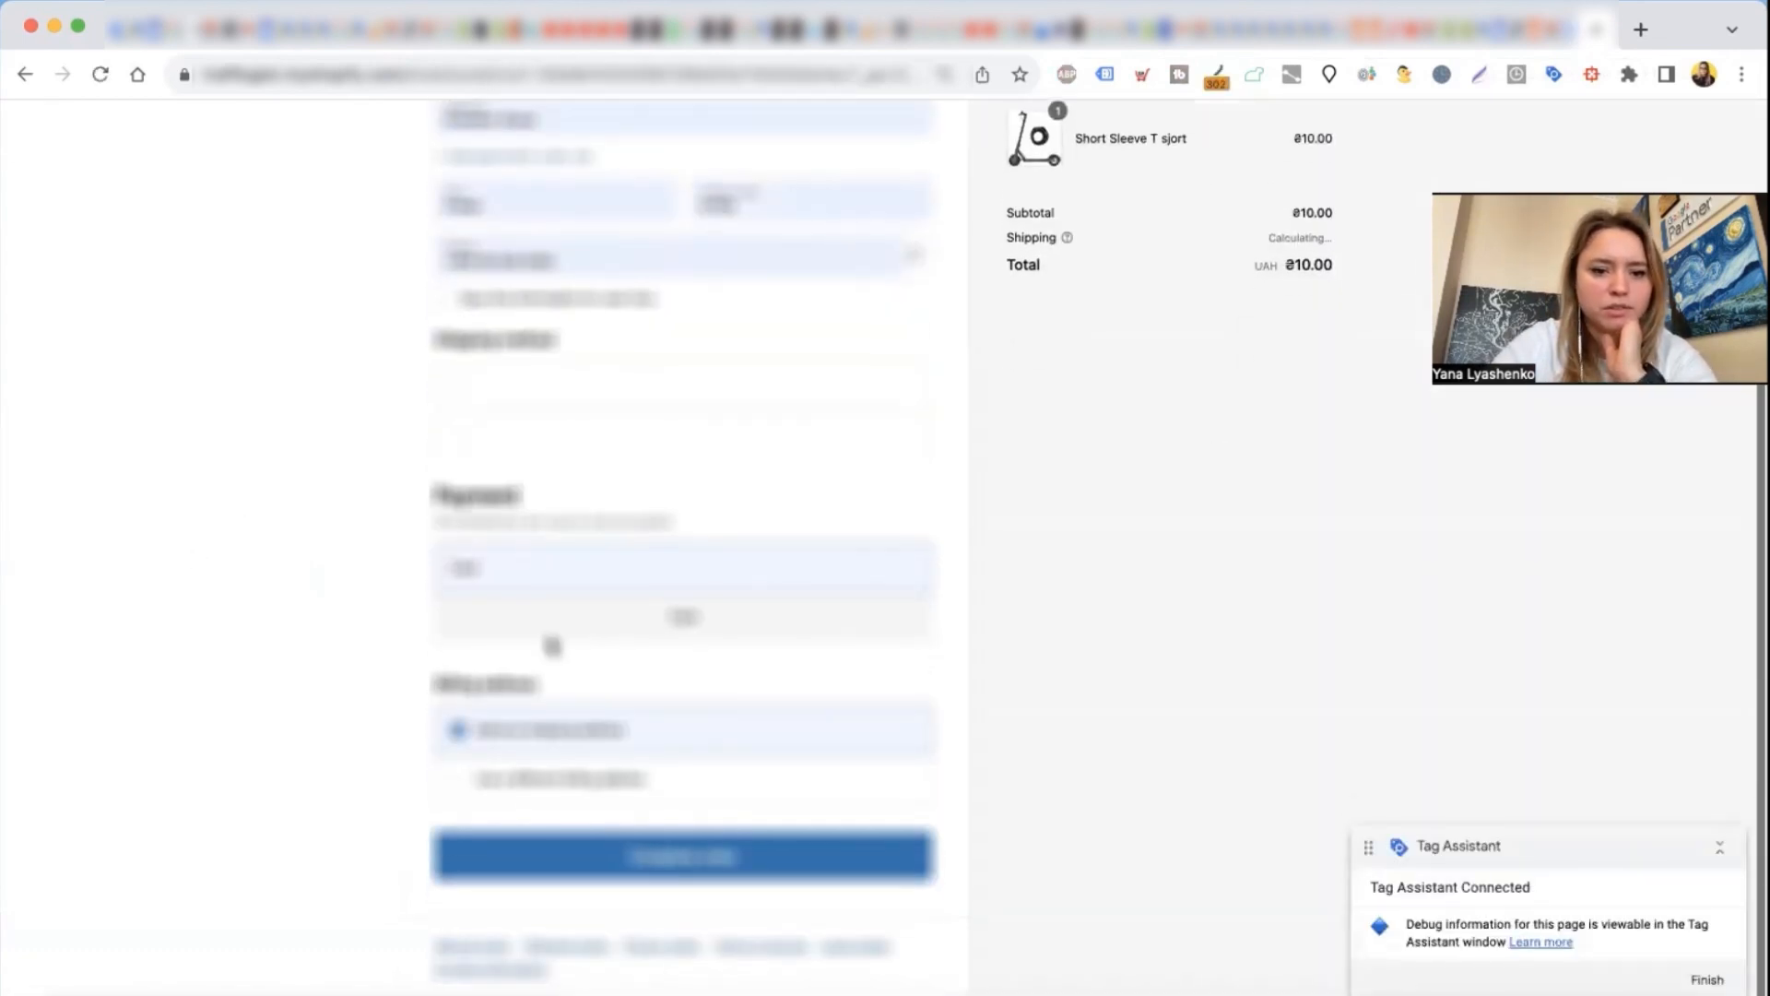
left_click(702, 889)
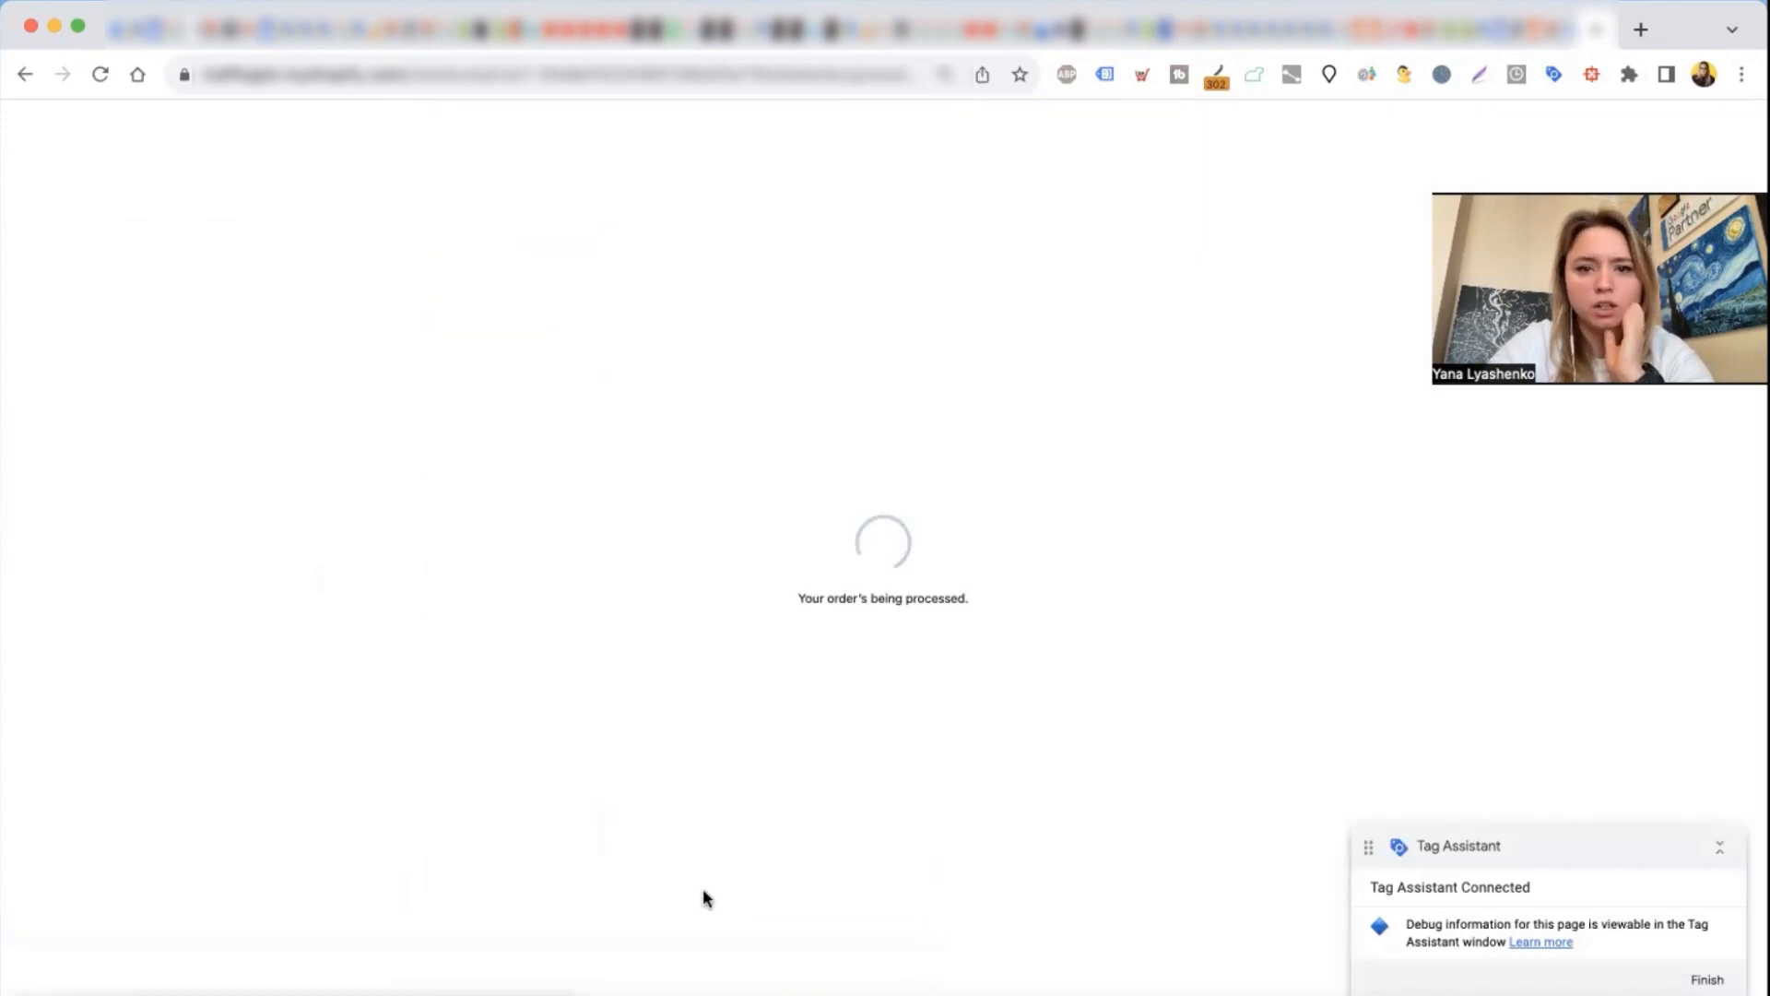
left_click(1594, 30)
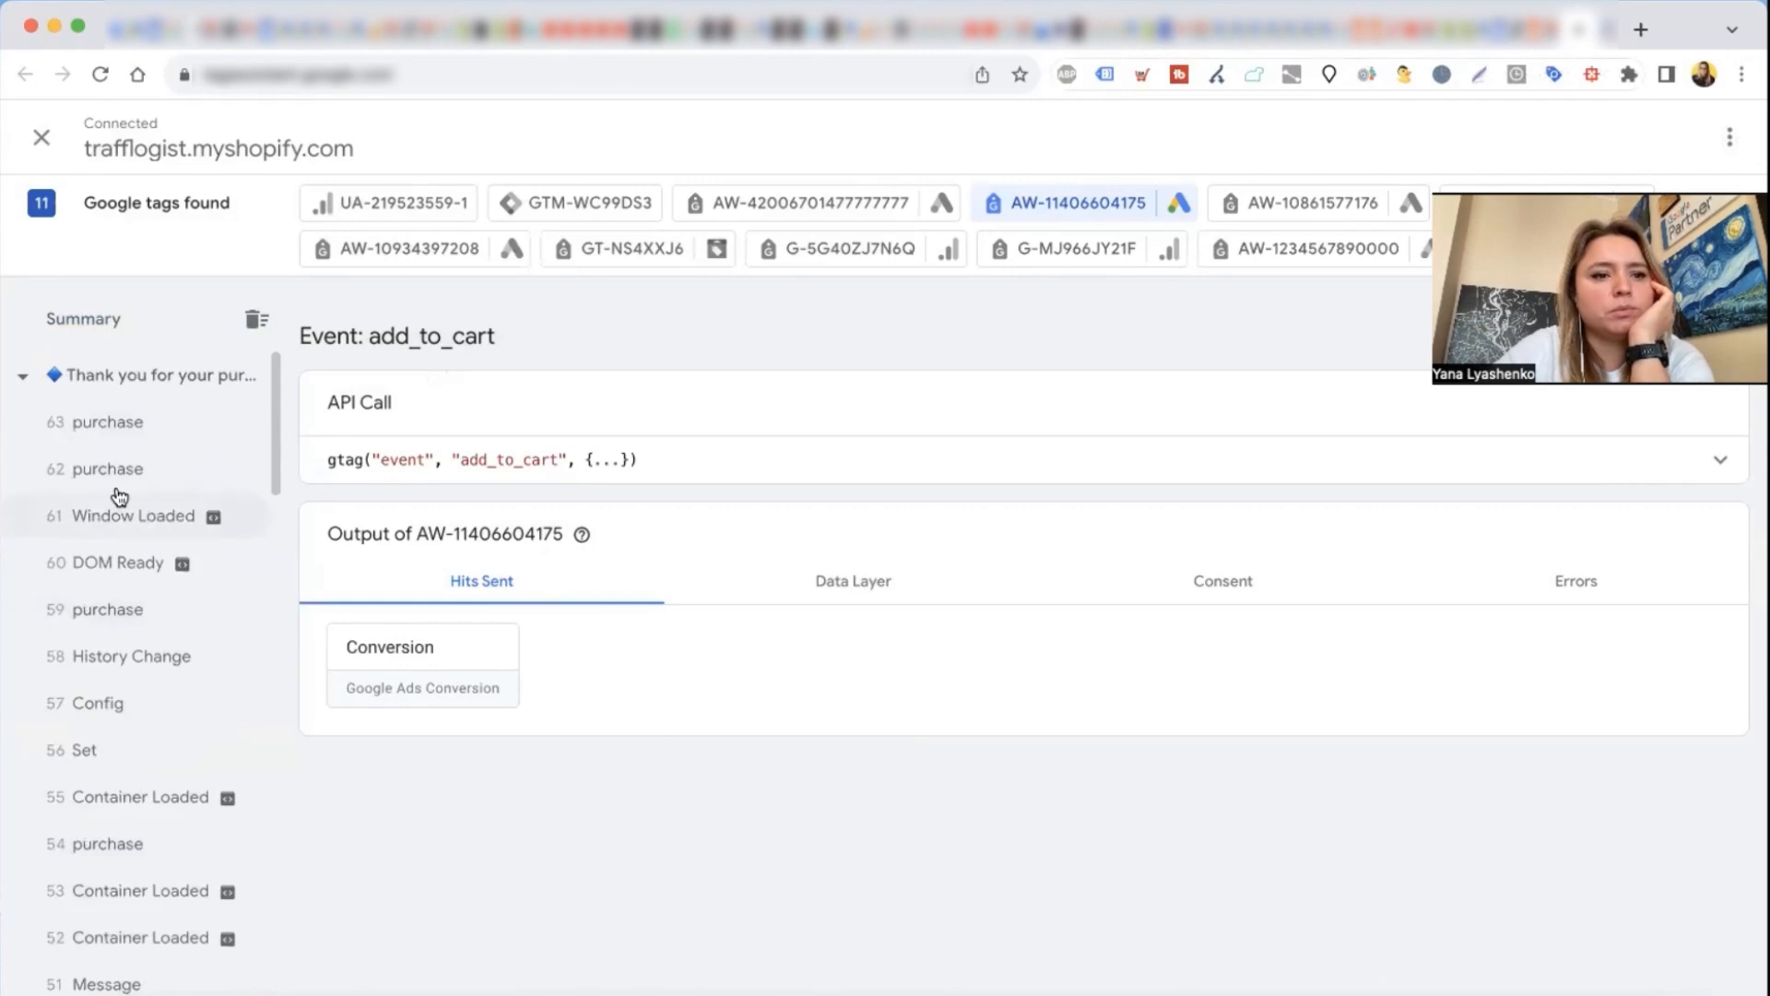
On the thank-you page, check purchase events 63, 62 and 59 for a Google Ads Conversion hit
left_click(166, 391)
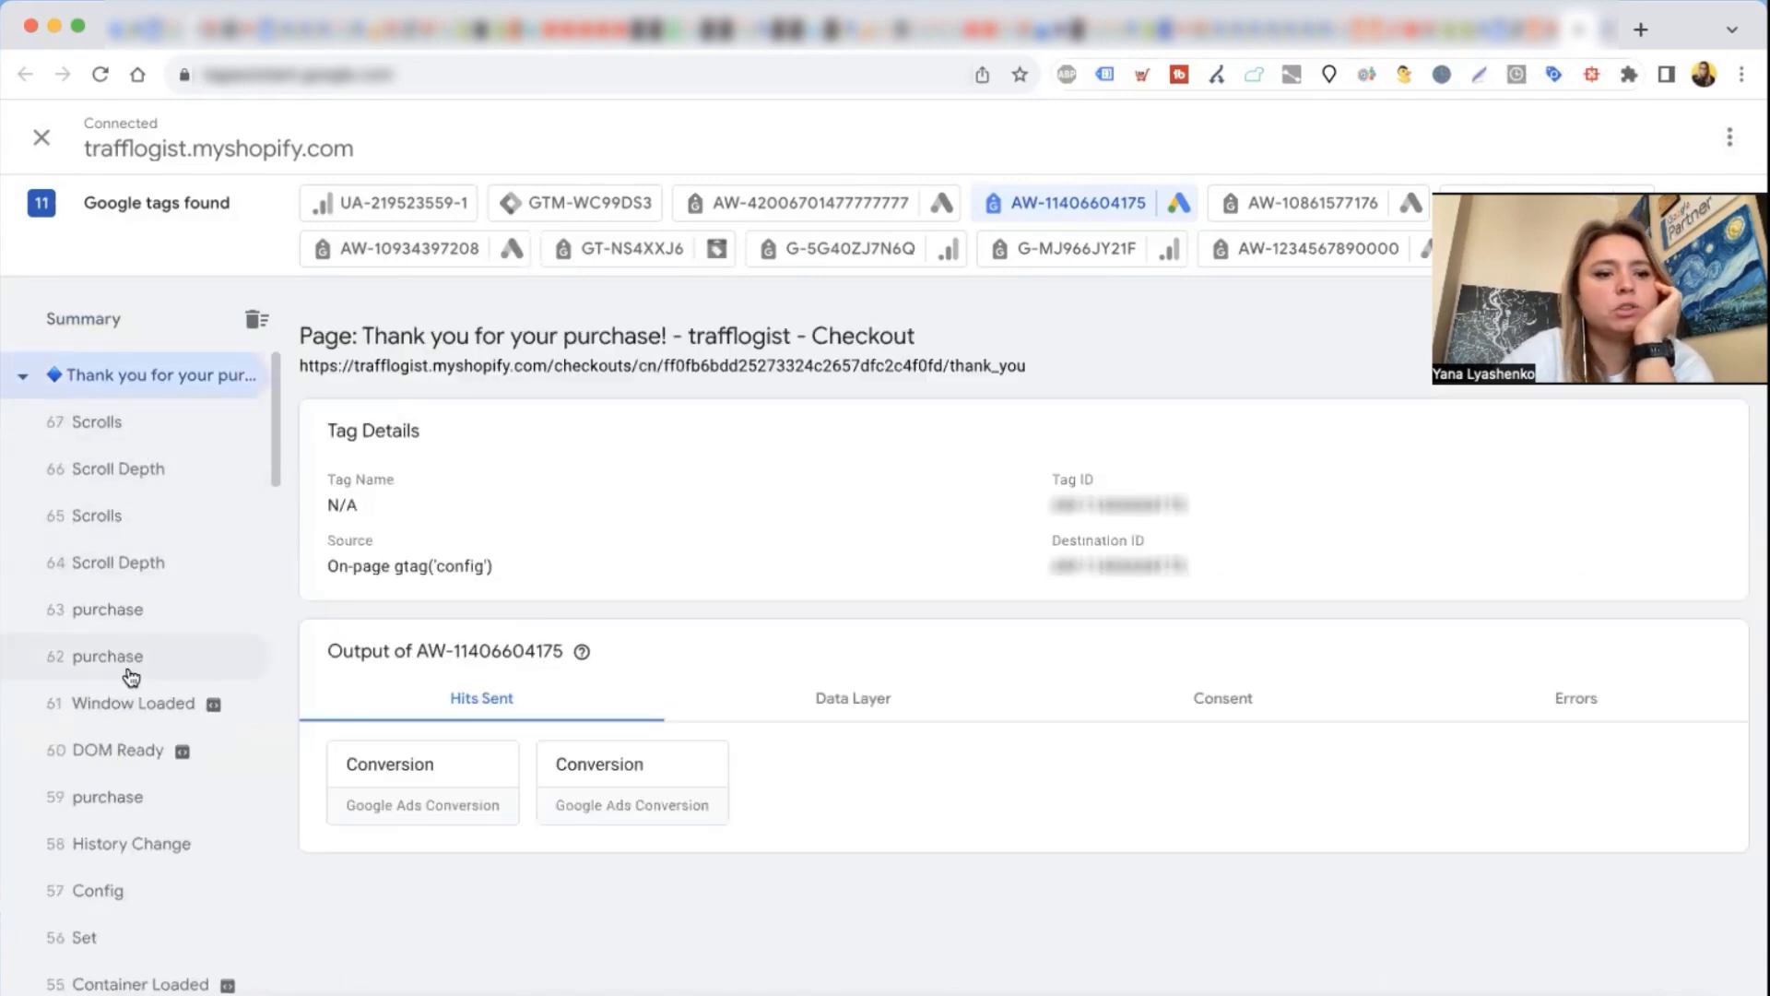
left_click(148, 631)
left_click(142, 657)
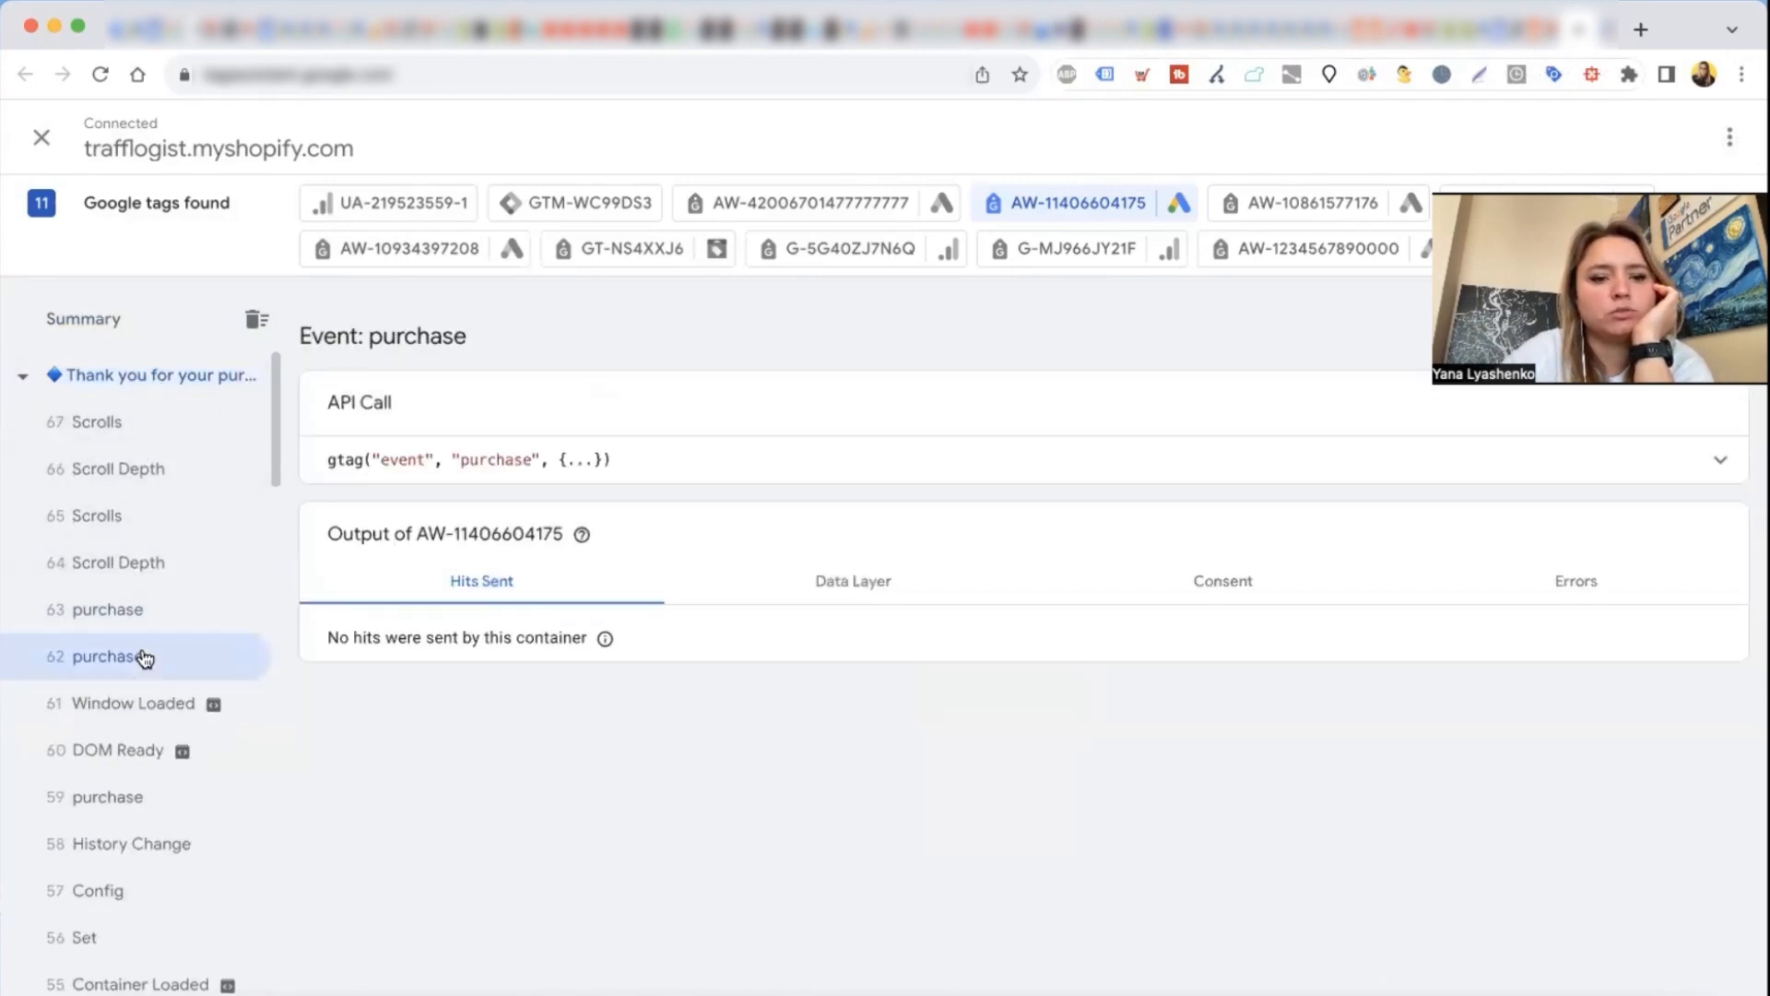
scroll(161, 682, "down", 3)
left_click(127, 640)
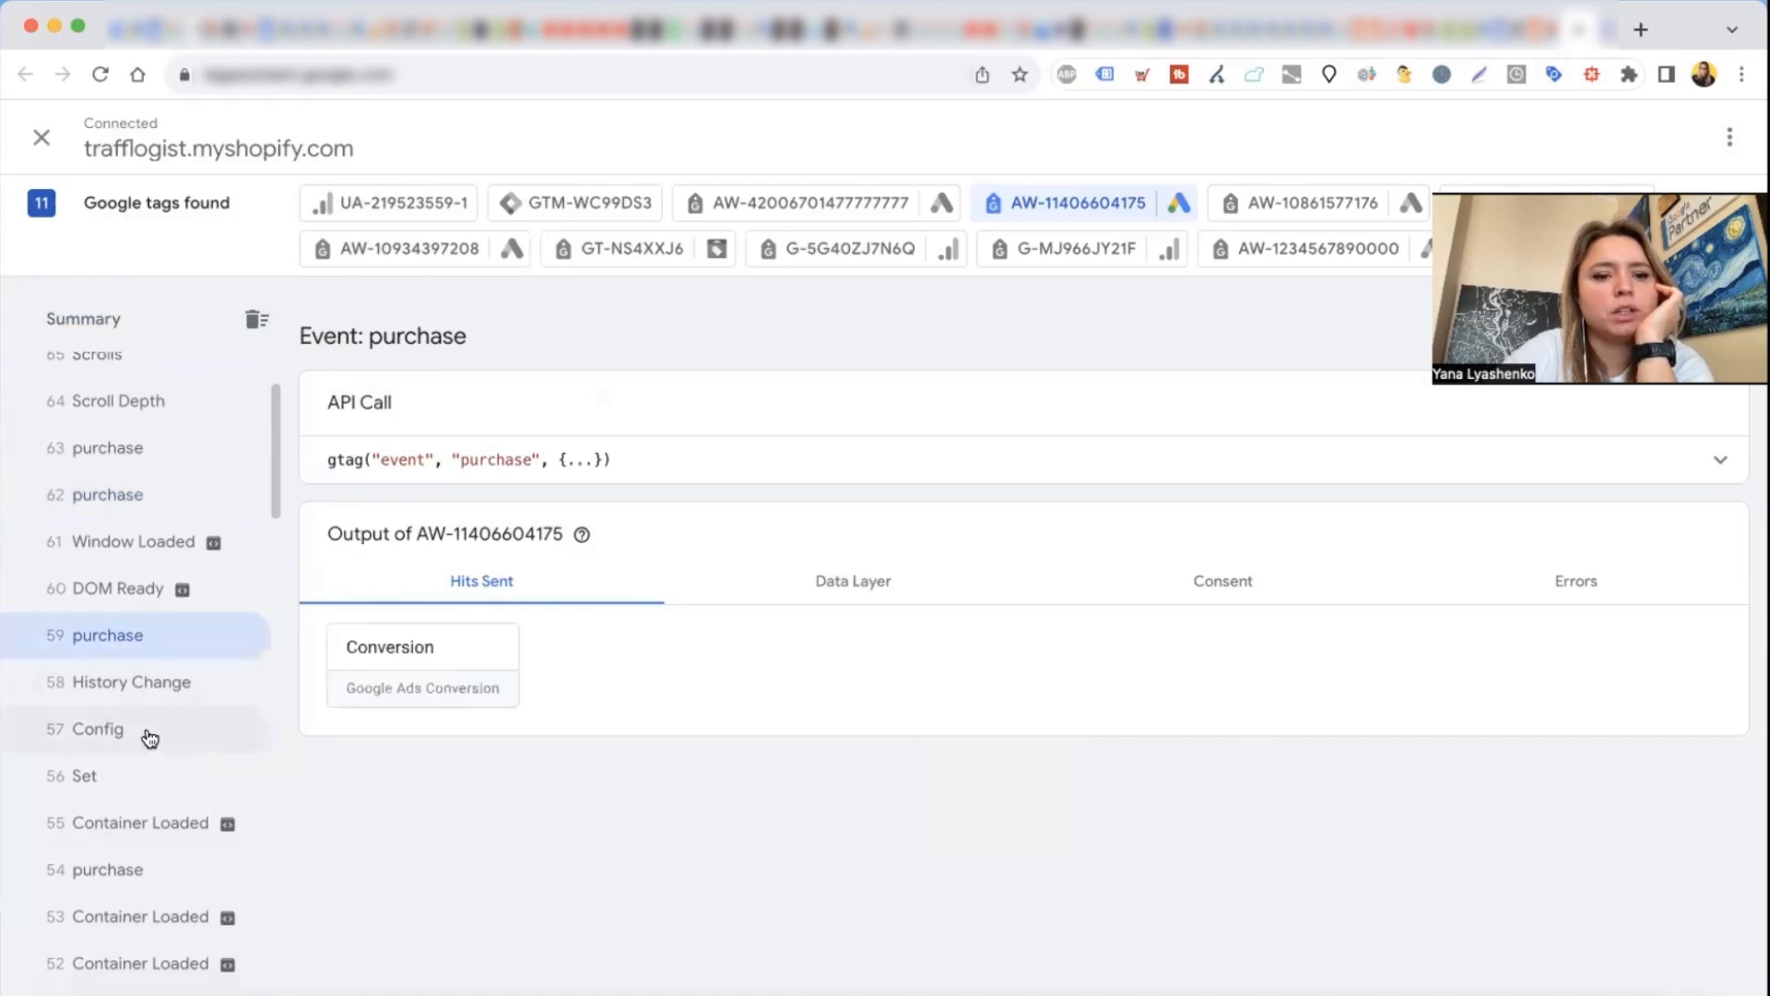
scroll(150, 663, "down", 2)
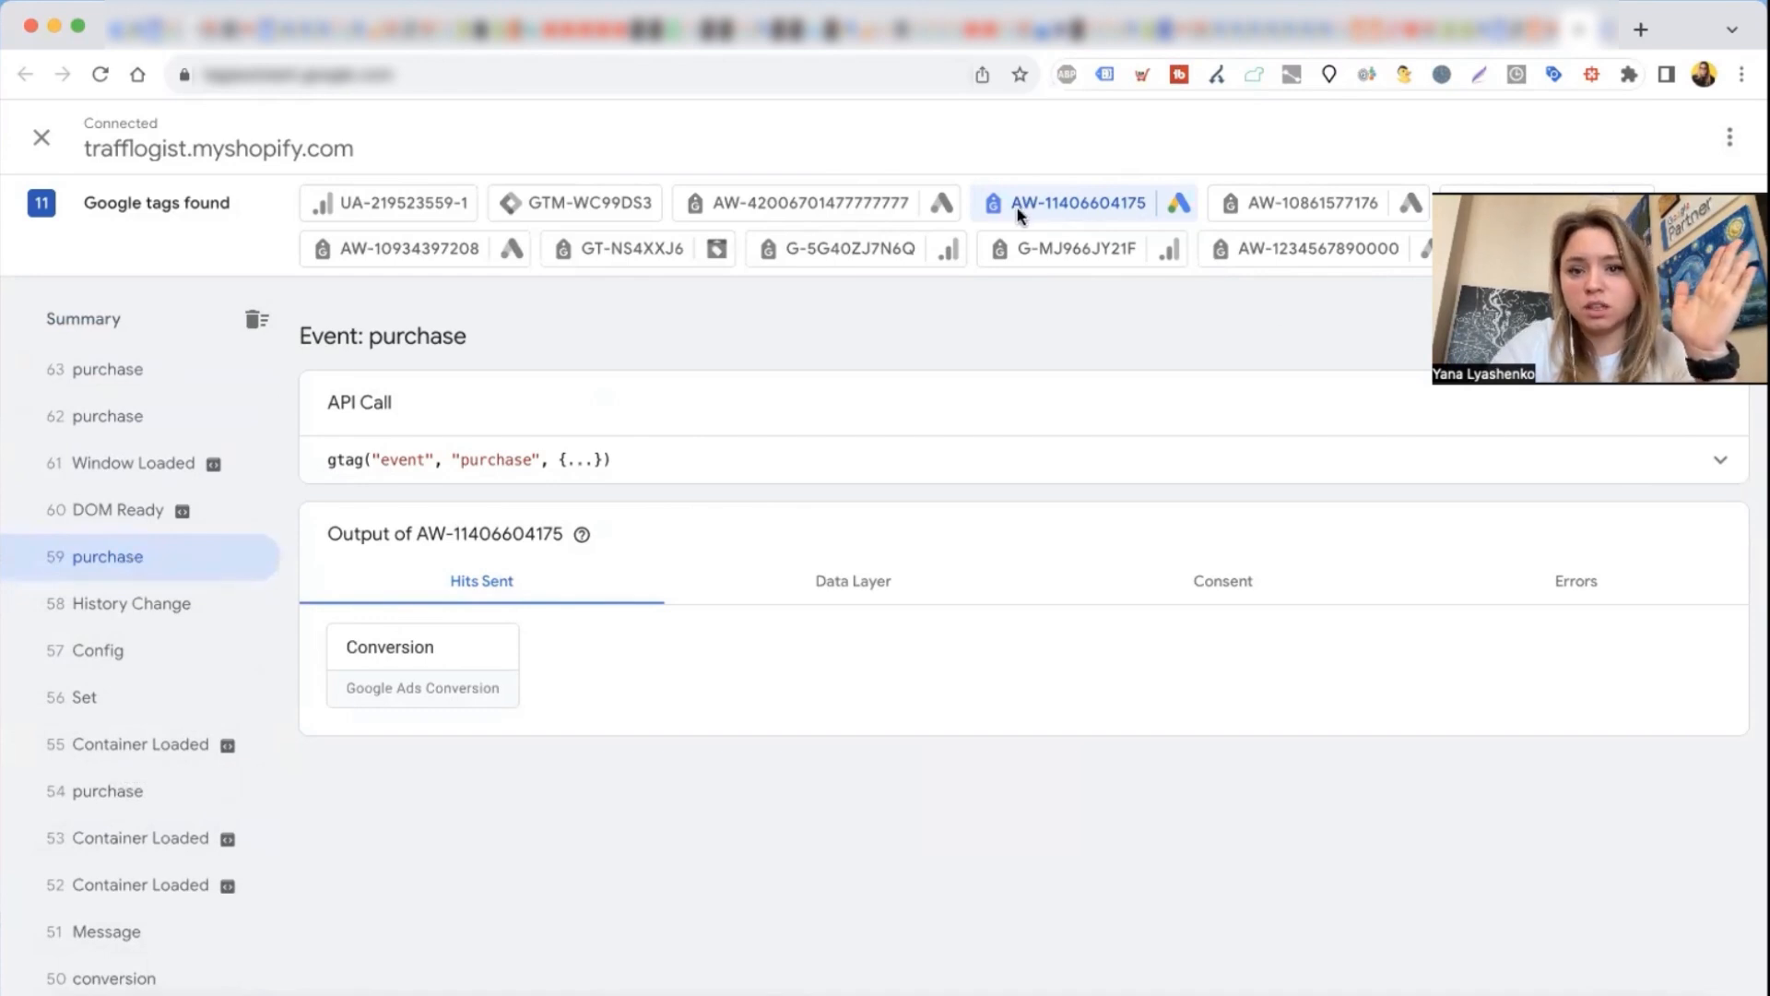
Review the Google Ads conversion hit's transaction ID, value, currency and item parameters
left_click(427, 656)
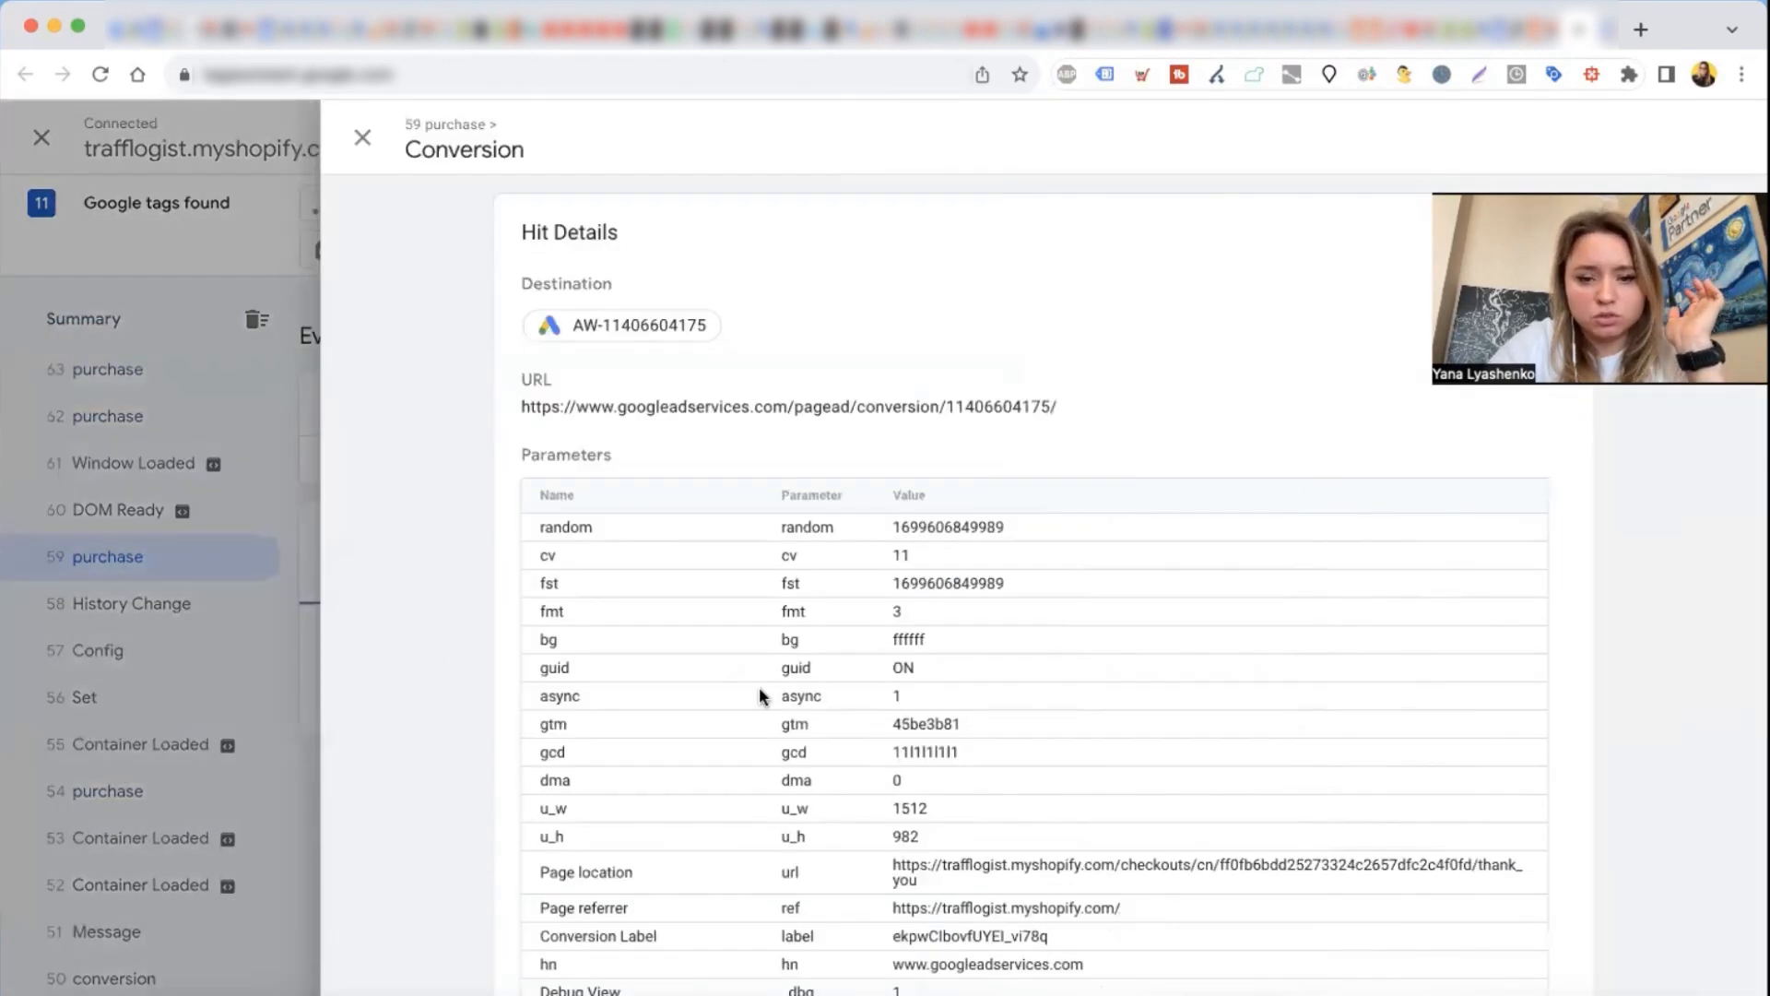
scroll(762, 695, "down", 10)
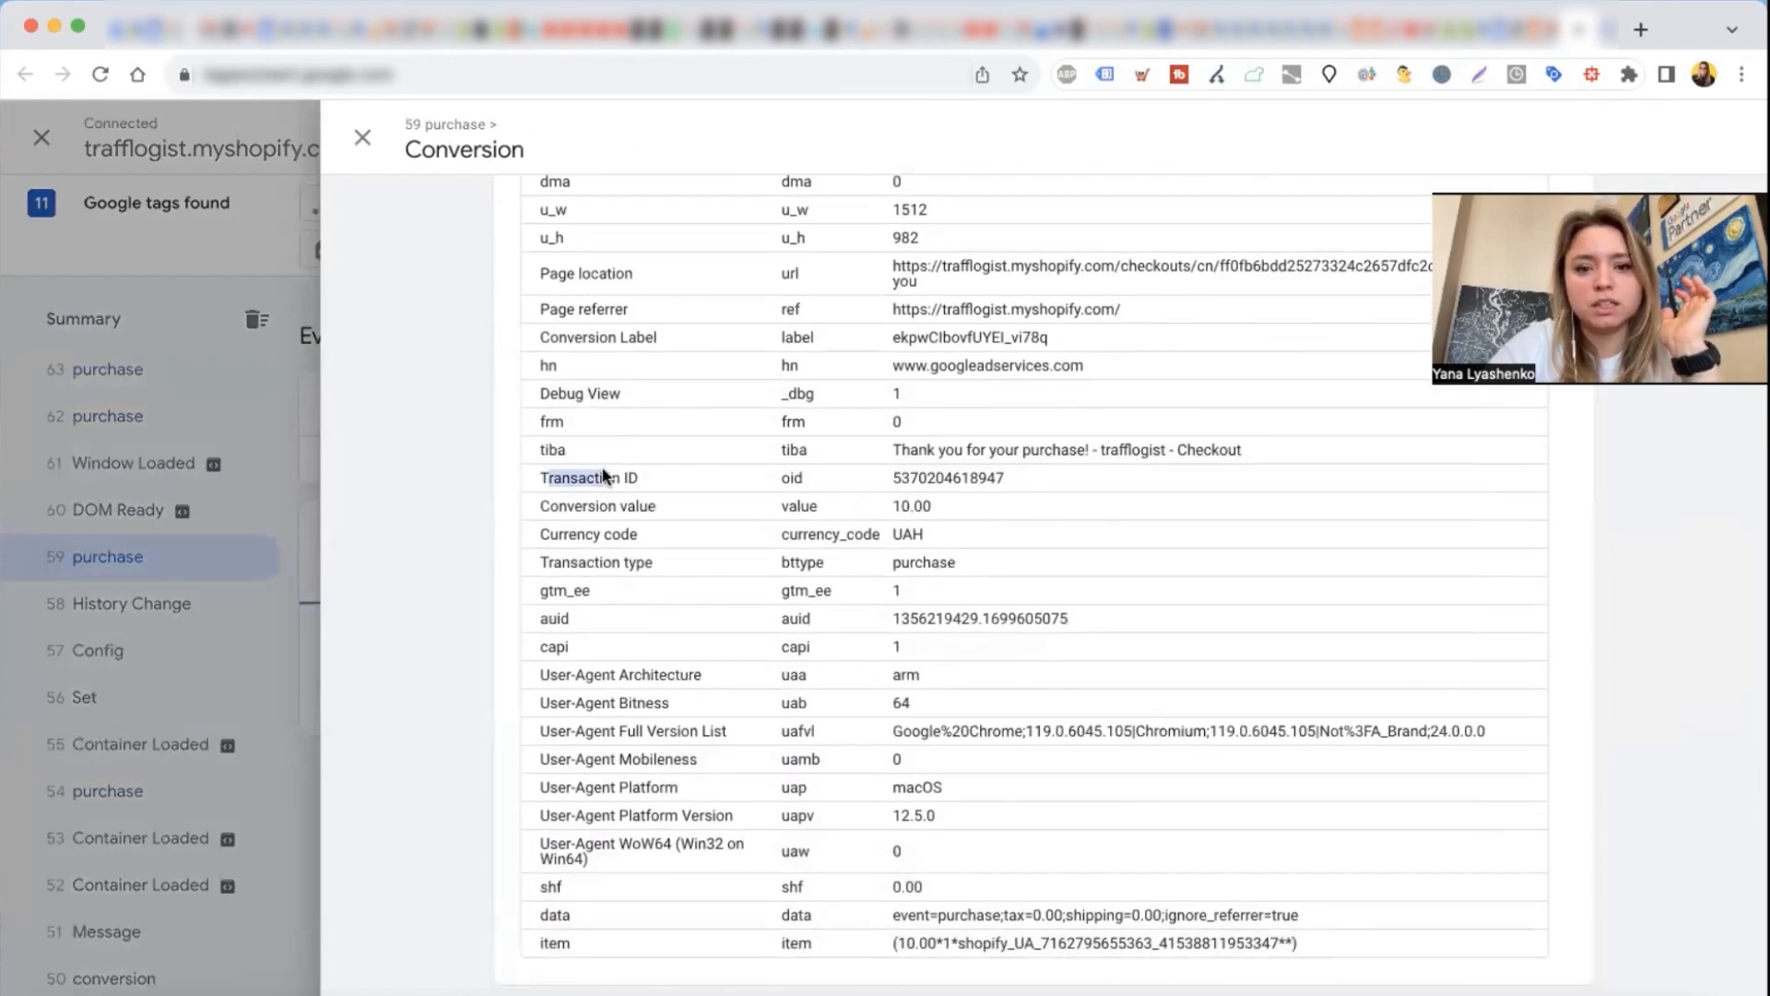
left_click_drag(604, 476, 1016, 477)
double_click(978, 478)
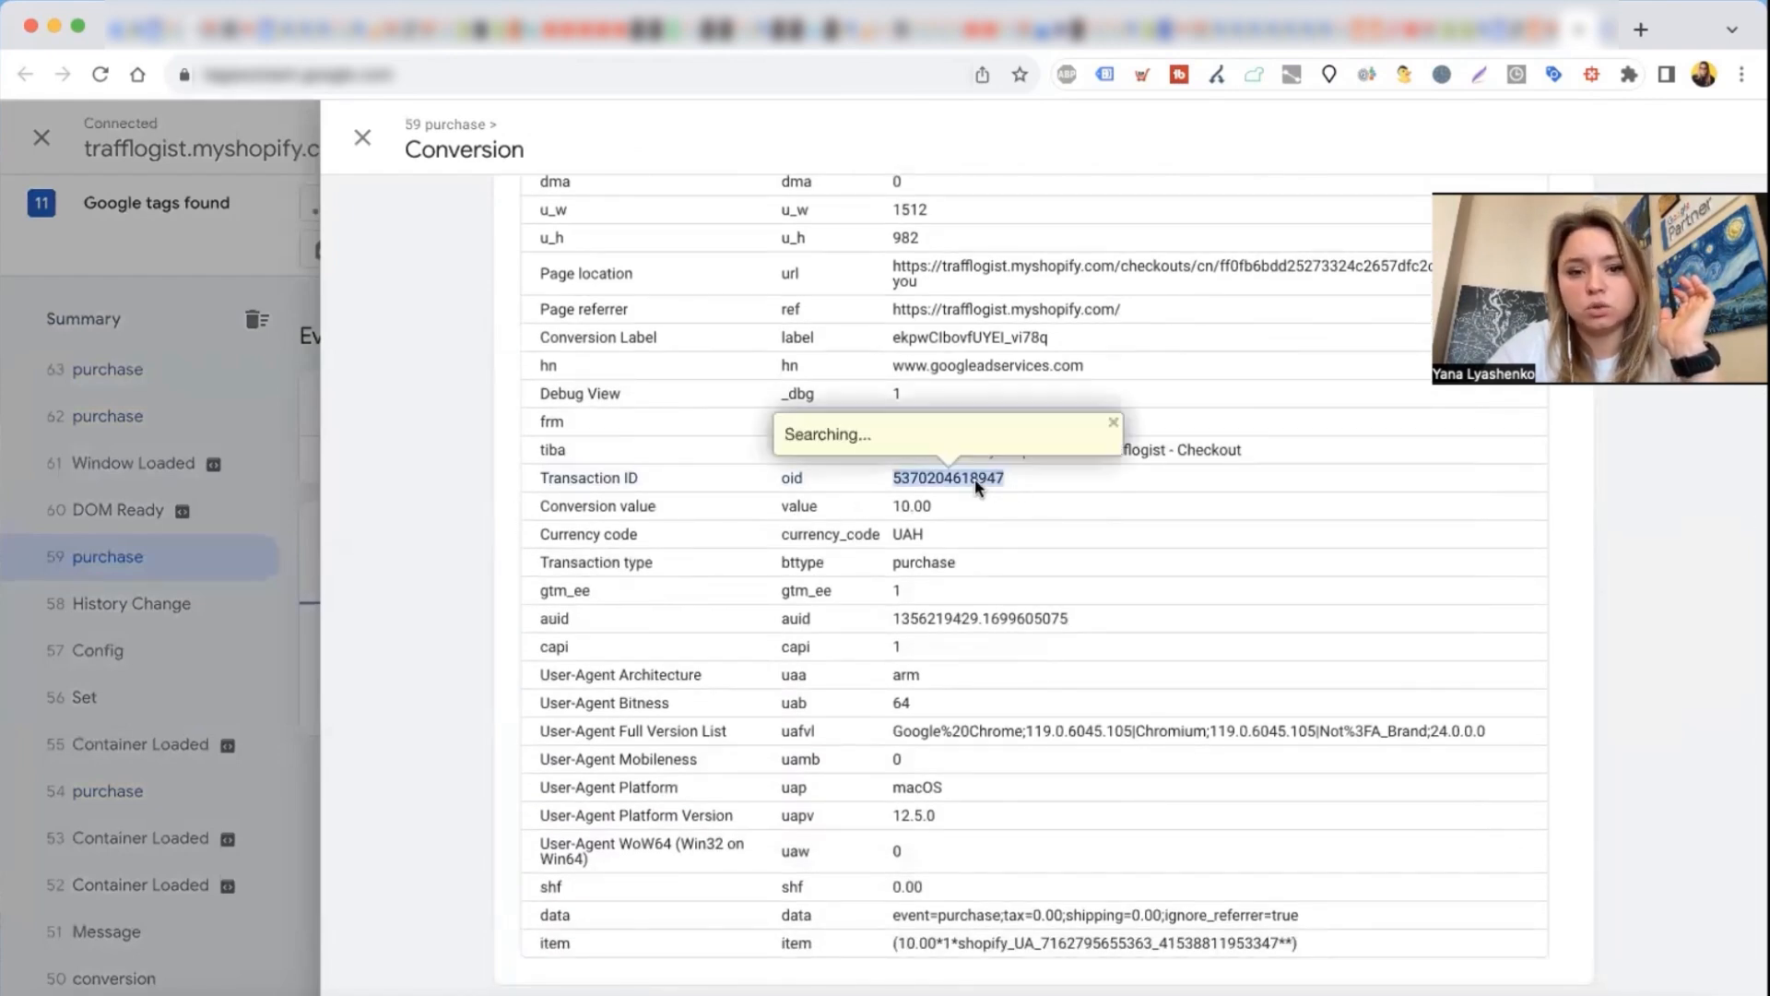
left_click(944, 501)
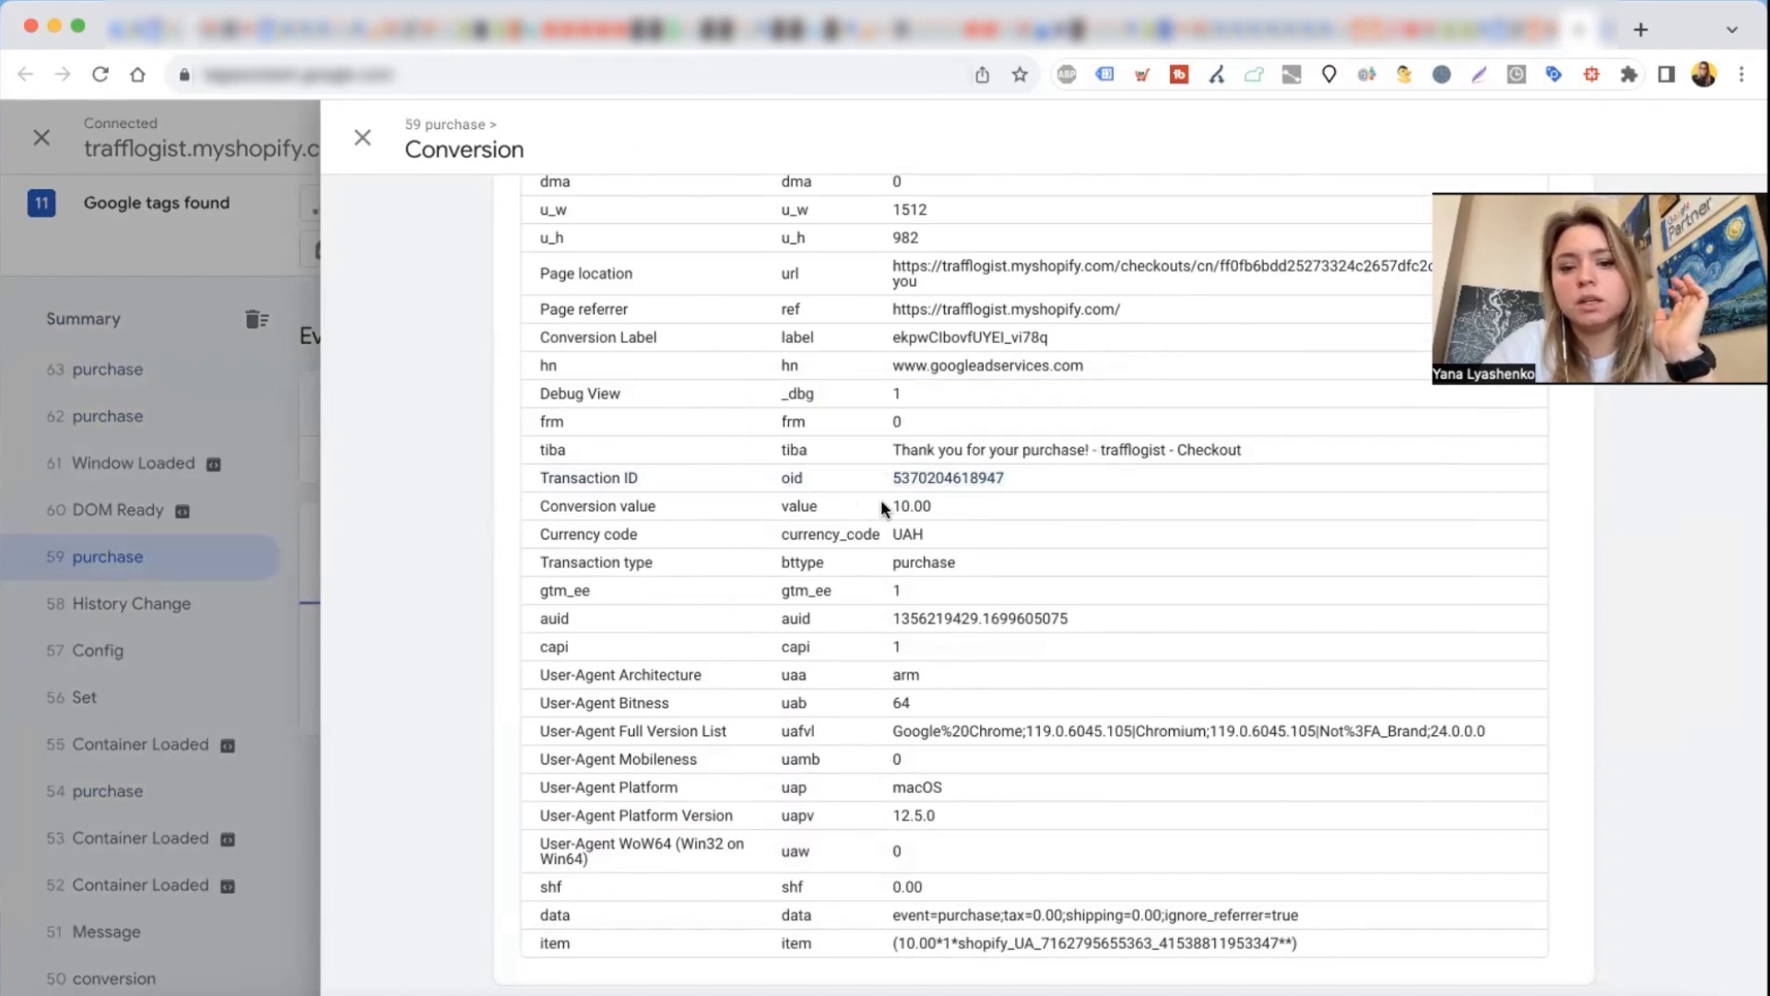
left_click_drag(893, 533, 947, 536)
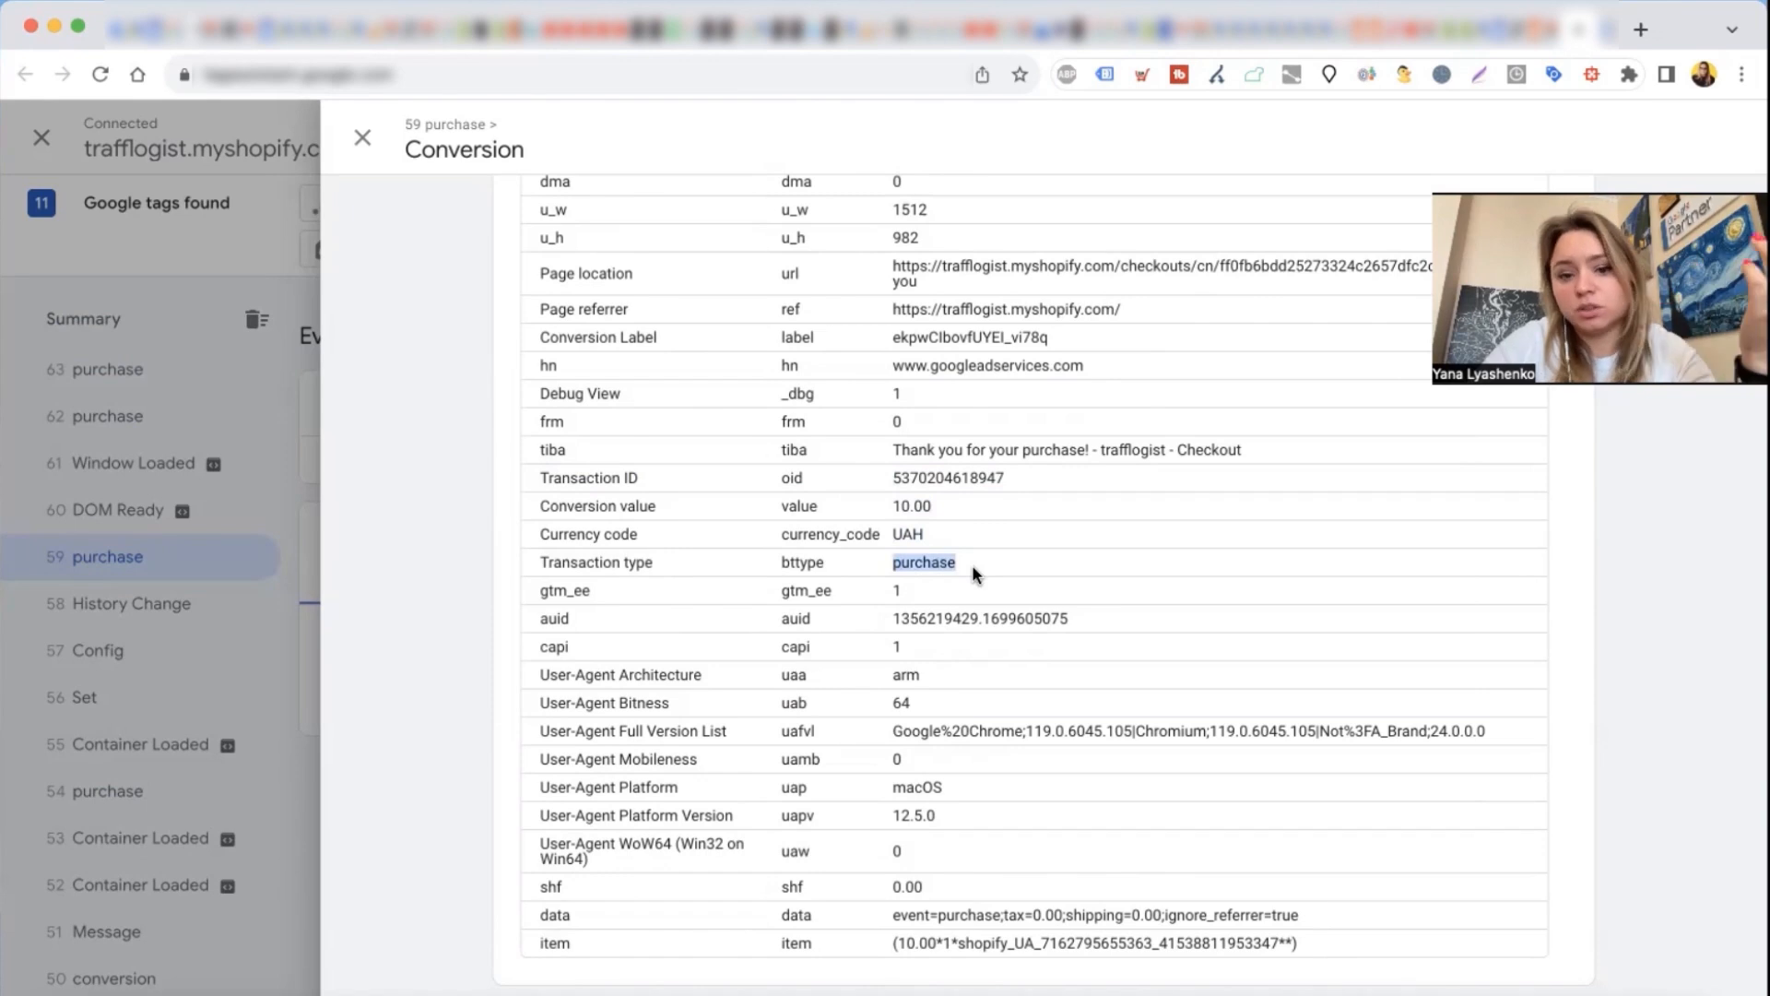
left_click_drag(933, 945, 1264, 945)
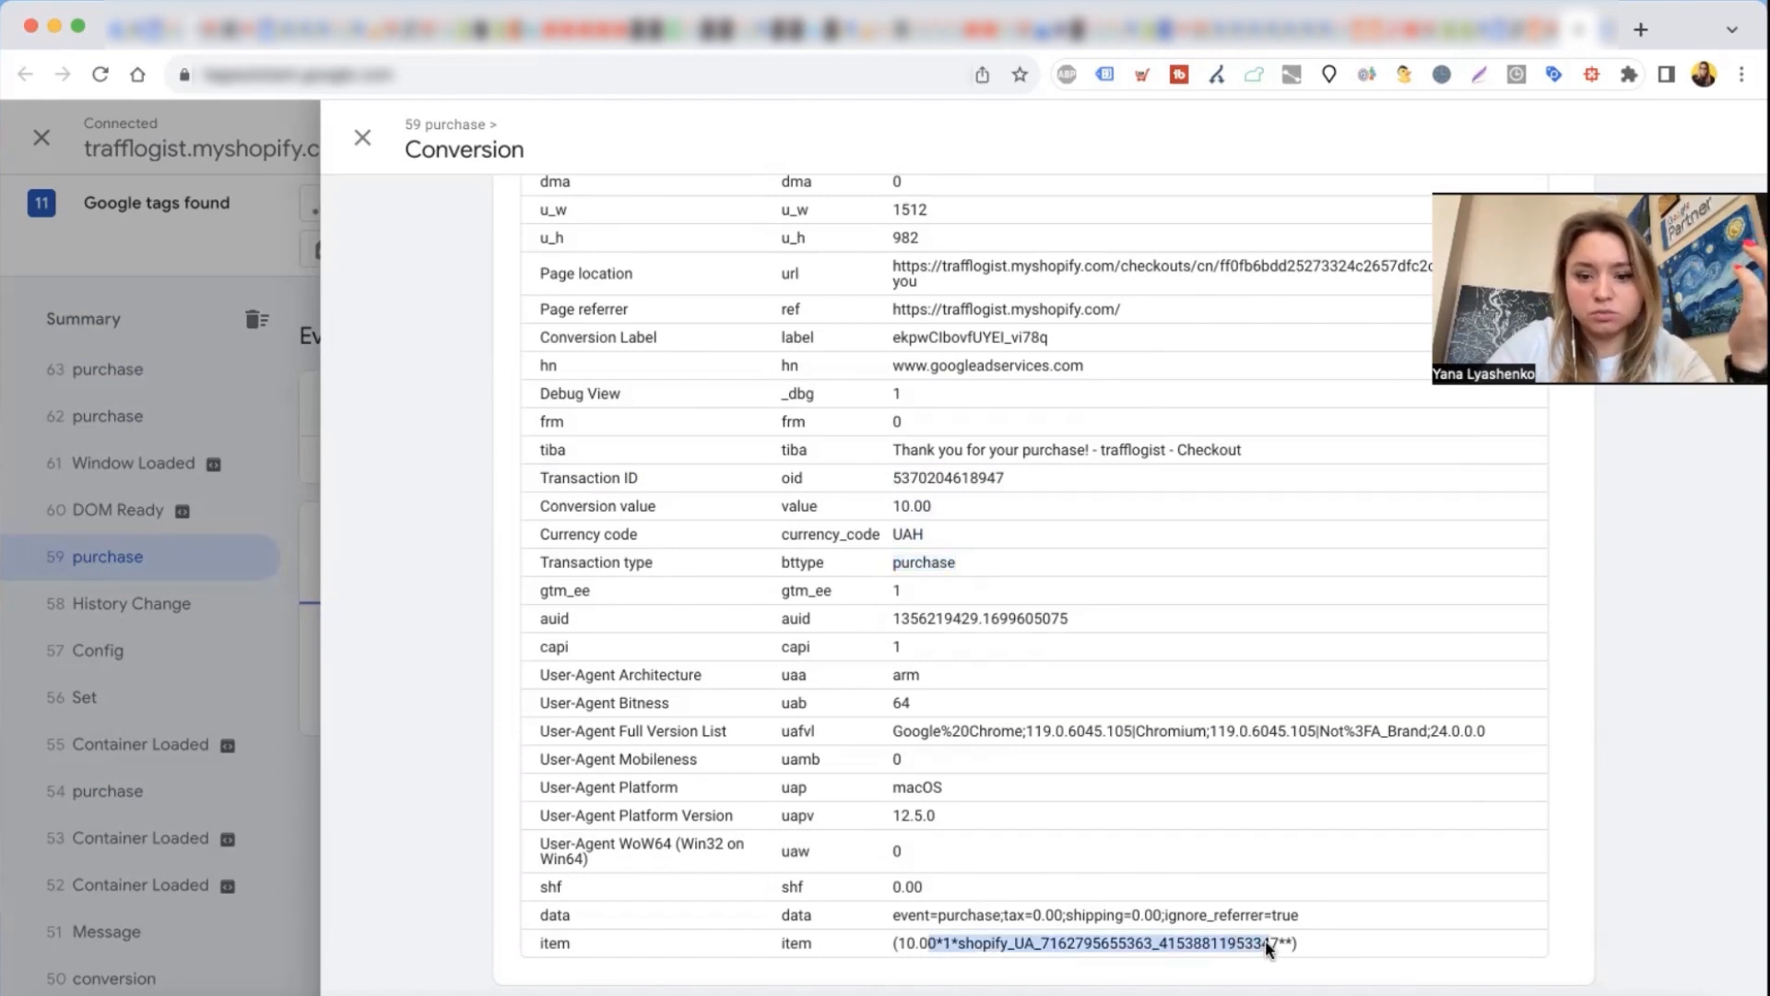
left_click_drag(975, 915, 1263, 949)
left_click(1132, 963)
left_click_drag(953, 942, 1327, 954)
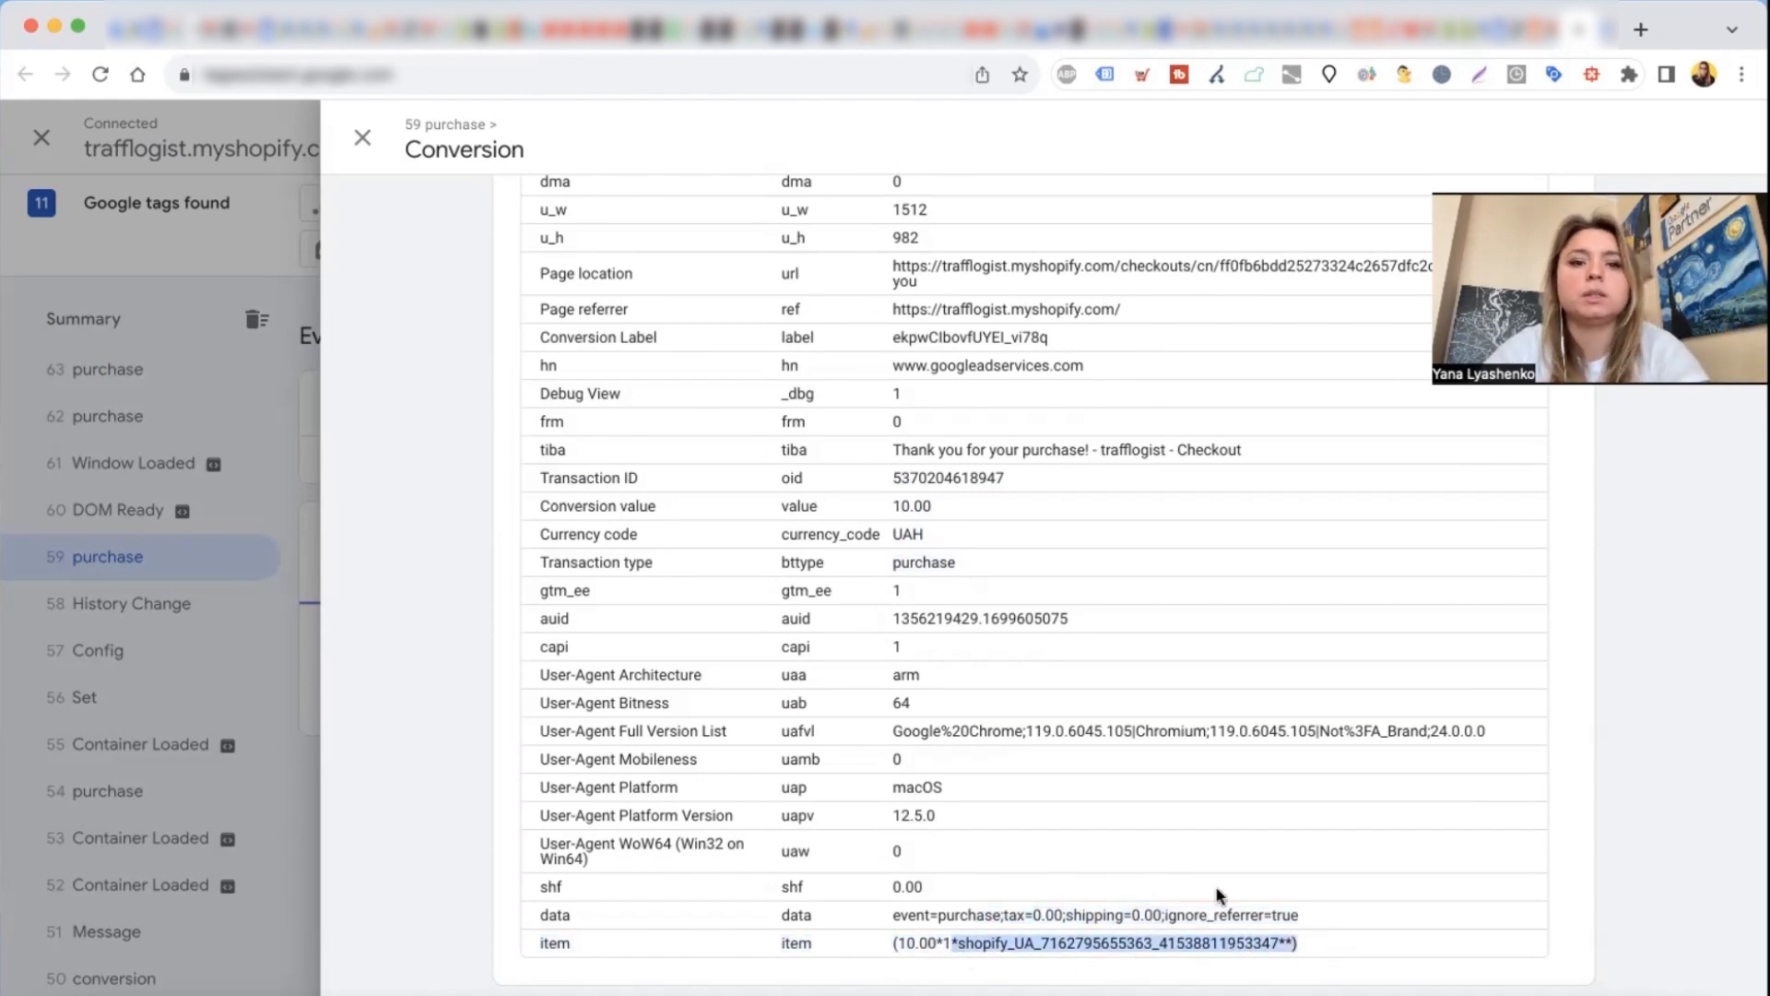
Show the purchase event's data layer: value 10.00 UAH with one Short Sleeve T sjort item
left_click(364, 131)
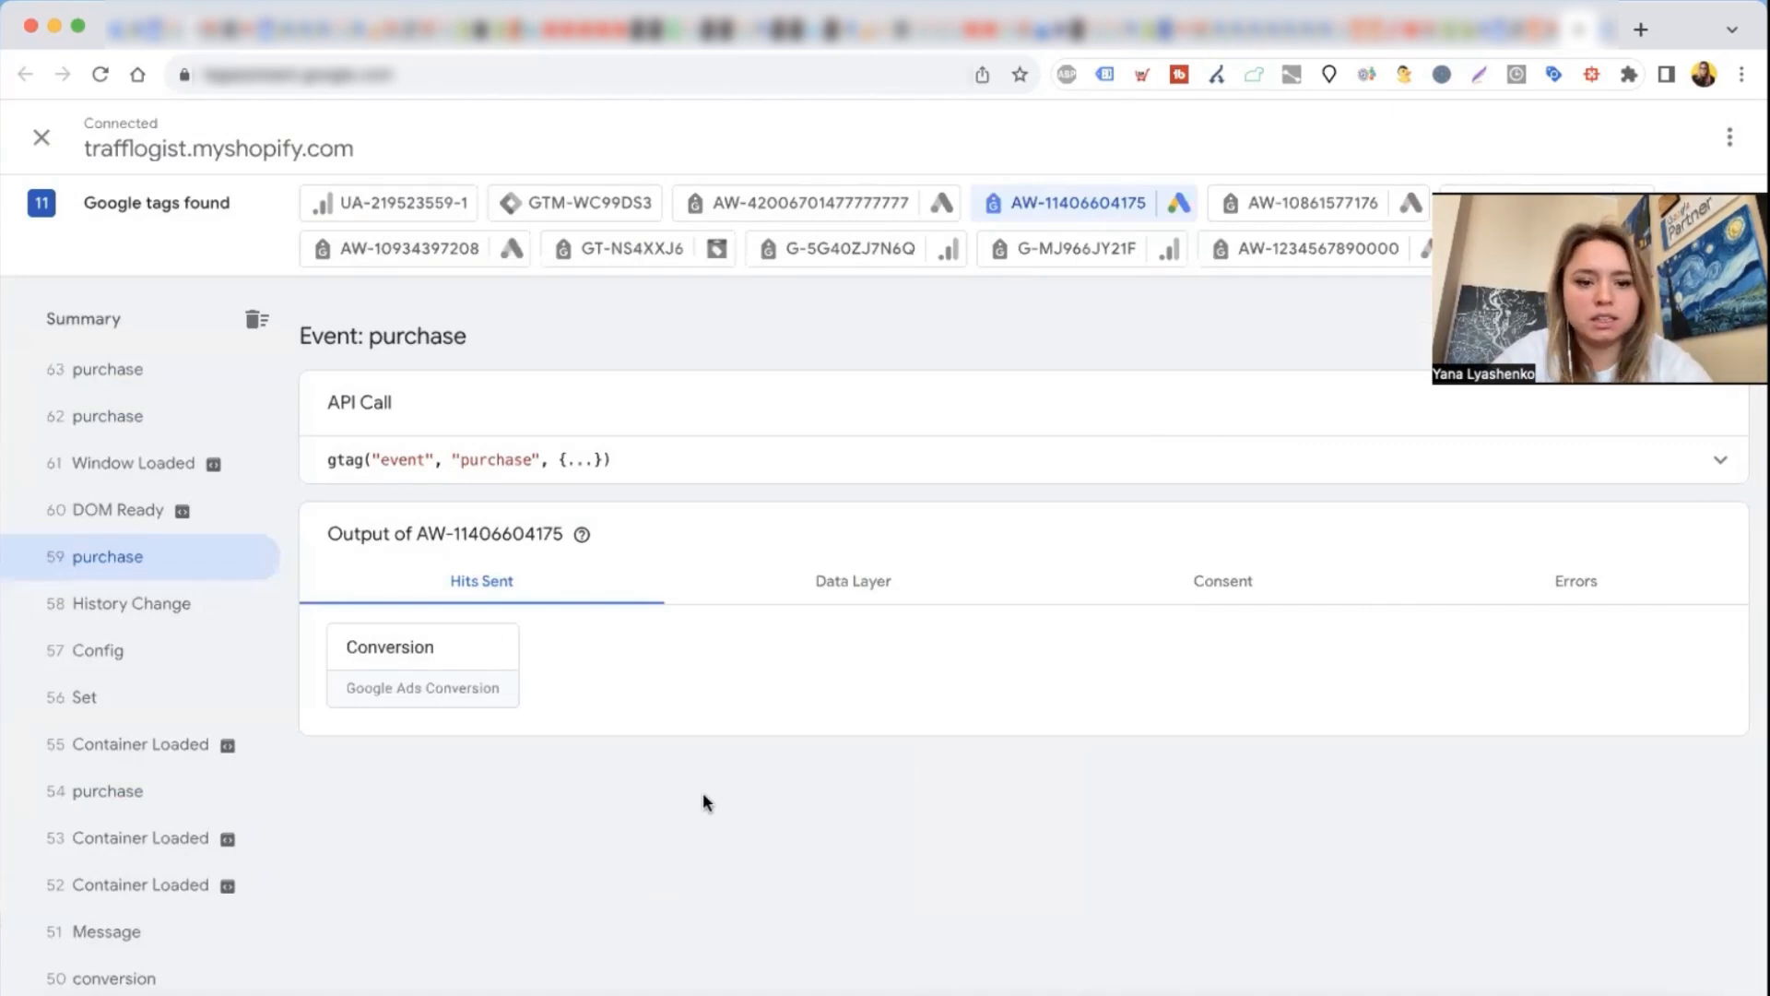
left_click(857, 588)
scroll(729, 719, "down", 4)
scroll(621, 818, "down", 2)
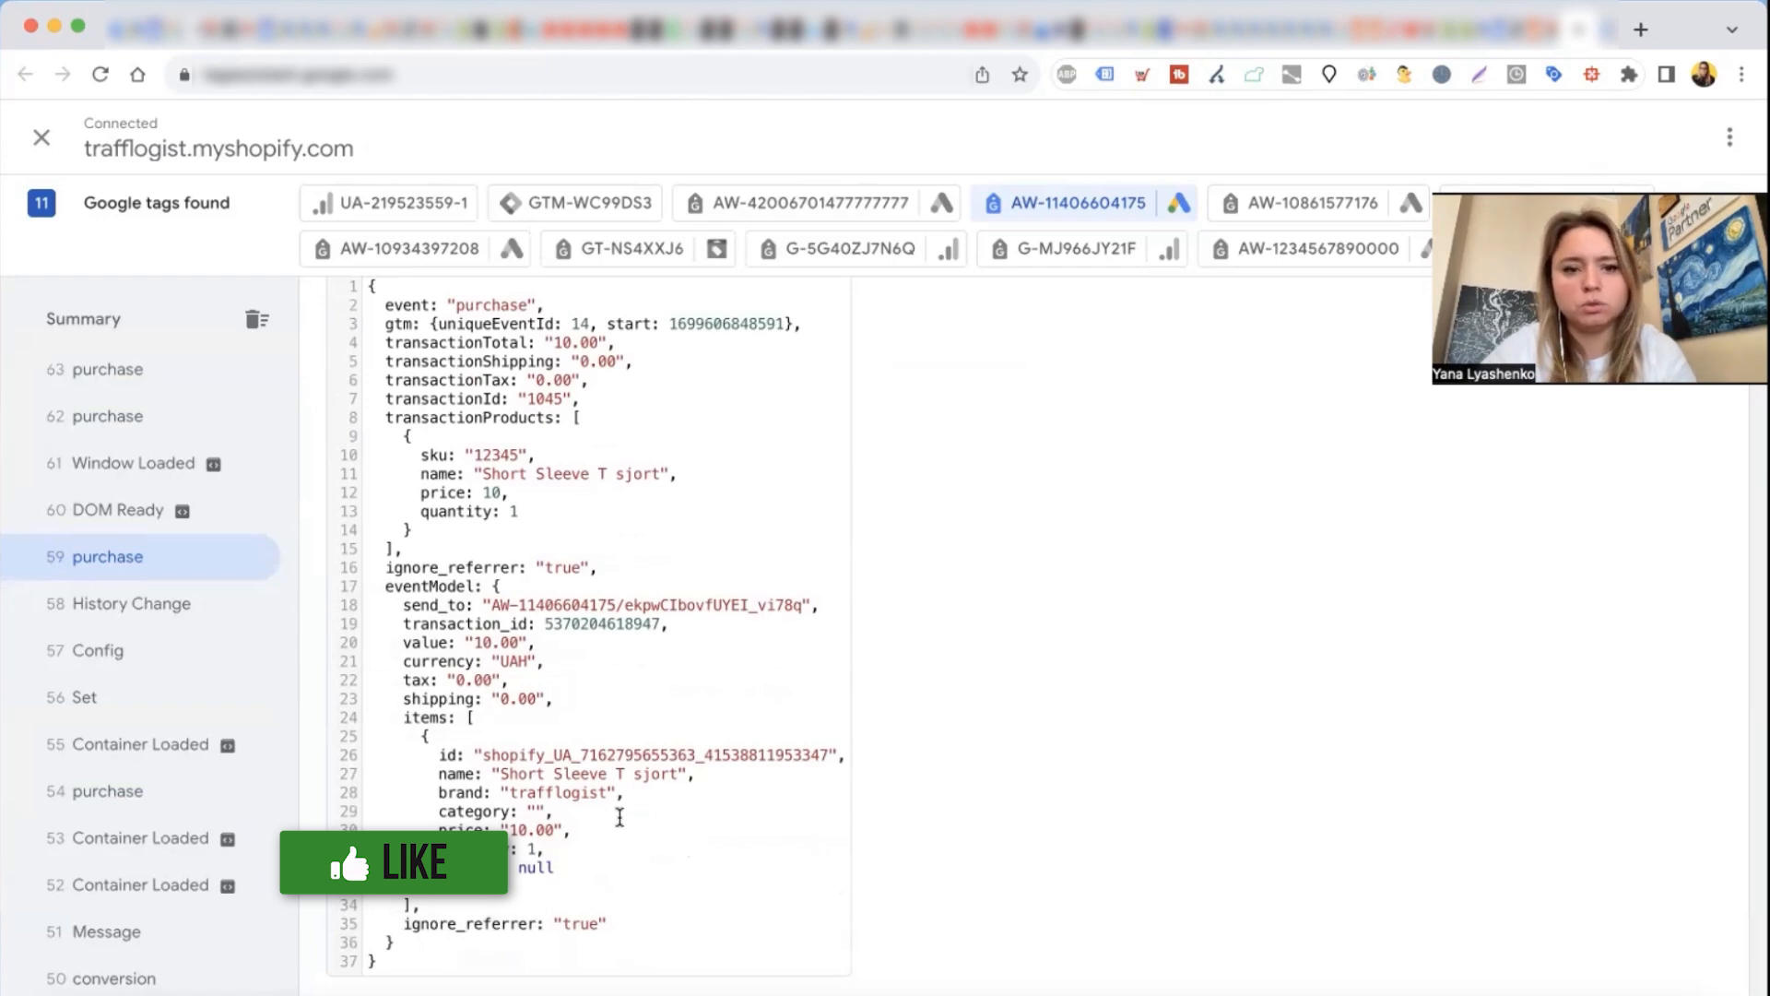
scroll(619, 817, "up", 5)
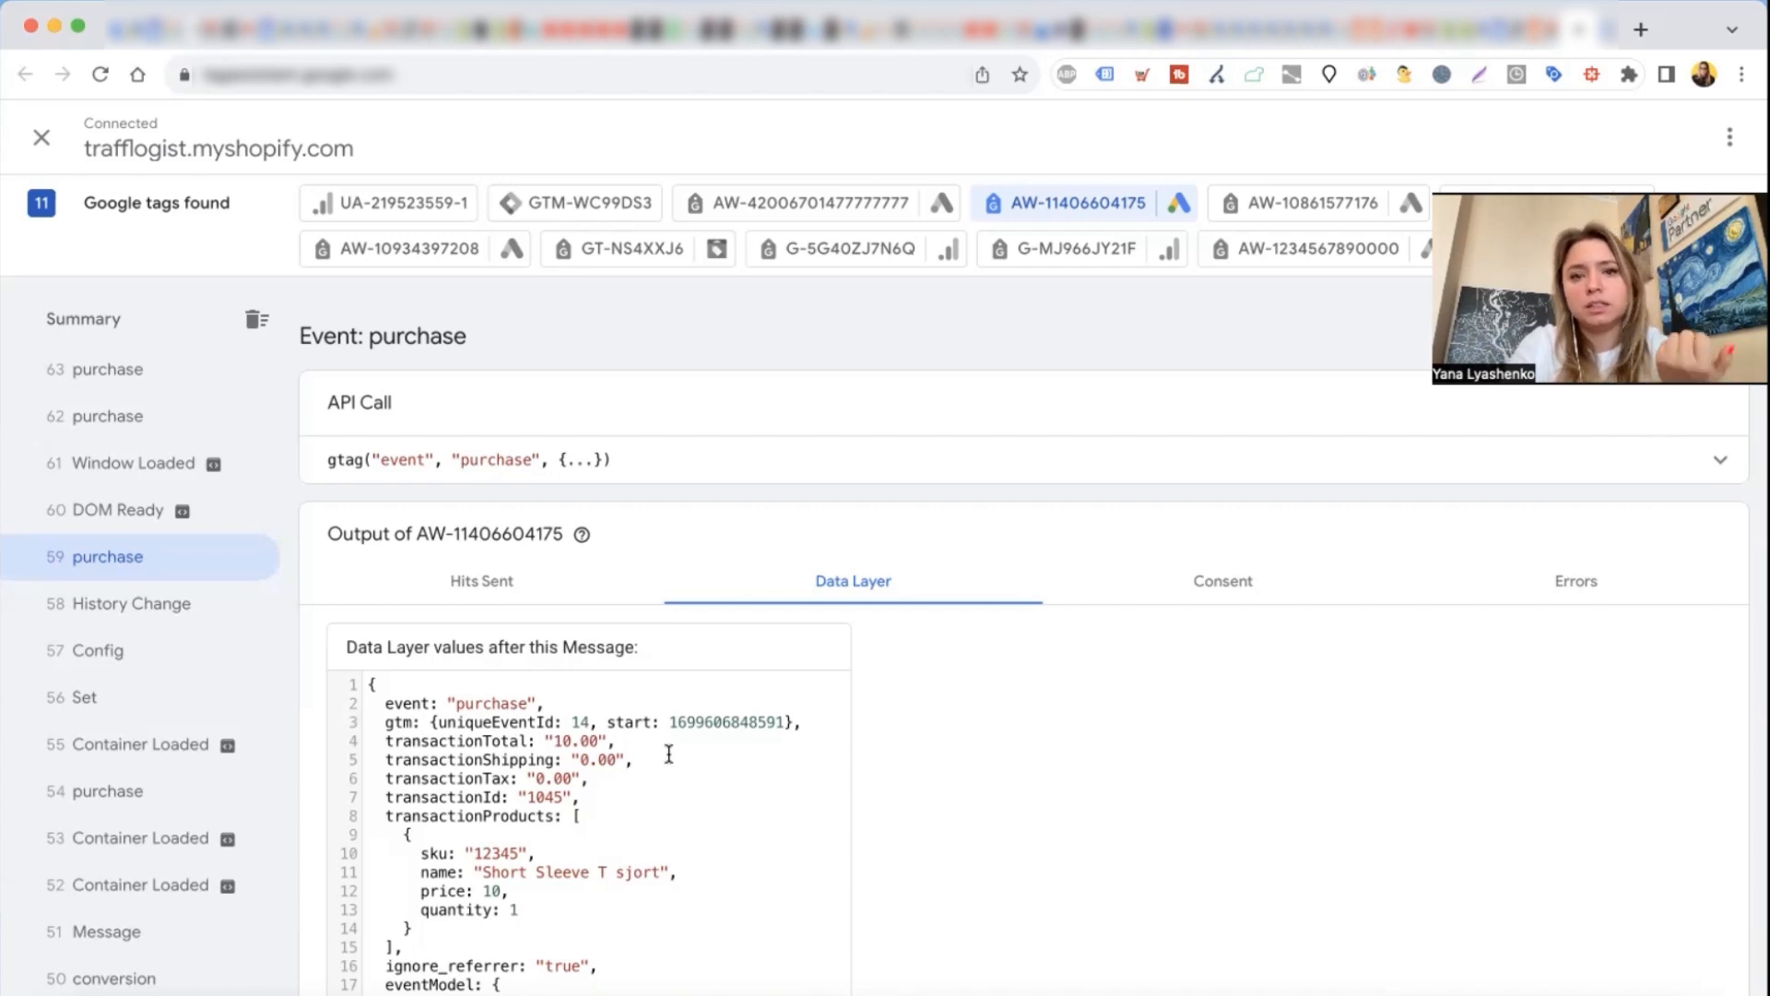
Check the Google Ads campaigns overview (1 unverified, 6 inactive conversion actions), then return to Shopify
left_click(1487, 35)
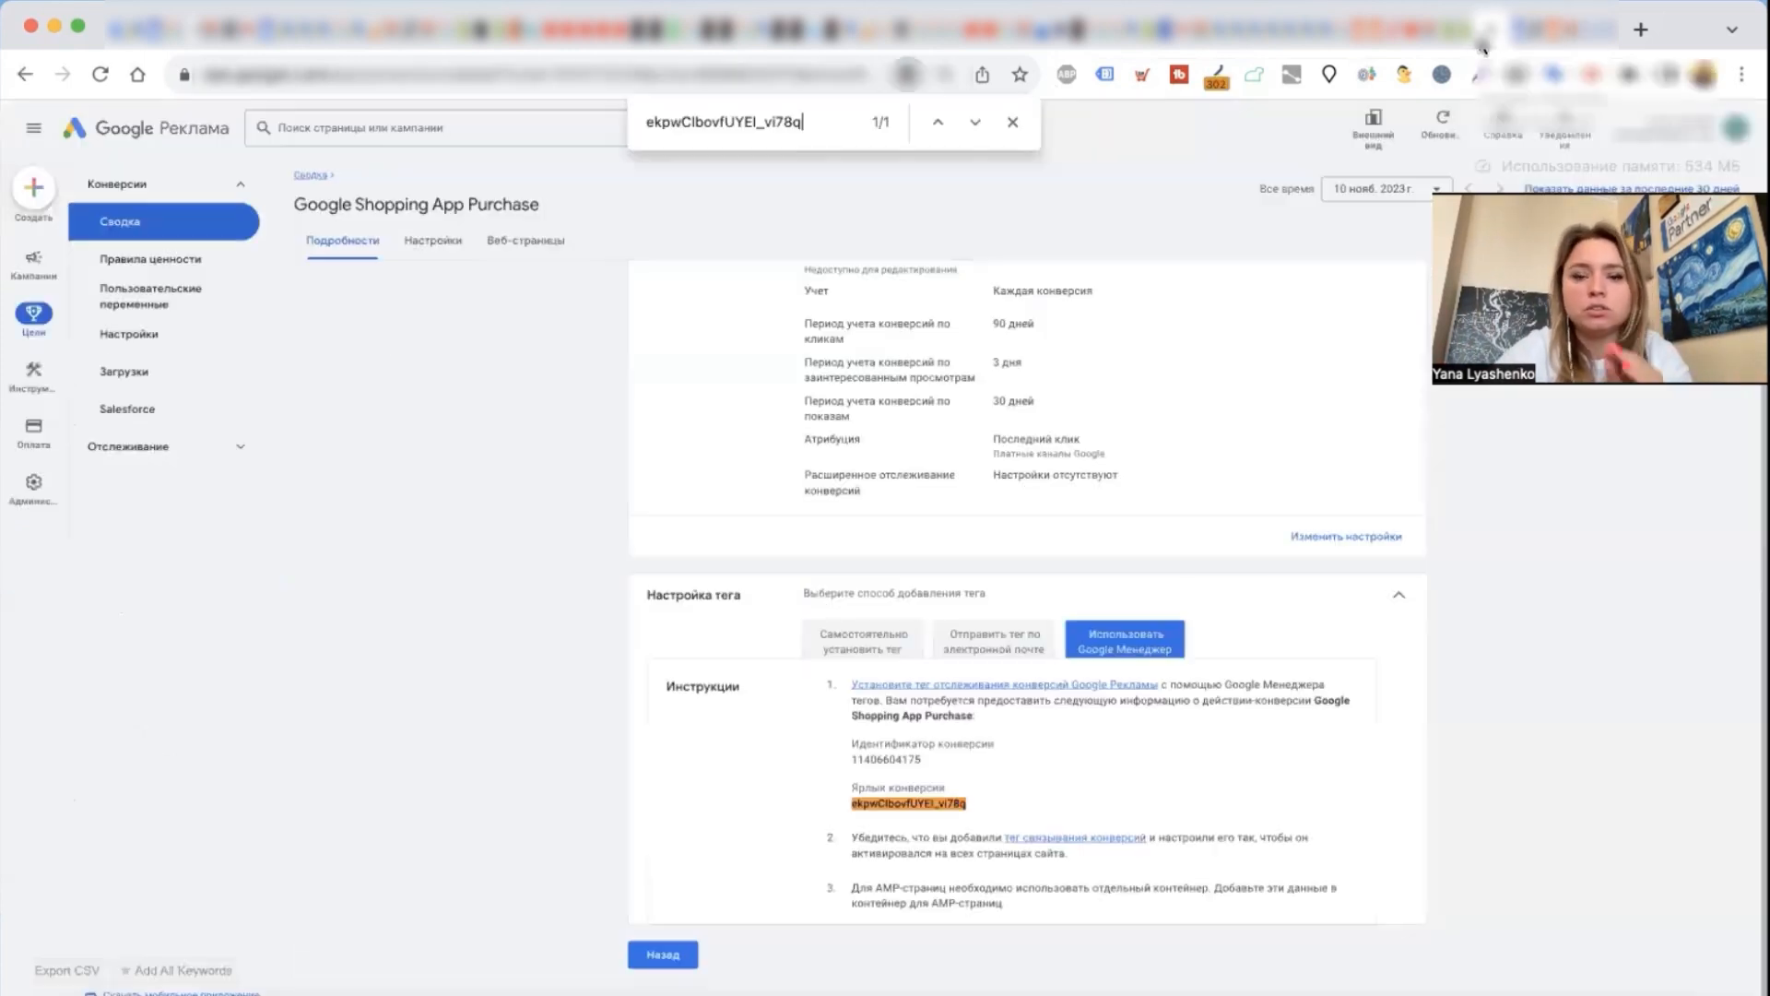
left_click(657, 955)
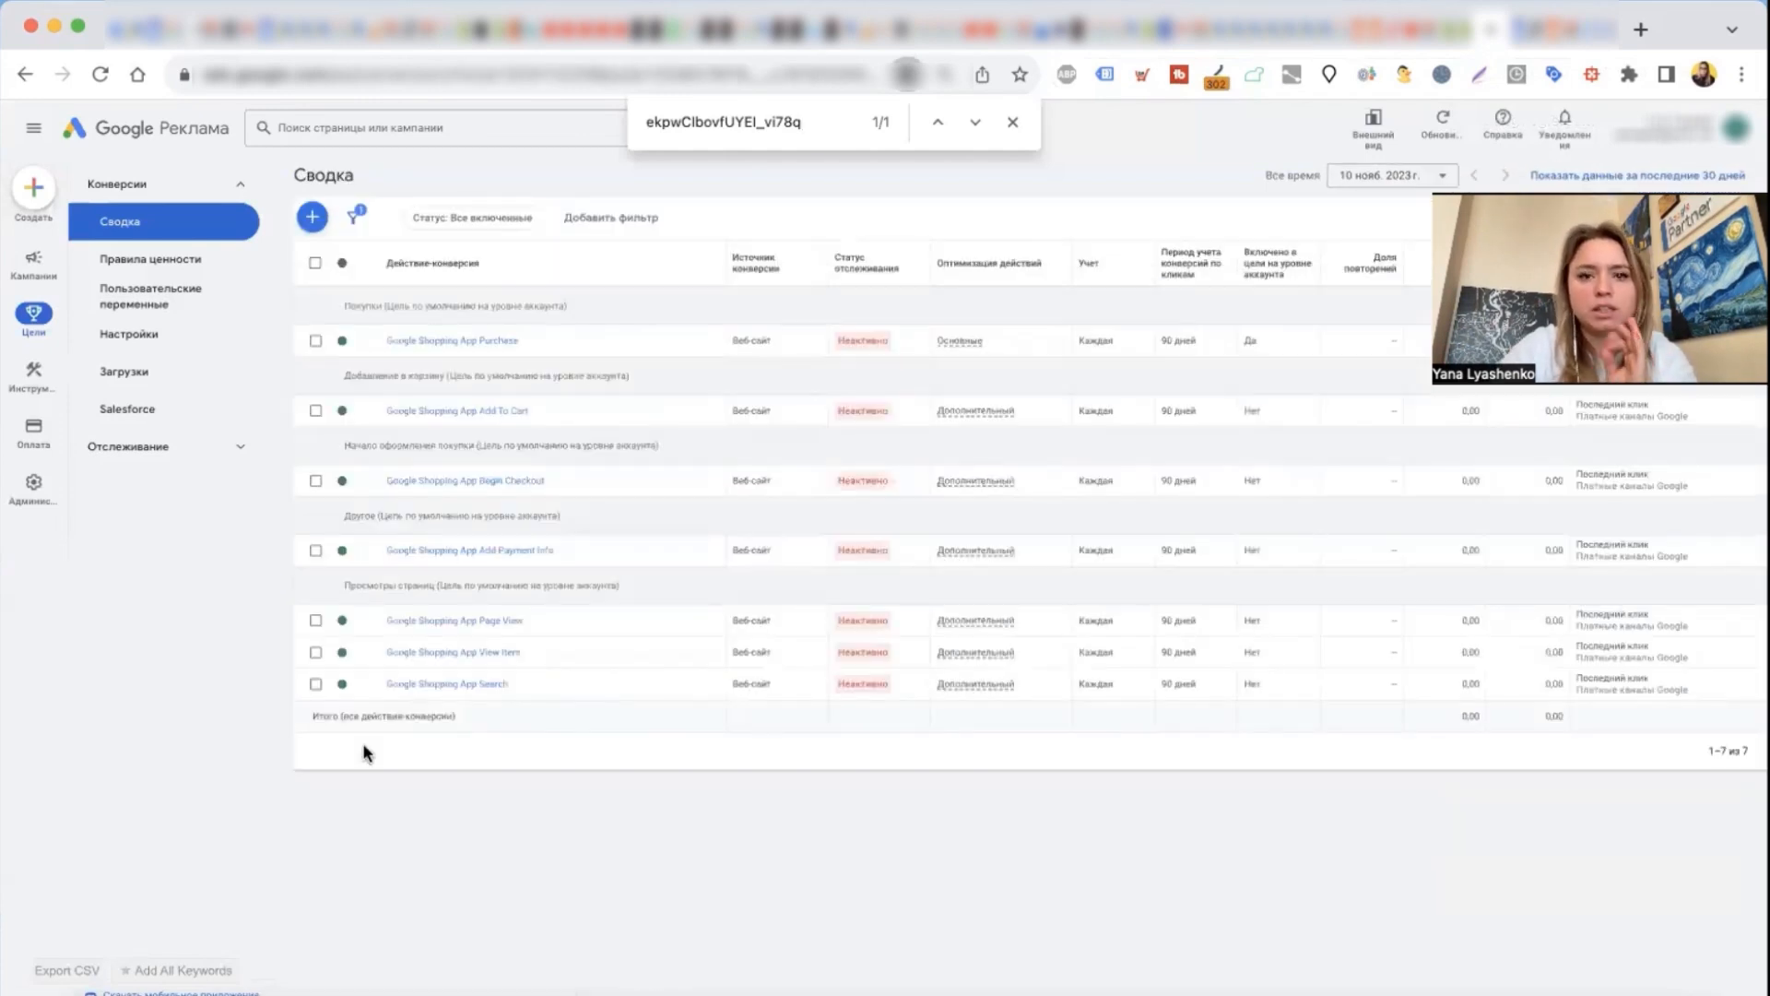
left_click(33, 262)
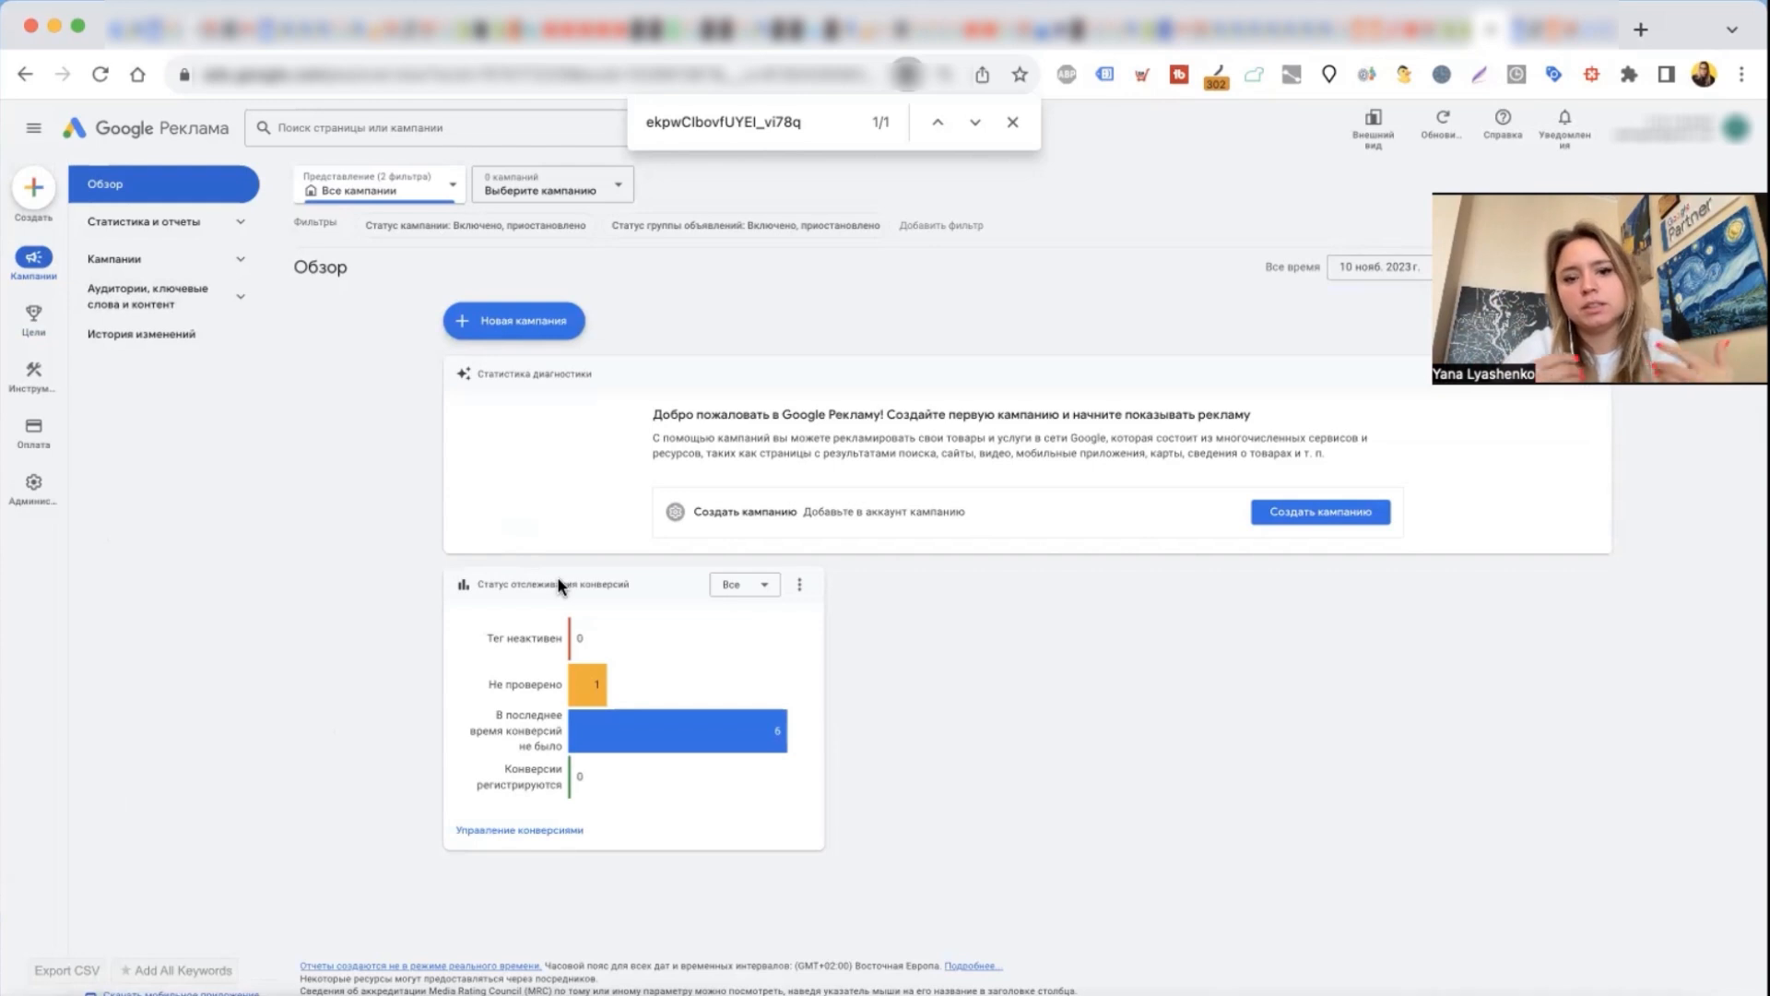
left_click(1013, 121)
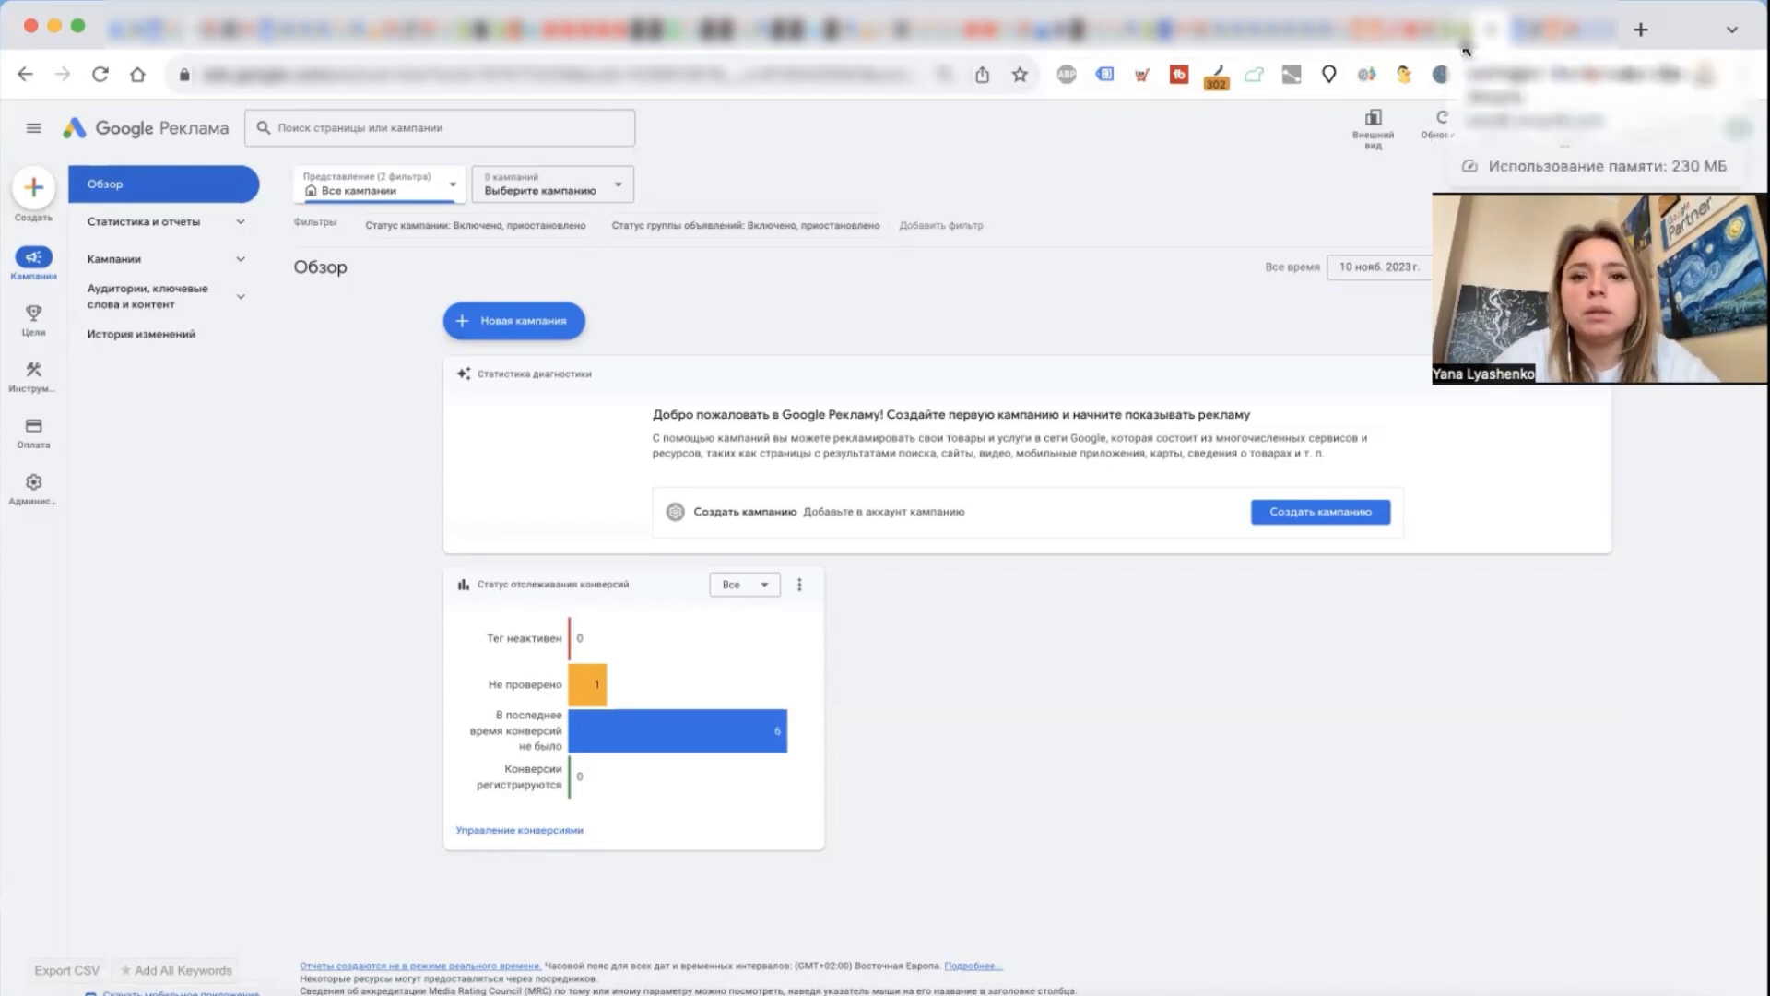
left_click(1466, 50)
View the Google & YouTube channel settings, then move to Merchant Center's Performance Max campaign setup
left_click(496, 333)
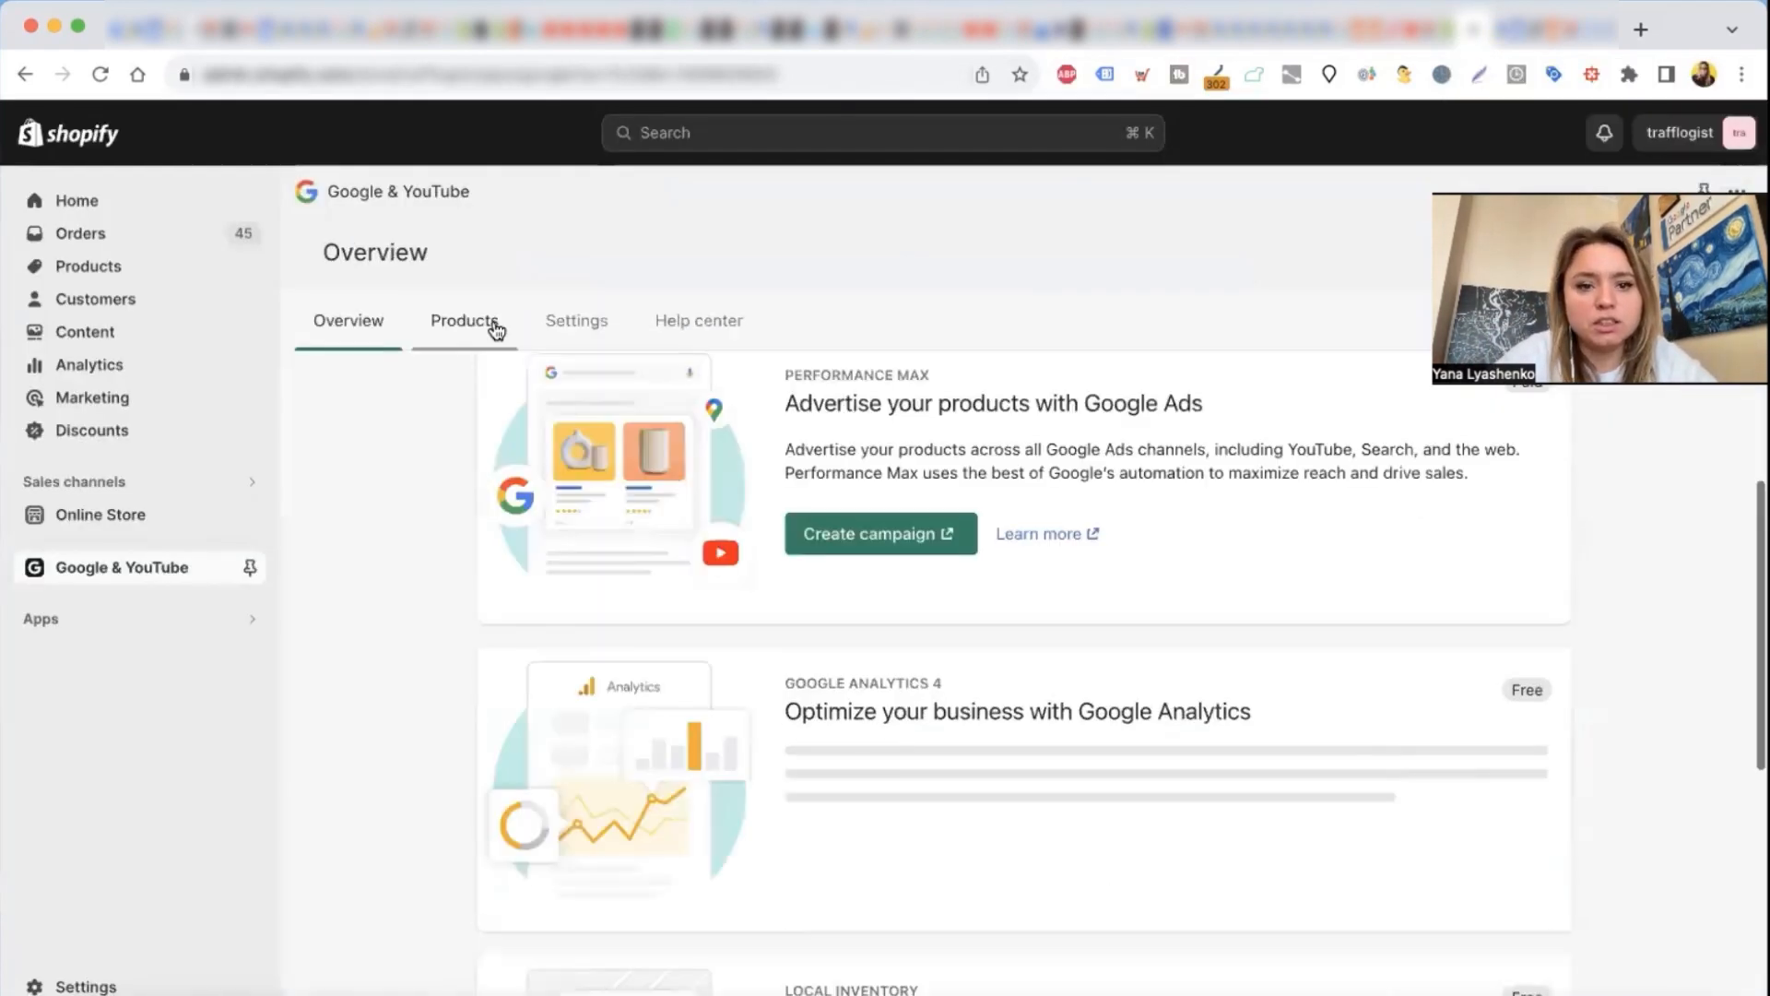
left_click(577, 320)
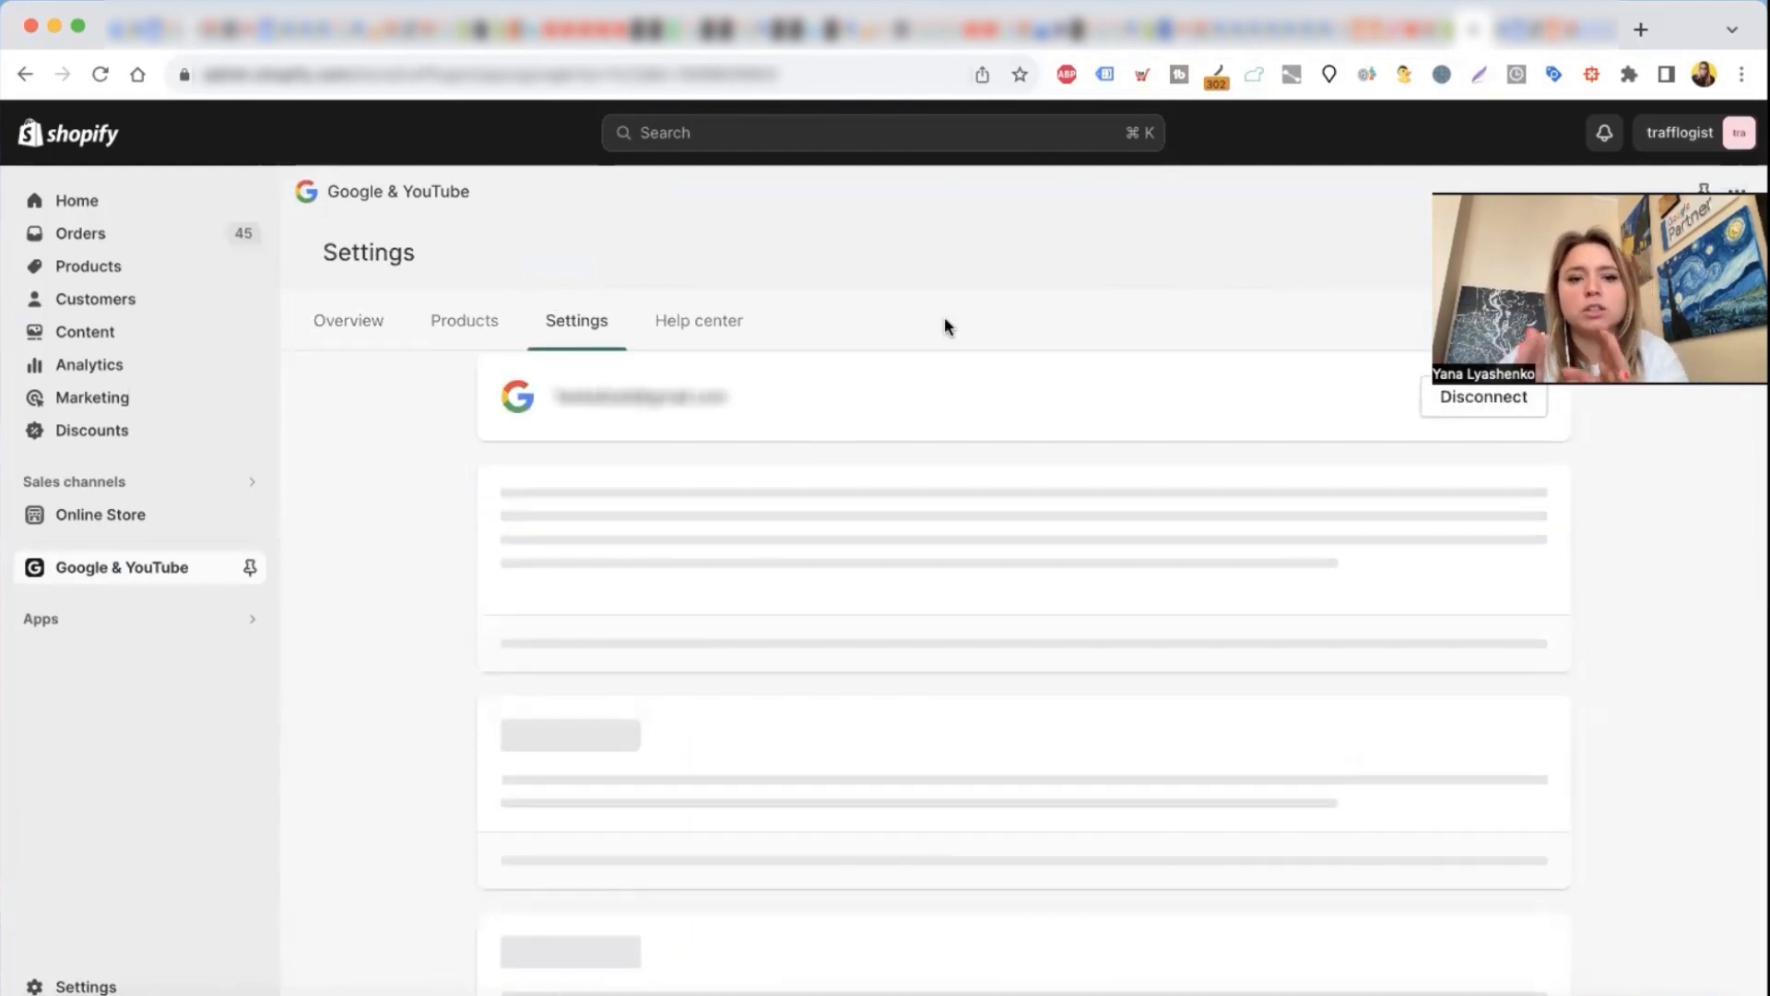
left_click(1510, 29)
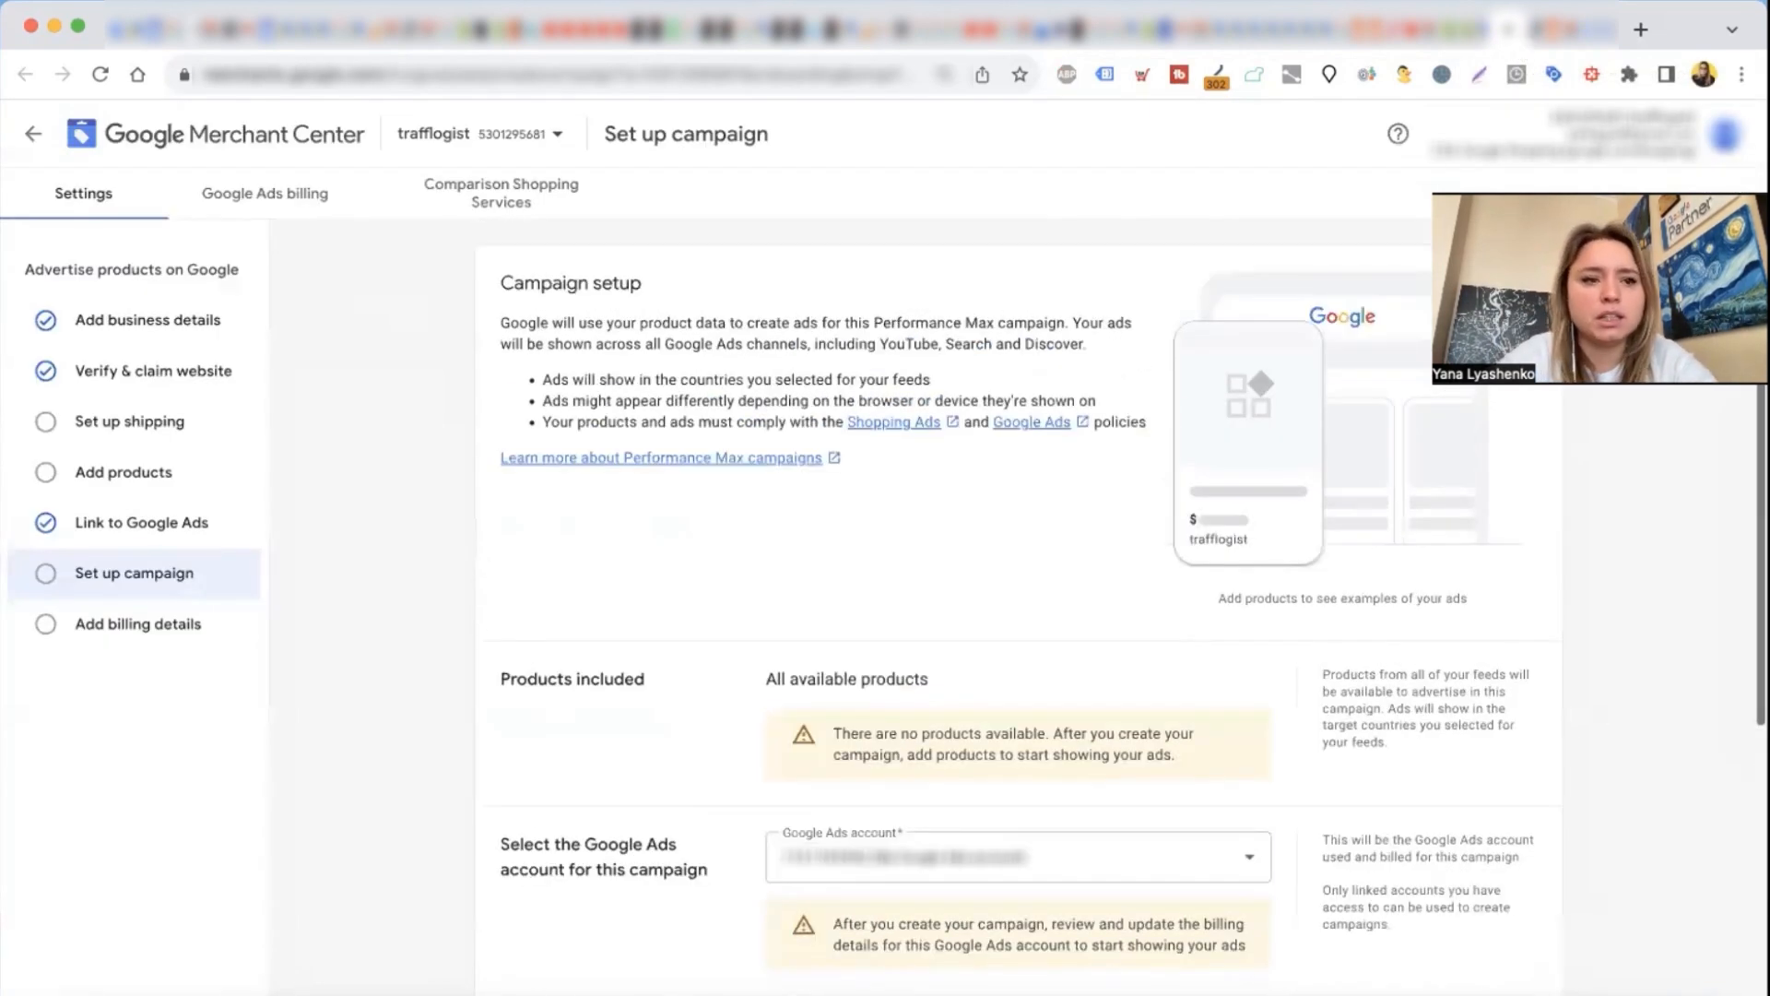
left_click(24, 134)
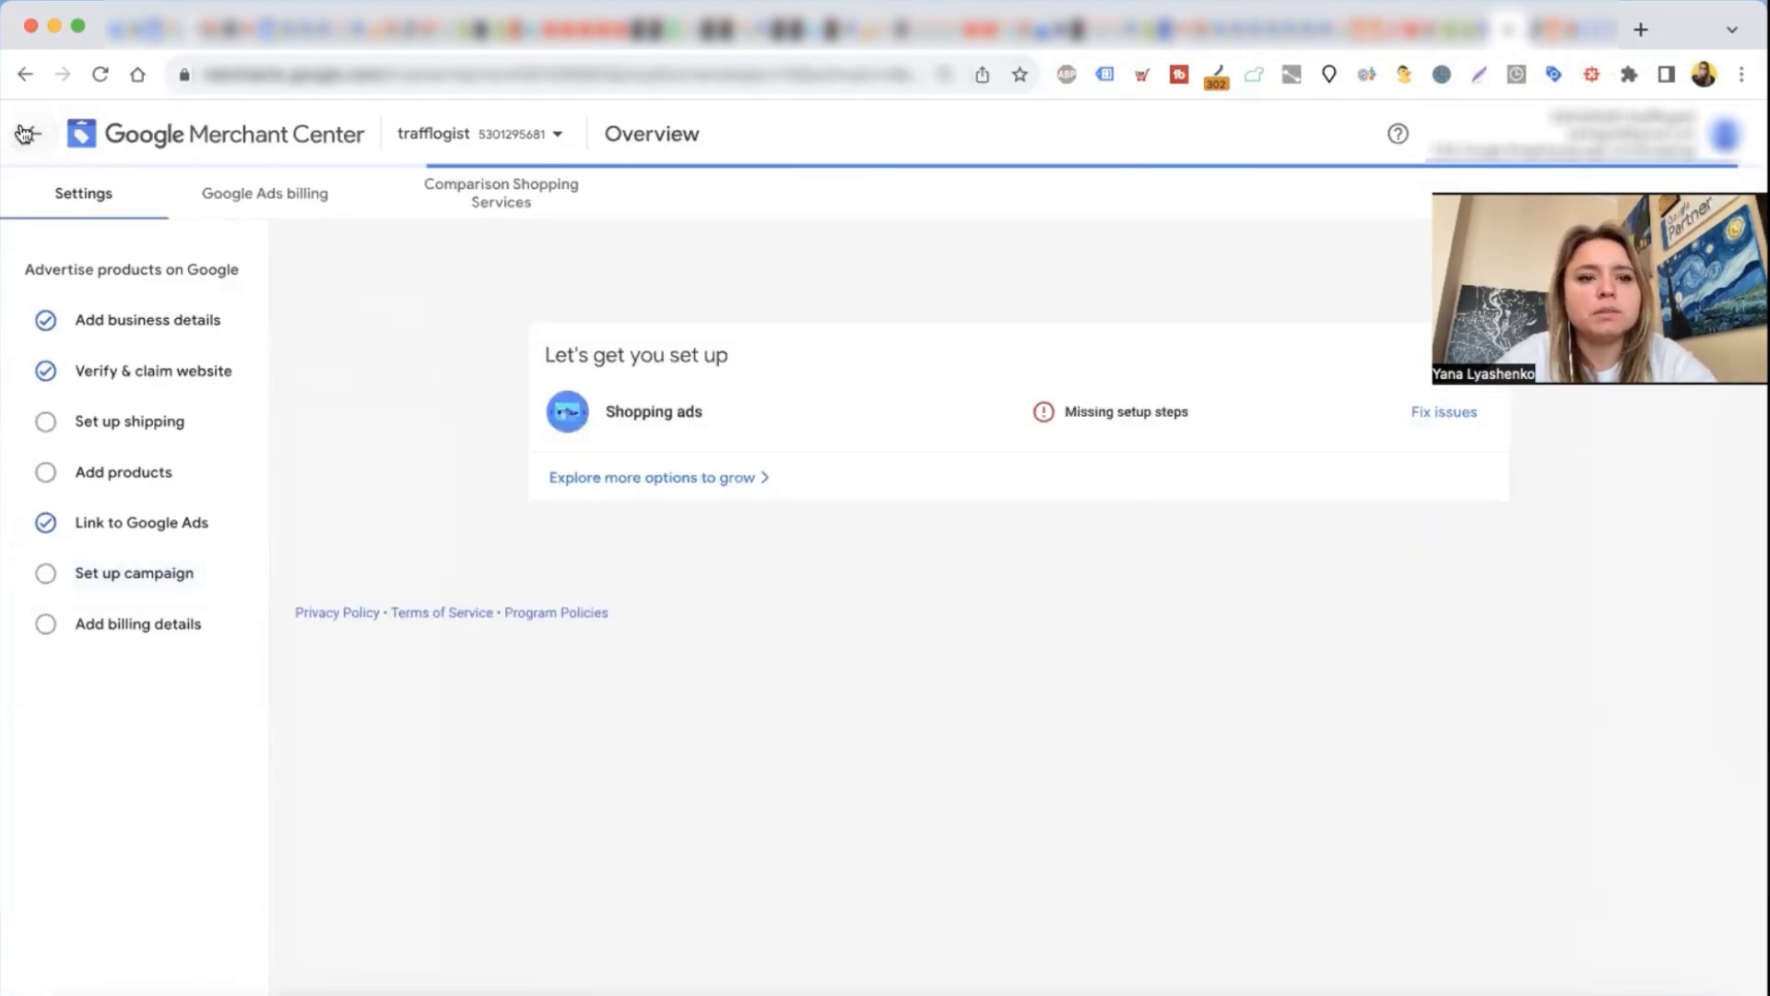
left_click(24, 134)
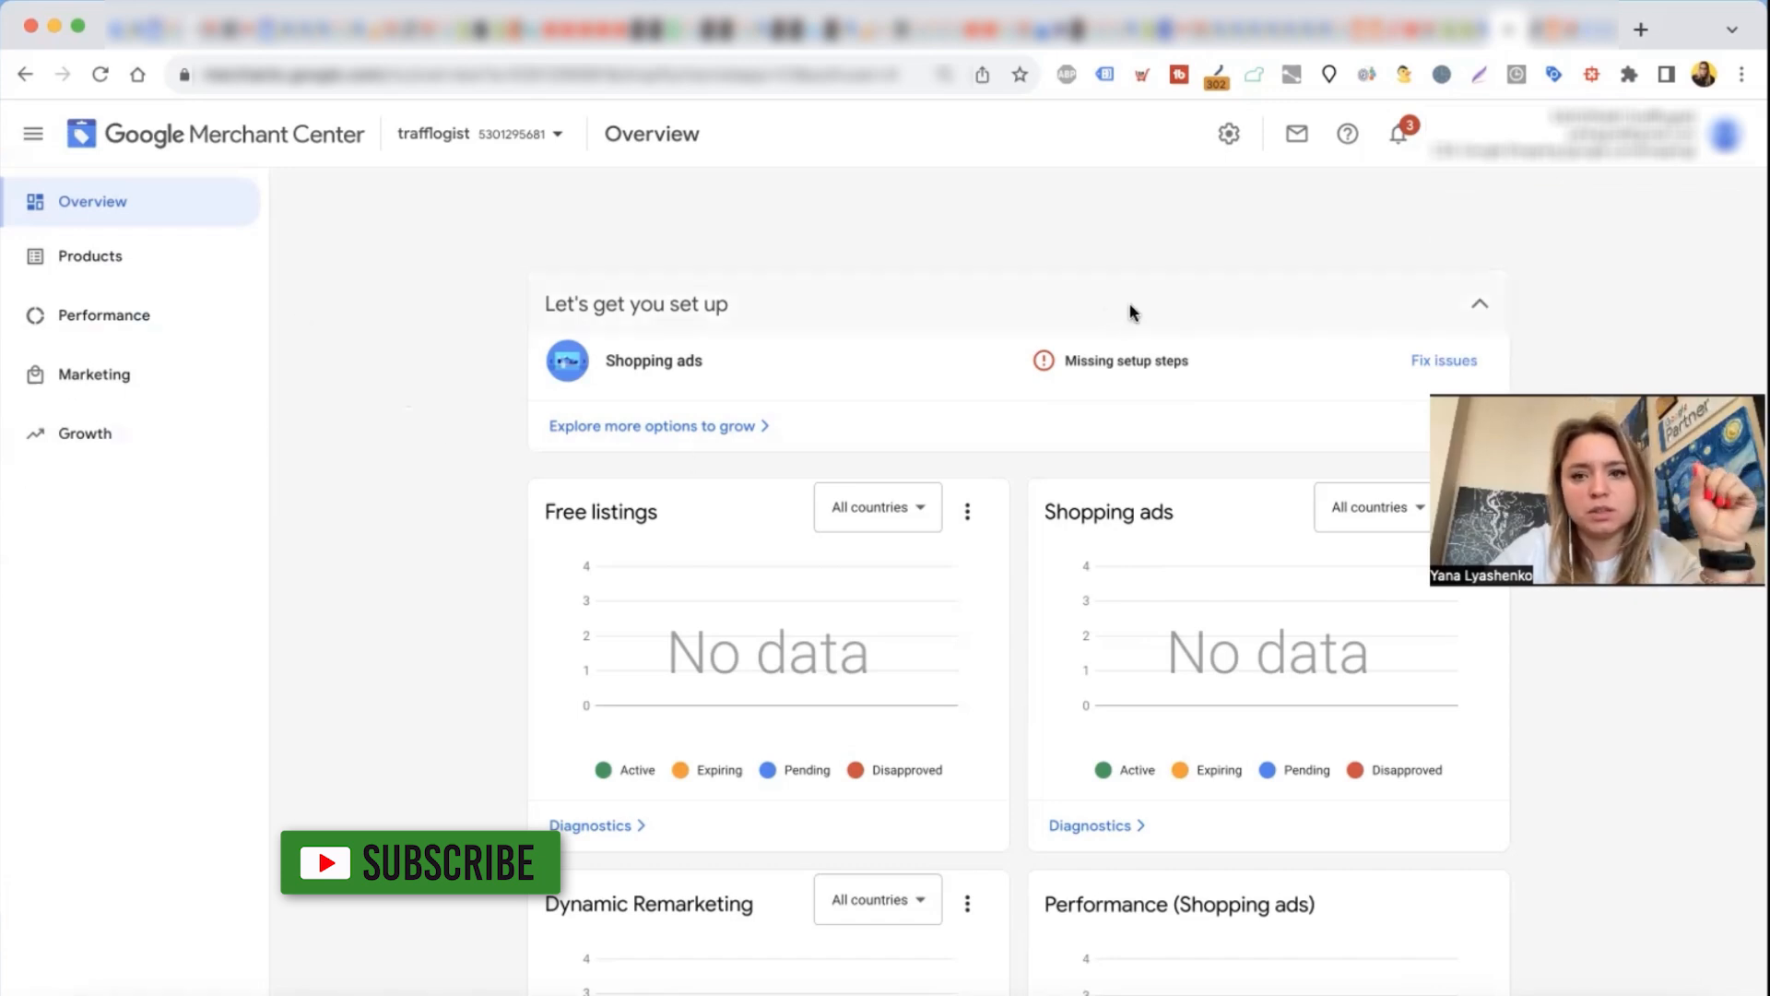
left_click(1227, 135)
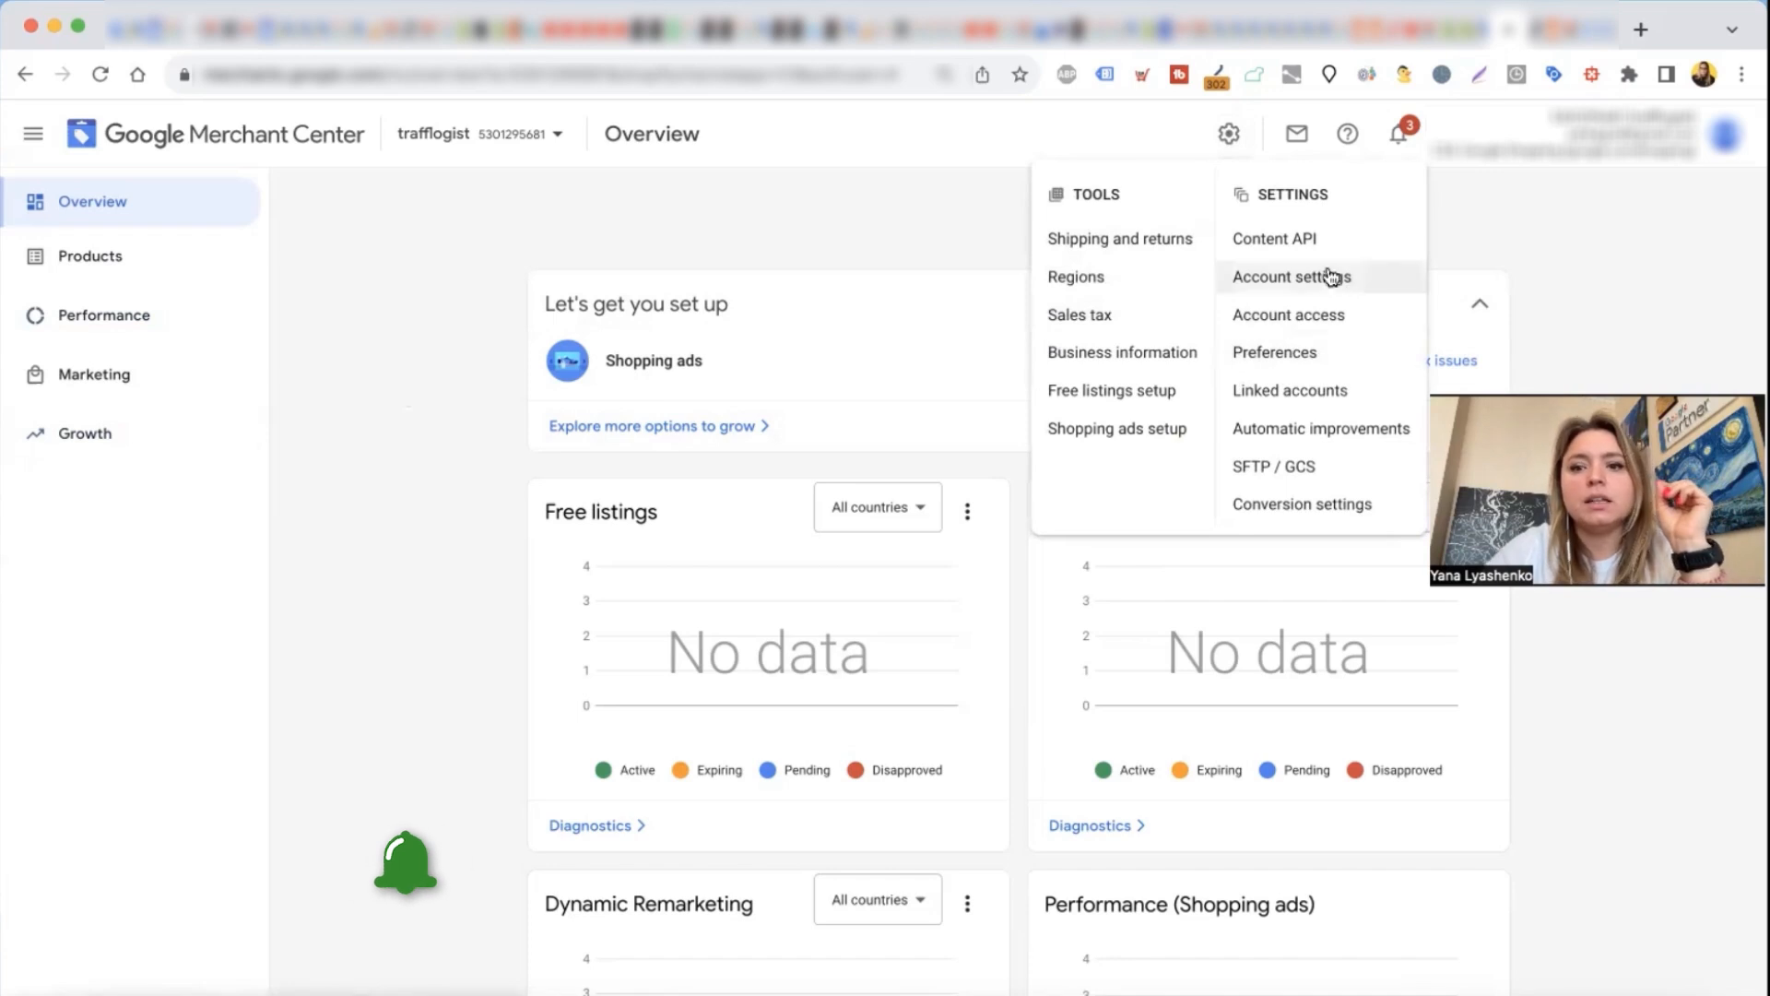
left_click(830, 233)
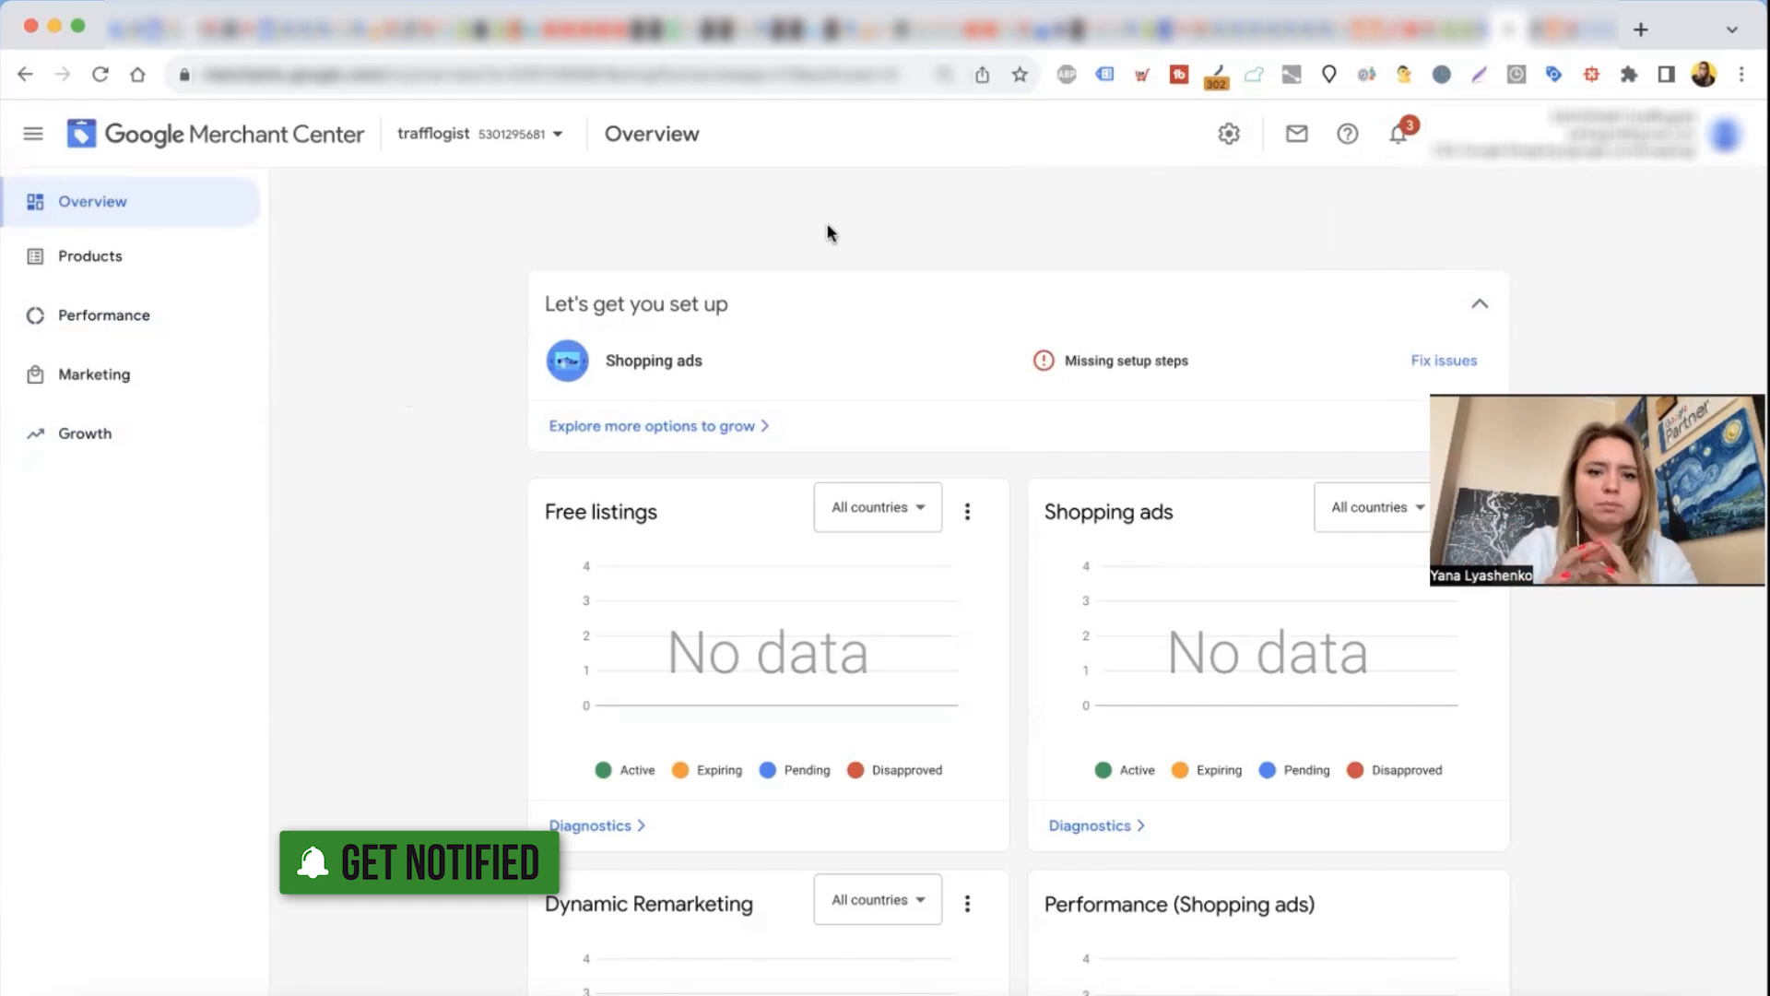
left_click(1229, 133)
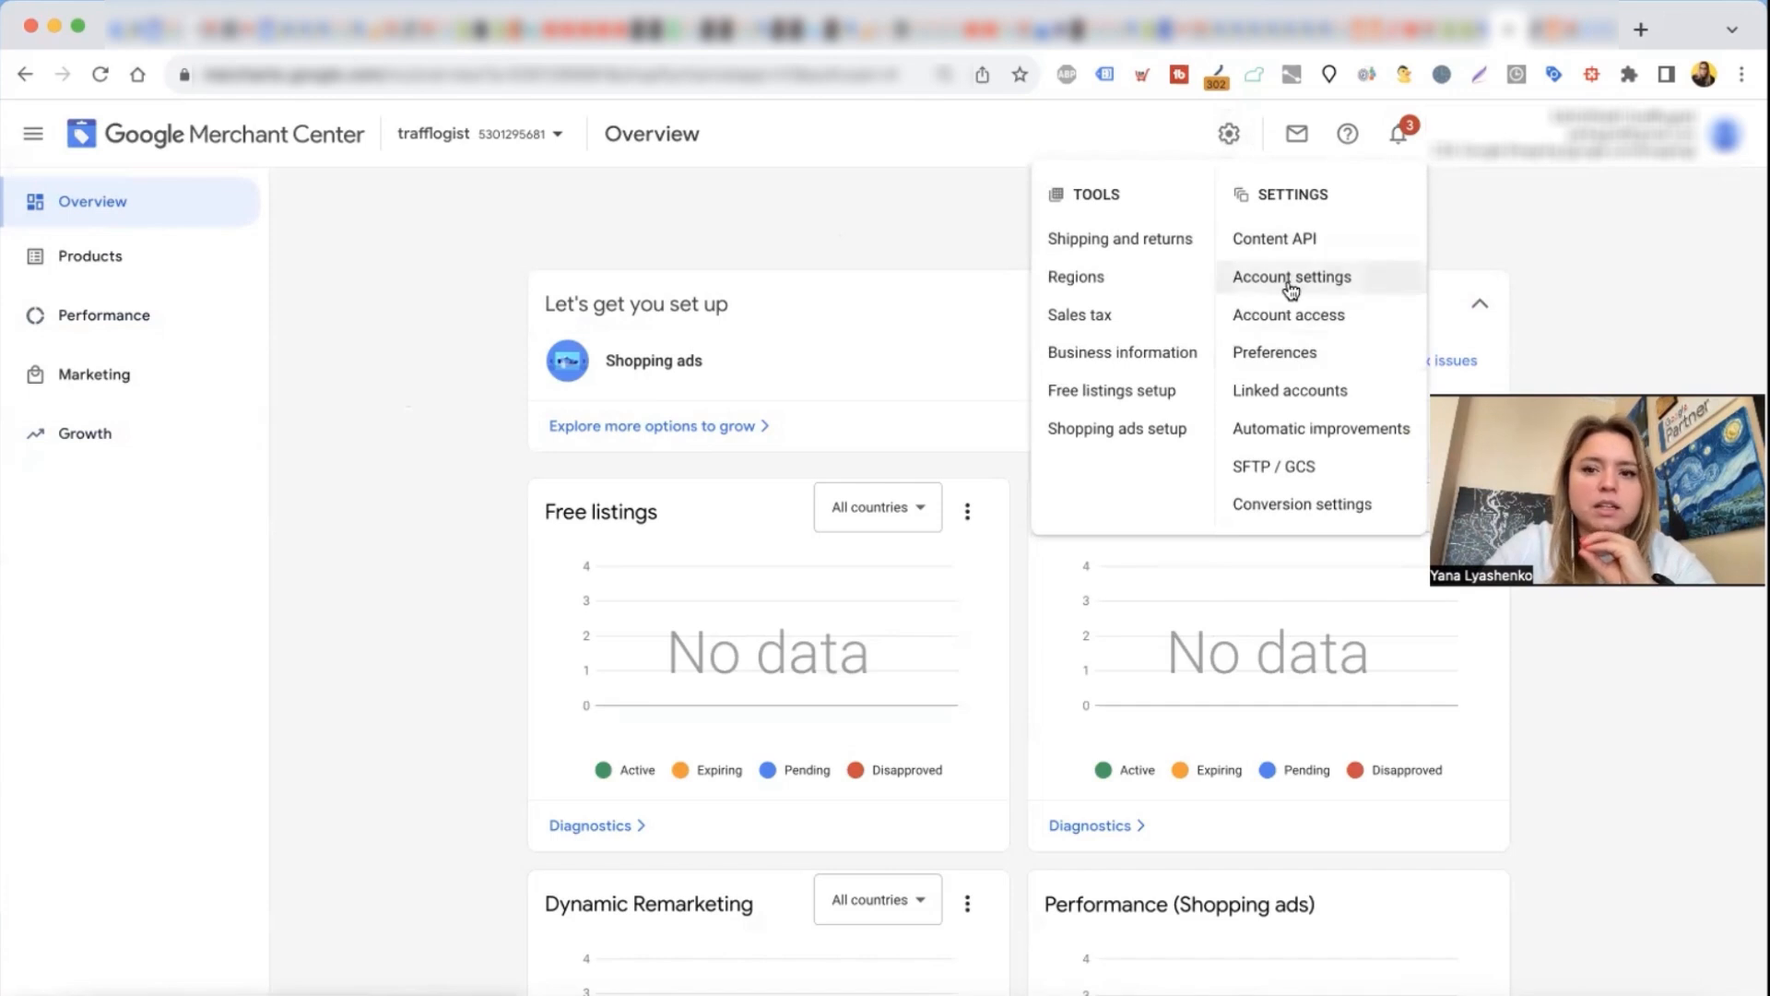
left_click(888, 230)
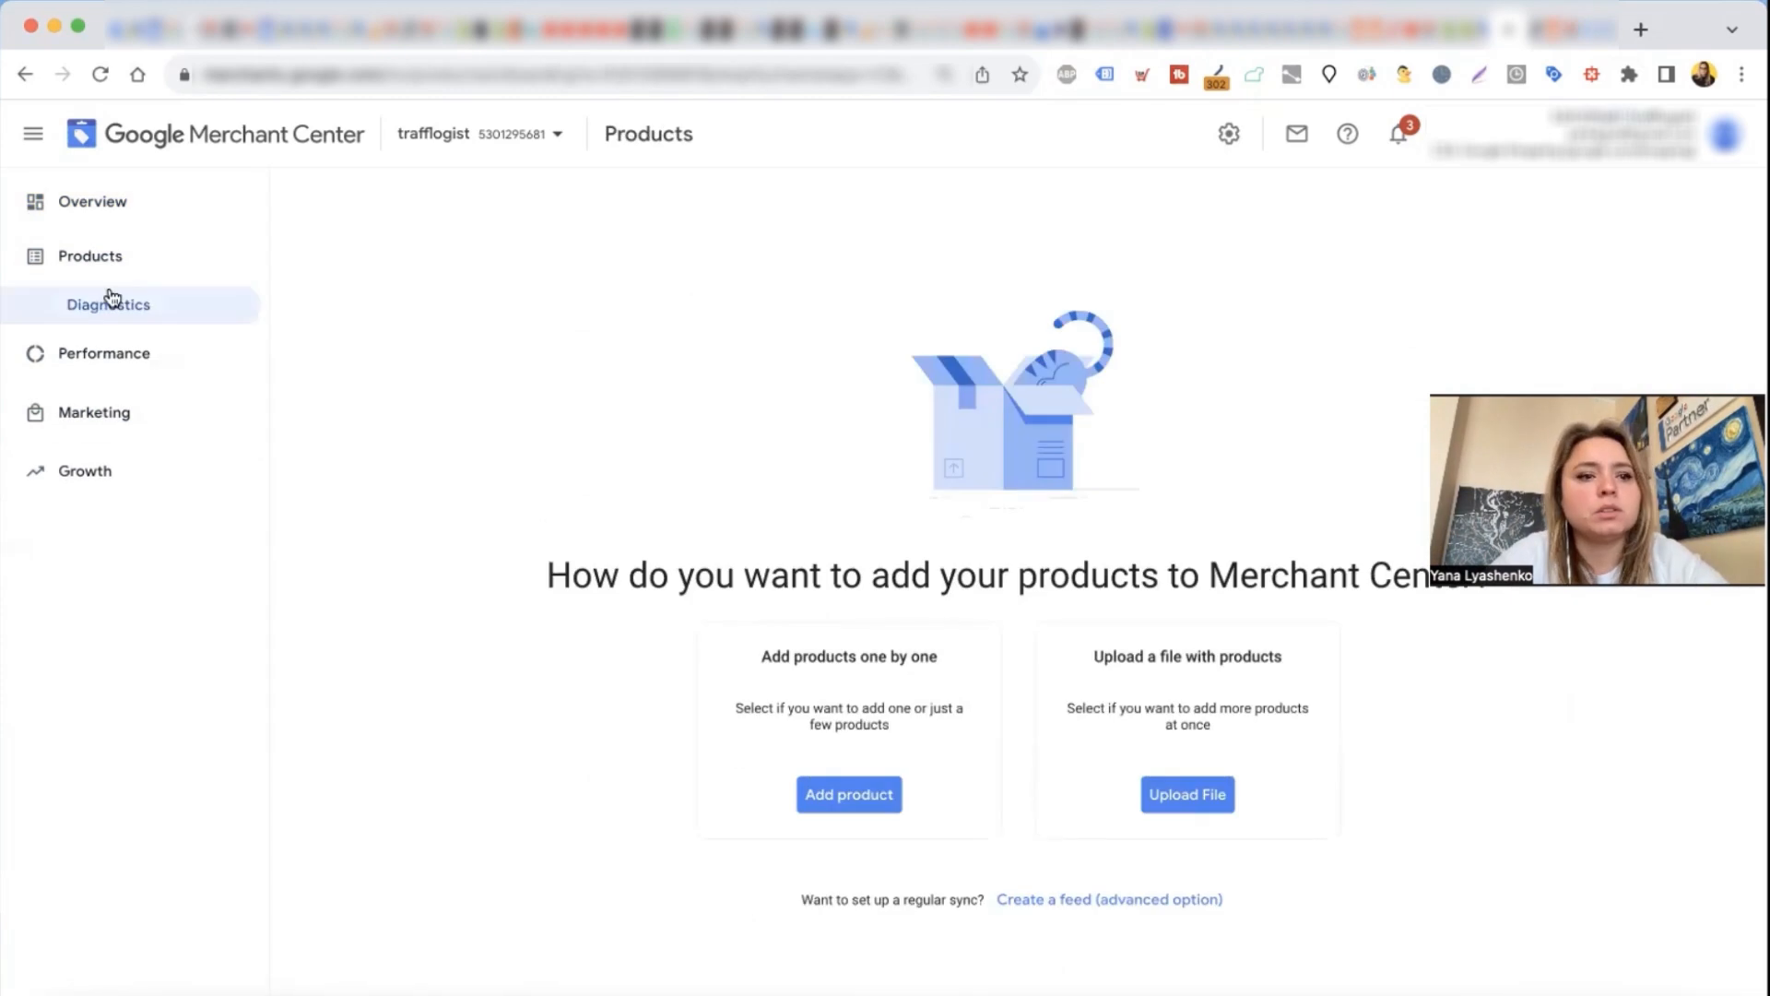
left_click(114, 257)
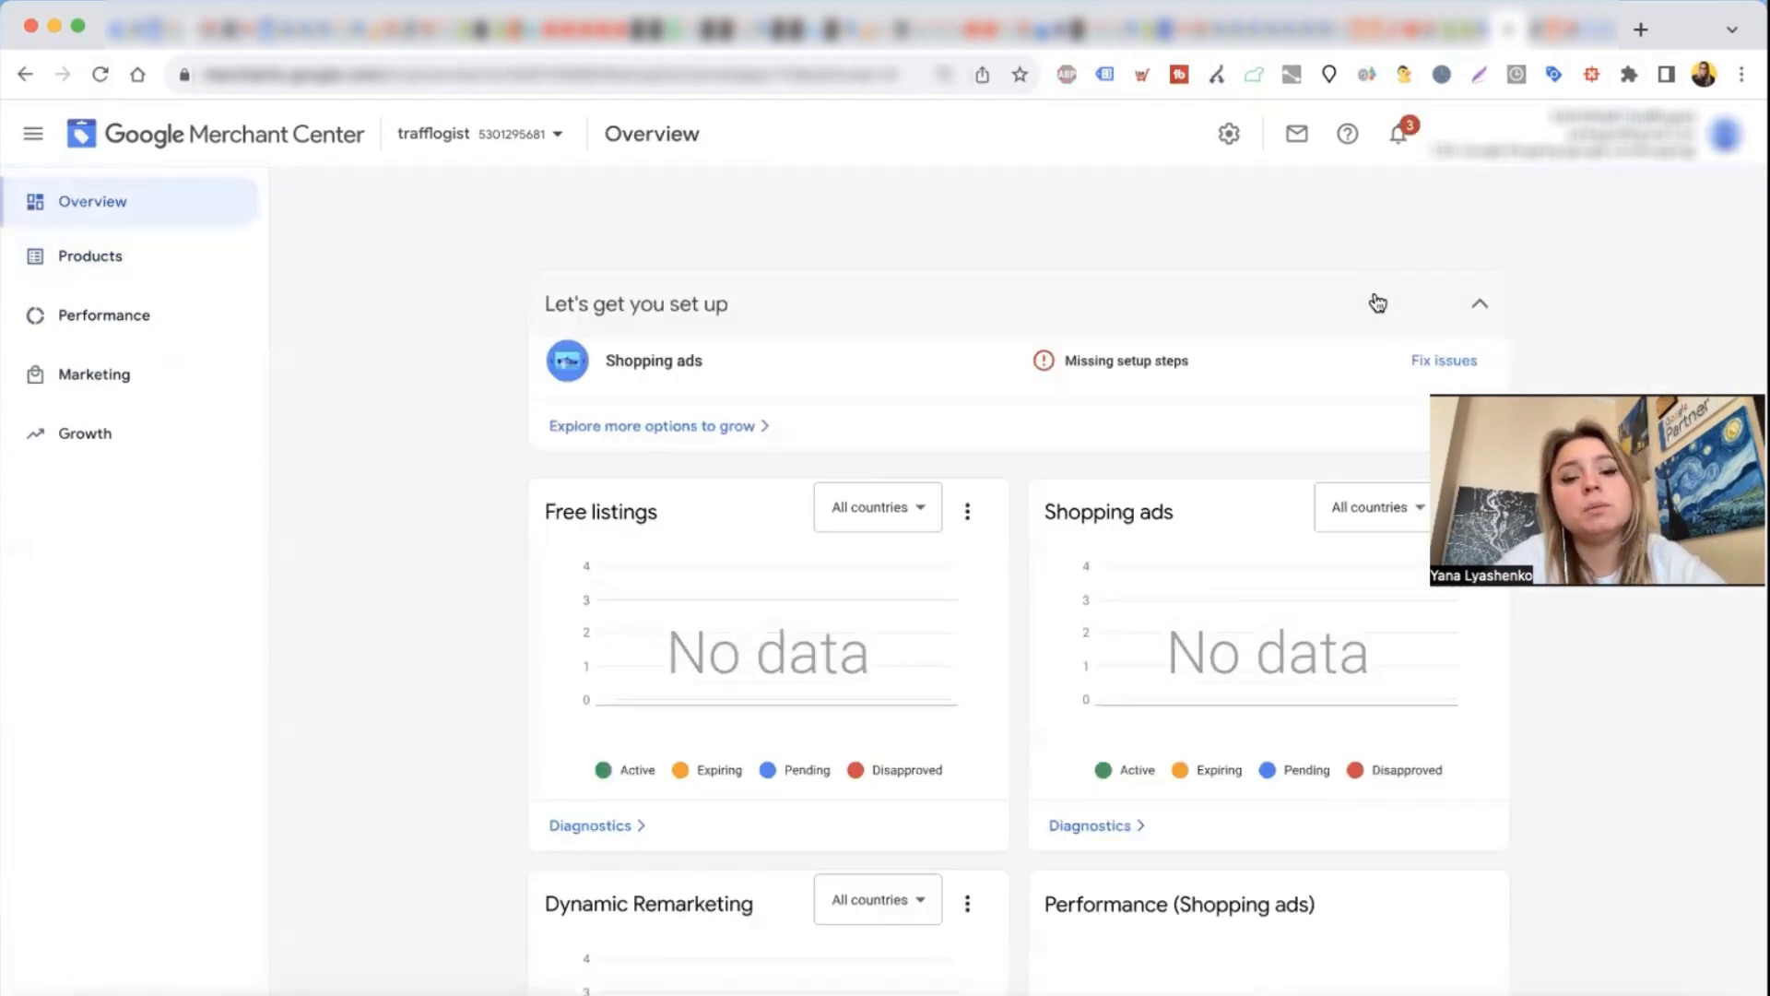
Check the Content API product feed, then return to Diagnostics showing 1 item pending review for Ukraine
left_click(130, 266)
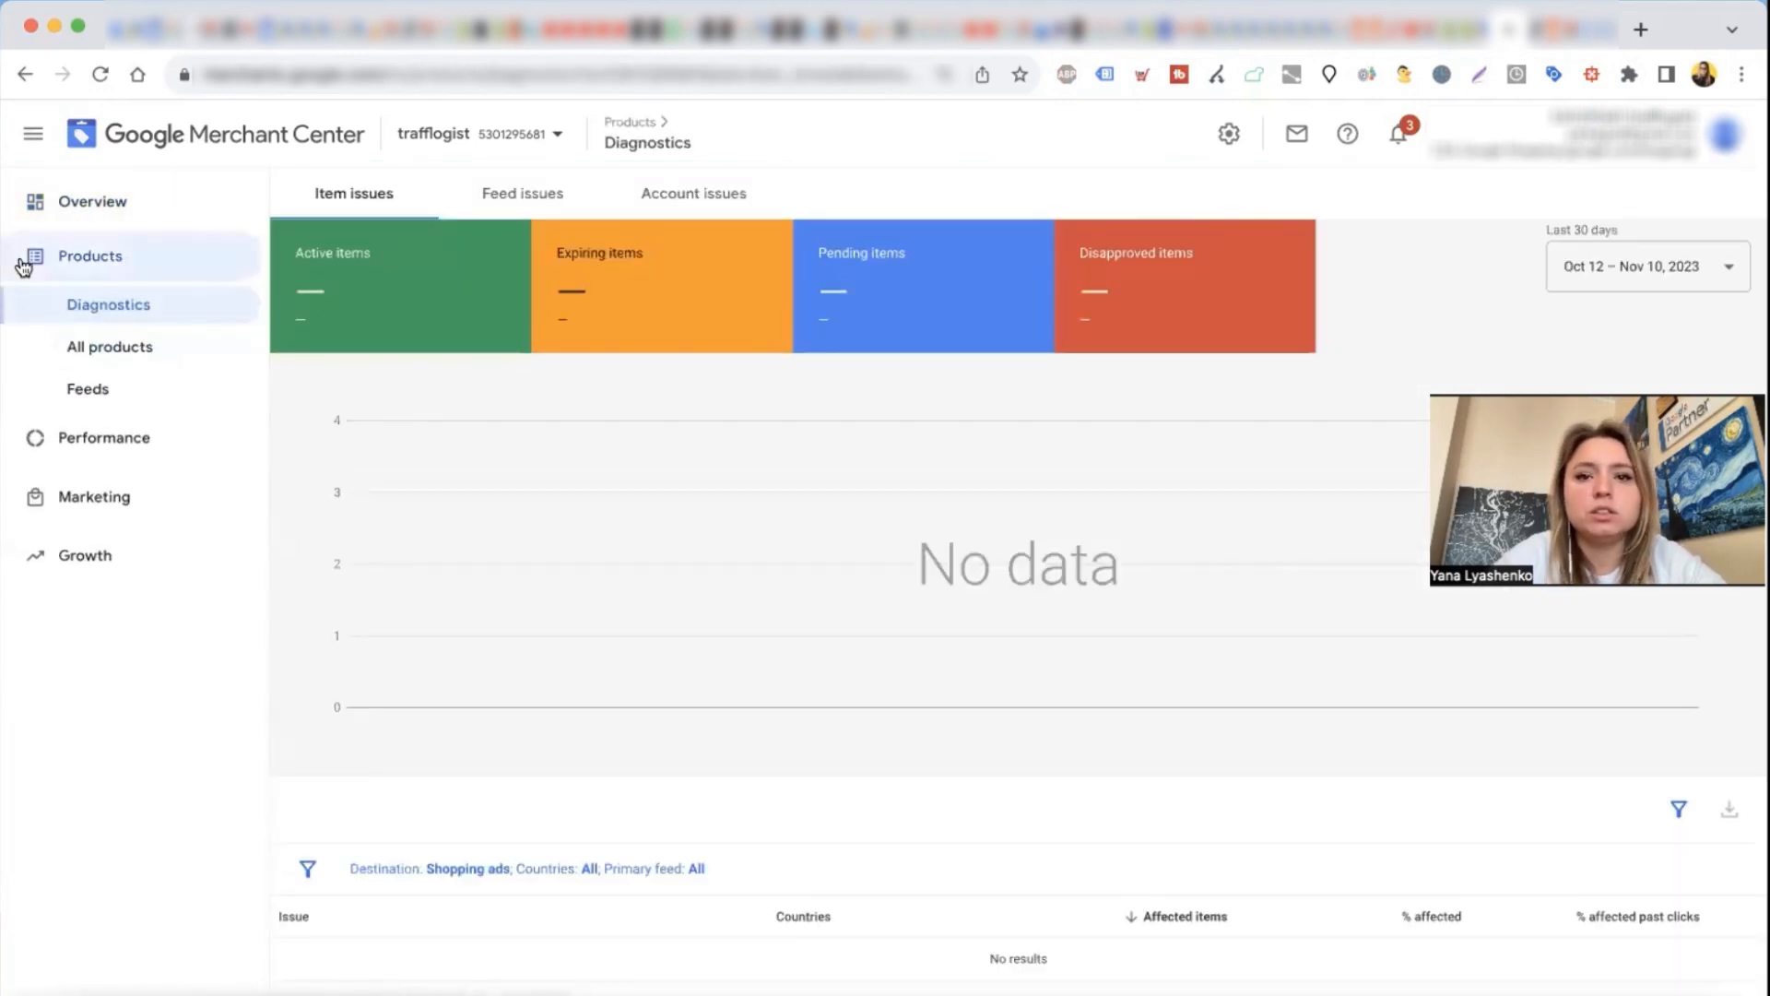
left_click(92, 393)
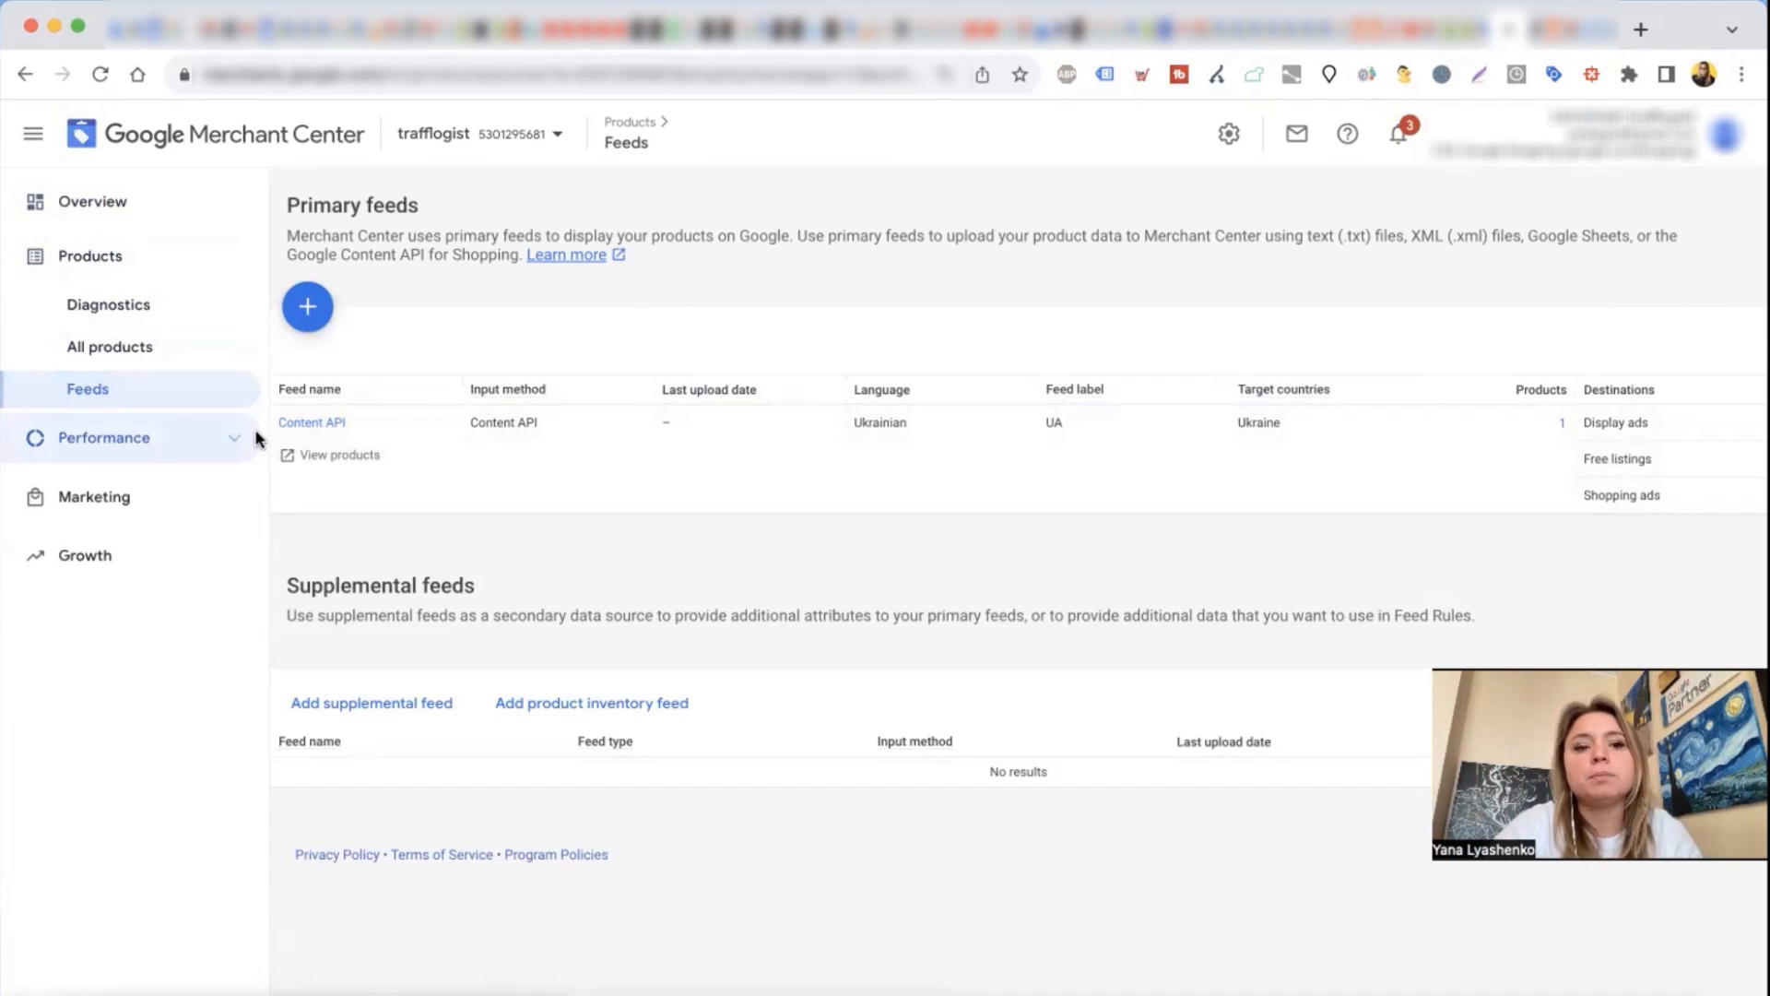
left_click_drag(1594, 651, 1546, 33)
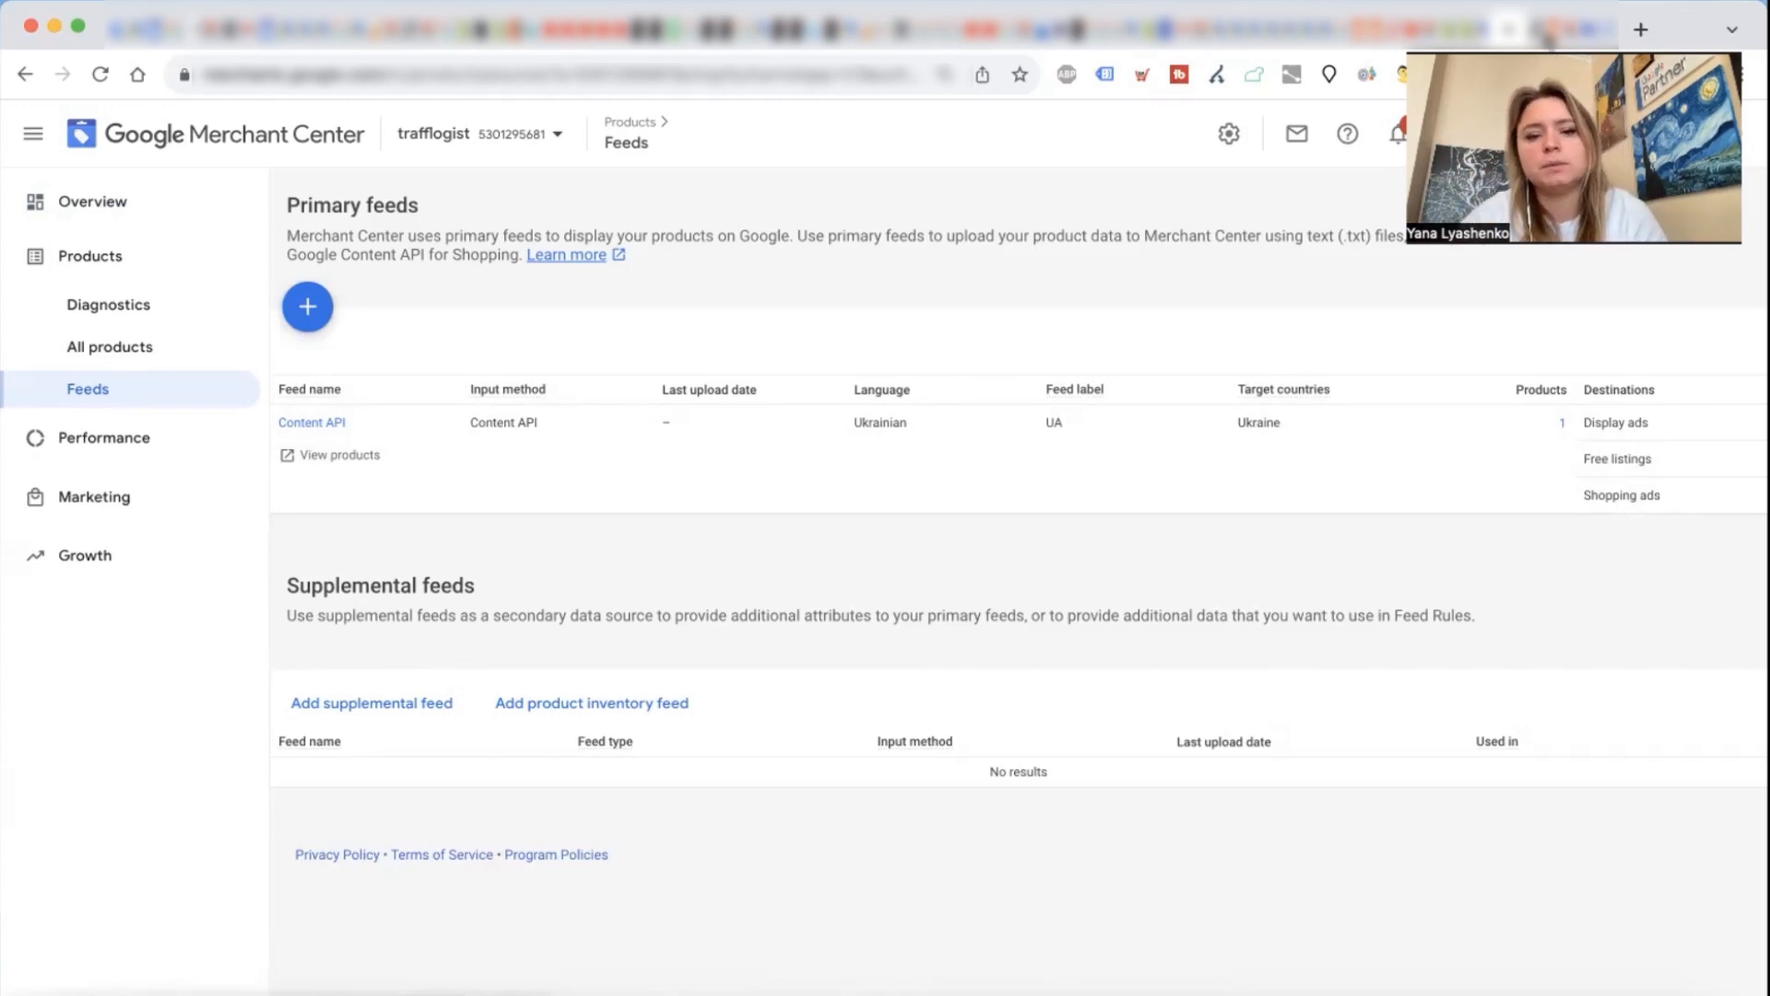
left_click(103, 302)
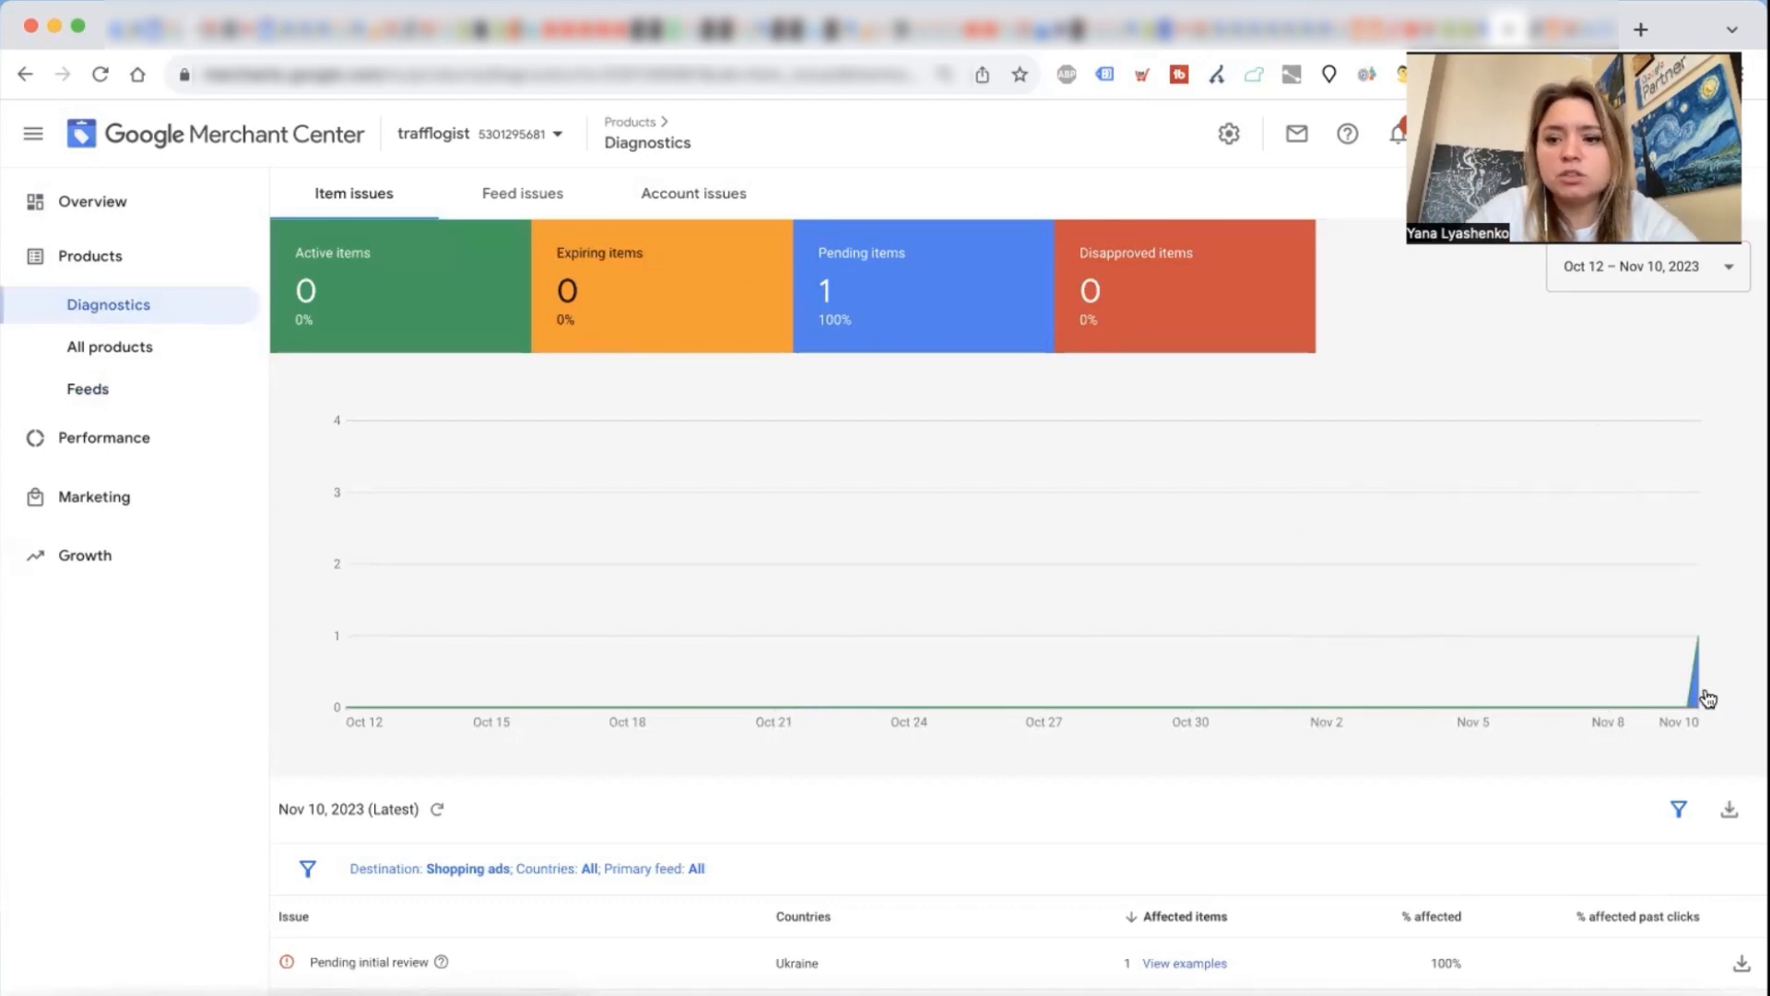
Check the destination filter options and program statuses under Growth > Manage programs
scroll(899, 701, "down", 1)
scroll(898, 701, "up", 1)
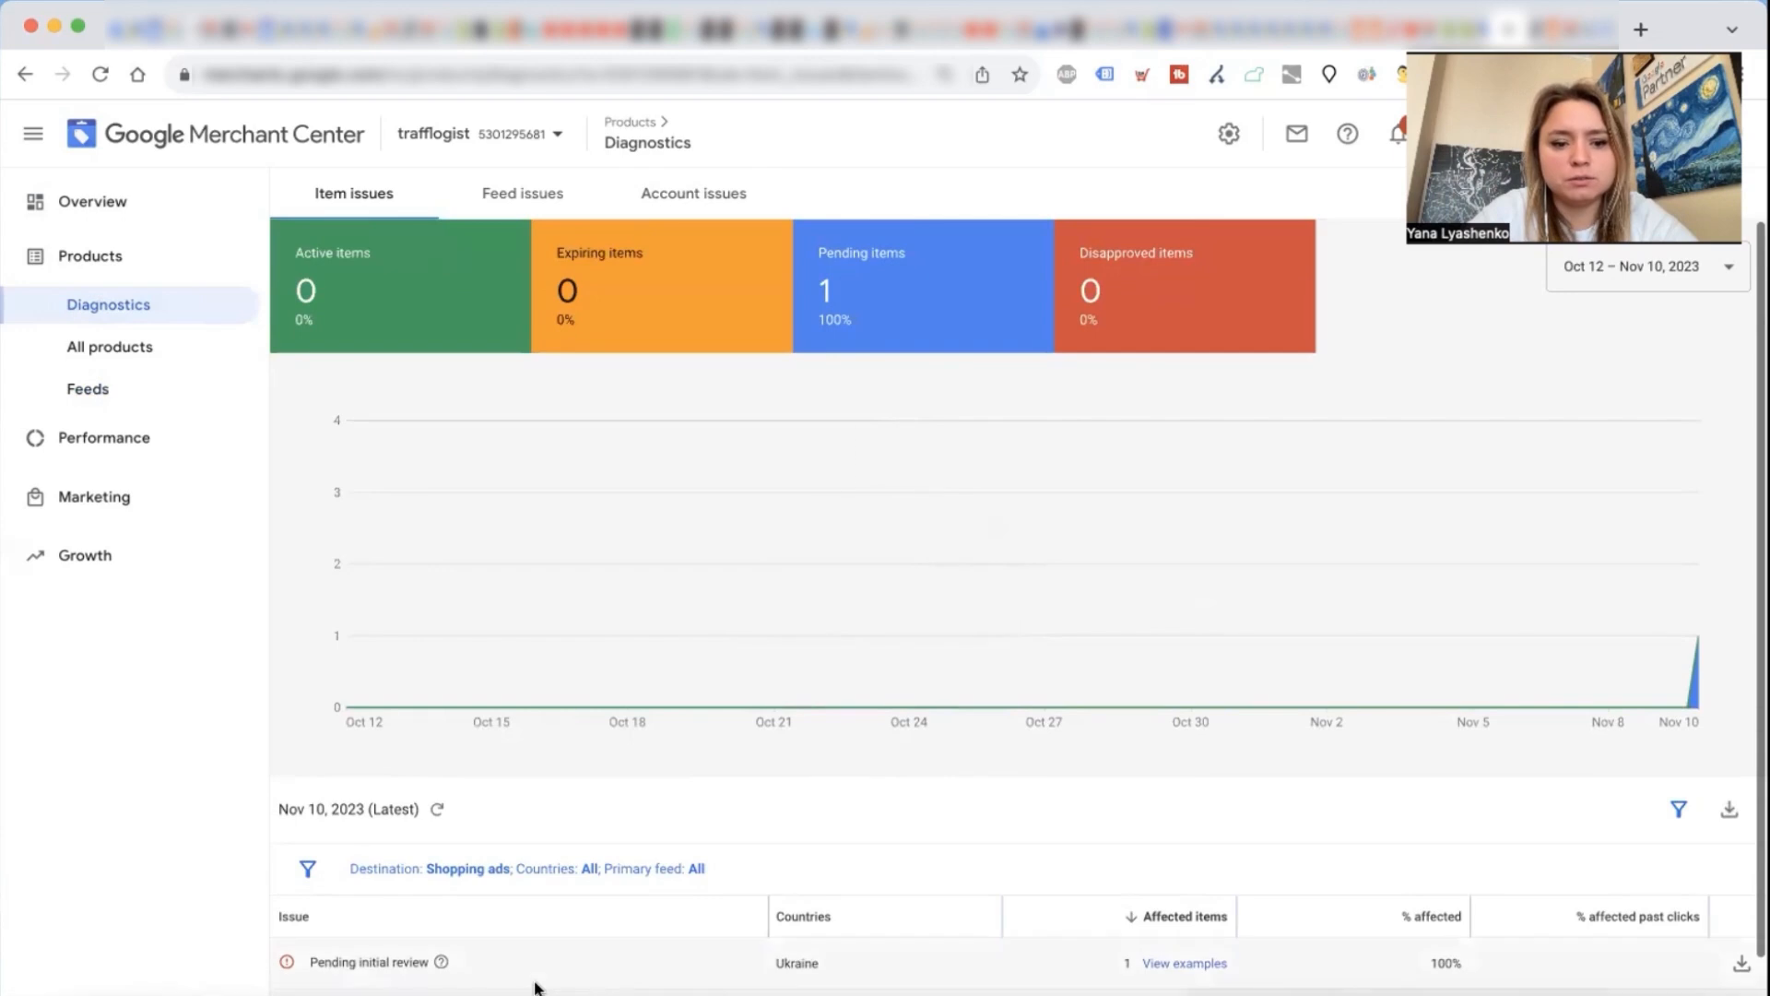
left_click(467, 870)
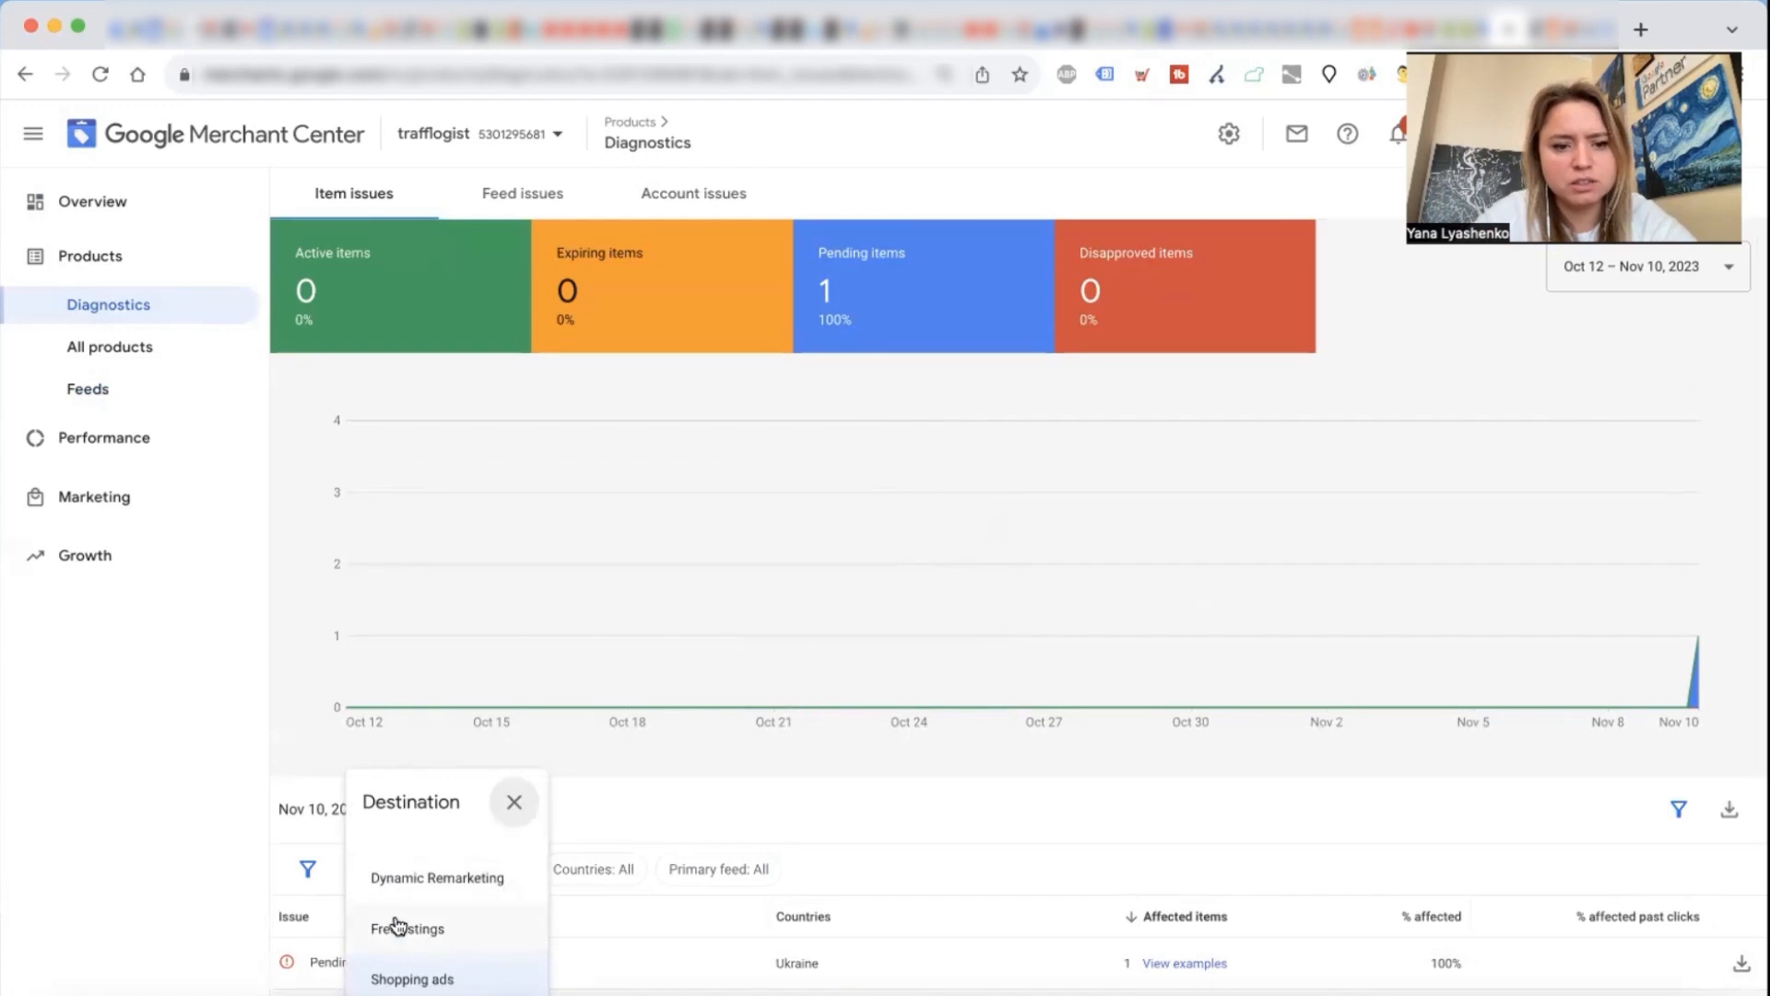
left_click(111, 558)
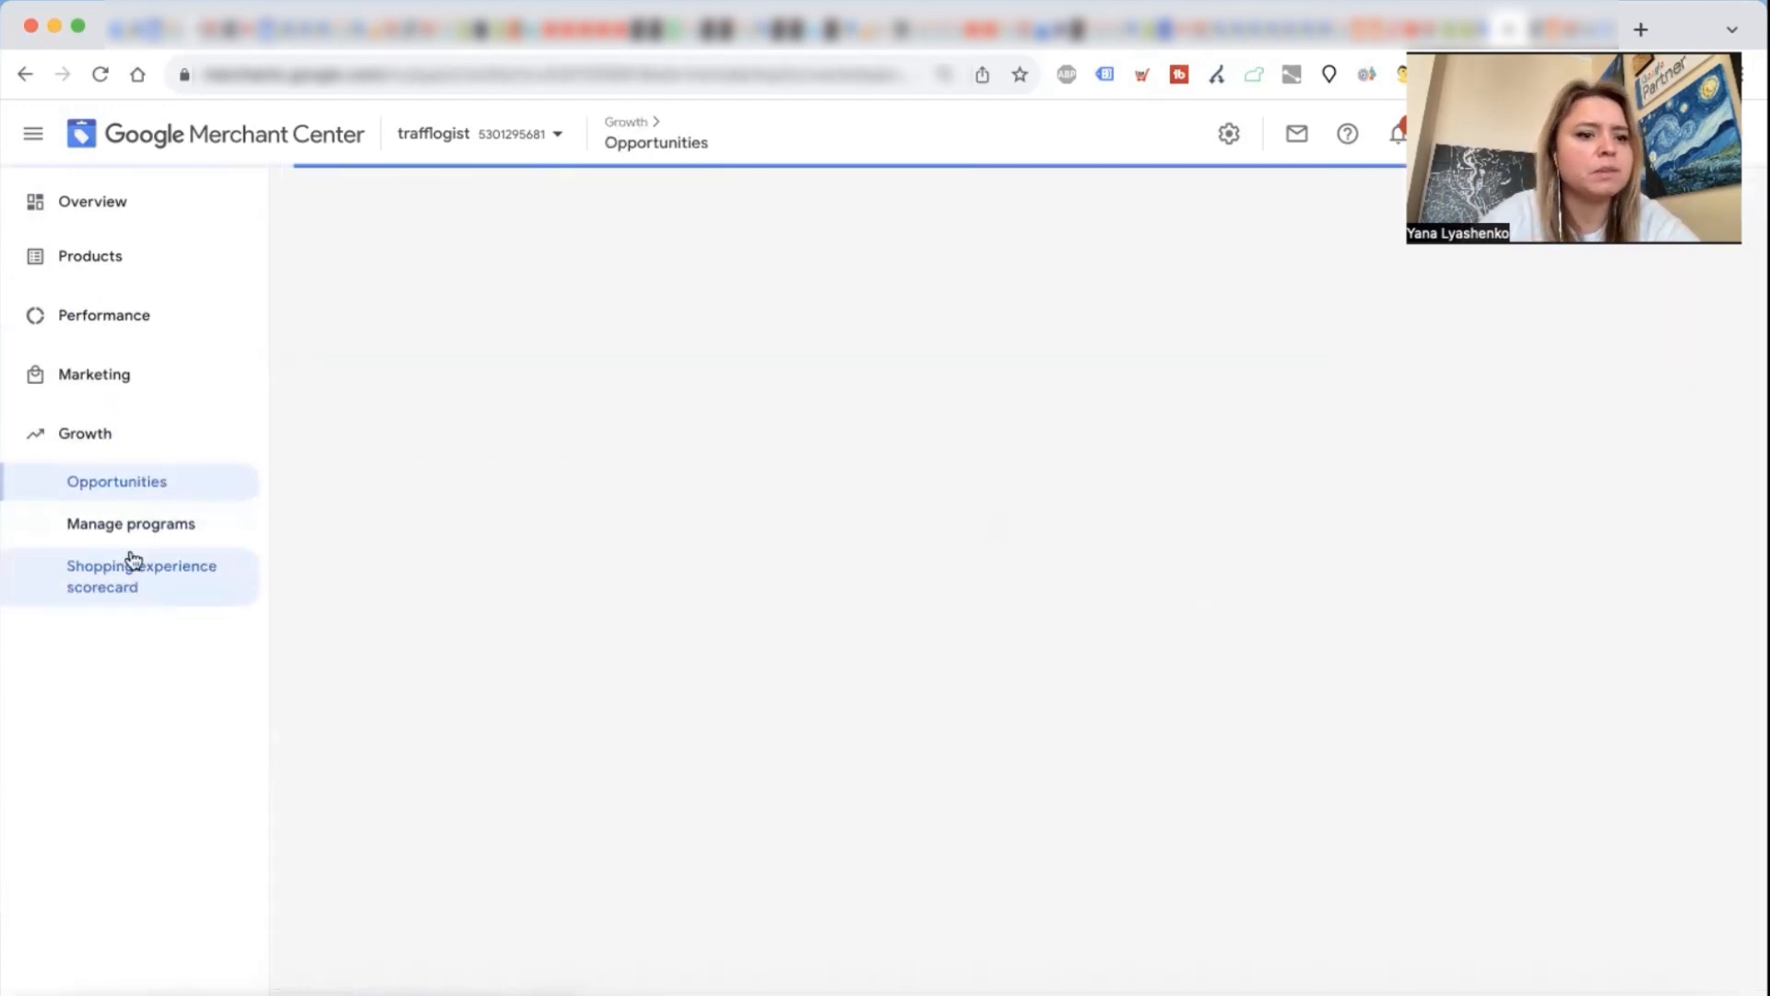
left_click(175, 543)
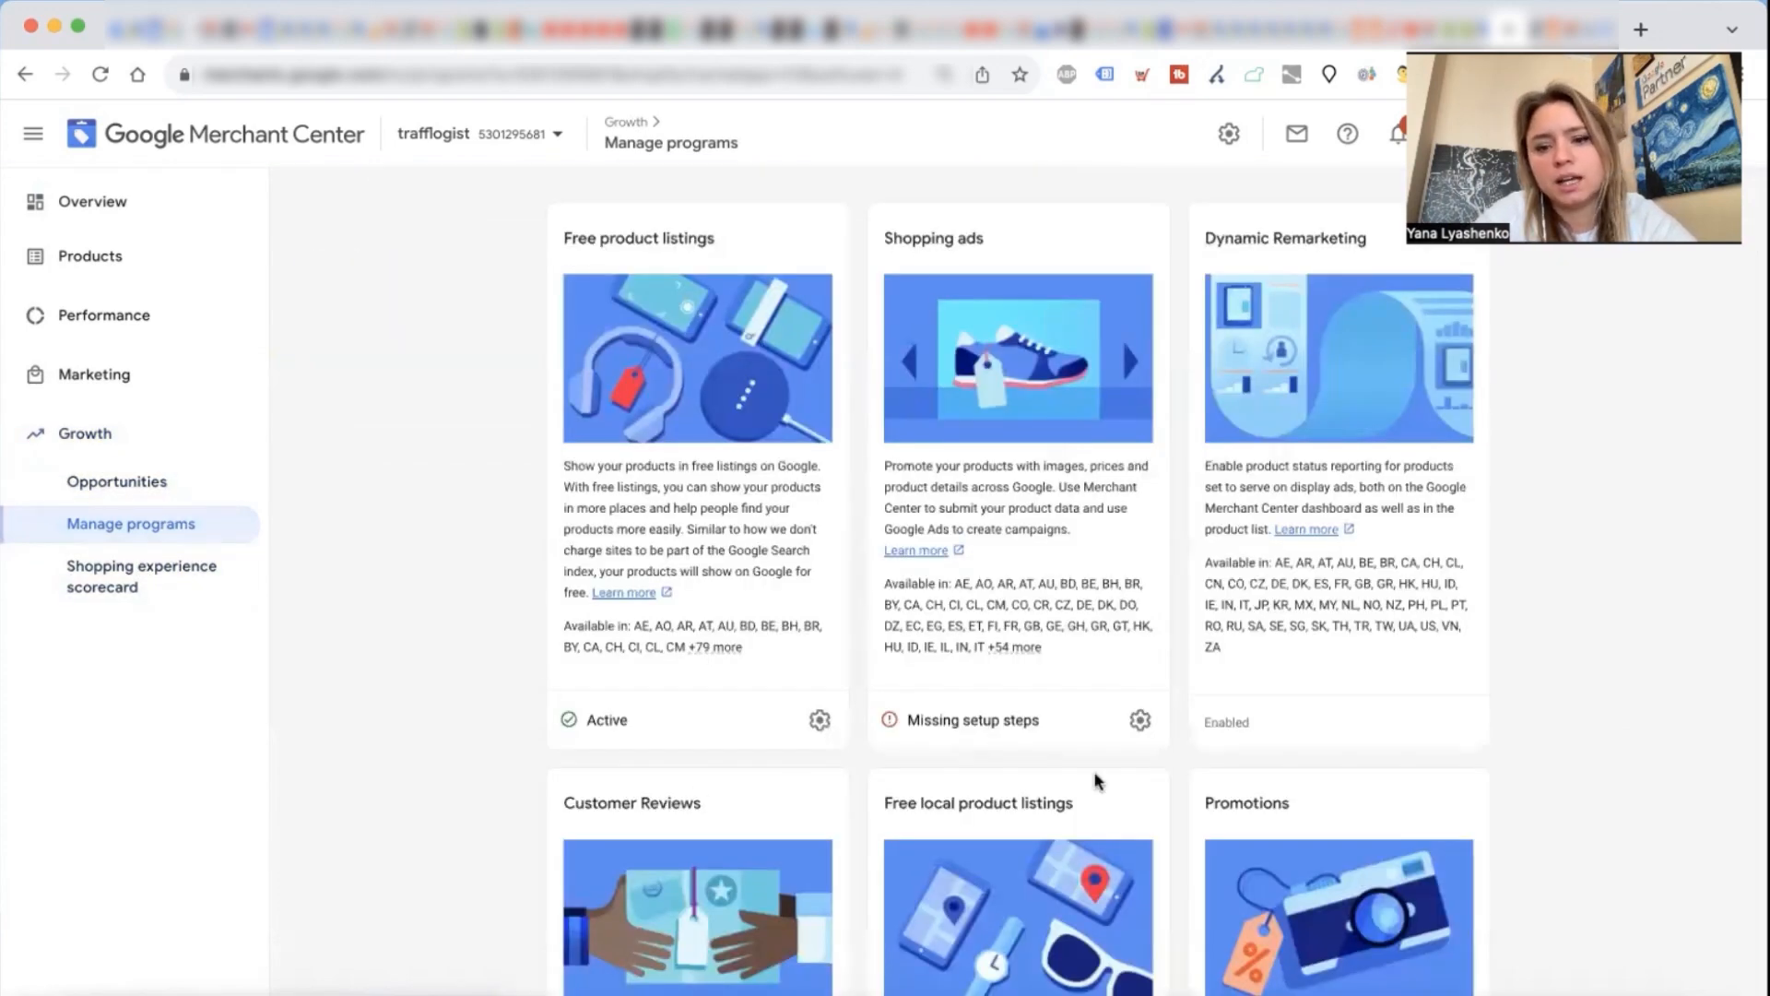
In product Diagnostics, note the 3 business days review time and confirm no account issues
left_click(101, 266)
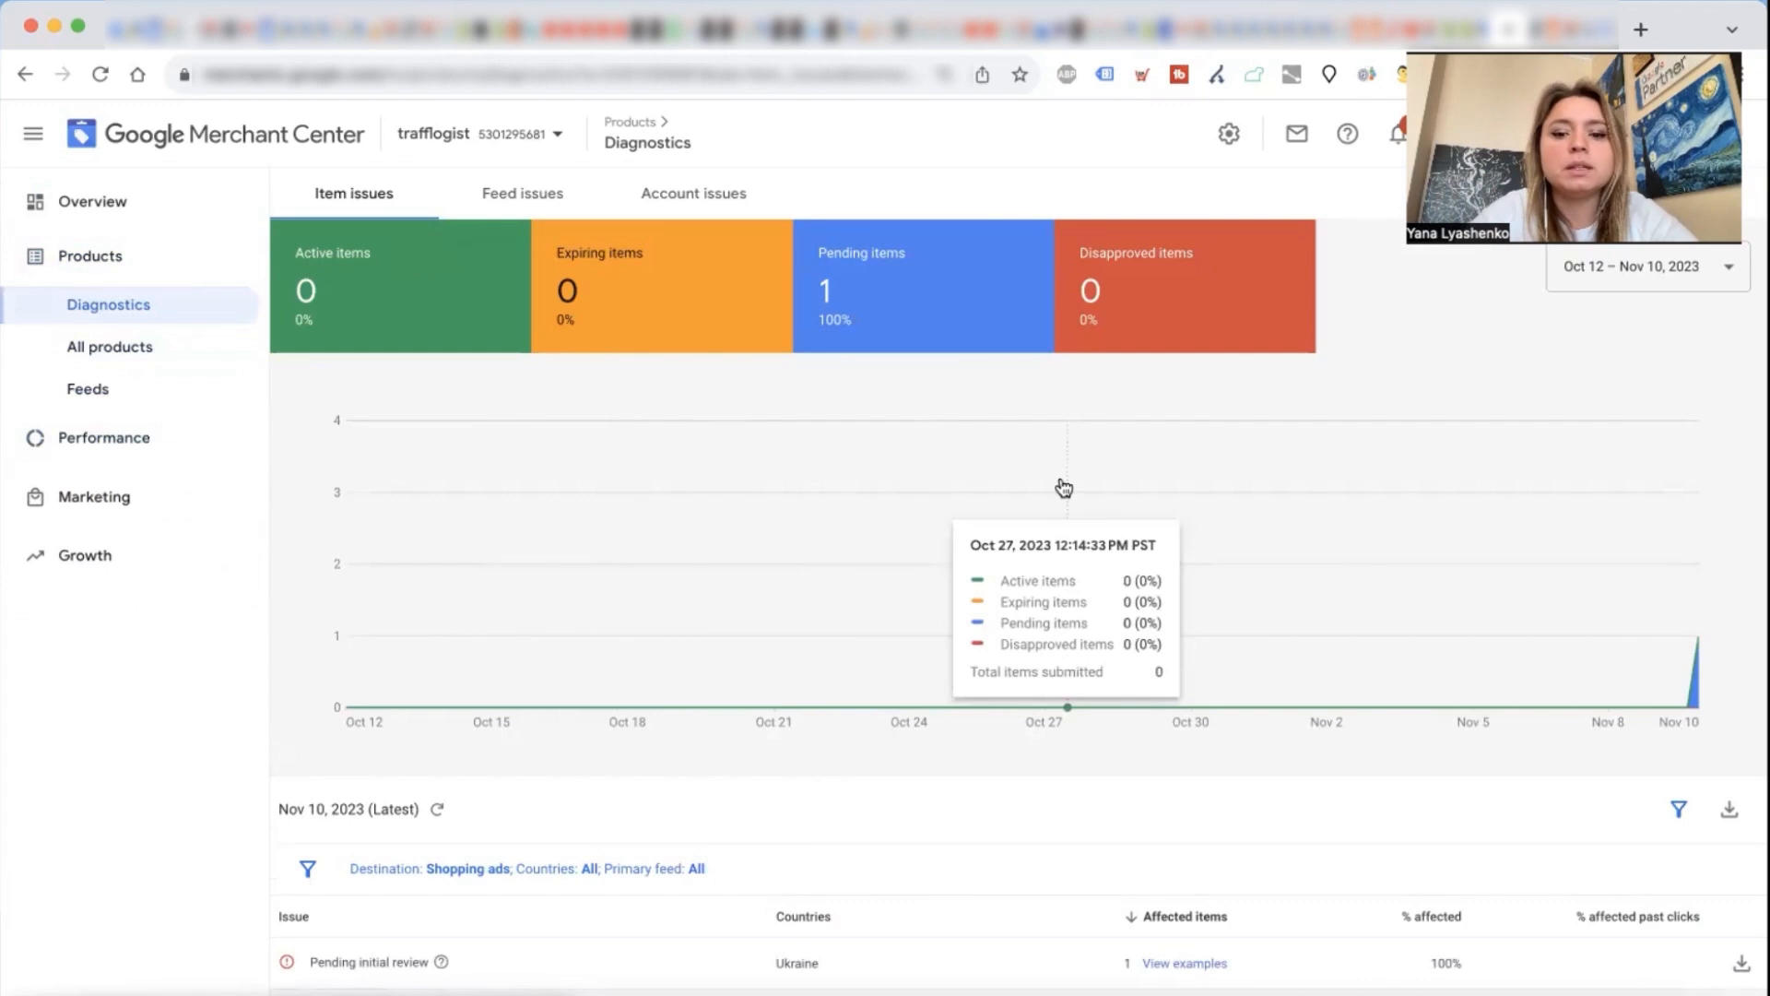
mouse_move(442, 963)
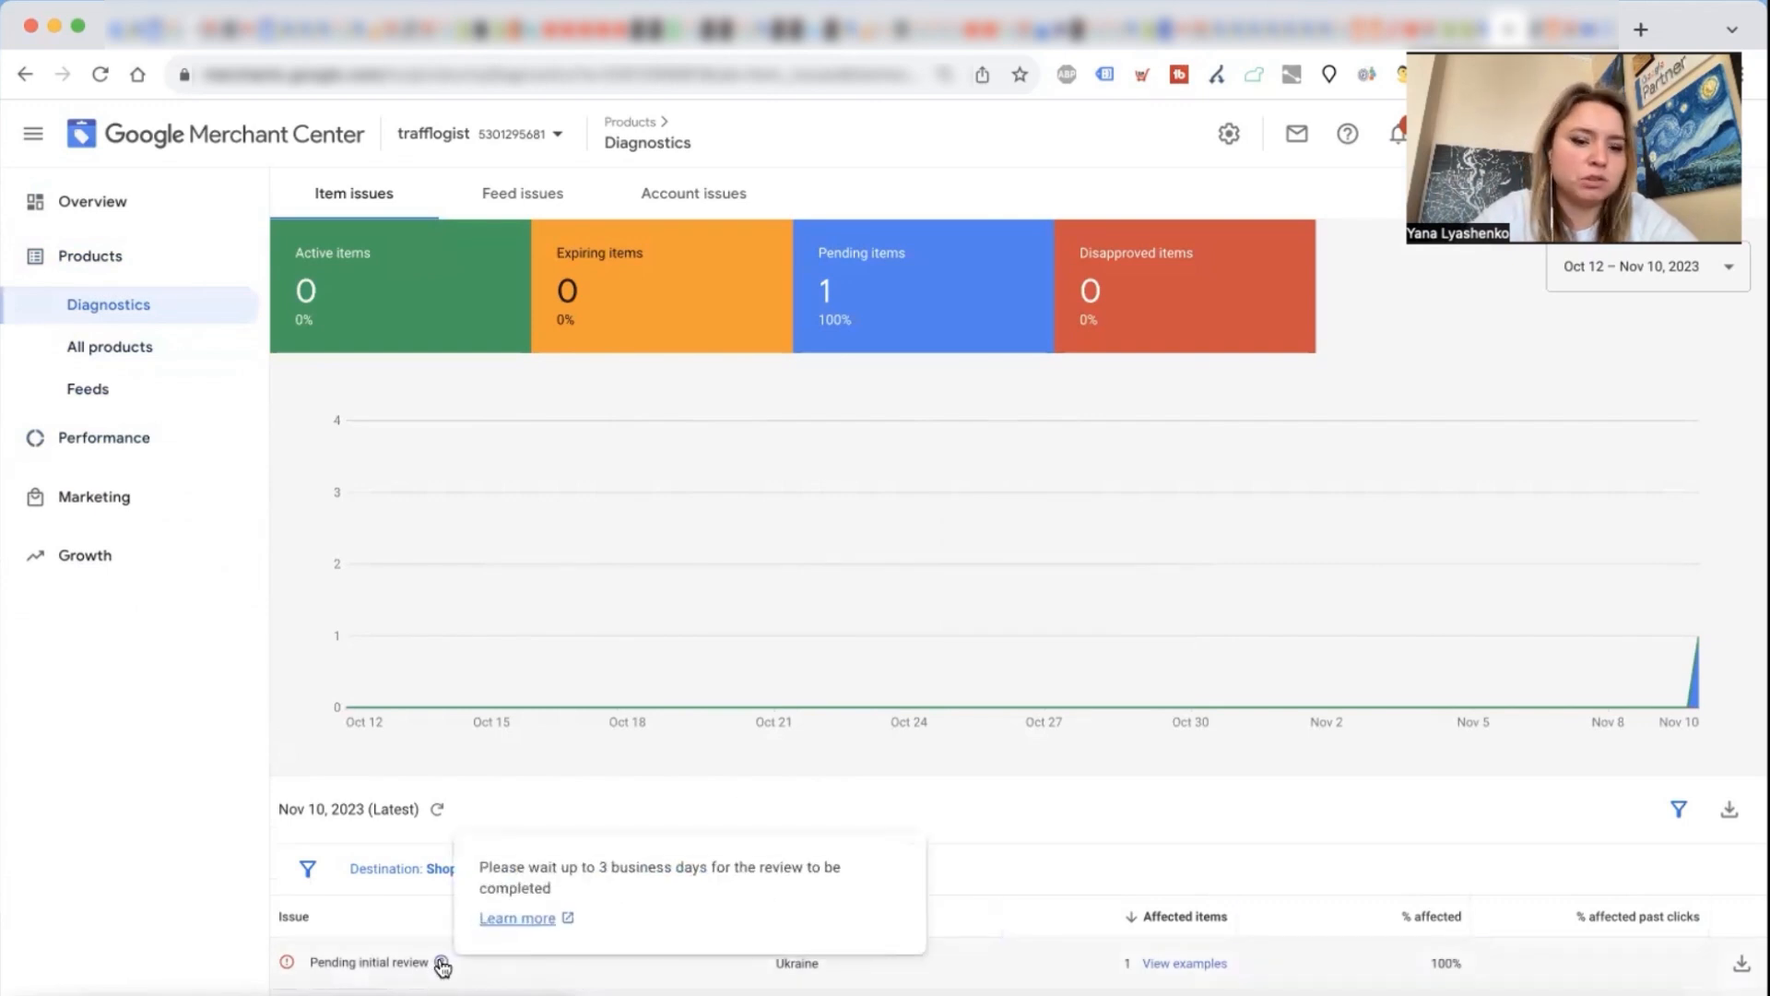
left_click_drag(599, 866, 701, 861)
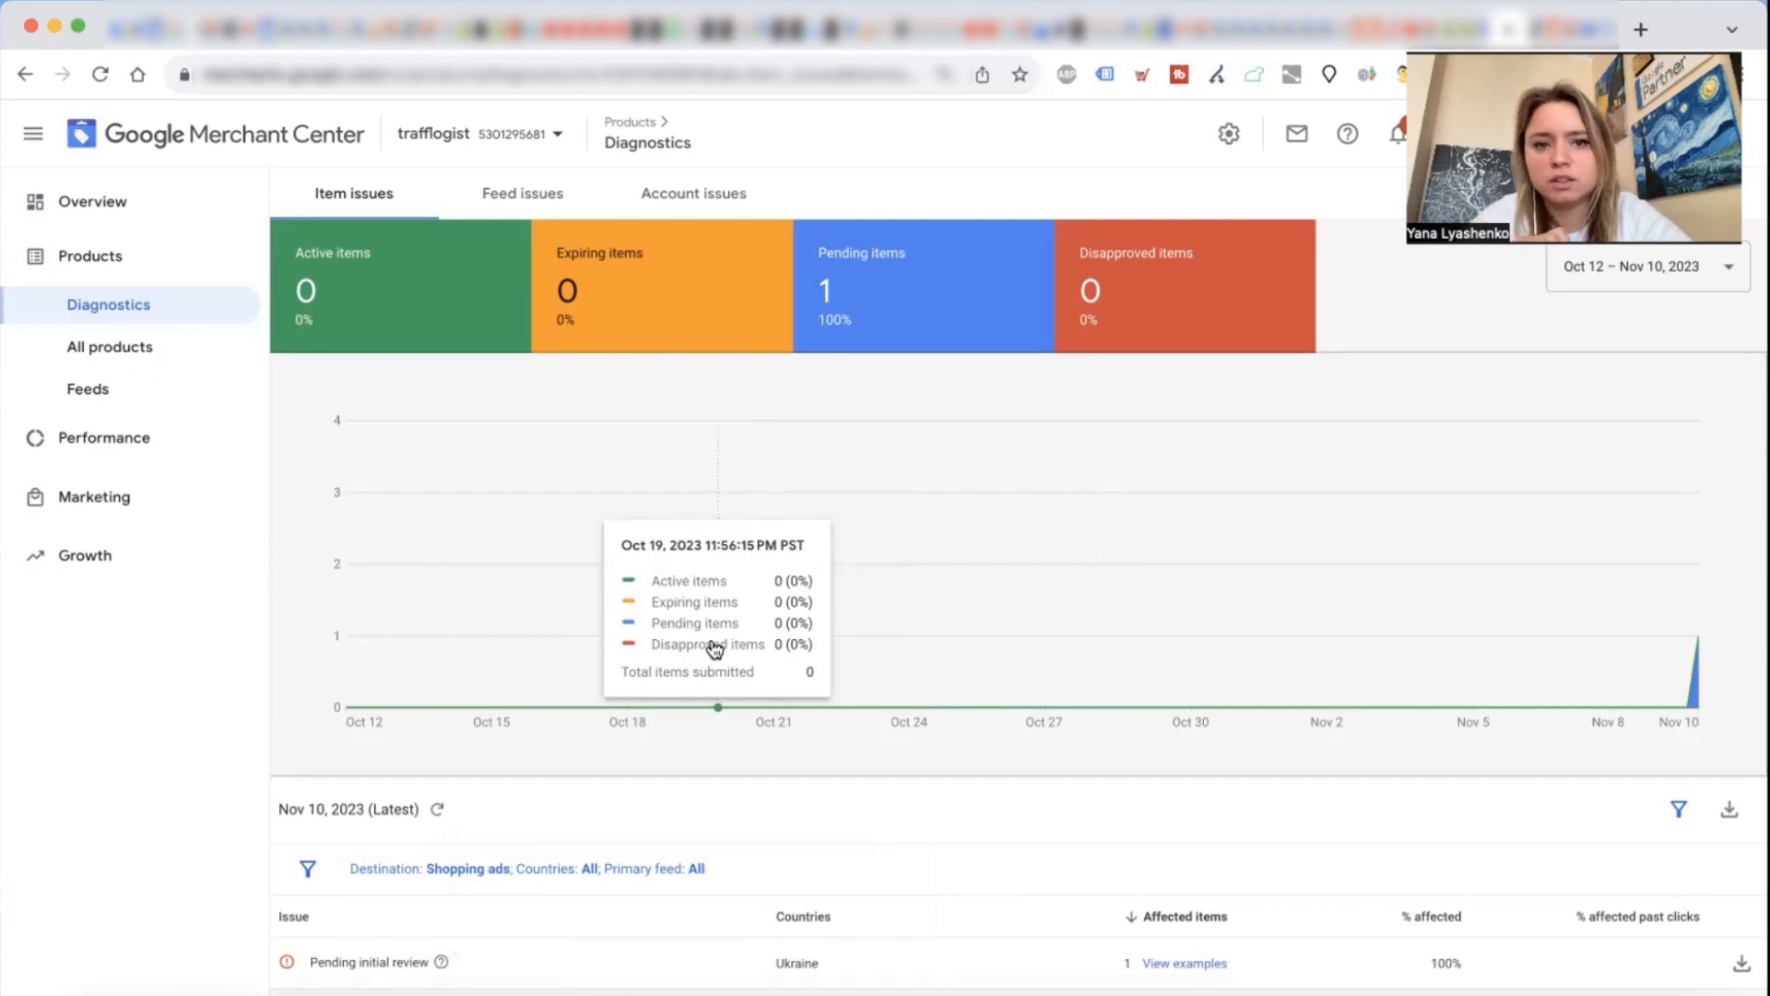
left_click(692, 208)
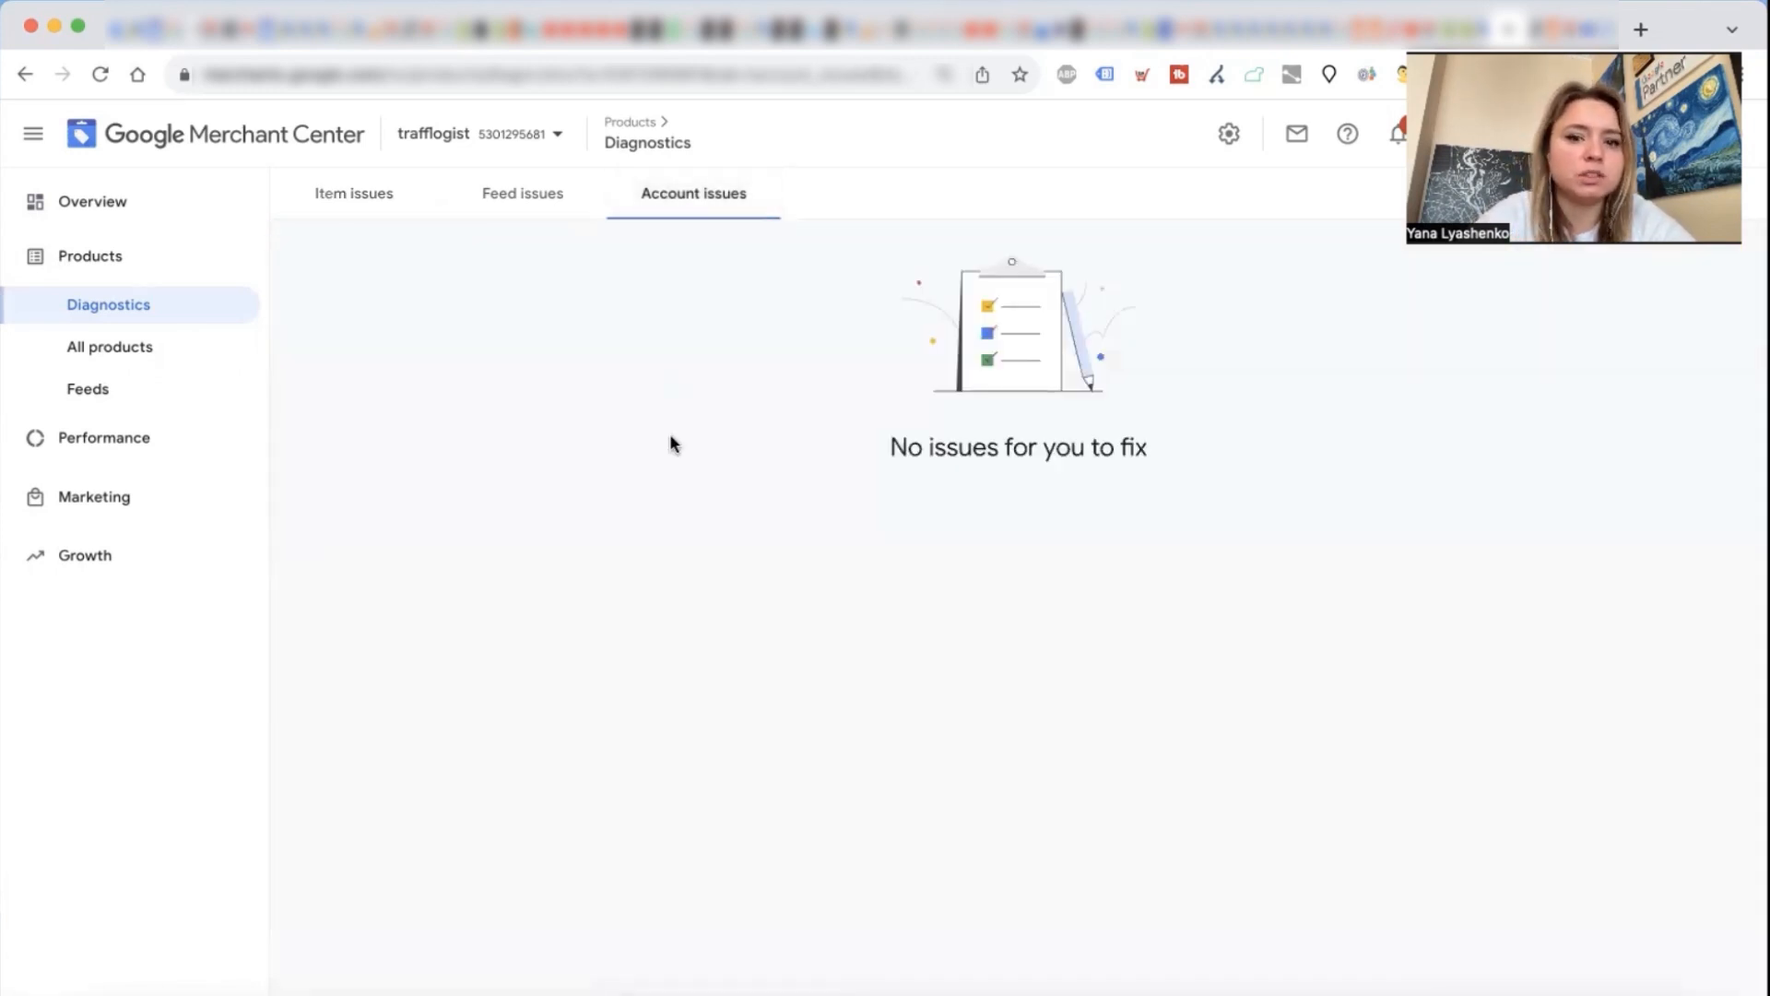
Filter item issues to Dynamic Remarketing, then to Free listings, showing 1 pending item
left_click(341, 216)
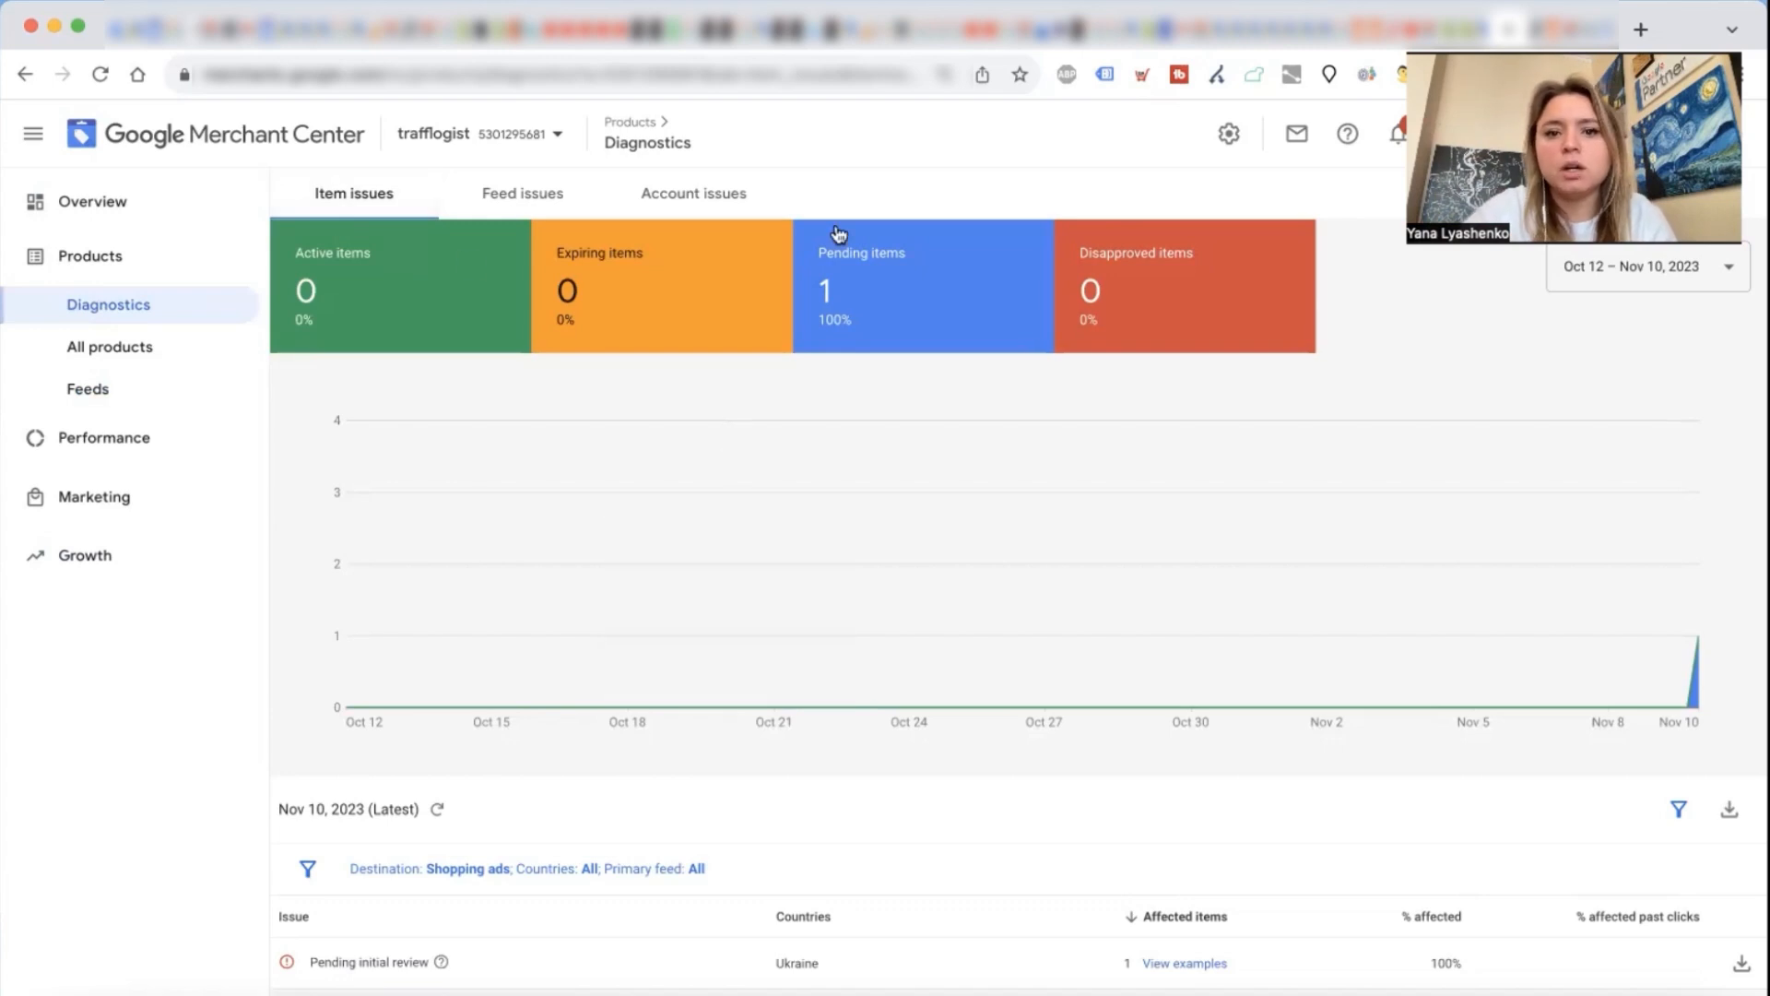
mouse_move(839, 232)
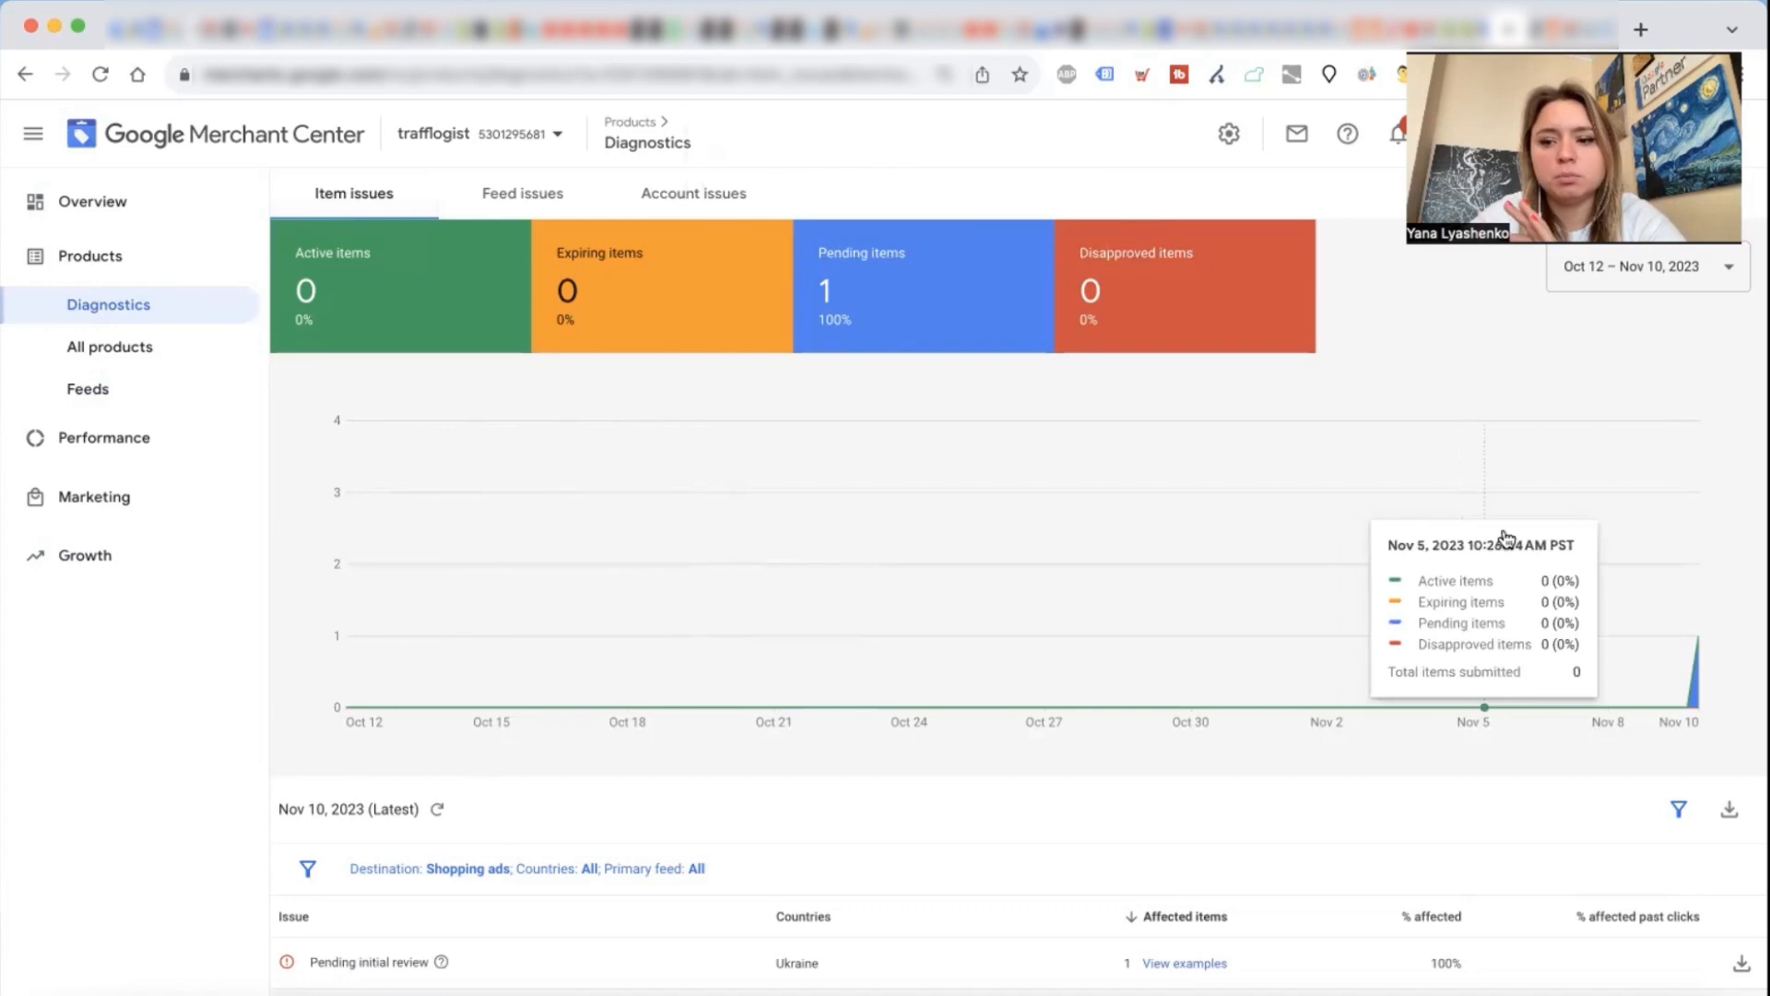
left_click(492, 878)
left_click(453, 881)
left_click(475, 876)
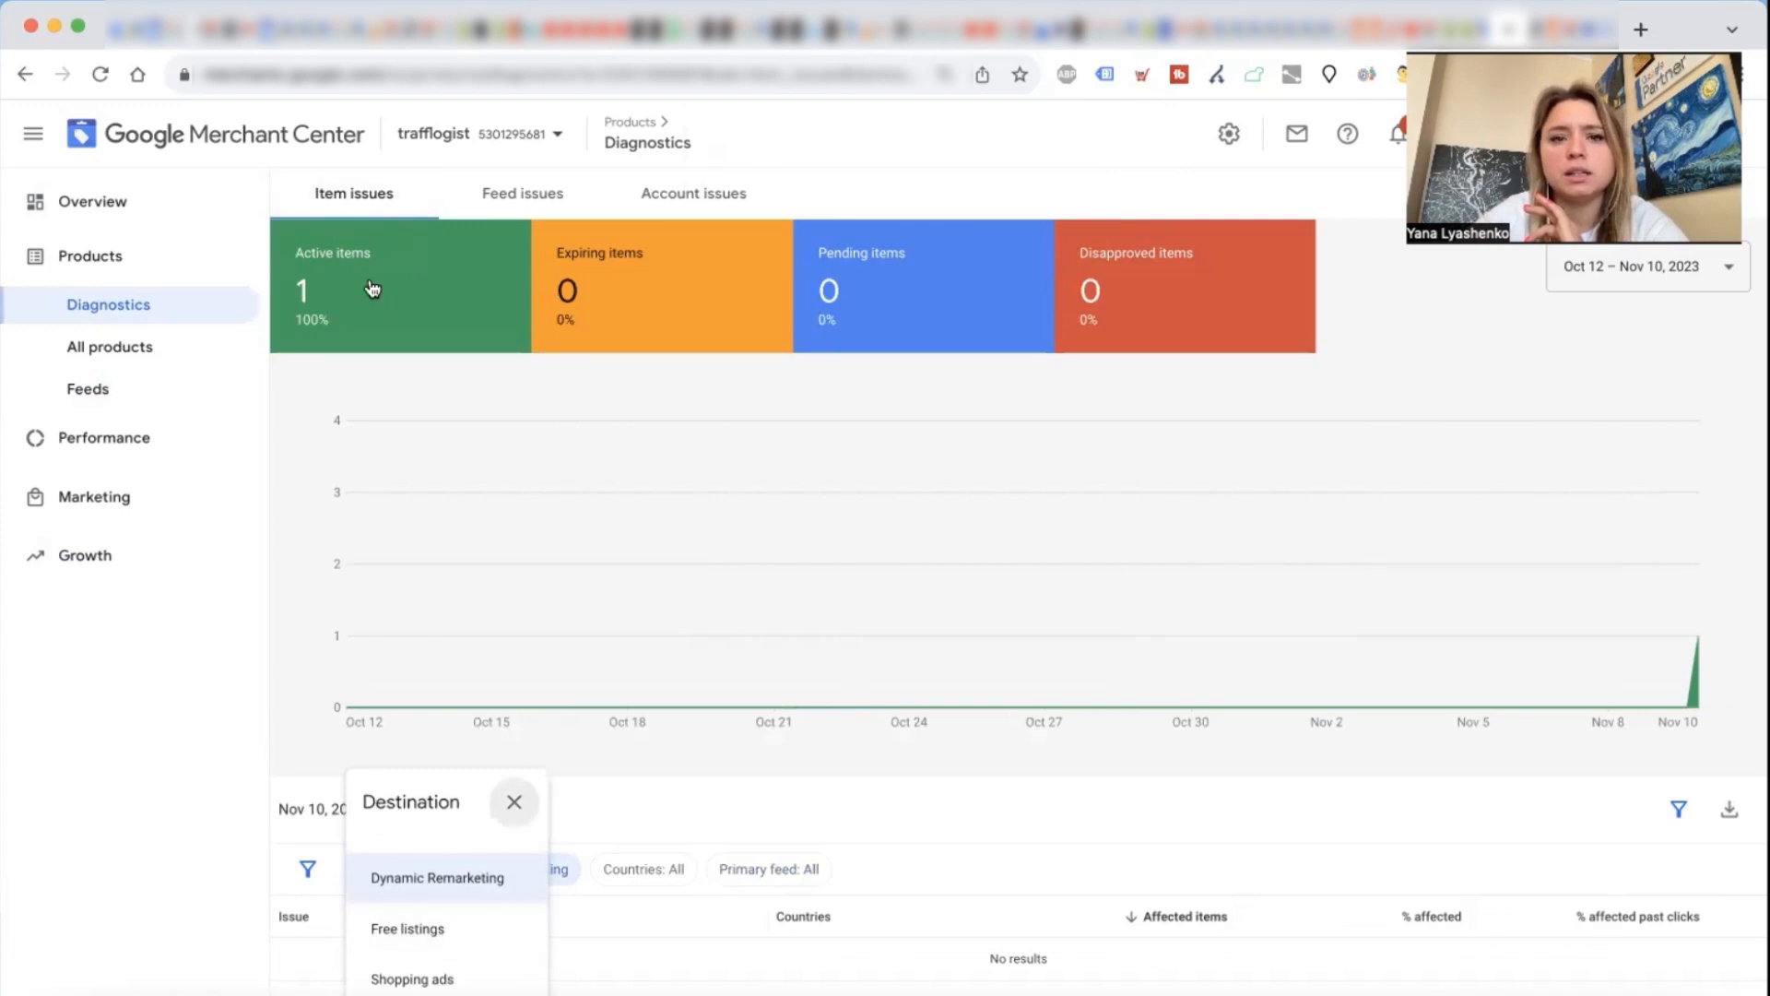
left_click(407, 926)
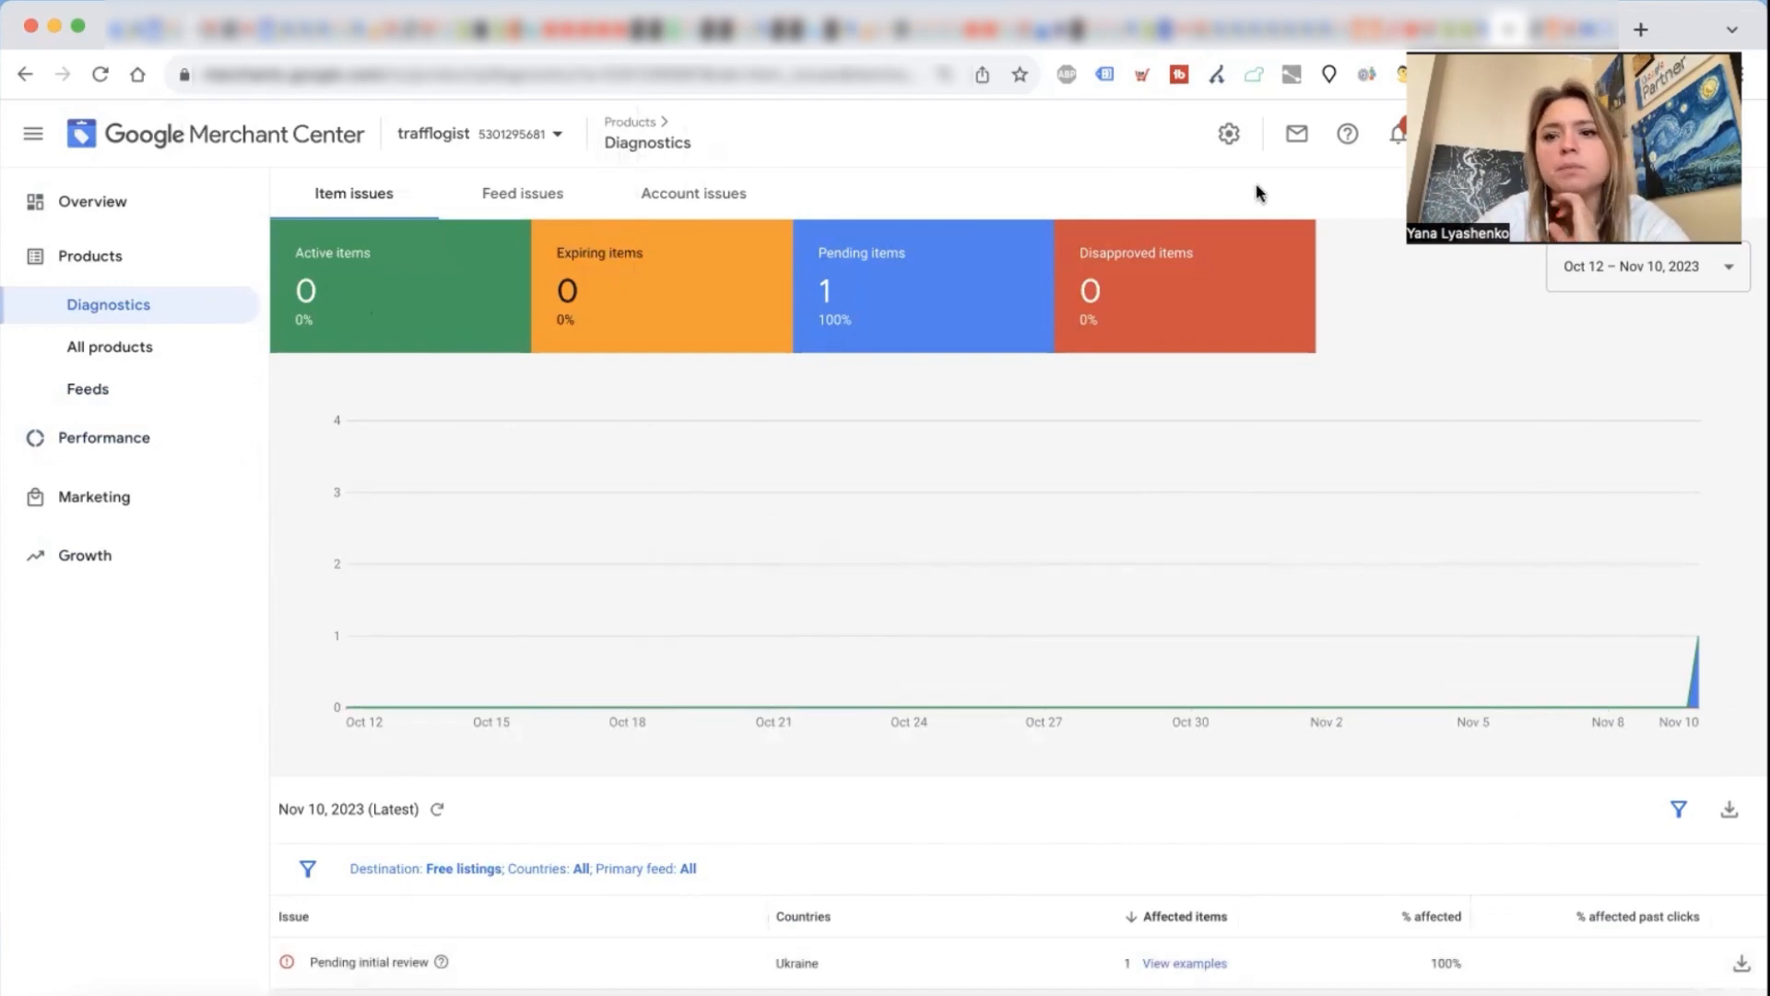
Refresh the Google & YouTube overview (0 products), pin the channel, and return to Merchant Center
left_click(1468, 35)
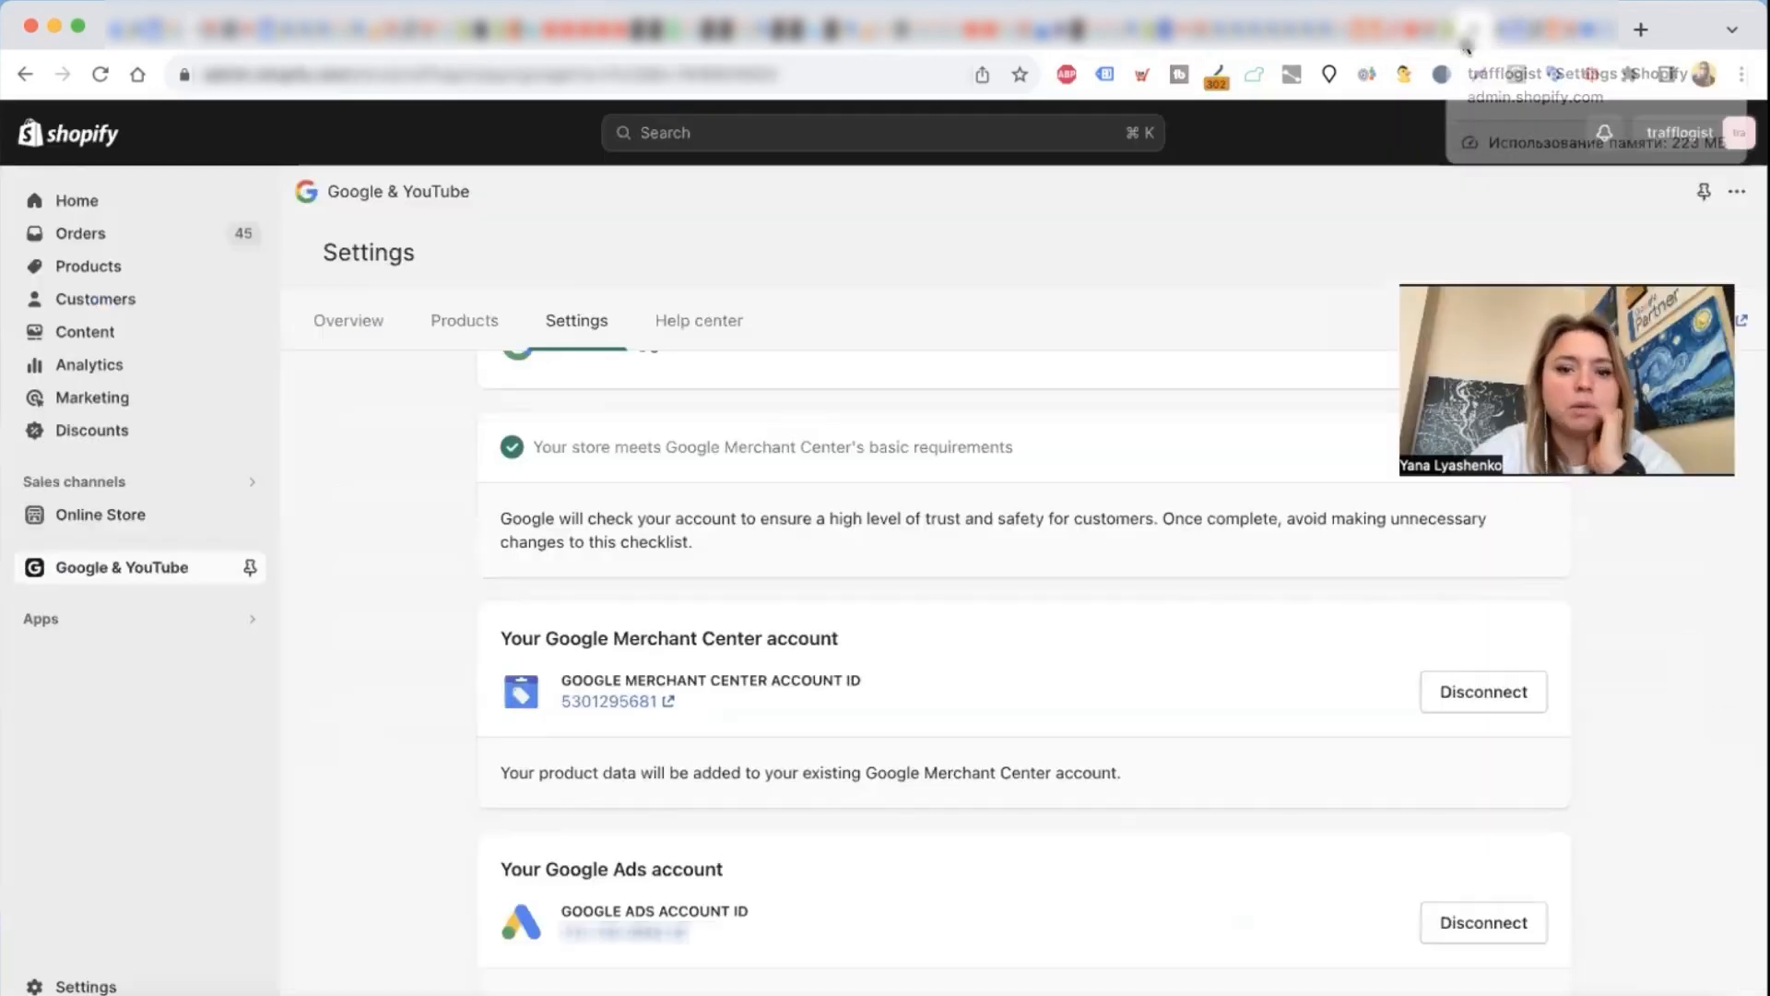
scroll(408, 708, "up", 2)
left_click(347, 322)
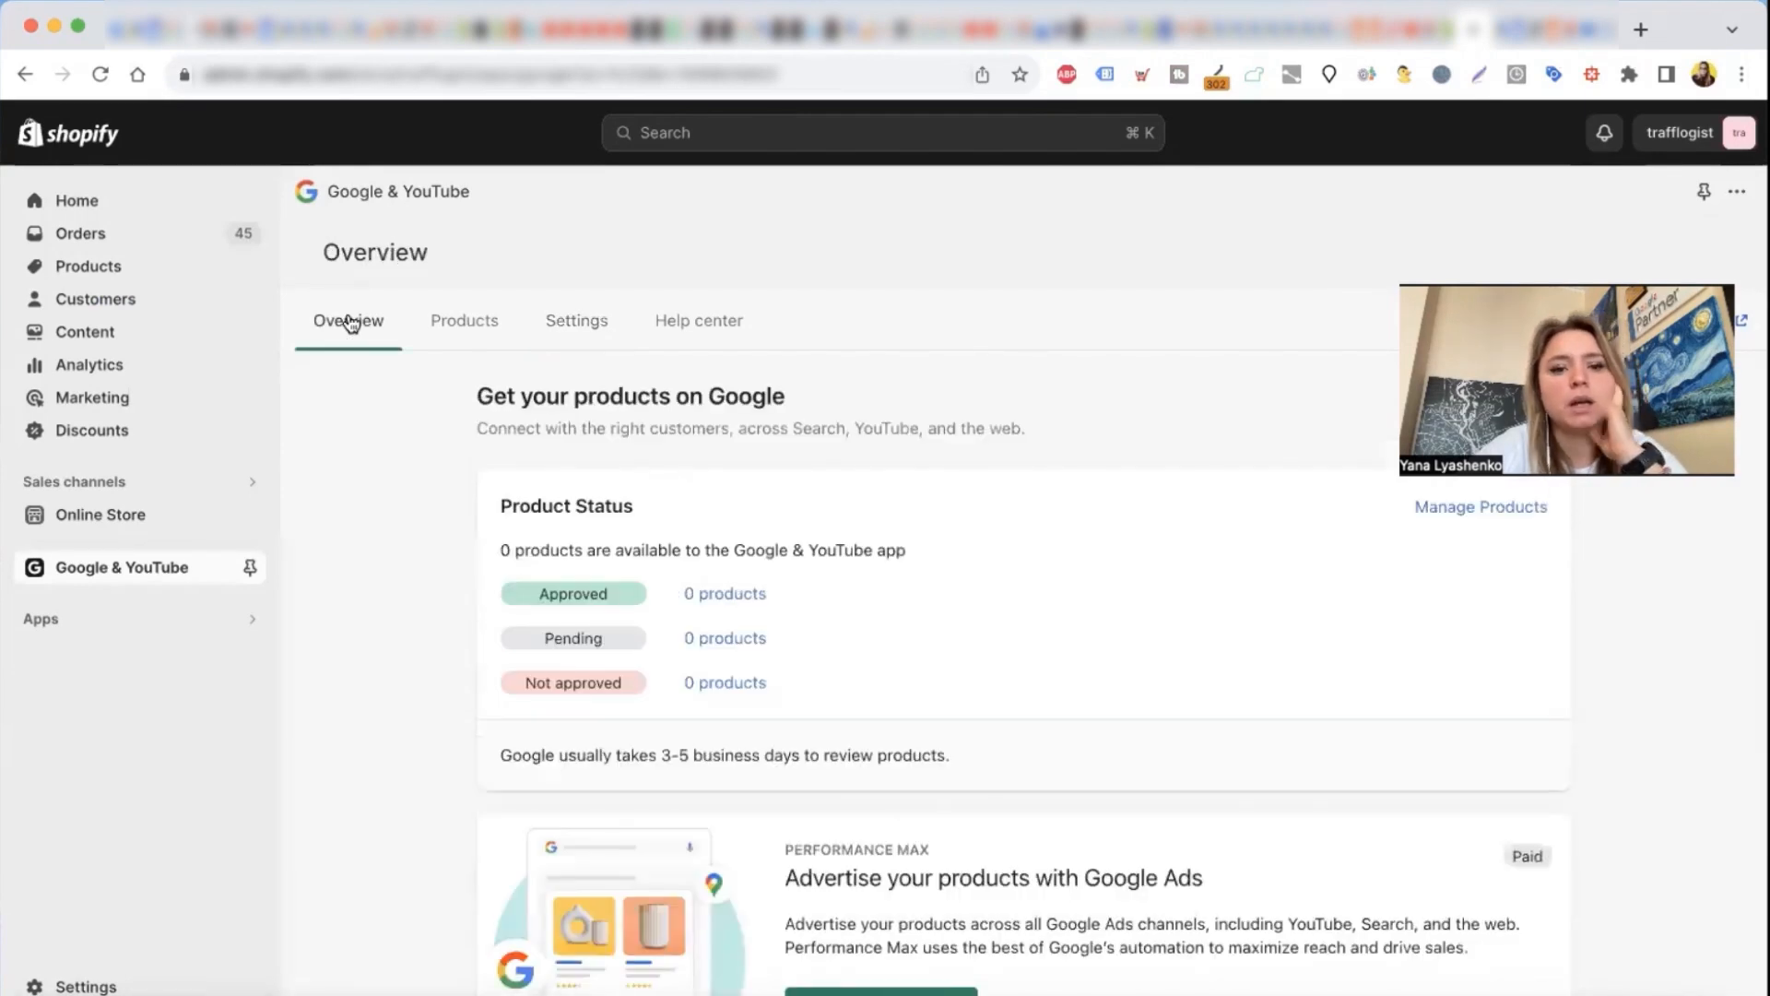
left_click(100, 74)
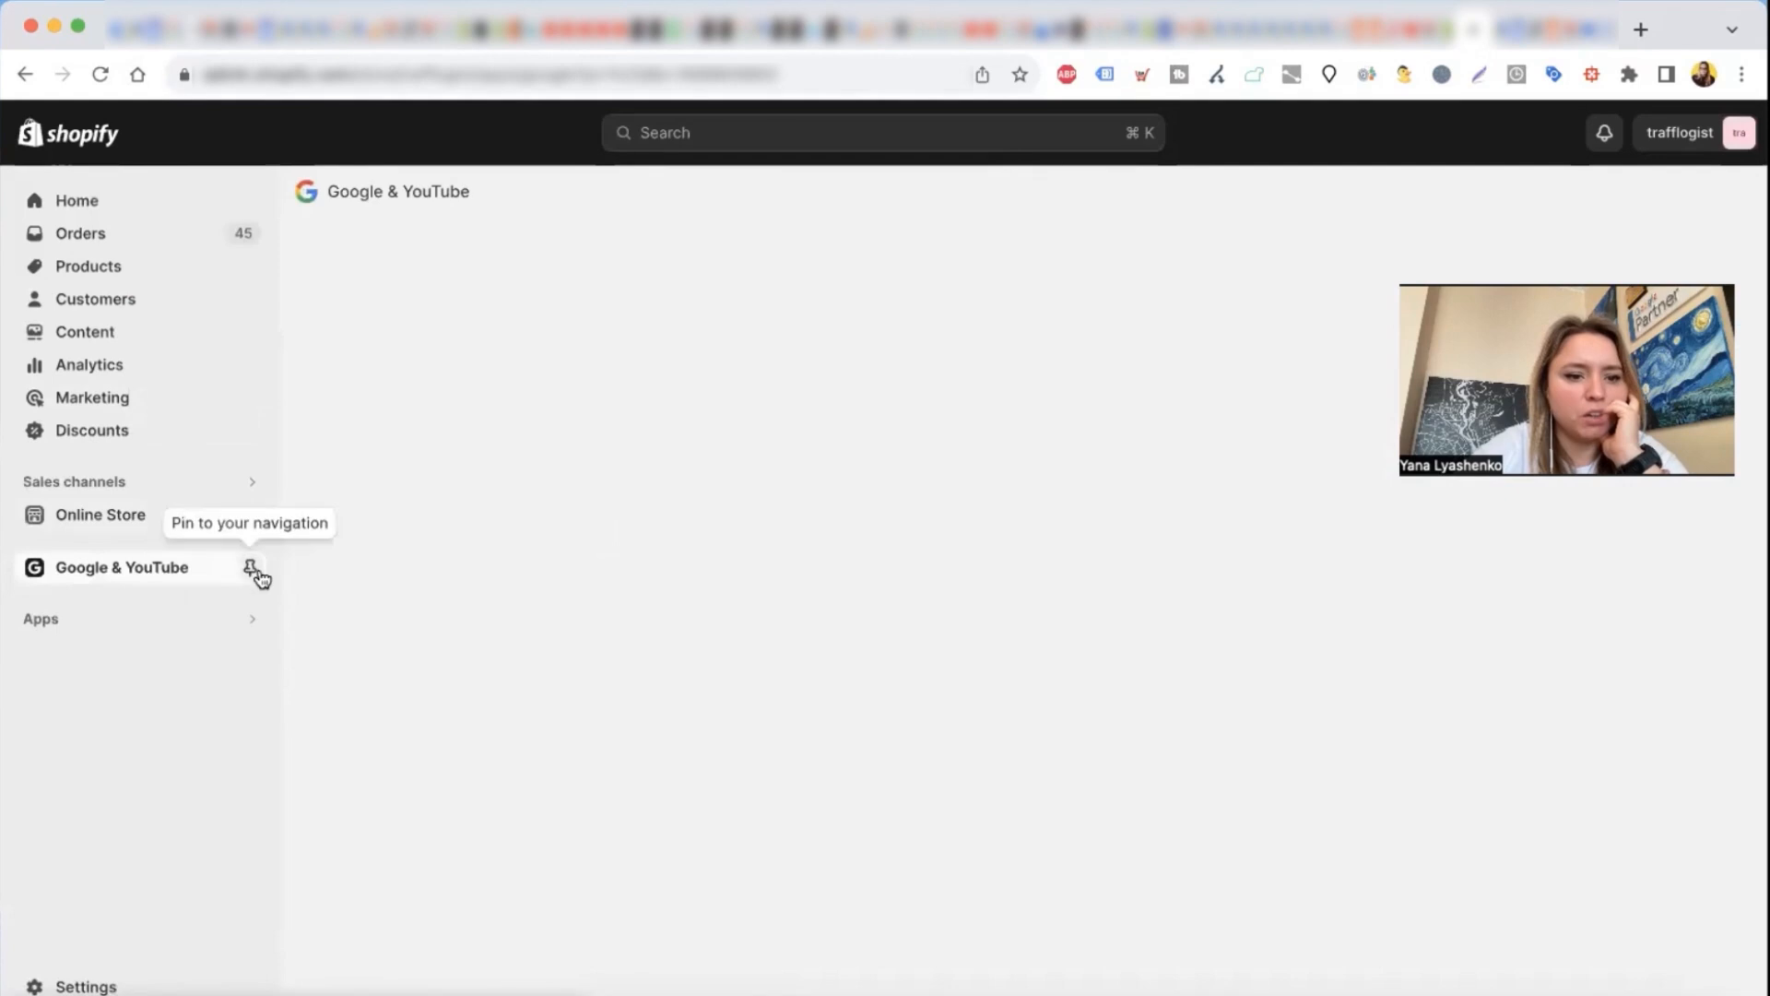
left_click(250, 568)
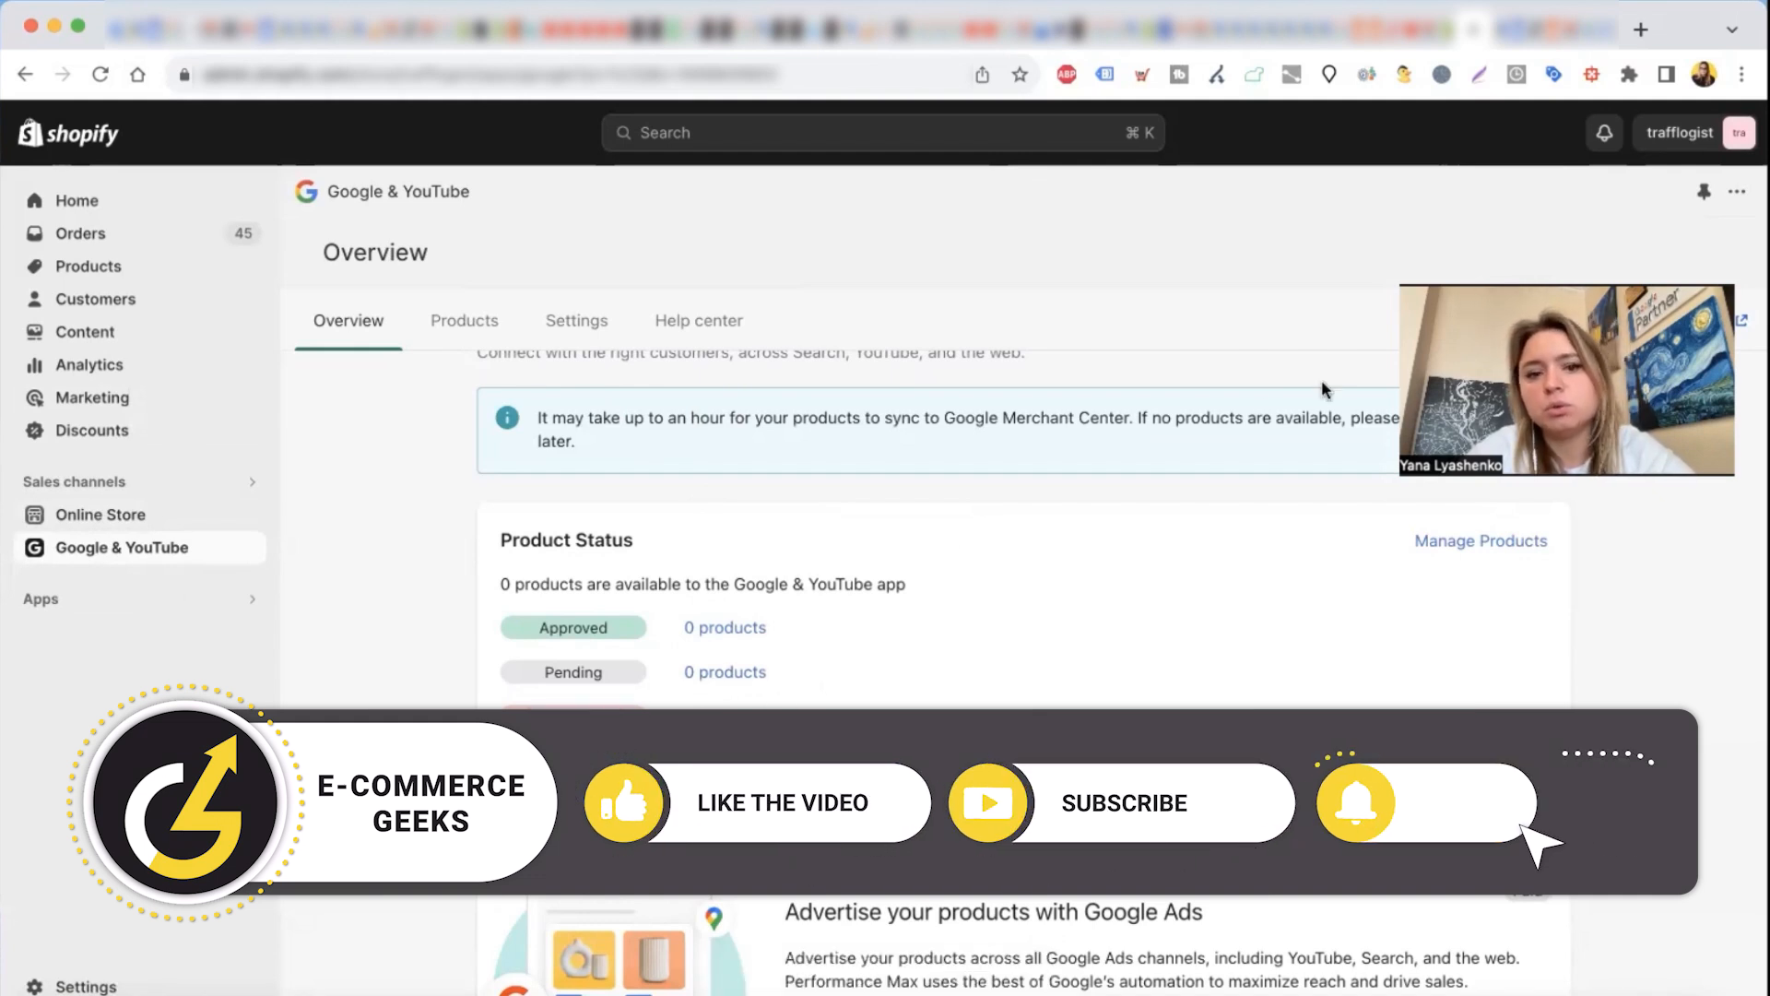
scroll(1137, 523, "up", 1)
scroll(1137, 523, "up", 1)
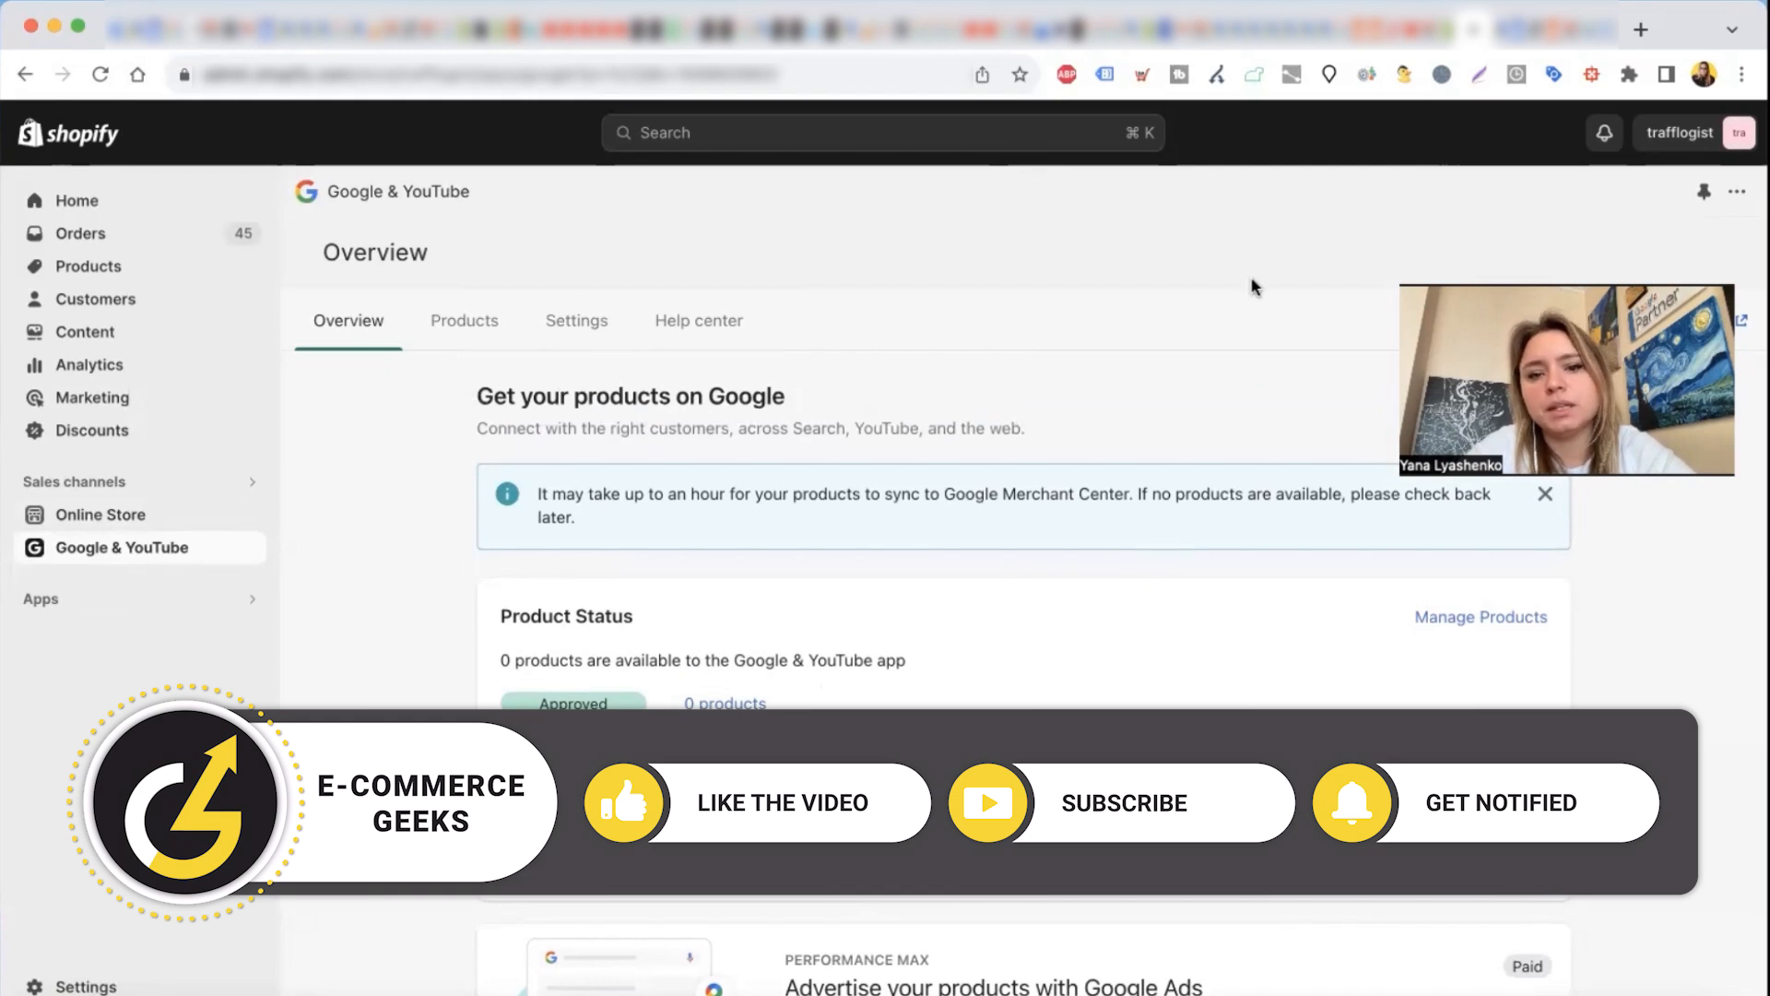
left_click(1512, 29)
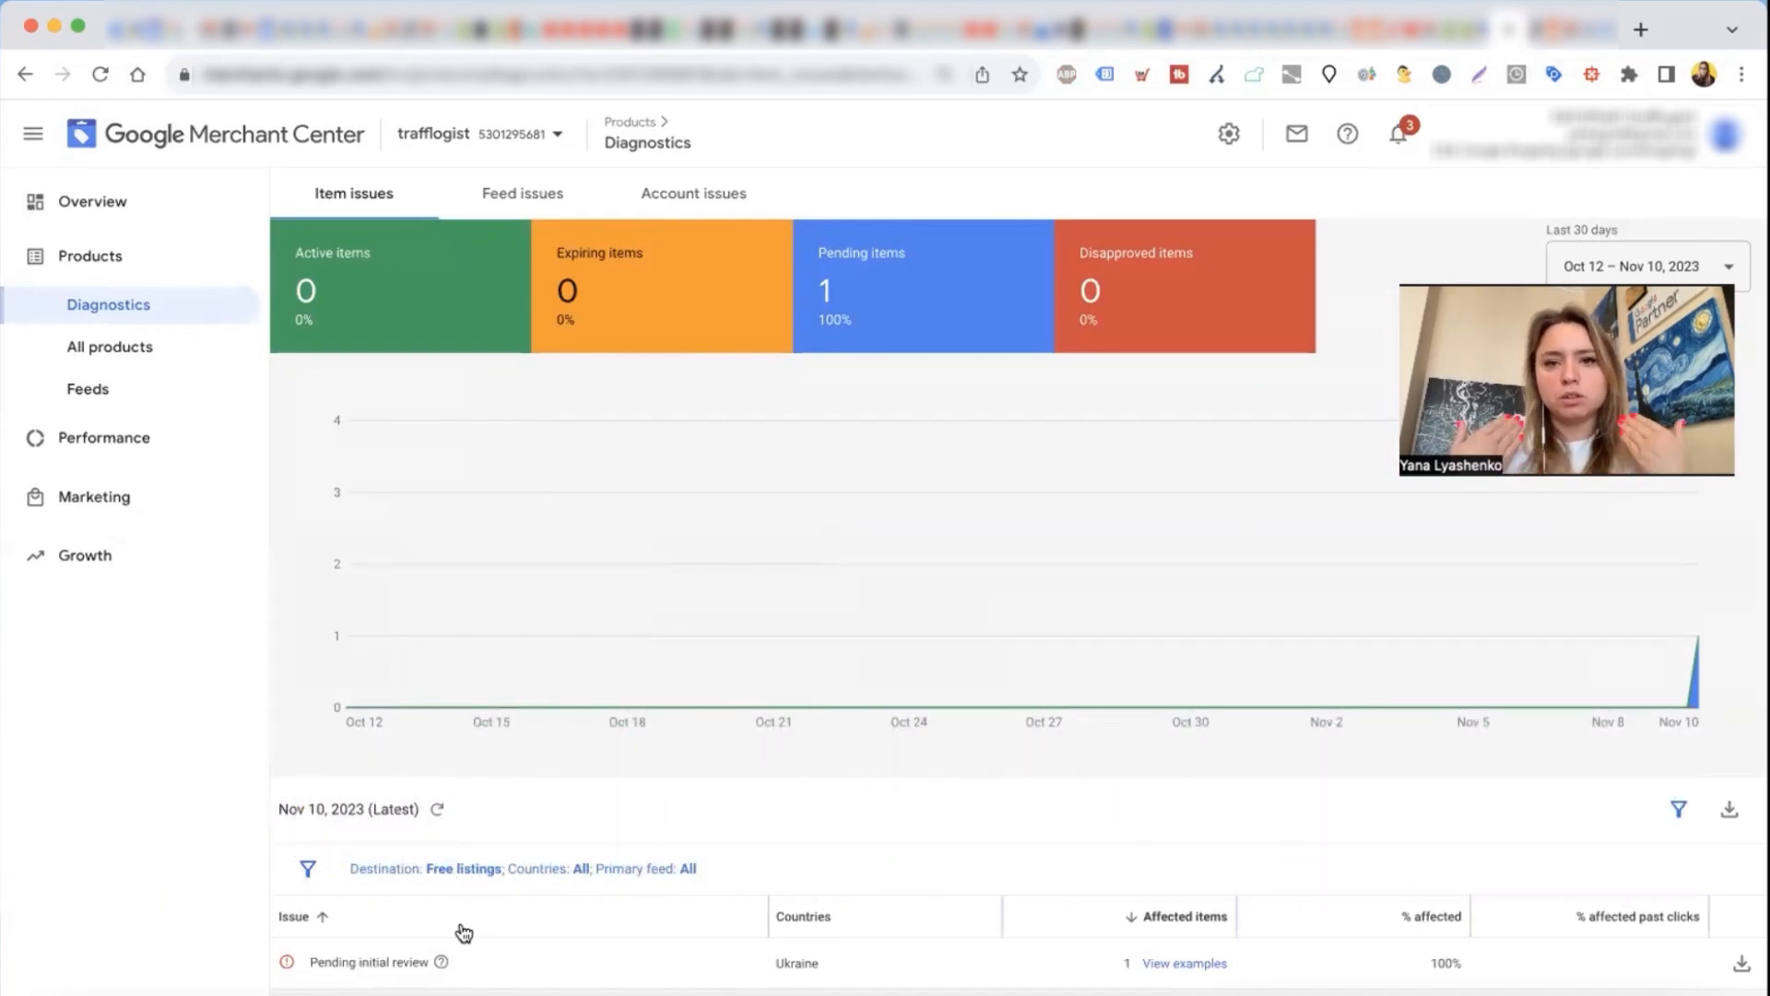
Switch the item issues destination filter back to Shopping ads
left_click(458, 869)
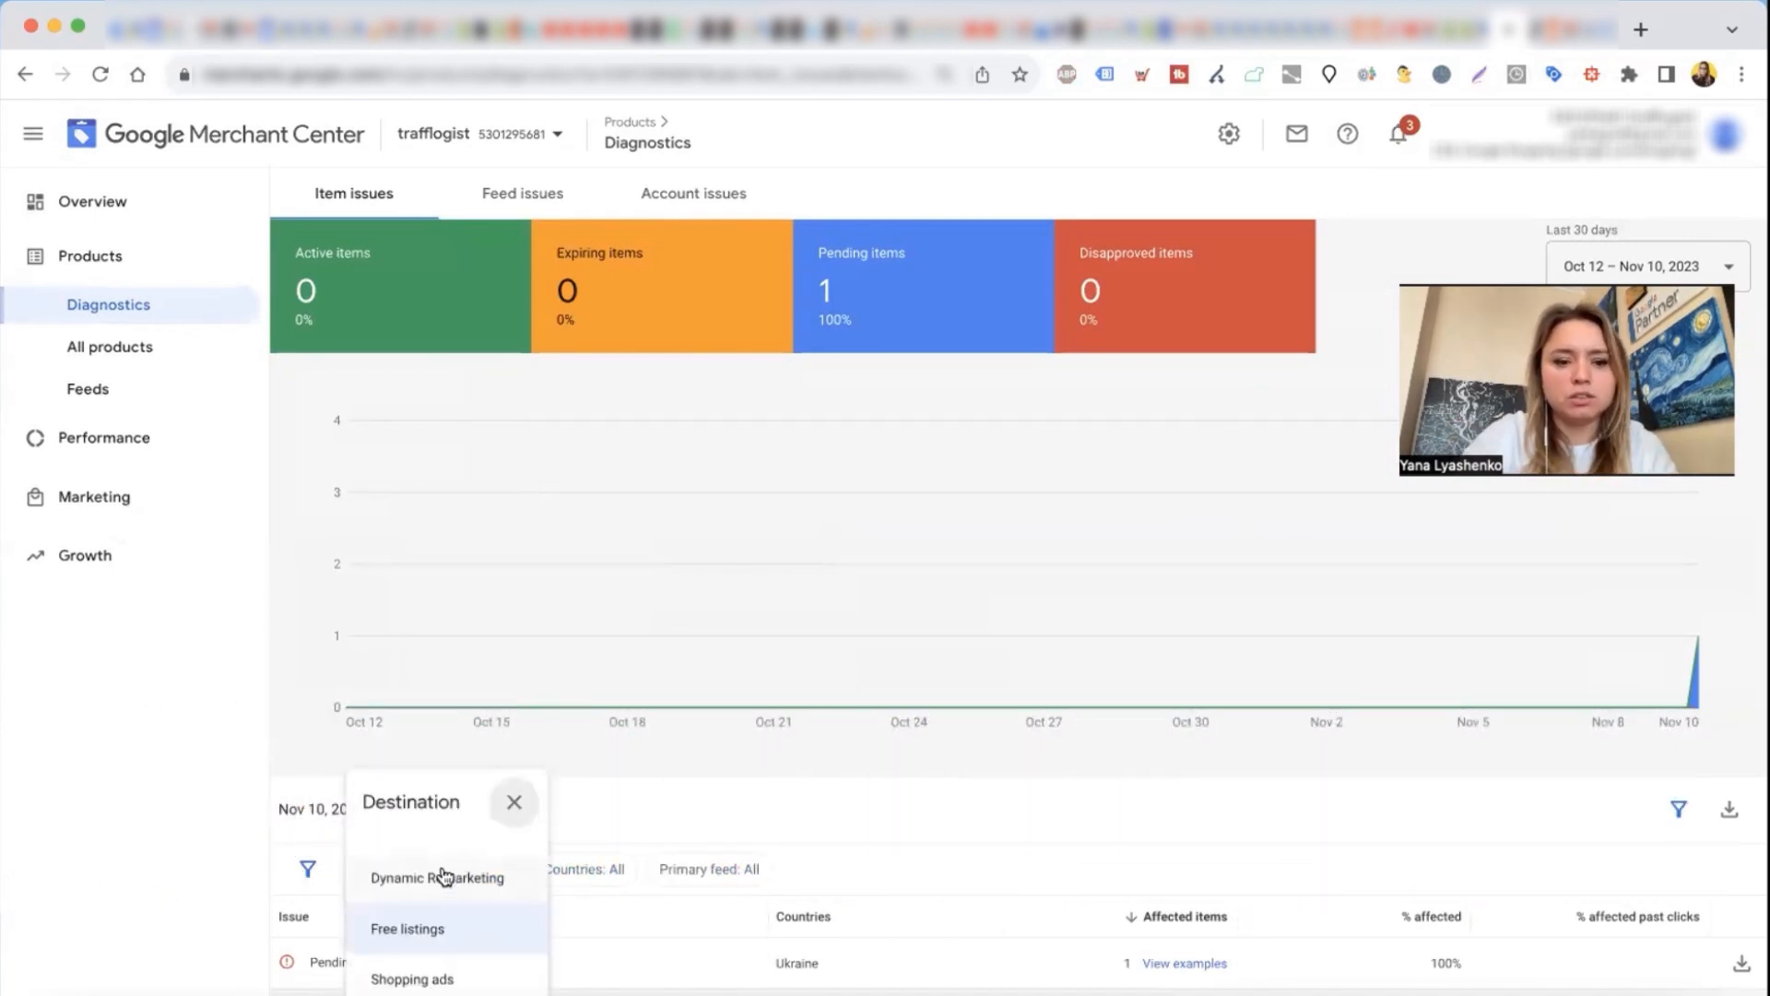
left_click(433, 973)
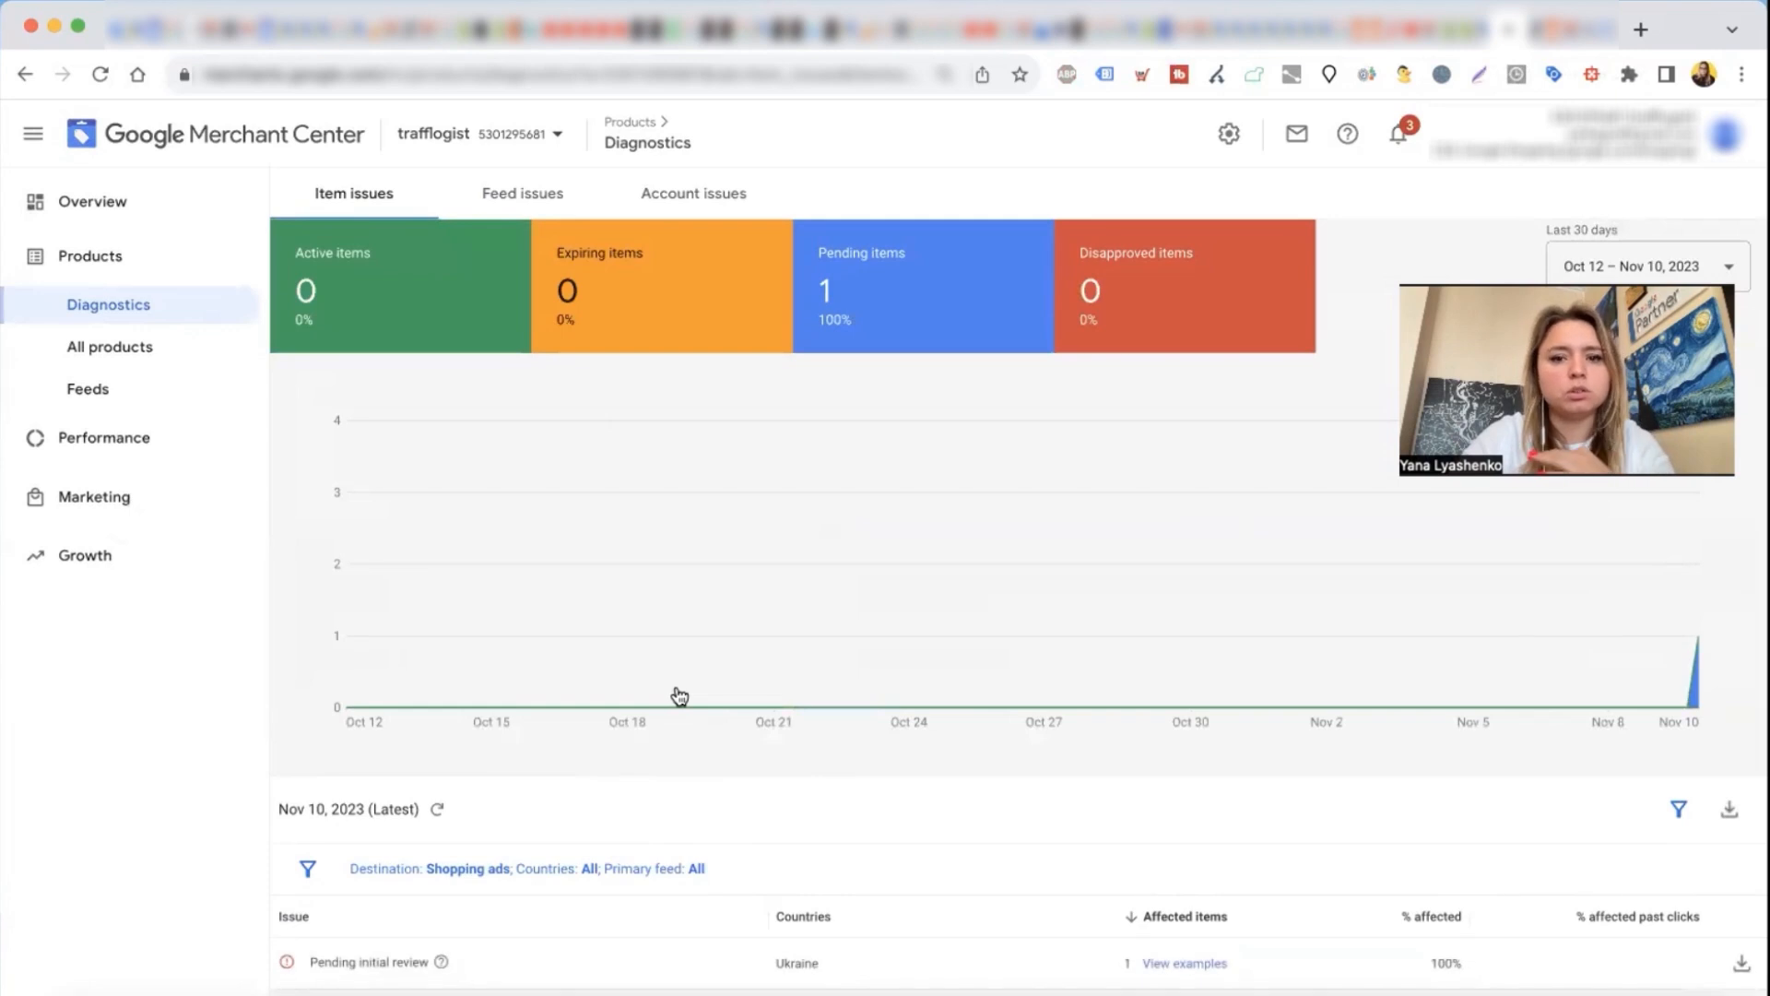